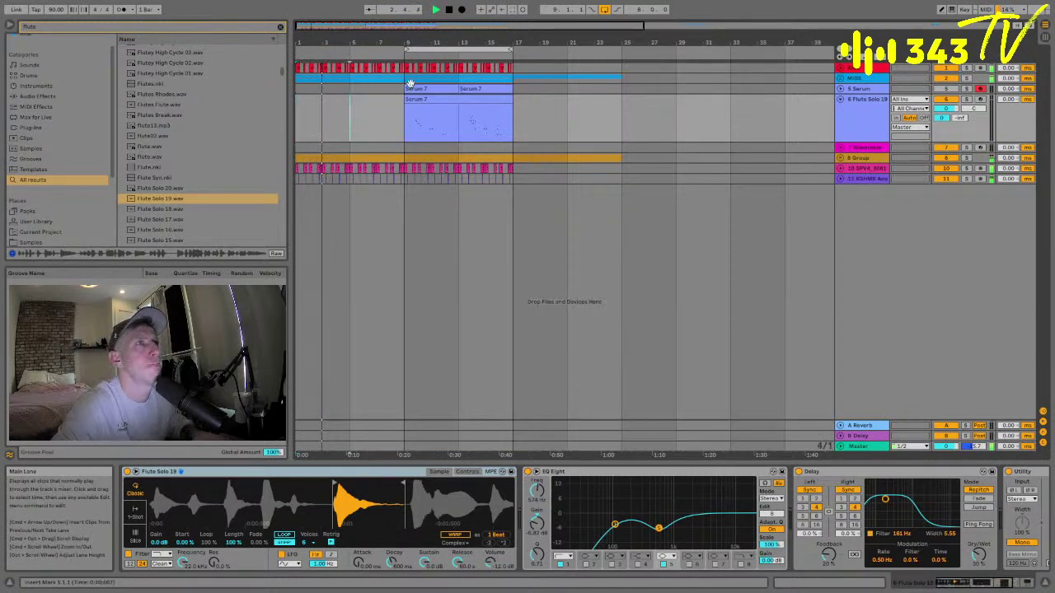
- Set the Flute Solo 19 track's volume to -2.0 dB and its reverb send to -6.0 dB
left_click(847, 124)
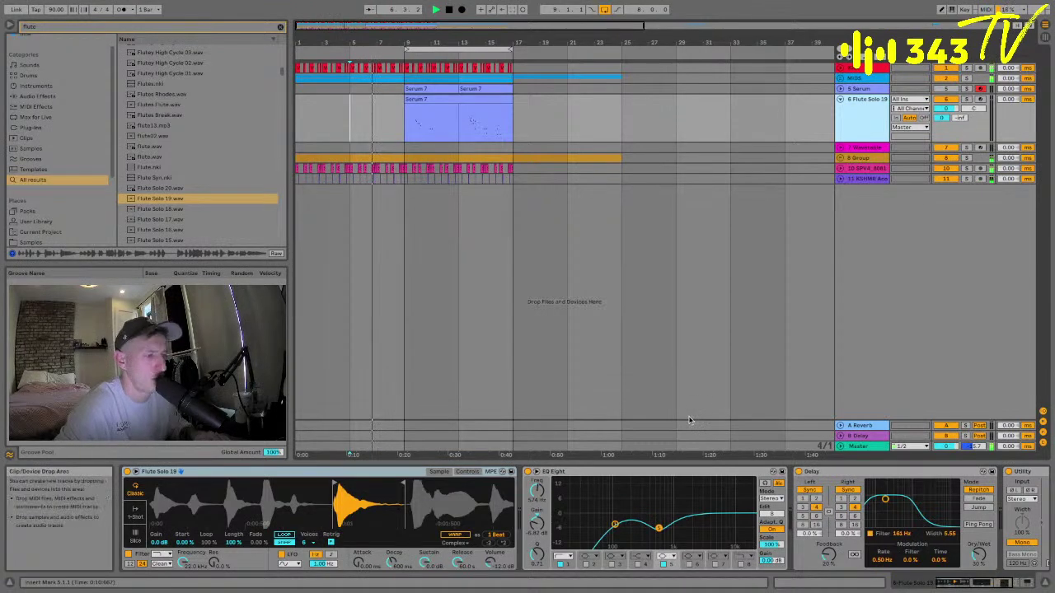
left_click(473, 257)
left_click(869, 114)
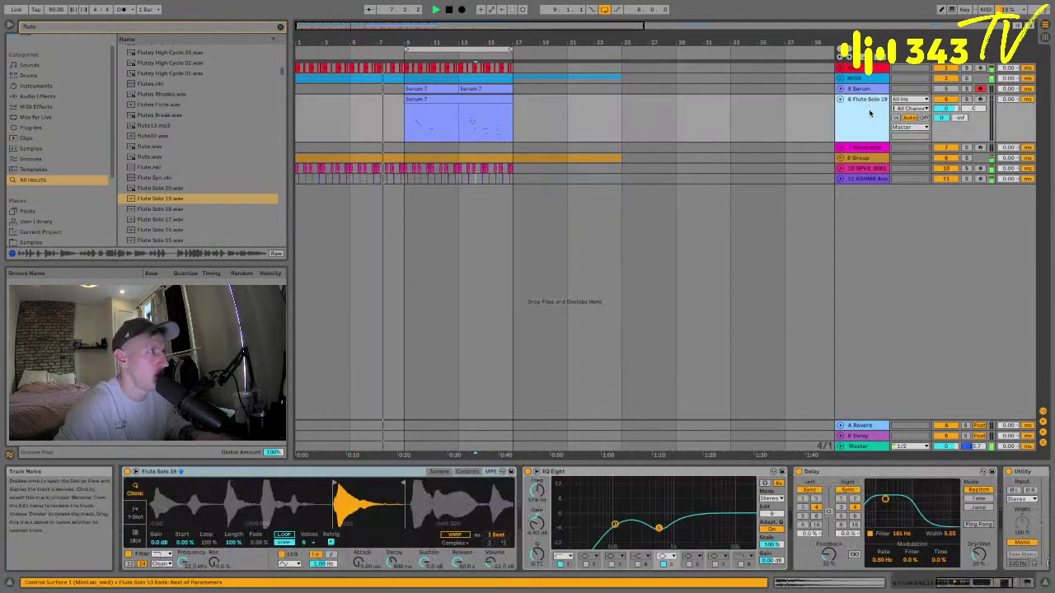
left_click(841, 100)
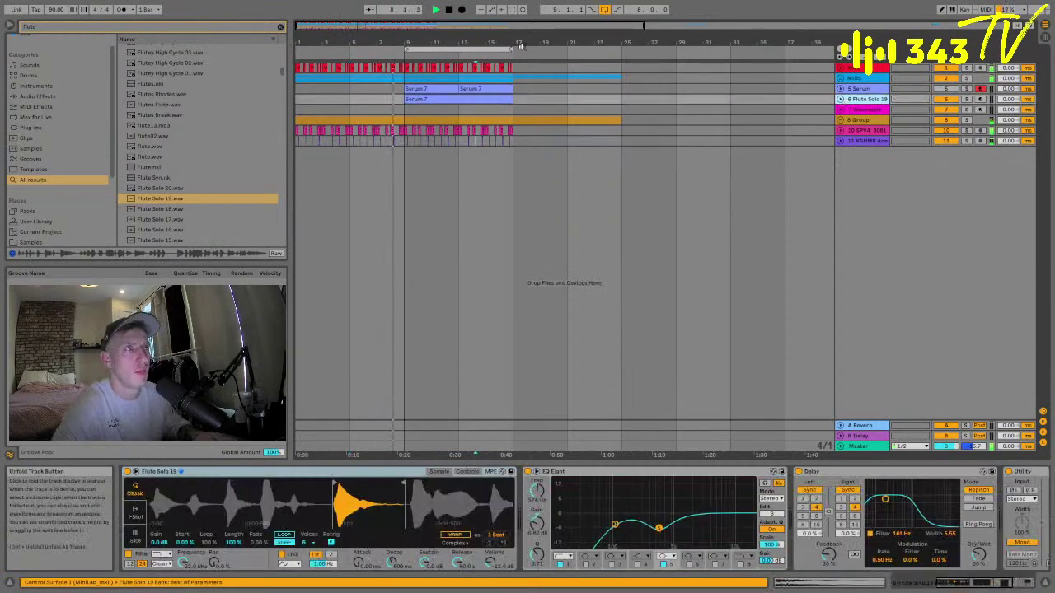
left_click_drag(417, 40, 403, 42)
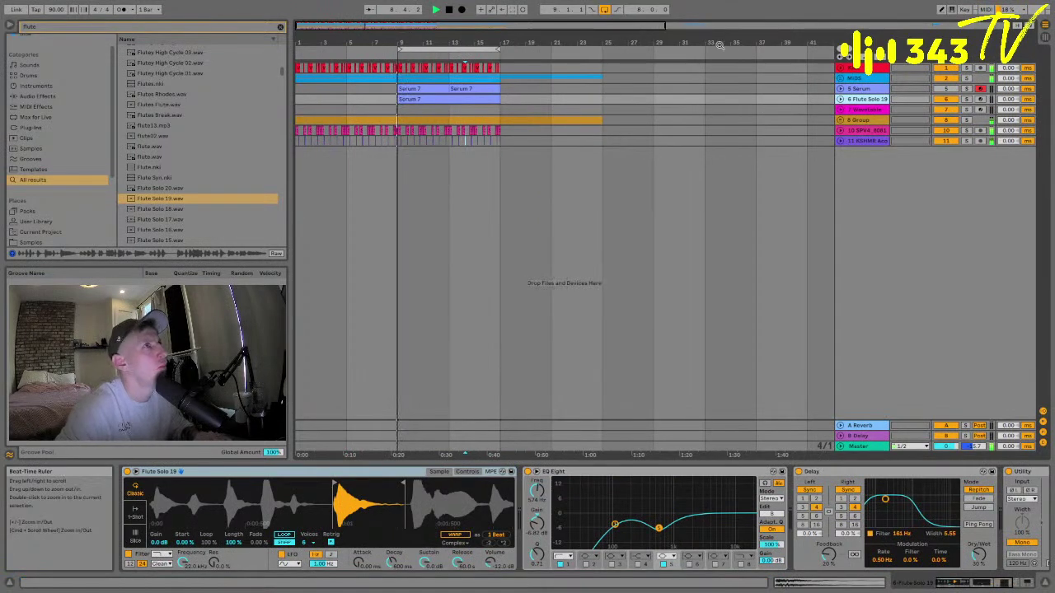
left_click(840, 99)
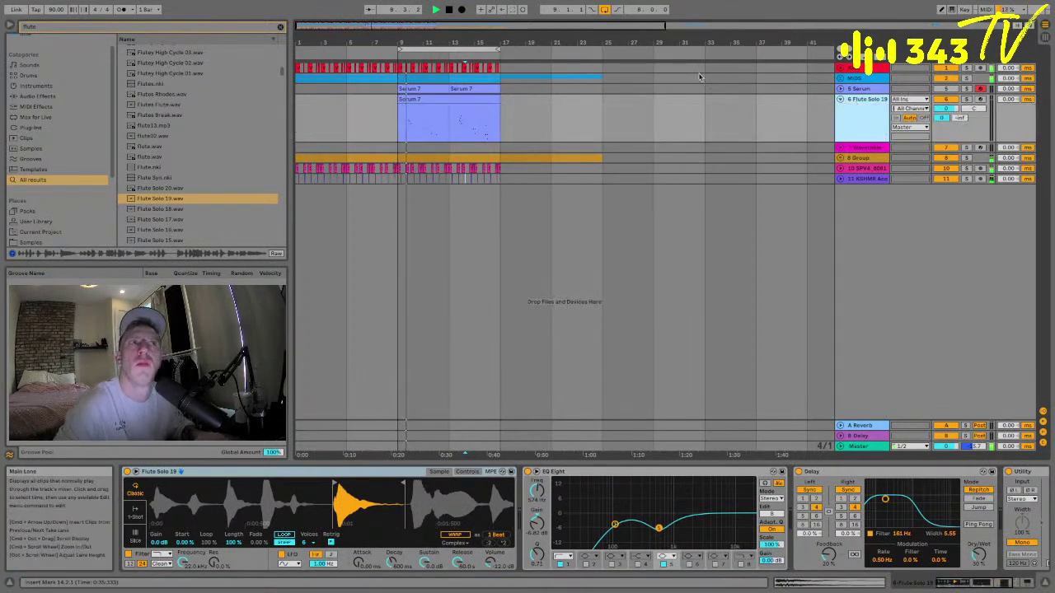
left_click(944, 118)
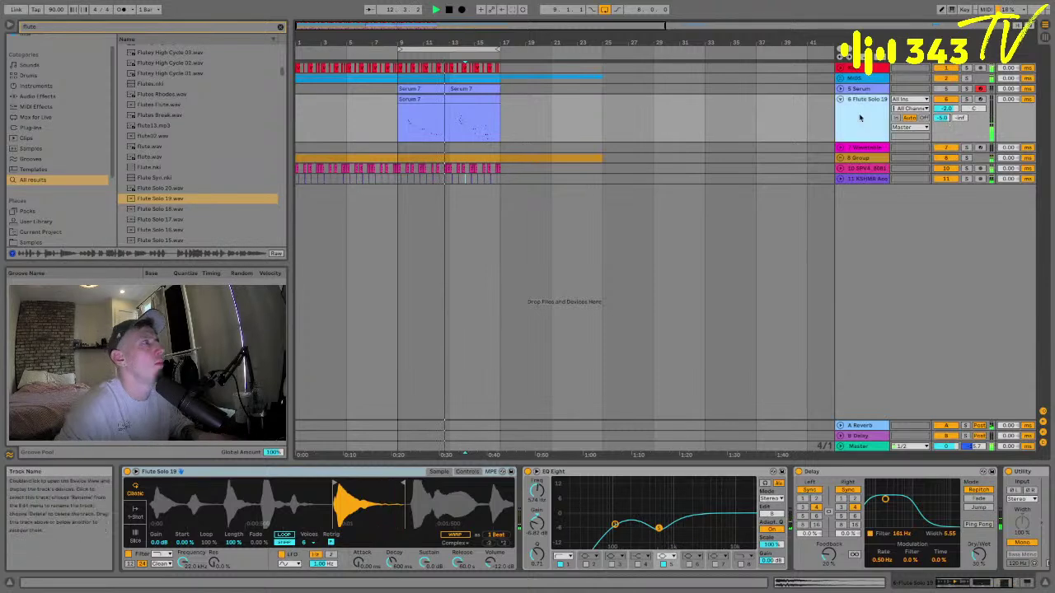
left_click(840, 98)
left_click_drag(546, 35, 474, 116)
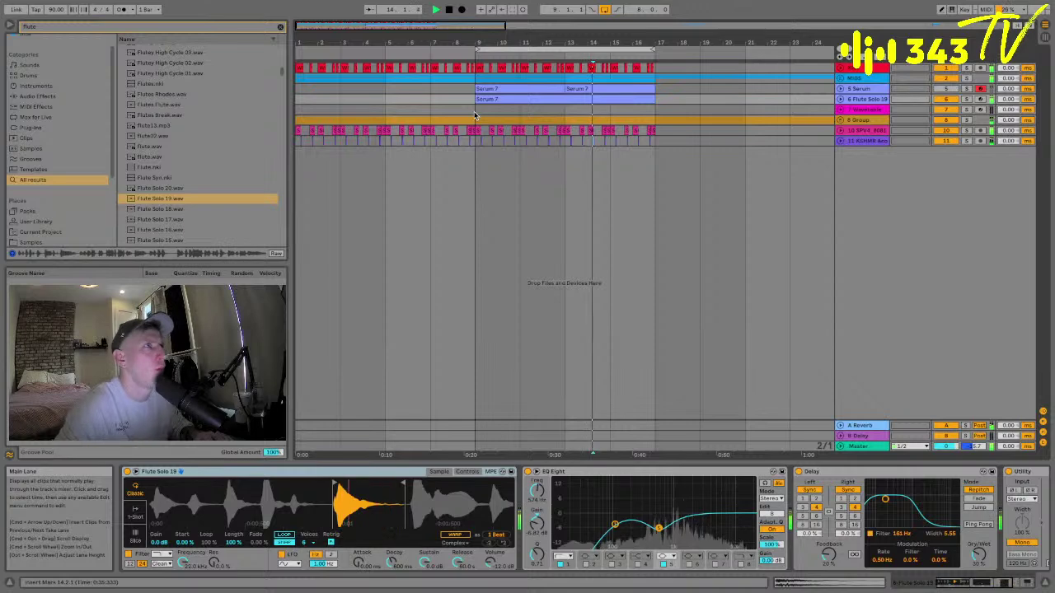
left_click(841, 99)
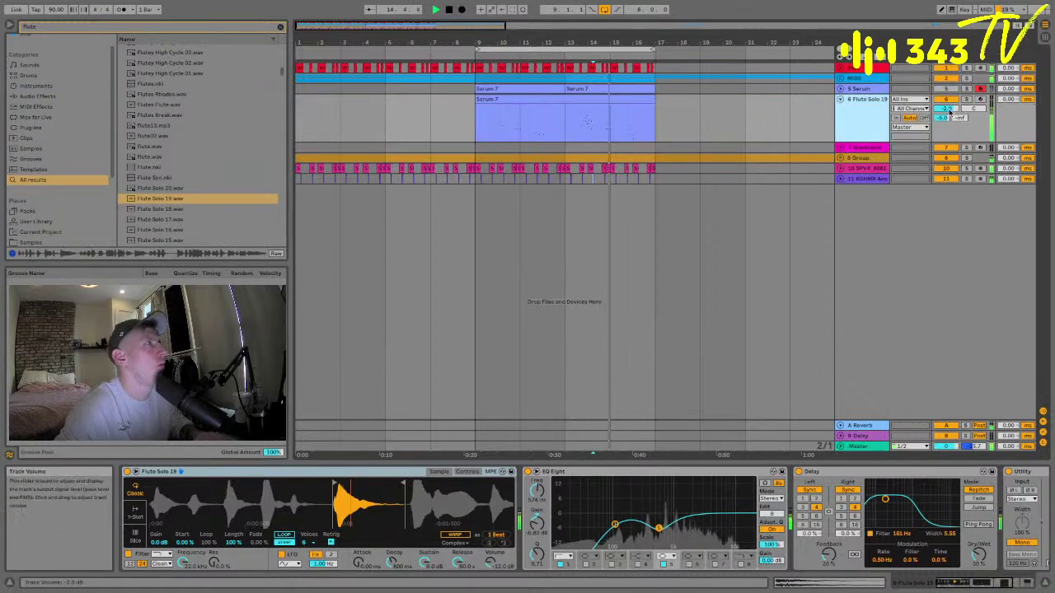
left_click(859, 119)
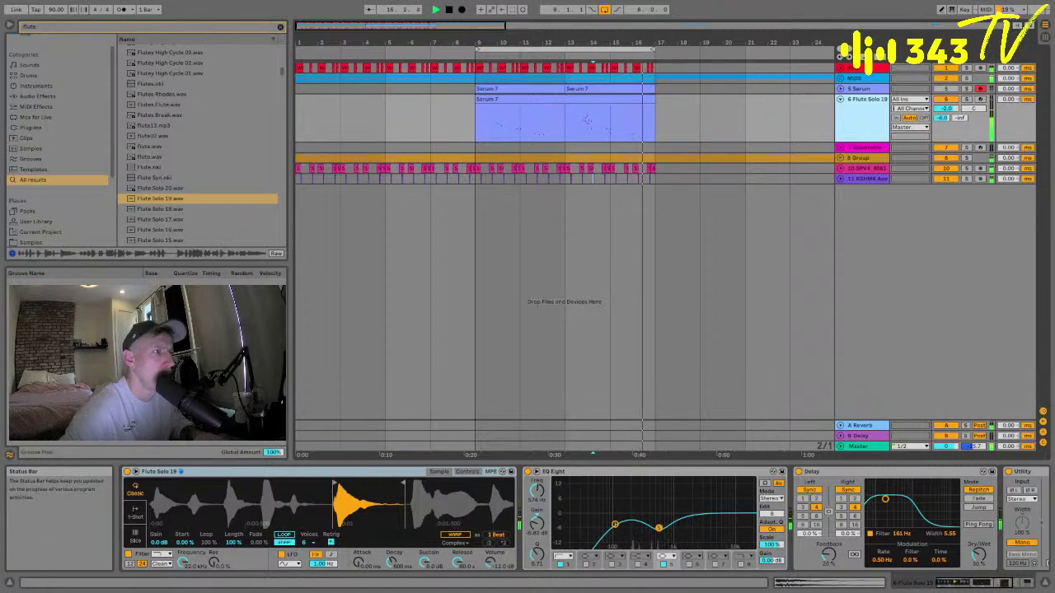
- Try to raise the frequency of the EQ Eight dip on the flute track and duplicate bars 9 to 17
left_click_drag(659, 527, 666, 528)
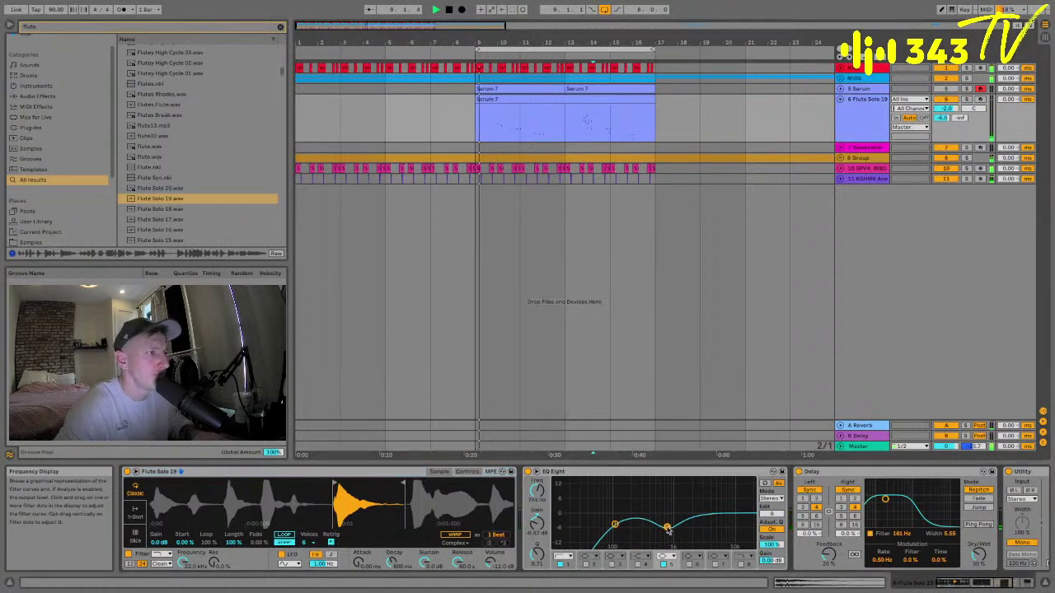
left_click_drag(480, 124, 651, 124)
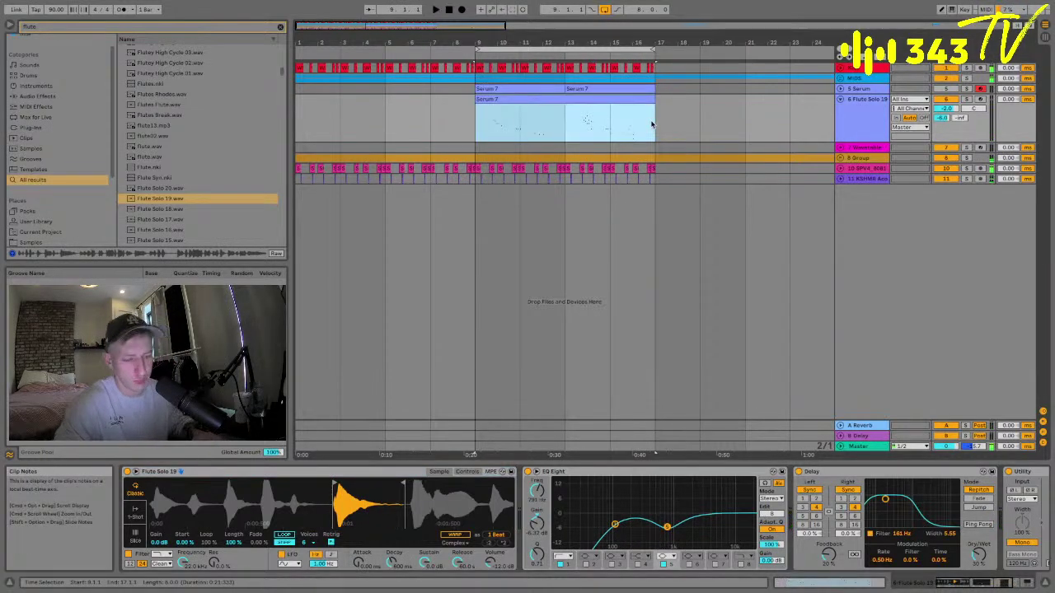
key("ctrl+d")
key("minus")
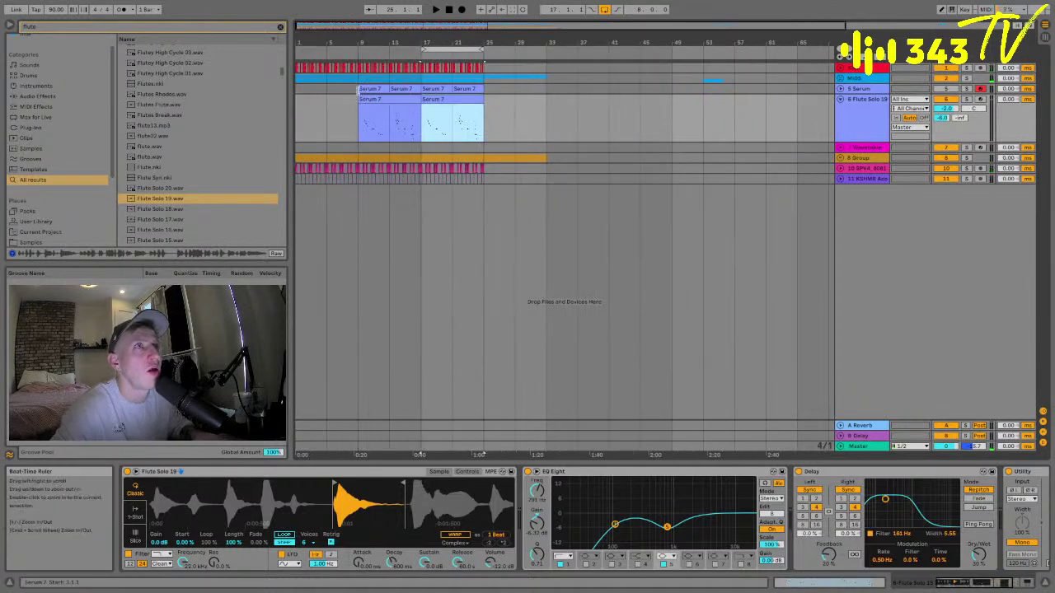
key("ctrl+z")
- Insert a new audio track directly below the Flute Solo 19 track
left_click_drag(352, 43, 364, 74)
key("ctrl+l")
left_click(863, 126)
key("ctrl+t")
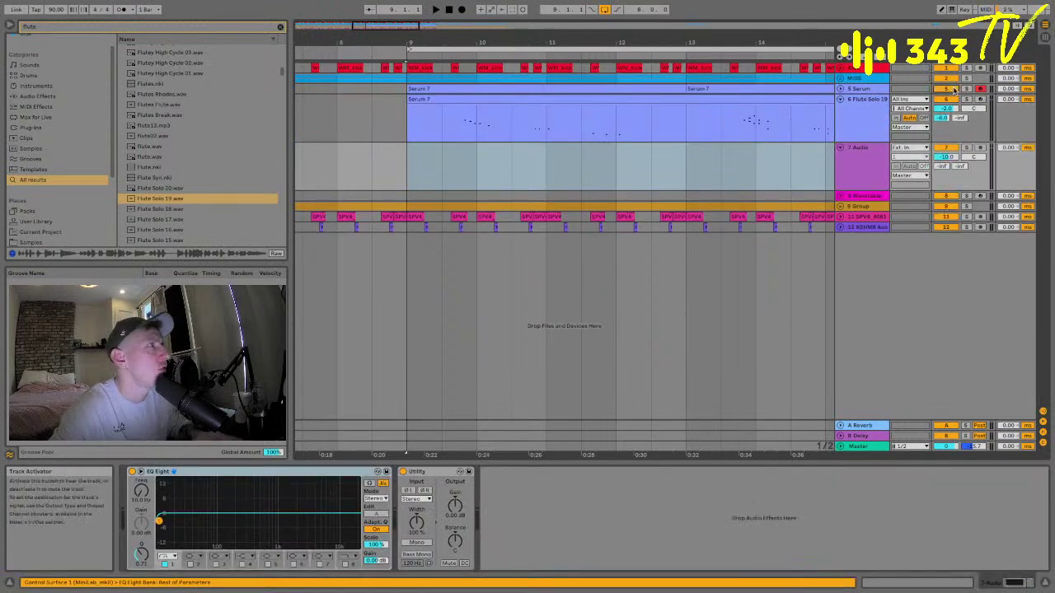
- Unfold the Serum track, audition it over looped bars 9 to 17, and set its volume to -4.0 dB
left_click(840, 88)
left_click(494, 88)
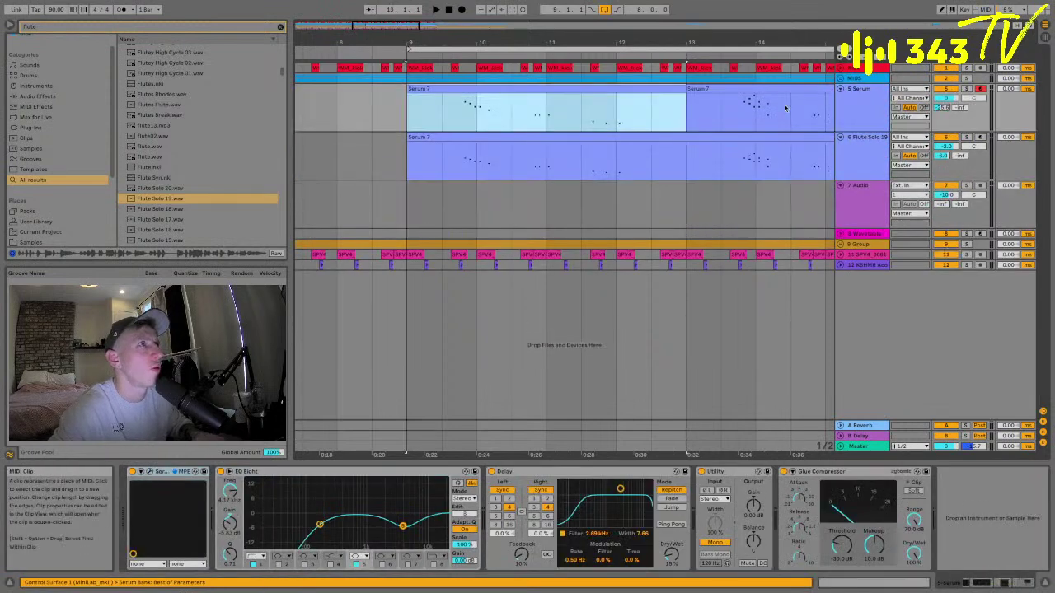
left_click_drag(446, 42, 447, 27)
key("space")
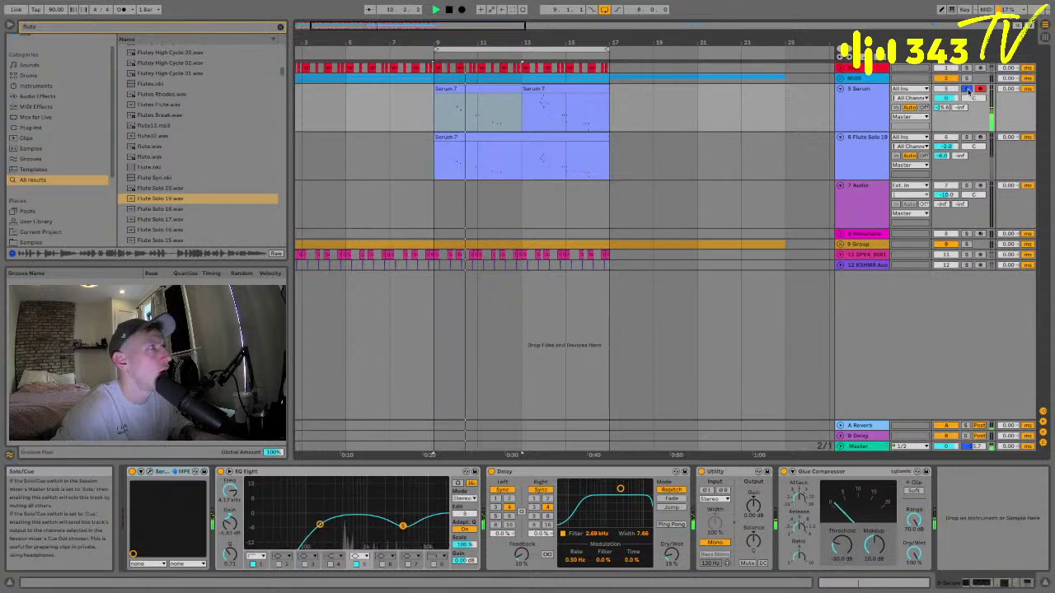
key("space")
key("space")
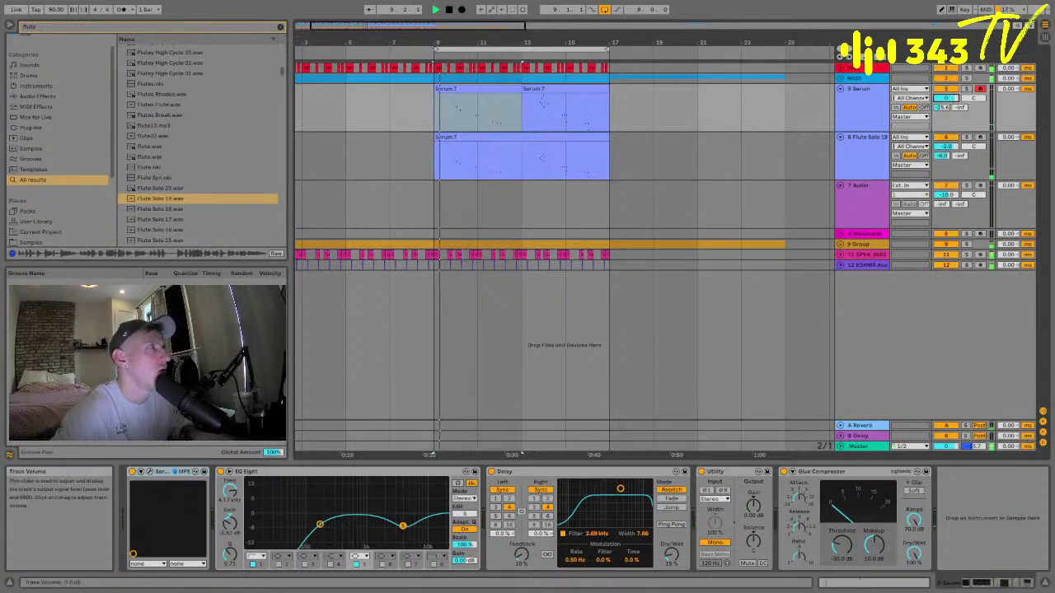
scroll(951, 97, "down", 3)
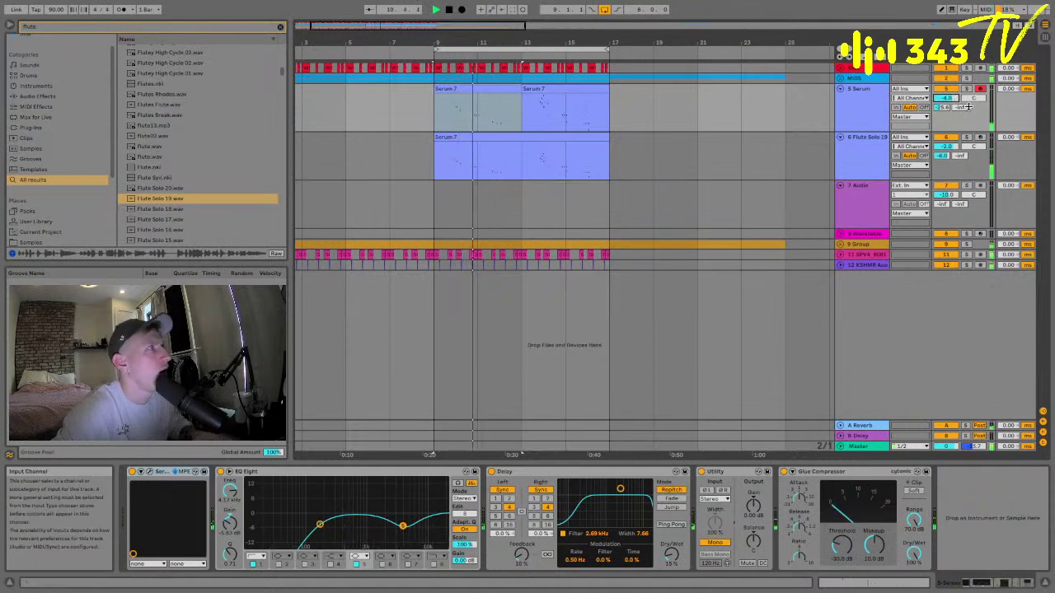
left_click(854, 109)
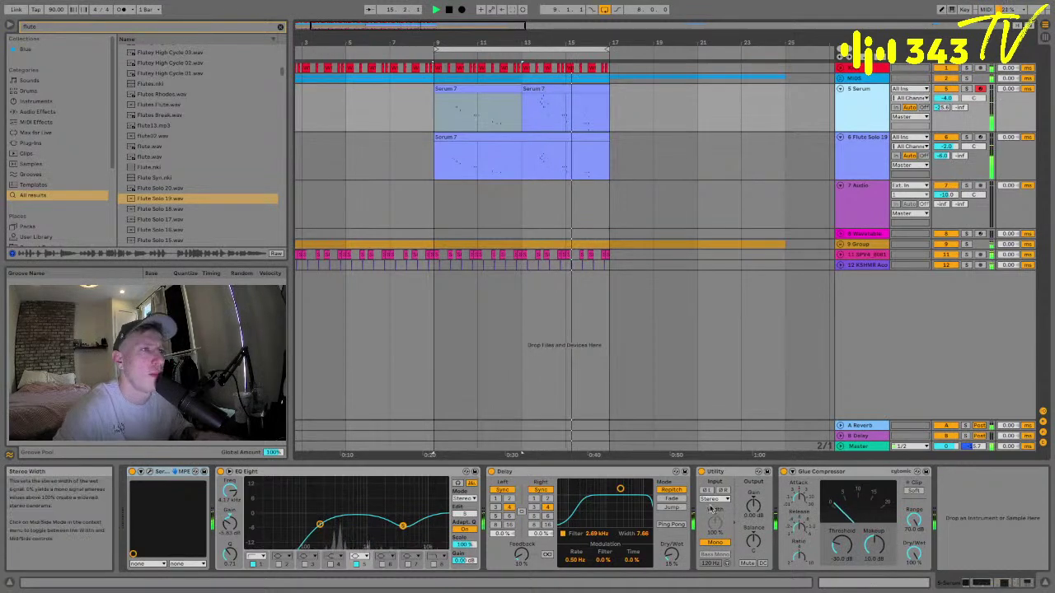
- Open the recent Live set "if i make it"
left_click(644, 166)
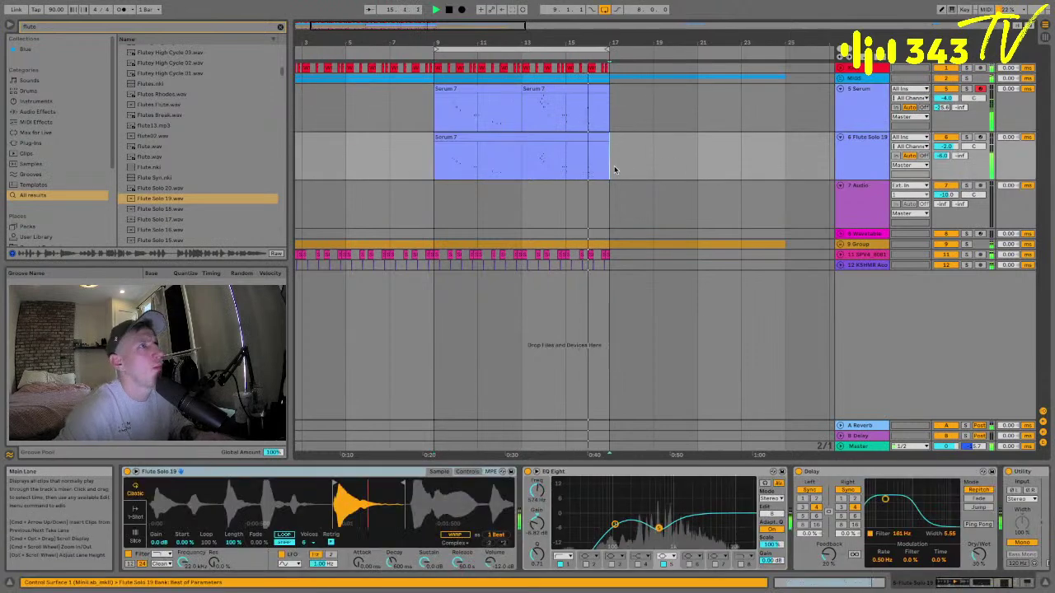
left_click_drag(612, 170, 440, 165)
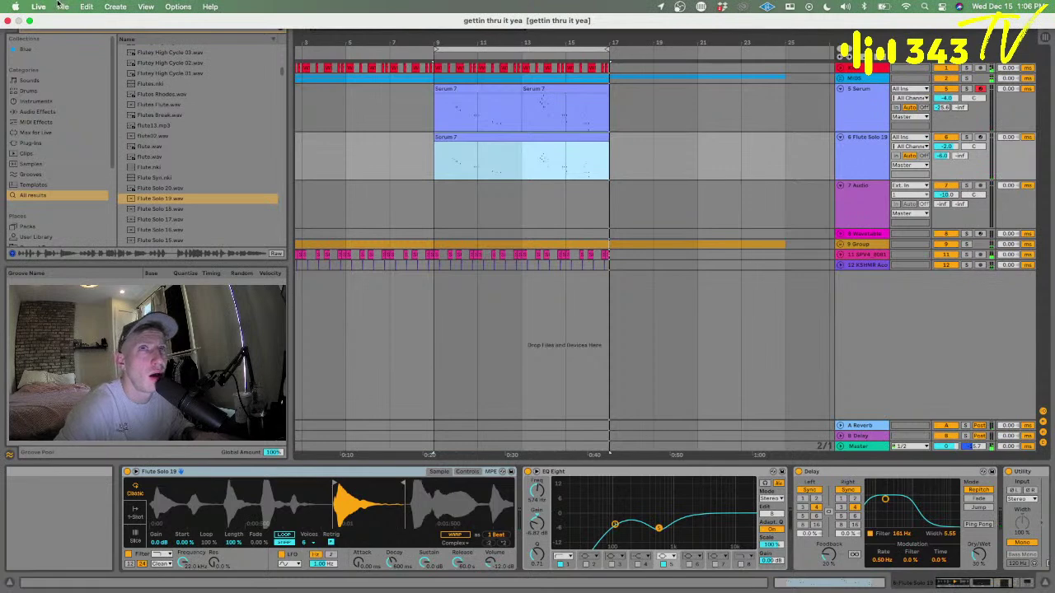
left_click(61, 5)
mouse_move(79, 48)
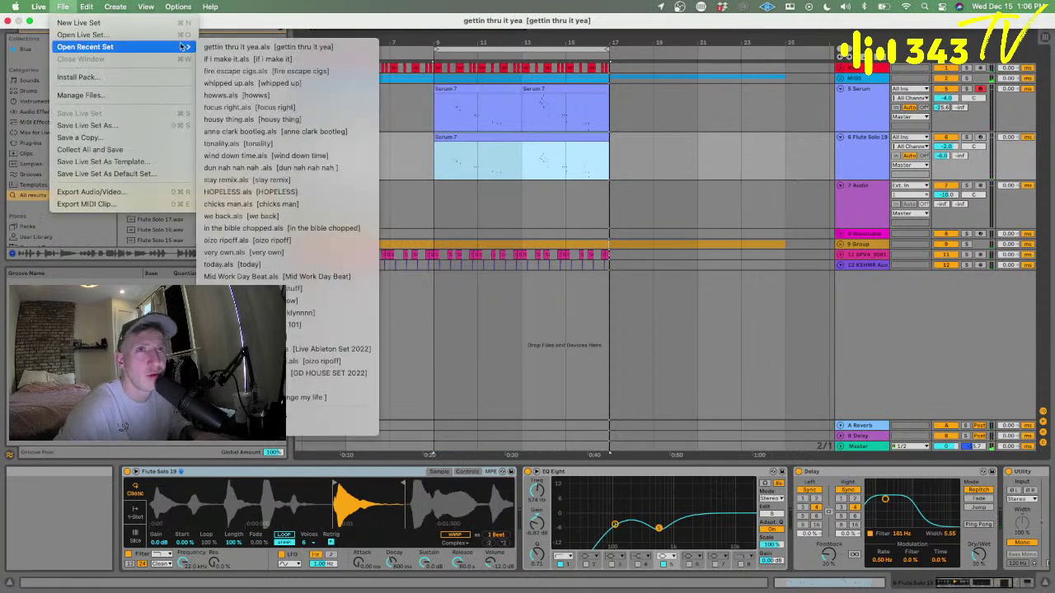
left_click(231, 59)
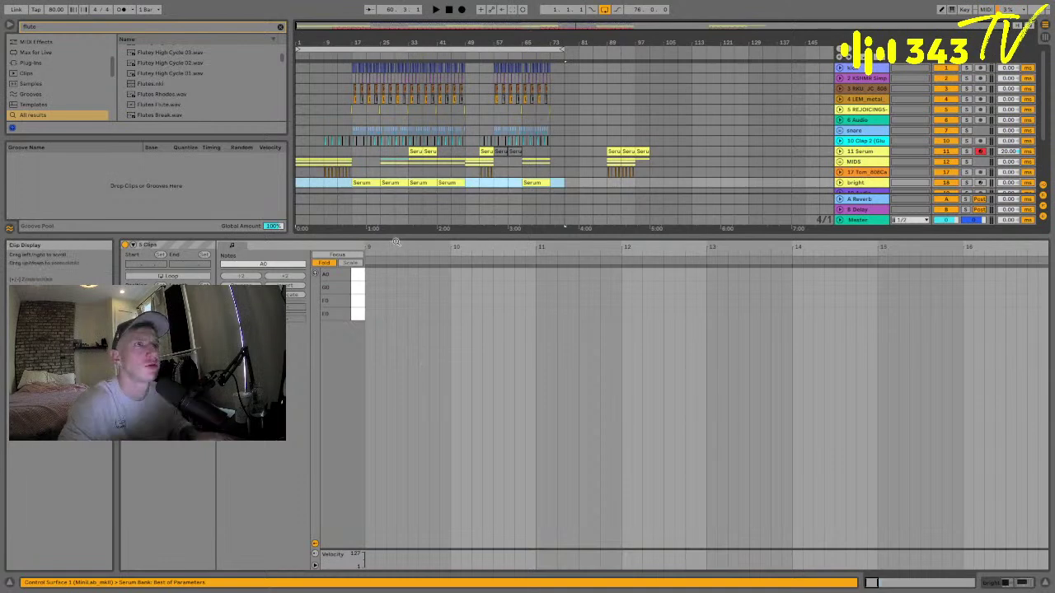
- Play the set from the beginning, unfold the MIDS group and examine its automation leading up to bar 17
key("space")
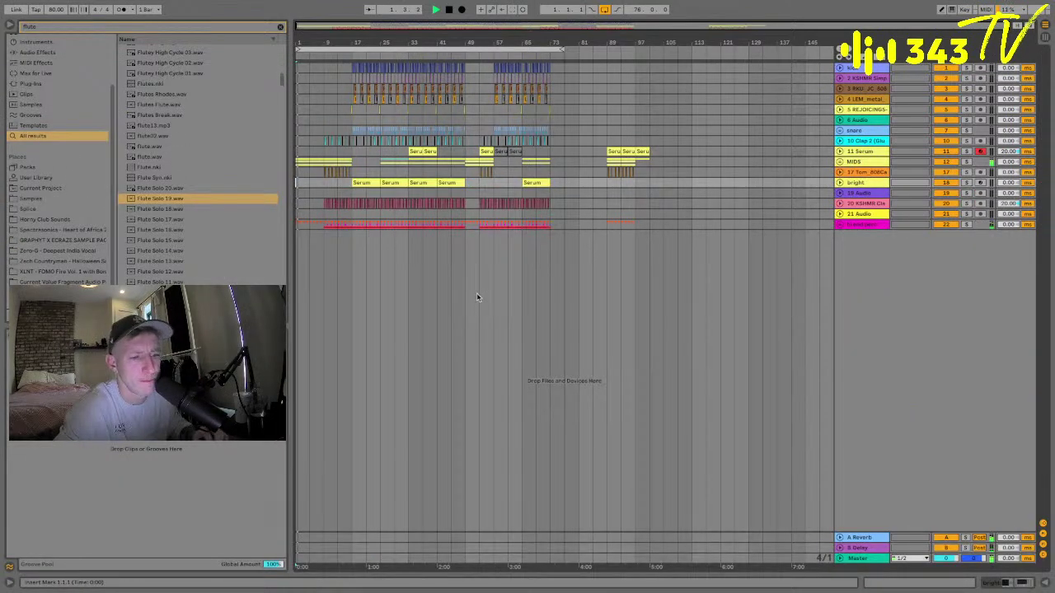
scroll(347, 159, "up", 2)
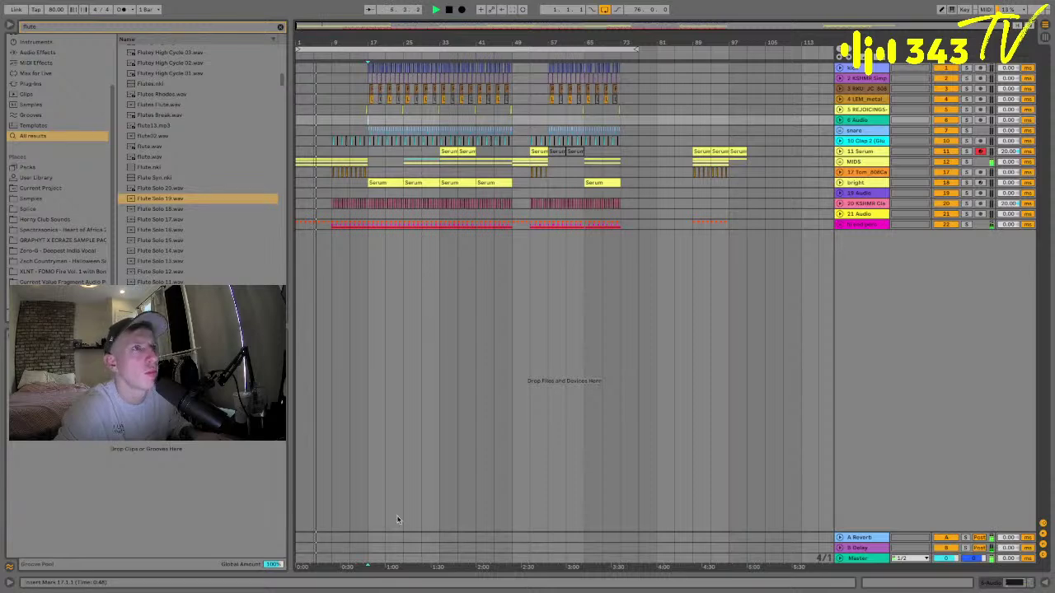
left_click(840, 162)
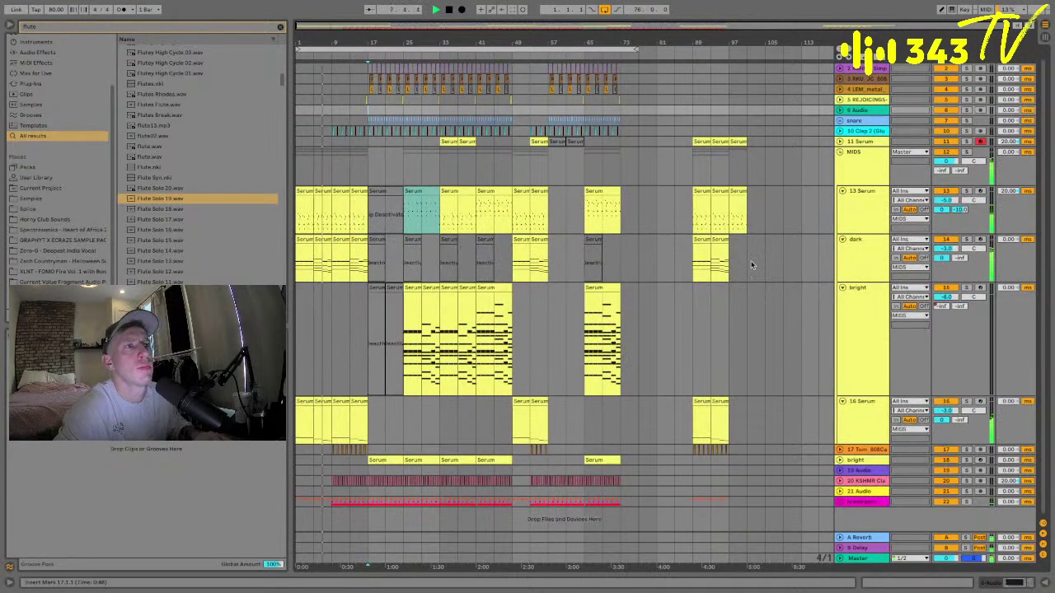
left_click_drag(322, 32, 328, 124)
left_click(864, 185)
key("a")
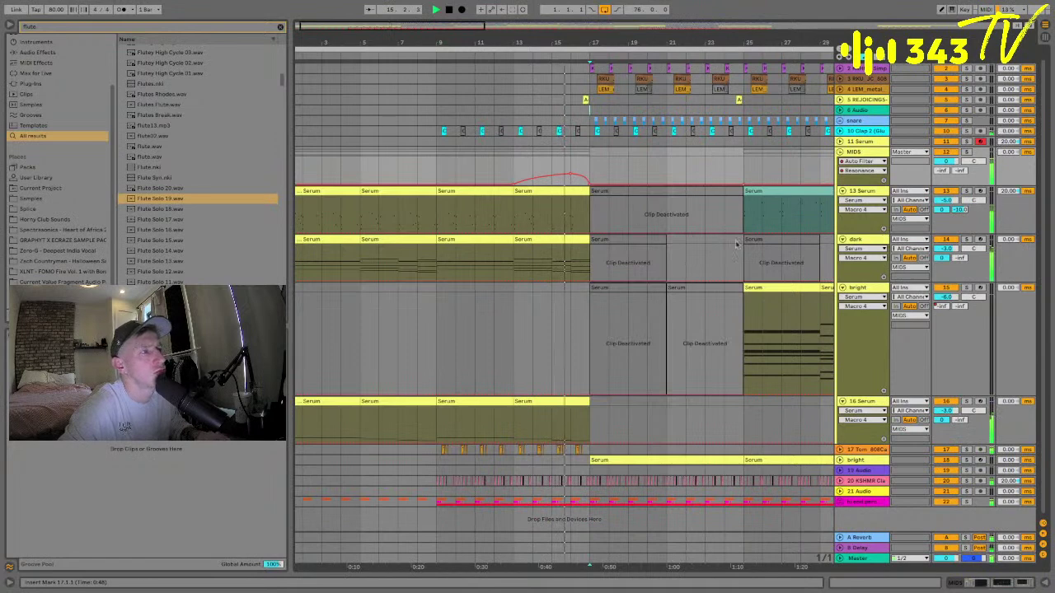
left_click(590, 168)
- Fold the MIDS group, unfold the separate bright track and show its device chain
left_click(844, 169)
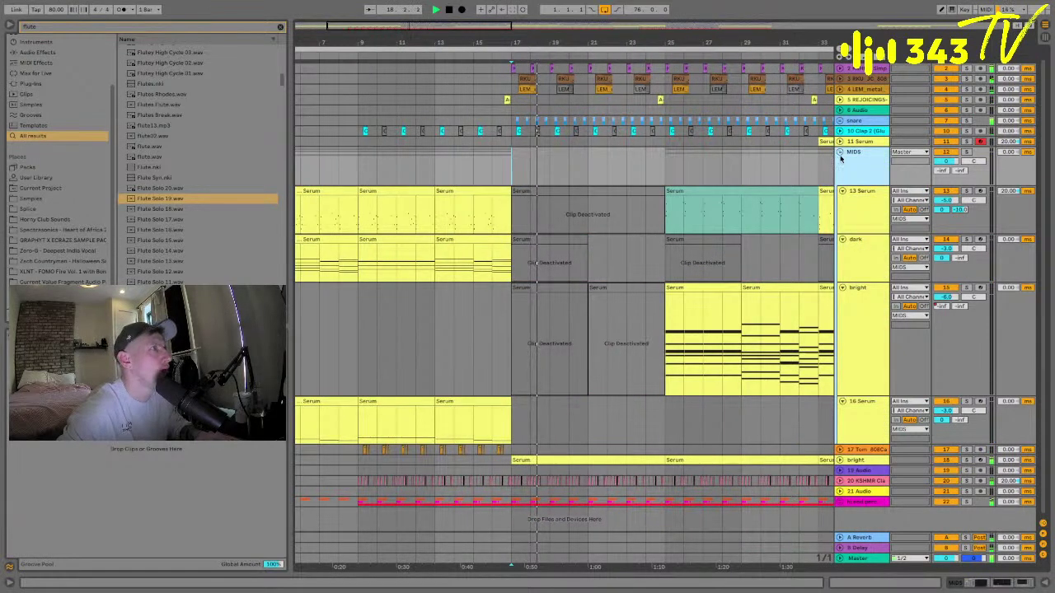
key("Left")
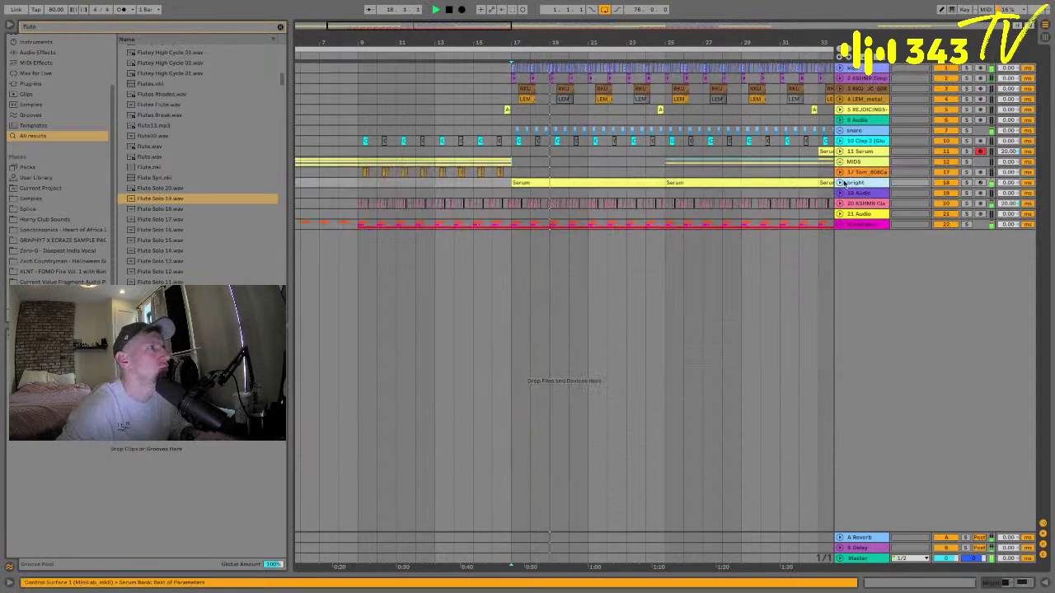
left_click_drag(854, 188, 853, 224)
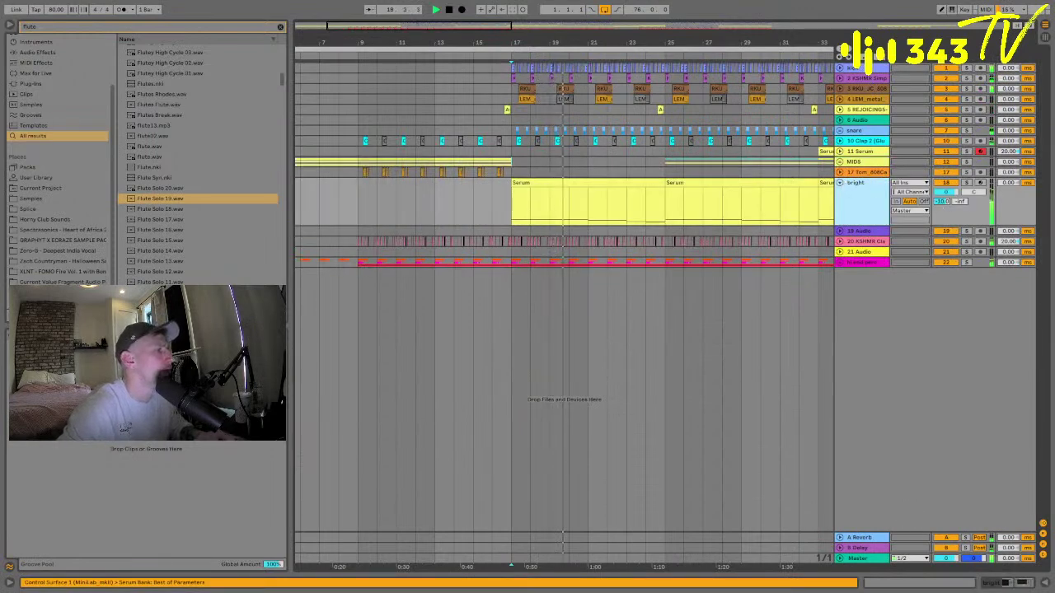
key("shift+Tab")
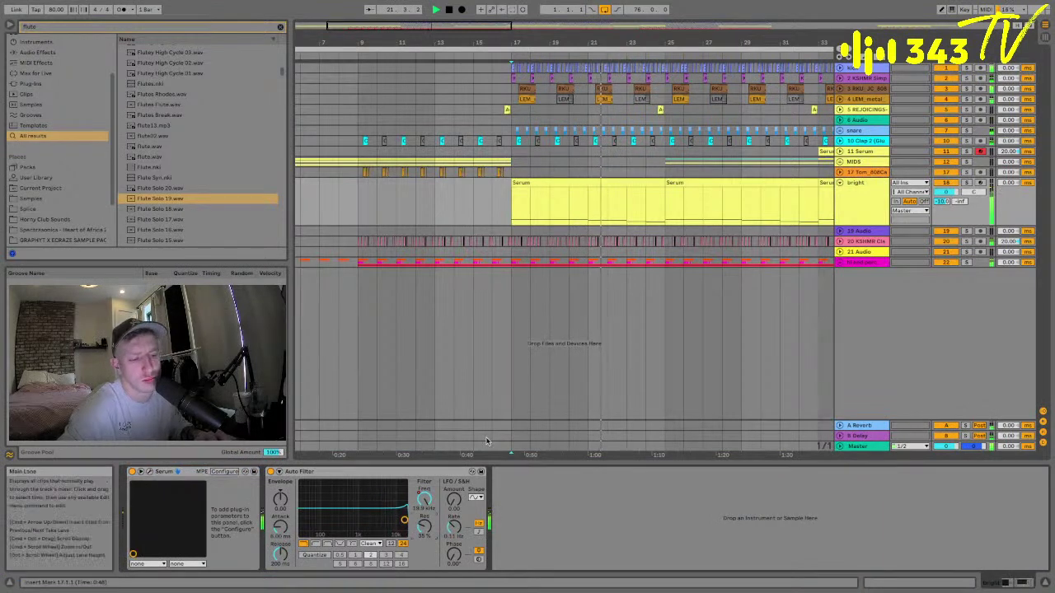
- Examine the bright track's Auto Filter resonance automation and place the insert marker at the Serum clip starting at bar 25
key("a")
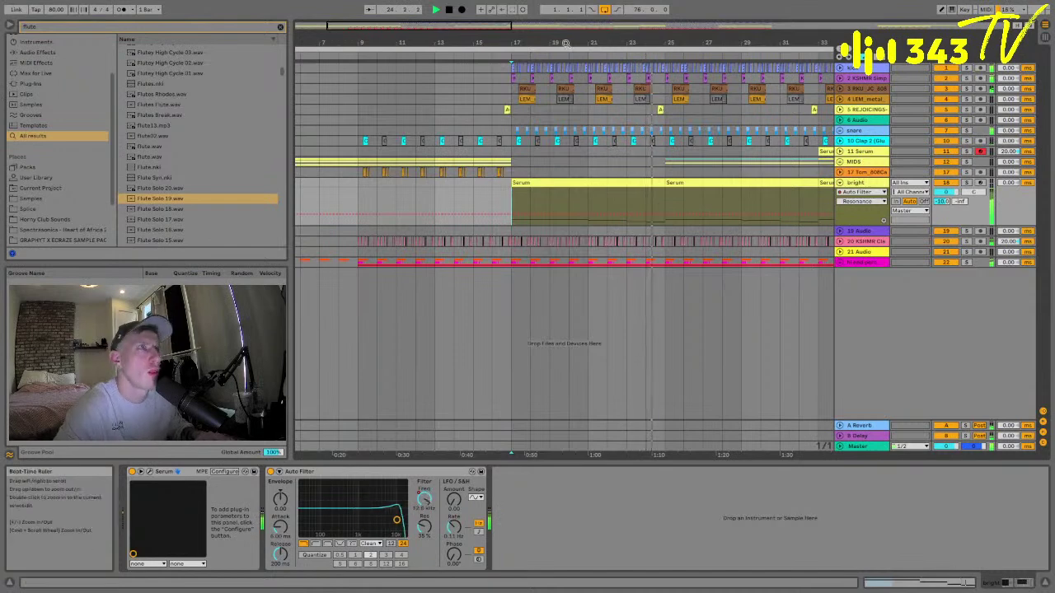
key("minus")
key("minus")
left_click(430, 185)
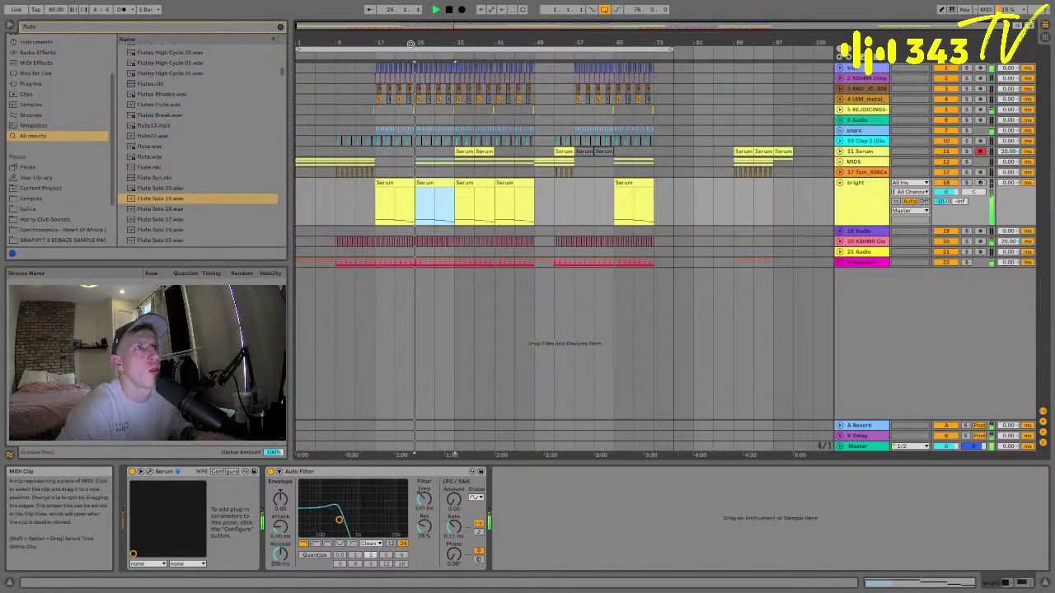
key("plus")
key("plus")
key("plus")
left_click(385, 197)
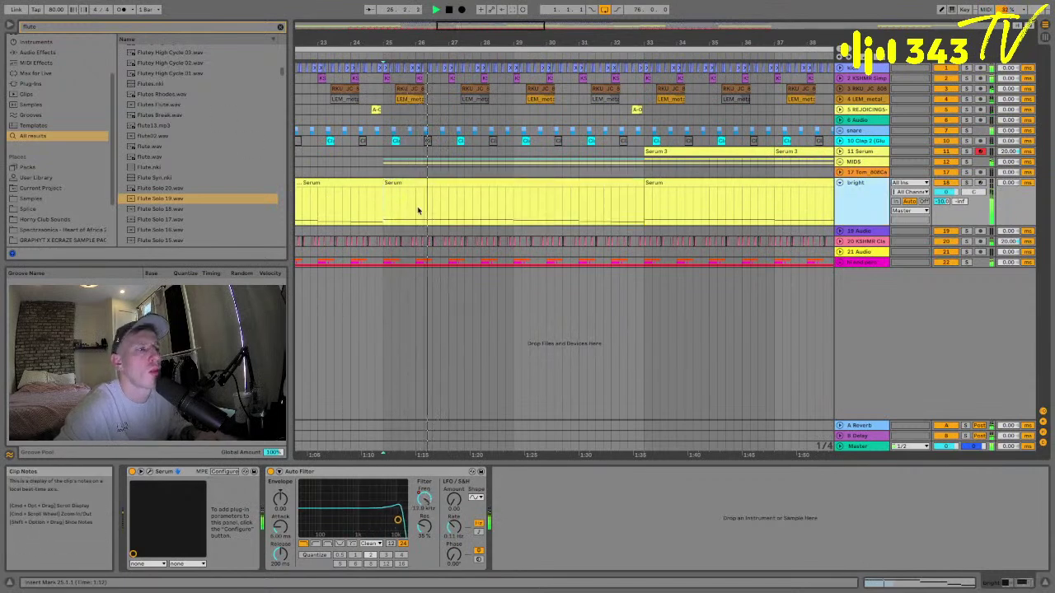
- Search the browser for "uti" and add the Utility device after Auto Filter on the bright track
left_click(85, 30)
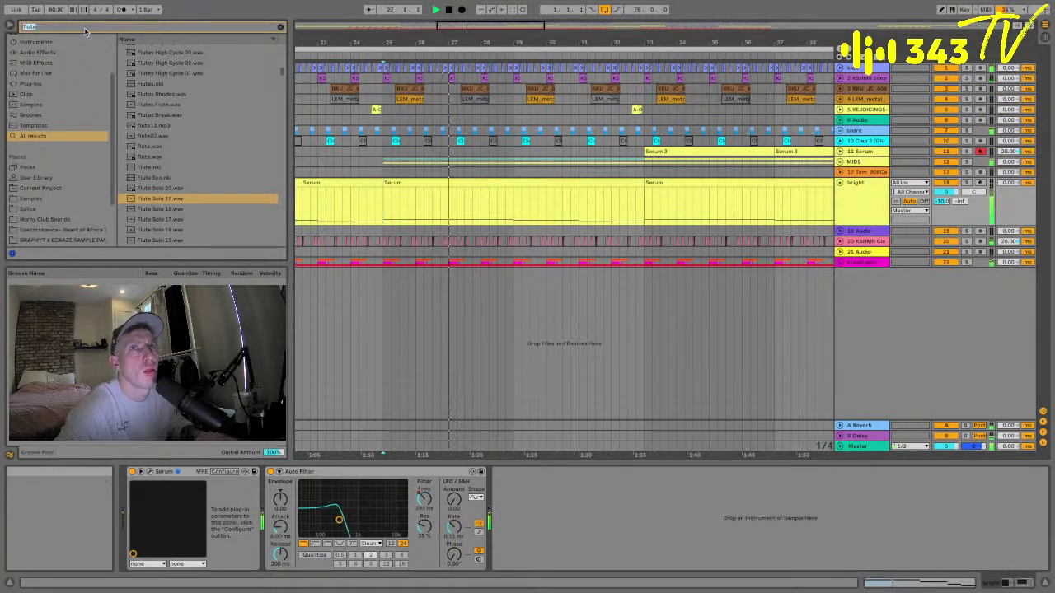
key("BackSpace")
type("sti")
key("Down")
key("Return")
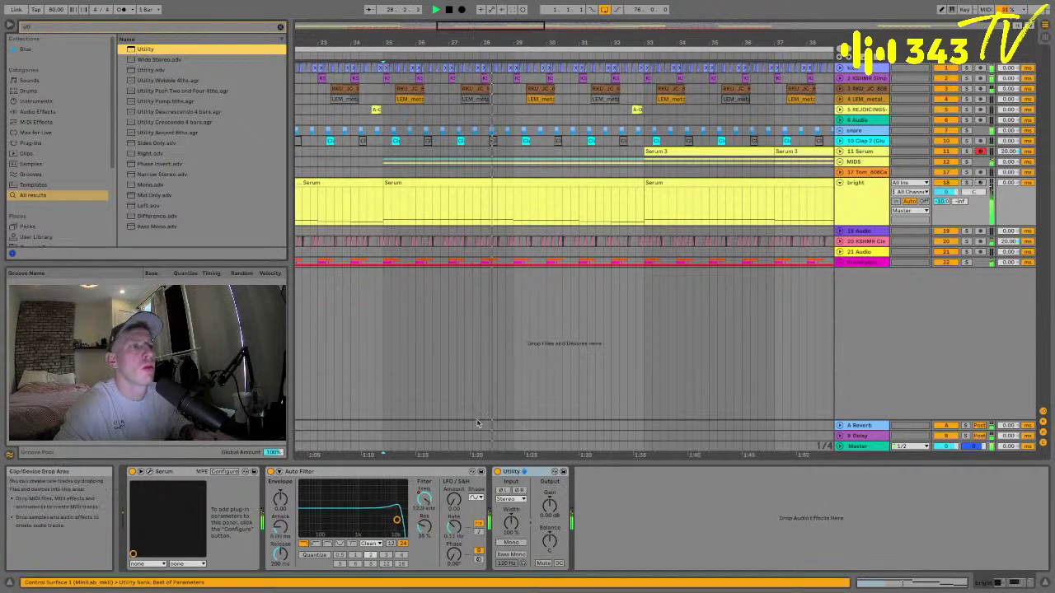
- Show the automation lanes and draw a short curved Utility gain rise on the bright track at bar 25, auditioning it from bar 24
key("a")
left_click(389, 206)
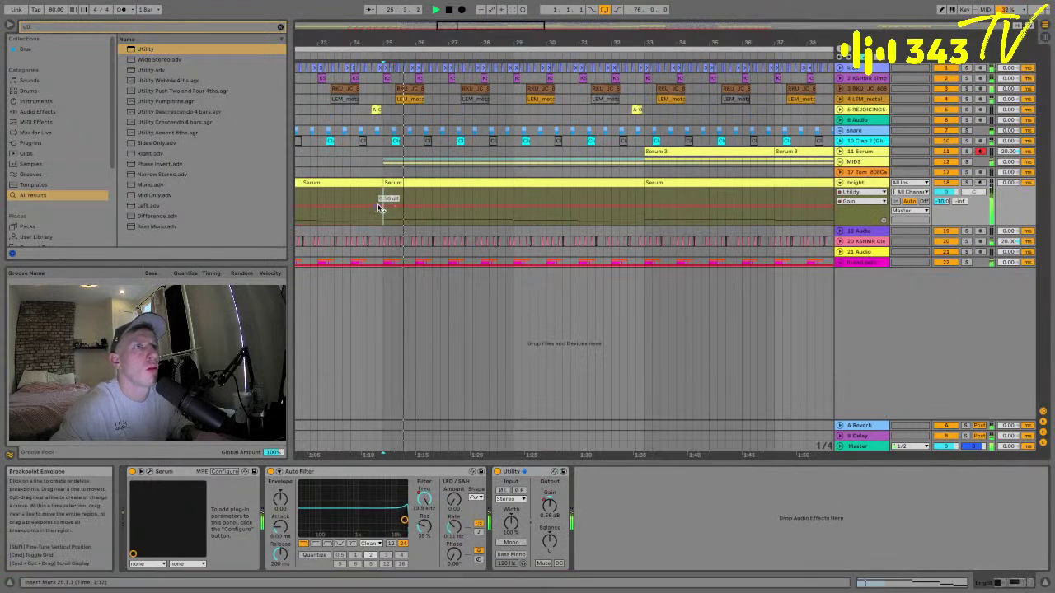
left_click(399, 205)
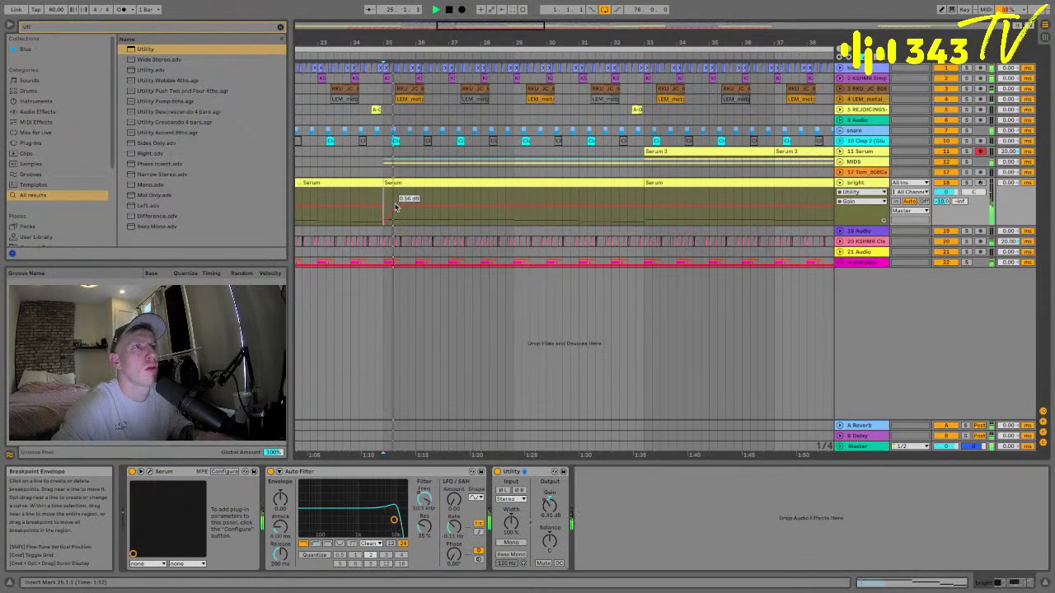
left_click_drag(395, 213, 398, 216)
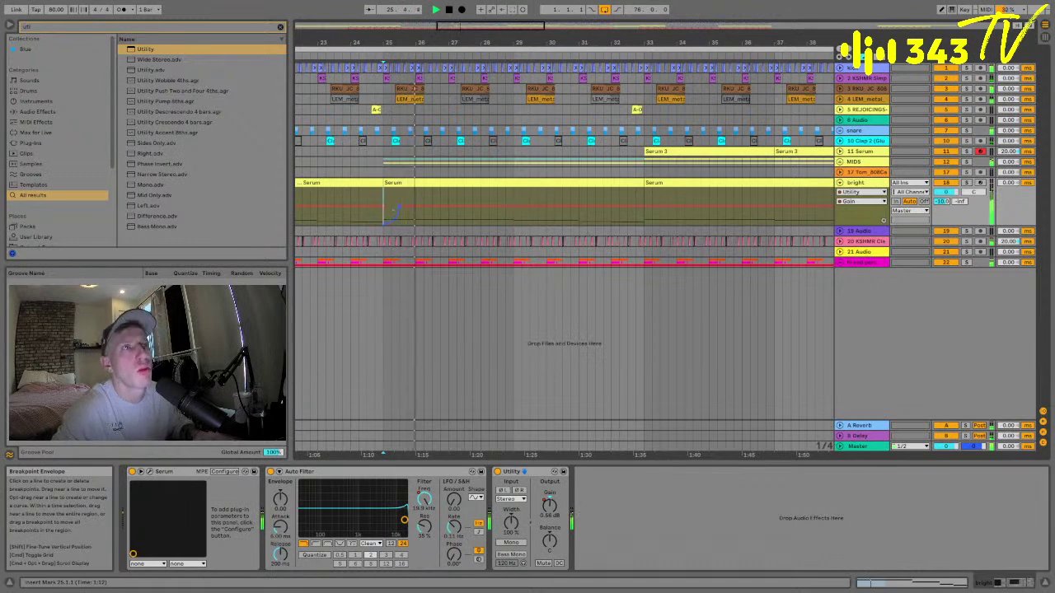
left_click(368, 198)
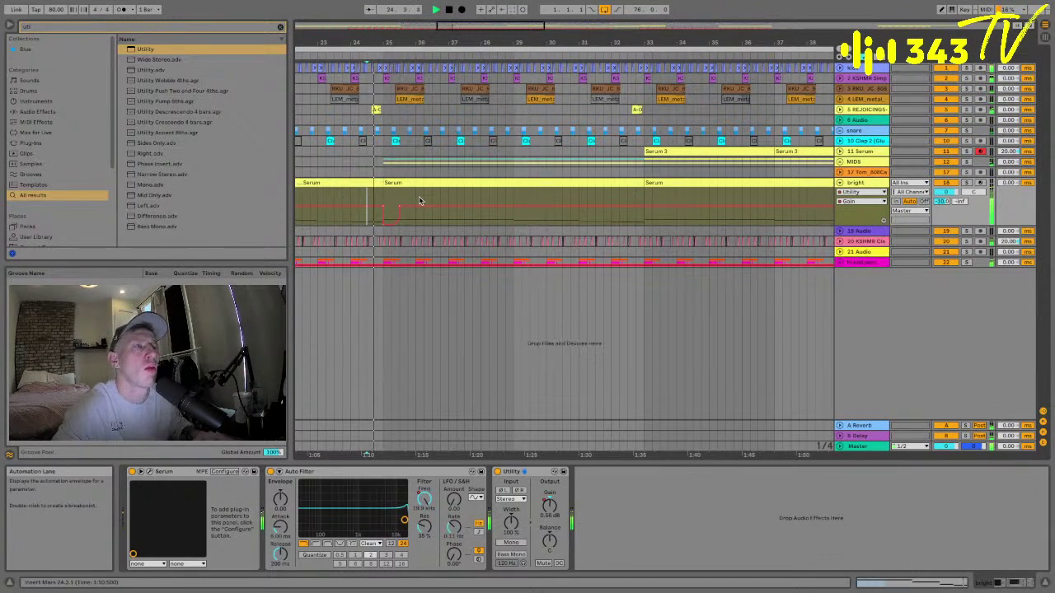
left_click(391, 164)
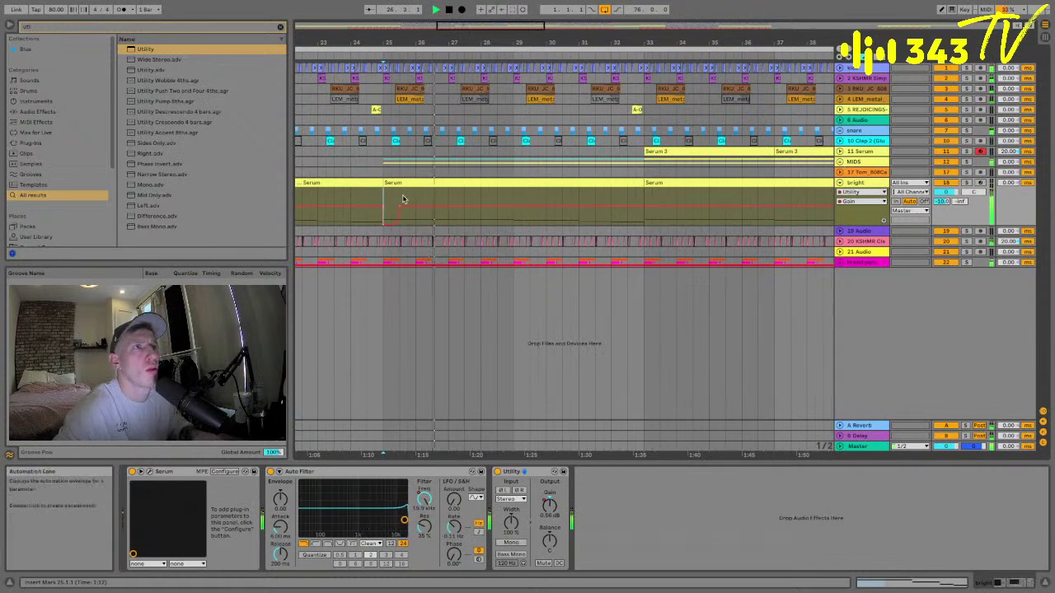
- Reshape the bright track's Utility gain automation into a longer ramp rising from bar 25 to 0 dB at bar 29
mouse_move(384, 198)
left_mouse_down()
mouse_move(384, 226)
mouse_move(397, 207)
left_mouse_up()
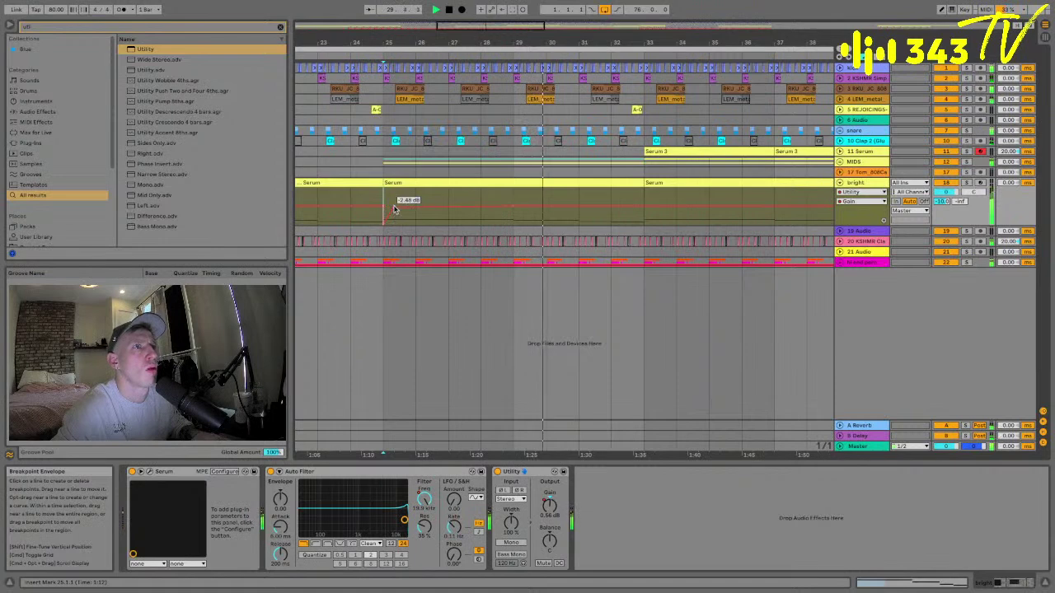
left_click(513, 206)
right_click(515, 206)
left_click(534, 216)
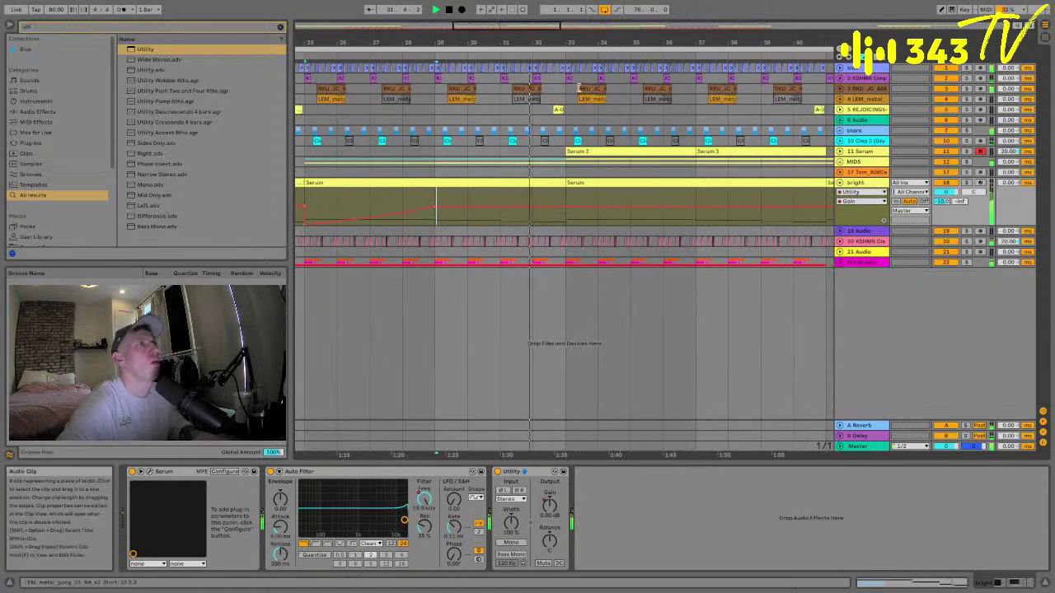
- Hide automation and compare the beat with the bright track's Serum clip at bar 33 deactivated and reactivated
key("minus")
key("minus")
key("a")
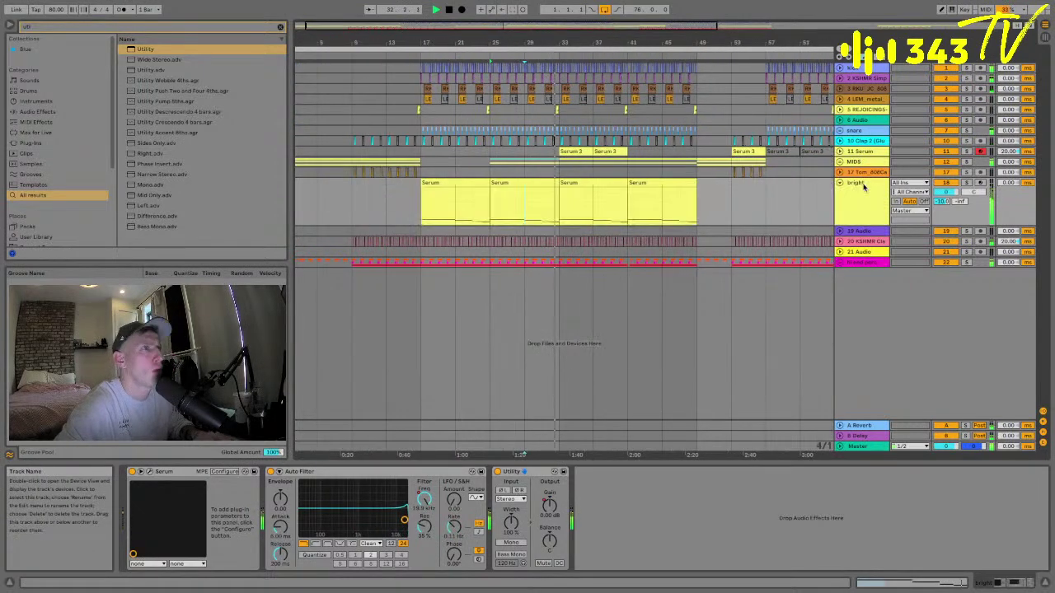
left_click(616, 182)
key("0")
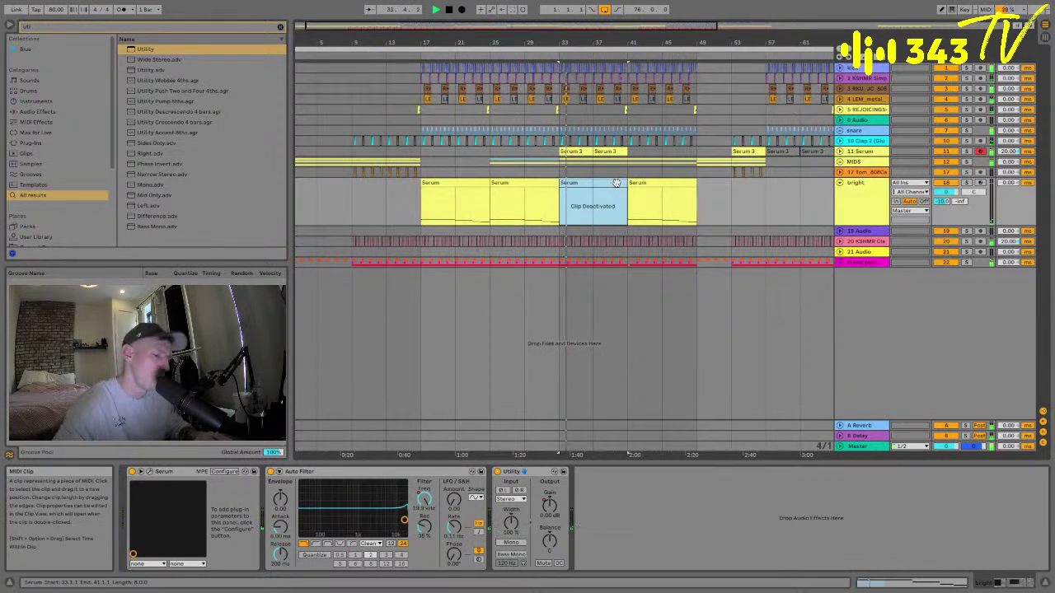
key("0")
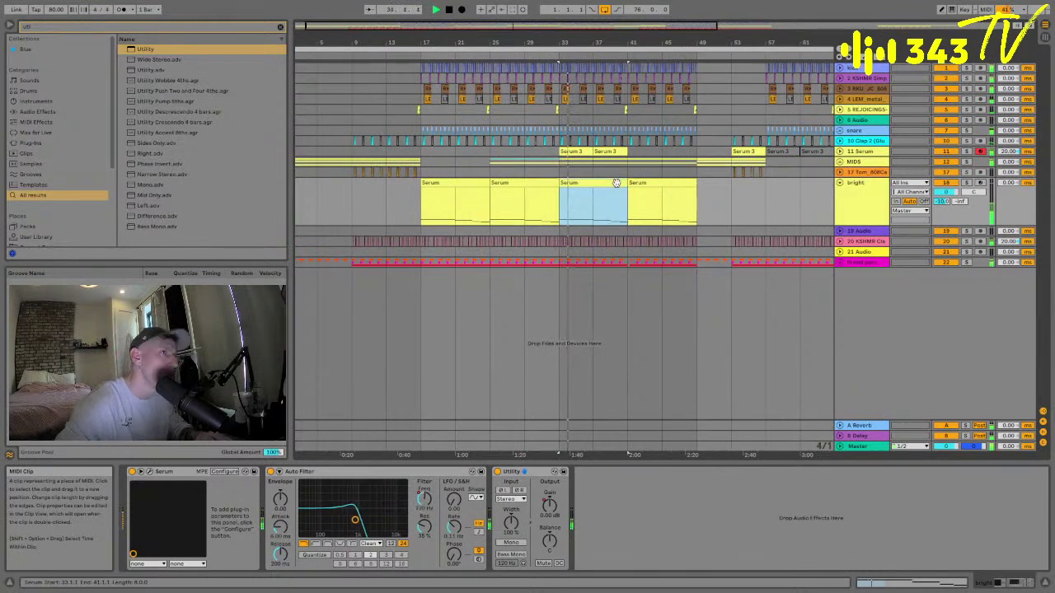
left_click(956, 194)
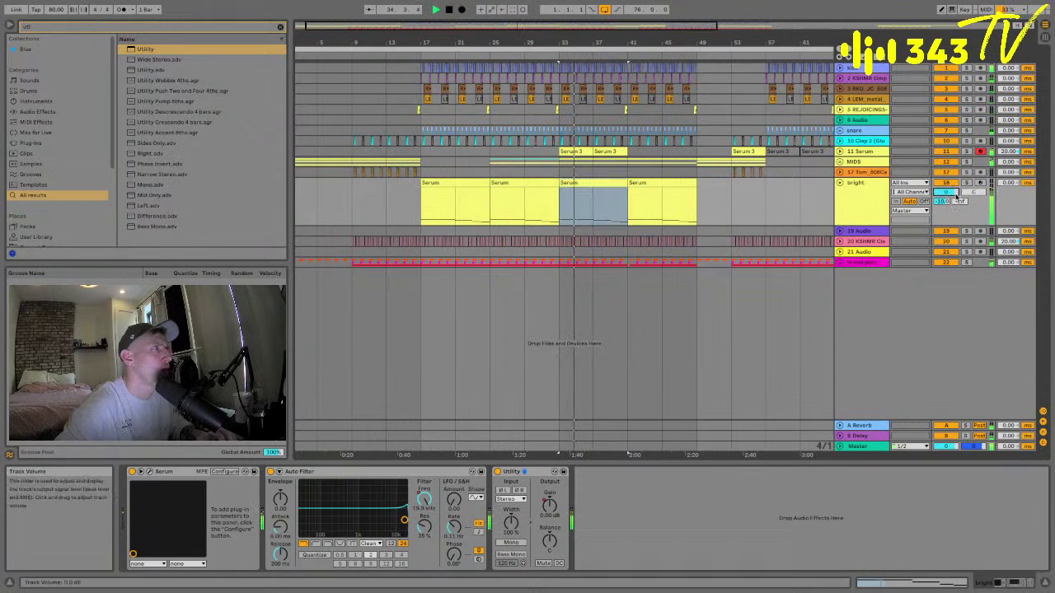
- Fold the bright track, unfold the 11 Serum track and rename it "pluck lead"
left_click(838, 182)
left_click_drag(566, 38, 567, 21)
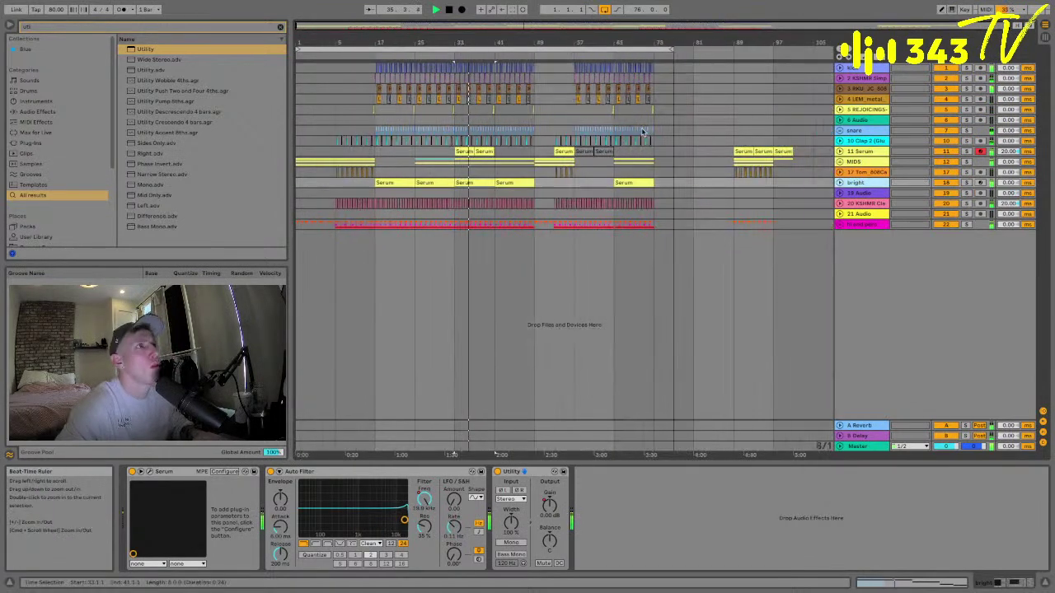
left_click(861, 151)
left_click(839, 152)
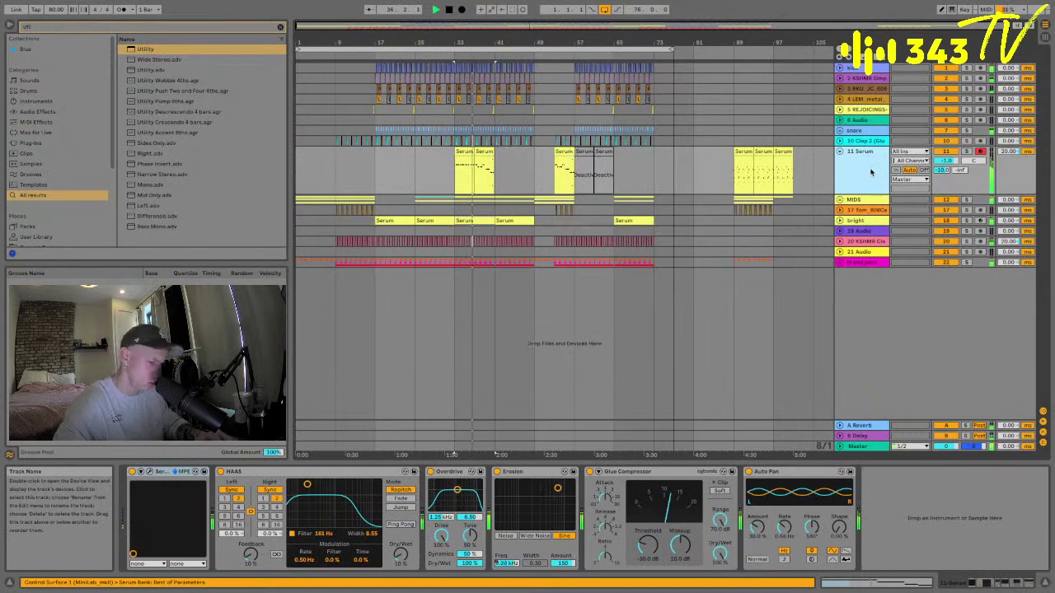
key("ctrl+f")
type("pluck")
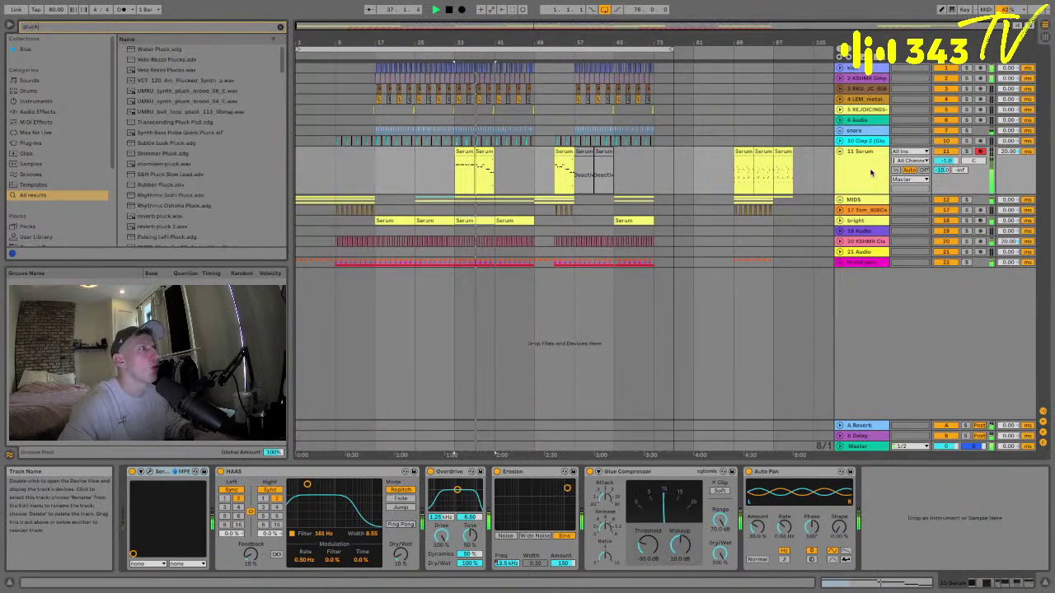
type("pluck lead")
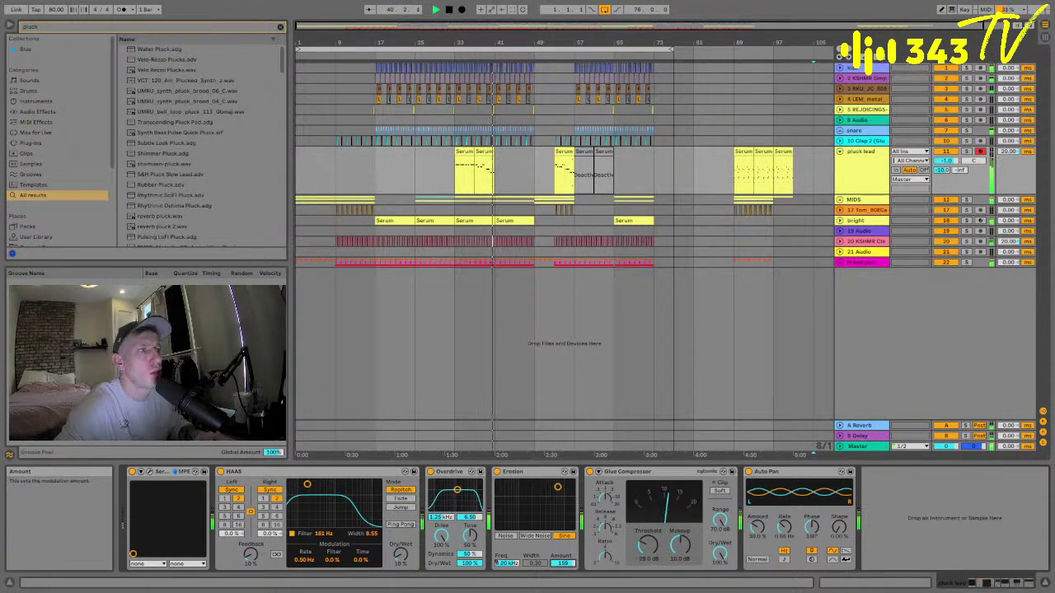
- Fold the pluck lead track, stop playback and place the insert marker at bar 17
left_click(517, 191)
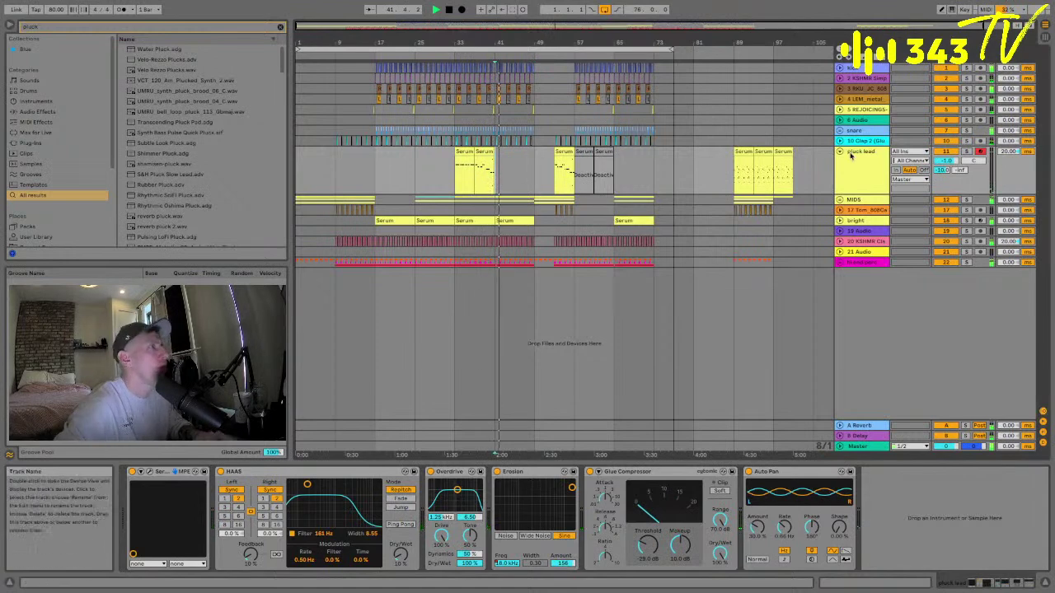
key("u")
left_click(537, 122)
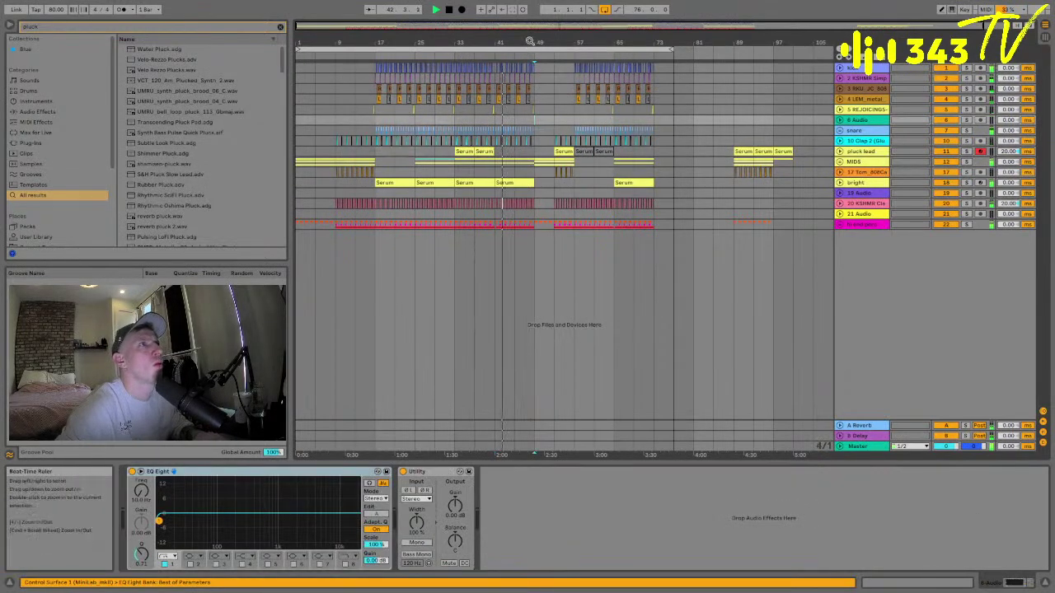
scroll(536, 123, "up", 3)
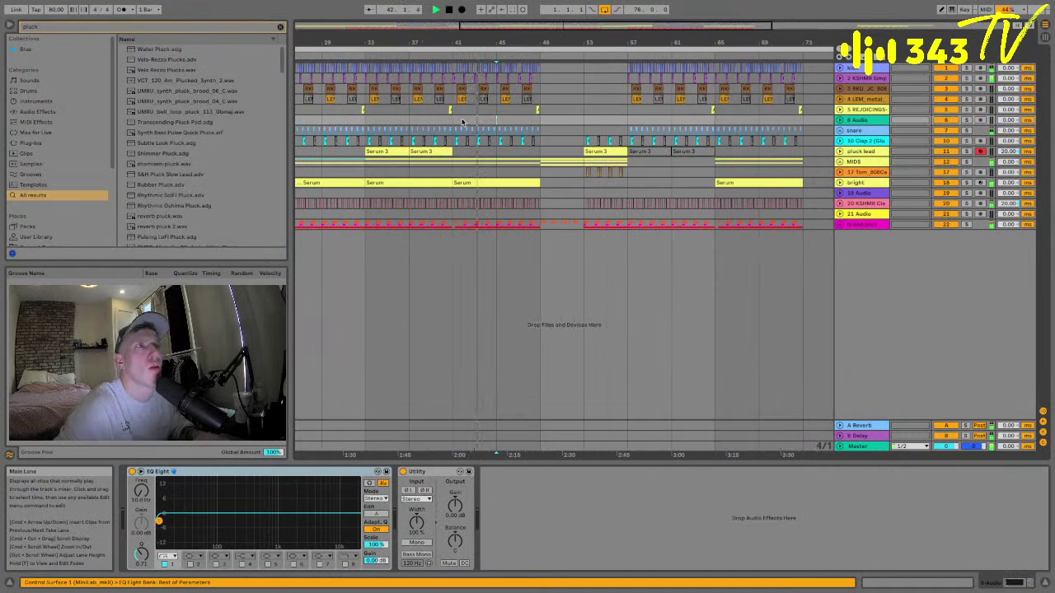
left_click(463, 122)
key("space")
left_click_drag(512, 54, 516, 51)
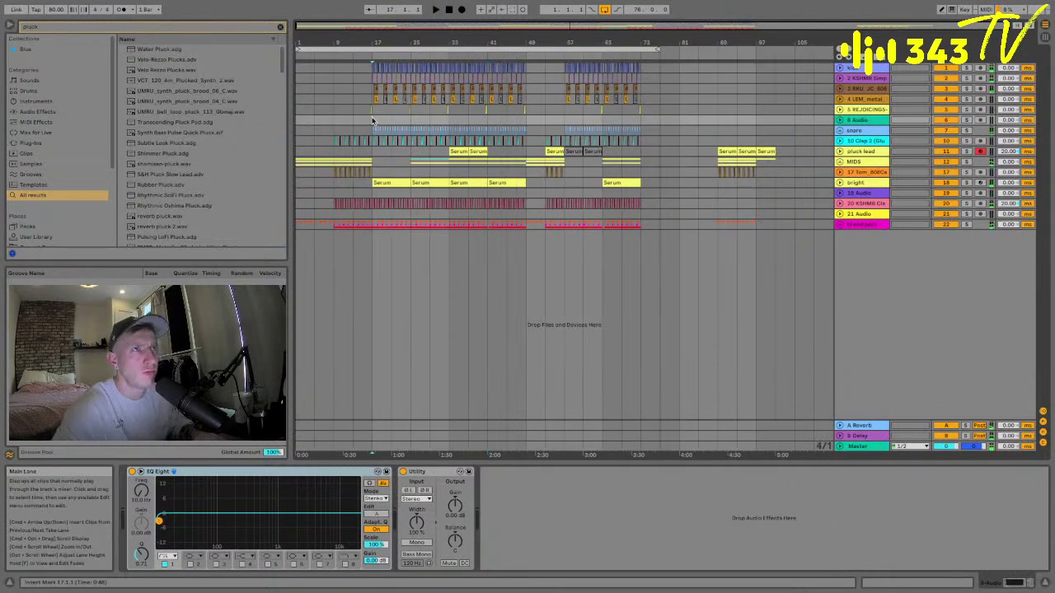
- Solo the RKU_JC_808 and LEM_metal tracks and play them from the first 808 clip in bar 17
key("plus")
key("plus")
key("plus")
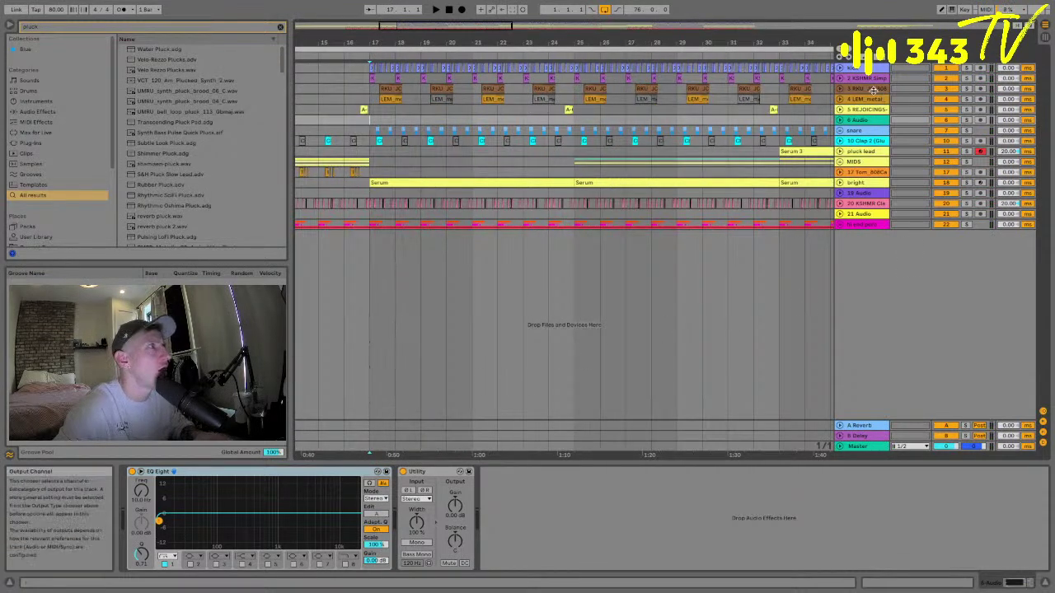
left_click(865, 98)
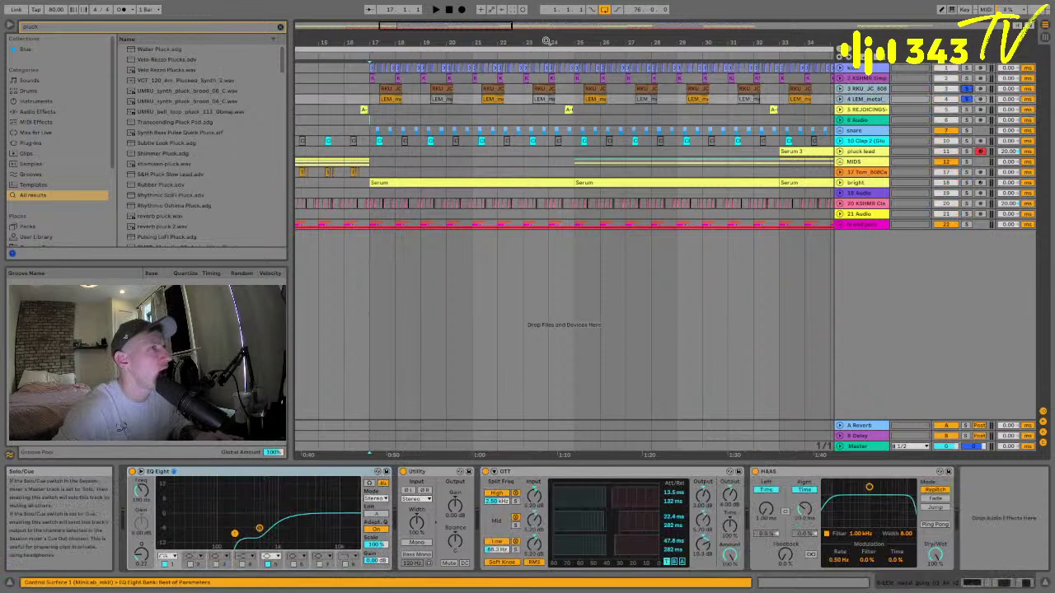
left_click(387, 88)
key("space")
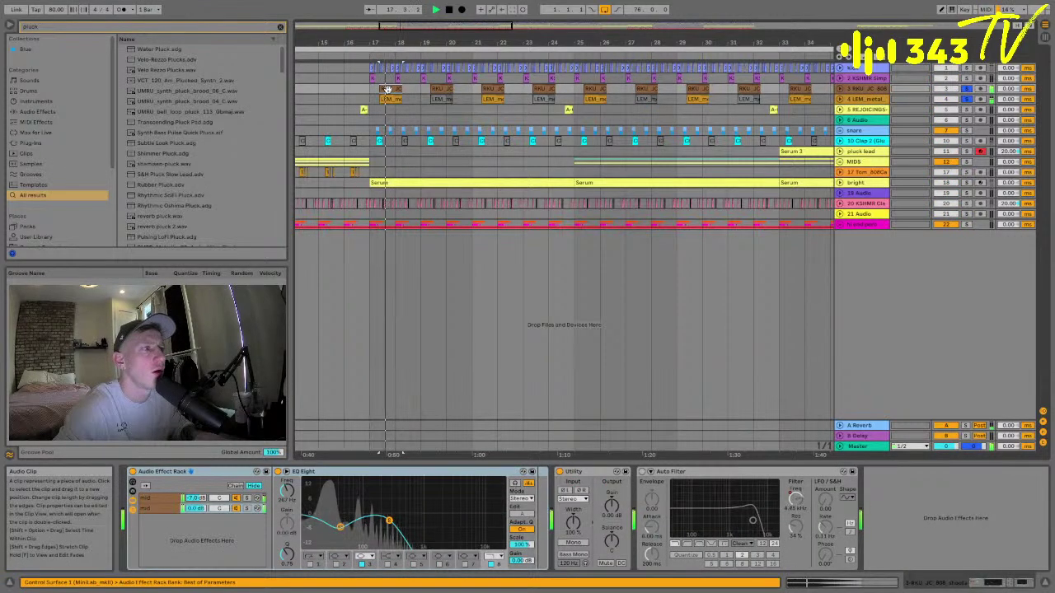
- Unfold all tracks and play the RKU_JC_808 track soloed on its own
left_click_drag(377, 36, 379, 78)
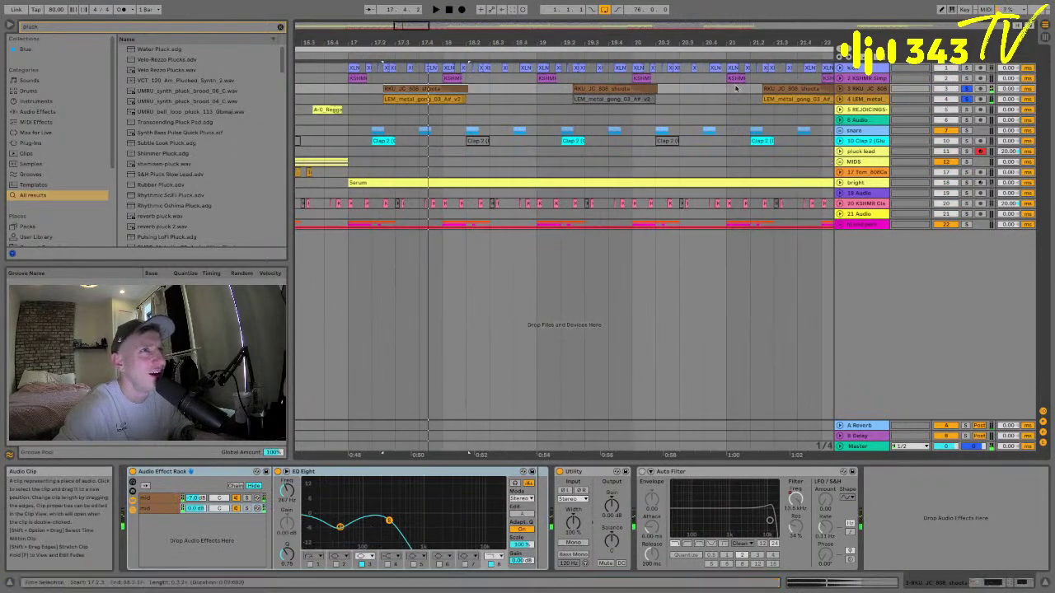
left_click(839, 88, "alt")
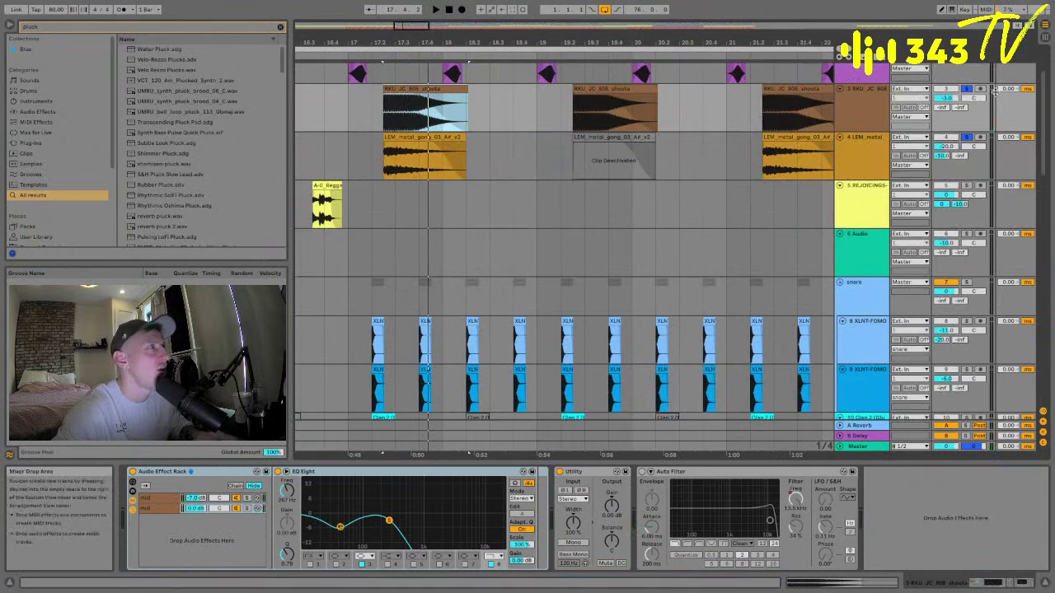
key("space")
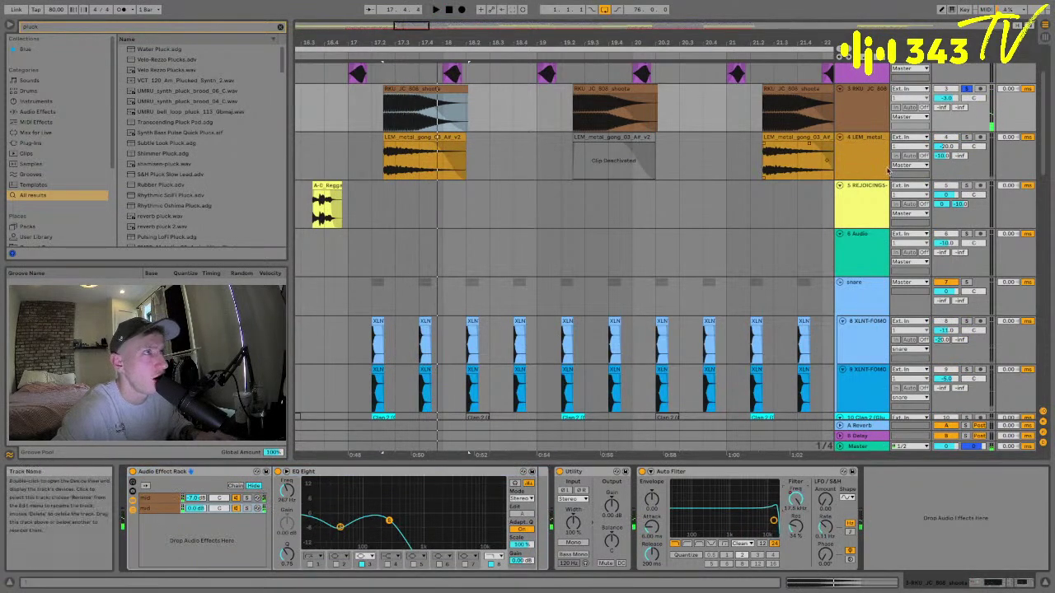
key("space")
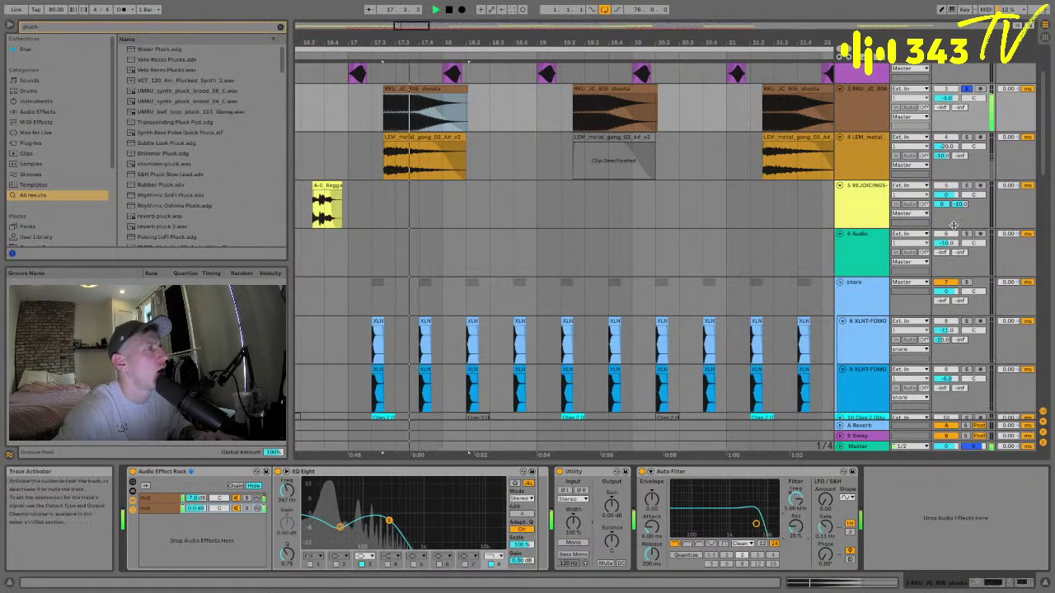
- Solo only the LEM_metal gong track, clear its solo to hear the full mix, and stop playback
left_click(967, 90)
left_click(967, 137)
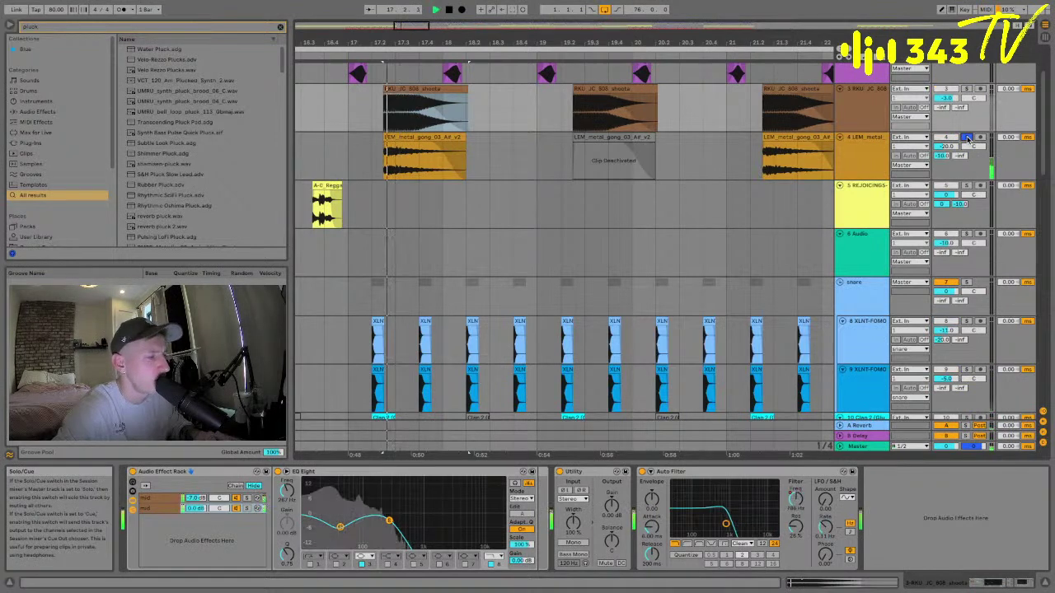
left_click(968, 137)
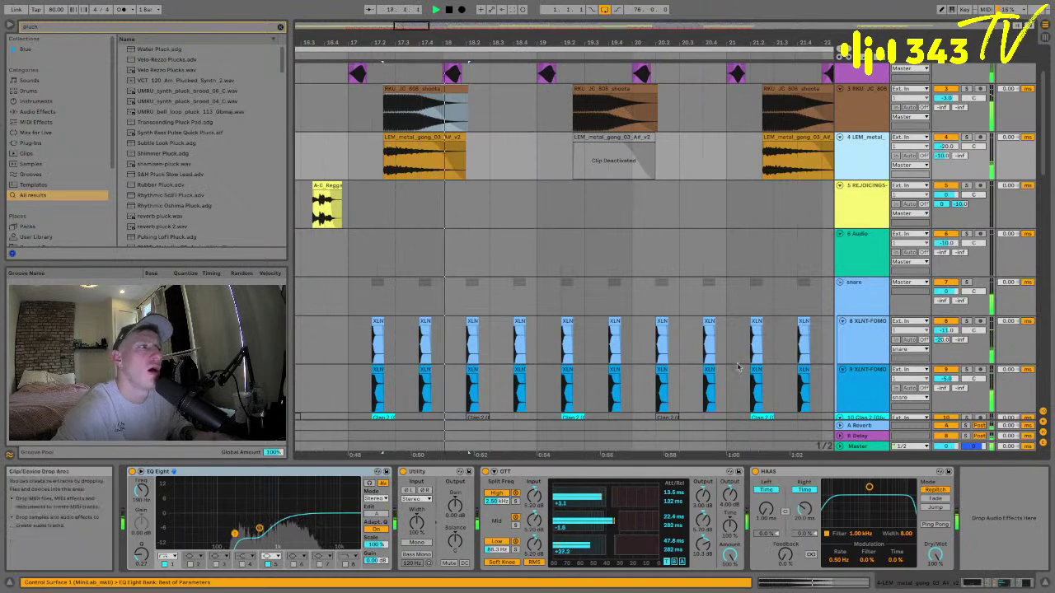
key("space")
- Create a new Live Set, saving the changes to "if i make it"
mouse_move(333, 10)
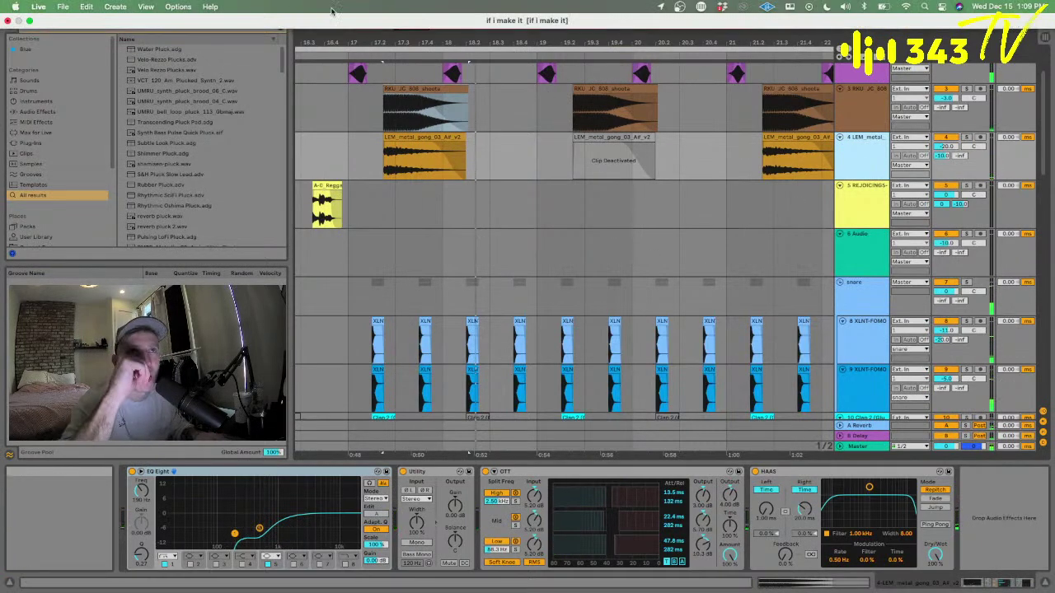
left_click(64, 7)
mouse_move(75, 51)
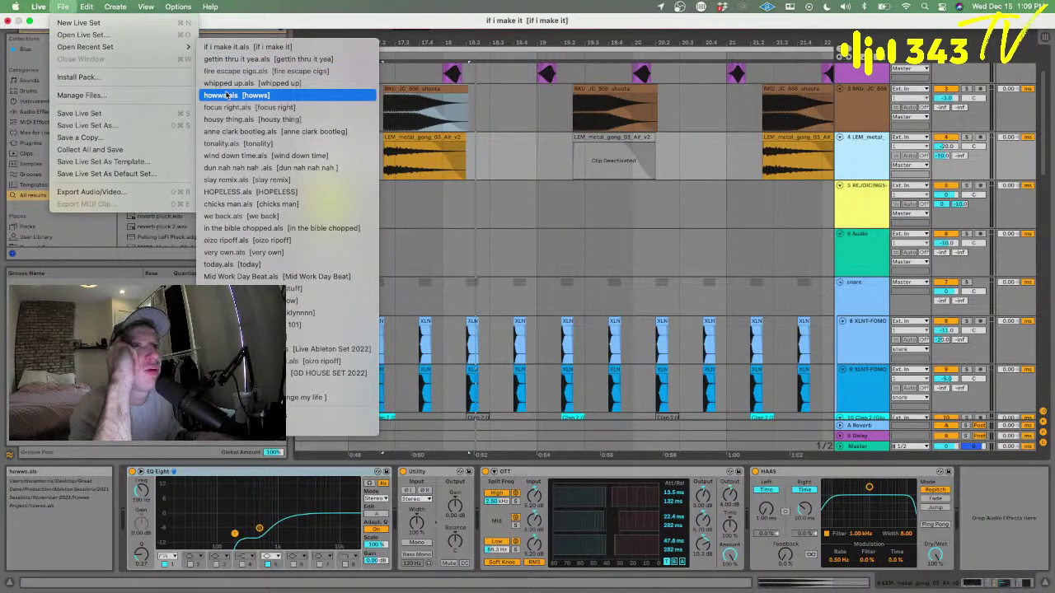
left_click(79, 23)
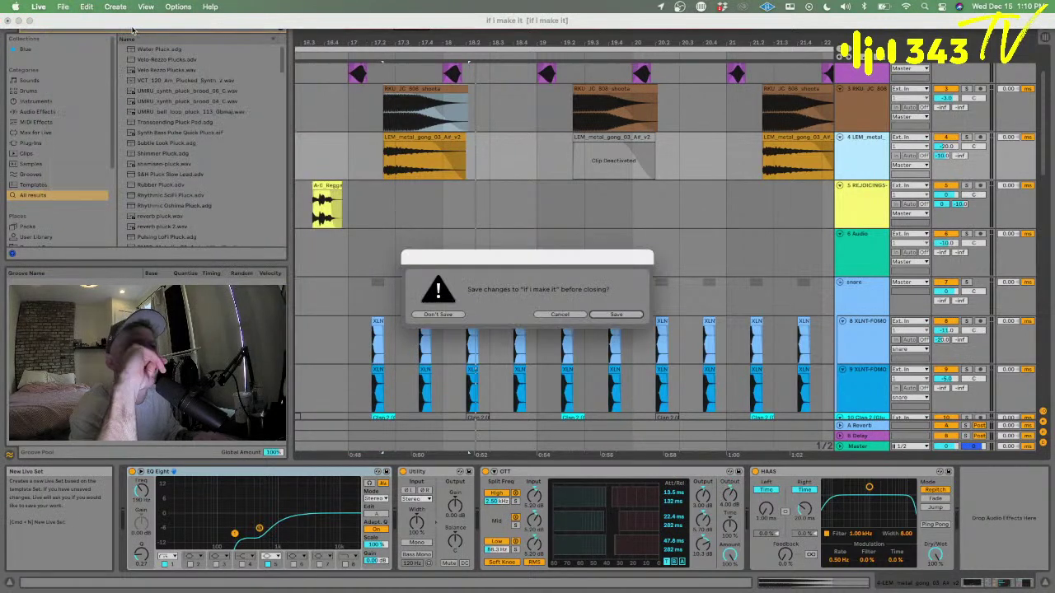
left_click(604, 314)
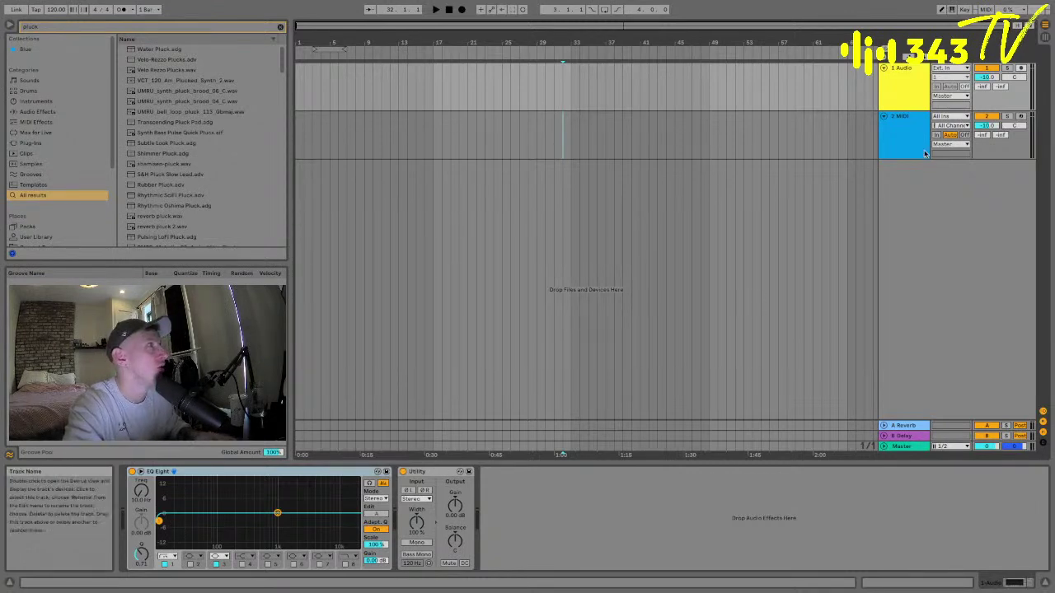
- Set the new set's tempo to 100 BPM and turn on the metronome
left_click(902, 101)
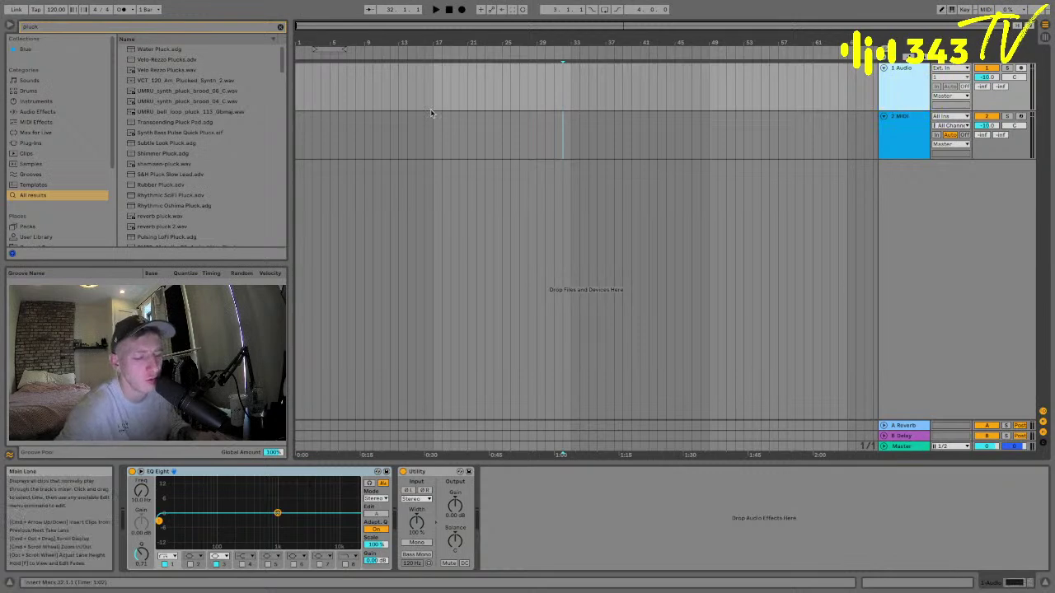
scroll(375, 123, "up", 1)
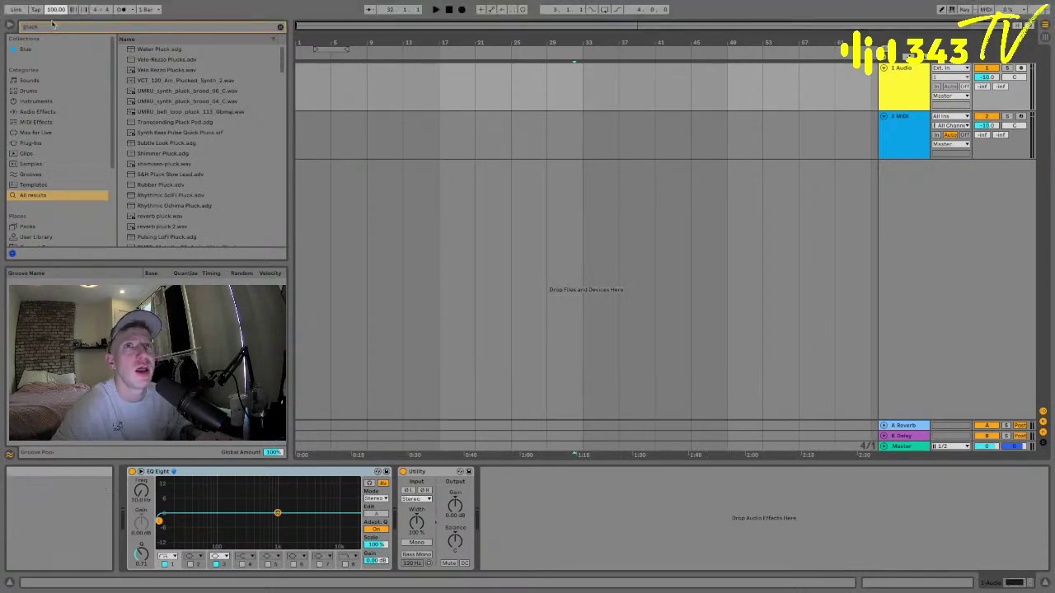
scroll(165, 95, "down", 1)
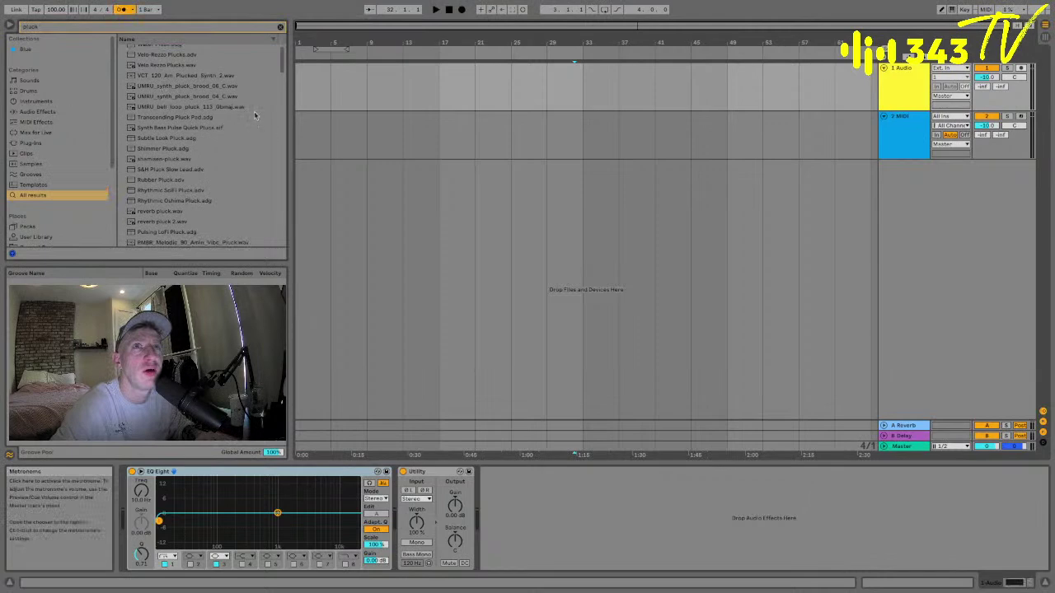
- Play the empty set from the start to hear the metronome, and stop playback
left_click_drag(312, 38, 346, 116)
key("space")
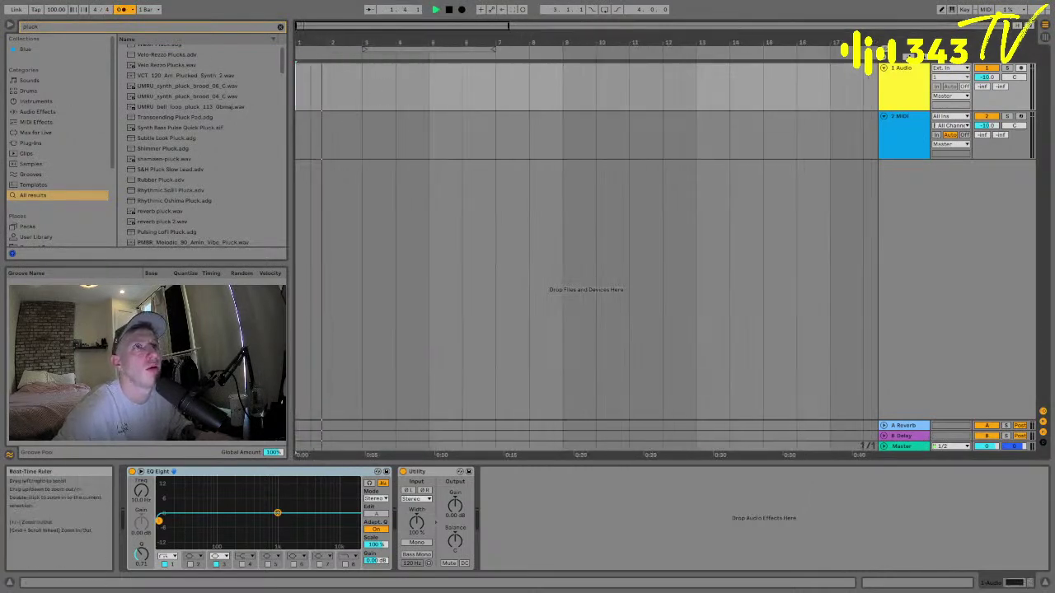
left_click_drag(311, 38, 353, 132)
key("space")
key("space")
- Audition several pluck sounds from the browser's search results, including Synth Bass Pulse Quick Pluck, Rubber Pluck and shamisen-pluck.wav
left_click(188, 128)
left_click(190, 180)
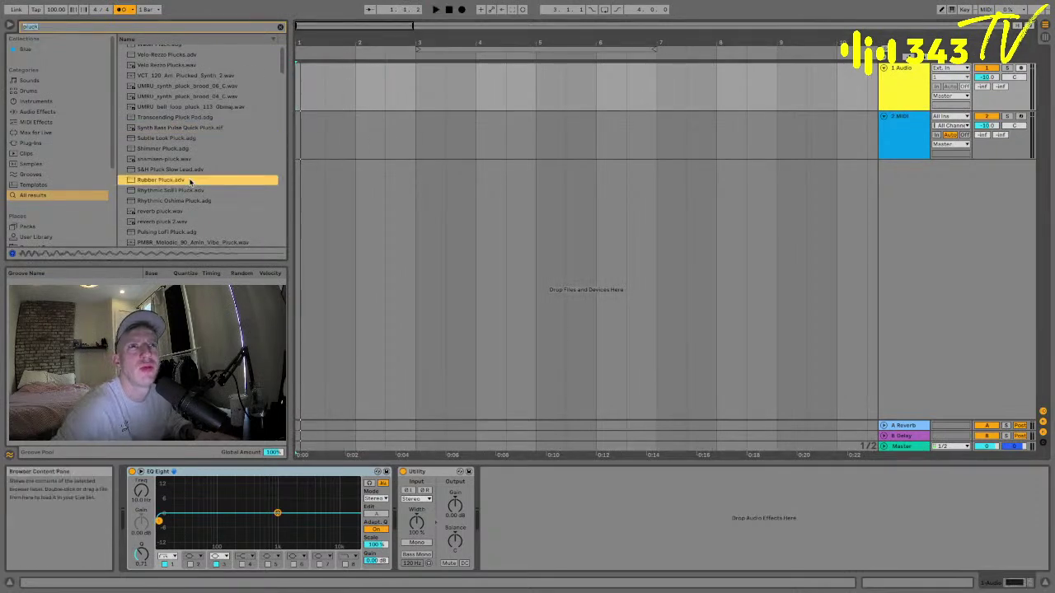
key("Up")
key("Up")
scroll(183, 165, "down", 4)
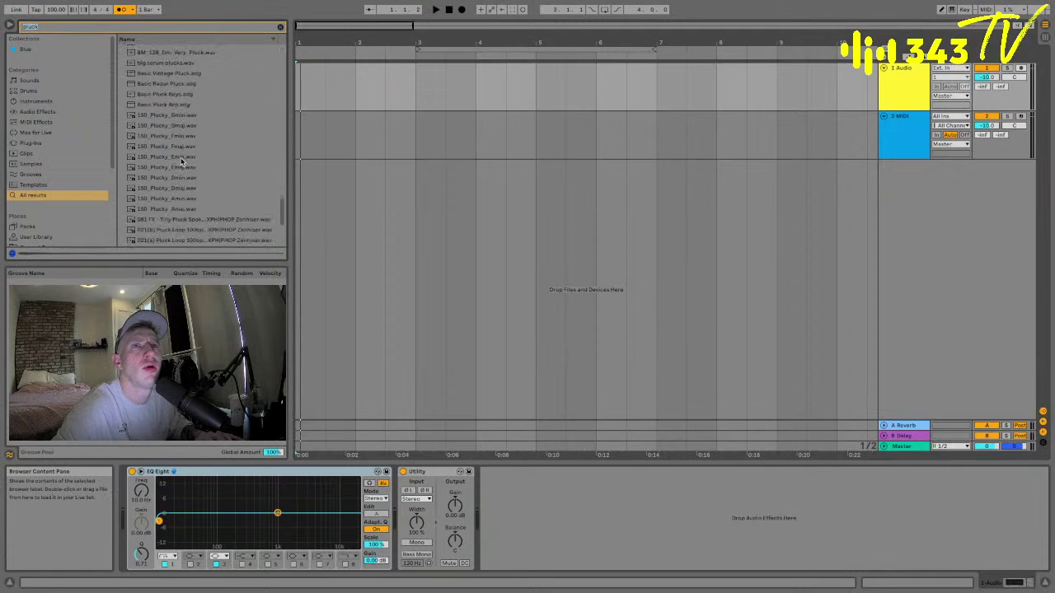
scroll(181, 162, "up", 3)
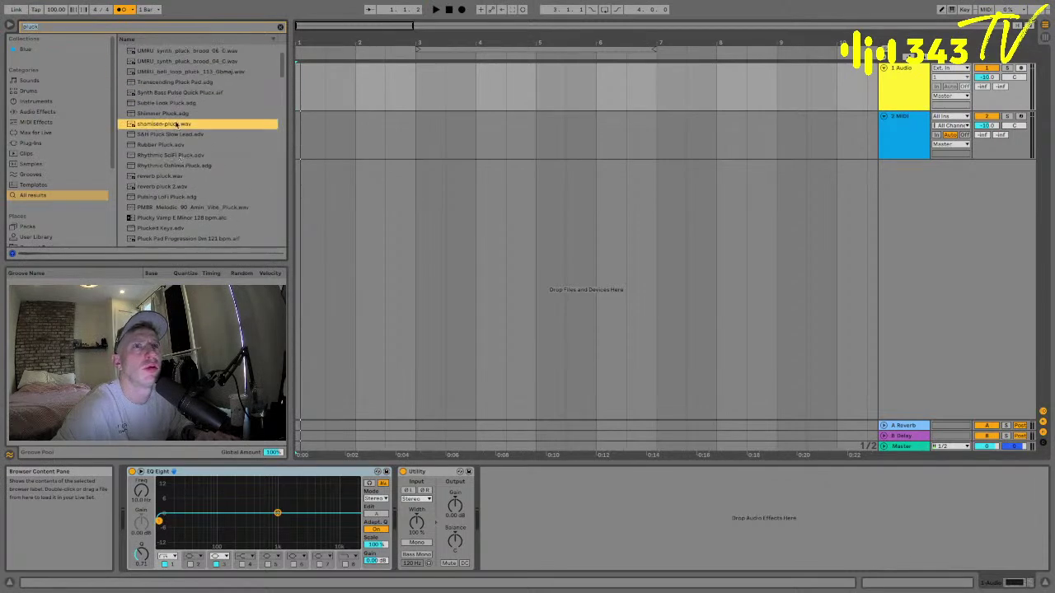
- Arm the MIDI track, load shamisen-pluck.wav onto it as a playable instrument, and lengthen its release to about 1.3 s
left_click(919, 122)
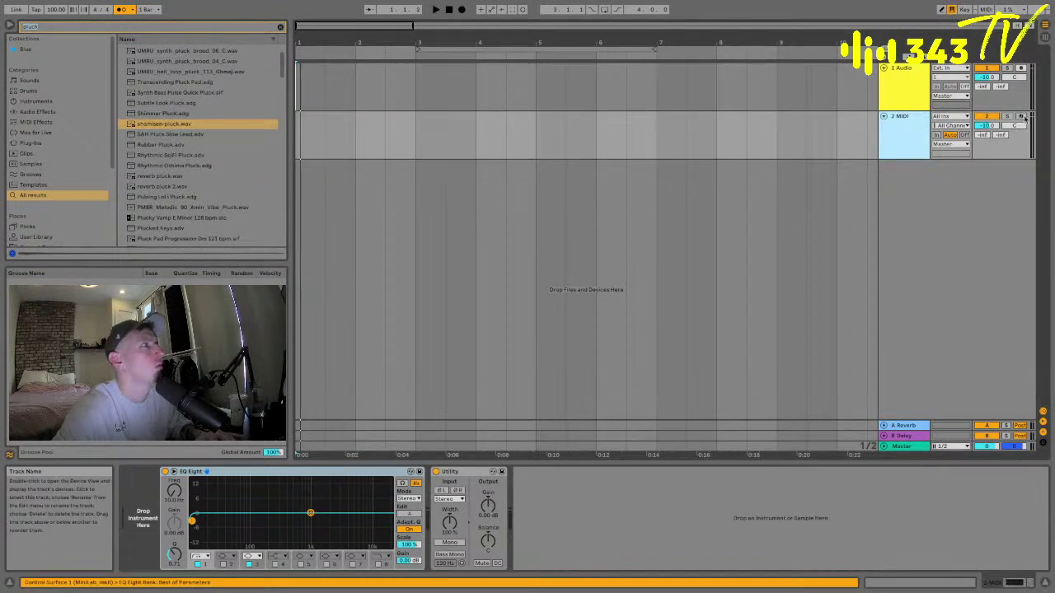
left_click(1022, 117)
double_click(161, 124)
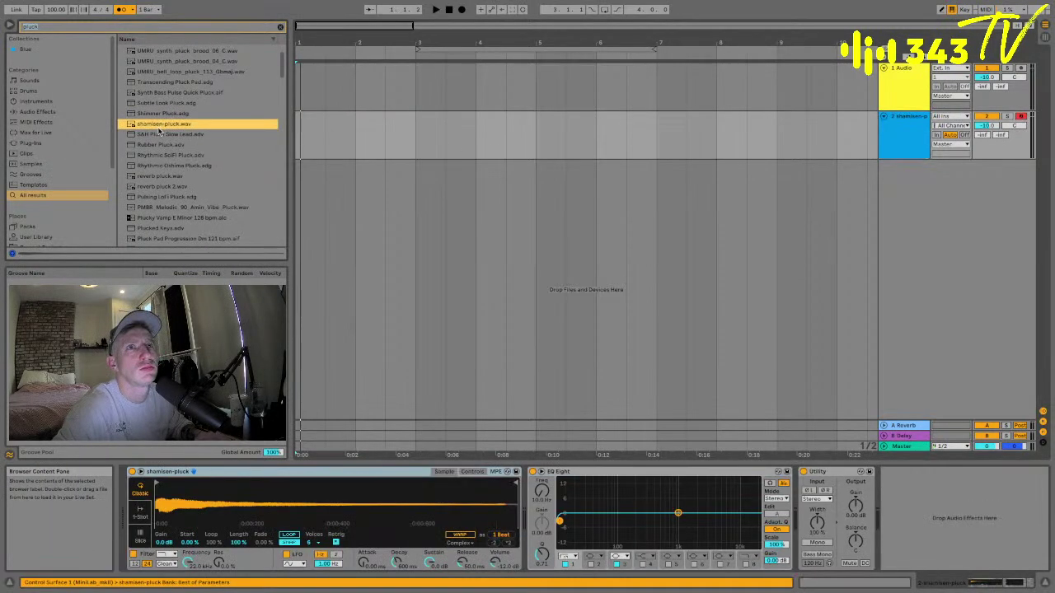
key("x")
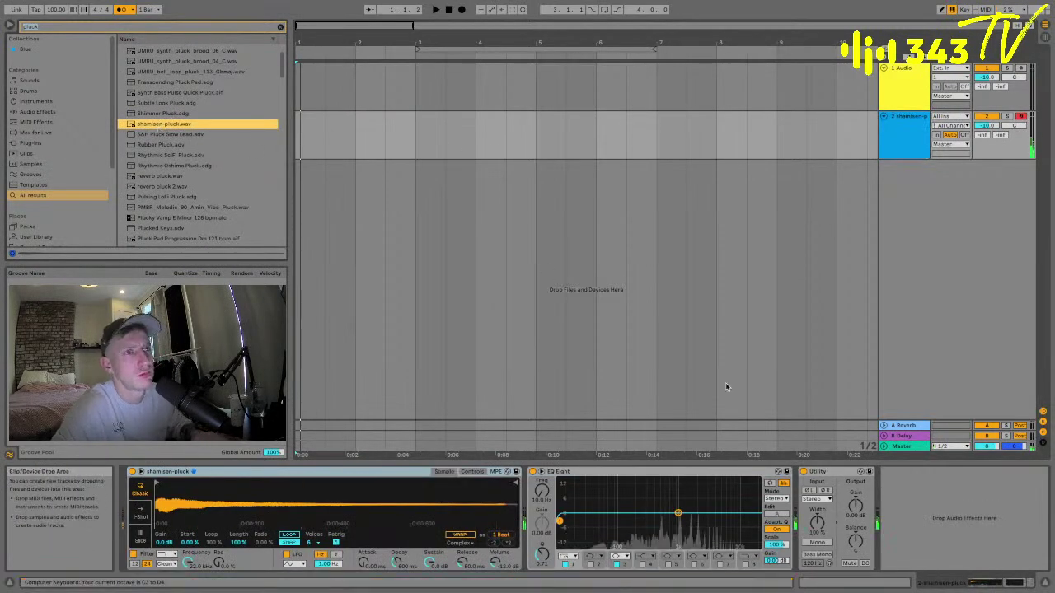
left_click_drag(463, 562, 463, 562)
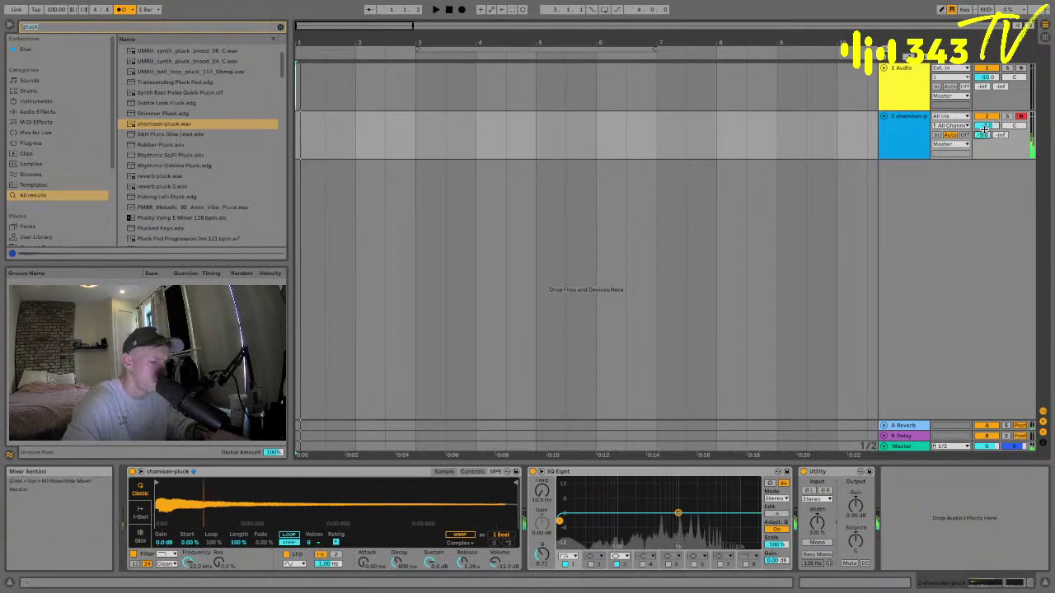
- Record a shamisen-pluck melody of about eight bars into the arrangement, and stop recording
key("space")
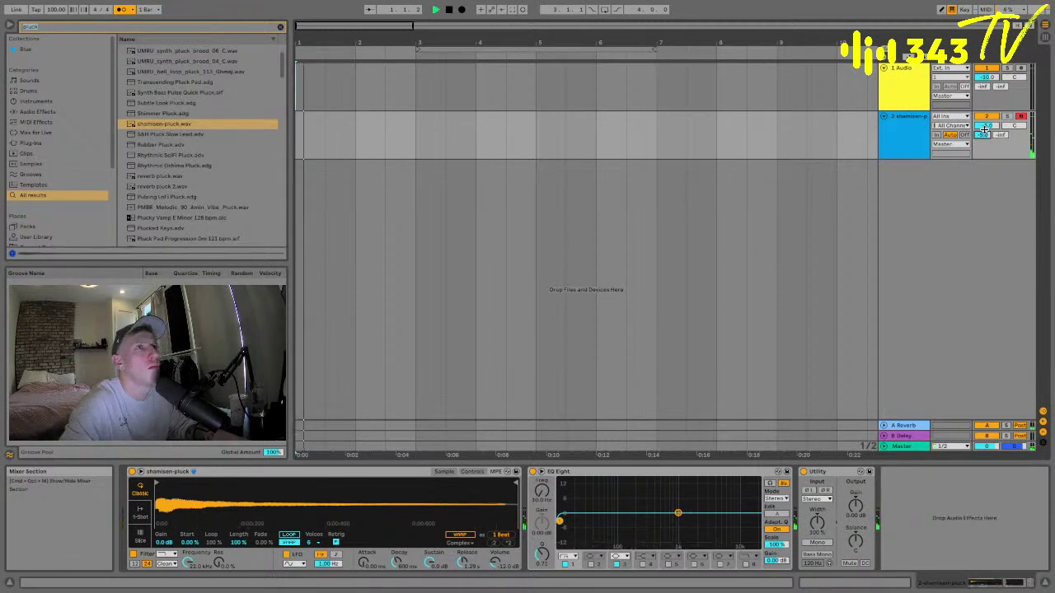
left_click(462, 10)
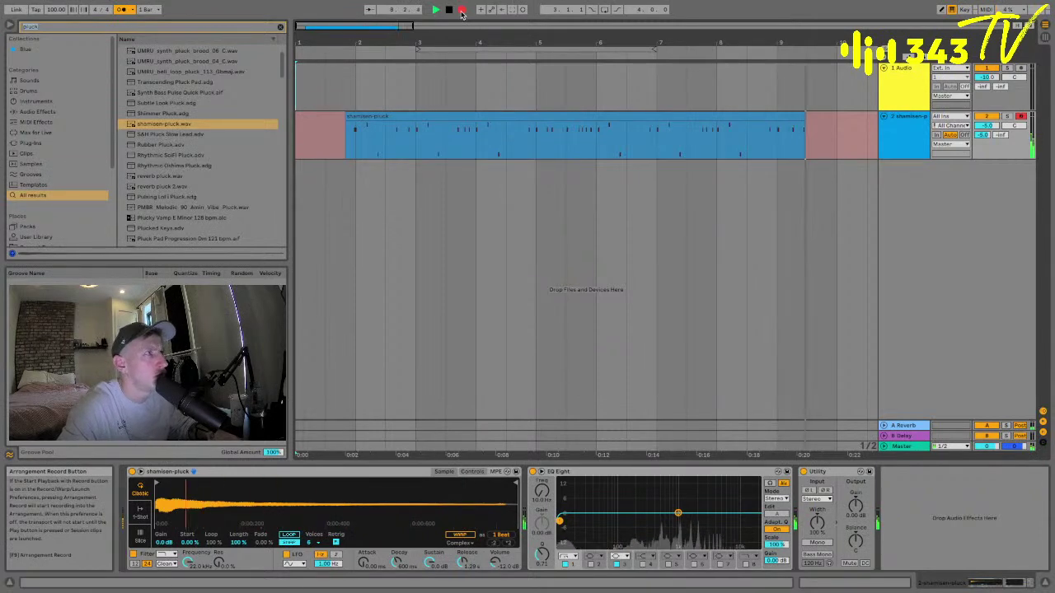
left_click(461, 9)
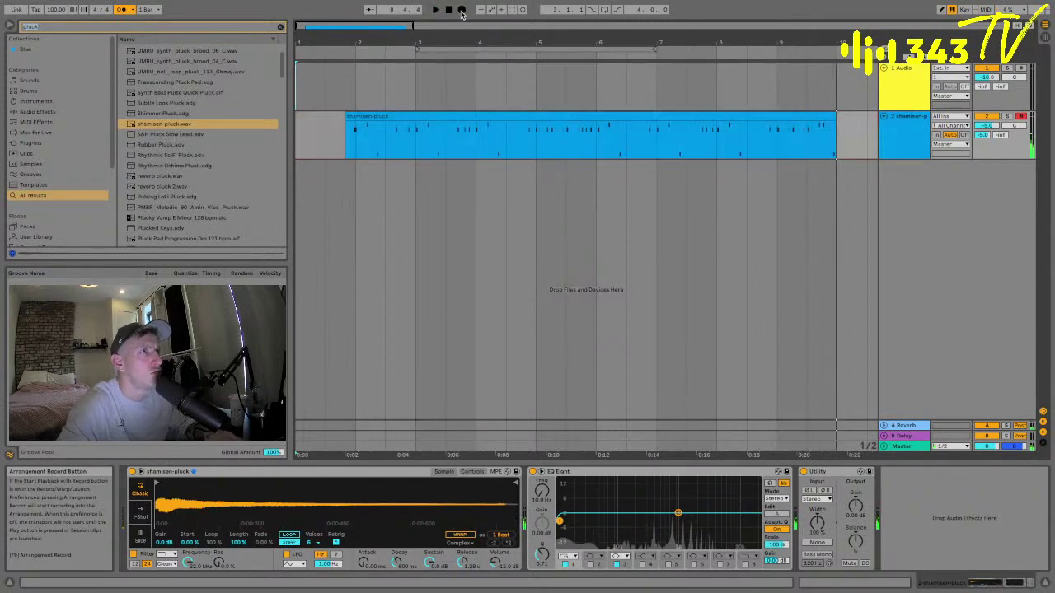
- Trim the start of the recorded shamisen-pluck clip to bar 2, show its notes and loop the clip
left_click(351, 115)
left_click_drag(347, 116, 356, 116)
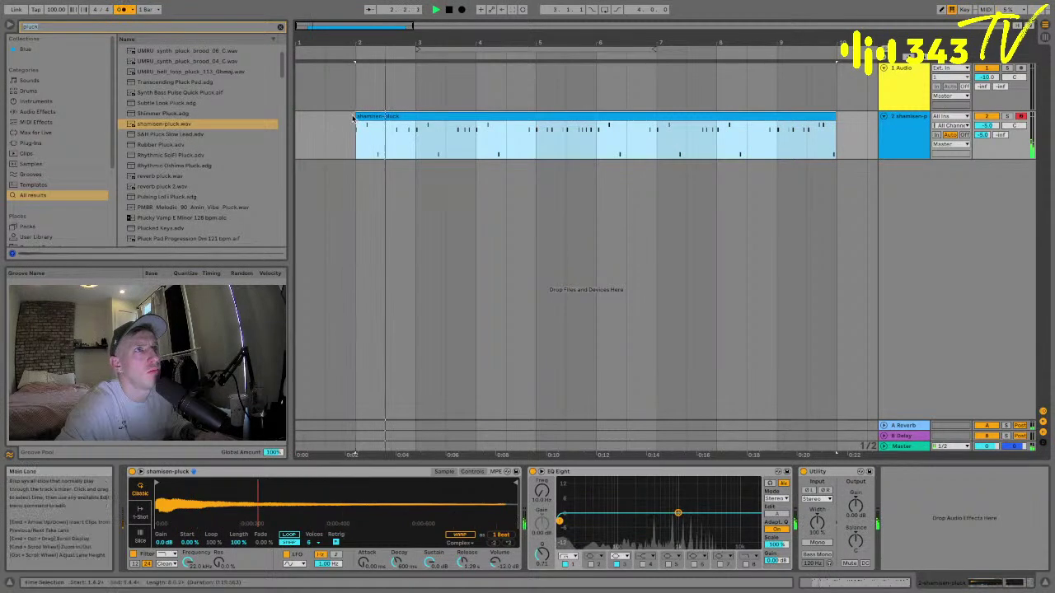
double_click(374, 114)
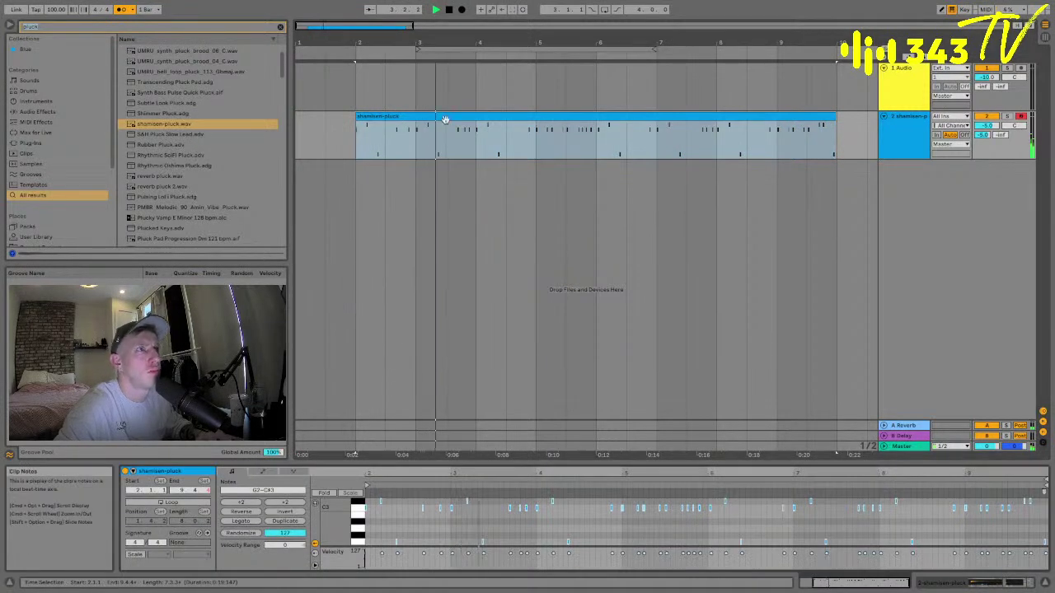
key("minus")
key("super+l")
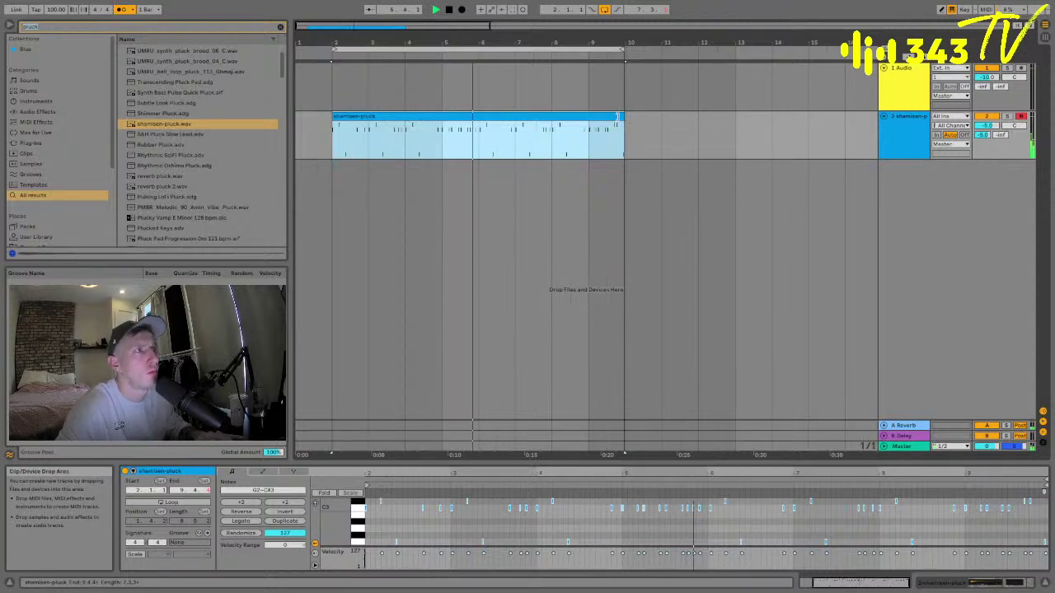
- Extend the end of the shamisen-pluck clip to bar 10 and move the clip to the start of bar 1
left_click_drag(624, 119, 636, 120)
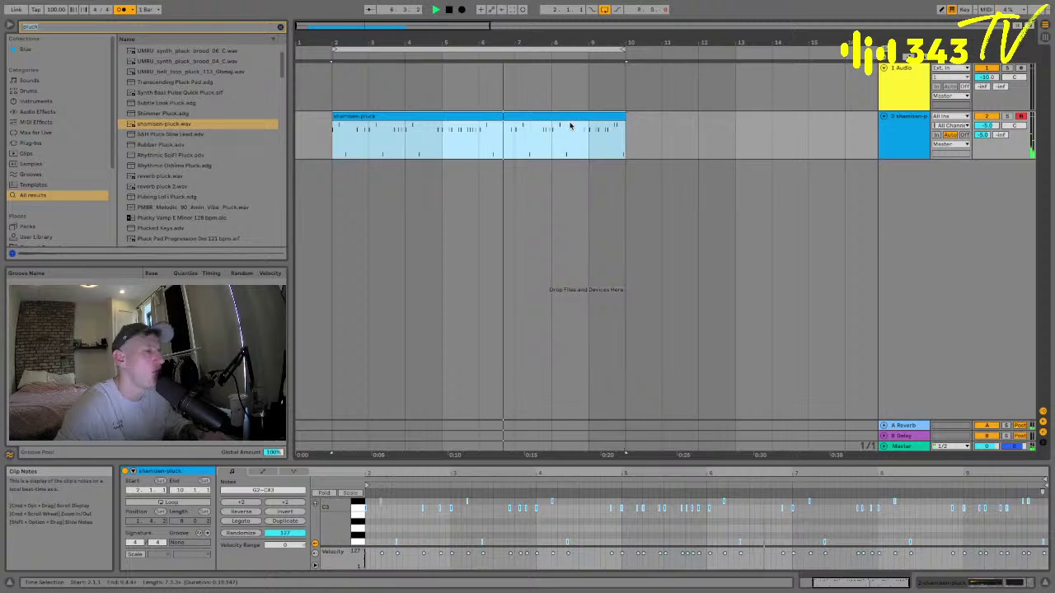
left_click_drag(436, 124, 401, 124)
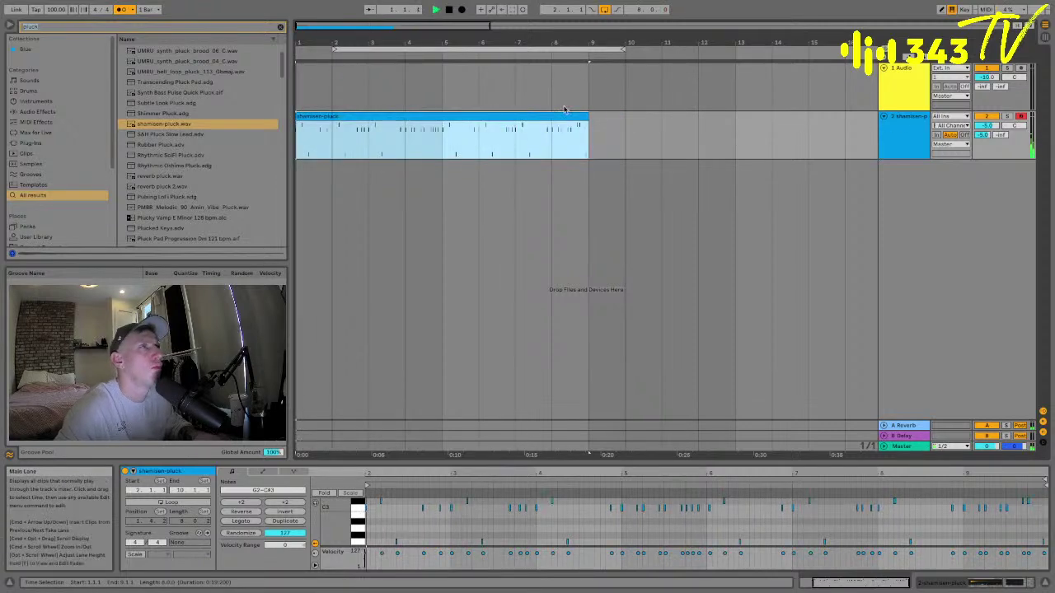
left_click(400, 116)
- Add a C3 note at the very start of the shamisen-pluck clip
left_click(391, 494)
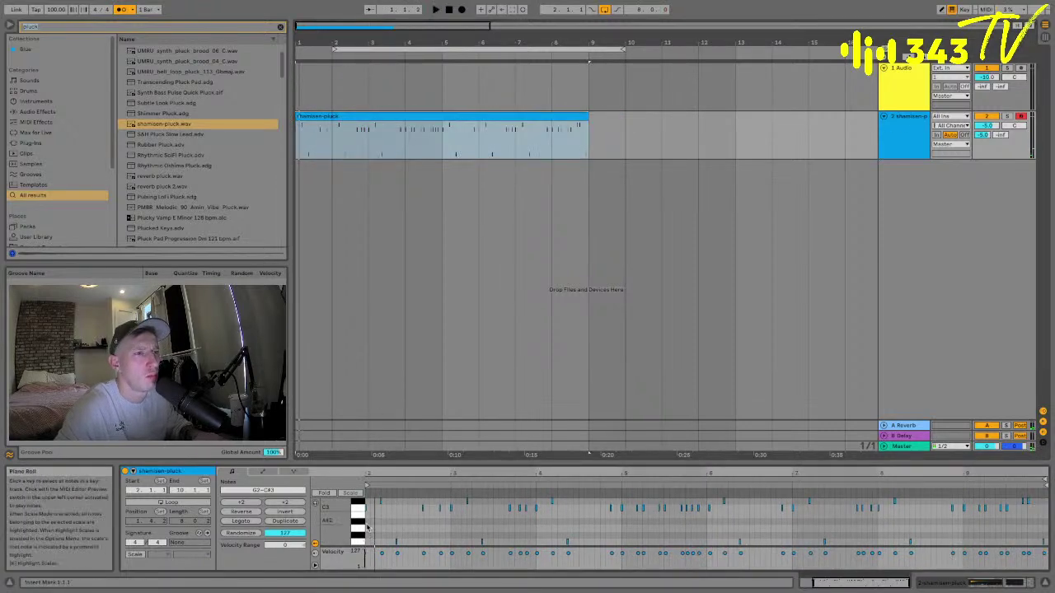
left_click(364, 504)
left_click(366, 506)
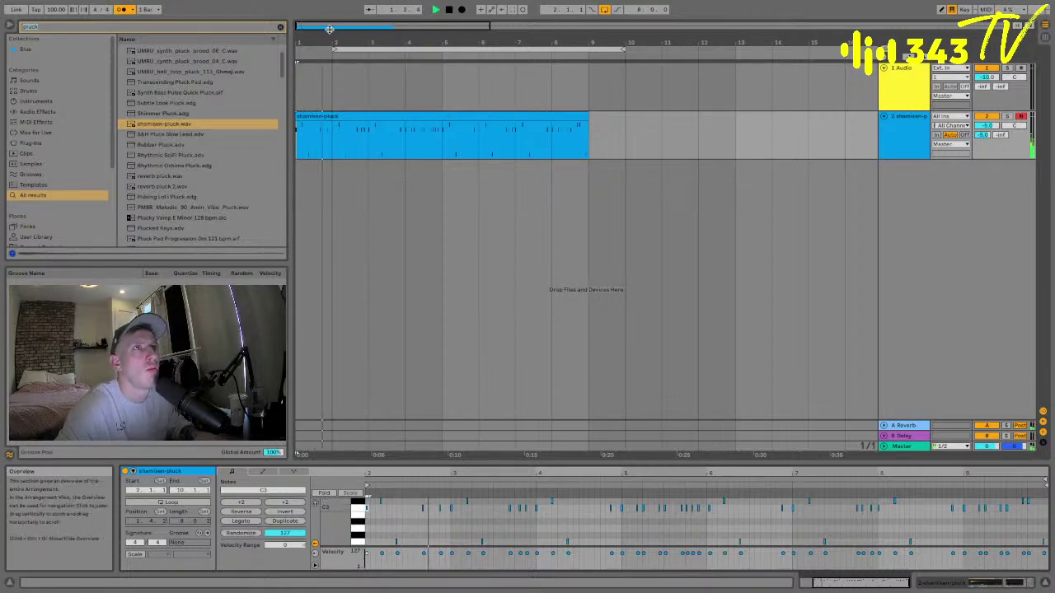
- Shift the loop region to span bar 1 to bar 9, matching the shamisen-pluck clip
left_click_drag(334, 48, 316, 48)
left_click(499, 125)
left_click(487, 113)
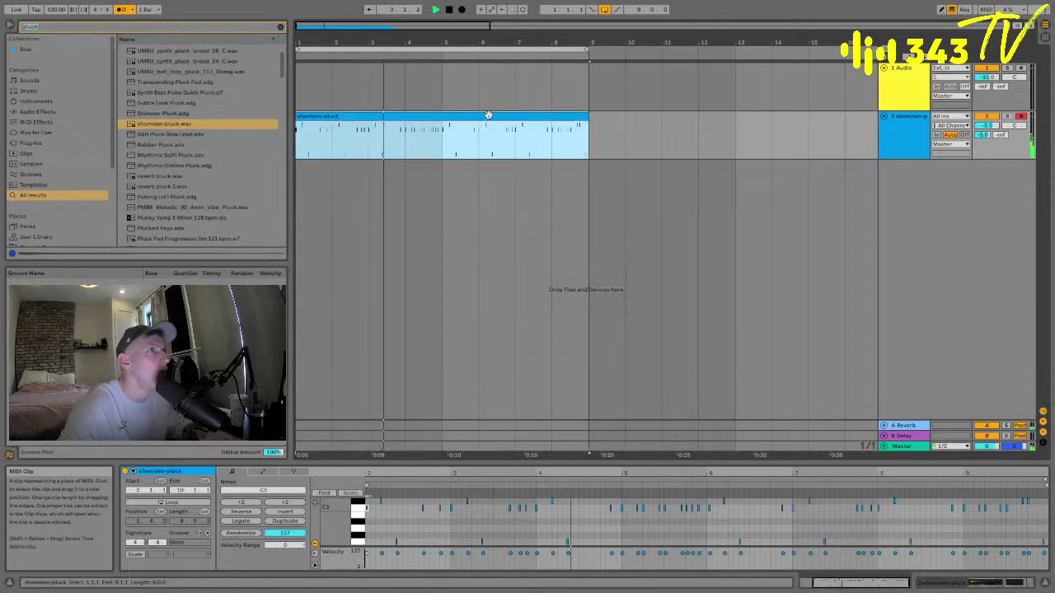
- Save the Live Set as "blaow" in the December 2021 folder
key("super+s")
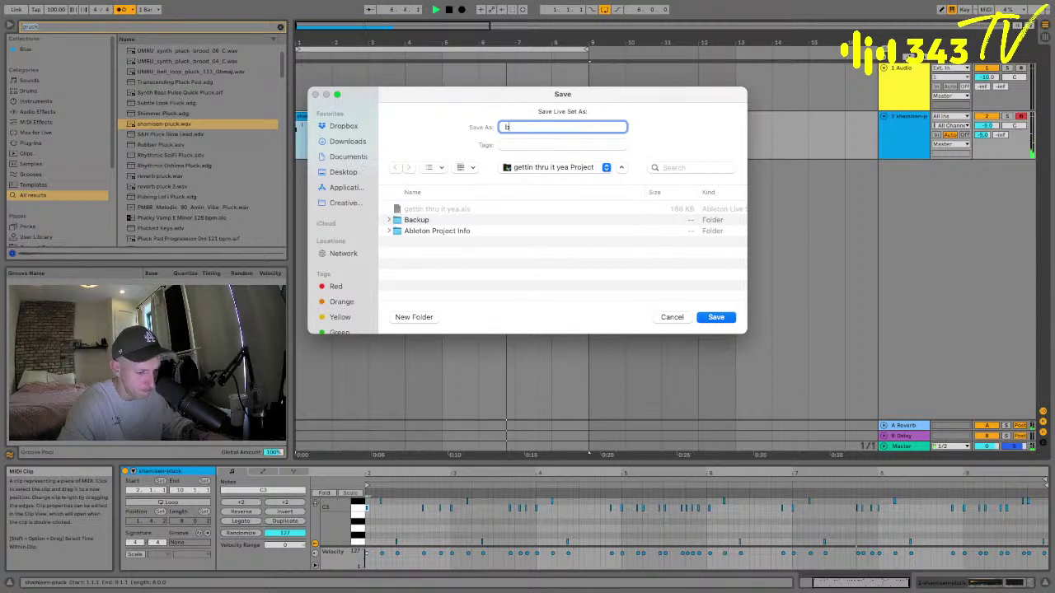
left_click(543, 167)
left_click(549, 182)
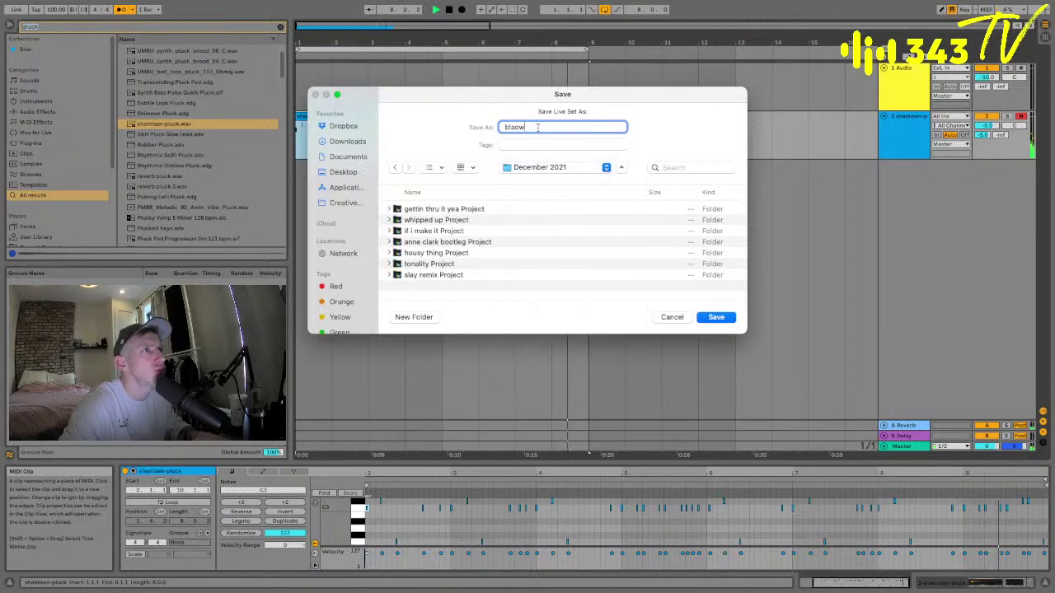
left_click(733, 321)
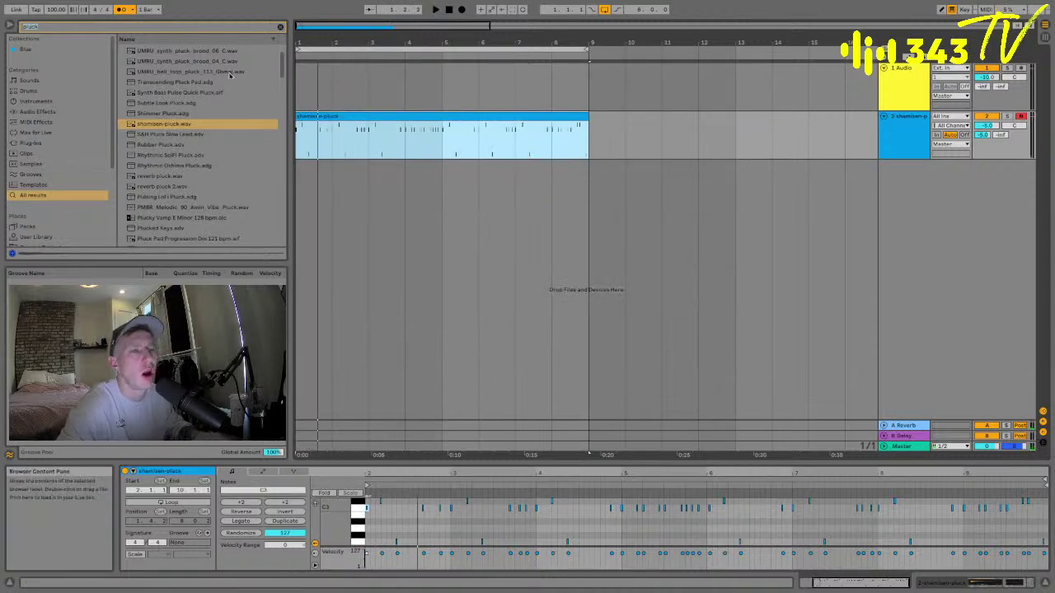
- Reorder the tracks so the audio track sits below the shamisen-pluck track
left_click_drag(367, 46, 367, 43)
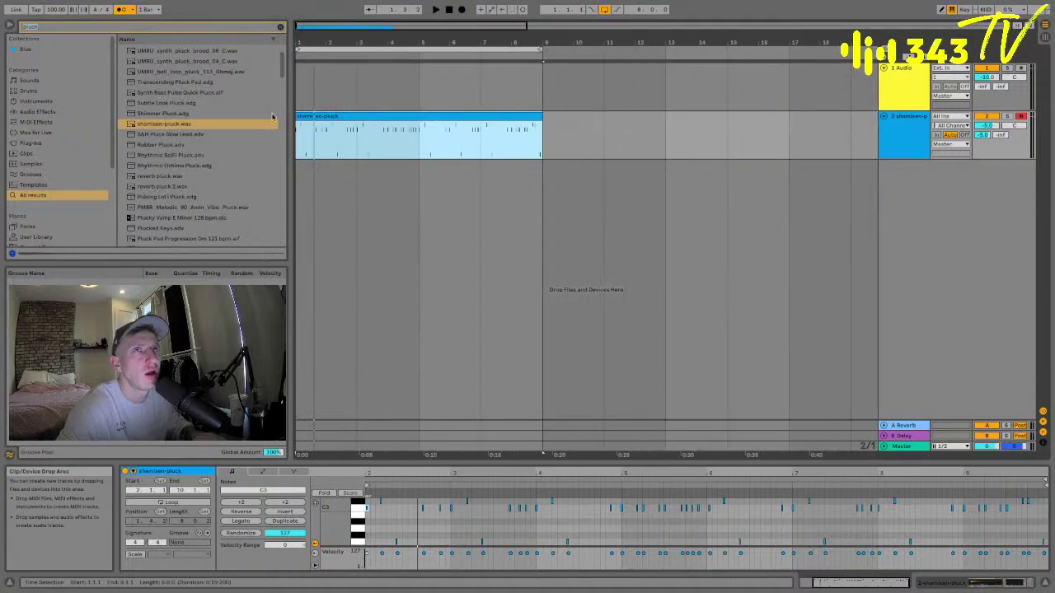
left_click(651, 286)
left_click(906, 97)
left_click_drag(907, 98, 916, 165)
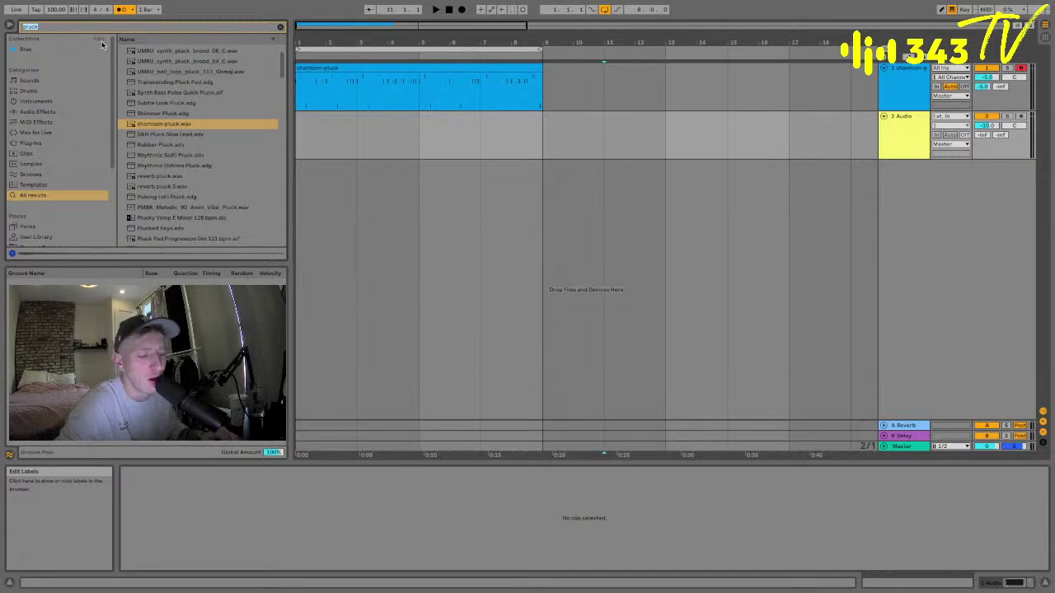
- Search the browser for "vibra" and place vibraslap.wav on the audio track at bar 5
type("vibra")
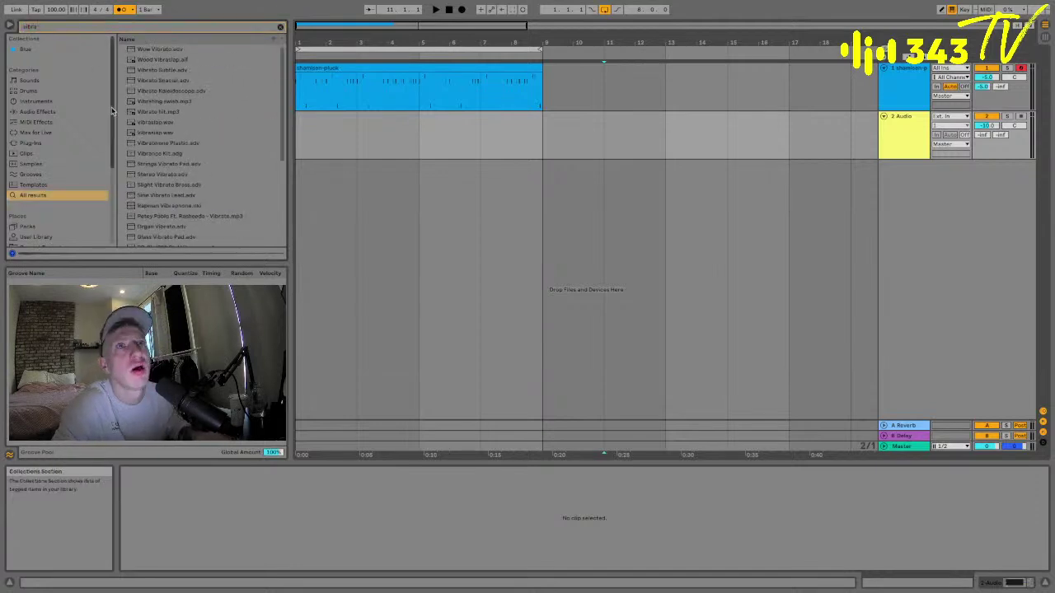
left_click(155, 132)
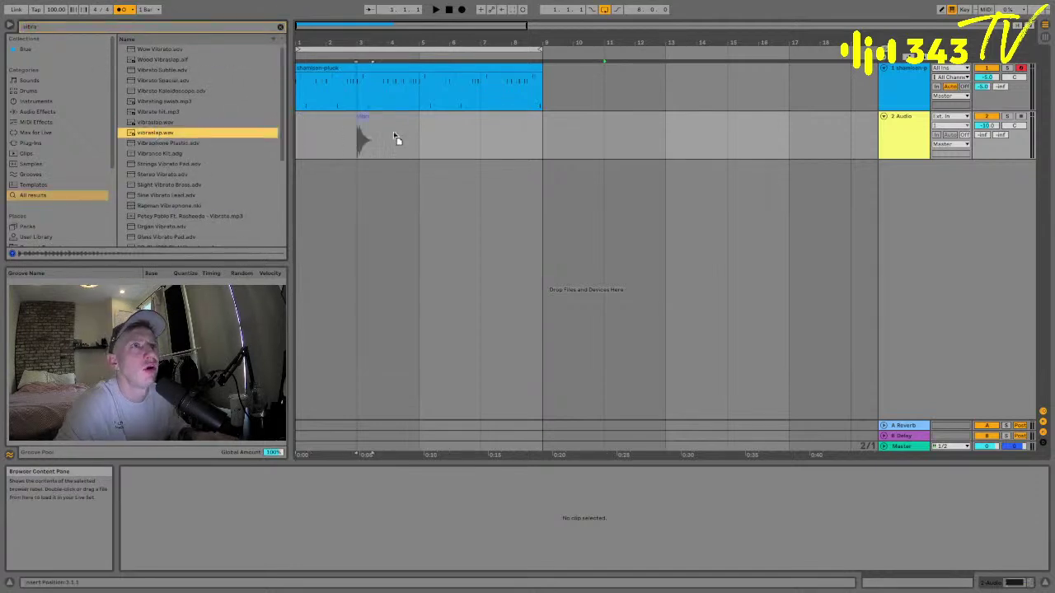
left_click_drag(334, 137, 424, 135)
key("space")
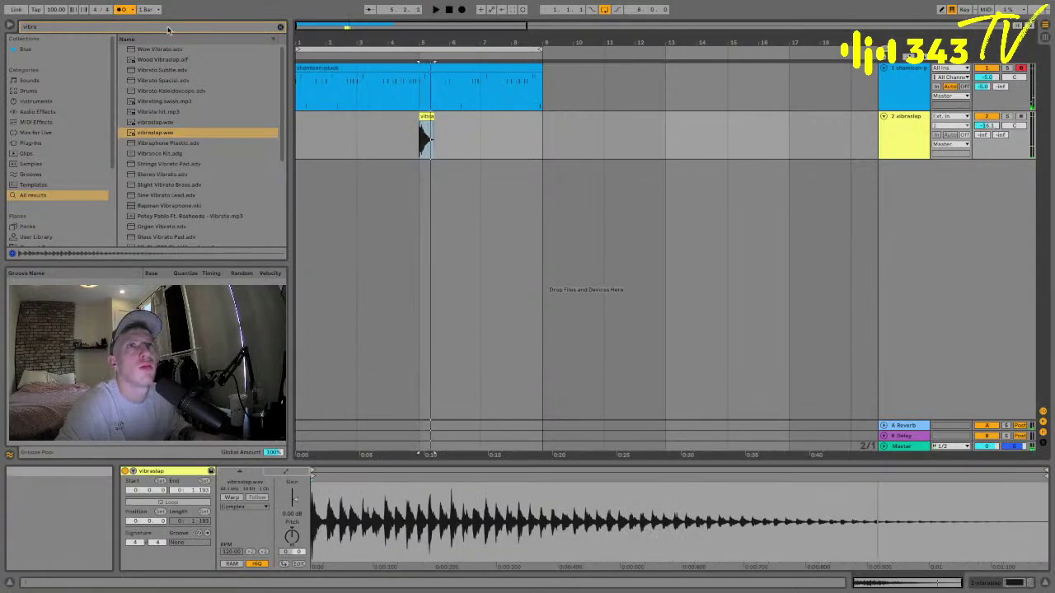
- Move the vibraslap clip to the start of bar 1 and transpose it to -4 semitones during playback
left_click_drag(425, 133, 305, 133)
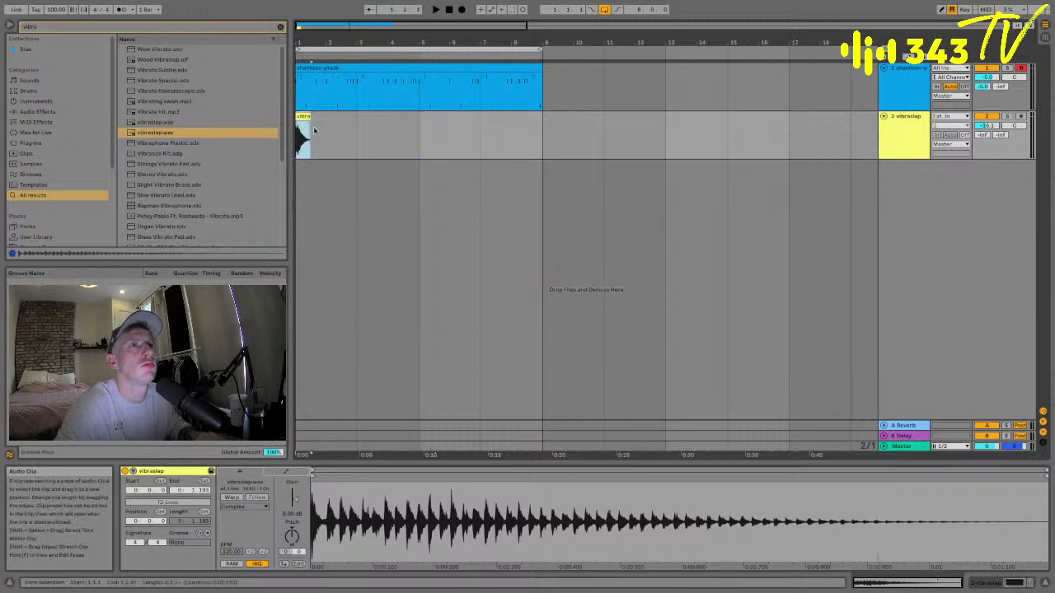
key("space")
key("space")
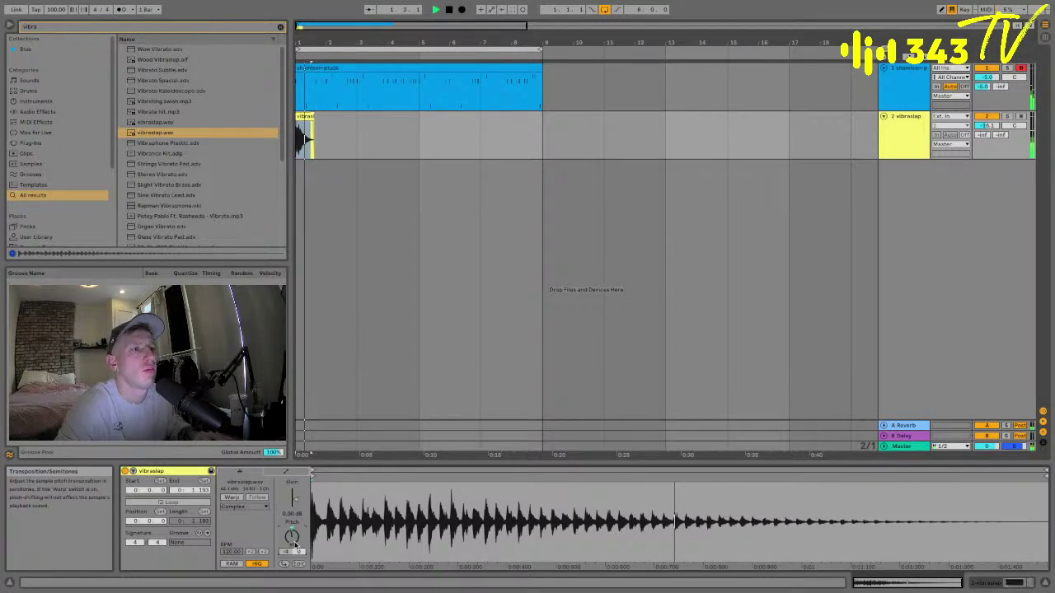
- Insert a new audio track below the vibraslap track and stop playback
key("plus")
left_click(905, 147)
key("ctrl+t")
key("space")
- Search the browser for "clap", audition samples, and place XLNT-FOMO - Clap 08.wav on the new track at beat 2 of bar 1
key("ctrl+f")
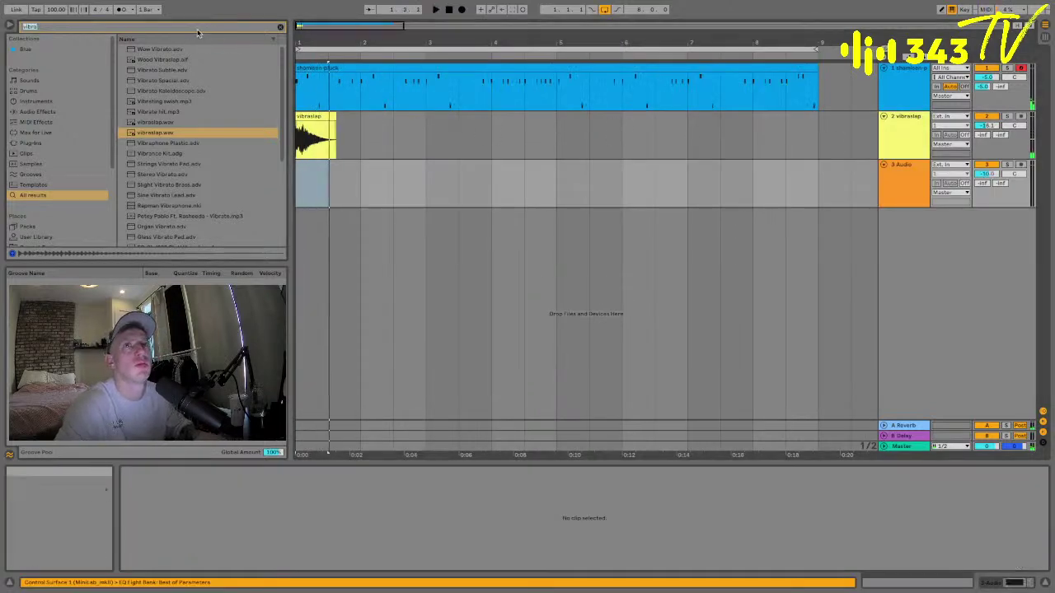
type("clap")
left_click(191, 133)
left_click(191, 205)
left_click(191, 134)
left_click_drag(353, 183, 316, 162)
- Duplicate the first half bar of the clap track repeatedly so claps fill bars 1 and 2
left_click(299, 181)
left_click(332, 162)
key("space")
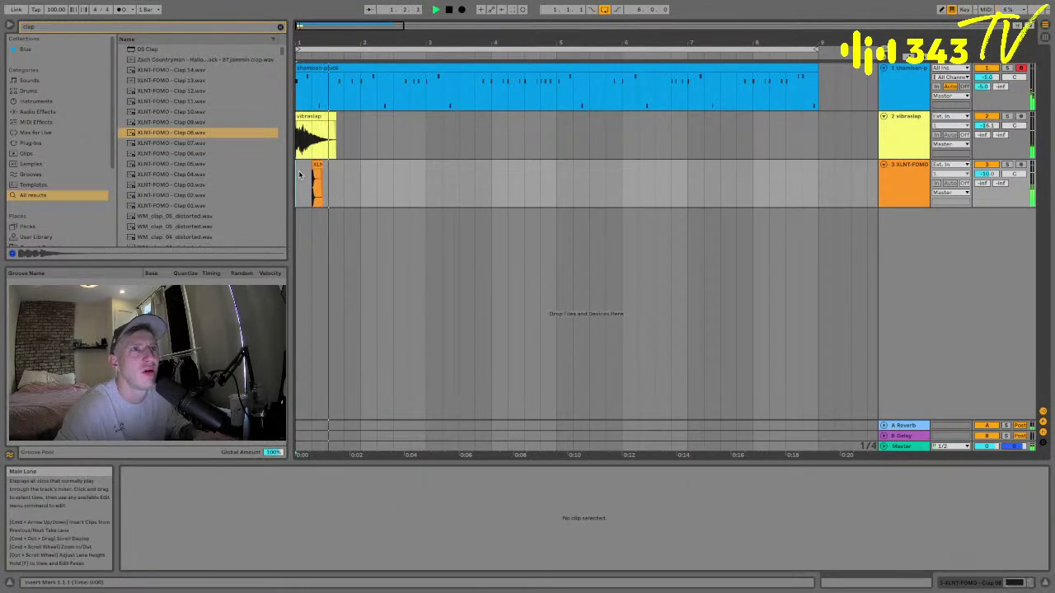
key("super+d")
key("super+d")
key("super+d")
key("super+d")
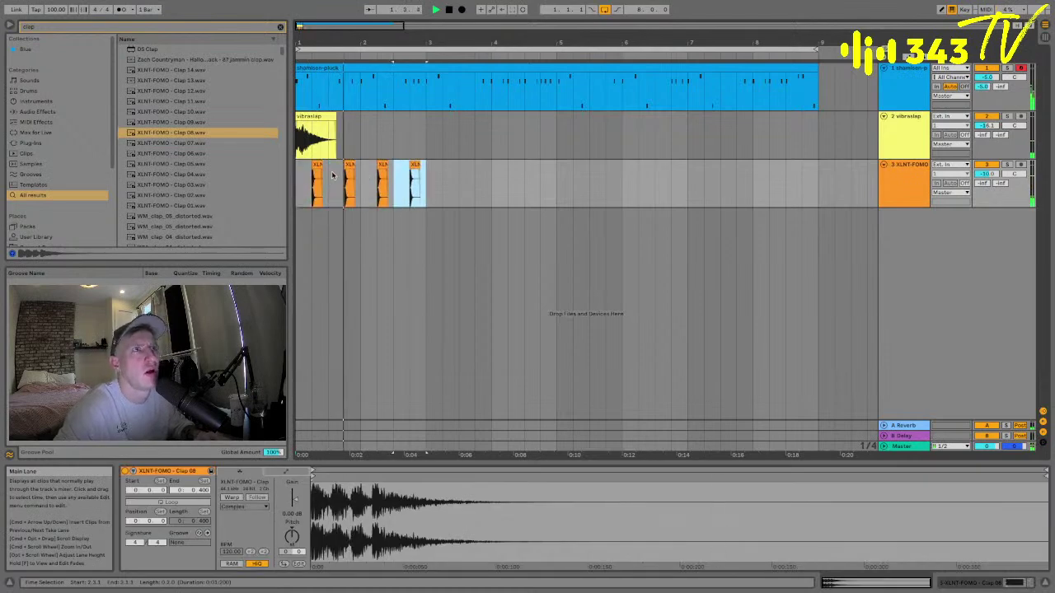
- Duplicate the two-bar clap pattern through the end of bar 8 and set the clap track's volume to -6 dB
left_click_drag(298, 181, 426, 181)
key("super+d")
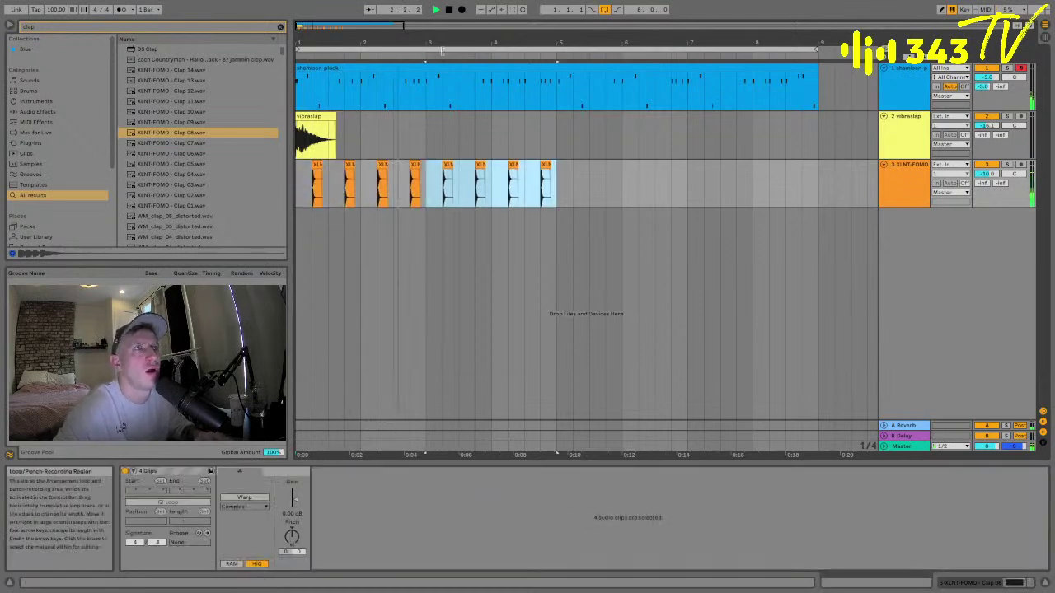
key("super+d")
key("super+d")
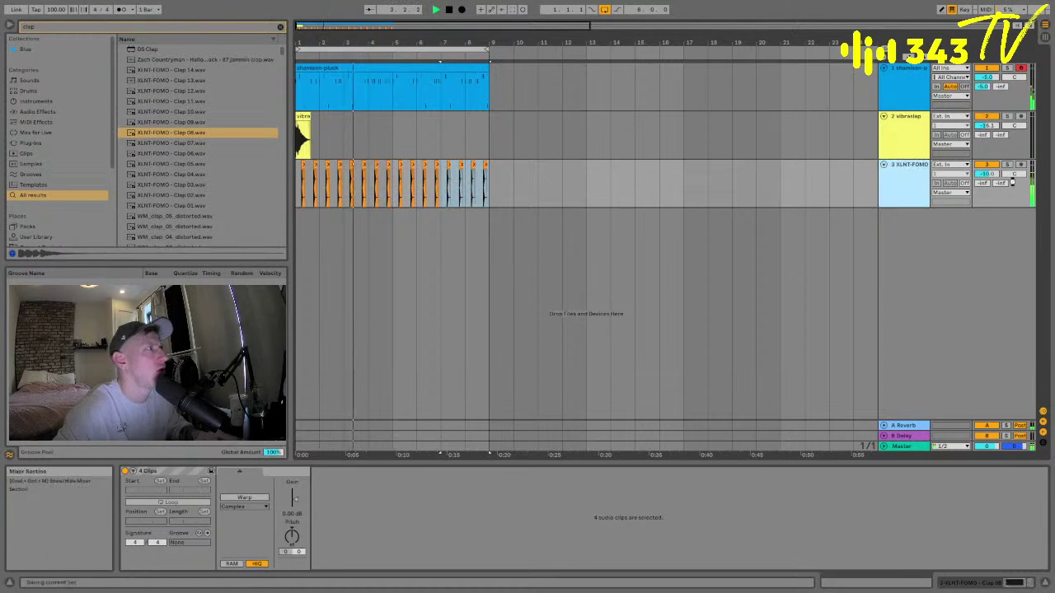
left_click_drag(994, 178, 994, 176)
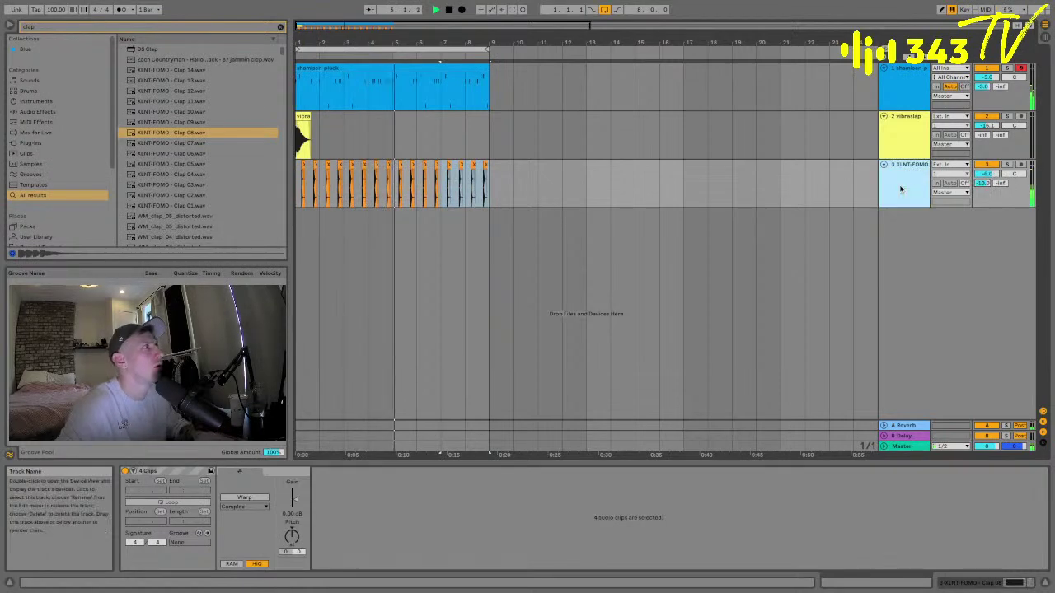
- Set the clap track's reverb send to -20 dB and the shamisen track's volume to -3 dB with a -5 dB delay send
left_click_drag(392, 138, 326, 156)
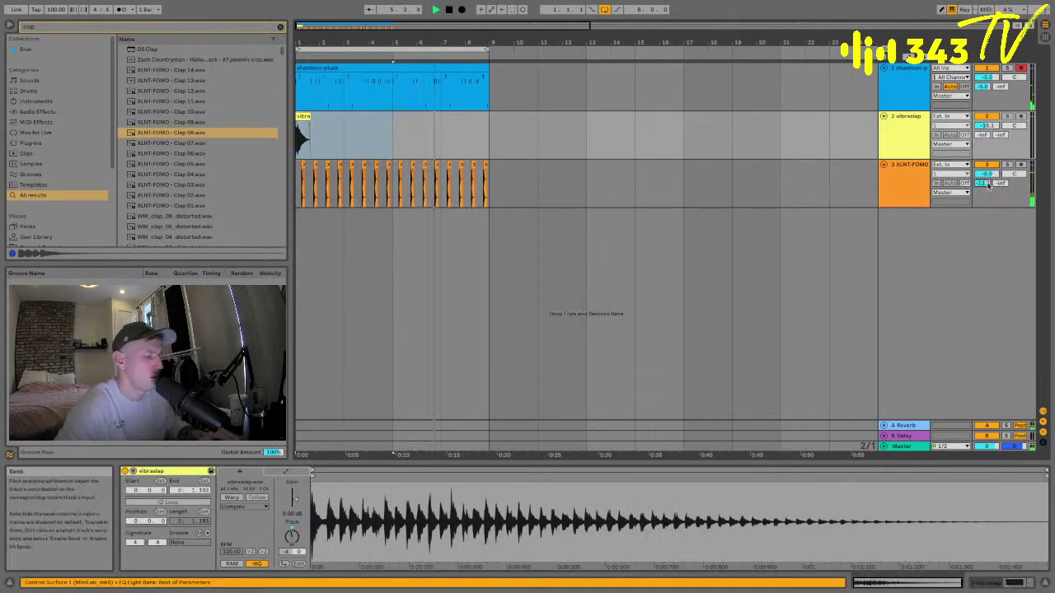
left_click(986, 76)
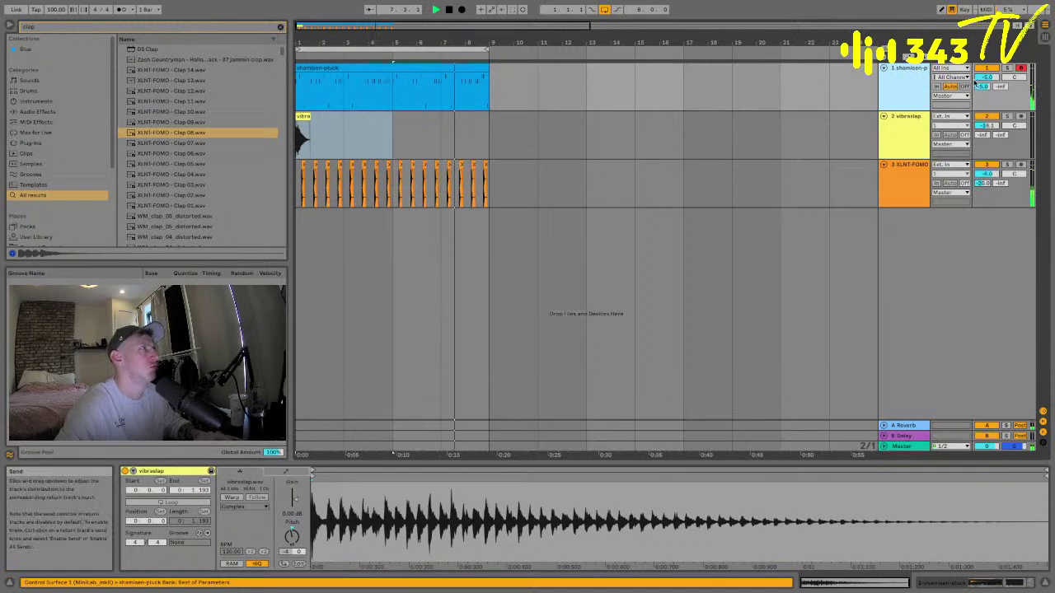
left_click(999, 86)
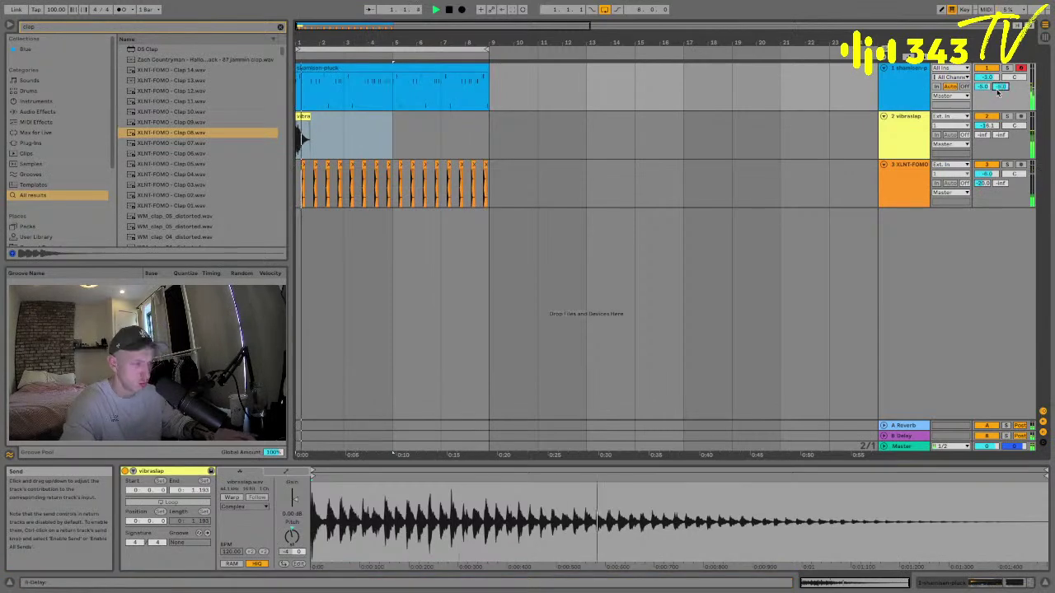
- Set the Delay return's right time to 4, filter on and feedback to 30%, and the shamisen track's delay send to -20 dB
left_click(903, 436)
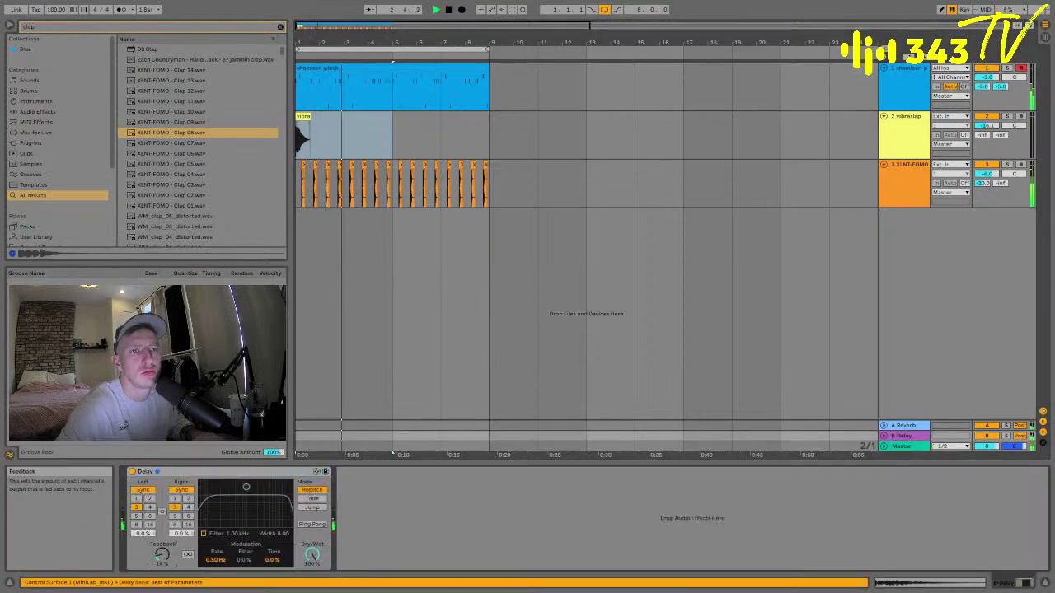
left_click(187, 507)
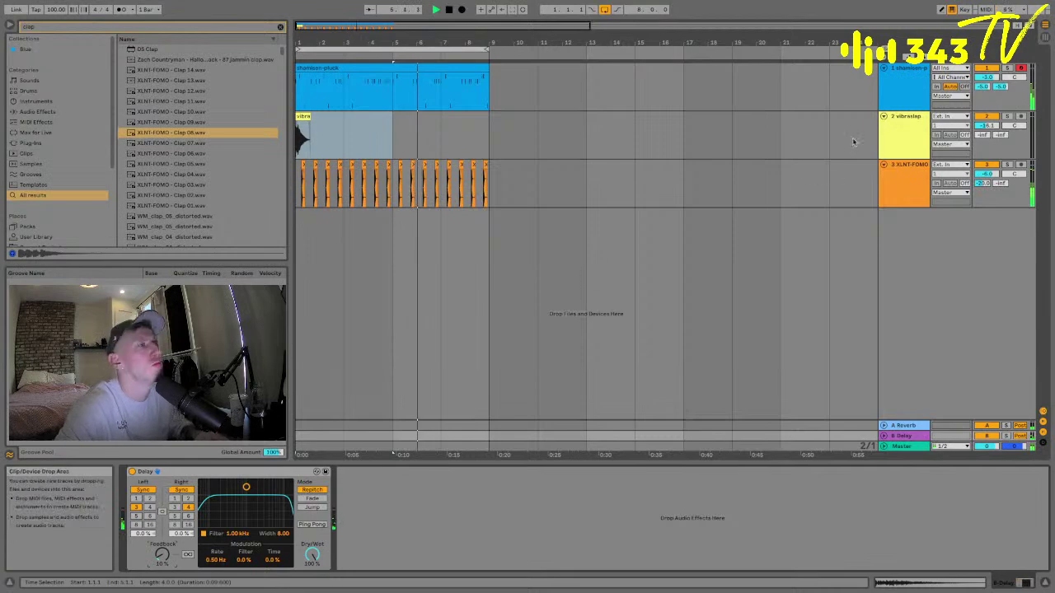
left_click(1001, 87)
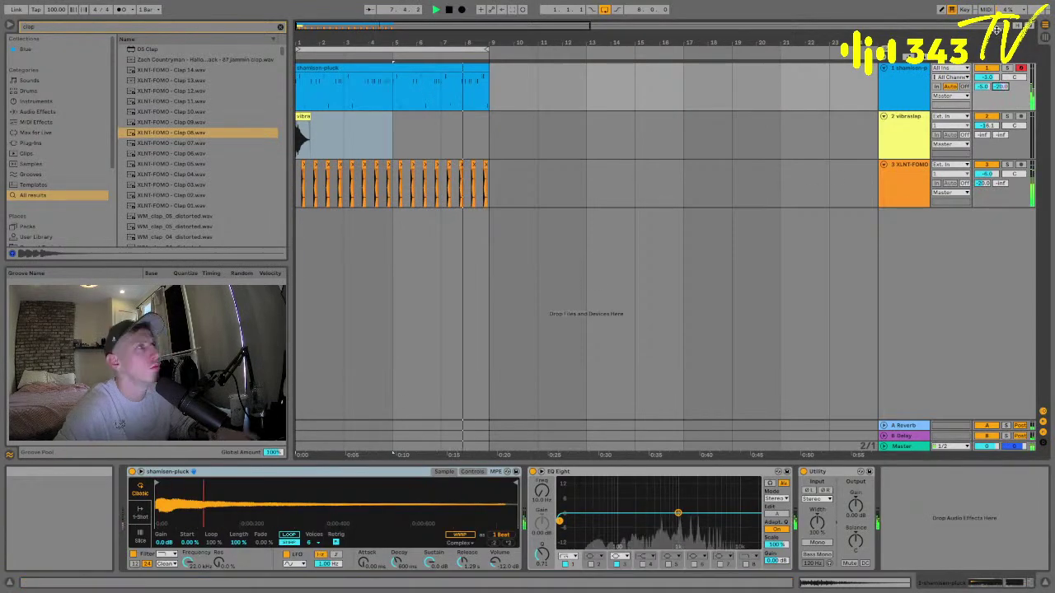
- Insert a new audio track below the clap track
left_click(483, 392)
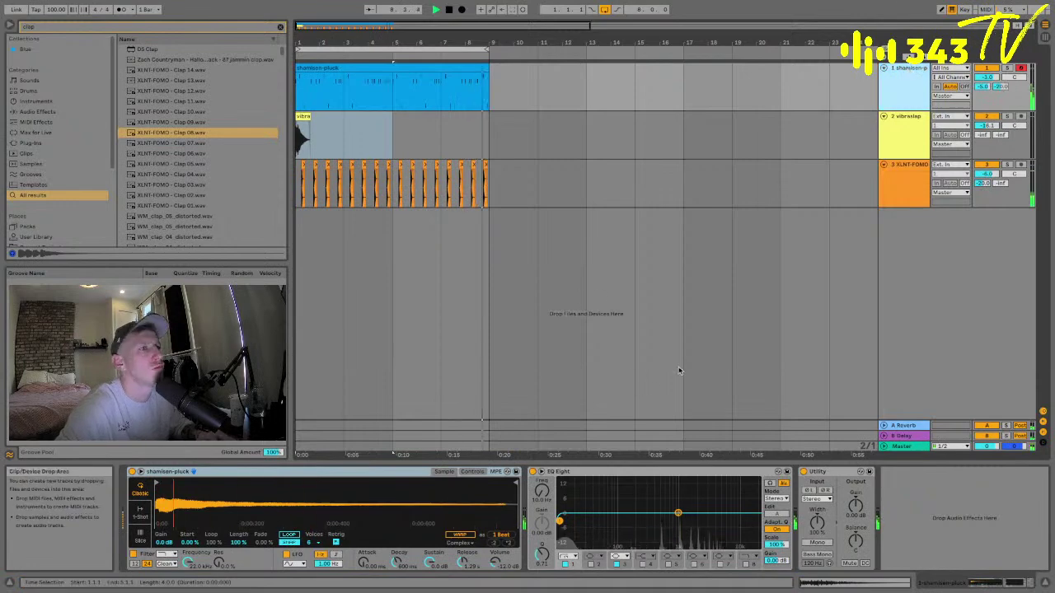
left_click(887, 191)
key("ctrl+t")
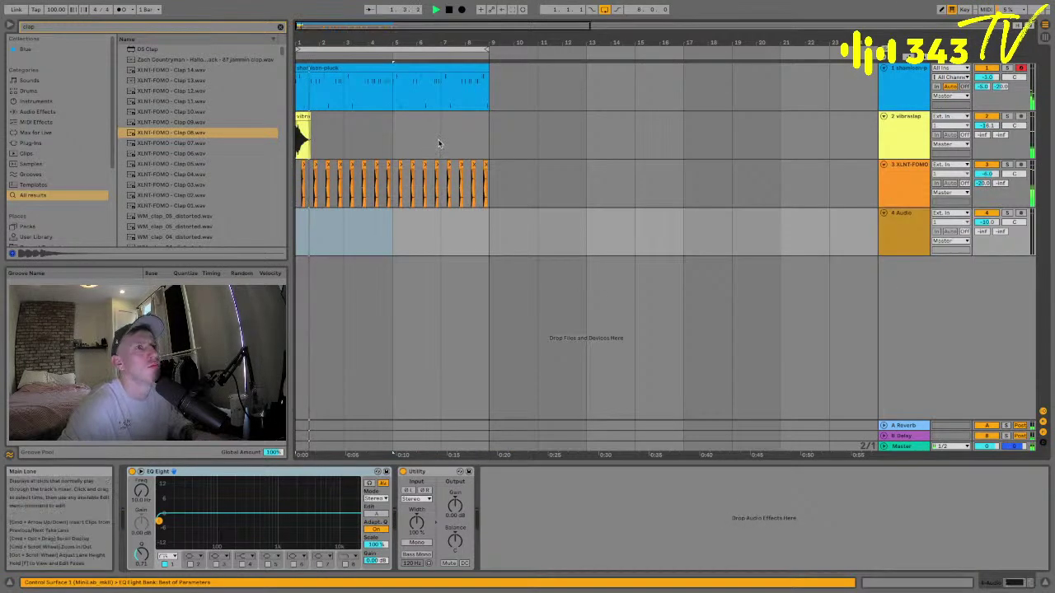
- Search the browser for "vox" and audition the wr_vox samples down to wr_vox_ohbabydonchadoittome.wav
left_click(150, 26)
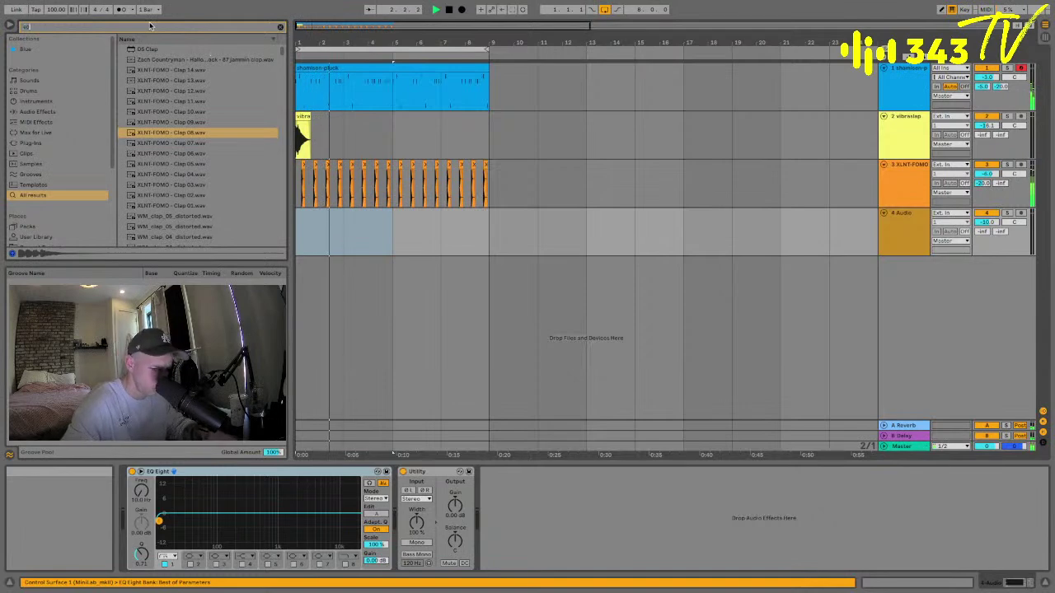
type("vox")
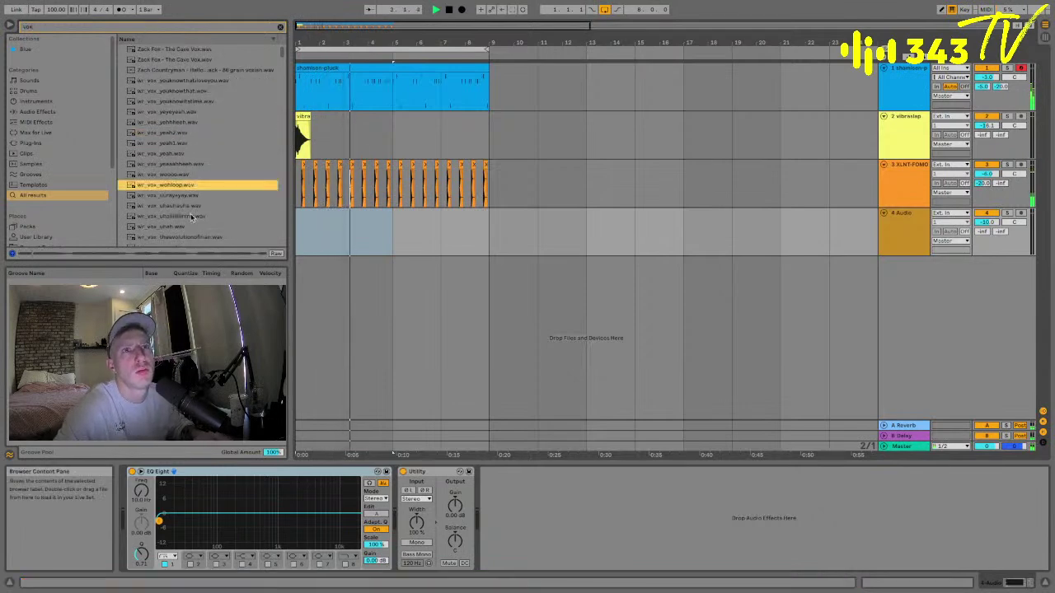
scroll(191, 216, "down", 2)
left_click(175, 184)
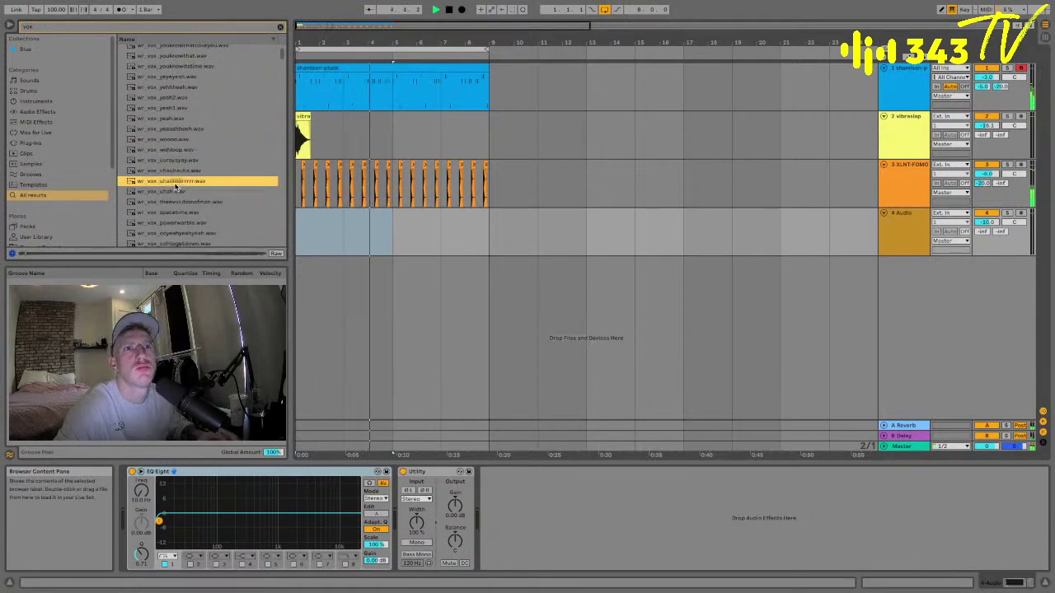
key("Down")
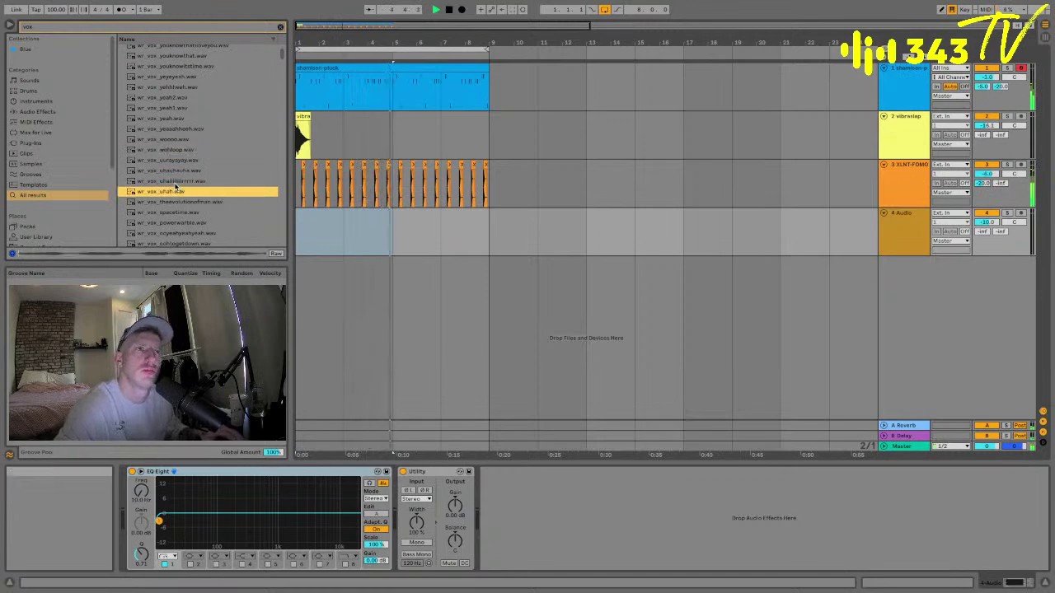
key("Down")
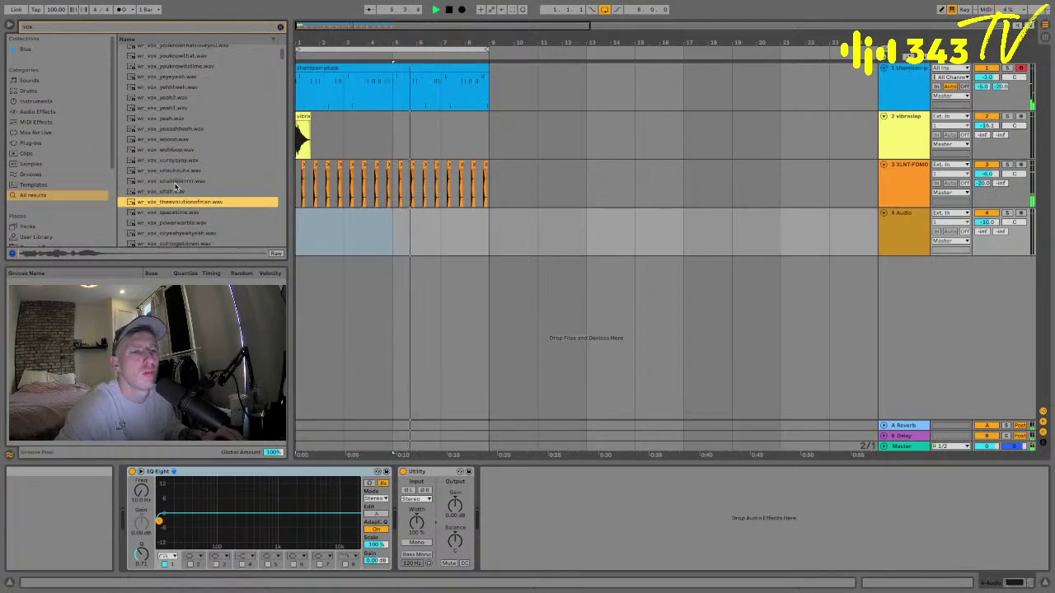
key("Down")
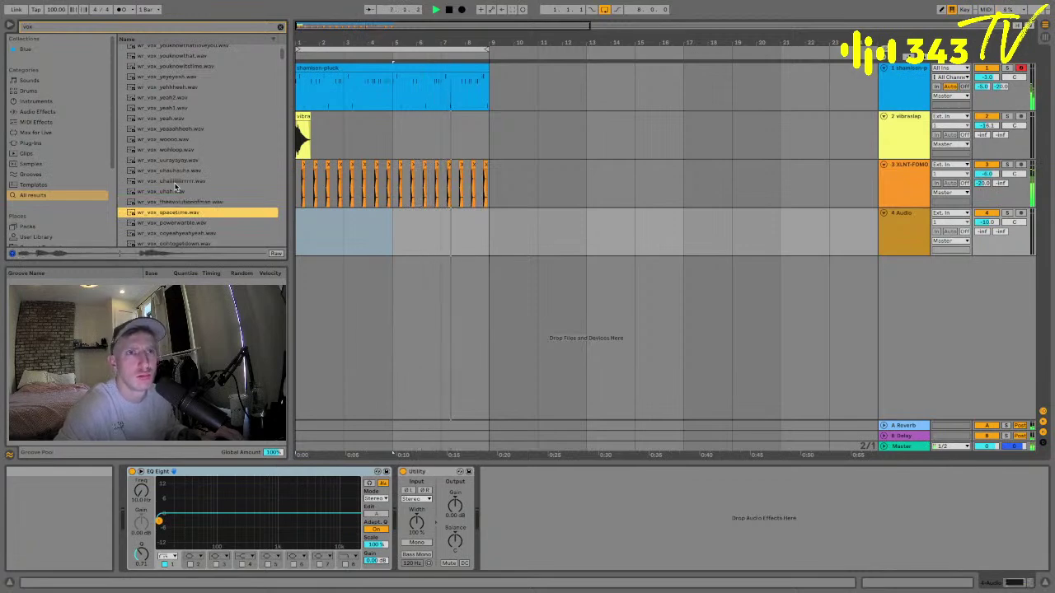
key("Down")
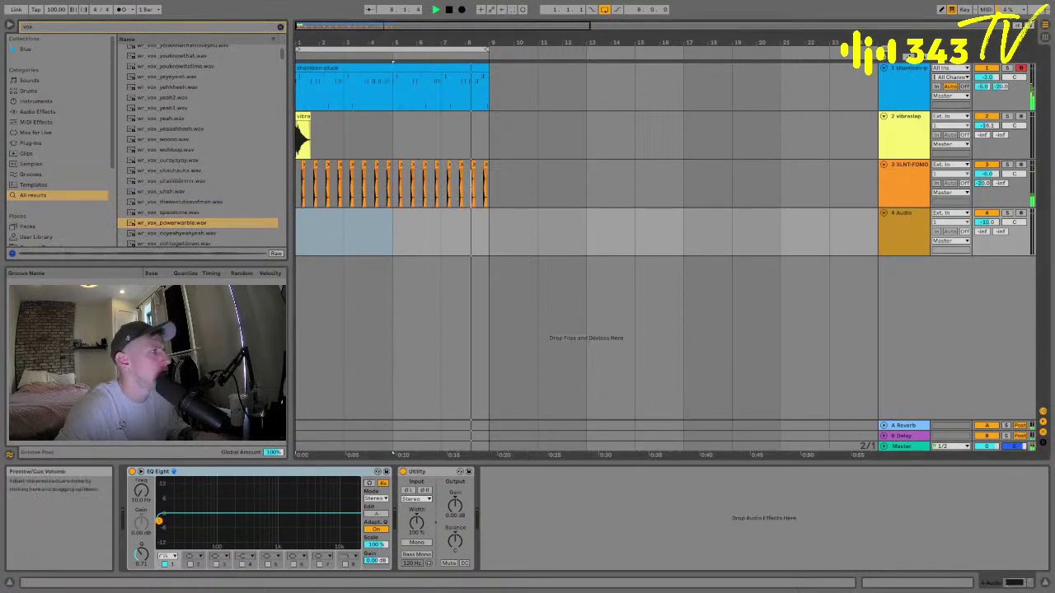
scroll(181, 182, "down", 2)
left_click(174, 206)
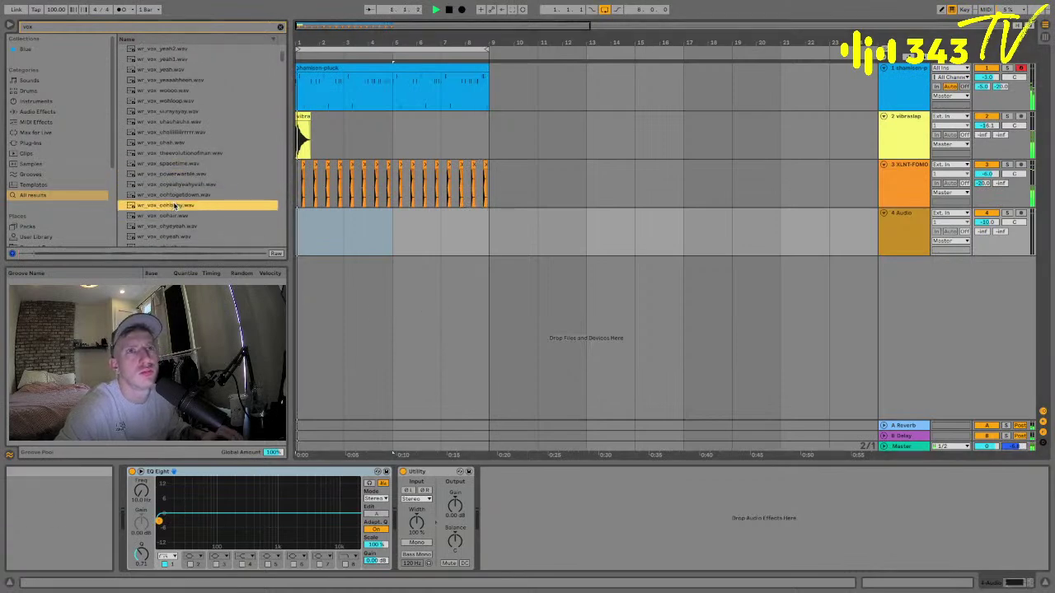
key("Down")
scroll(175, 206, "down", 2)
left_click(174, 204)
key("Down")
key("Down")
scroll(174, 206, "down", 2)
left_click(176, 190)
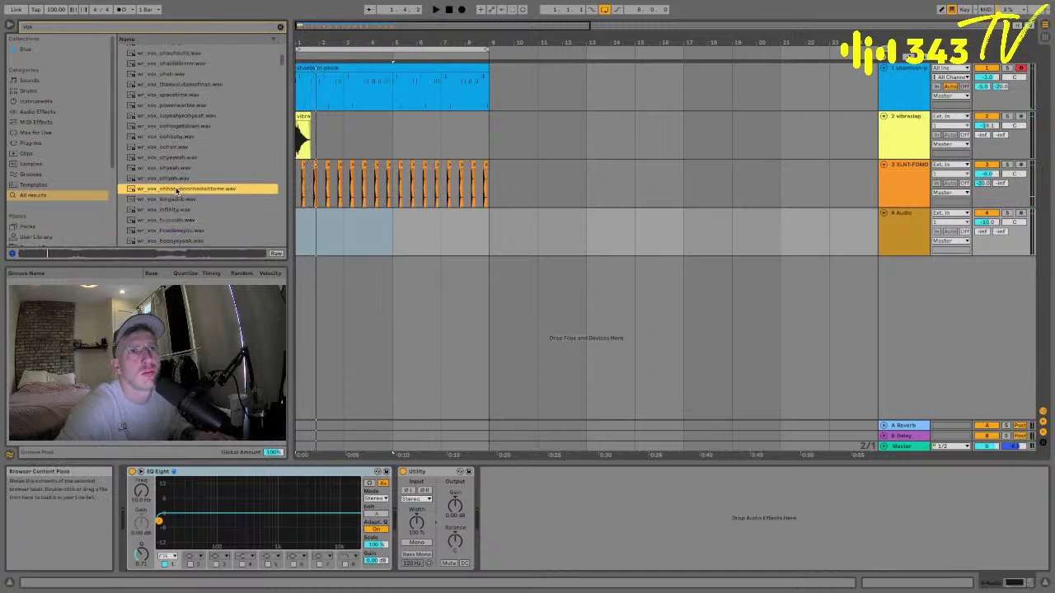
- Place wr_vox_ohbabydonchadoittome.wav on the new track, trimmed to a short chop starting at beat 3 of bar 1
left_click_drag(176, 190, 350, 232)
scroll(299, 230, "up", 3)
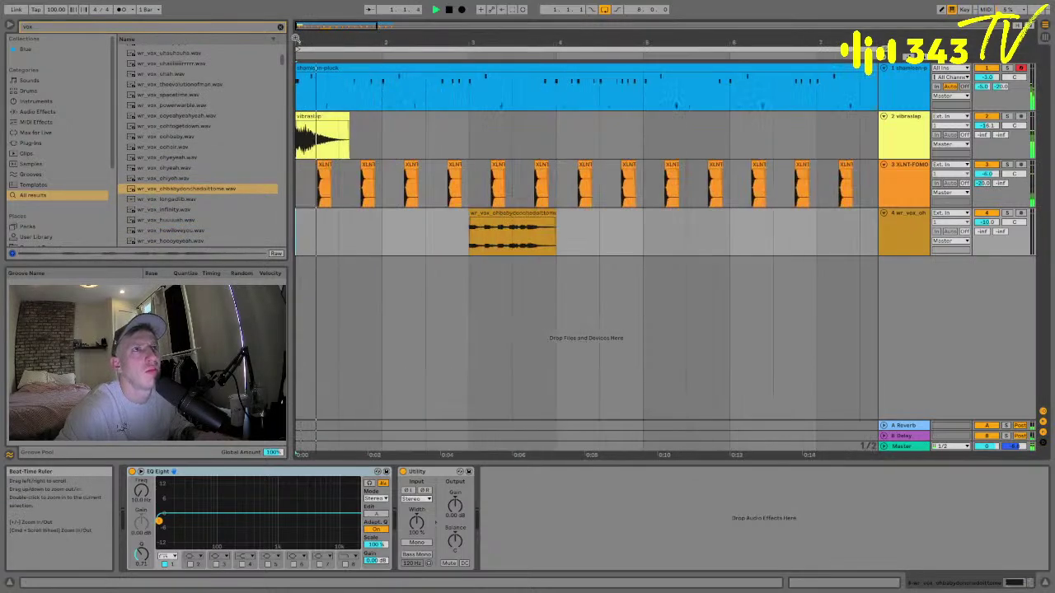
left_click(493, 213)
left_click_drag(493, 212, 352, 214)
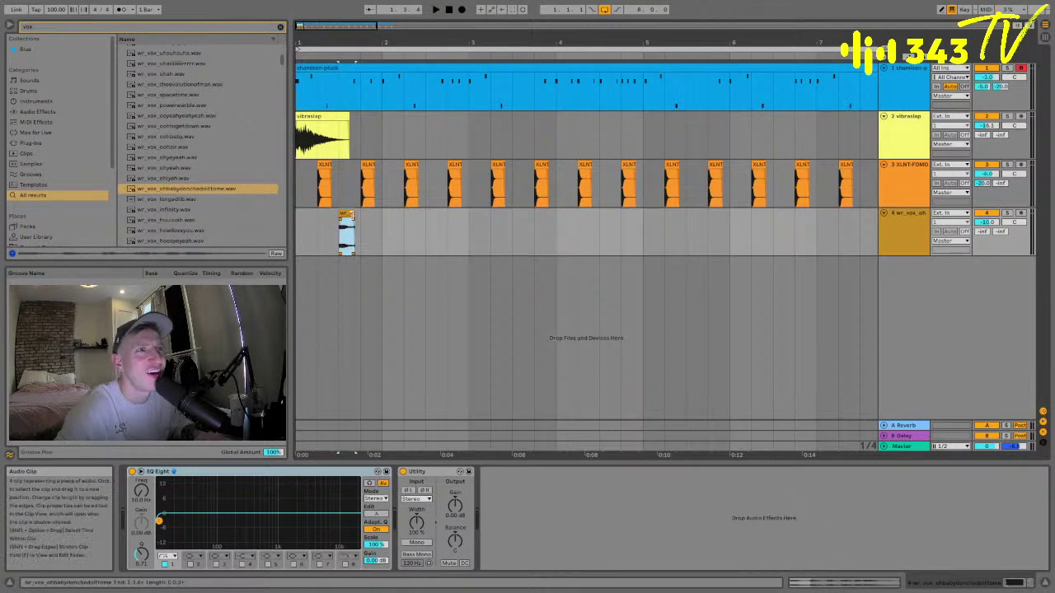
left_click(353, 218)
left_click(342, 222)
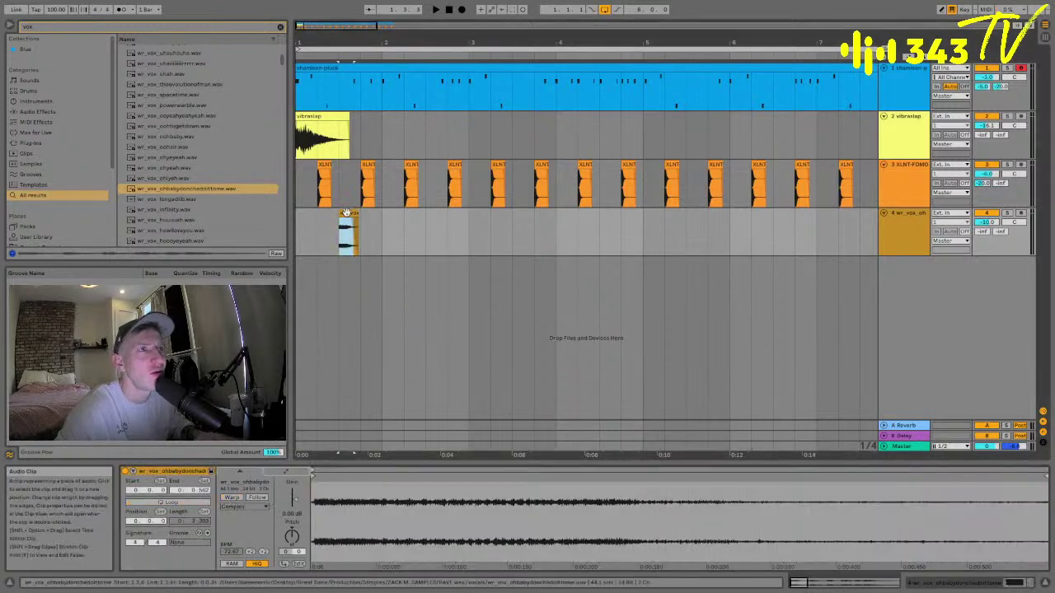
- Play the beat from the start and move the vocal chop to about an eighth note into bar 3
left_click(302, 233)
key("Home")
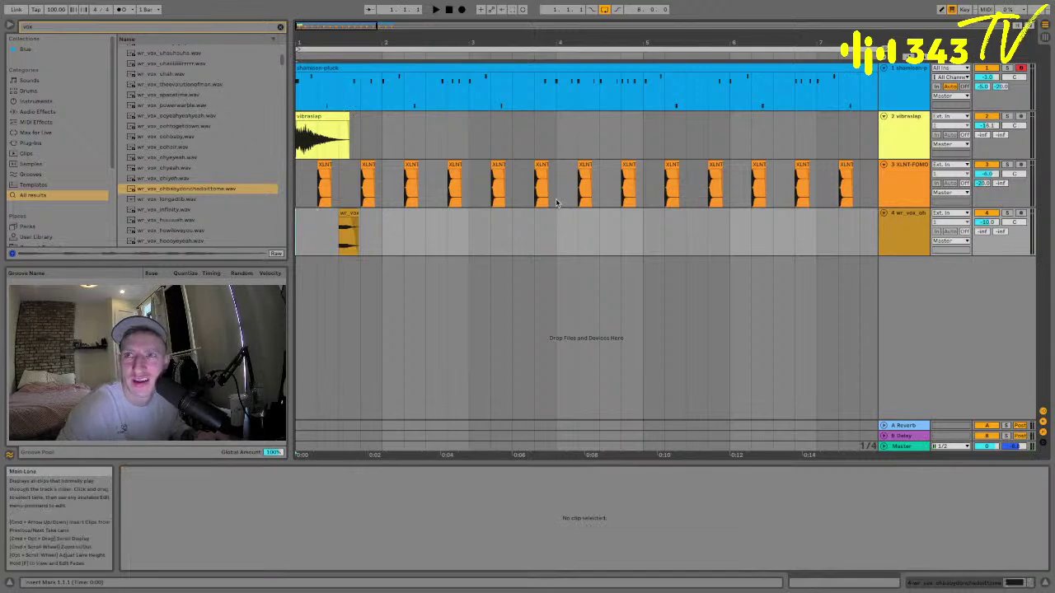
key("space")
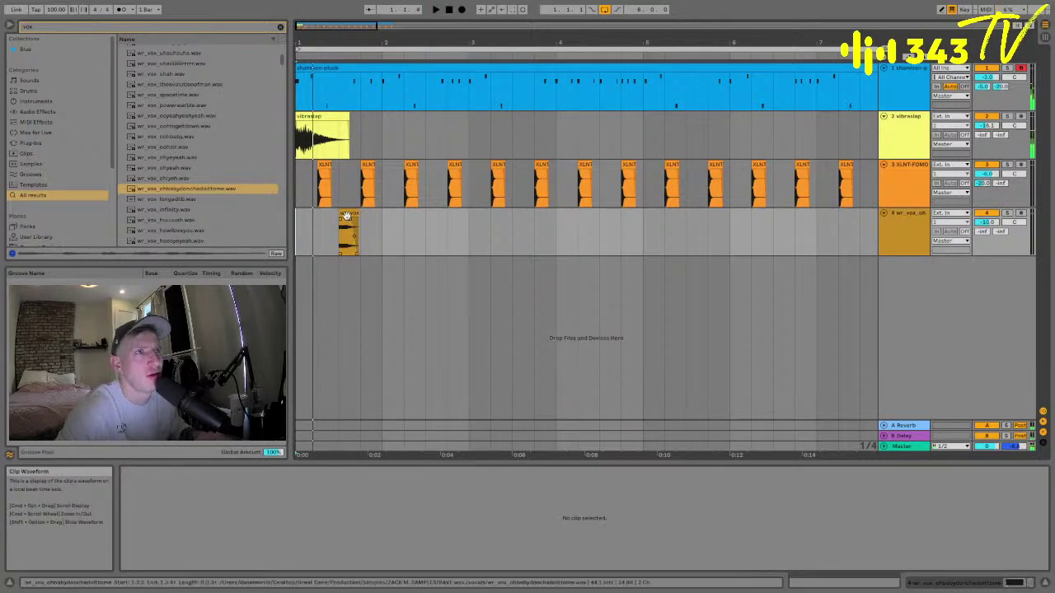
left_click(430, 216)
key("ctrl+v")
left_click_drag(430, 214, 493, 226)
left_click(480, 225)
key("ctrl+v")
left_click(533, 224)
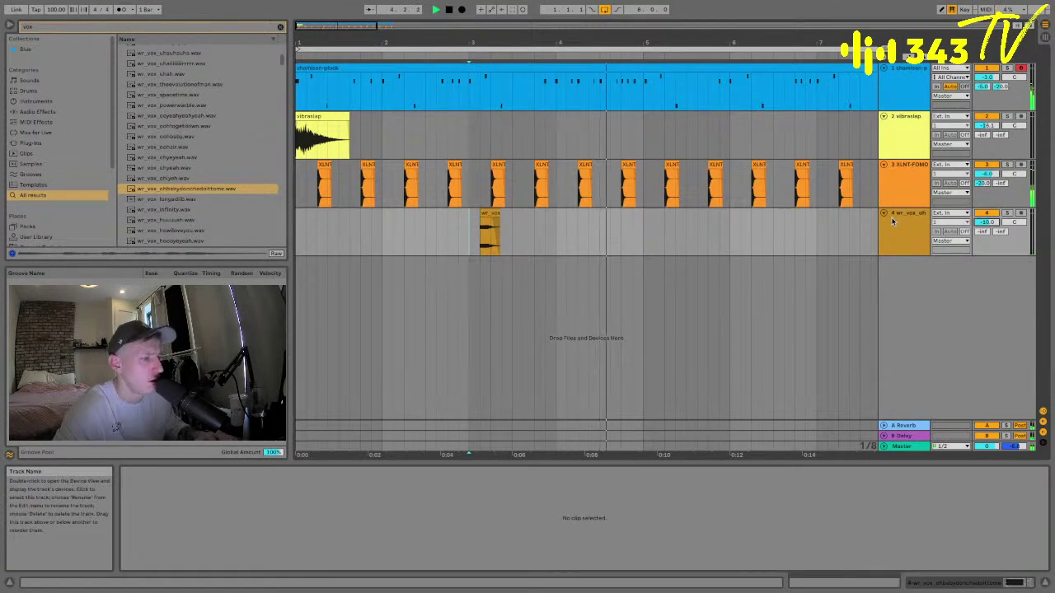
- Insert a new audio track below the vocal chop track and stop playback
left_click(913, 239)
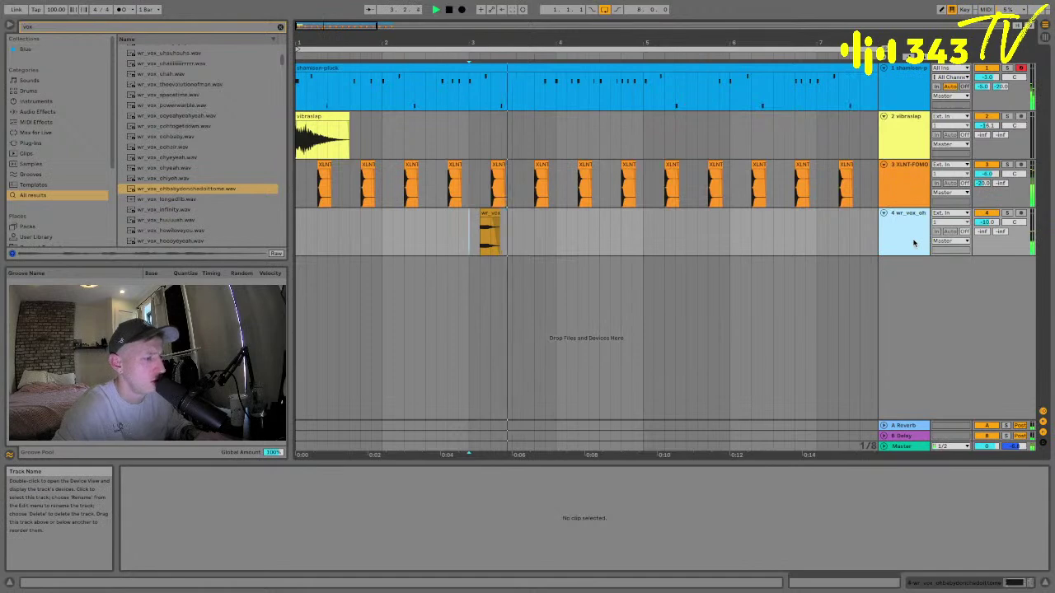
key("ctrl+t")
left_click(599, 295)
key("space")
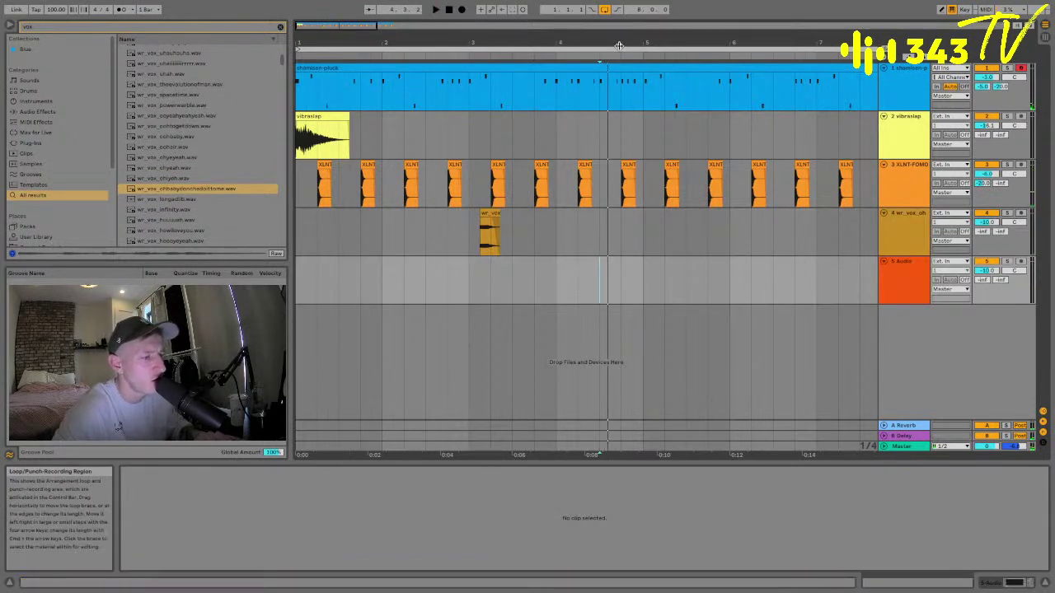
left_click_drag(612, 45, 609, 42)
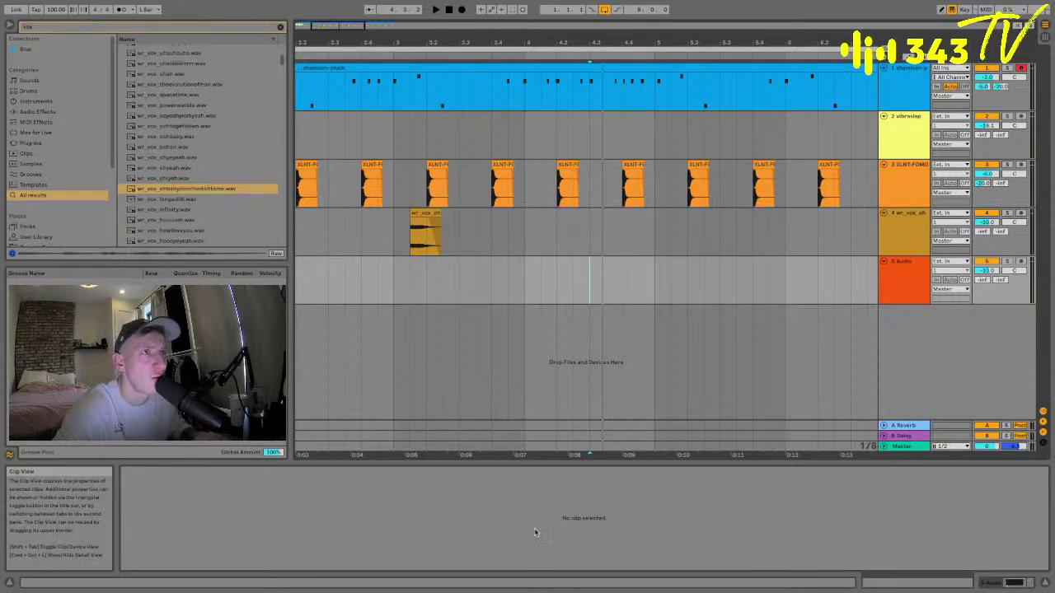
- Play the beat from bar 3 and audition further vox samples in the browser, including VOX_TOM2.wav and Who Run Vox.wav
left_click(400, 284)
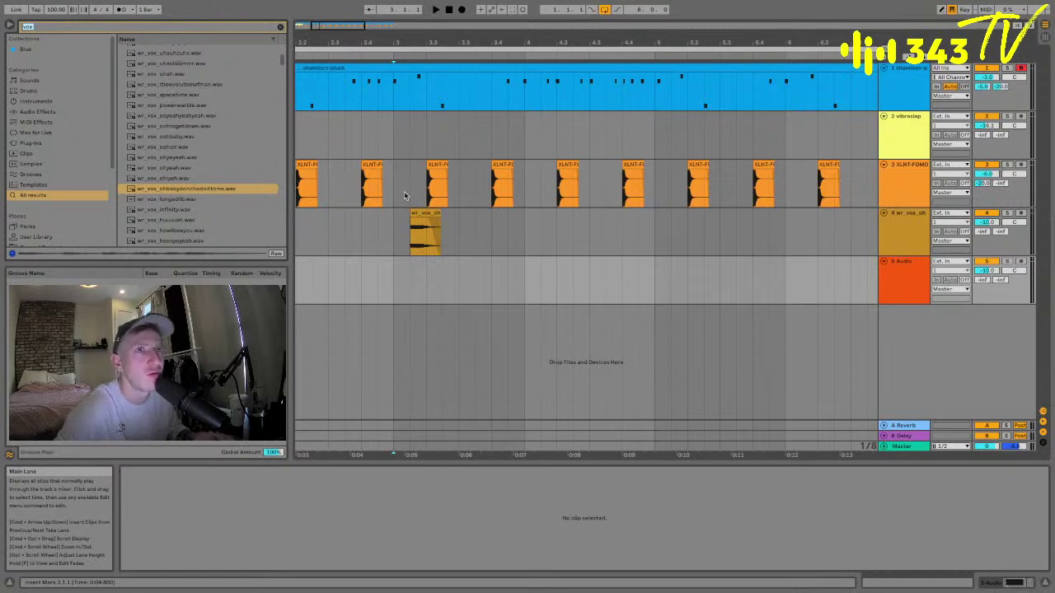
left_click(183, 179)
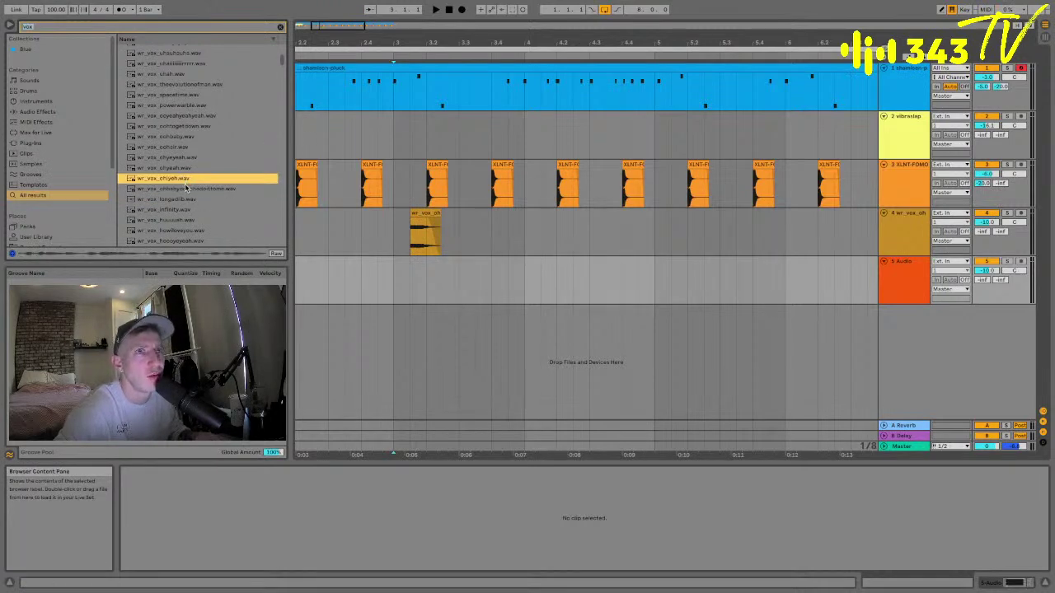
scroll(187, 188, "down", 2)
left_click(395, 294)
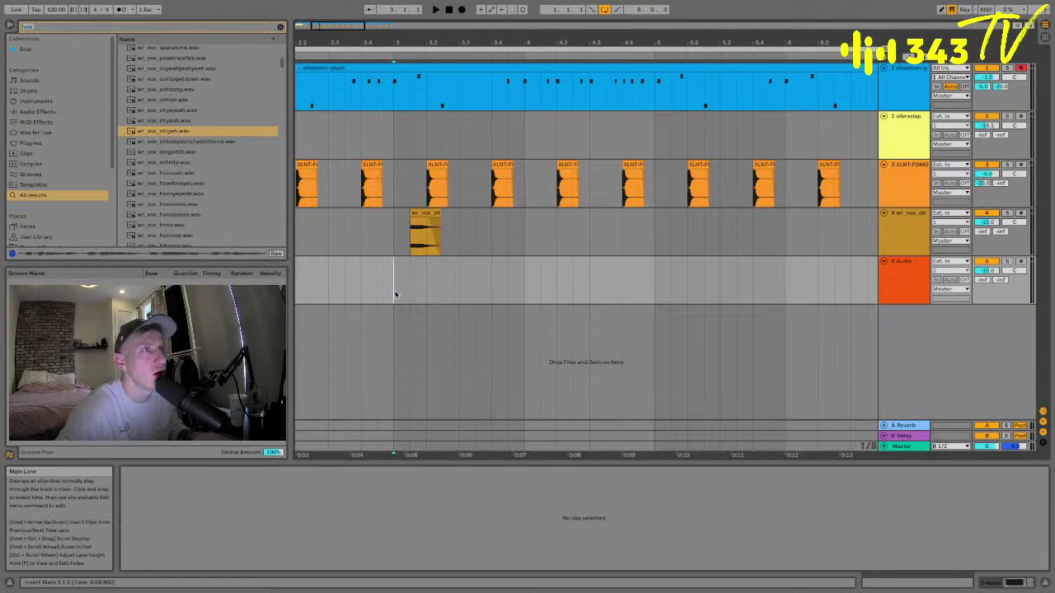
key("space")
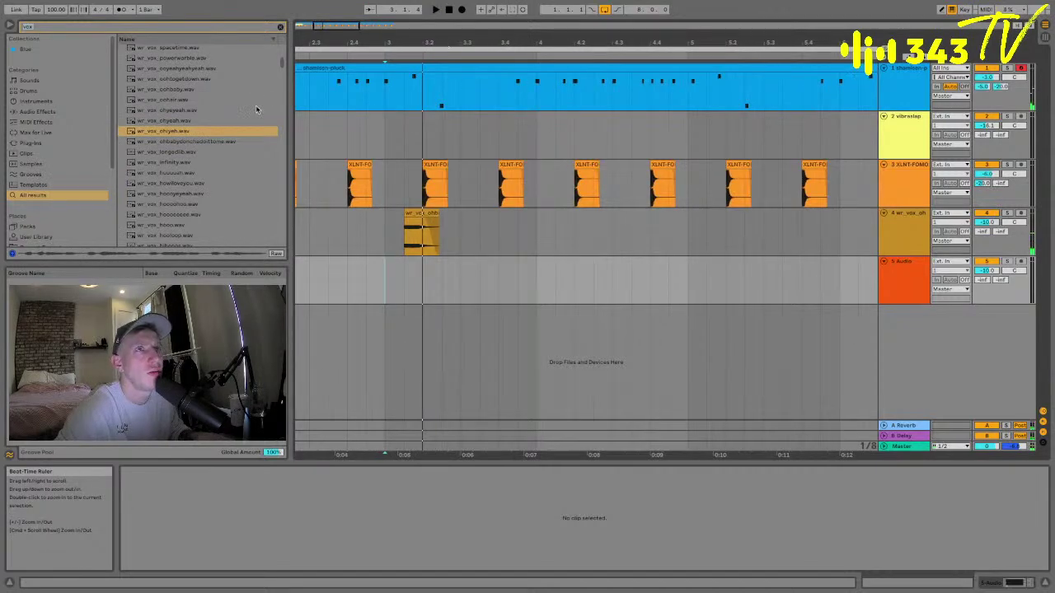
scroll(256, 105, "down", 5)
left_click(229, 157)
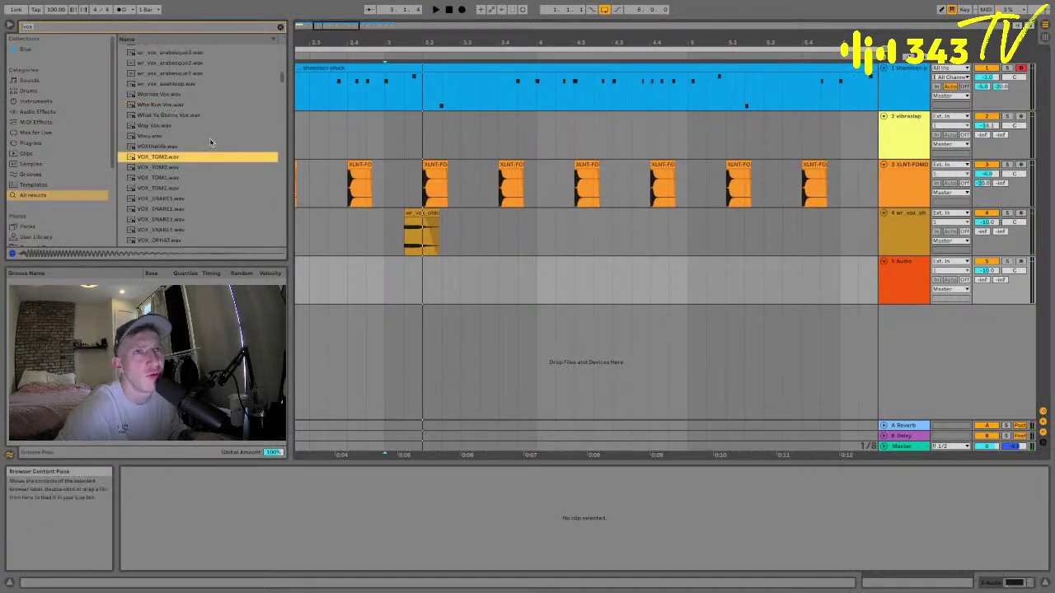
left_click(190, 115)
key("Up")
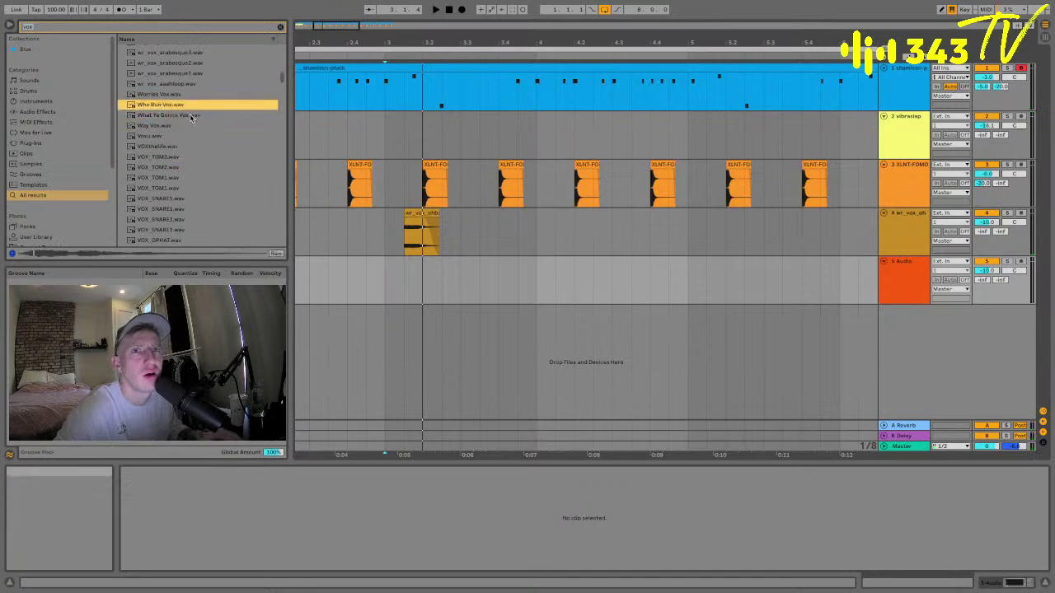
- Place Who Run Vox.wav on the new track at the start of bar 5 and play the beat
left_click_drag(159, 108, 549, 277)
left_click_drag(501, 42, 501, 16)
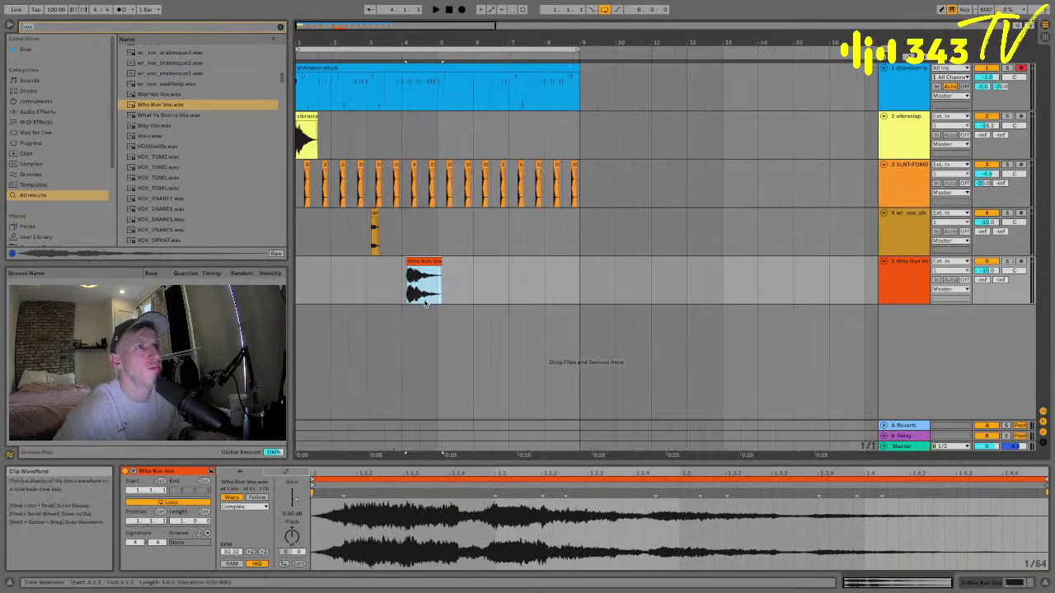
left_click(371, 281)
key("space")
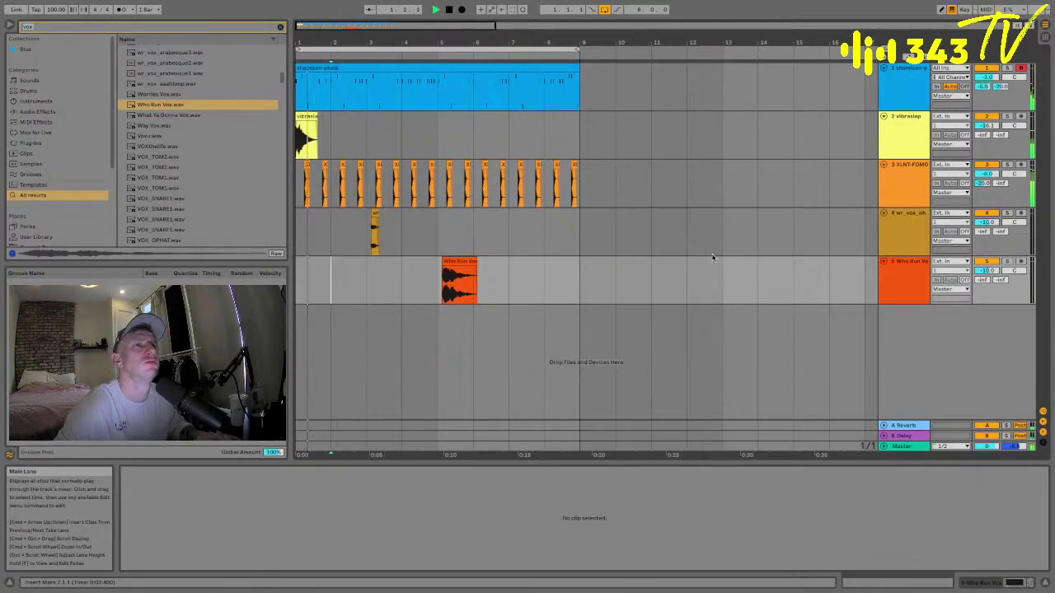
- Insert a new audio track below the Who Run Vox track and stop playback
left_click(924, 288)
key("super+t")
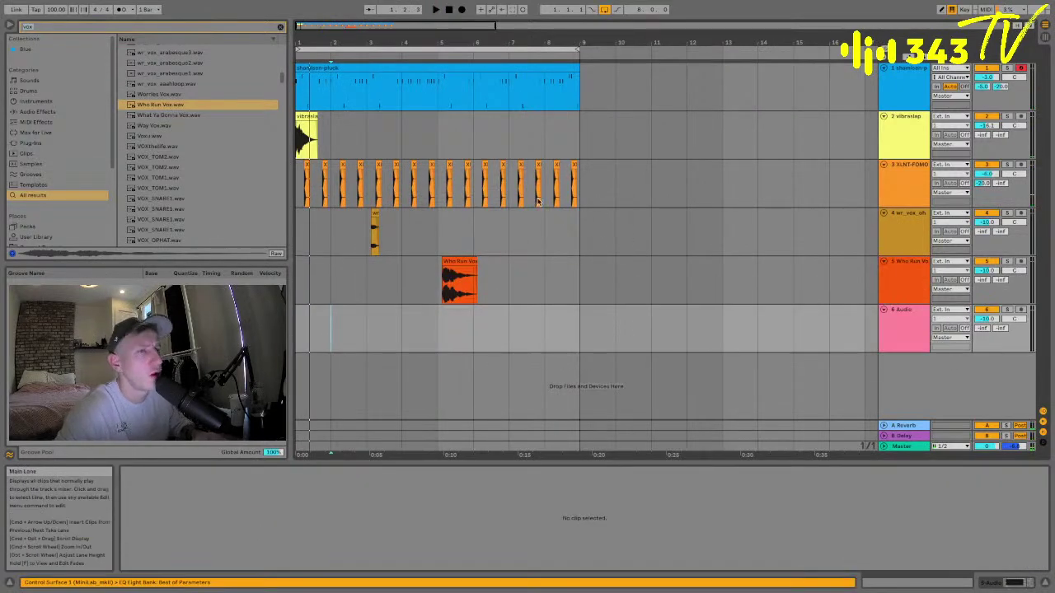
- Undo the last track insertion and move the Who Run Vox clip exactly to the start of bar 5
key("super+z")
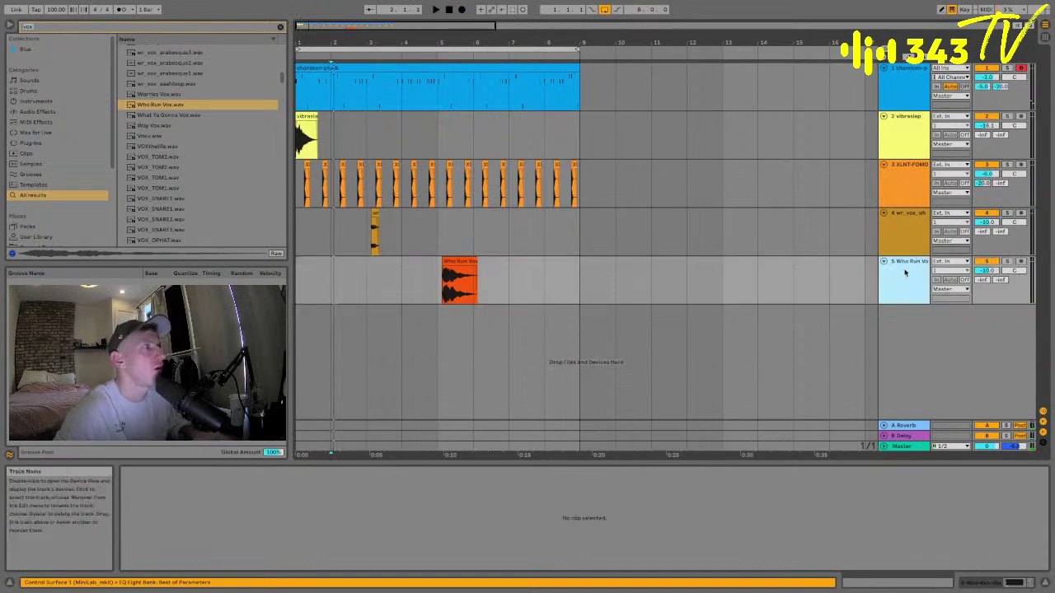
left_click_drag(446, 282, 442, 282)
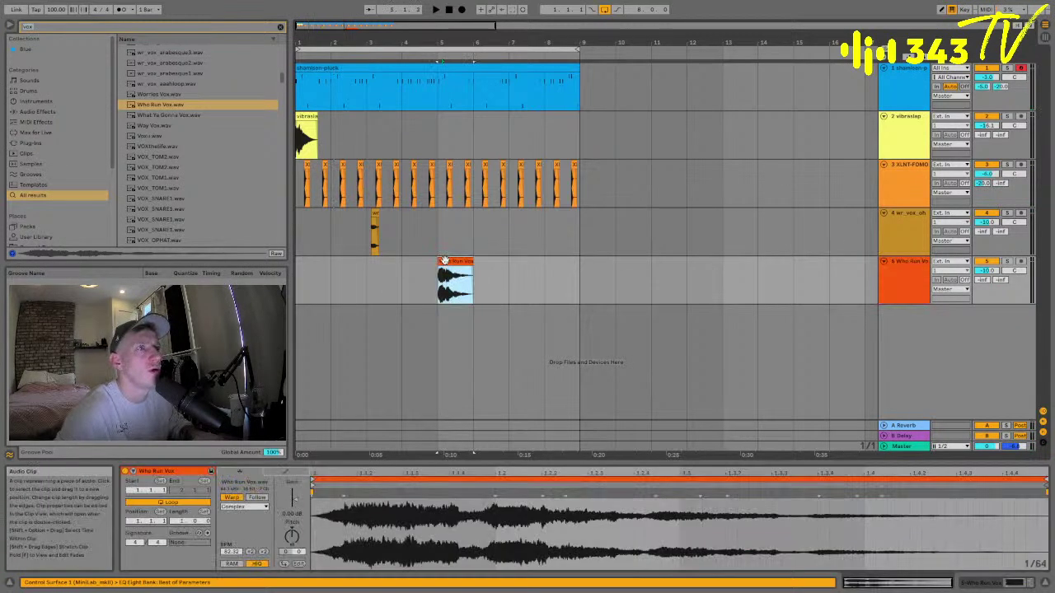
- Insert a new audio track directly below the shamisen track
left_click(903, 108)
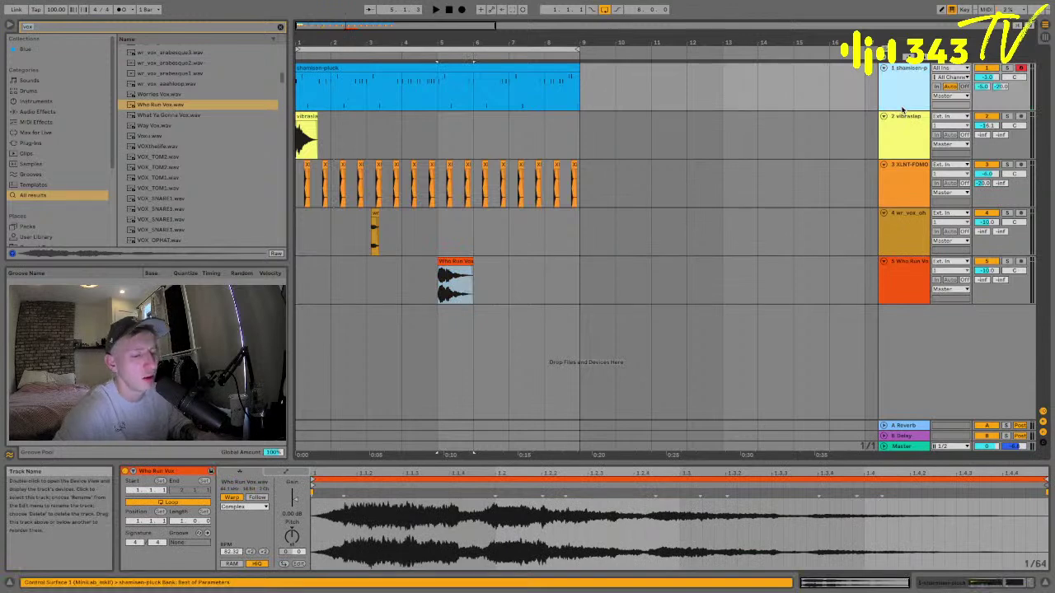
key("super+t")
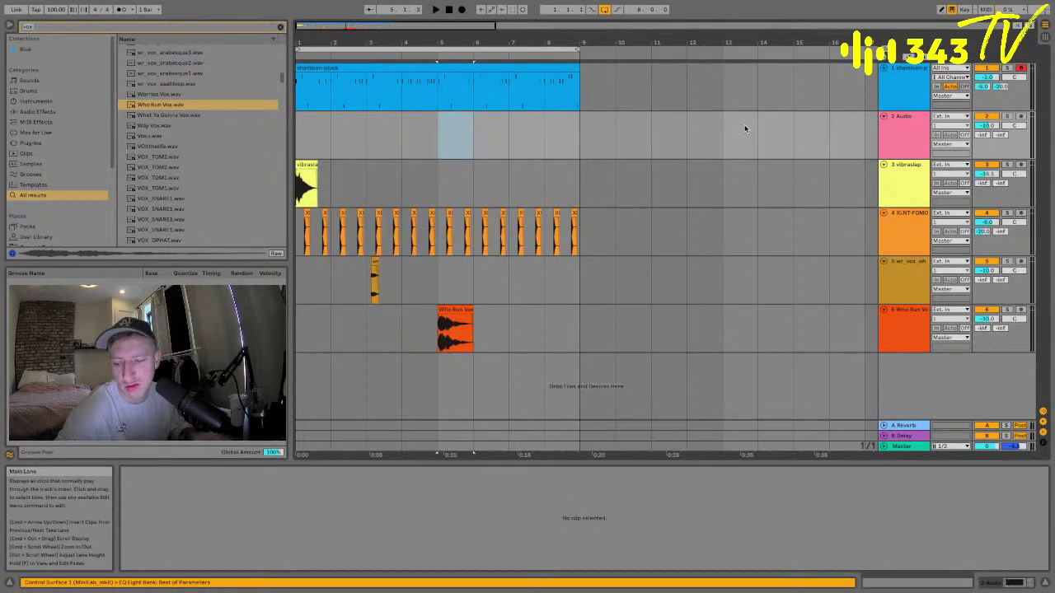
left_click_drag(626, 42, 360, 151)
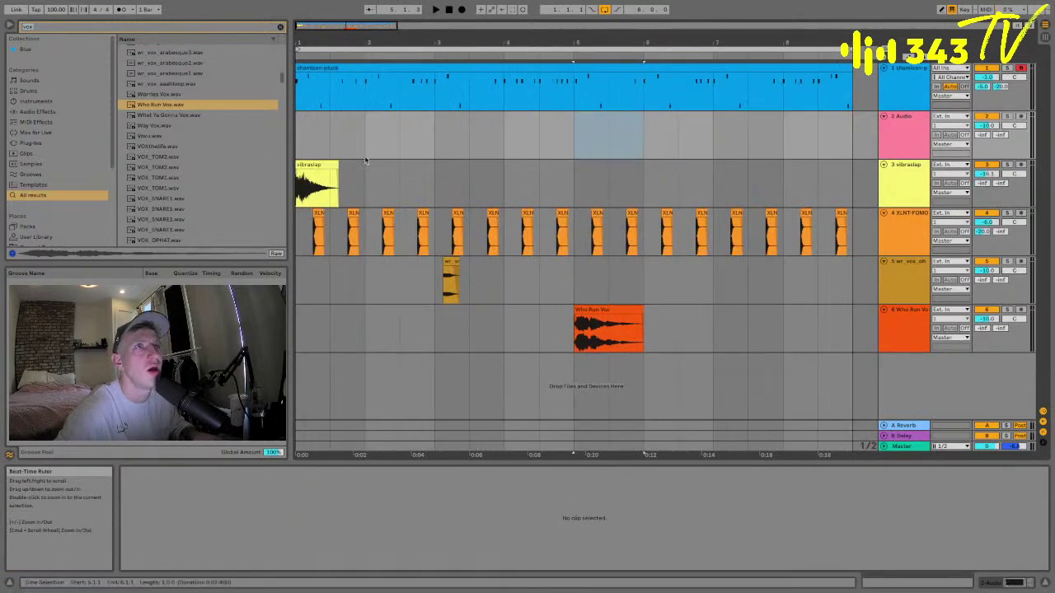
- Search the sample browser for "kick" and audition kick samples down to the WM_kick files
left_click(201, 29)
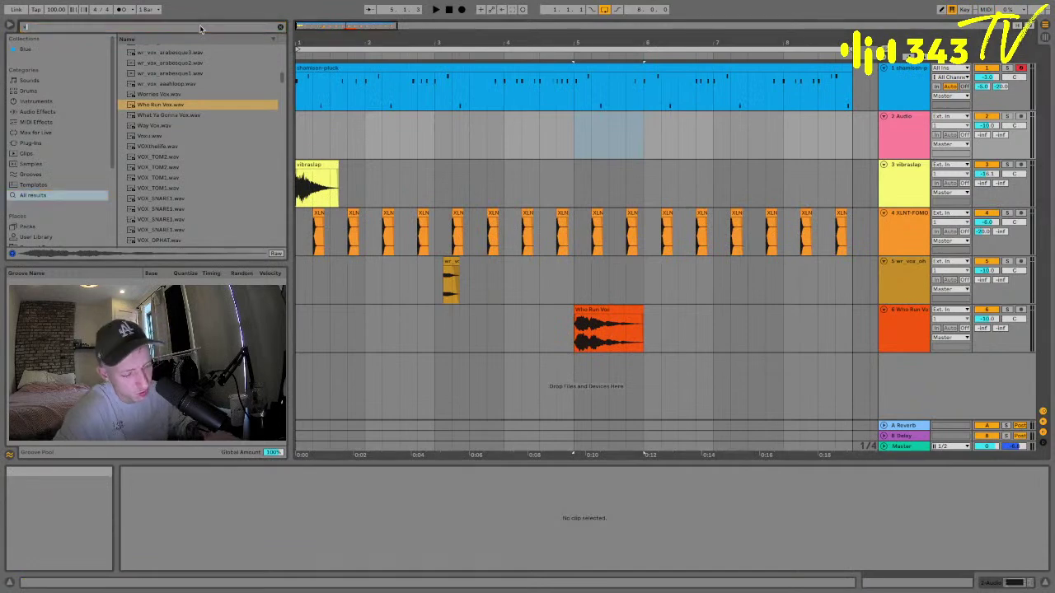
type("kick")
scroll(141, 175, "down", 1)
scroll(141, 175, "up", 1)
left_click(136, 94)
left_click(140, 73)
left_click(144, 52)
left_click(164, 190)
key("Down")
key("Down")
key("Down")
key("Down")
key("Down")
key("Down")
key("Down")
key("Down")
key("Down")
key("Down")
key("Down")
key("Down")
key("Down")
key("Down")
key("Down")
key("Down")
key("Down")
key("Down")
key("Down")
key("Down")
key("Down")
key("Down")
key("Down")
key("Down")
key("Down")
key("Down")
key("Down")
key("Down")
key("Down")
key("Down")
key("Down")
key("Down")
key("Down")
key("Down")
key("Down")
key("Down")
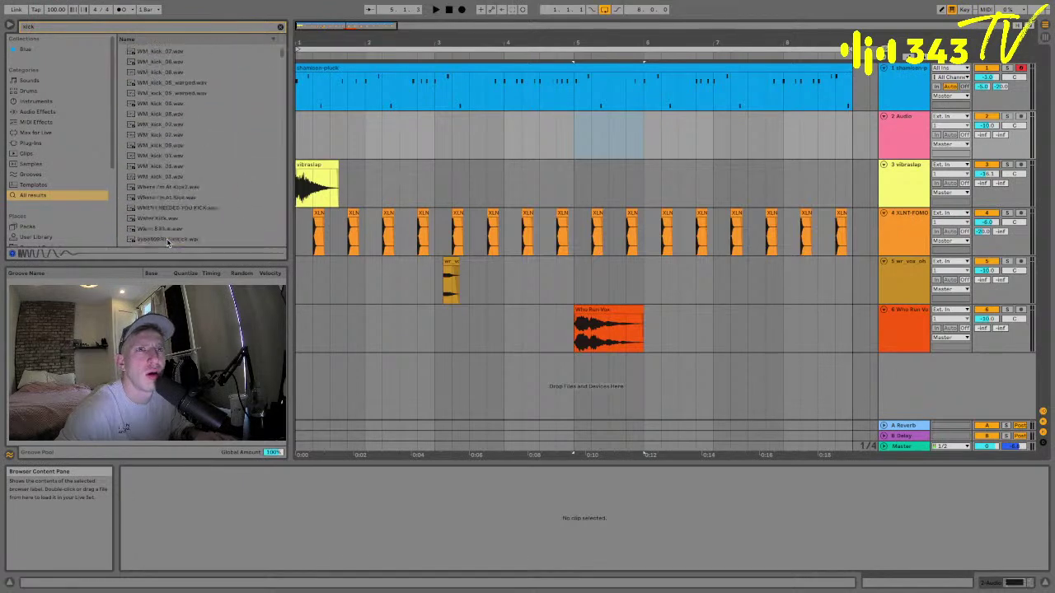
key("Up")
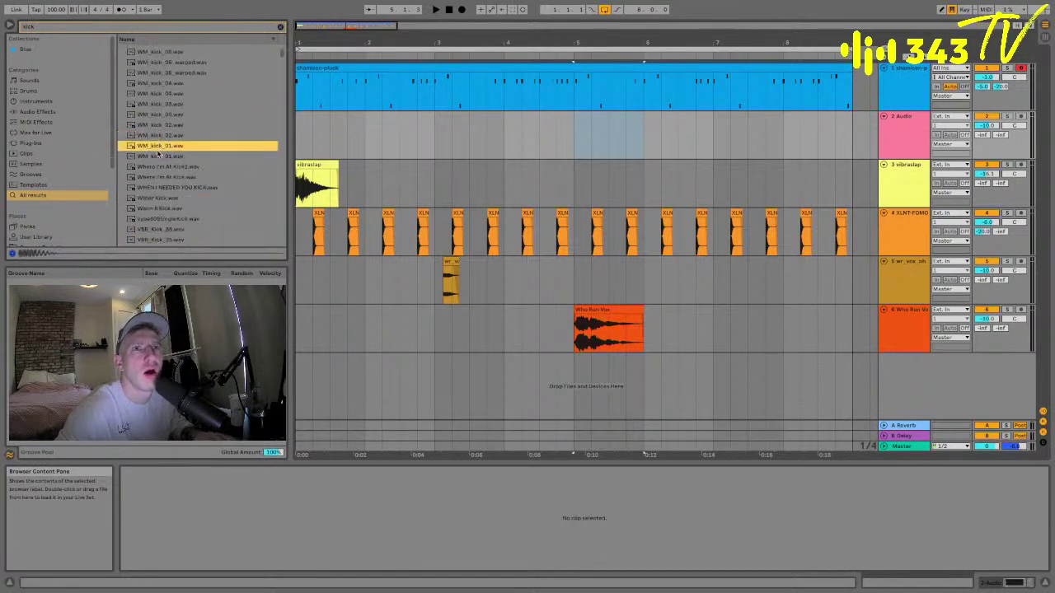
- Compare the WM_kick samples, place WM_kick_01.wav at bar 1 of the new track and set the track volume to -5.0 dB
left_click(156, 139)
left_click(159, 106)
left_click(160, 126)
left_click(159, 136)
left_click(157, 154)
left_click(163, 145)
left_click_drag(162, 145, 309, 120)
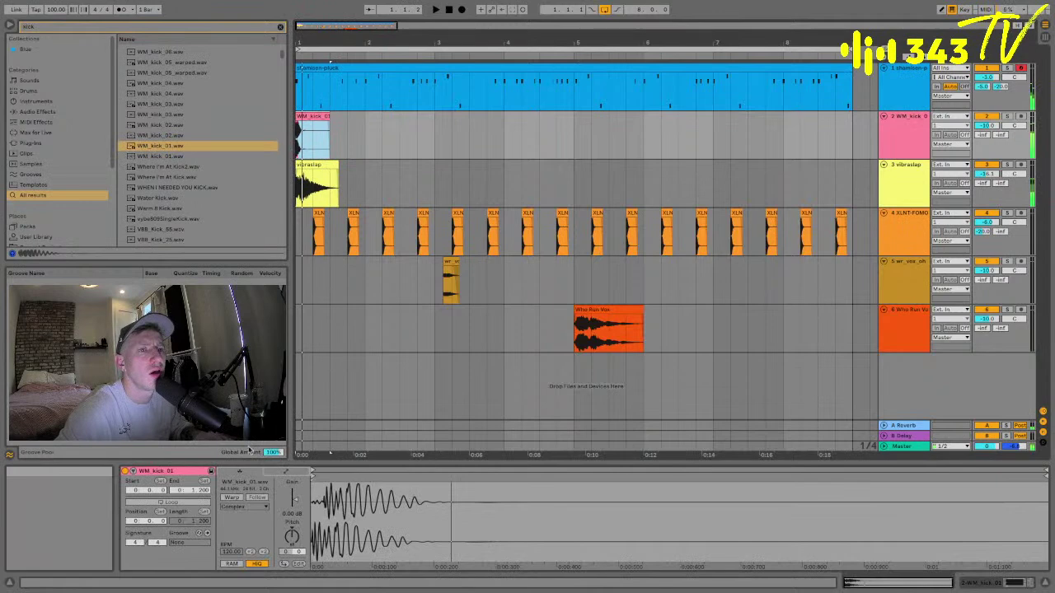
key("space")
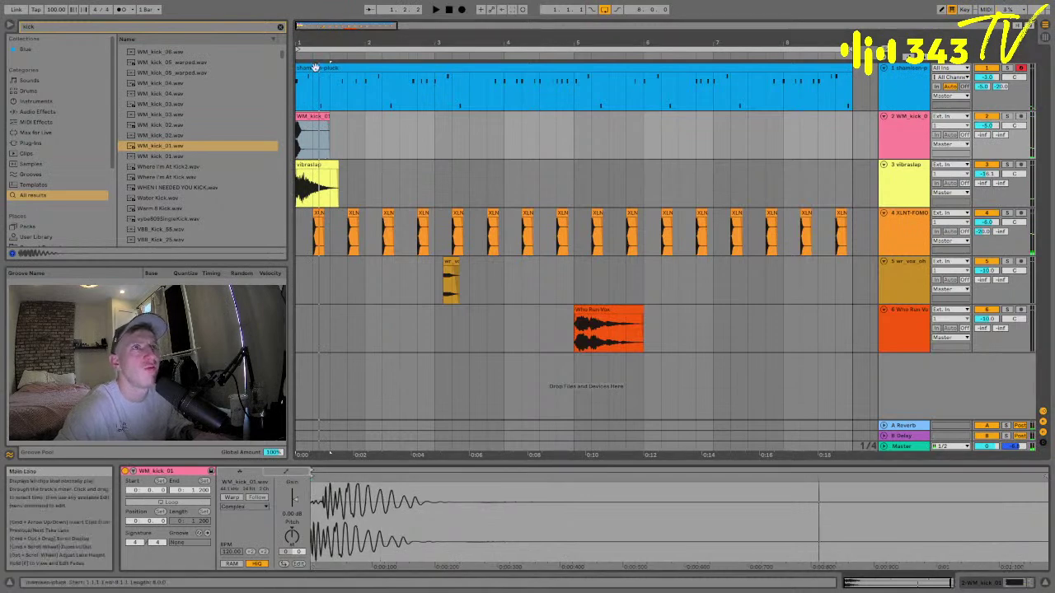
- Trim the tail off the kick clip, leaving a hit of about 0.226 seconds, and play the beat
key("plus")
key("plus")
left_click_drag(326, 144, 412, 144)
key("Delete")
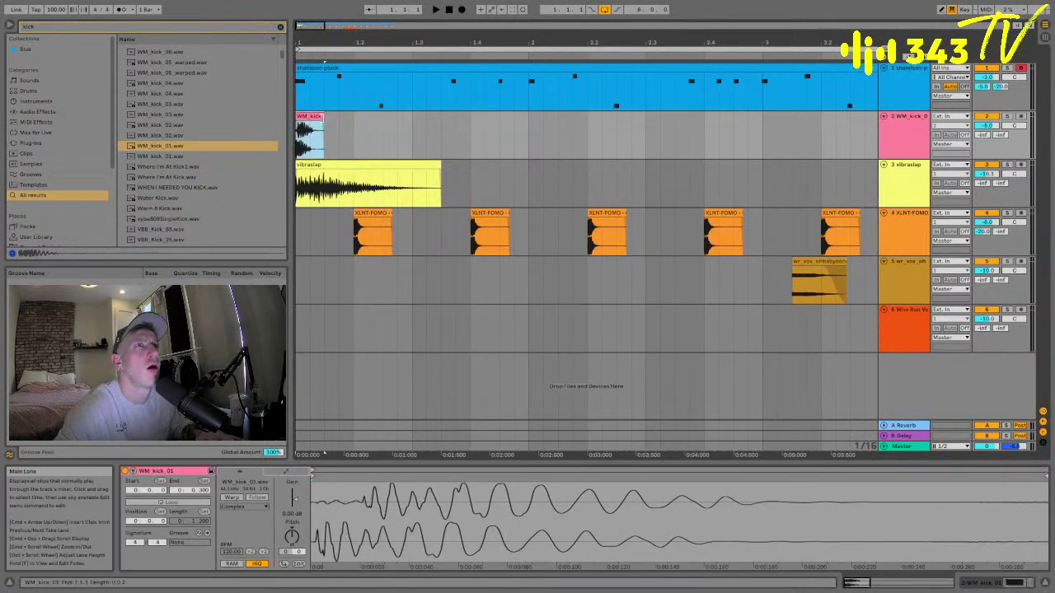
left_click_drag(323, 136, 317, 136)
key("space")
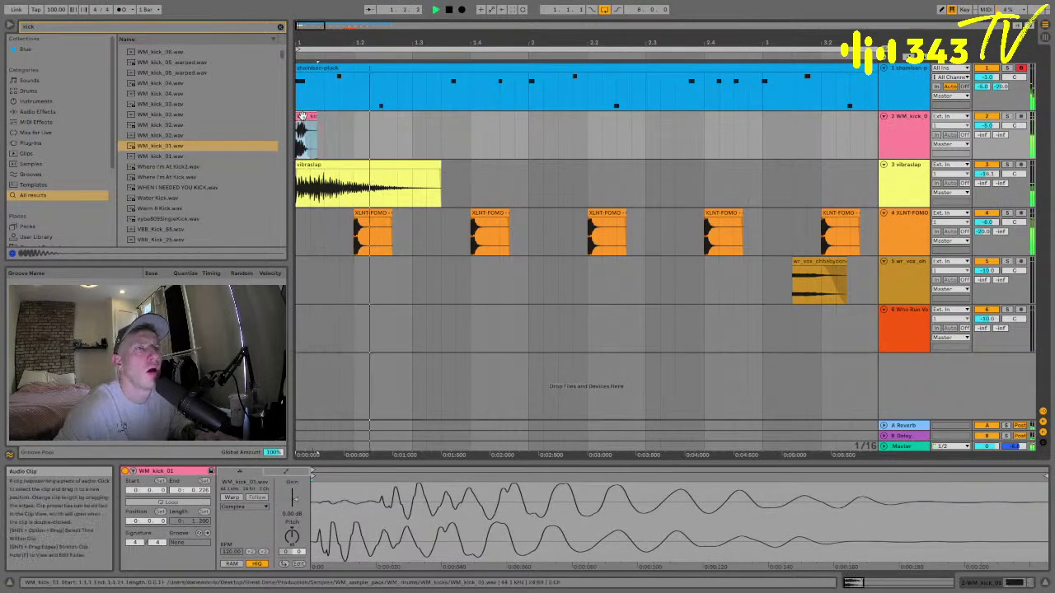
- Insert an audio track below the kick track and copy the kick clip to the start of bar 2
left_click(921, 132)
key("super+t")
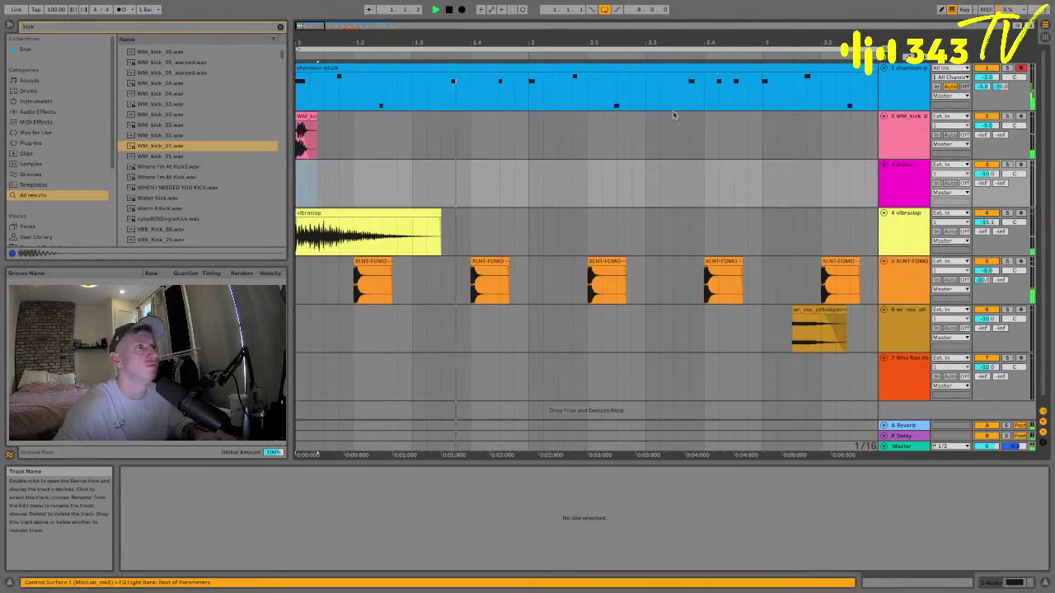
left_click(310, 124)
left_click_drag(311, 124, 543, 124)
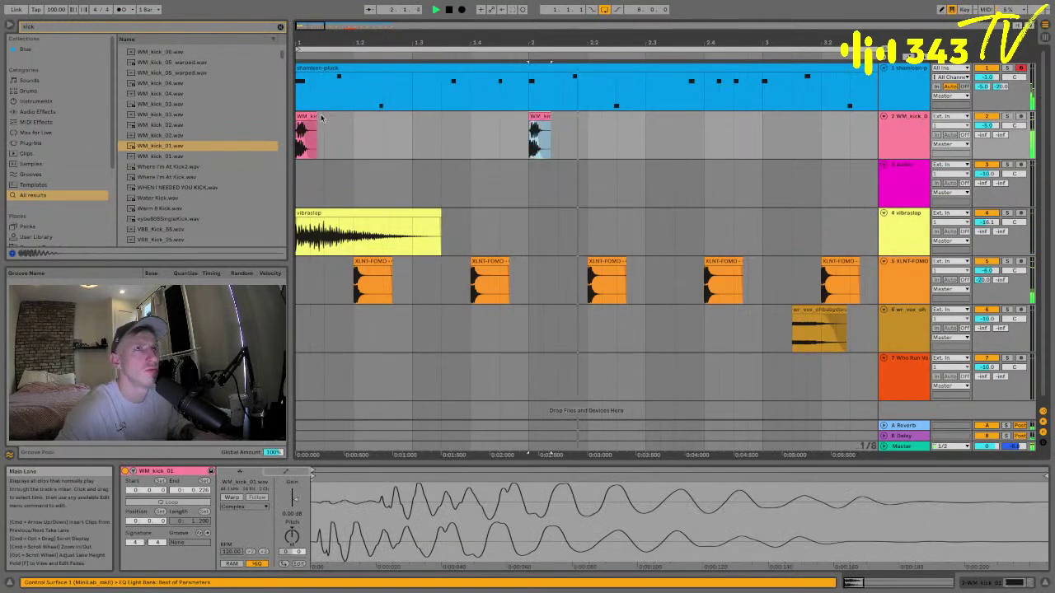
key("super+s")
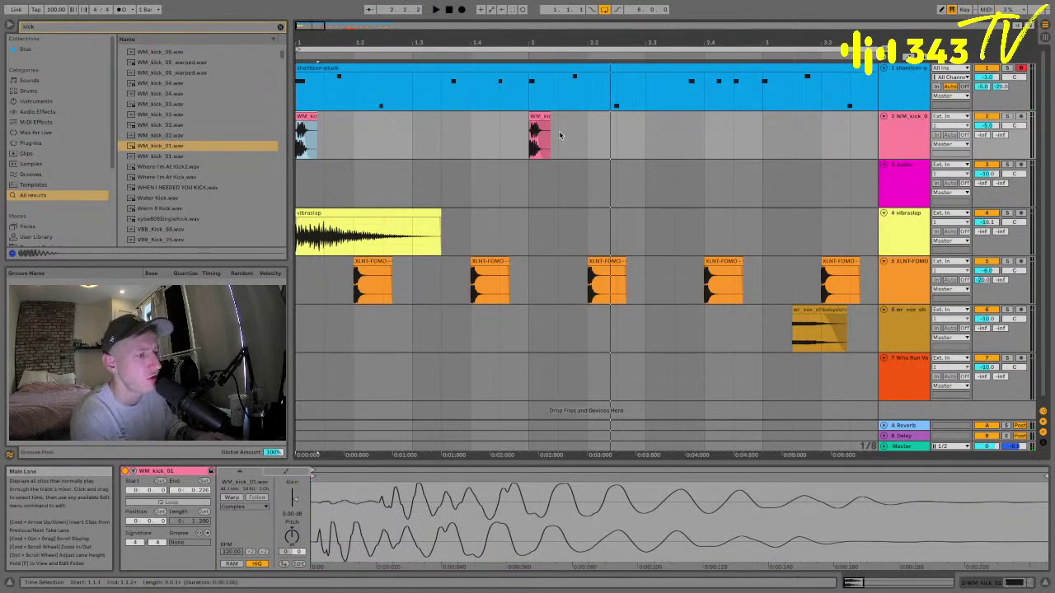
- Reposition the second kick by ear during playback, placing it at 2.1.4 with a finer grid
left_click(540, 126)
left_click_drag(392, 455, 369, 40)
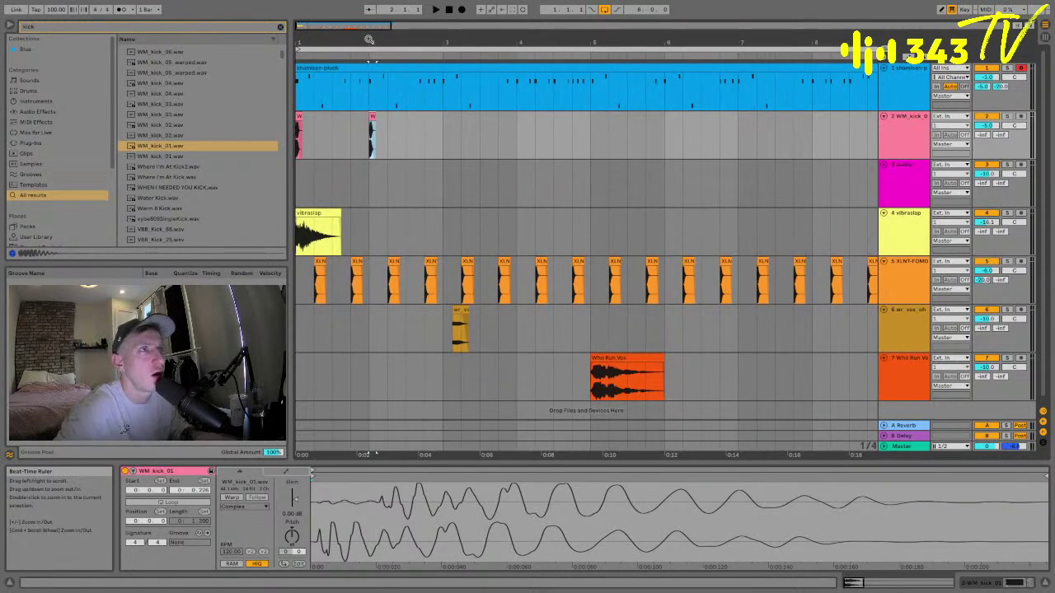
key("space")
left_click(388, 126)
left_click_drag(388, 125, 391, 116)
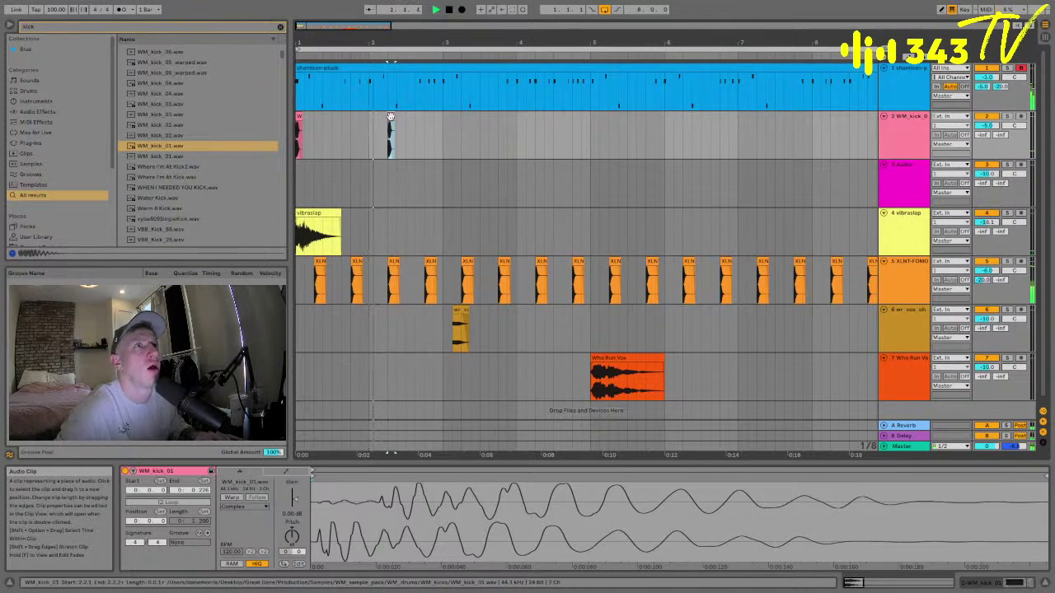
left_click(389, 126)
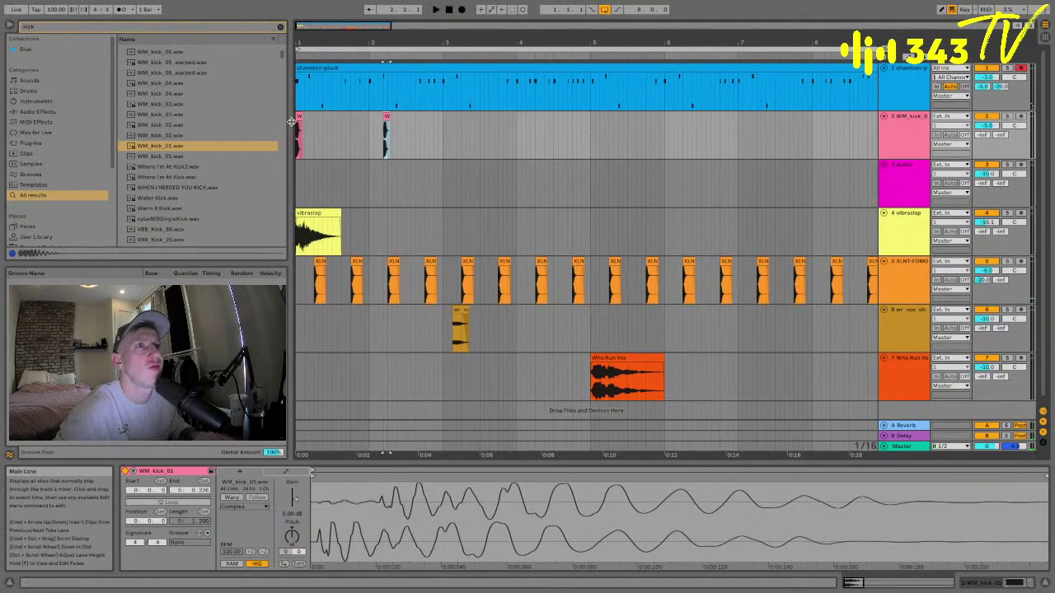
scroll(398, 156, "up", 2)
scroll(398, 157, "left", 2)
left_click_drag(413, 117, 407, 115)
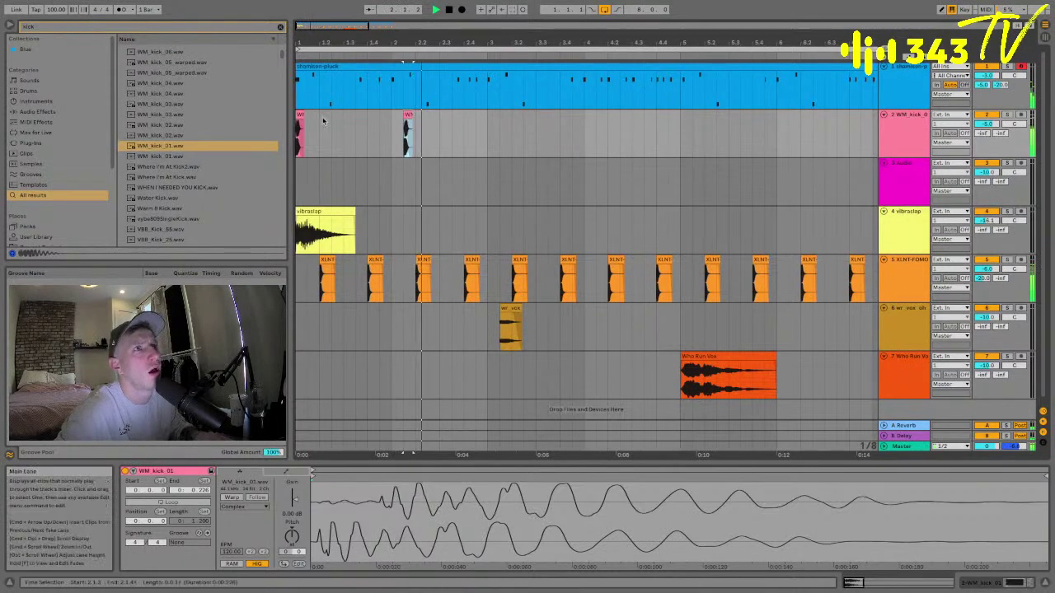
key("super+1")
left_click_drag(409, 116, 415, 116)
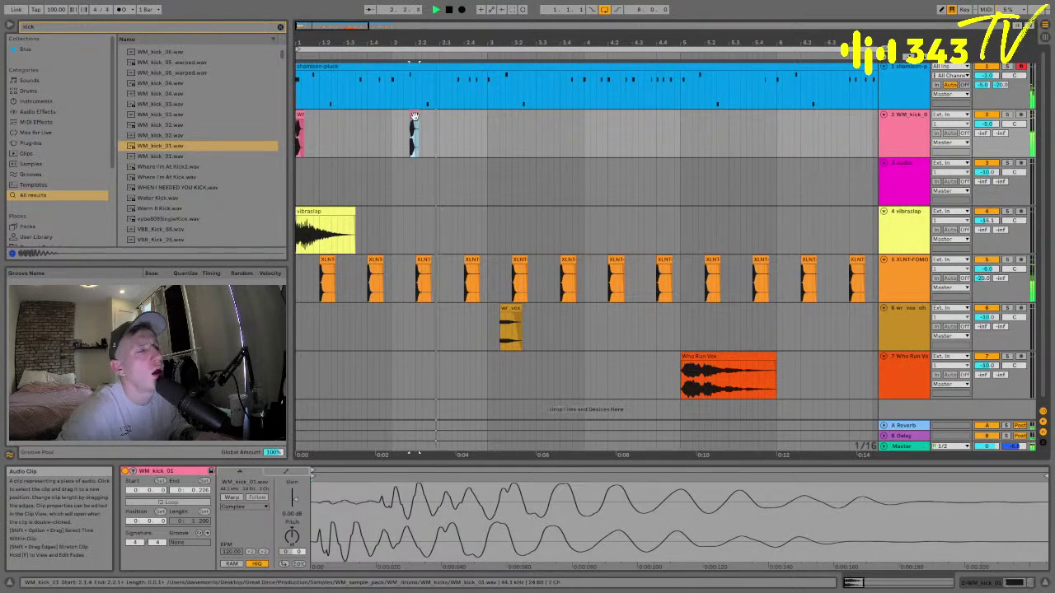
- Copy a third kick to beat 4 of bar 2 and repeat the two-bar kick pattern through bar 8
left_click_drag(414, 116, 300, 124)
key("super+2")
key("super+d")
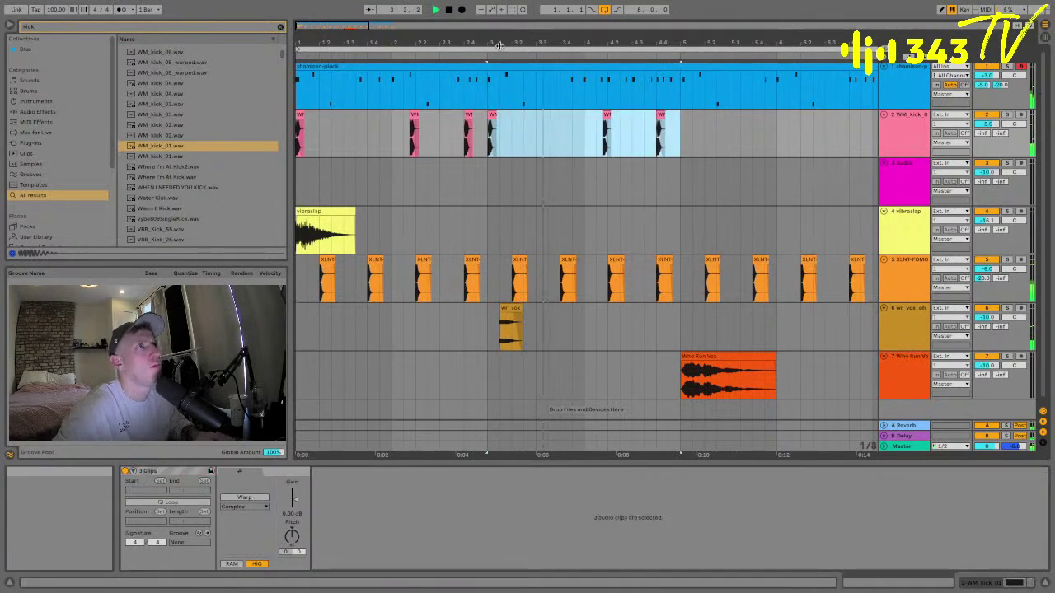
key("minus")
key("minus")
key("minus")
key("super+d")
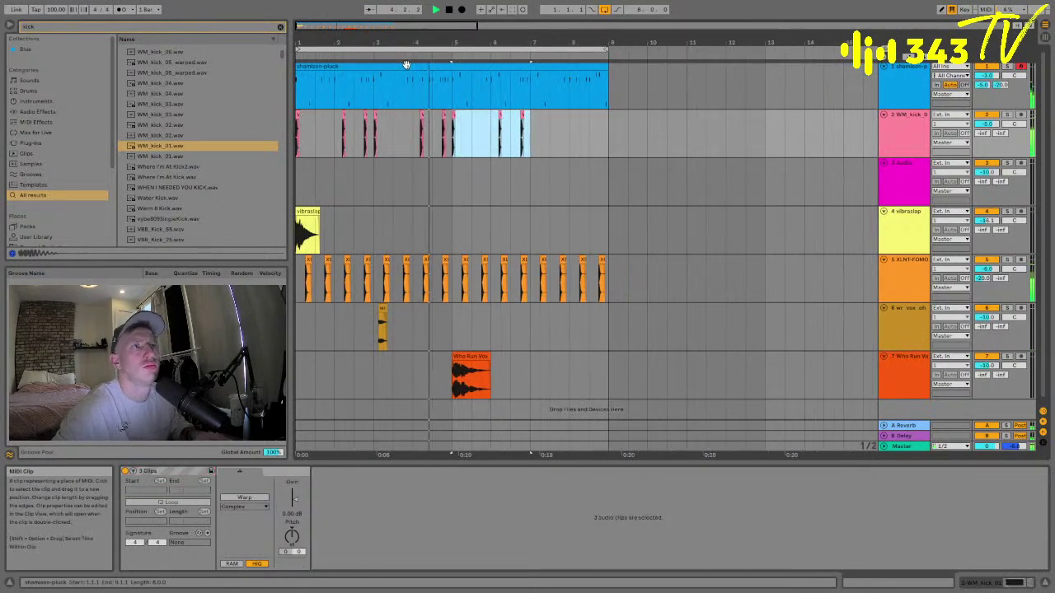
key("super+d")
- Move the last kick of bar 4 to 4.3.4 while playing that section
left_click(419, 41)
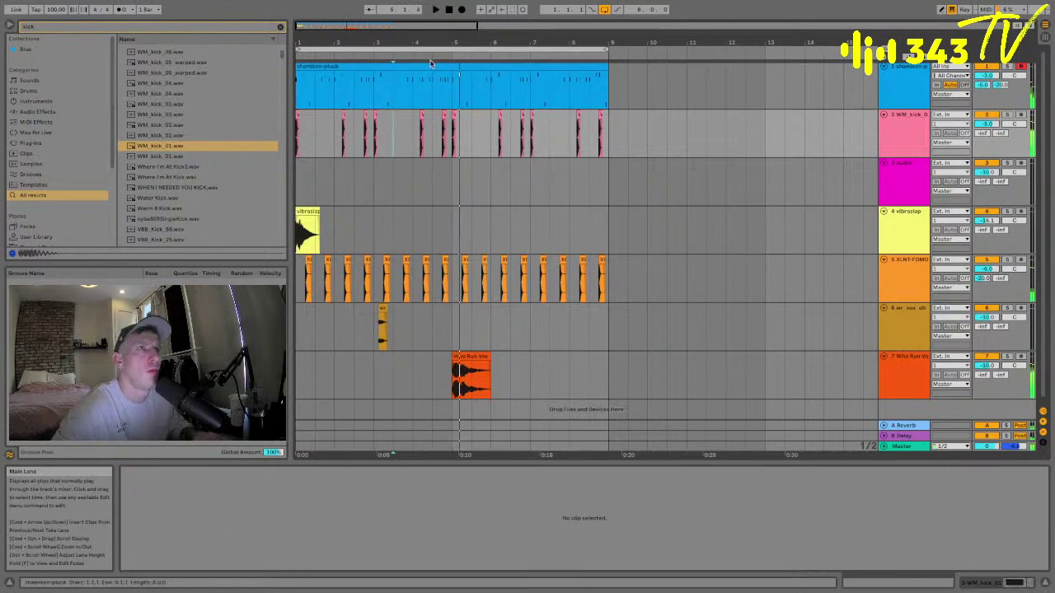
mouse_move(419, 40)
left_mouse_down()
mouse_move(448, 124)
mouse_move(463, 116)
left_mouse_up()
left_click(442, 126)
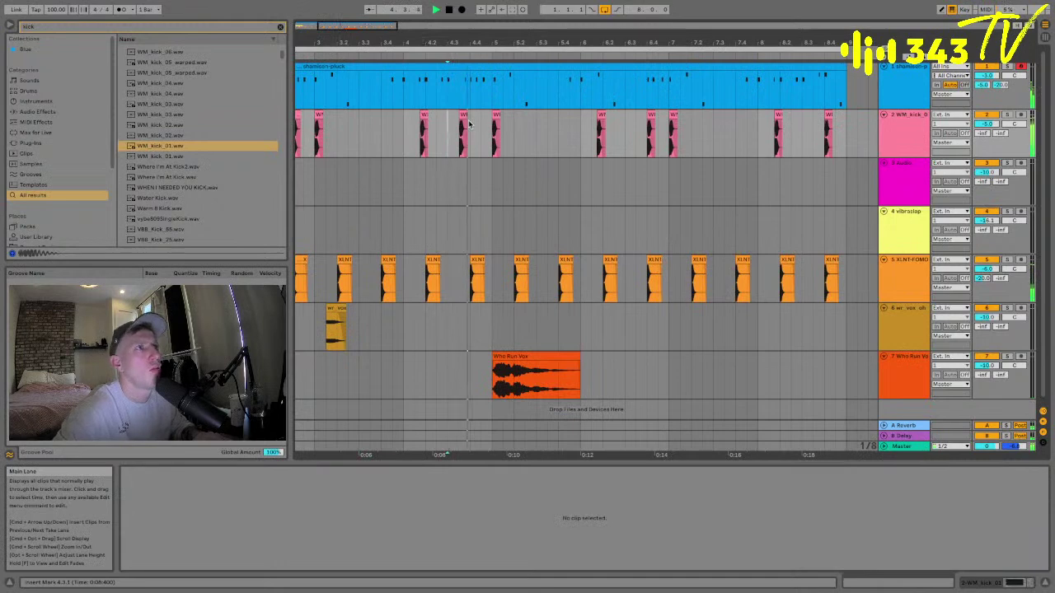
left_click(425, 128)
left_click(411, 128)
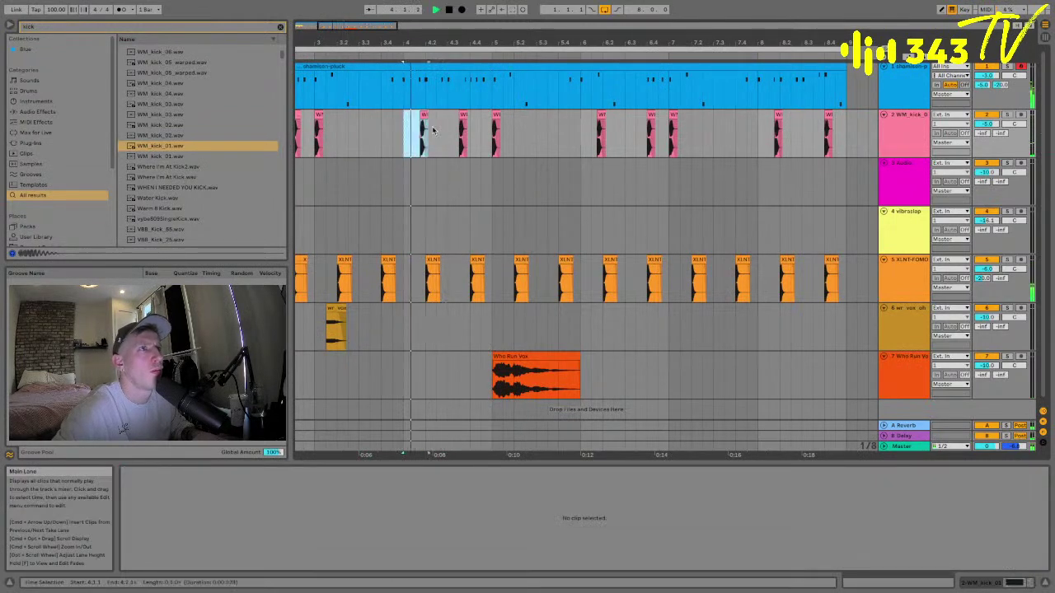
left_click(423, 127)
left_click_drag(463, 128, 468, 128)
left_click(462, 127)
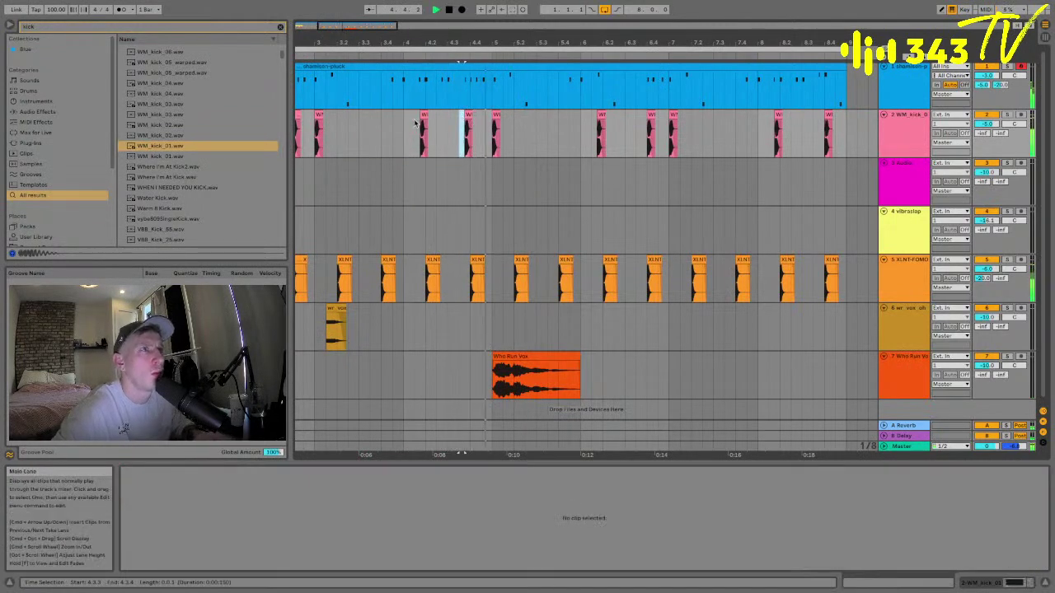
left_click(467, 119)
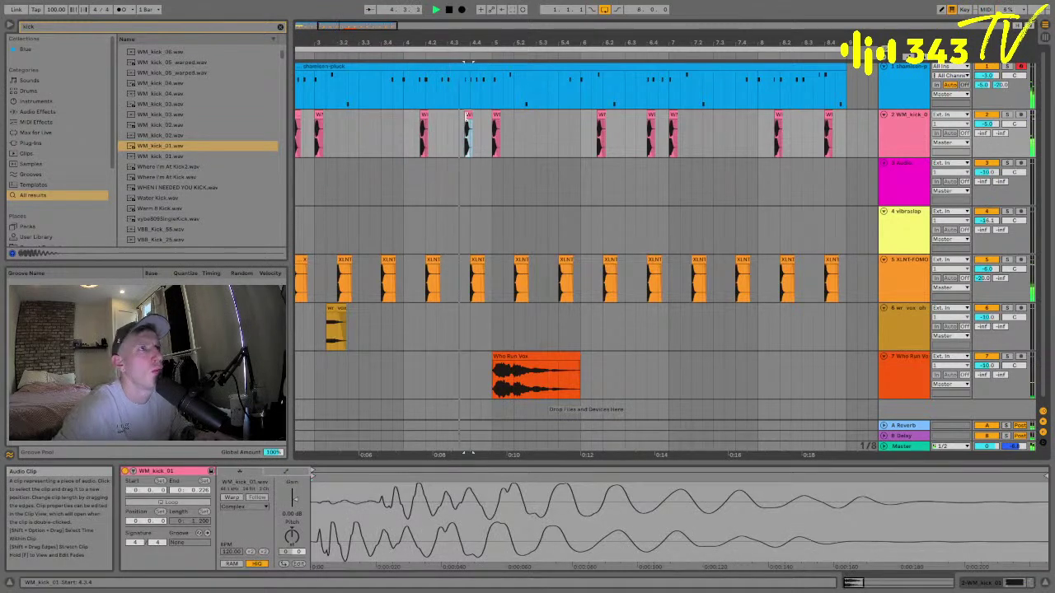
- Copy the kick at 4.3.4 to 4.4.3 and replay the transition into bar 5
left_click_drag(468, 131, 484, 132)
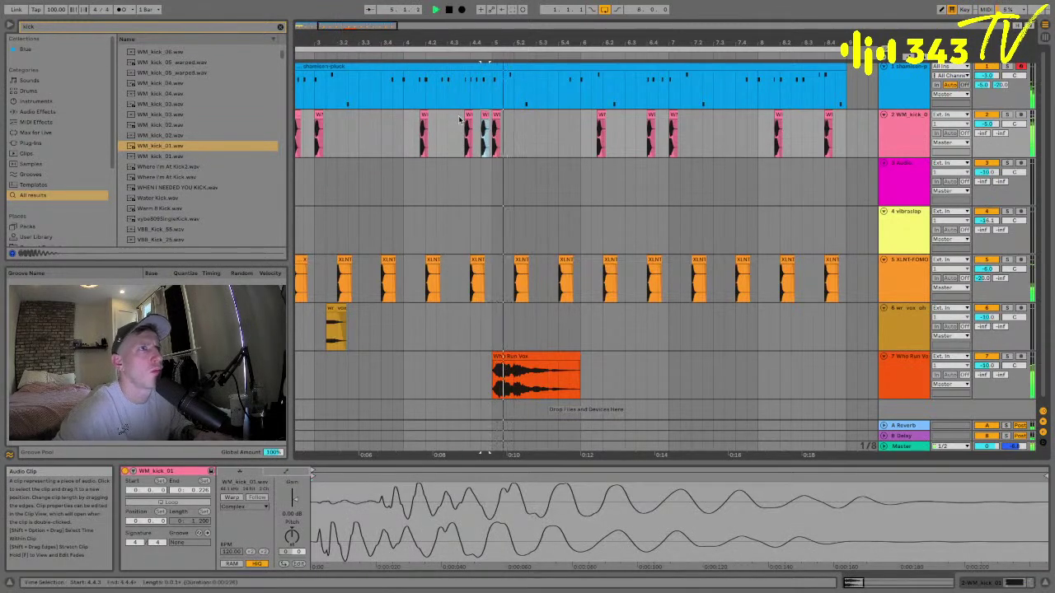
left_click(460, 131)
left_click(480, 122)
- Trim the Who Run Vox clip to end around the middle of bar 5 and lower its track's volume
left_click(518, 371)
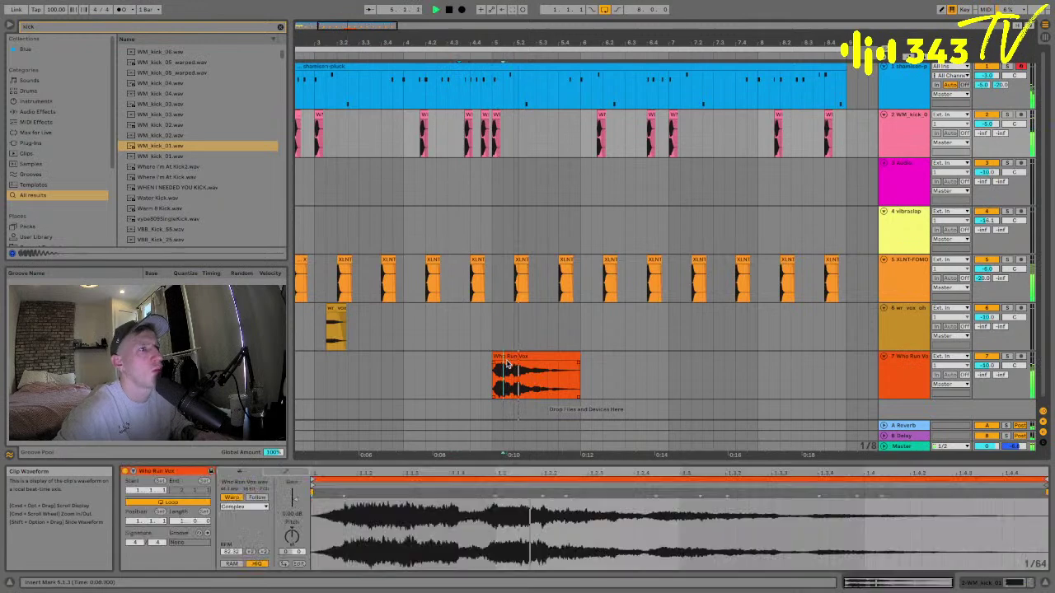
left_click_drag(579, 367, 517, 366)
key("space")
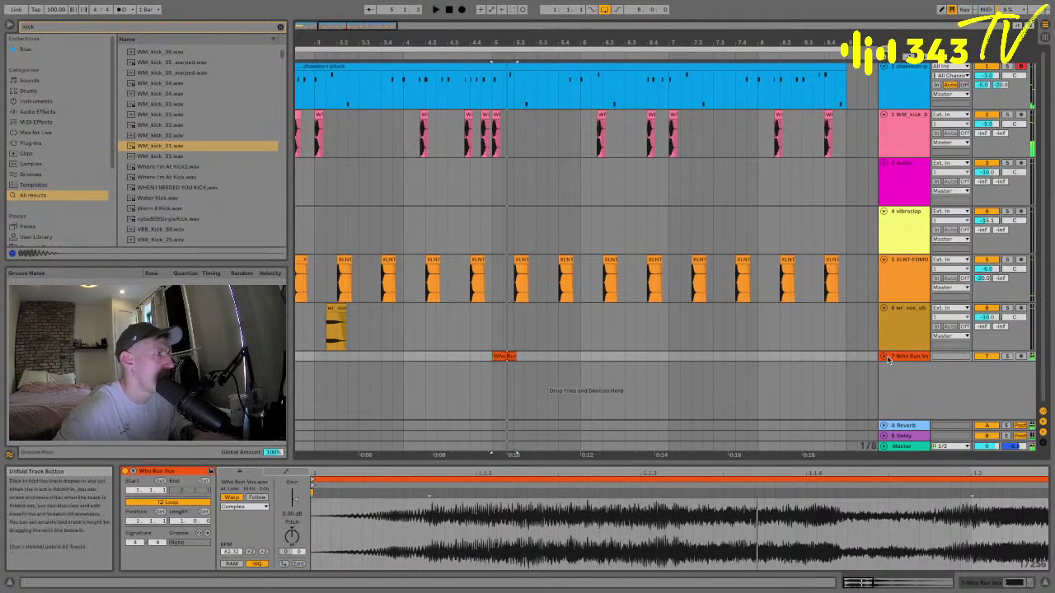
left_click(1003, 375)
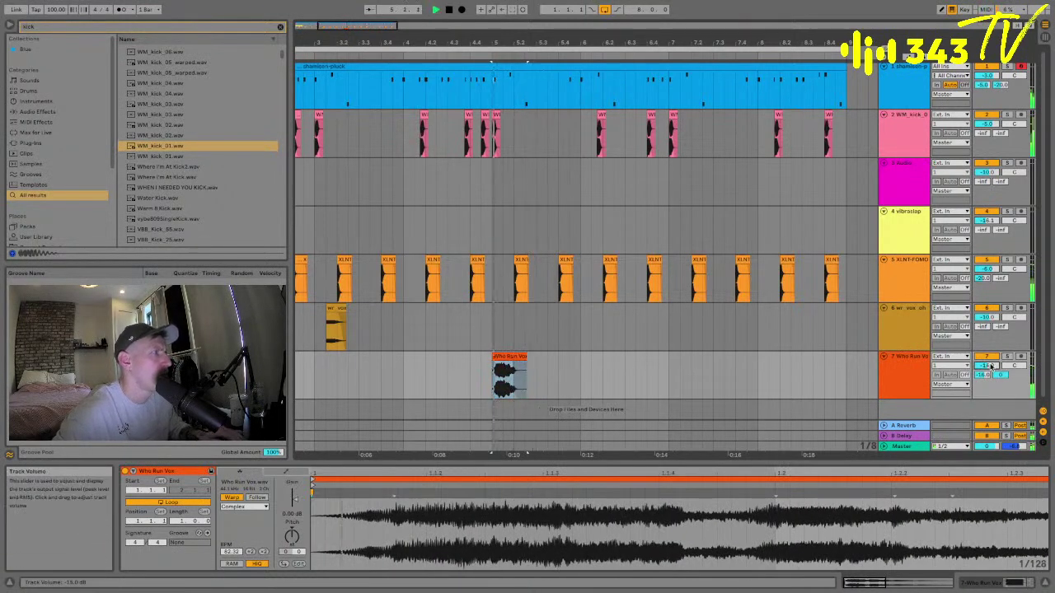
left_click_drag(1001, 373, 1001, 379)
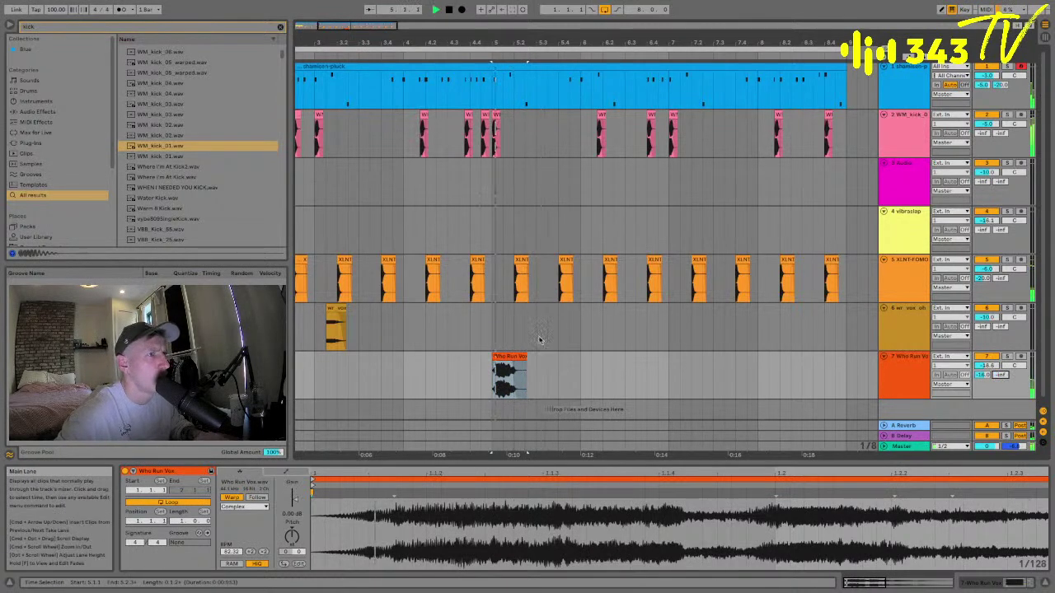
left_click(535, 369)
key("space")
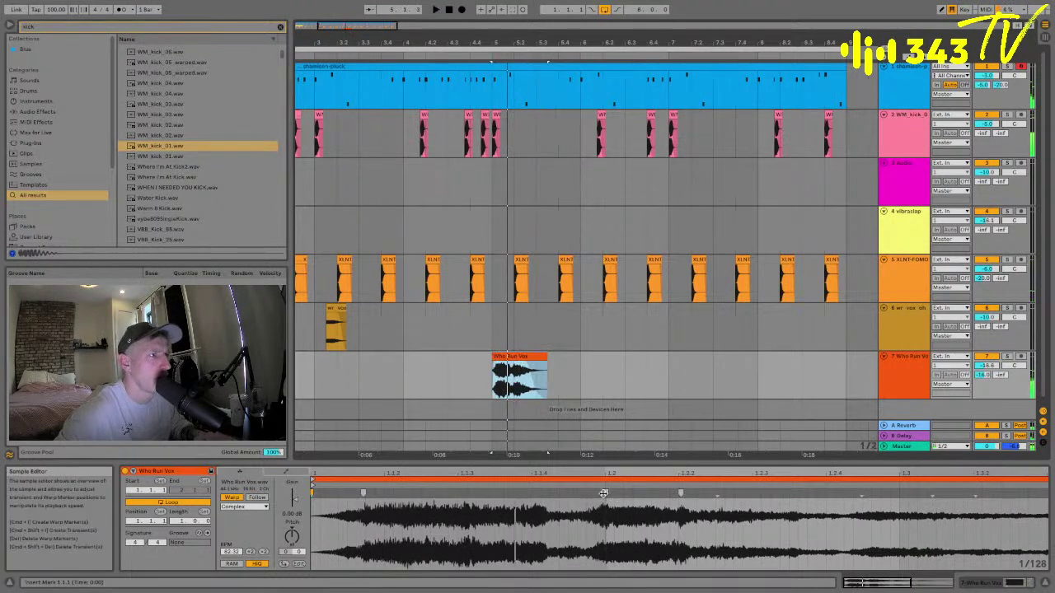
- Shift the second vocal hit in Who Run Vox later with a warp marker and fade out the clip portion after 5.2.1
left_click_drag(605, 493, 650, 492)
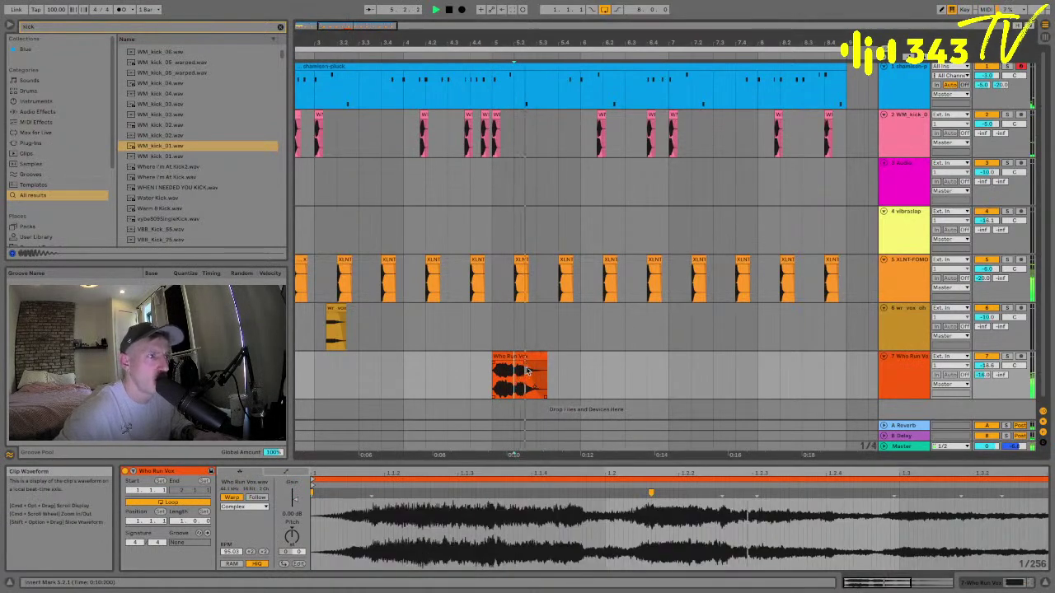
left_click_drag(521, 372, 546, 385)
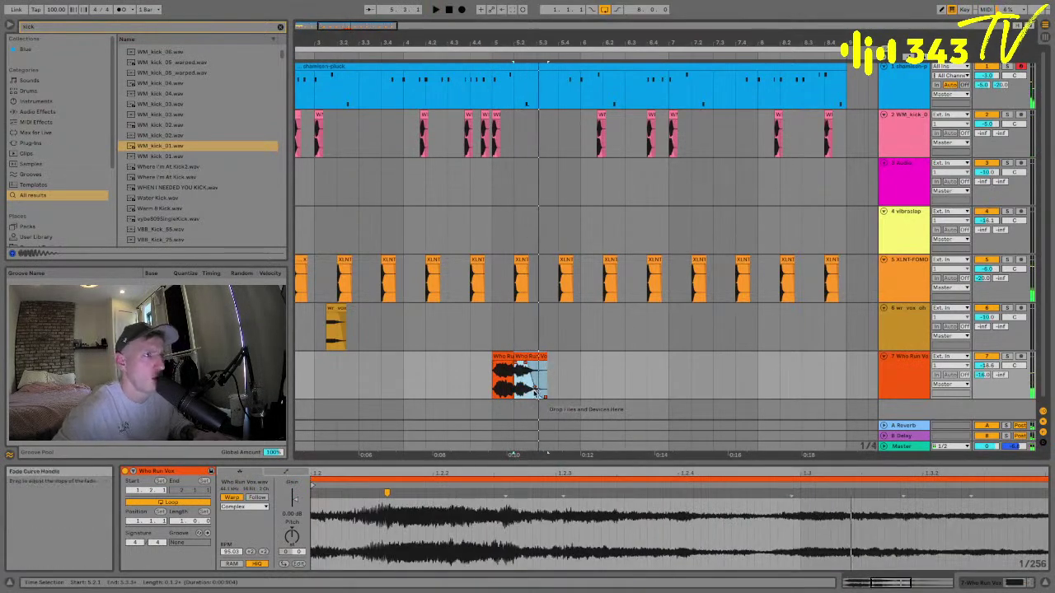
- Consolidate the faded vocal hit at 5.2 in Who Run Vox and duplicate it on every beat up to bar 7
left_click(535, 387)
left_click(523, 358)
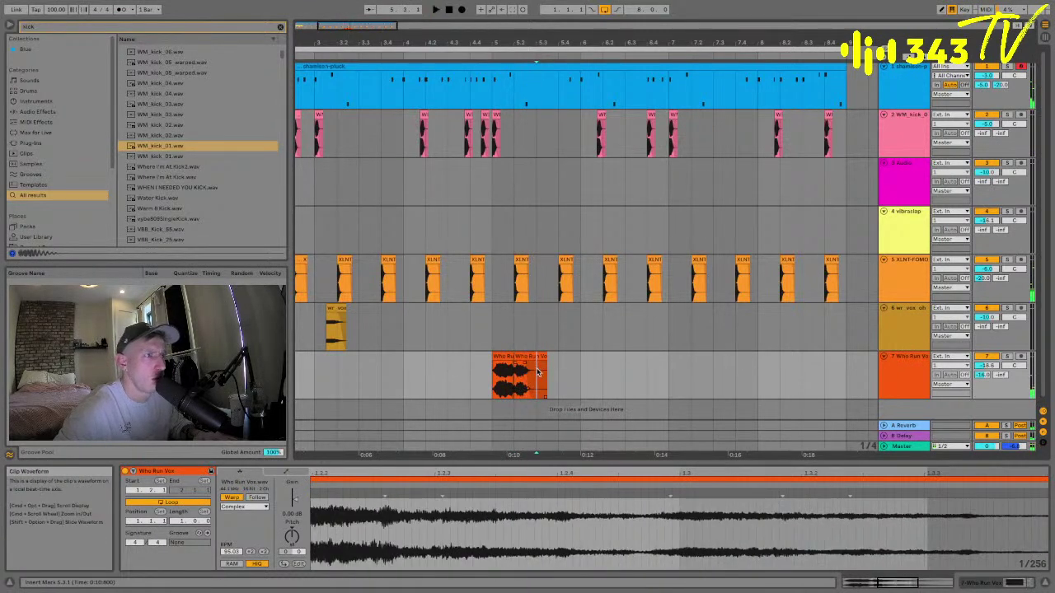
key("ctrl+j")
key("ctrl+z")
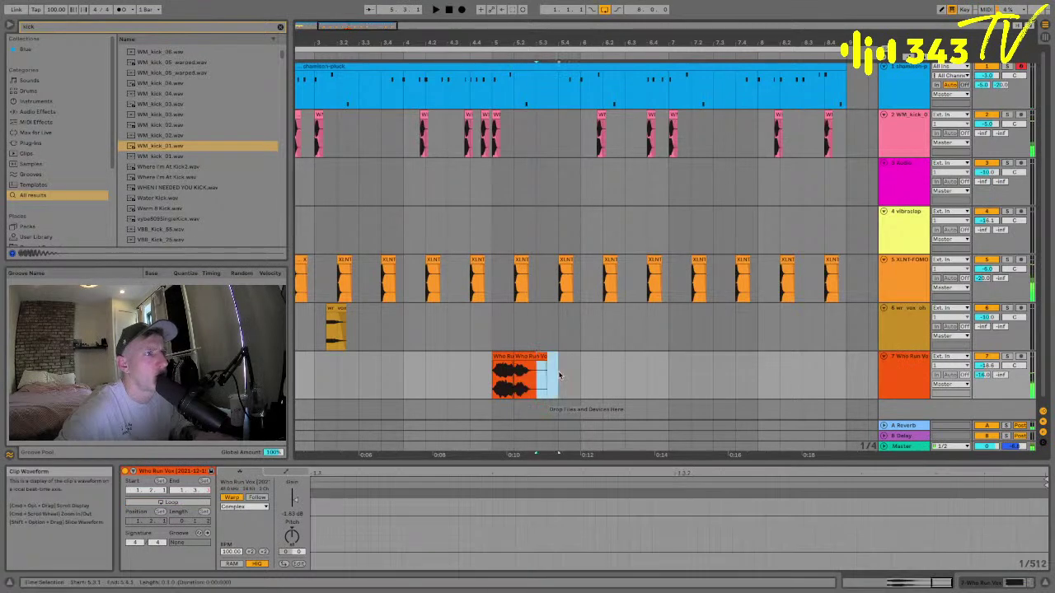
key("ctrl+d")
key("ctrl+d")
key("ctrl+d")
key("ctrl+d")
key("ctrl+d")
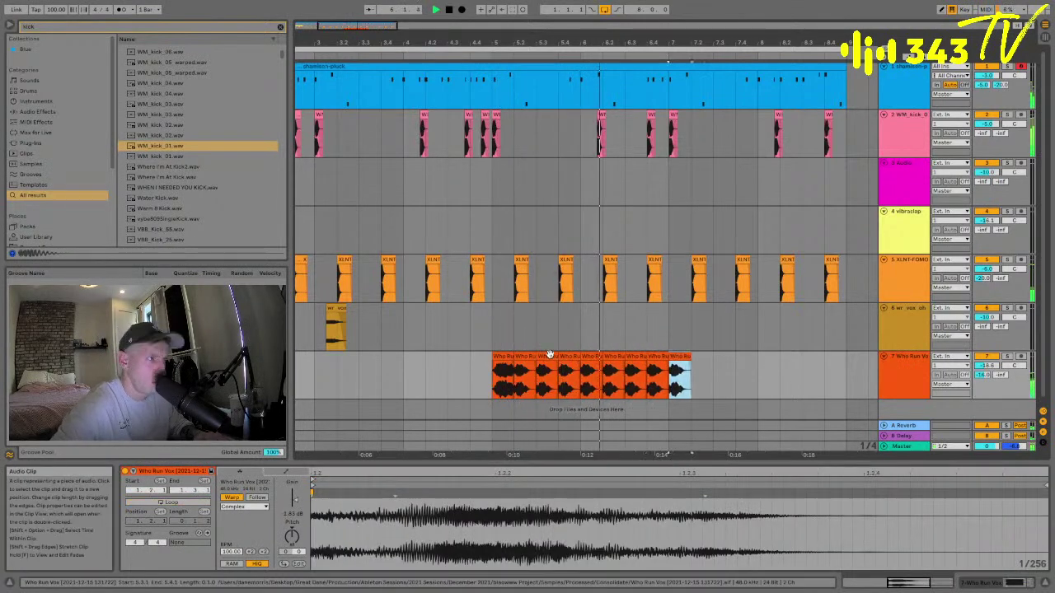
left_click(549, 356, "shift")
- Consolidate the repeated vocal hits from 5.2.1 to 7.1.1 into a single clip
left_click(528, 371)
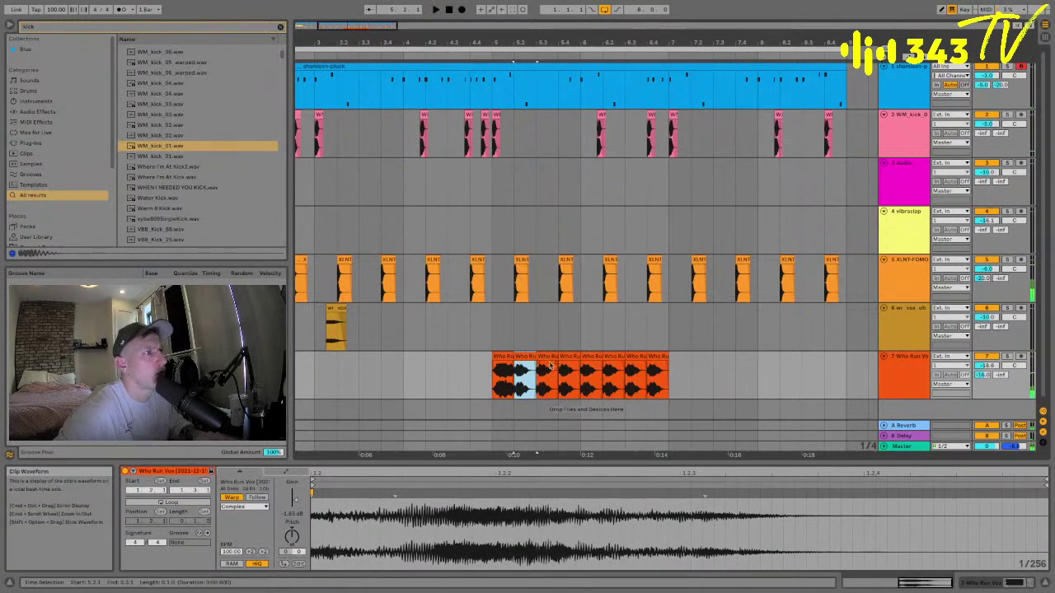
left_click(659, 368, "shift")
key("super+j")
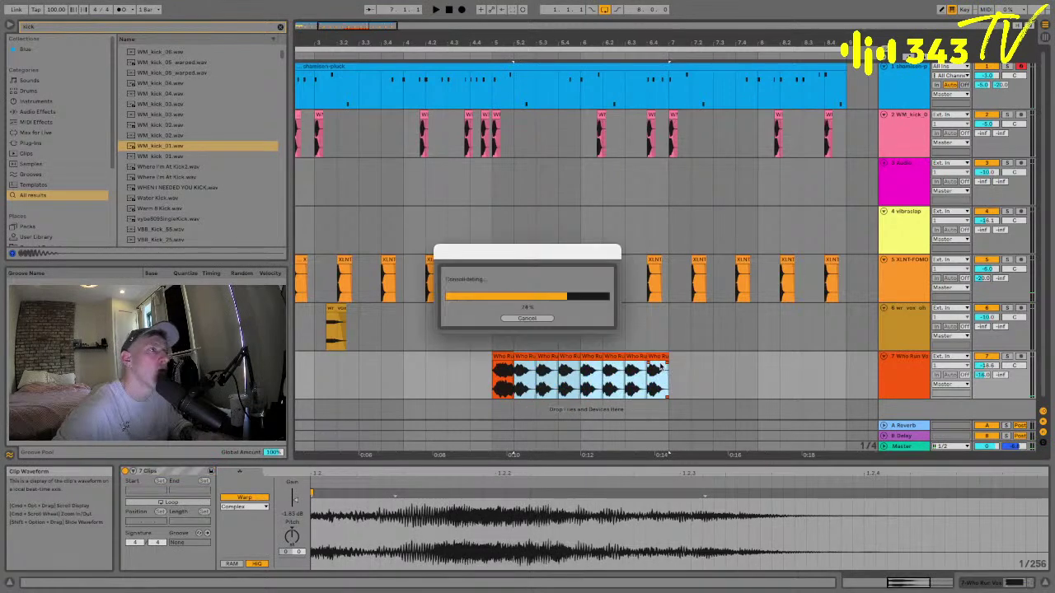
- Draw a curved clip gain envelope on the consolidated vocal, fading from full level at its start to silence at its end, and play it
left_click(243, 507)
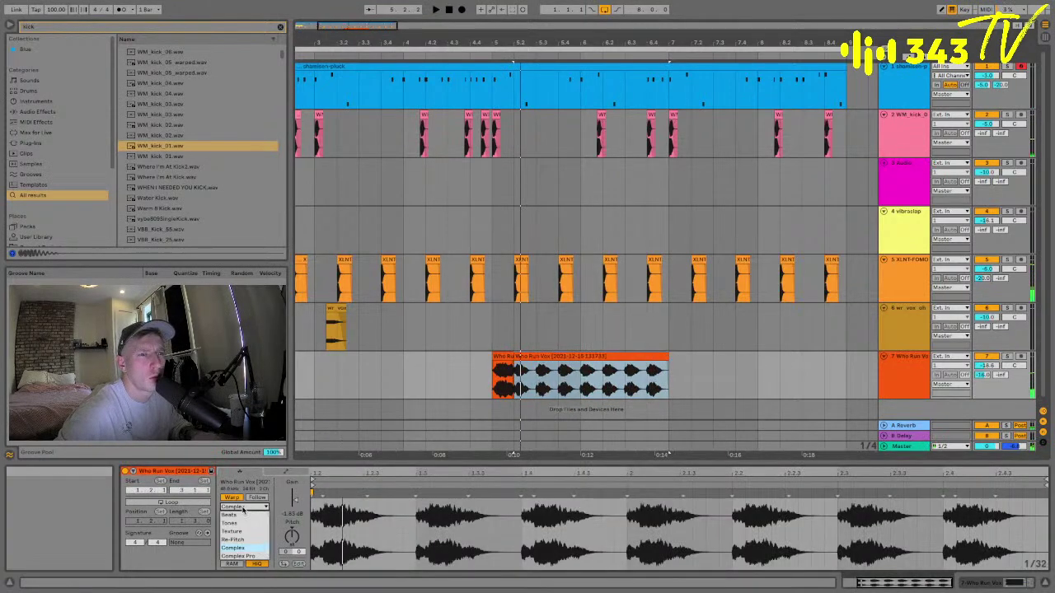
left_click(243, 507)
left_click(286, 471)
left_click(239, 492)
left_click(252, 498)
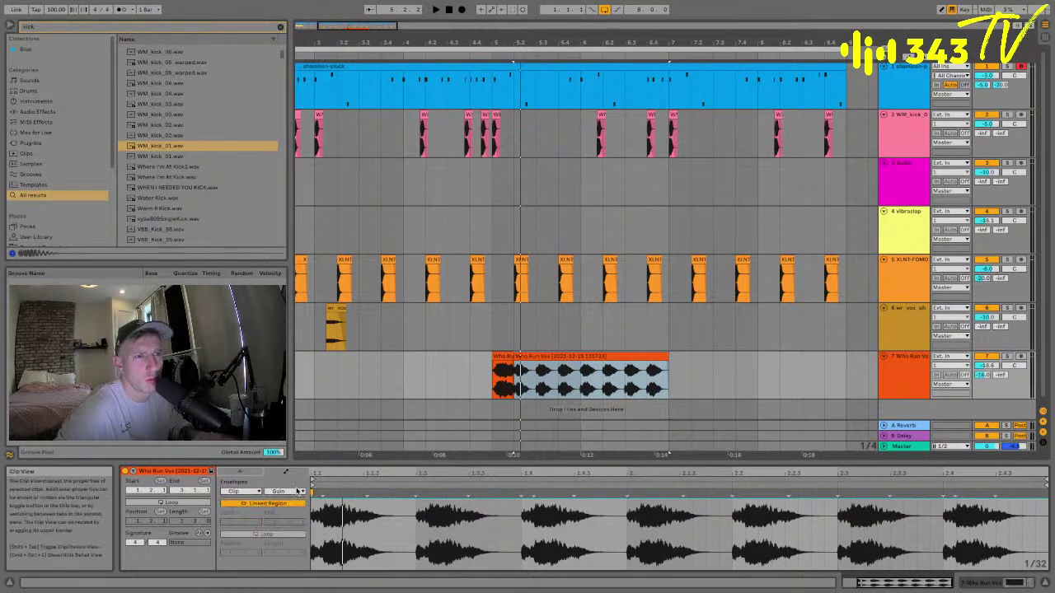
left_click_drag(428, 466, 432, 225)
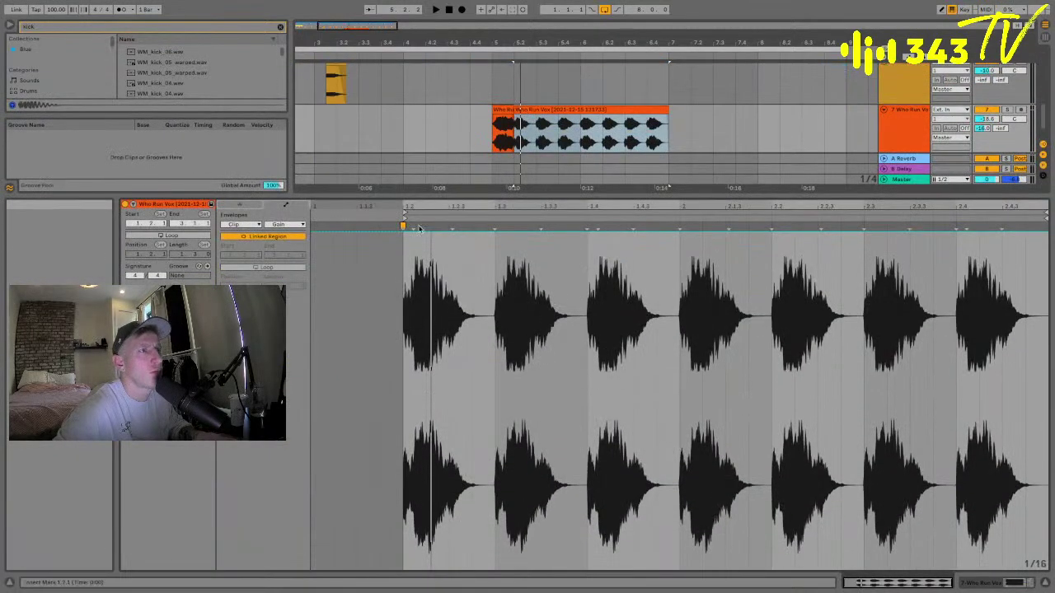
left_click_drag(948, 234, 960, 564)
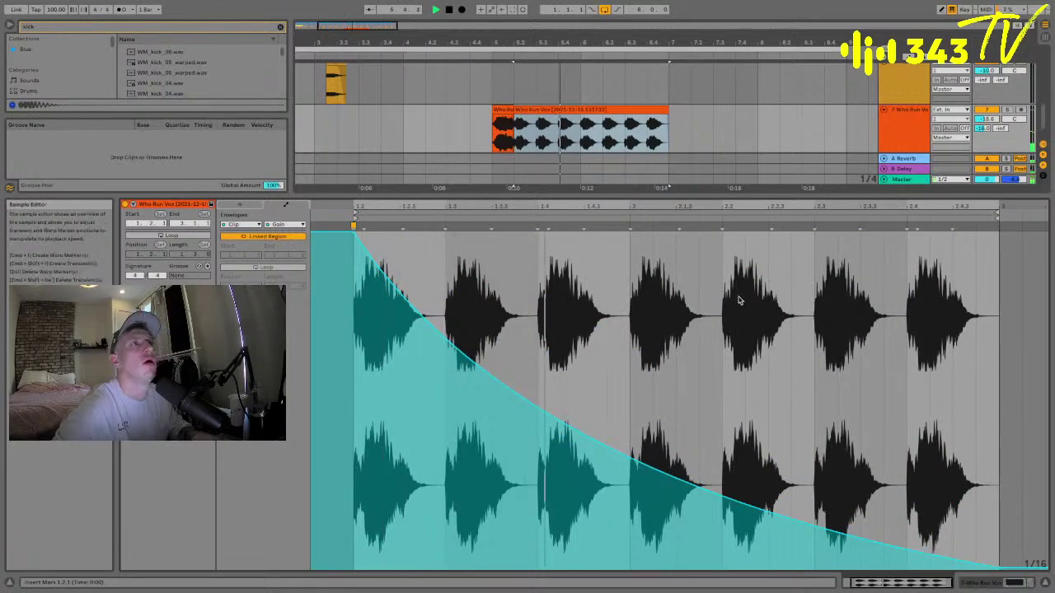
left_click(502, 140)
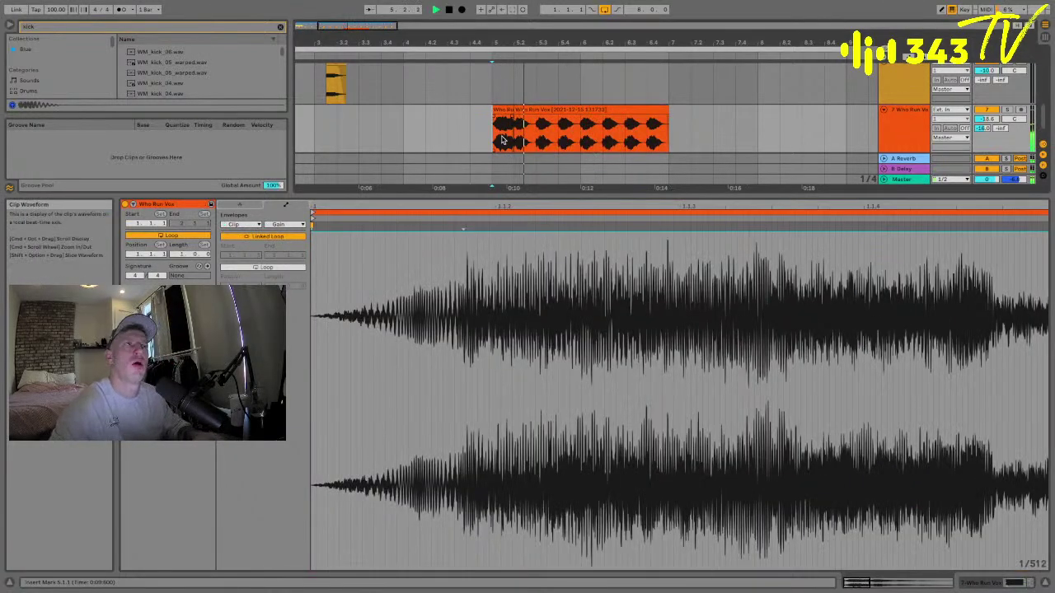
- Shift the gain fade's starting point to the tail of the first vocal hit at full level and replay from bar 5
left_click_drag(514, 132, 668, 132)
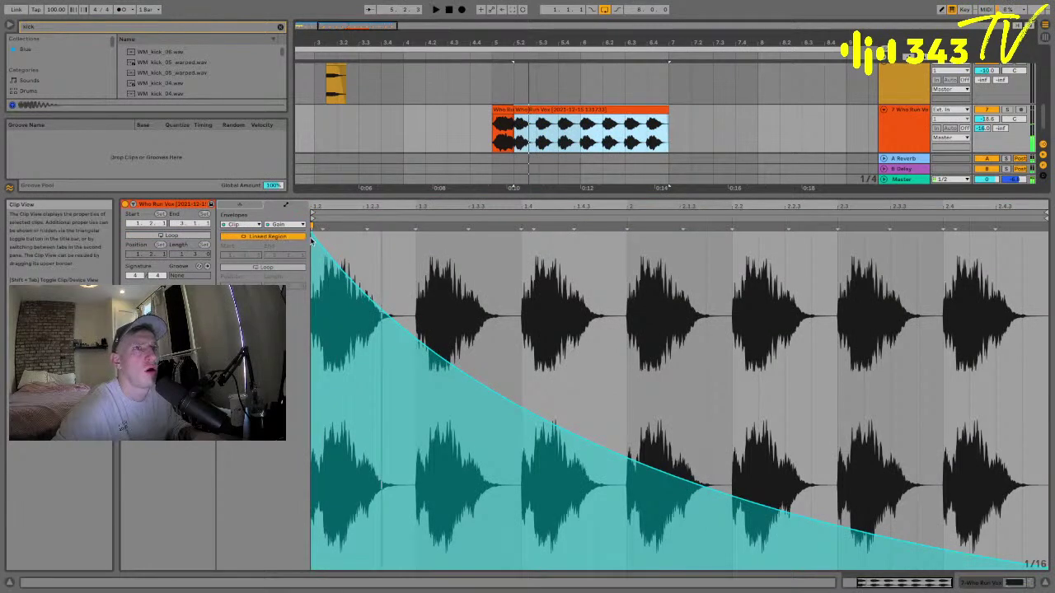
left_click_drag(311, 234, 385, 235)
key("space")
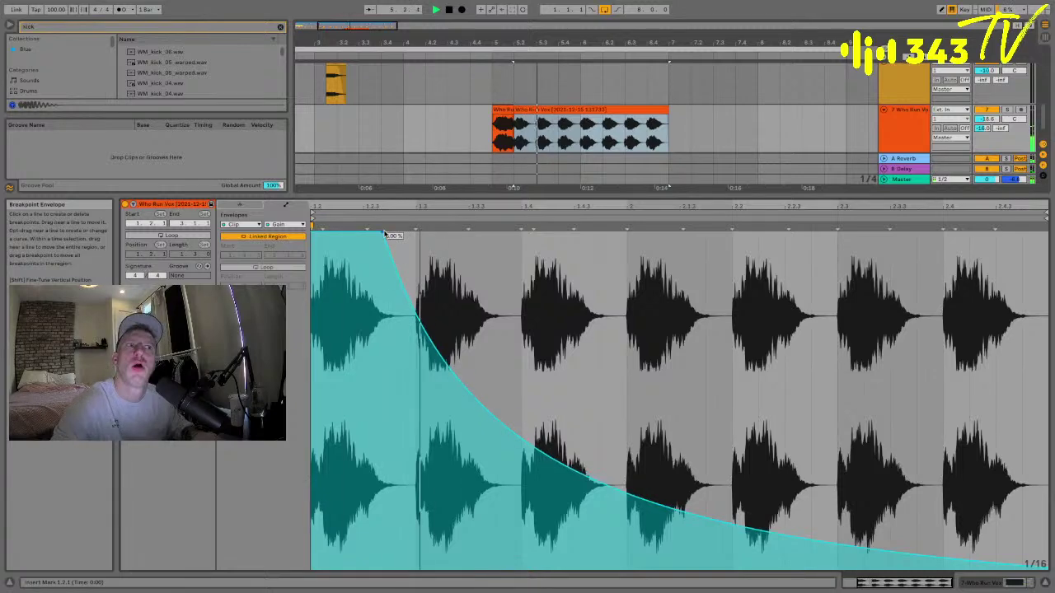
left_click(501, 125)
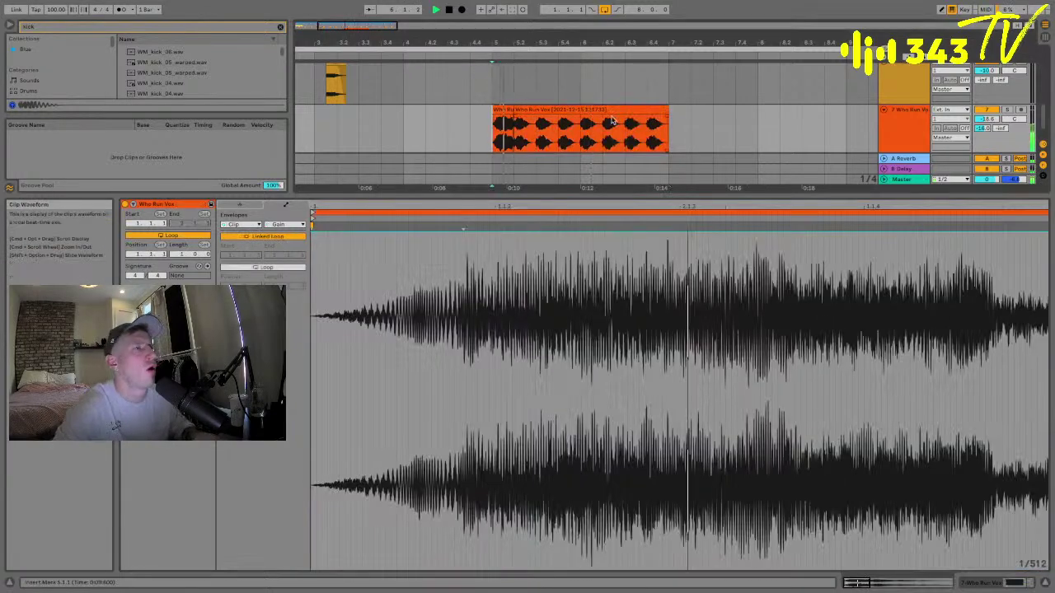
- Automate the Who Run Vox track's B-Delay send to curve up to 0 dB between 5.1 and 5.2, and play it
left_click(603, 107)
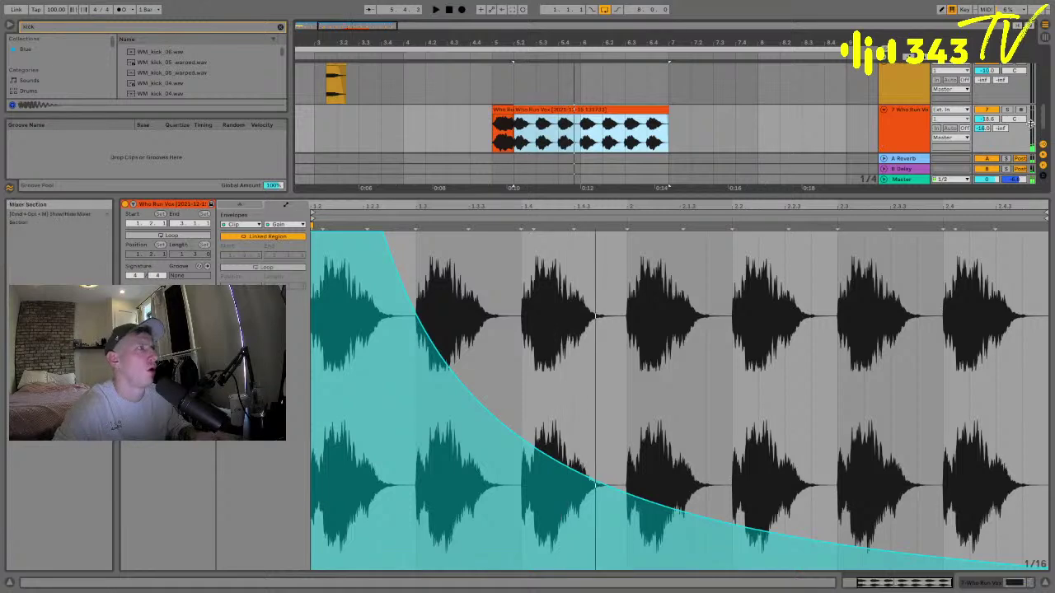
left_click(986, 168)
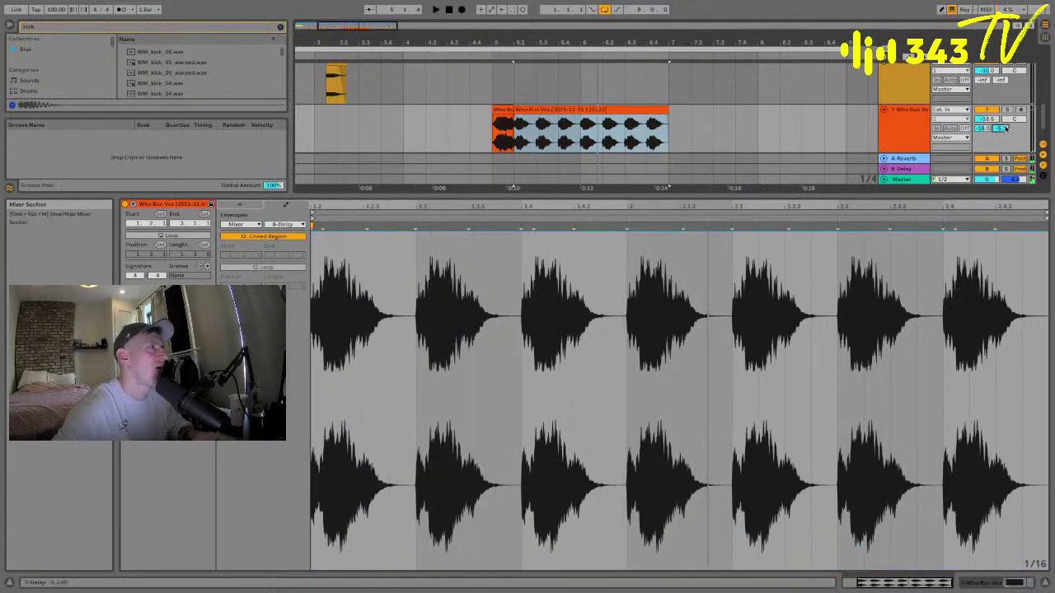
left_click(952, 9)
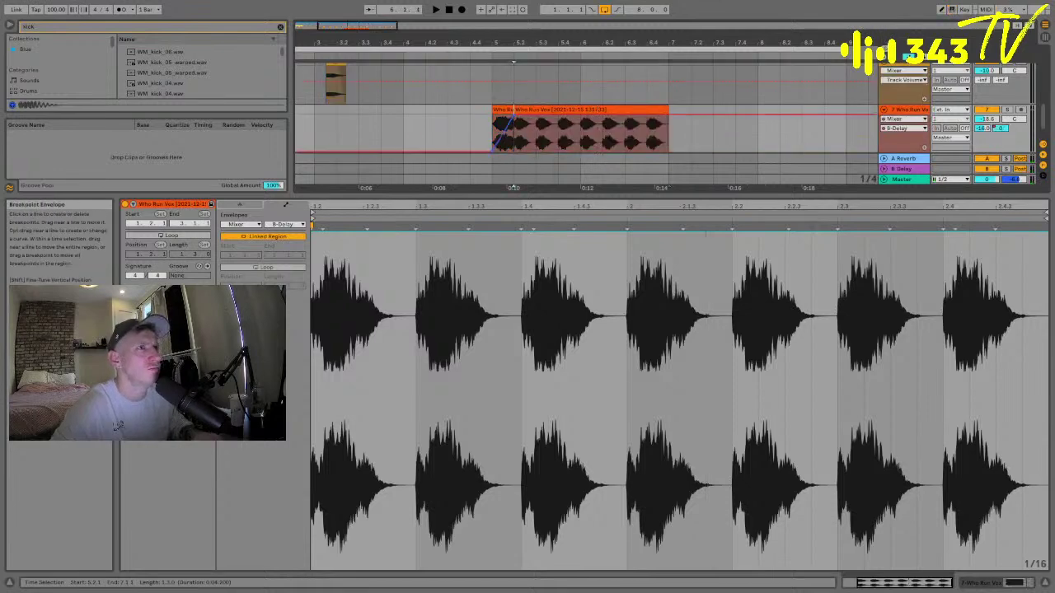
left_click(505, 143)
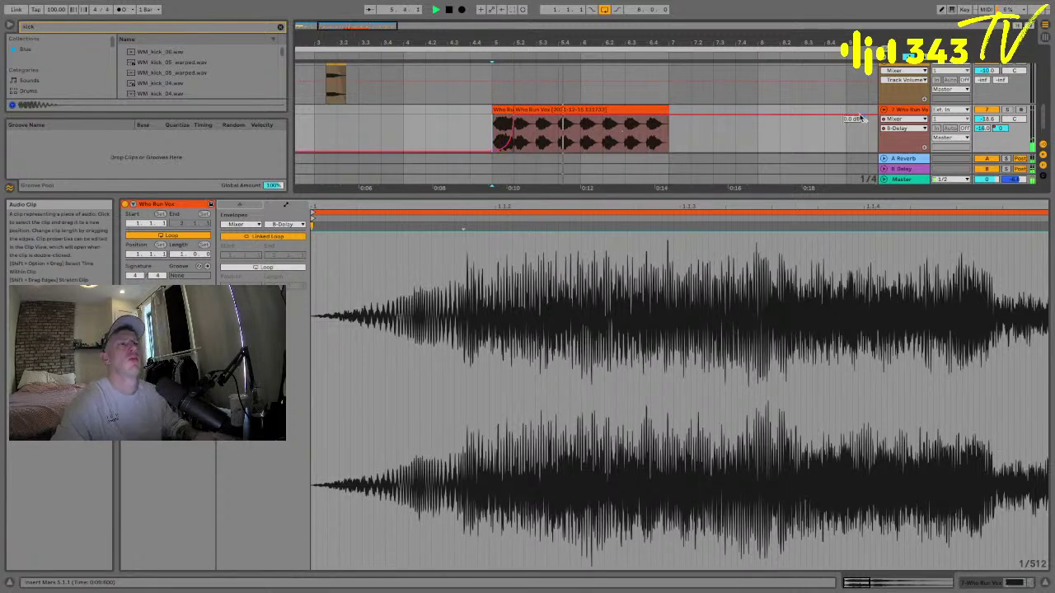
- Hide the automation, fold the Who Run Vox track and close the clip details to show the whole arrangement
left_click(989, 120)
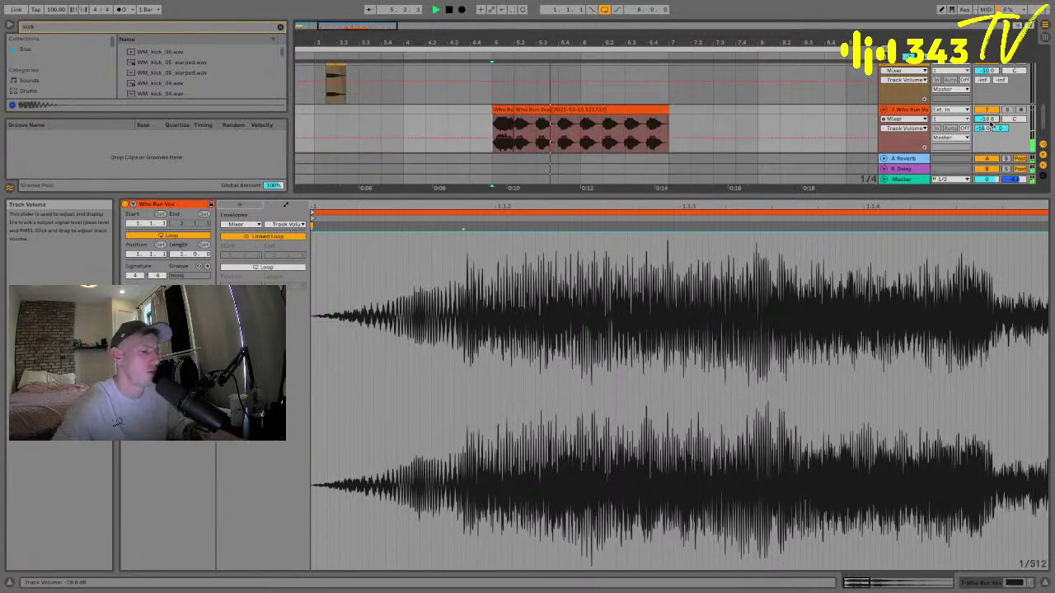
left_click(902, 83)
left_click(883, 109)
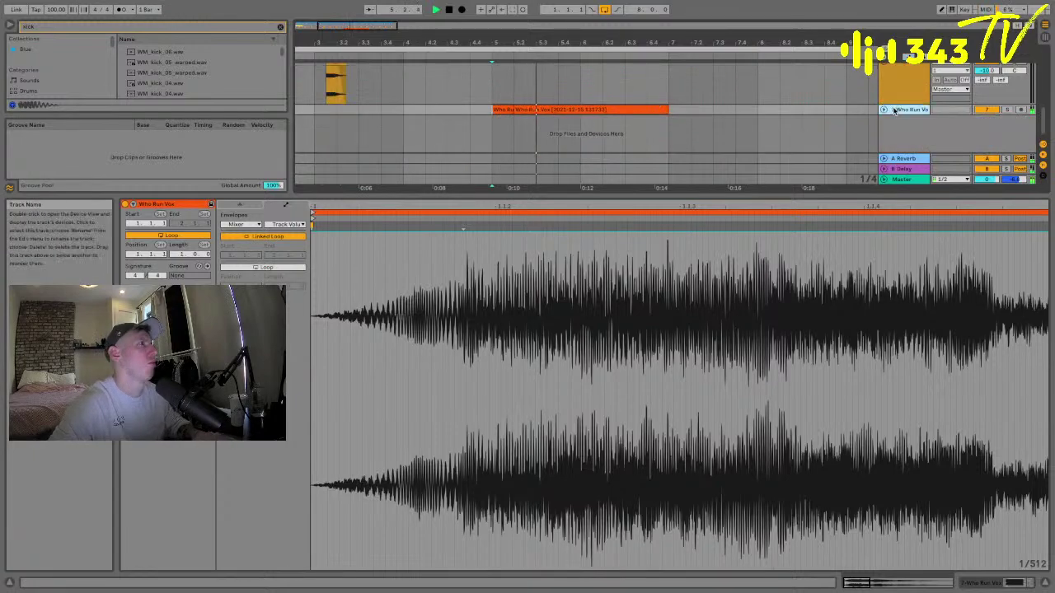
left_click_drag(477, 198, 609, 569)
left_click(597, 358)
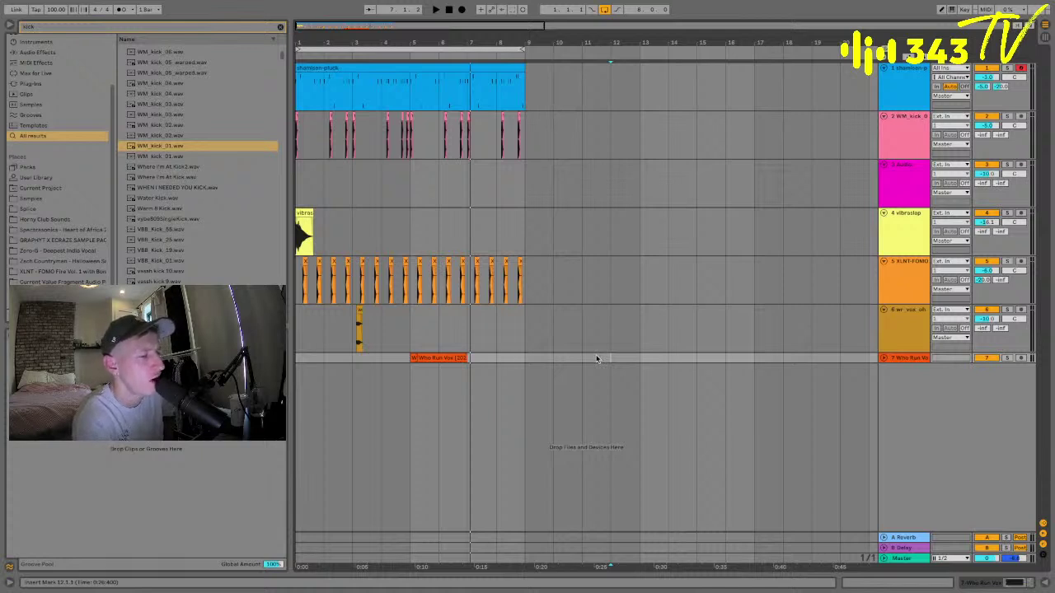
- Play the beat from the start and insert a new audio track directly below the kick track
left_click(306, 212)
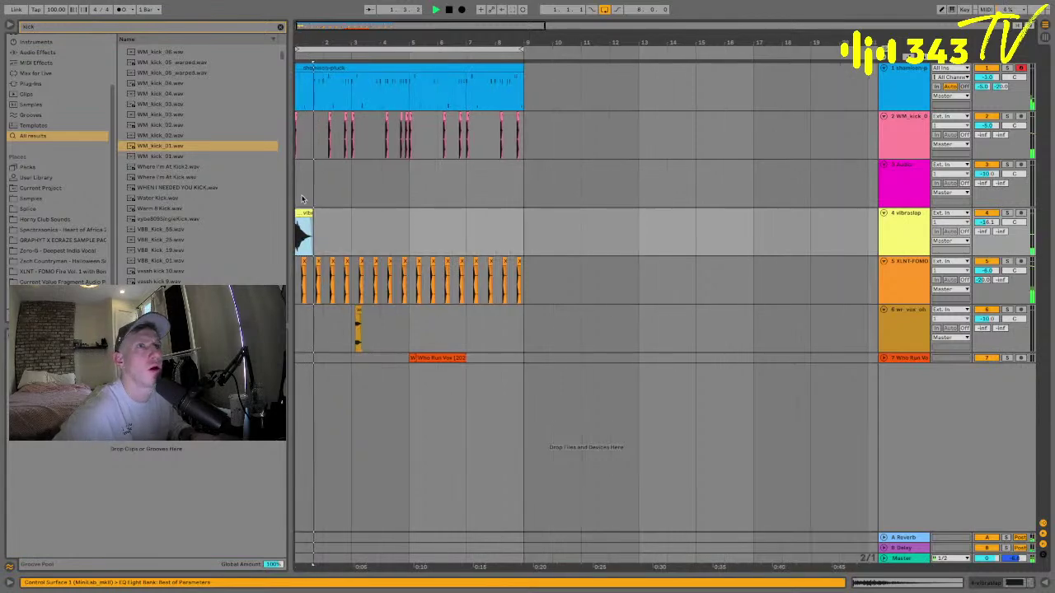
key("Up")
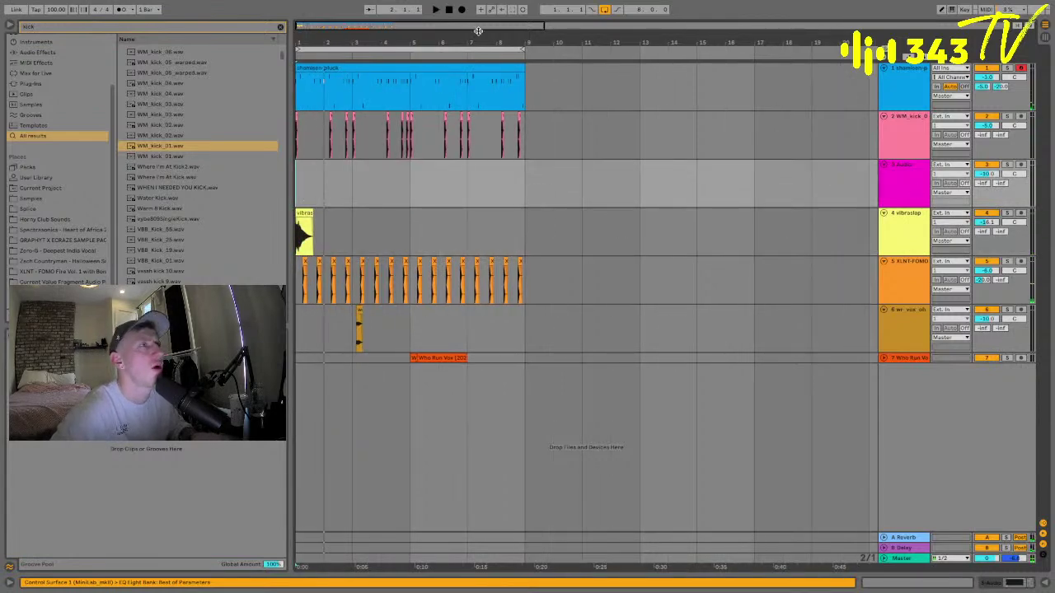
left_click_drag(303, 44, 307, 90)
key("ctrl+t")
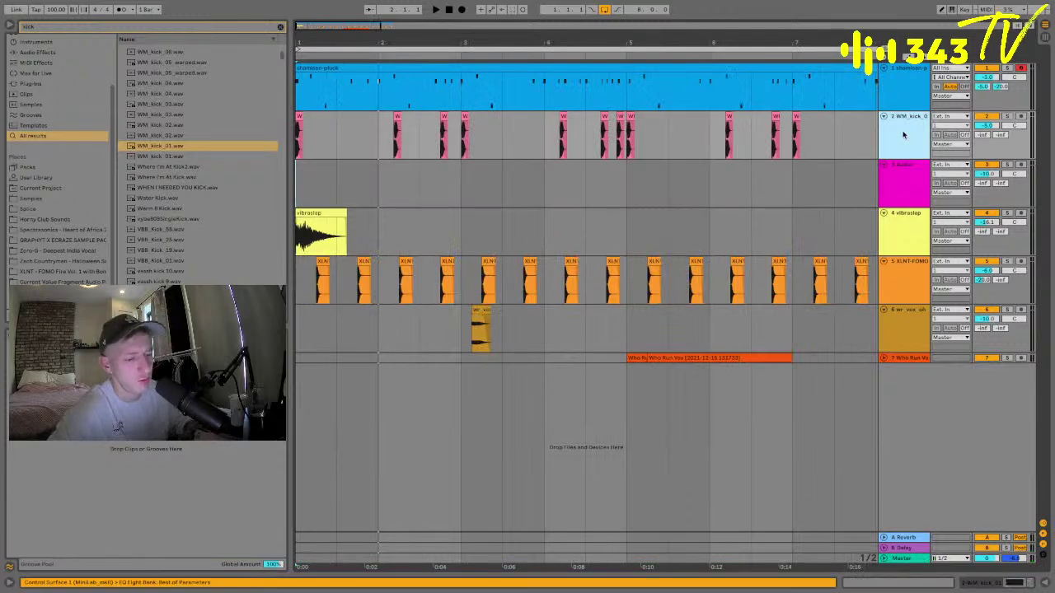
- Search the sample library for 808 and audition results down the list to RICH white 808.wav
key("ctrl+f")
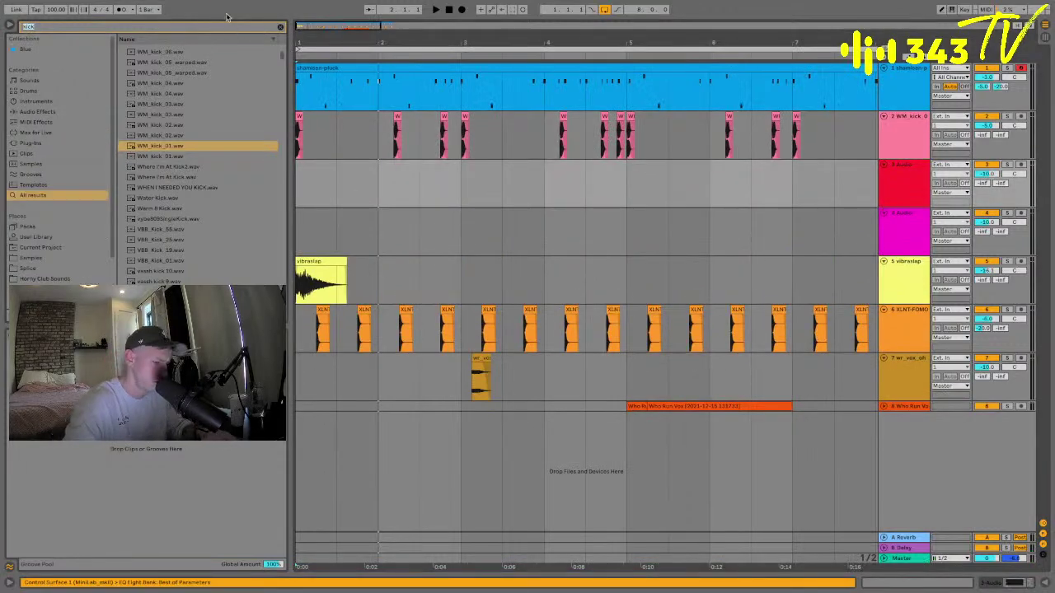
type("808")
left_click(195, 169)
scroll(194, 170, "down", 3)
left_click(178, 198)
left_click(178, 216)
left_click(184, 281)
scroll(178, 247, "down", 3)
left_click(172, 160)
scroll(172, 161, "down", 3)
scroll(172, 161, "down", 3)
left_click(171, 160)
left_click(177, 203)
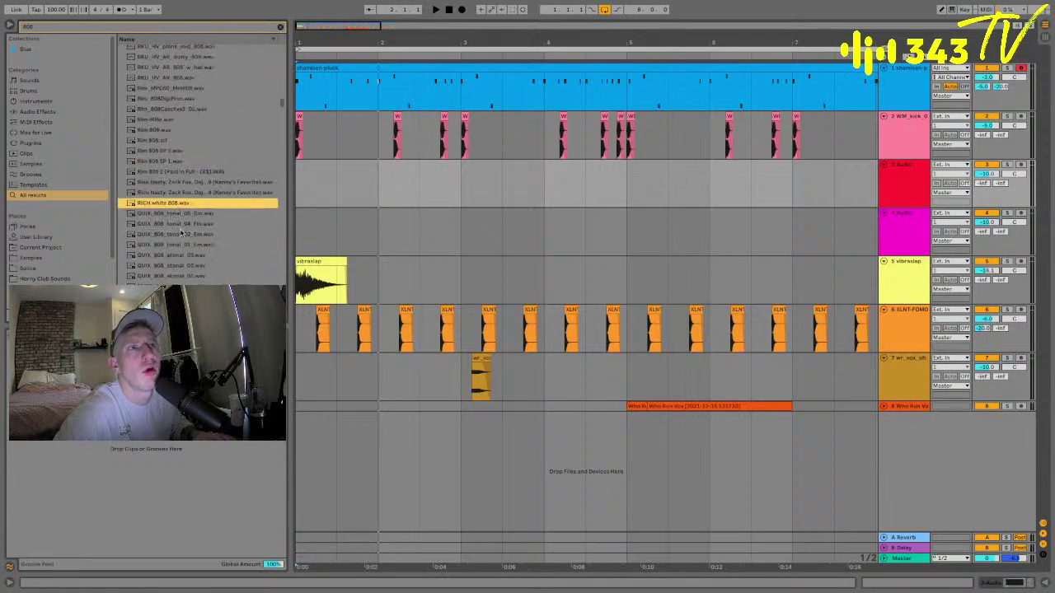
- Audition more 808 samples further up the list, up to Shaker_808DigiProc.wav
left_click(165, 172)
left_click(161, 116)
scroll(158, 115, "up", 3)
left_click(155, 104)
left_click(158, 134)
scroll(160, 124, "up", 3)
left_click(165, 119)
left_click(165, 172)
left_click(162, 193)
left_click(160, 88)
scroll(161, 82, "up", 3)
left_click(160, 75)
left_click(164, 137)
left_click(167, 158)
left_click(157, 120)
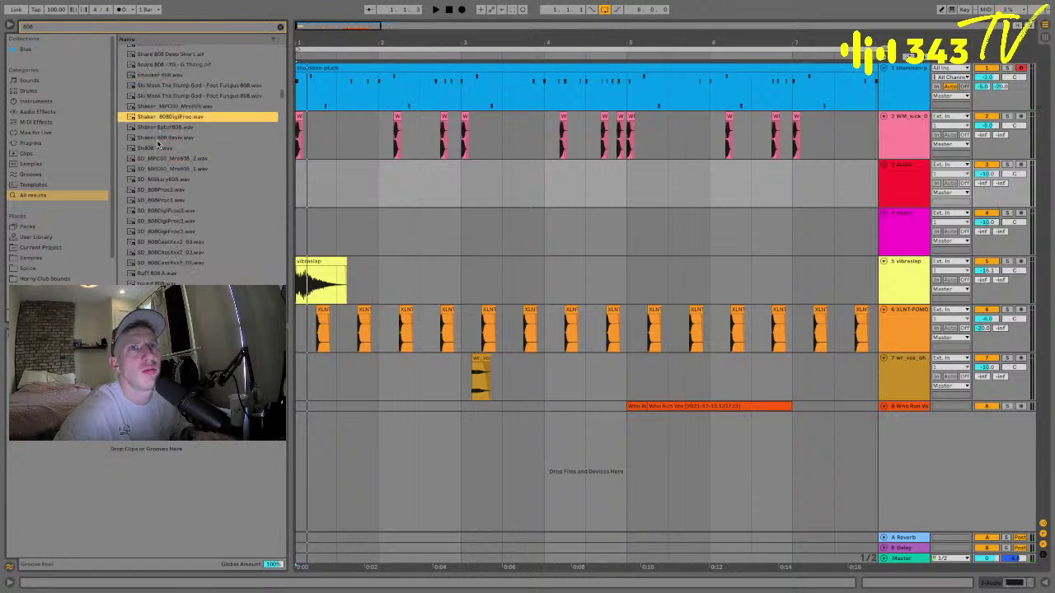
- Place Shaker 808 Reviv.wav at 1.1.1 on the new audio track and play it with the beat
left_click(158, 138)
left_click_drag(307, 173, 307, 171)
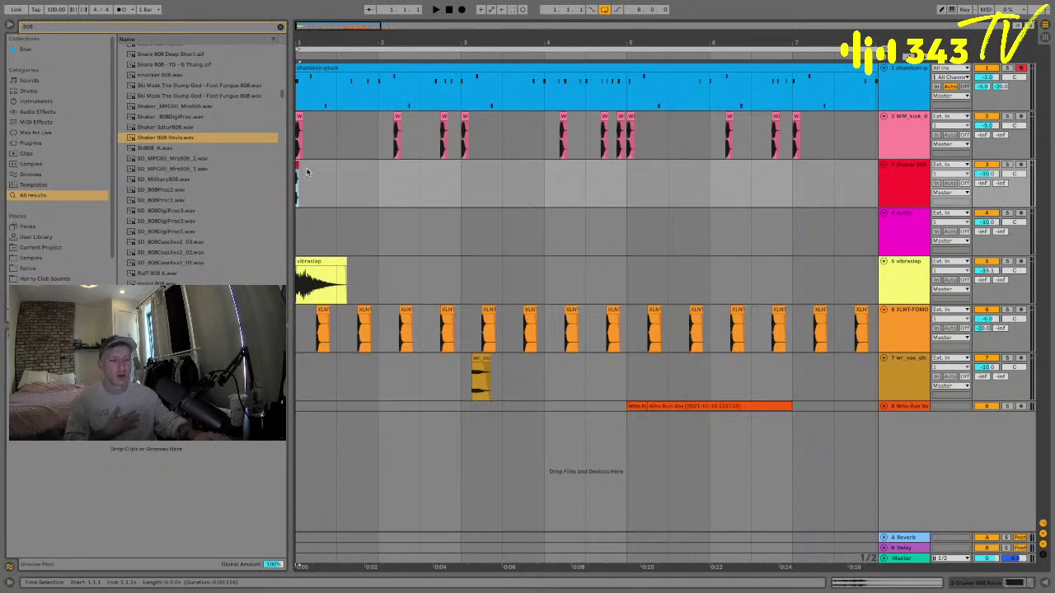
key("space")
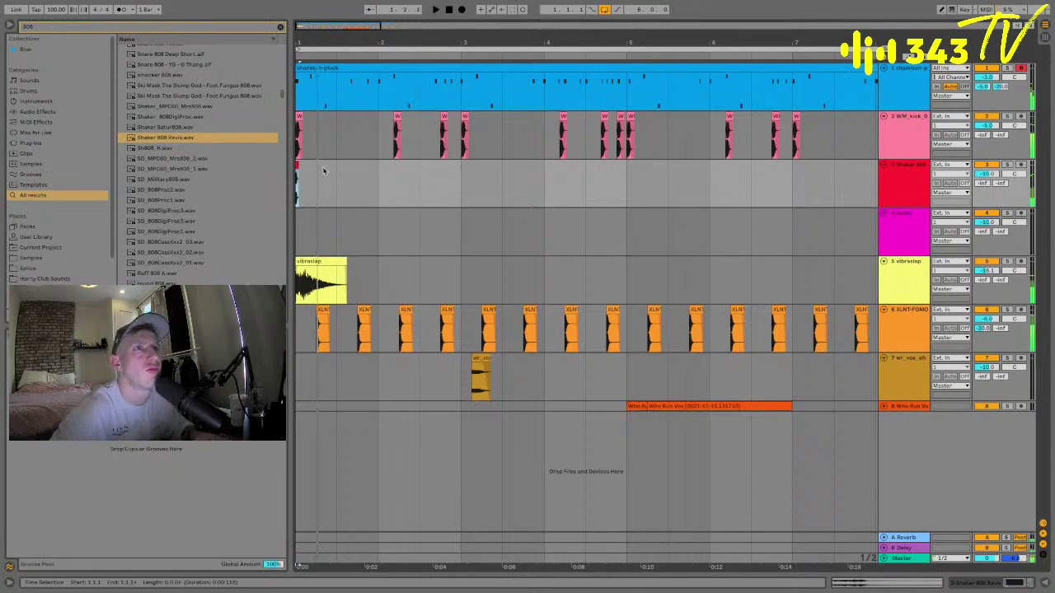
key("space")
- Duplicate the shaker hit onto every beat and repeat the pattern through the end of bar 8
left_click_drag(298, 181, 320, 183)
key("ctrl+d")
key("ctrl+d")
left_click(299, 183, "shift")
key("ctrl+d")
key("ctrl+d")
key("ctrl+d")
key("minus")
key("ctrl+d")
key("ctrl+d")
key("ctrl+d")
key("ctrl+d")
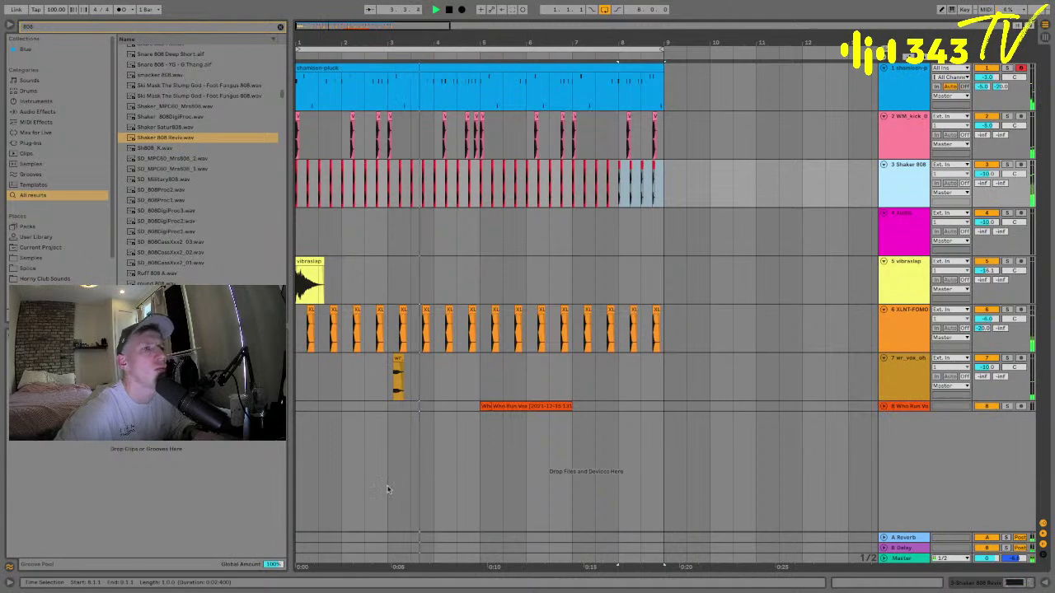
- Copy the wr_vox_oh clip from bar 3 to the second half of bar 4 and delete the original
left_click(999, 581)
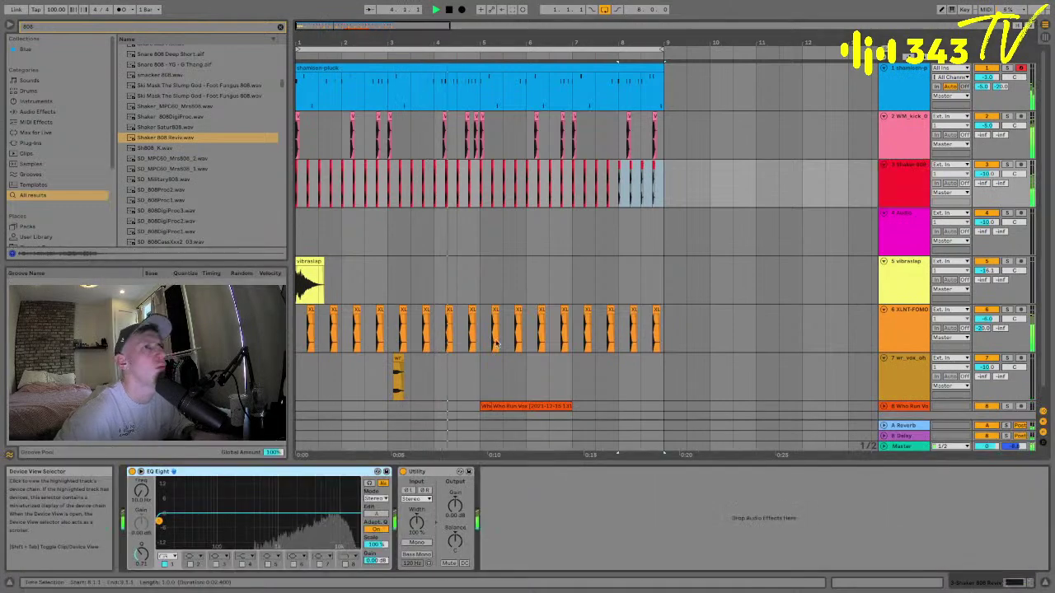
left_click(365, 367)
left_click_drag(384, 370, 459, 370)
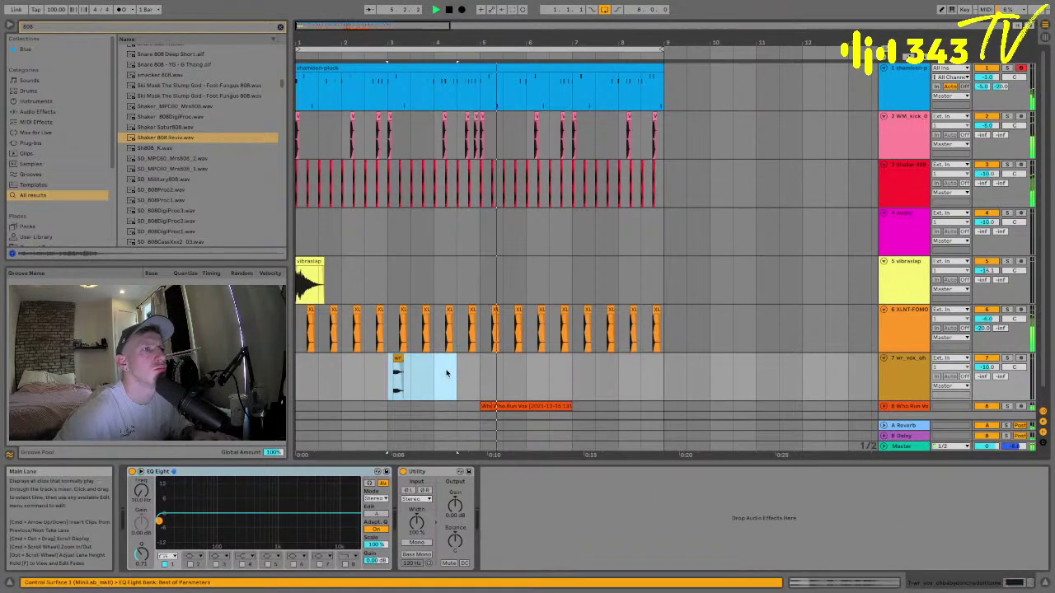
key("ctrl+d")
left_click(364, 377)
left_click(399, 377)
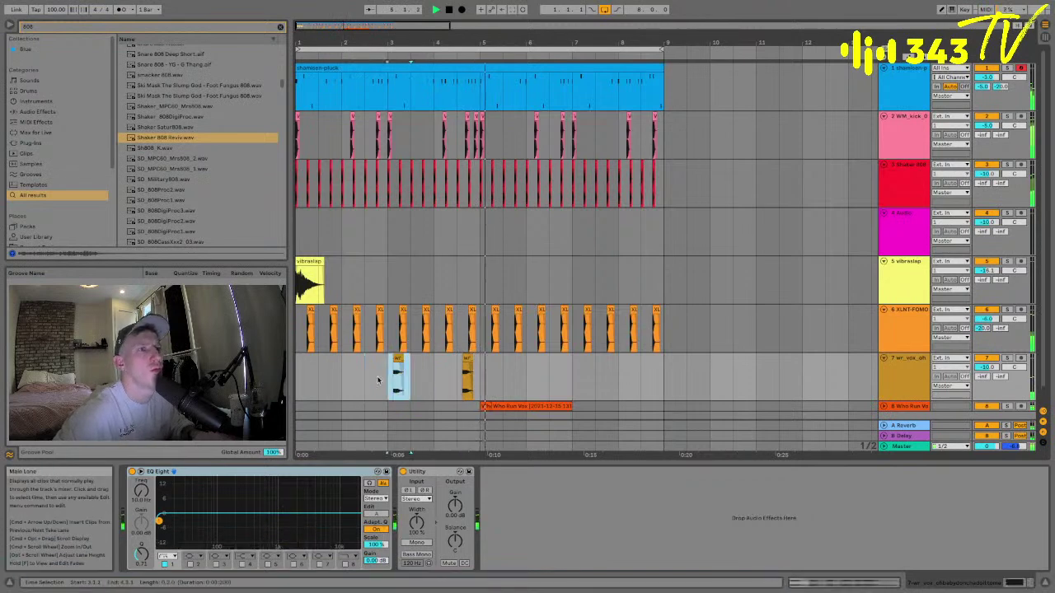
- Fold all tracks, expand only the shamisen-pluck track and show its device chain
scroll(428, 387, "down", 1)
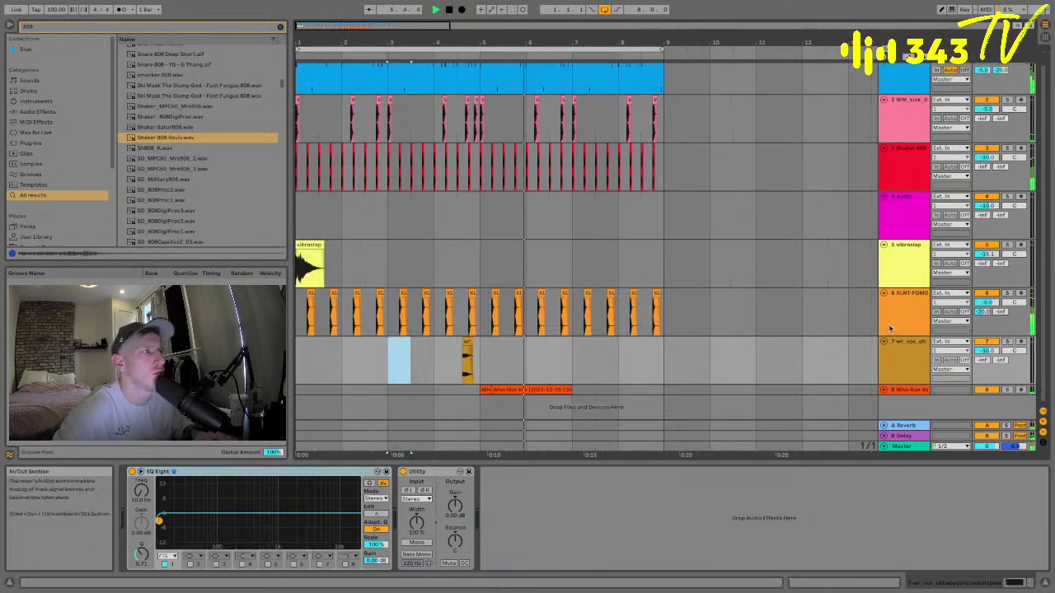
key("alt+u")
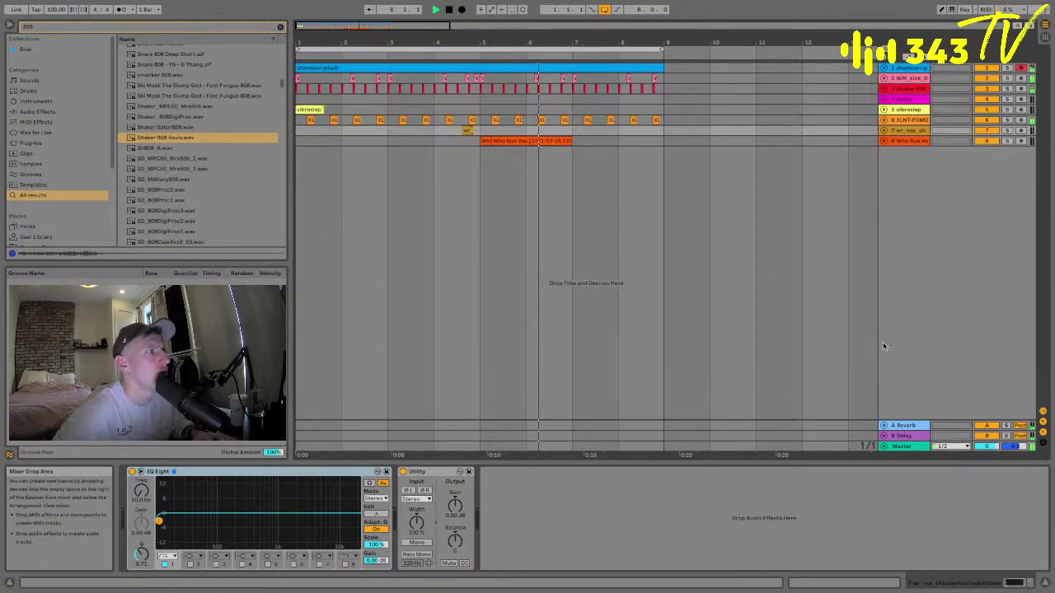
left_click(907, 68)
left_click(883, 67)
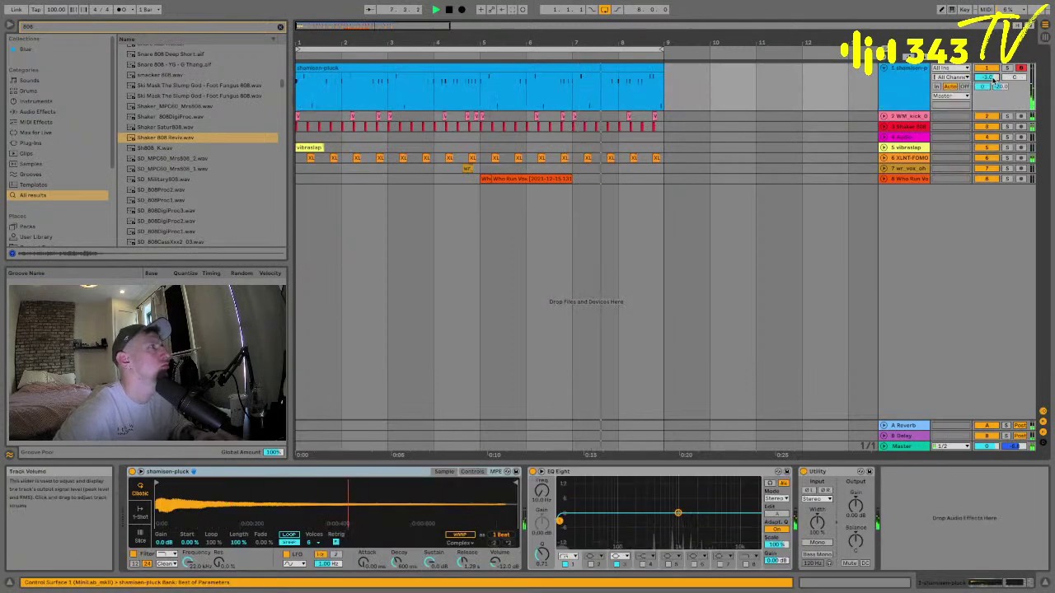
- Replace the Reverb on return track A with the Toraverb plug-in and close the plug-in window
left_click(312, 425)
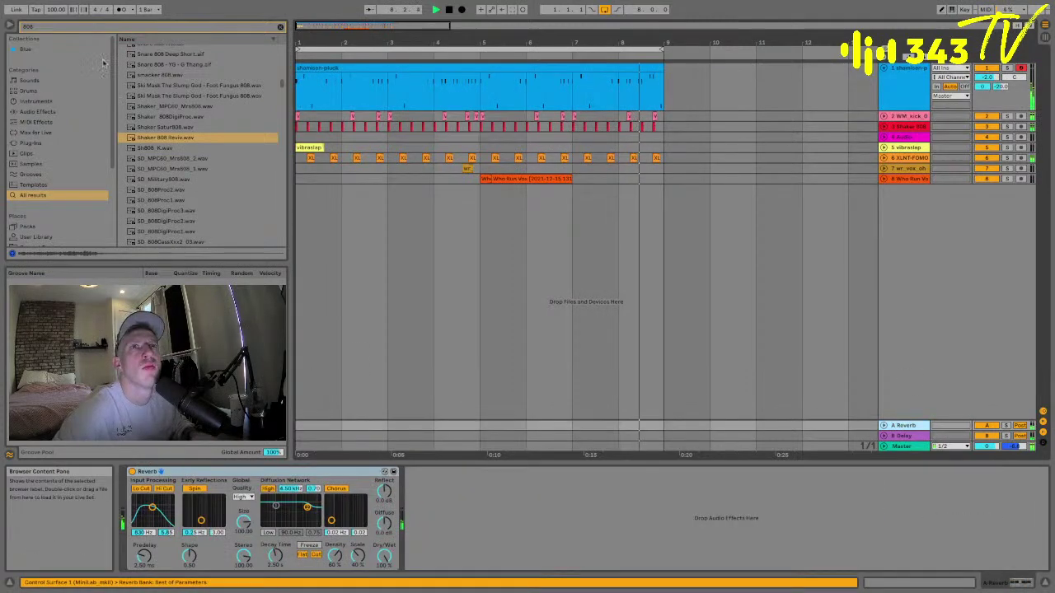
left_click(79, 27)
type("tora")
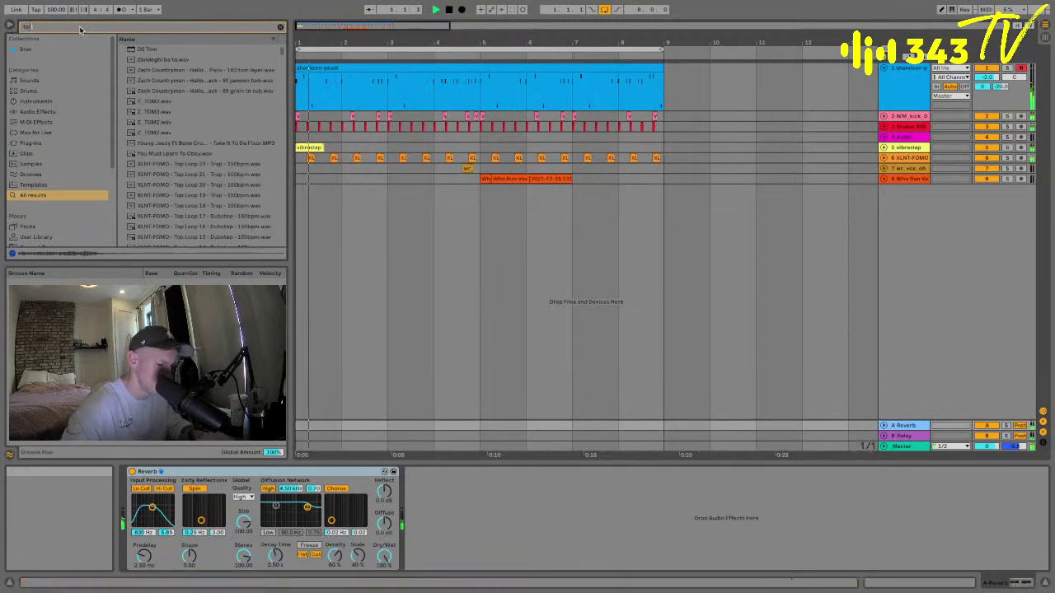
key("Down")
key("Return")
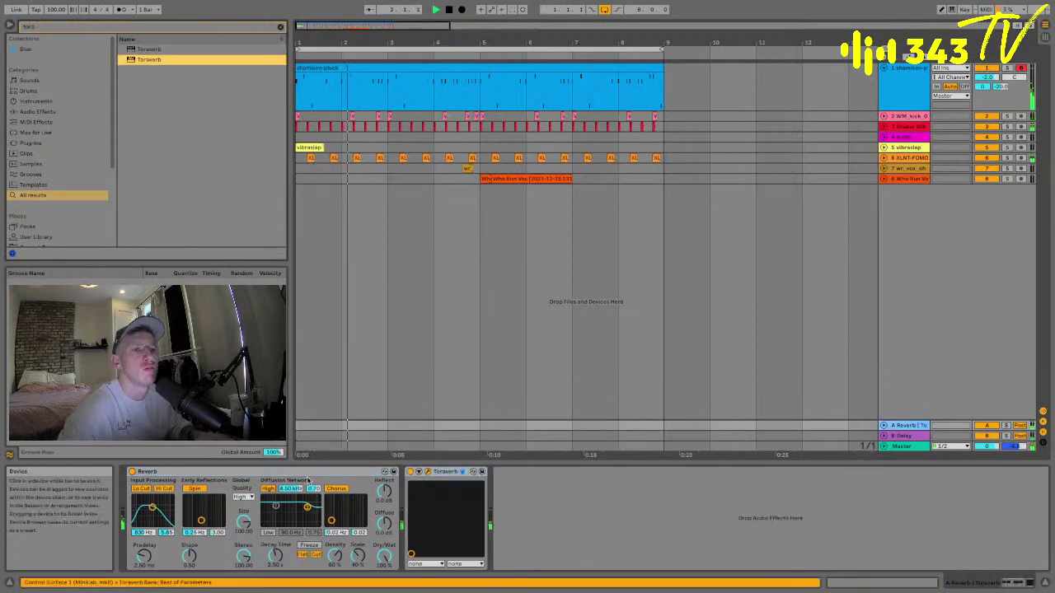
left_click(310, 472)
key("Delete")
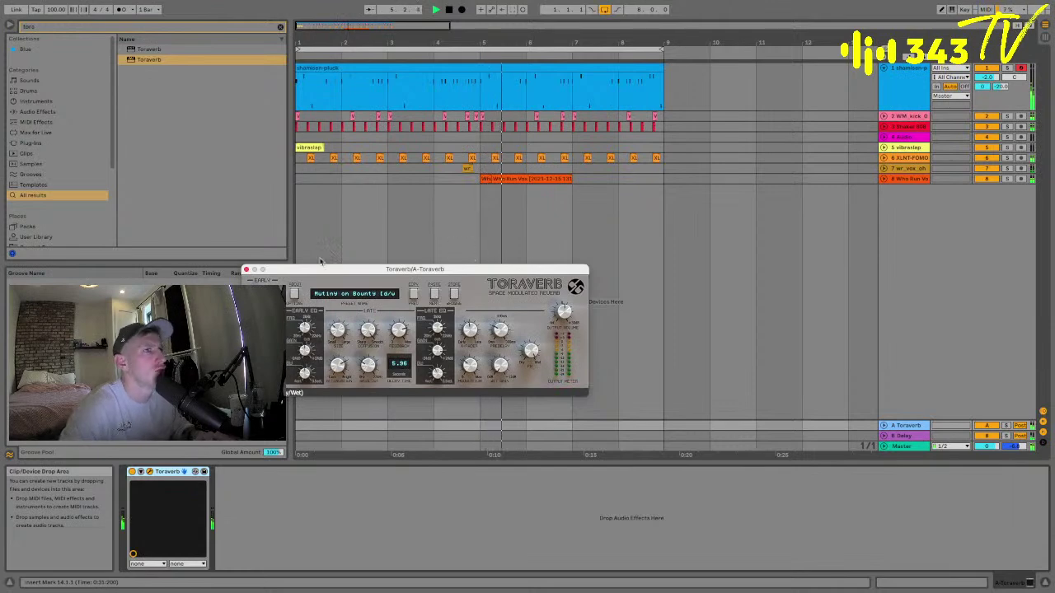
left_click(245, 270)
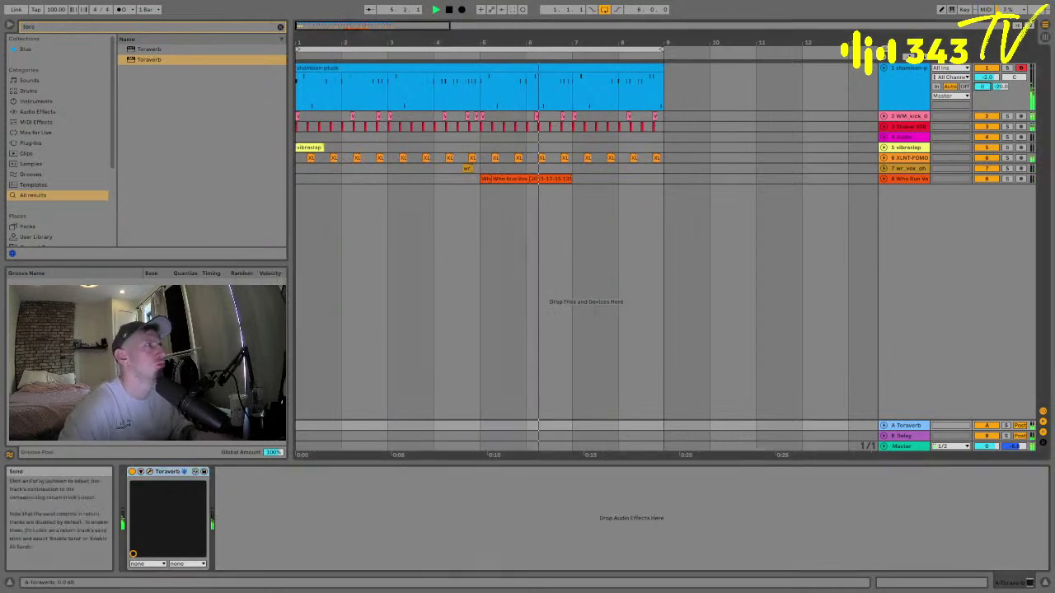
- Set the shamisen-pluck track's Send A to -5.0 dB and shape its EQ Eight with a low cut and a 10 dB boost at 587 Hz
left_click(941, 85)
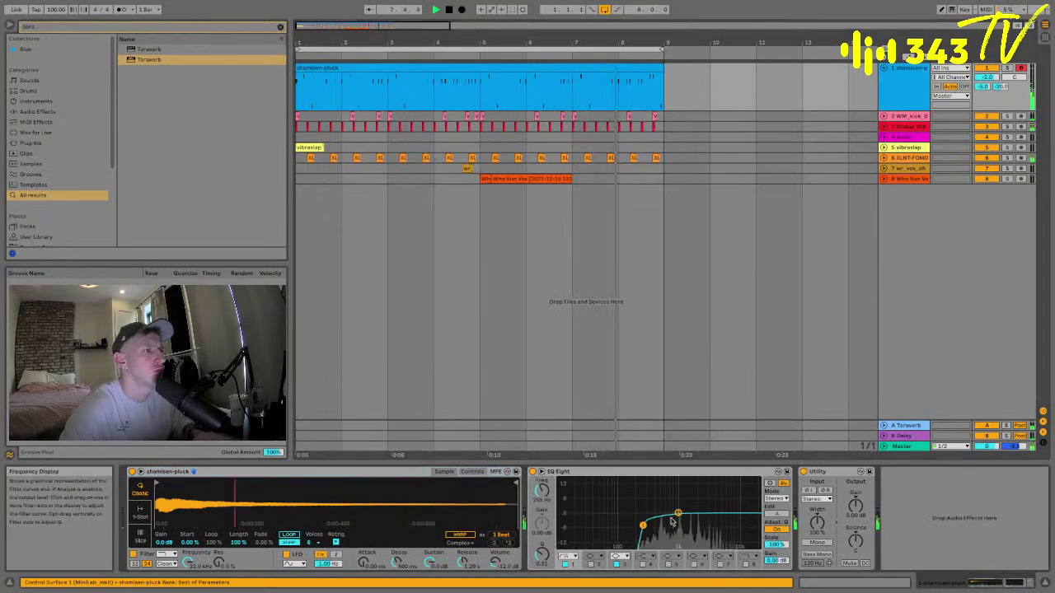
- Add an EQ Eight after Toraverb on return track A
left_click(905, 426)
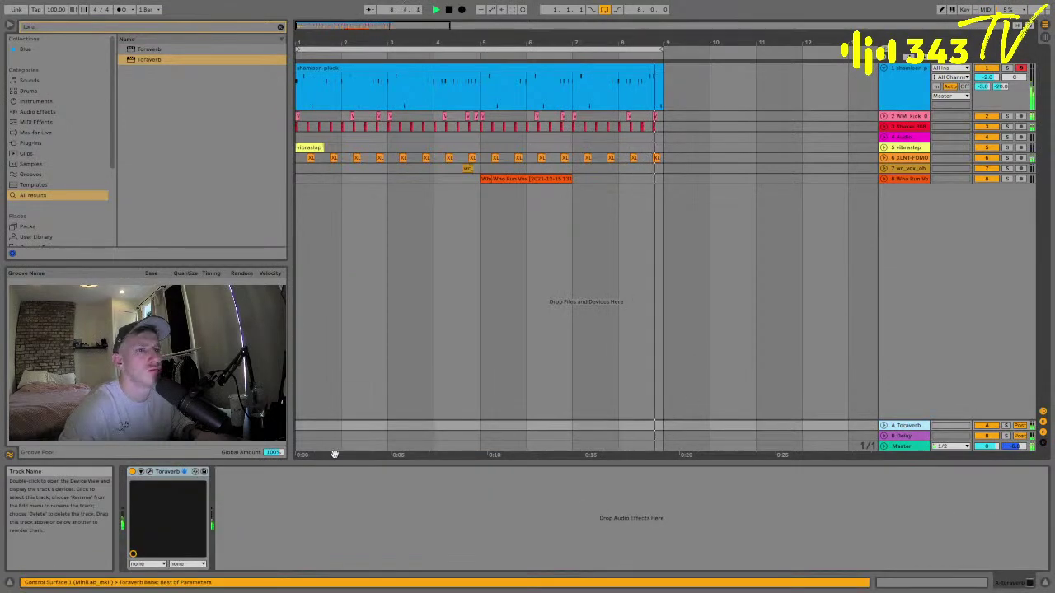
left_click(37, 111)
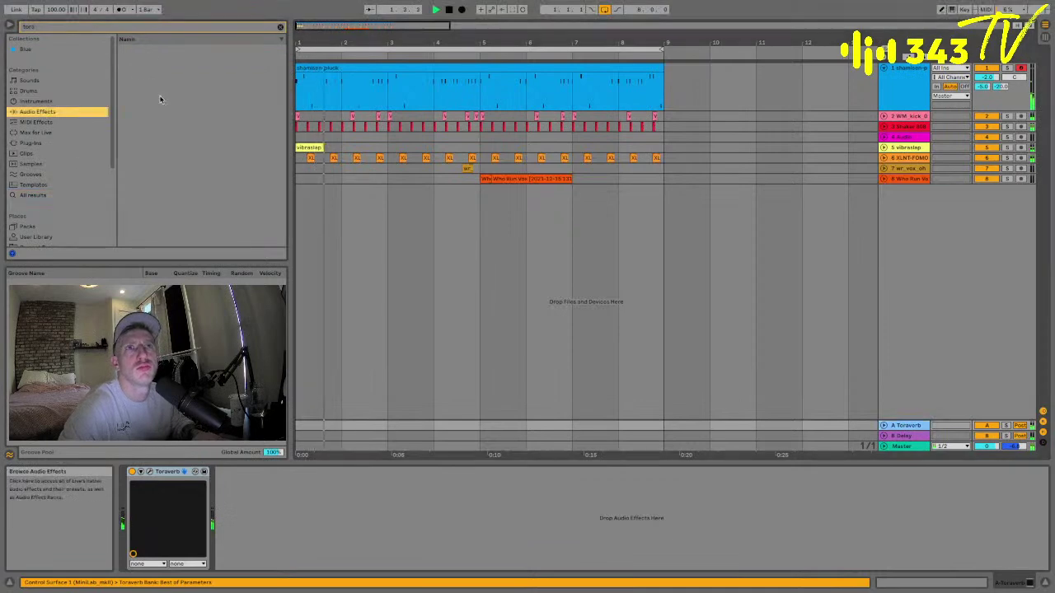
left_click(83, 28)
type("eq")
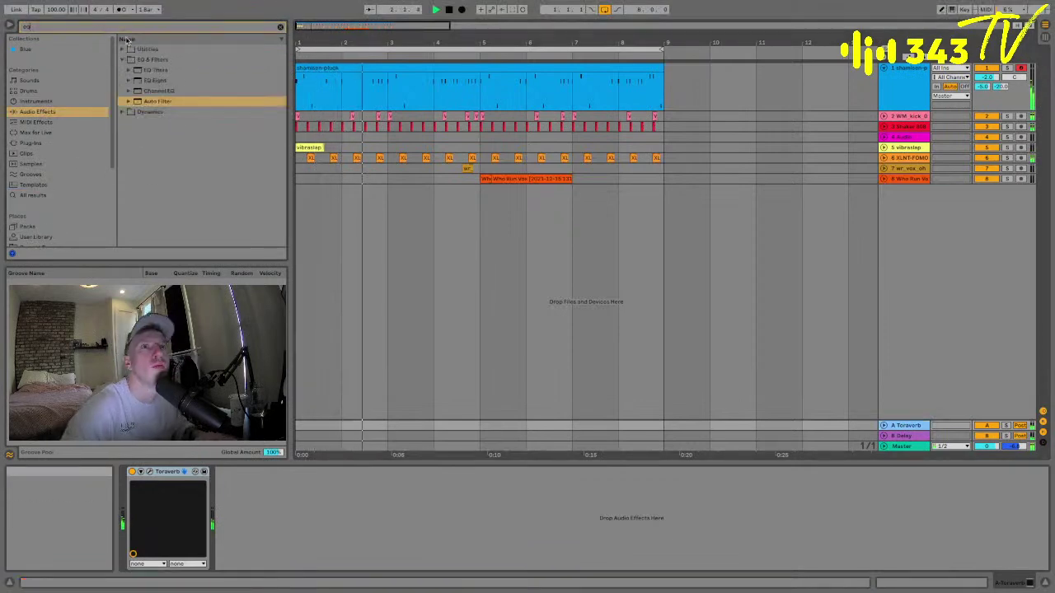
double_click(155, 80)
- In the return's EQ Eight, roll off the highs with band 8 and cut band 3 by about 9 dB near 726 Hz
left_click(434, 563)
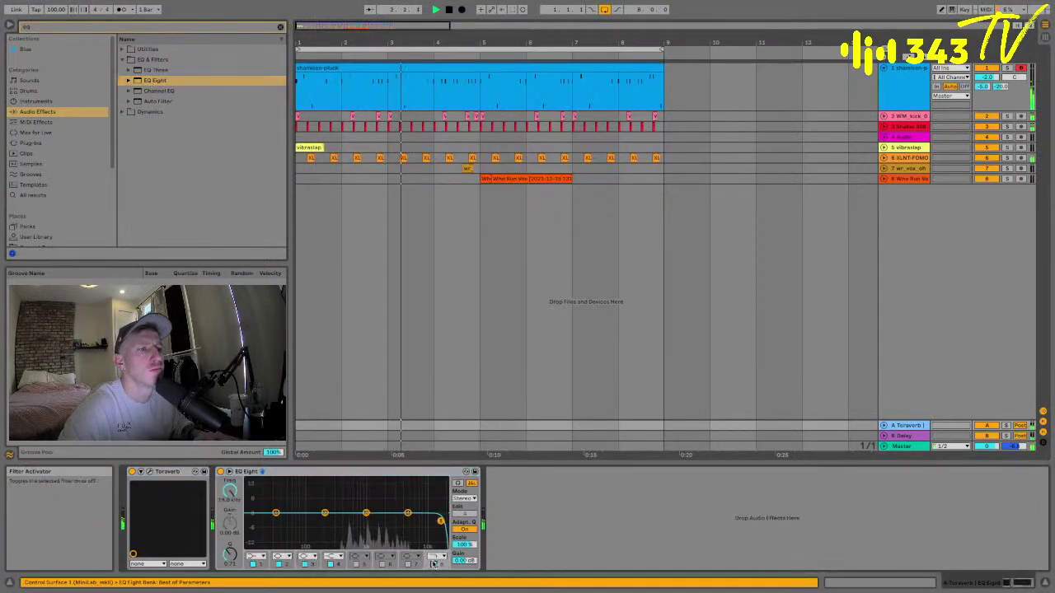
left_click_drag(417, 534, 417, 535)
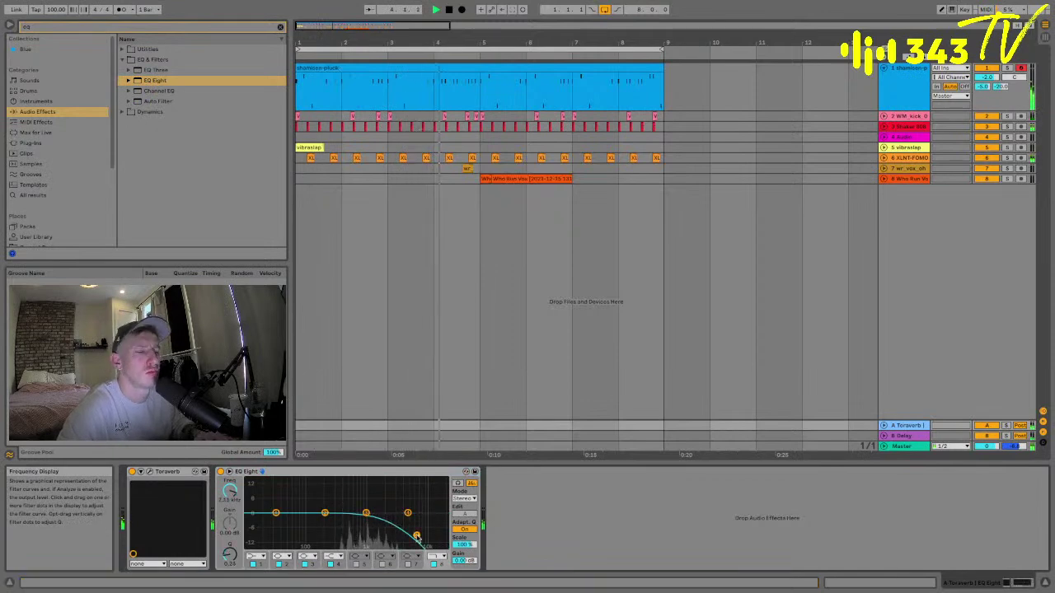
left_click_drag(365, 513, 357, 534)
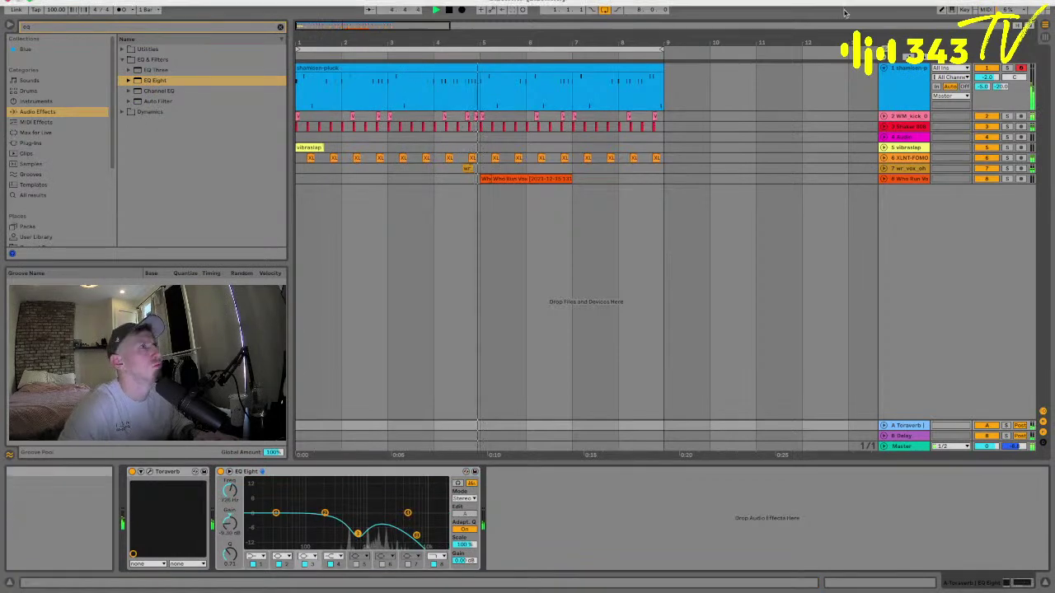
- Insert a new audio track directly below shamisen-pluck
left_click(902, 92)
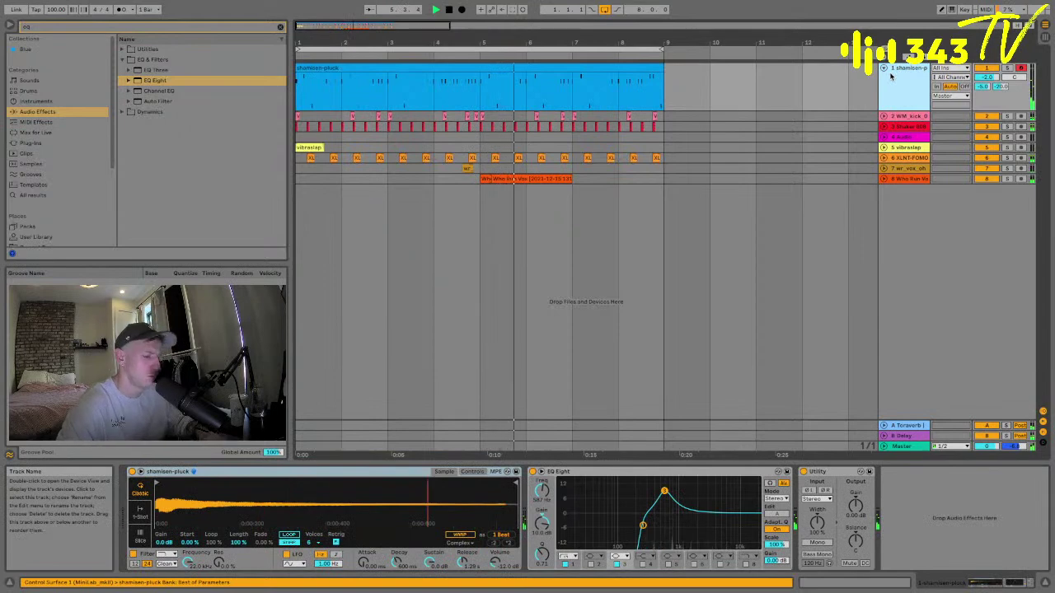
key("ctrl+t")
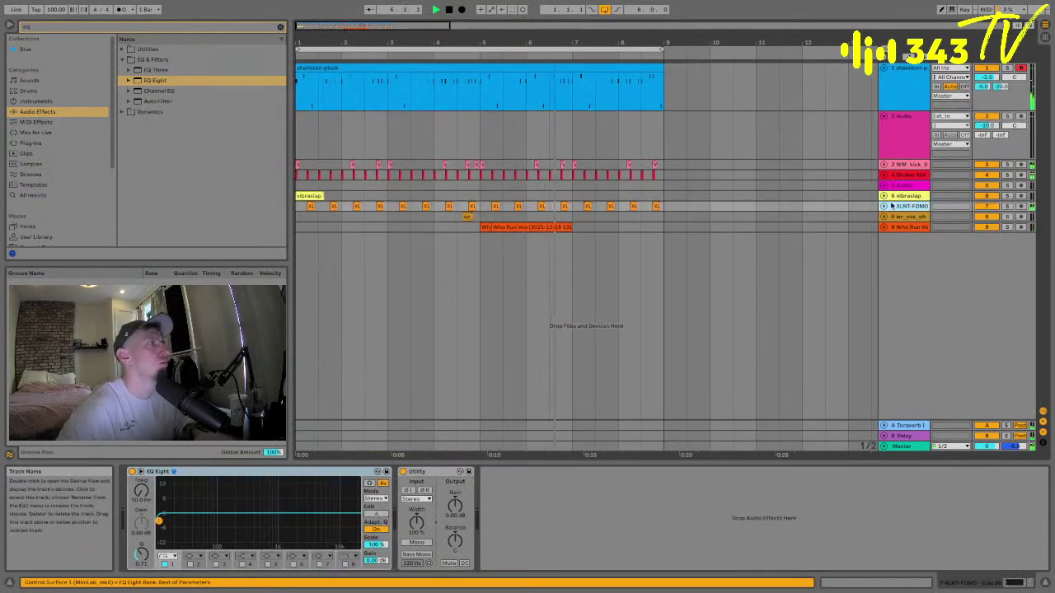
- Set the clap track to -4.0 dB with Send A at -20.0 dB, low-cut it near 170 Hz, and insert an audio track below it
left_click(984, 207)
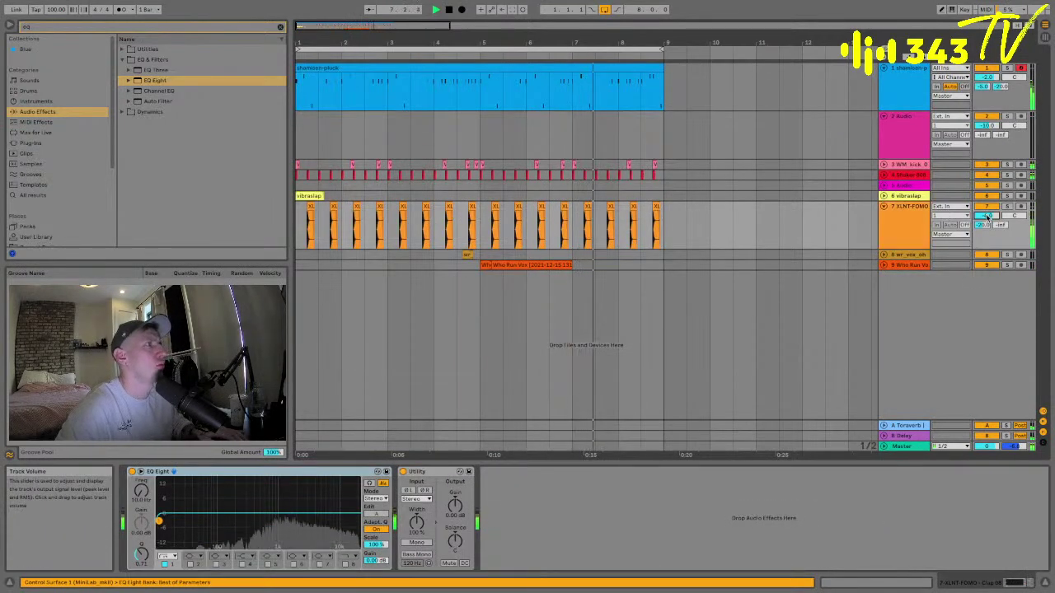
left_click_drag(159, 524, 231, 545)
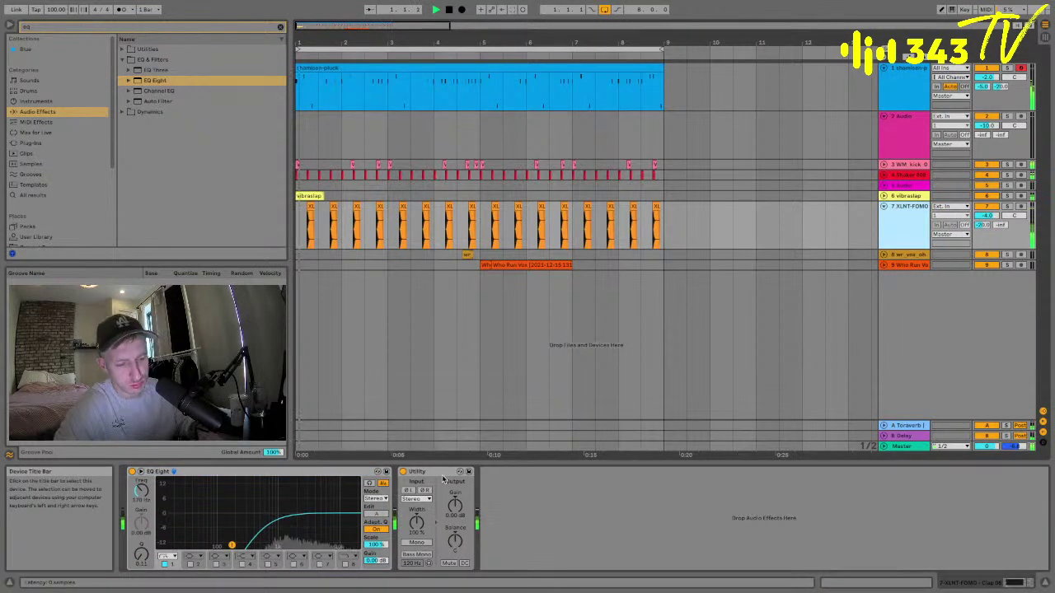
key("ctrl+t")
left_click_drag(313, 41, 358, 244)
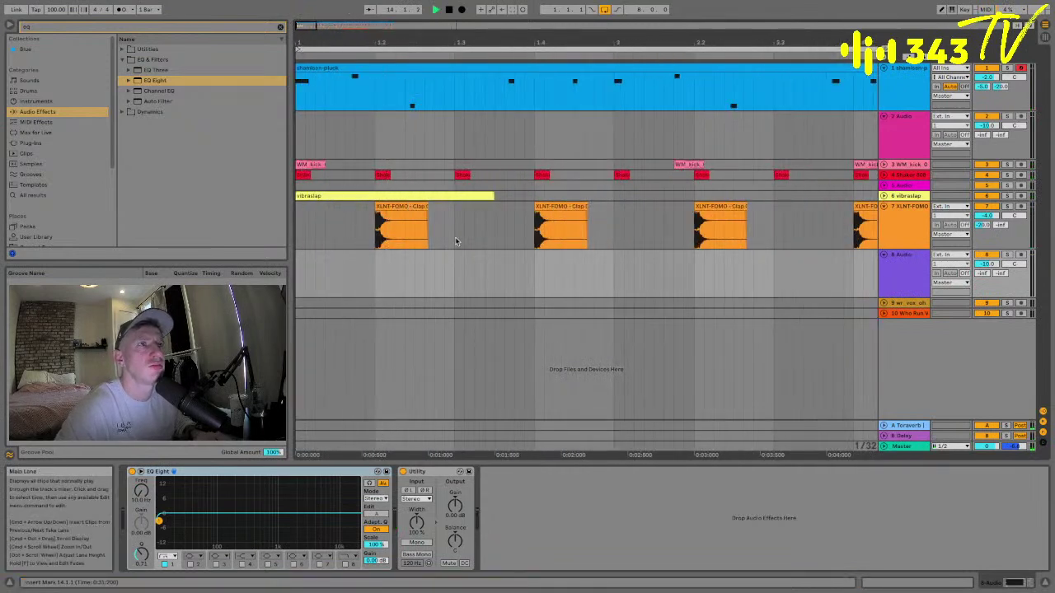
- Enable band 6 in the clap track's EQ Eight and cut about 6 dB near 3.5 kHz during playback
left_click(396, 208)
key("space")
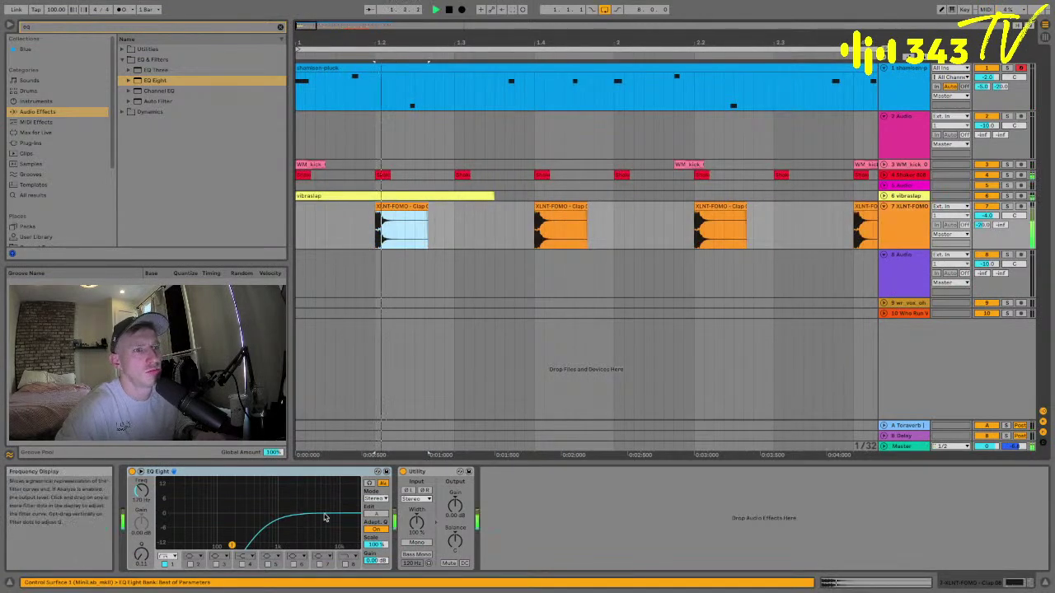
left_click(292, 563)
left_click_drag(336, 511, 312, 529)
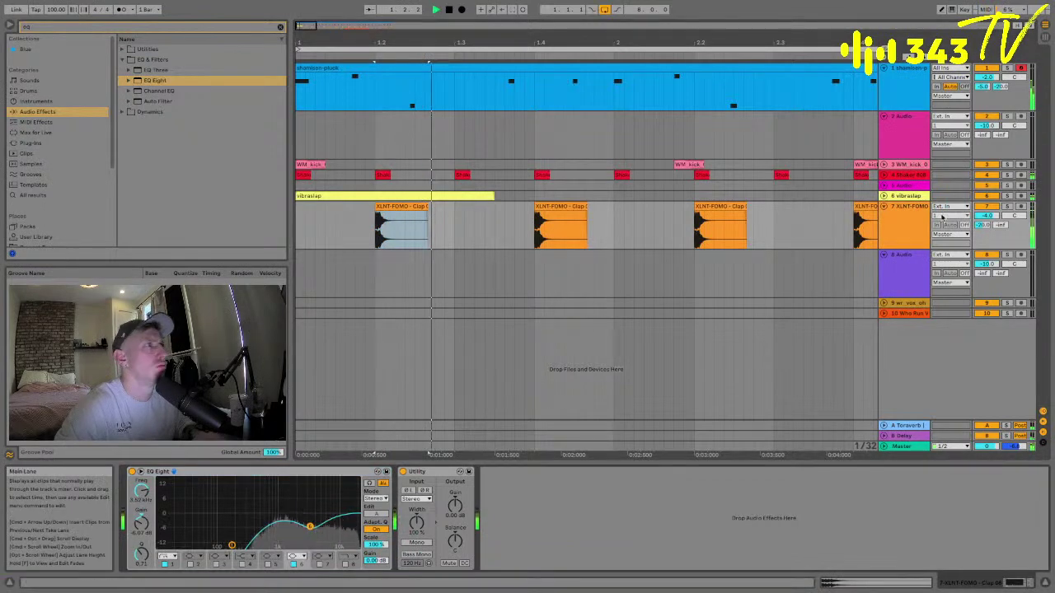
- Switch band 8 of the clap's EQ Eight to a high shelf and boost about 4 dB near 14.7 kHz
left_click(346, 562)
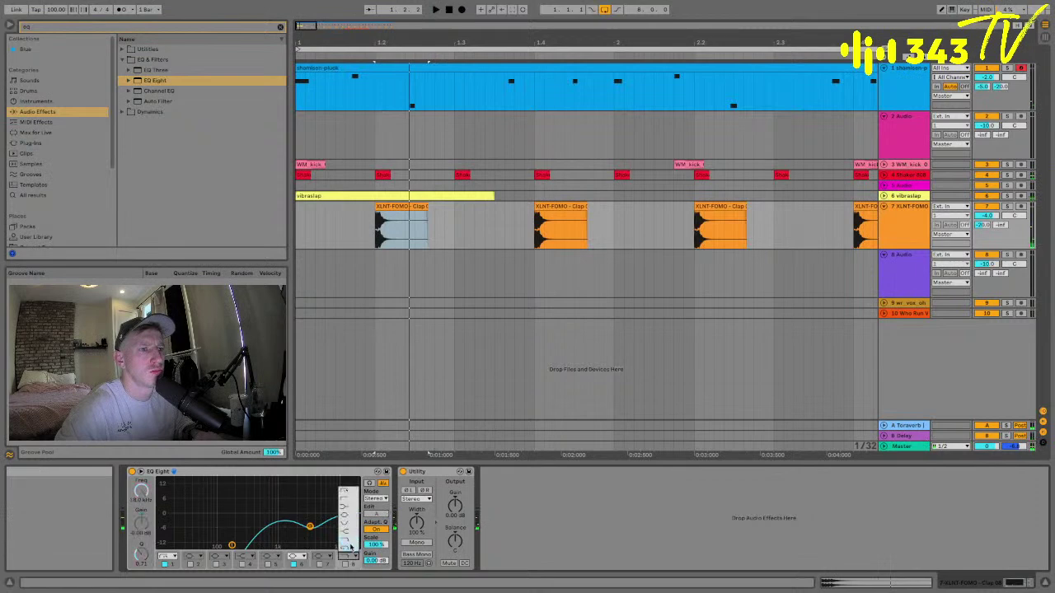
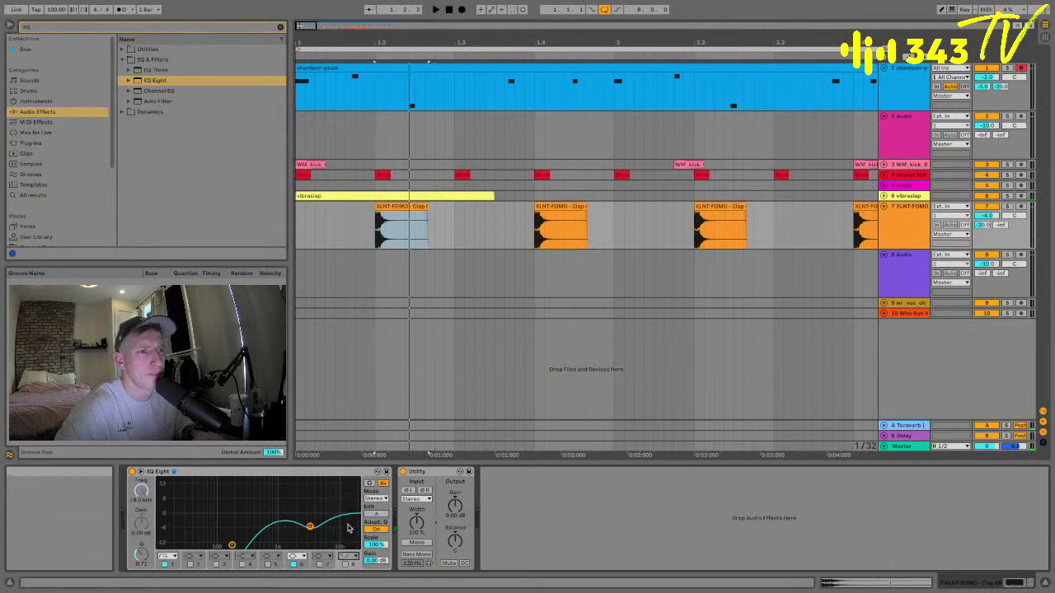
left_click(348, 562)
left_click(345, 565)
left_click_drag(356, 513, 346, 503)
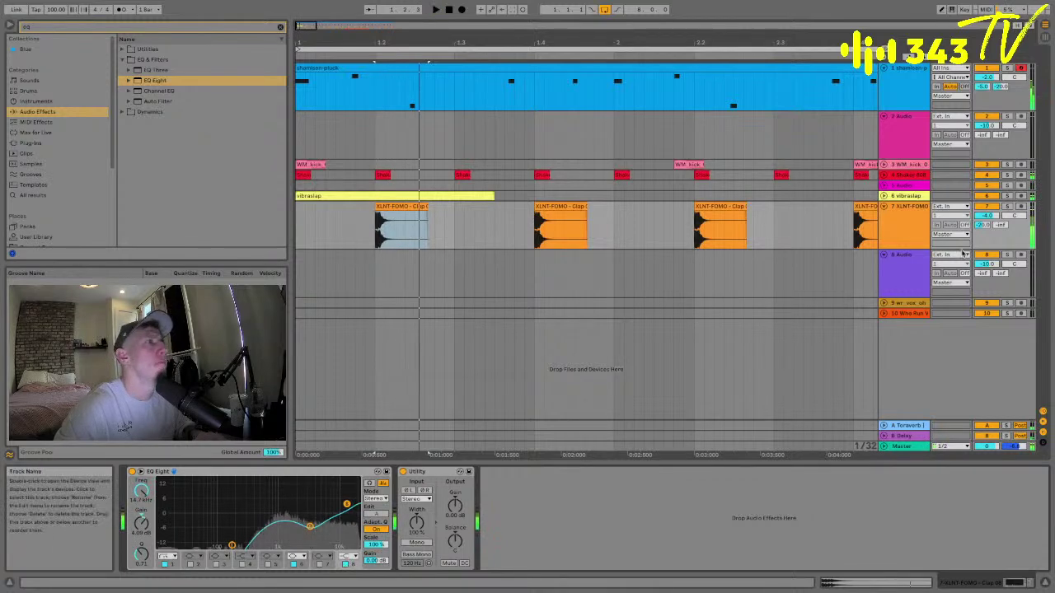
- Insert another audio track below the claps and search the whole browser library for snare
left_click(923, 216)
key("super+t")
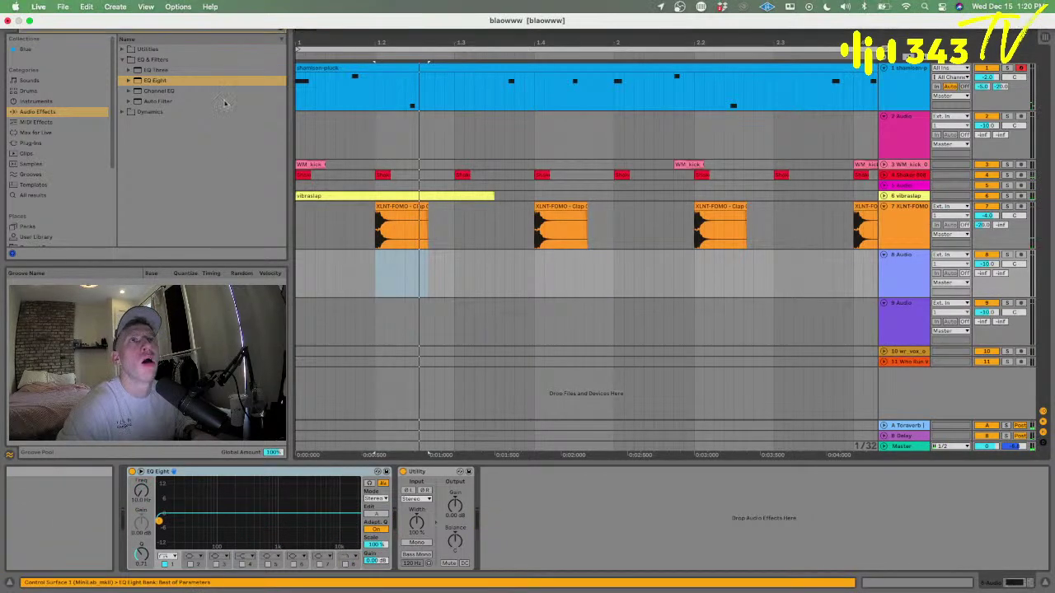
left_click(176, 25)
type("snare")
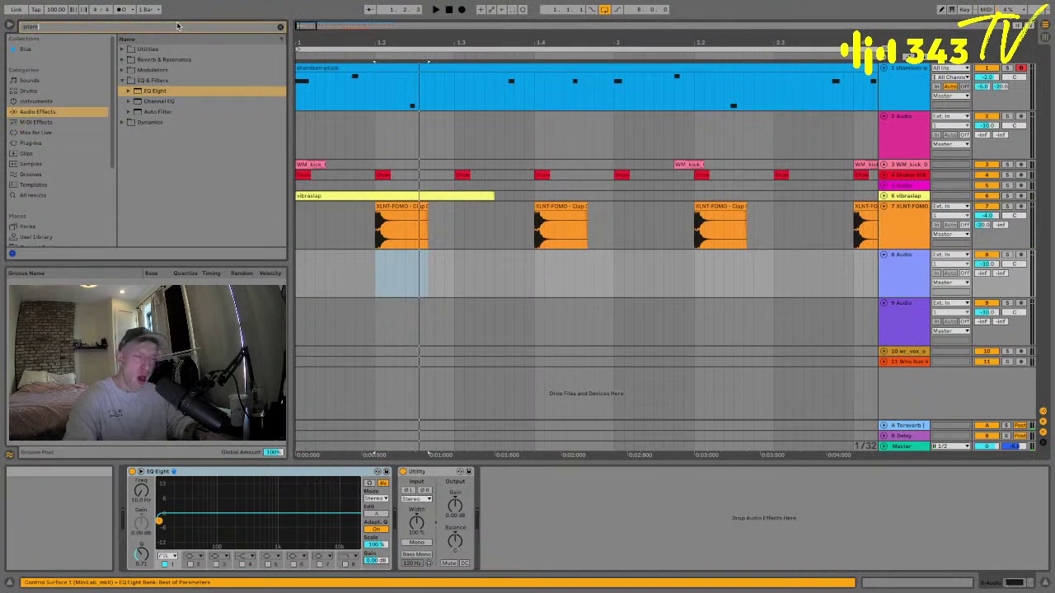
left_click(33, 195)
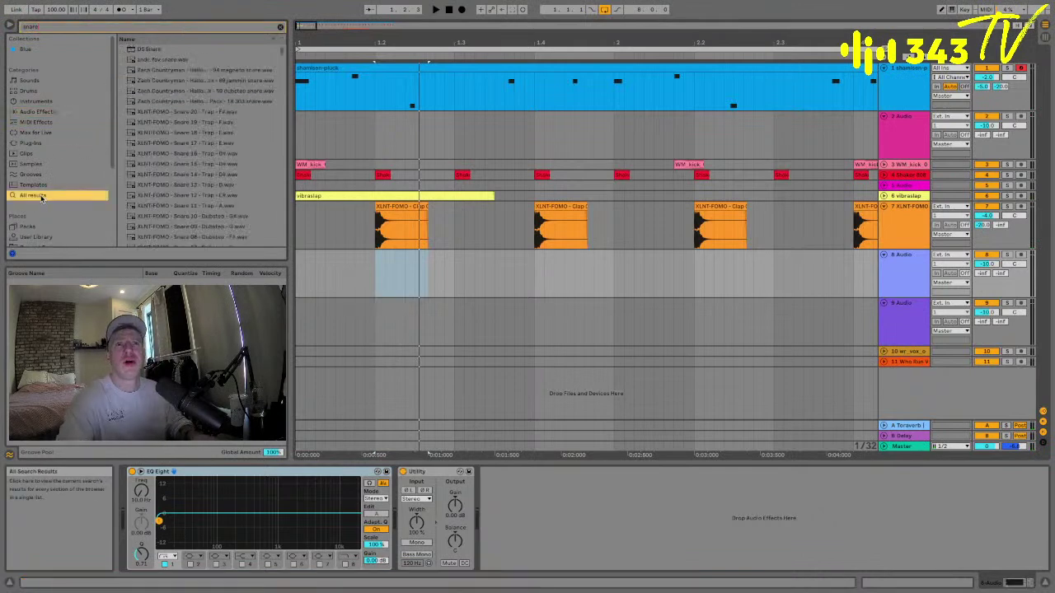
- Place the XLNT-FOMO Snare 12 - Trap sample at 1.2 on the new track and set its volume to about -8.9 dB during playback
left_click(228, 165)
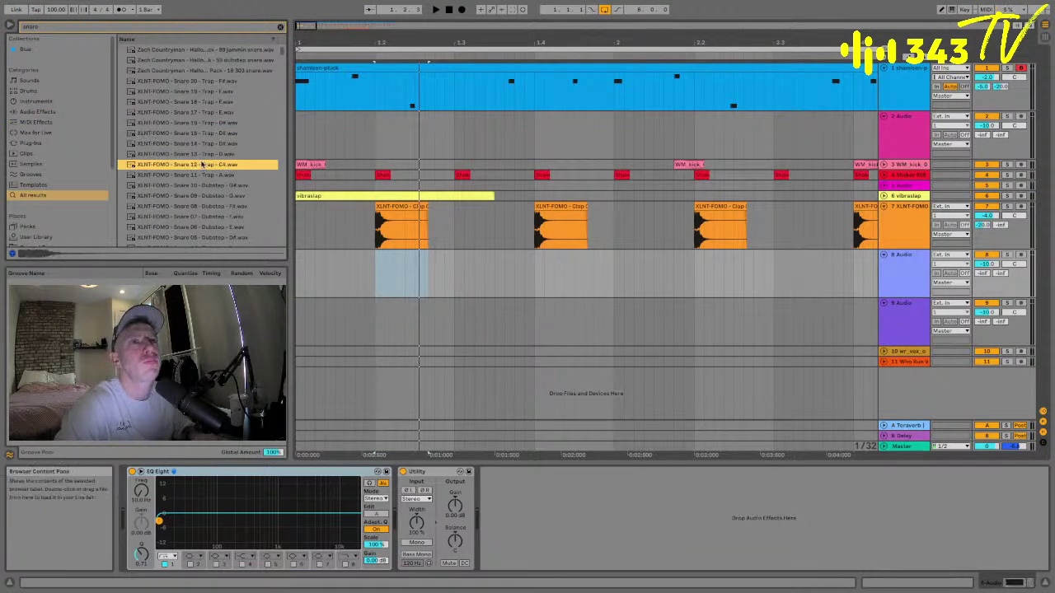
left_click_drag(198, 167, 394, 272)
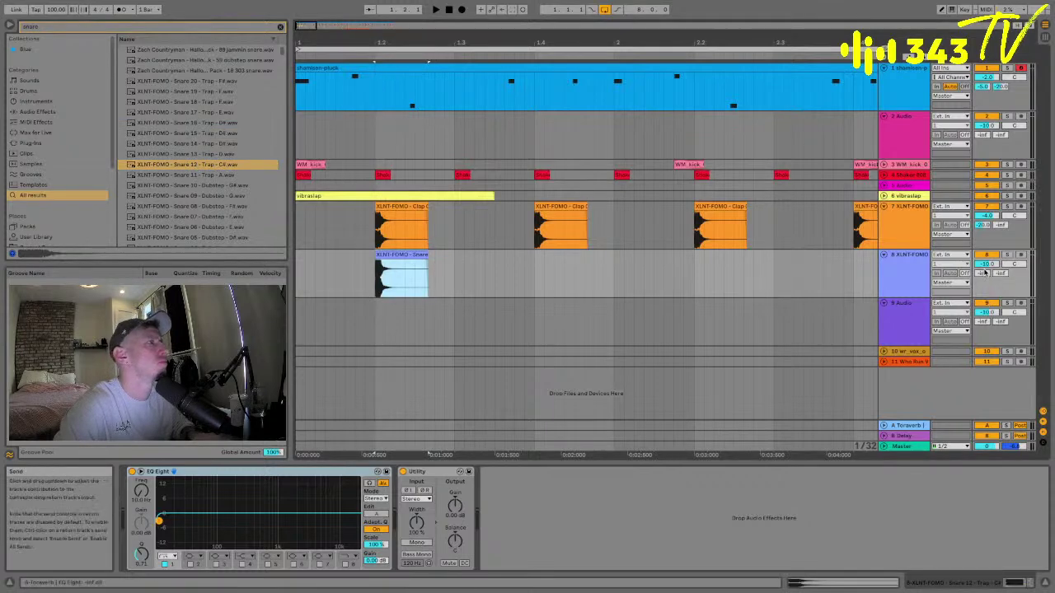
key("space")
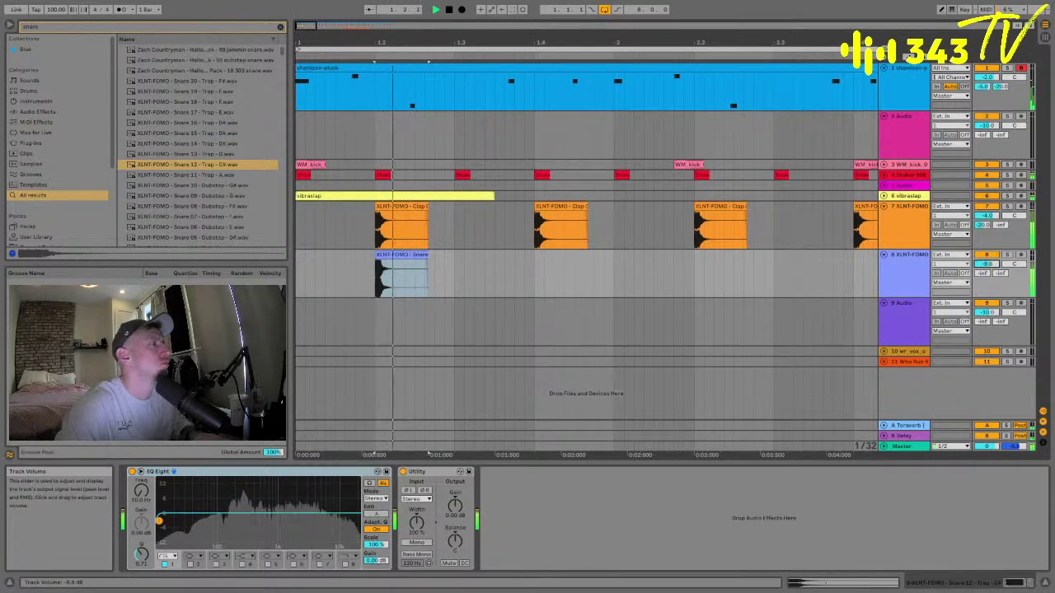
key("space")
- Audition further snare samples in the search results, including the XLNT-FOMO, SPV and Speakers Going Hammer sounds
scroll(197, 164, "down", 5)
left_click(223, 207)
left_click(193, 156)
scroll(190, 165, "down", 5)
left_click(188, 162)
scroll(188, 165, "down", 3)
left_click(185, 192)
left_click(183, 171)
left_click(174, 119)
left_click(157, 98)
left_click(158, 119)
scroll(161, 140, "down", 5)
left_click(163, 136)
left_click(164, 167)
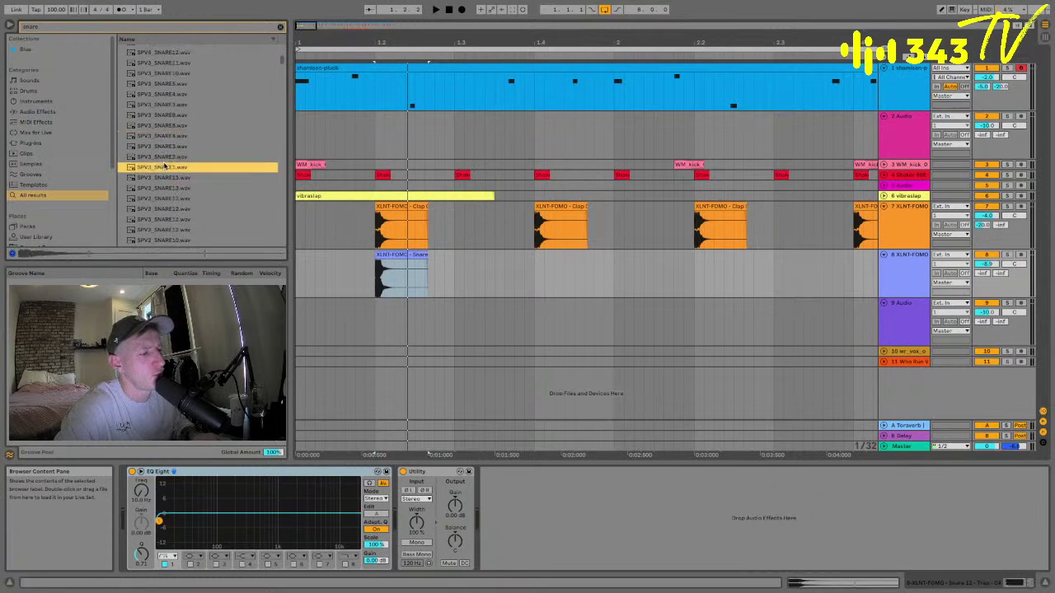
key("Up")
key("Up")
key("Up")
key("Up")
key("Up")
key("Up")
key("Up")
key("Up")
key("Up")
left_click(164, 167)
left_click(168, 212)
left_click(172, 234)
scroll(172, 235, "down", 1)
left_click(173, 235)
scroll(171, 236, "down", 5)
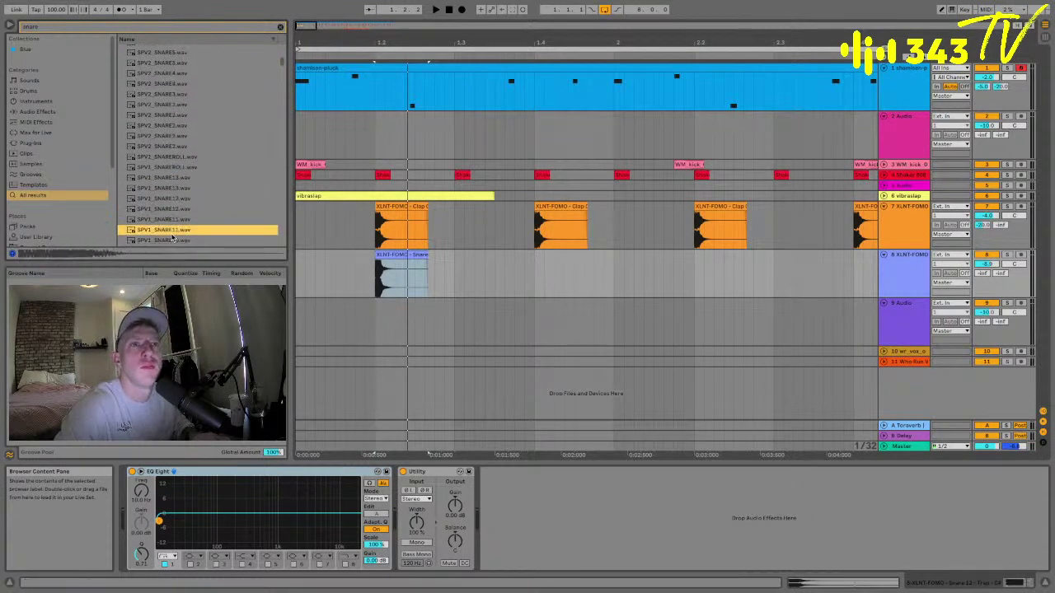
left_click(167, 192)
key("Up")
key("Up")
key("Up")
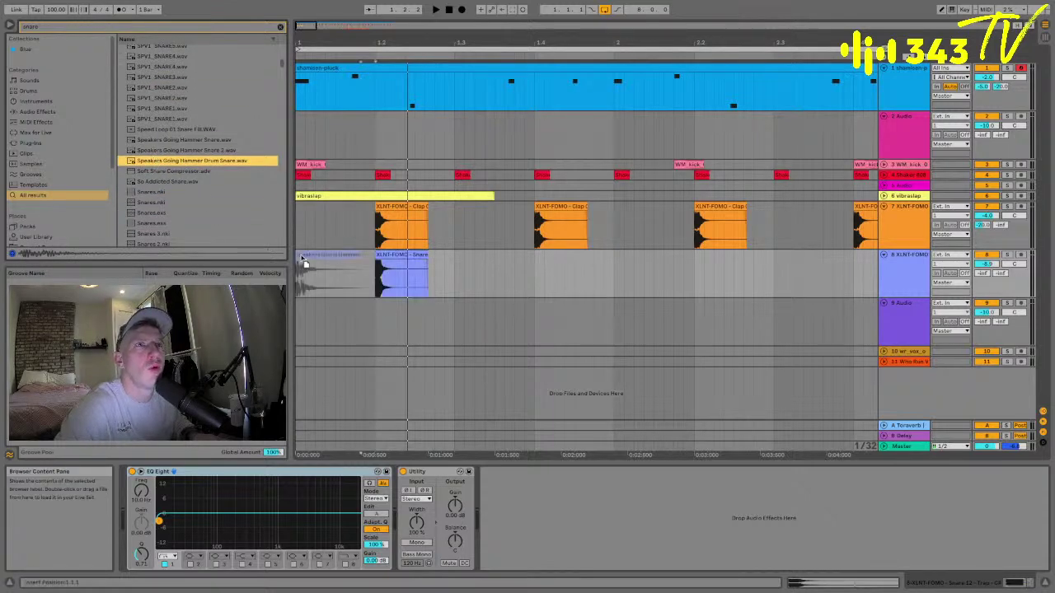
- Place Speakers Going Hammer Drum Snare.wav at 1.1.1 on the empty audio track below the first snare
left_click_drag(280, 249, 320, 298)
left_click_drag(160, 163, 316, 305)
- Solo the Speakers Going Hammer track, cut its lowest frequencies in EQ Eight and set its volume to 0 dB during playback
left_click(1006, 302)
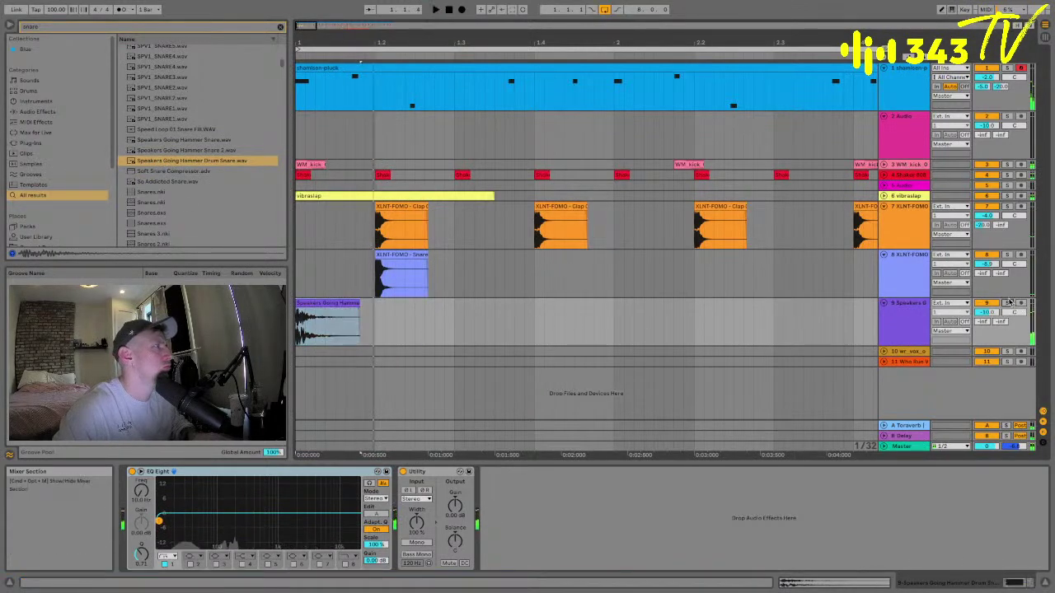
key("space")
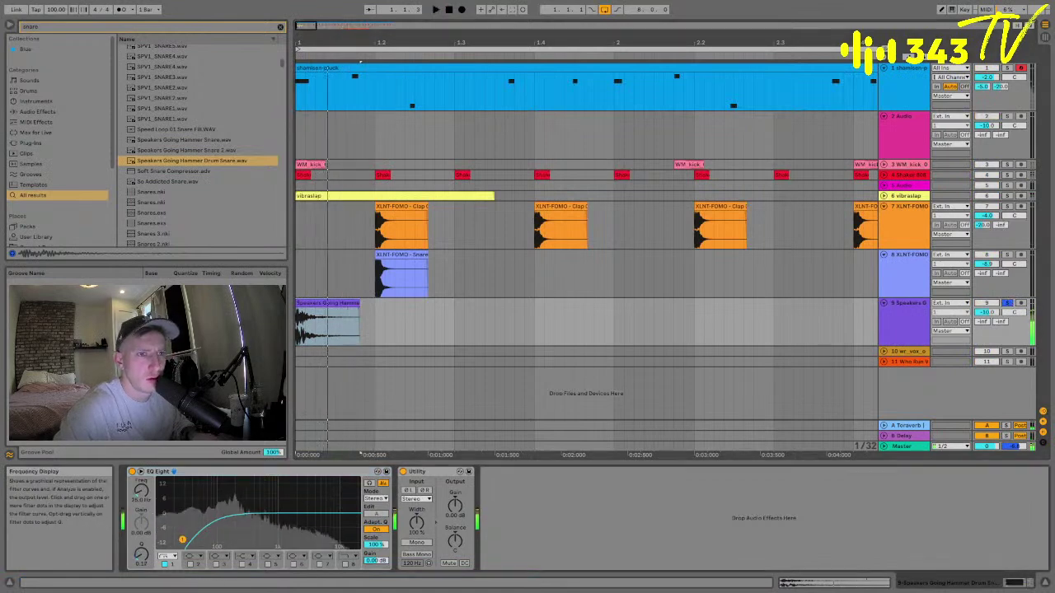
key("space")
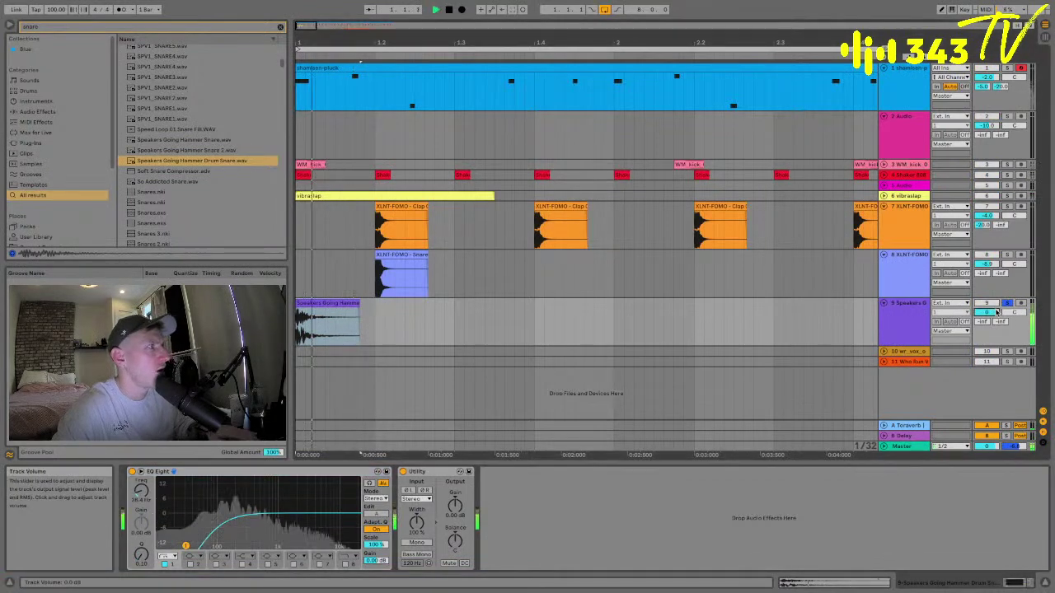
- Move the Speakers Going Hammer track directly below shamisen-pluck and open its clip's sample settings
left_click(909, 316)
left_click_drag(906, 127, 907, 125)
key("space")
double_click(328, 136)
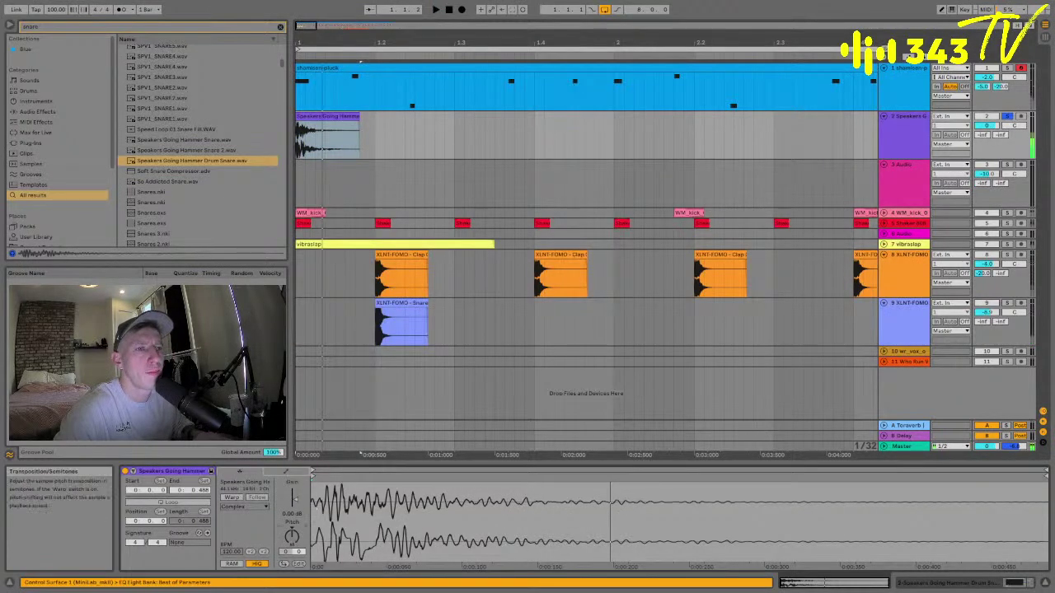
- Try transposing the Speakers Going Hammer snare clip up by 10, 5 and 4 semitones during playback
left_click_drag(294, 538, 295, 541)
key("space")
scroll(294, 539, "up", 1)
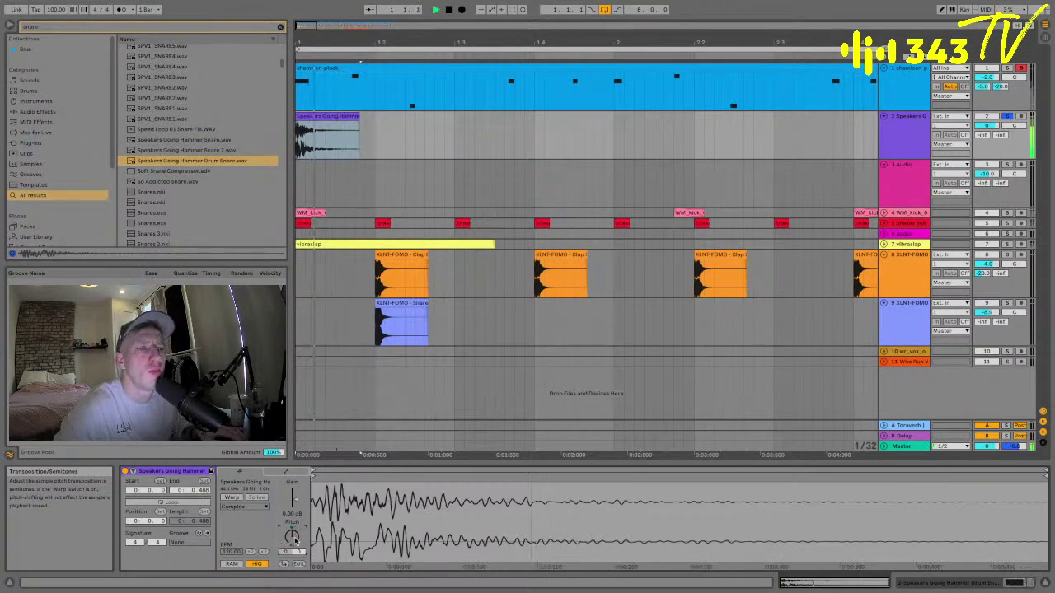
scroll(293, 538, "up", 3)
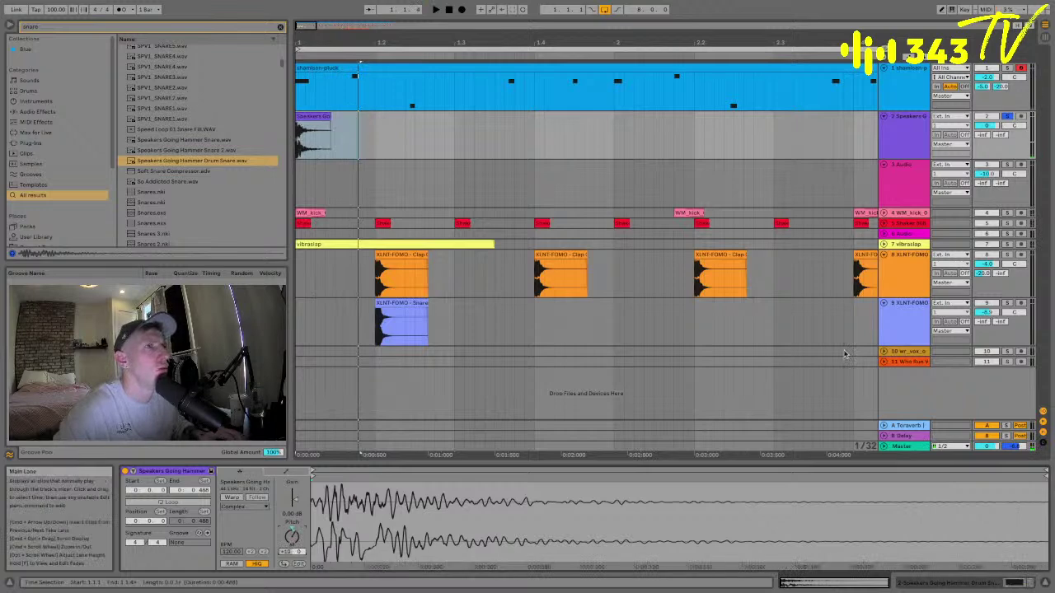
type("5")
key("Return")
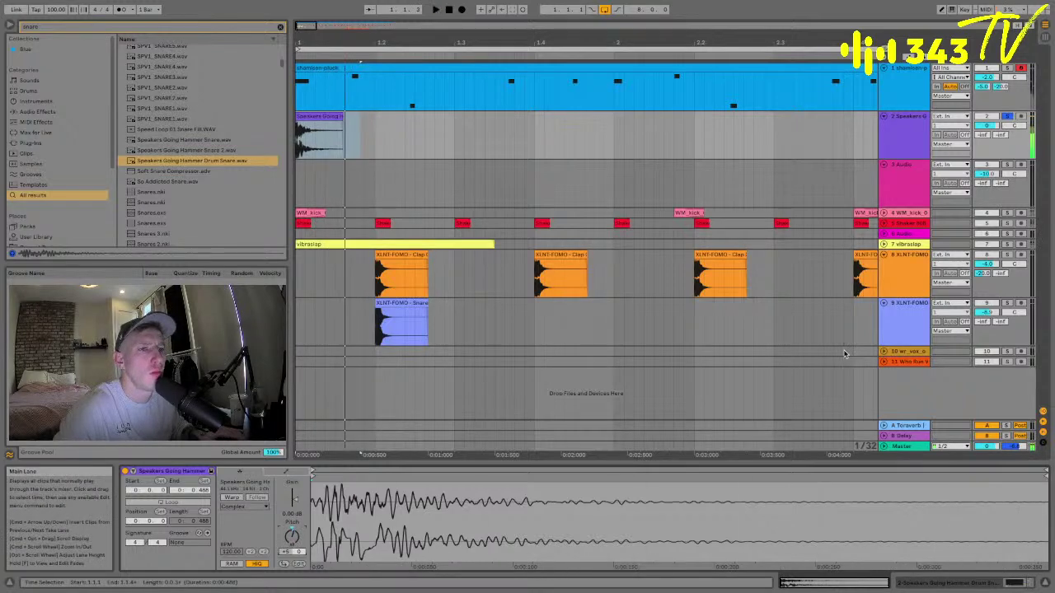
key("Down")
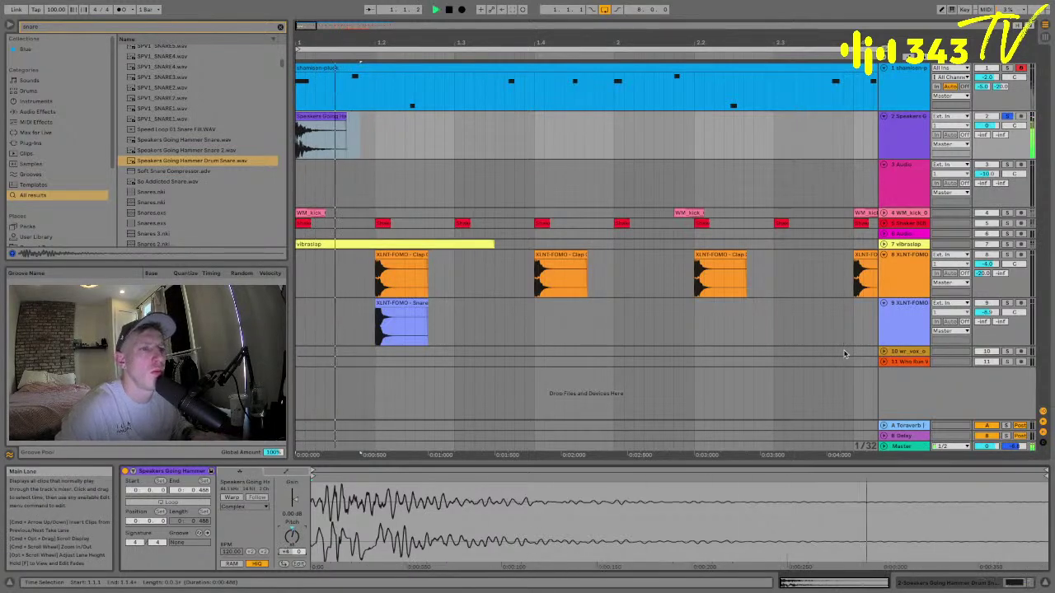
key("space")
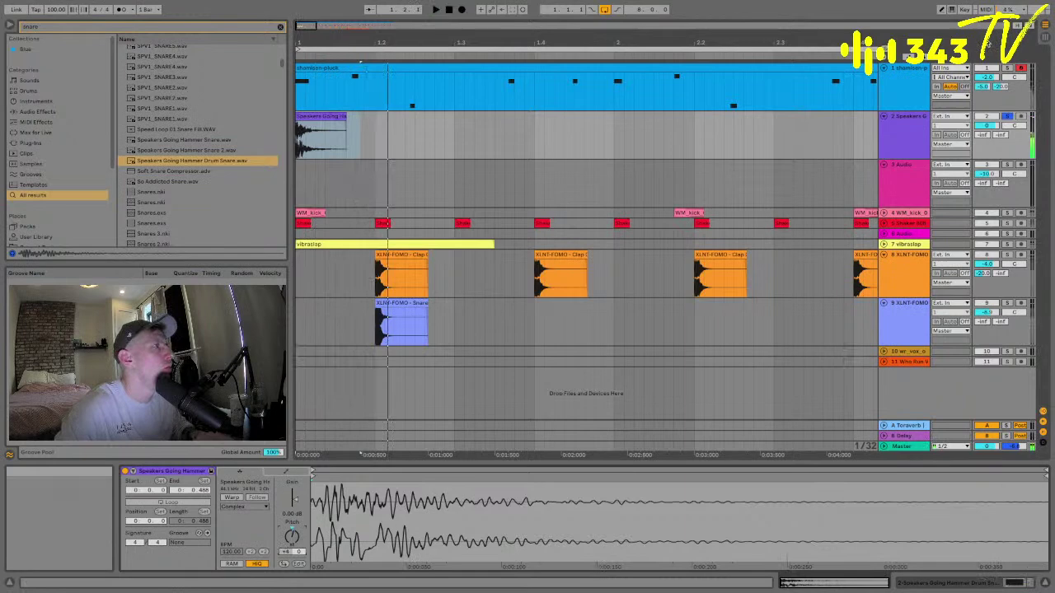
- Unsolo the Speakers Going Hammer track and transpose its snare clip down below its original pitch
left_click(1005, 117)
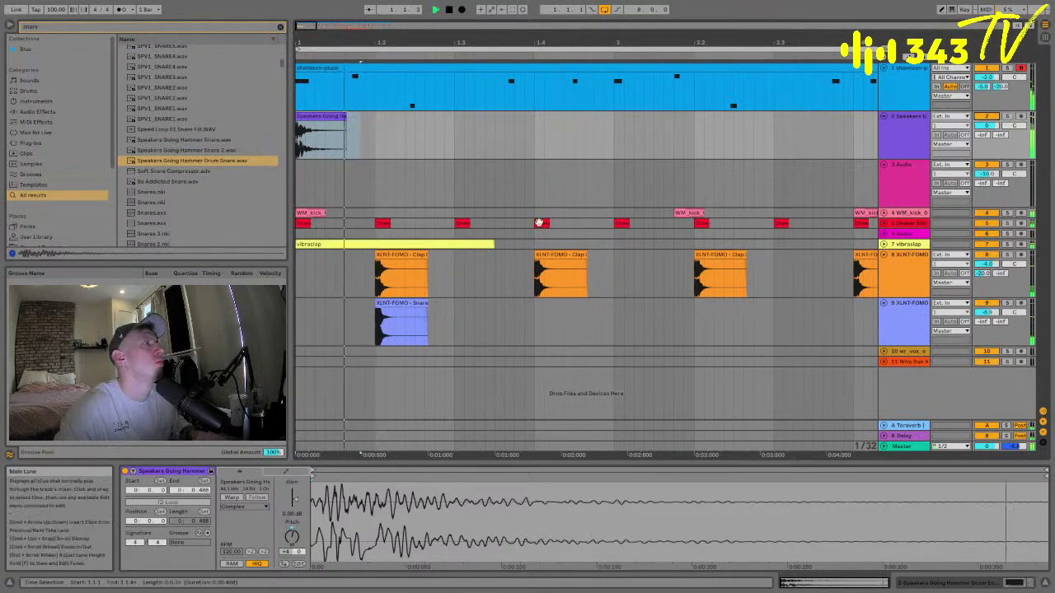
left_click_drag(291, 537, 292, 569)
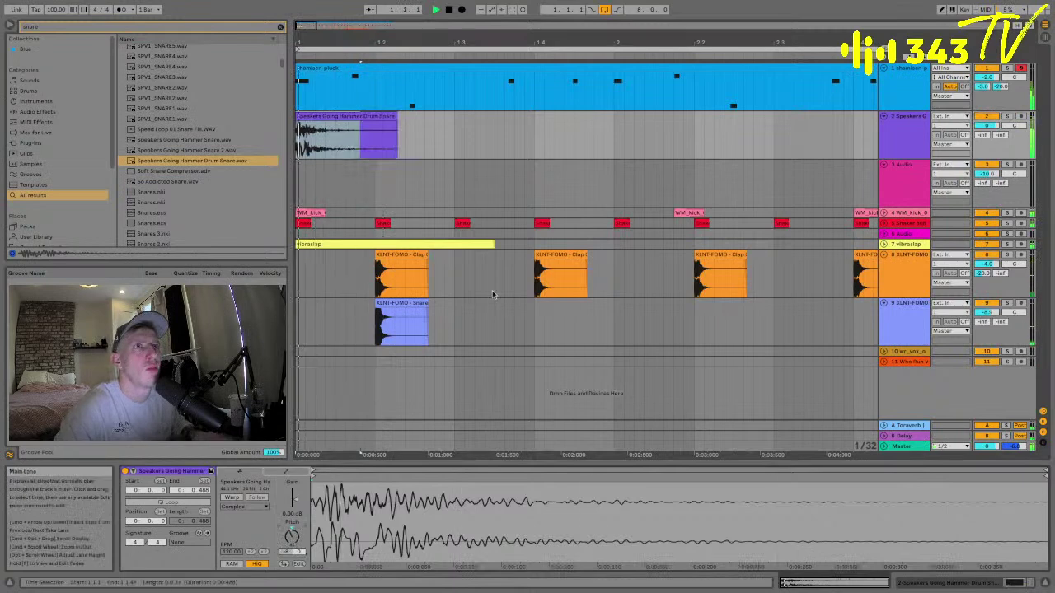
key("shift+Tab")
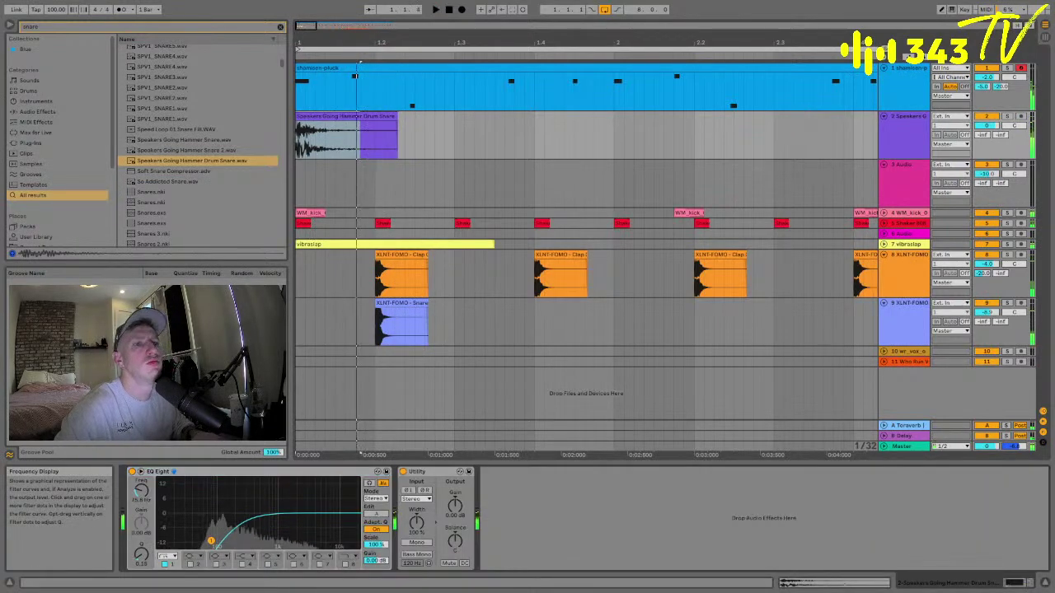
- Trim the Speakers Going Hammer clip to one beat and place copies of it at 2.1.4 and 2.4.1
left_click(377, 113)
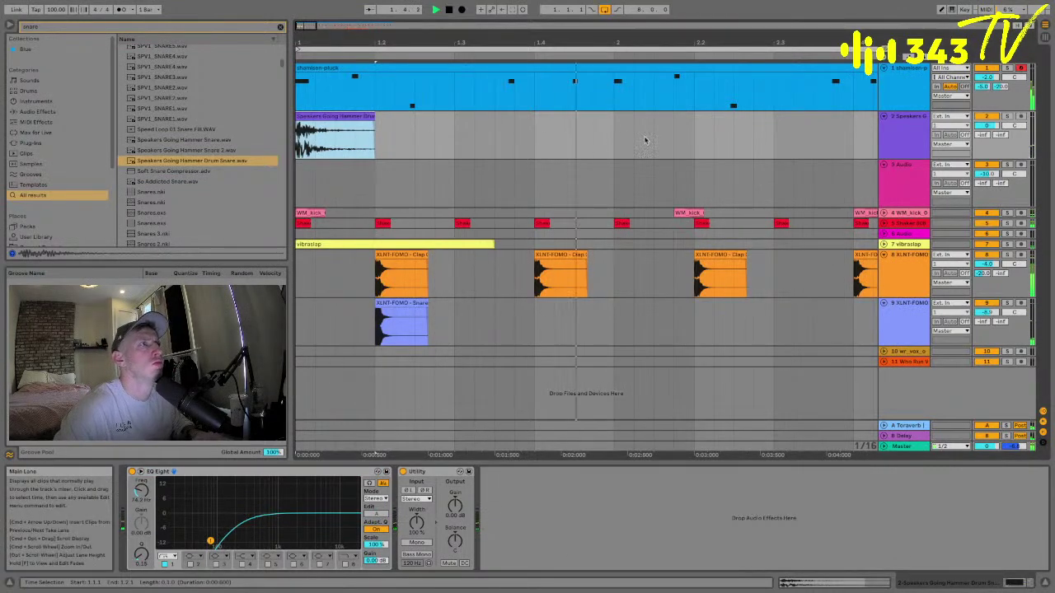
left_click(669, 134, "shift")
left_click_drag(435, 42, 435, 43)
left_click(516, 140, "shift")
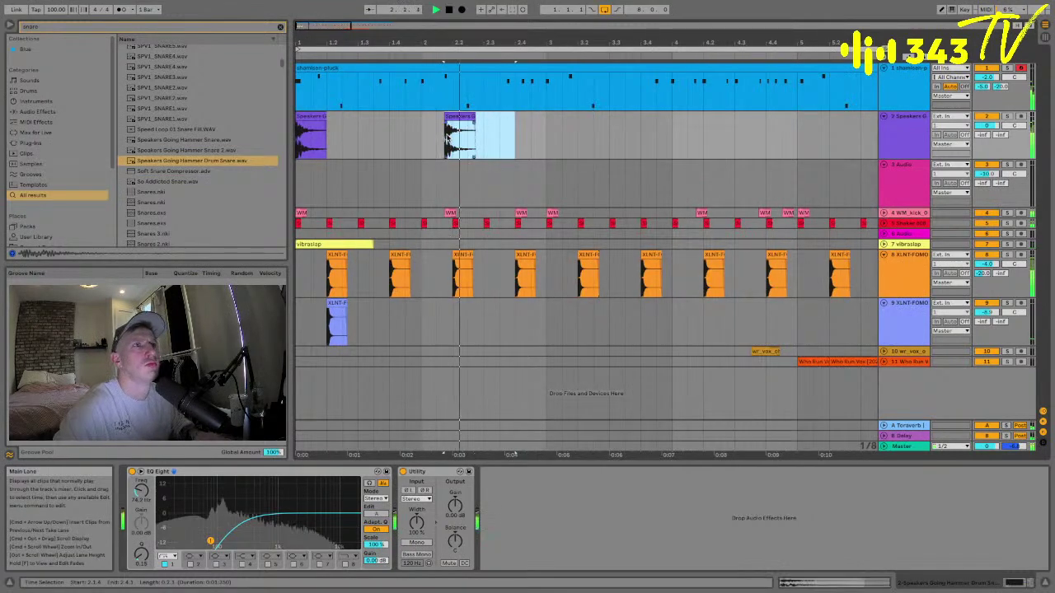
key("super+d")
- Play the beat from bar 1 to check the placement of the Speakers Going Hammer hits
left_click(401, 137)
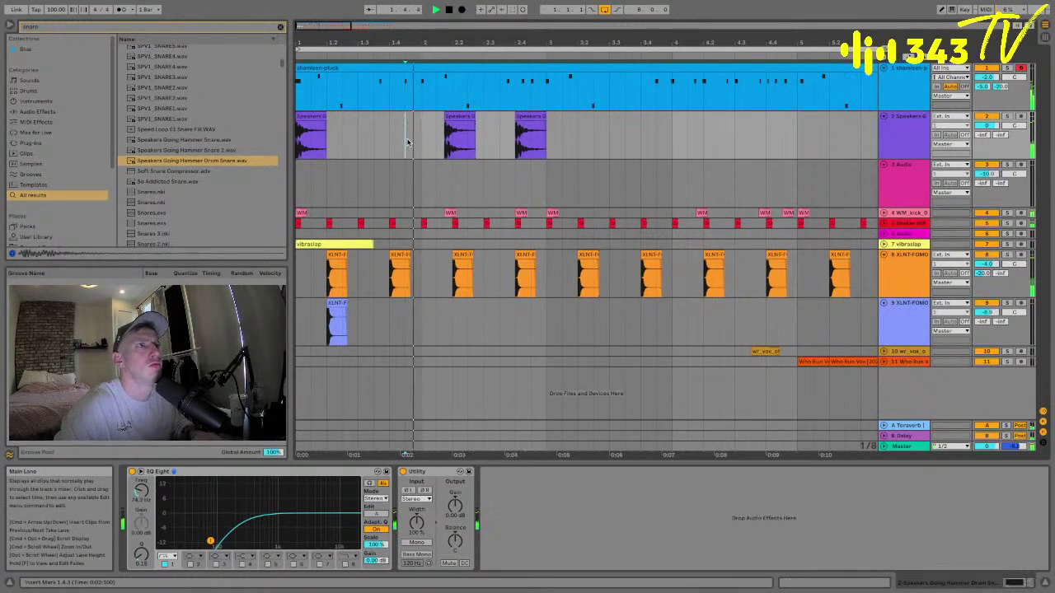
left_click(446, 124)
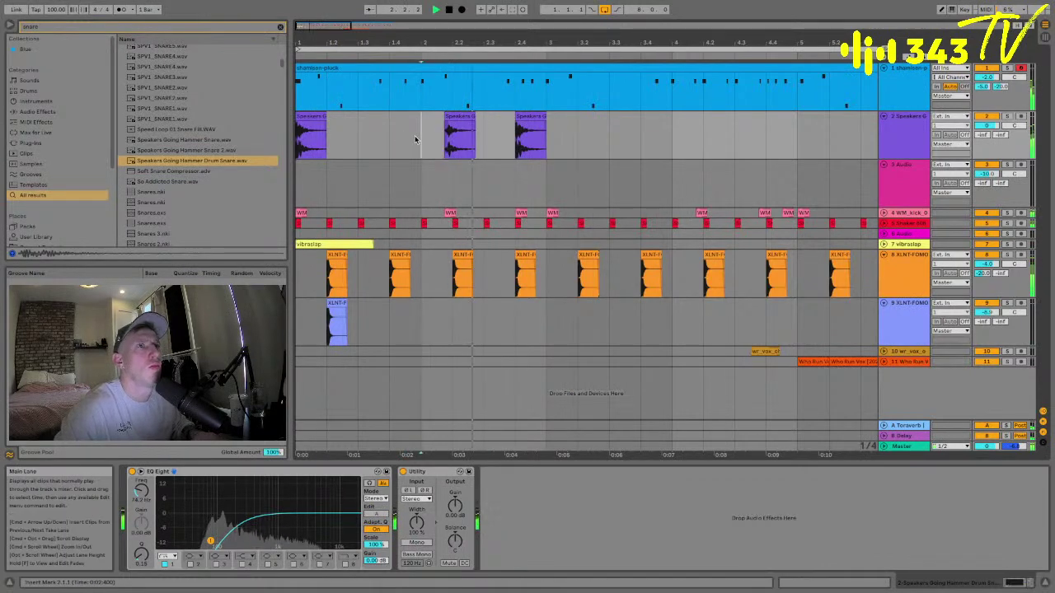
key("Right")
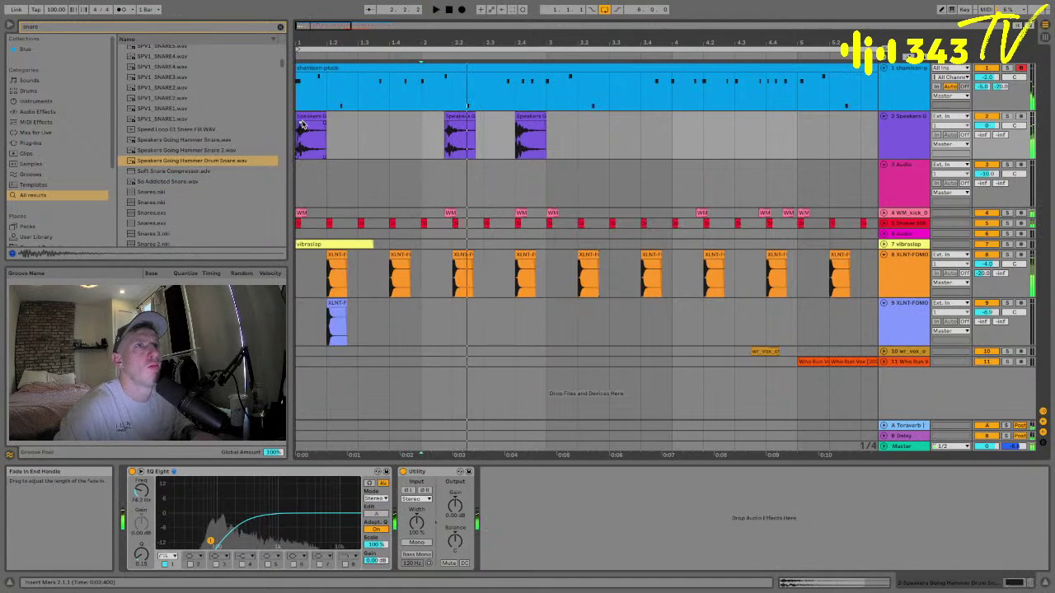
left_click(302, 124)
key("space")
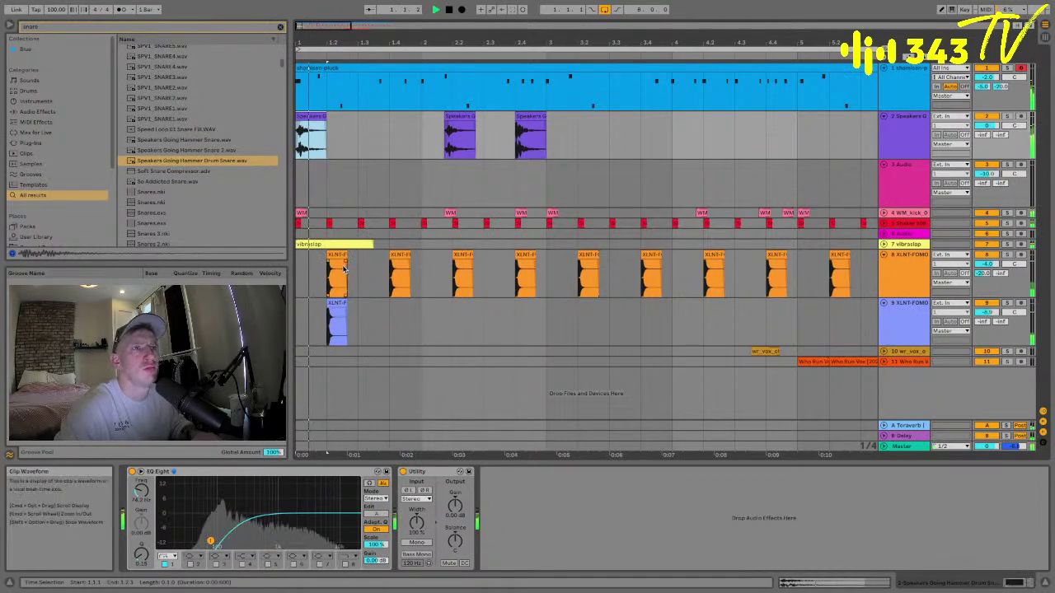
- Duplicate the XLNT-FOMO snare clip onto every second beat, from 1.4 through 4.2
left_click(356, 322)
key("ctrl+v")
key("ctrl+d")
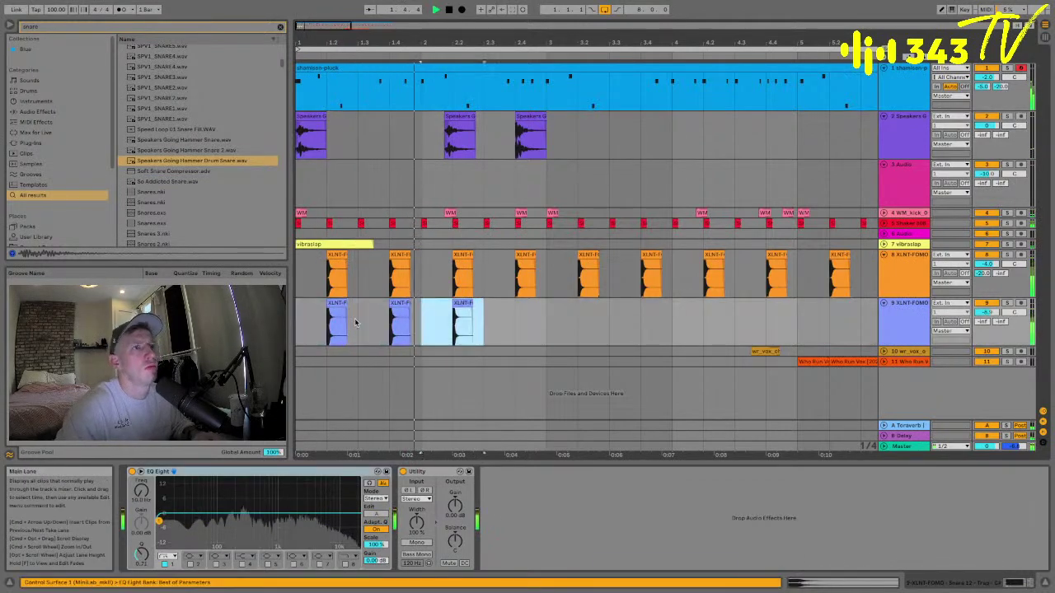
key("ctrl+d")
key("ctrl+d")
key("ctrl+d")
key("ctrl+d")
- Move the Speakers Going Hammer hit at 2.1.4 to 2.2.3 and listen to bar 2
left_click(420, 195)
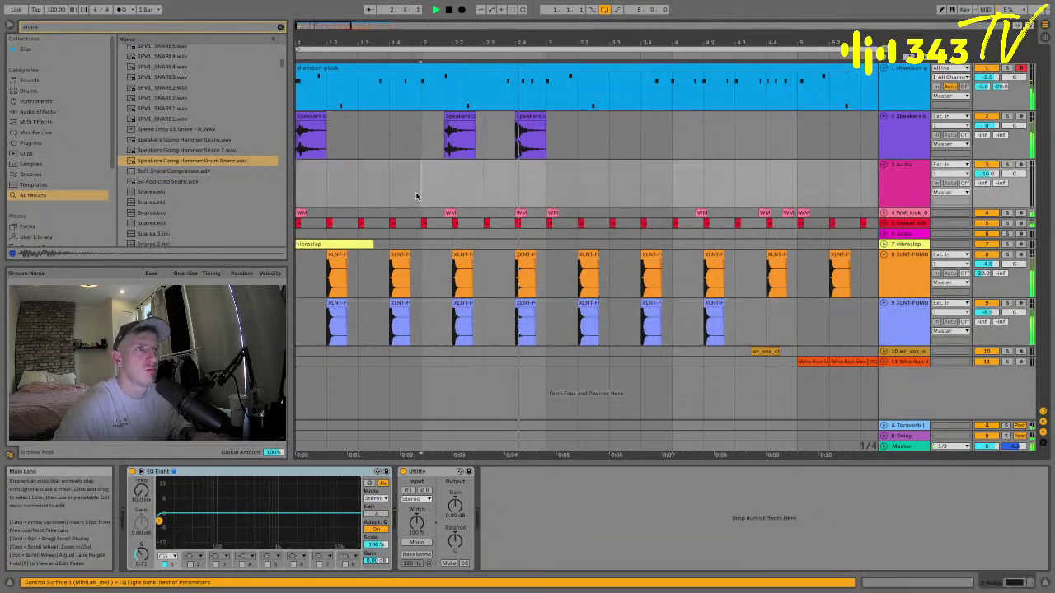
left_click_drag(459, 127, 489, 125)
left_click(441, 136)
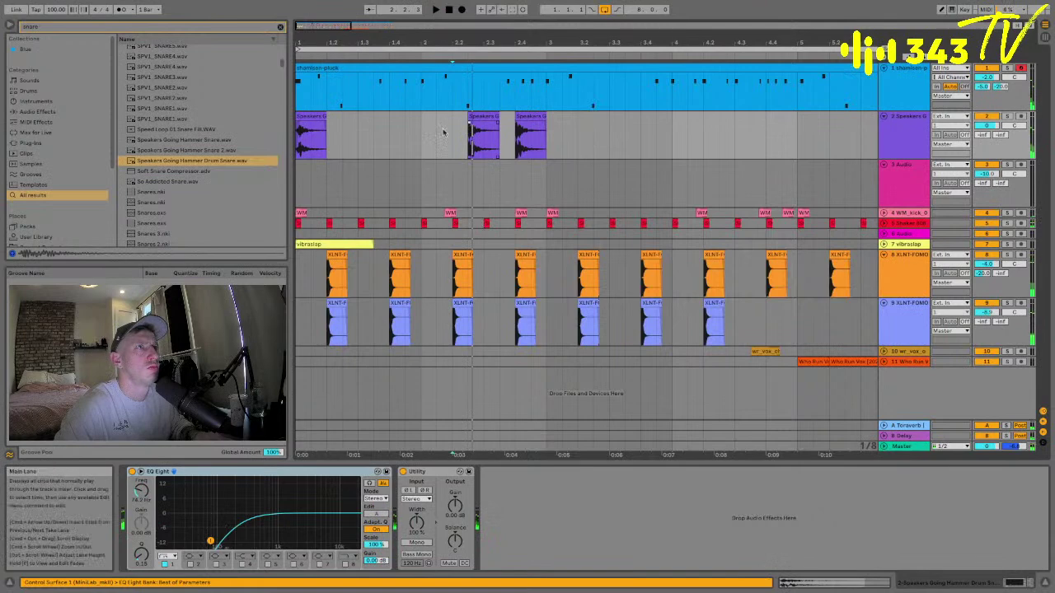
key("space")
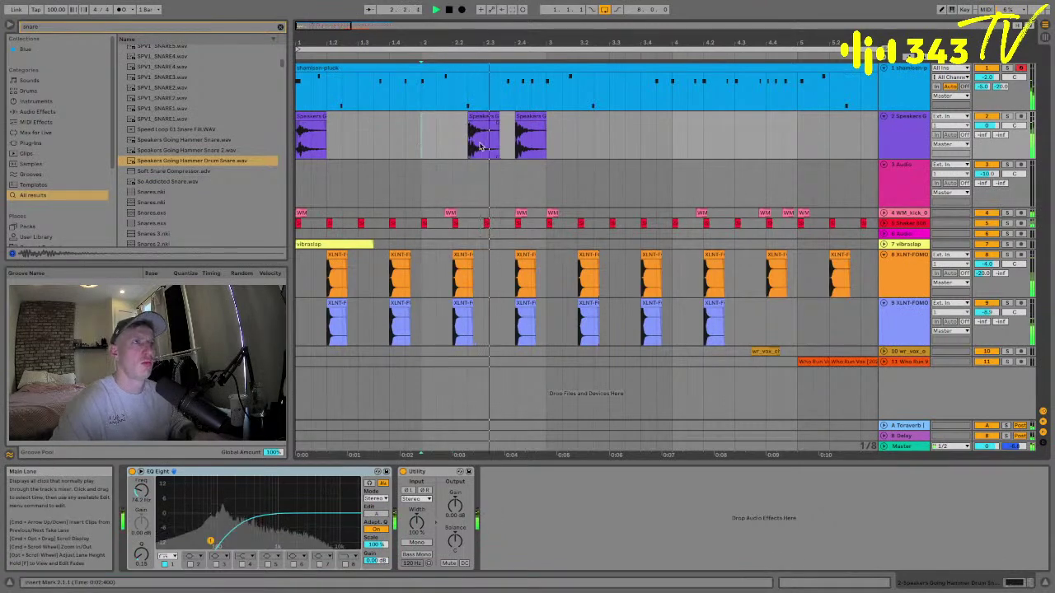
key("space")
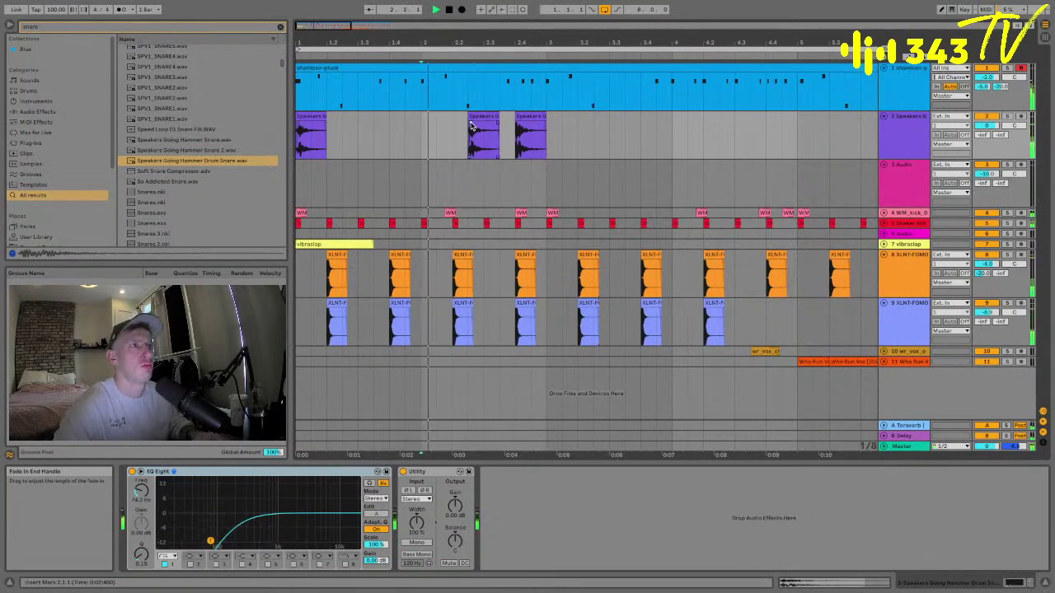
- Move the last Speakers Going Hammer hit to 2.3.3 and chop it into a run of short repeated hits
left_click(478, 122)
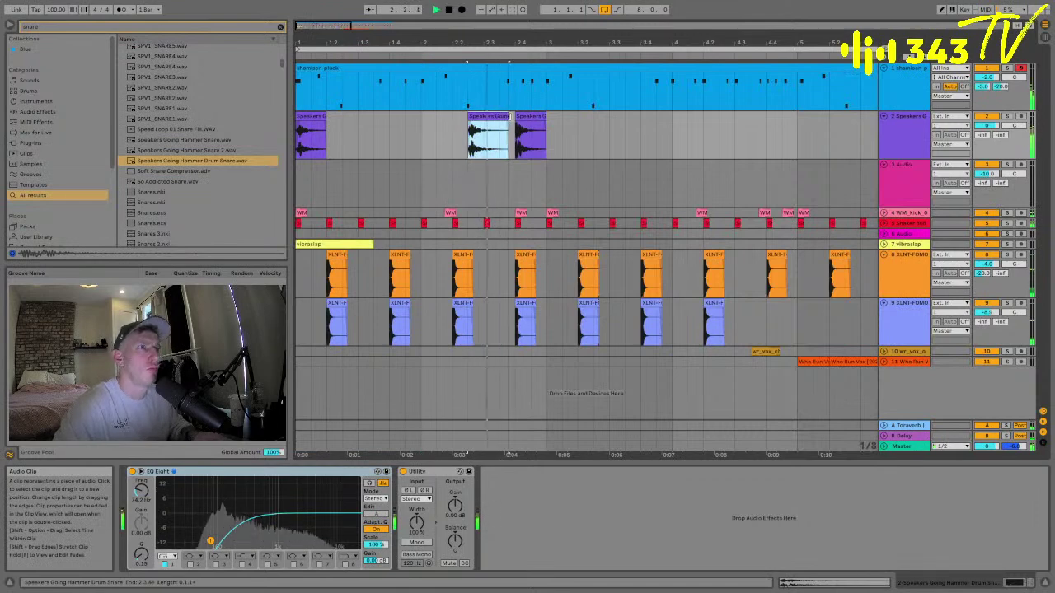
left_click(506, 144)
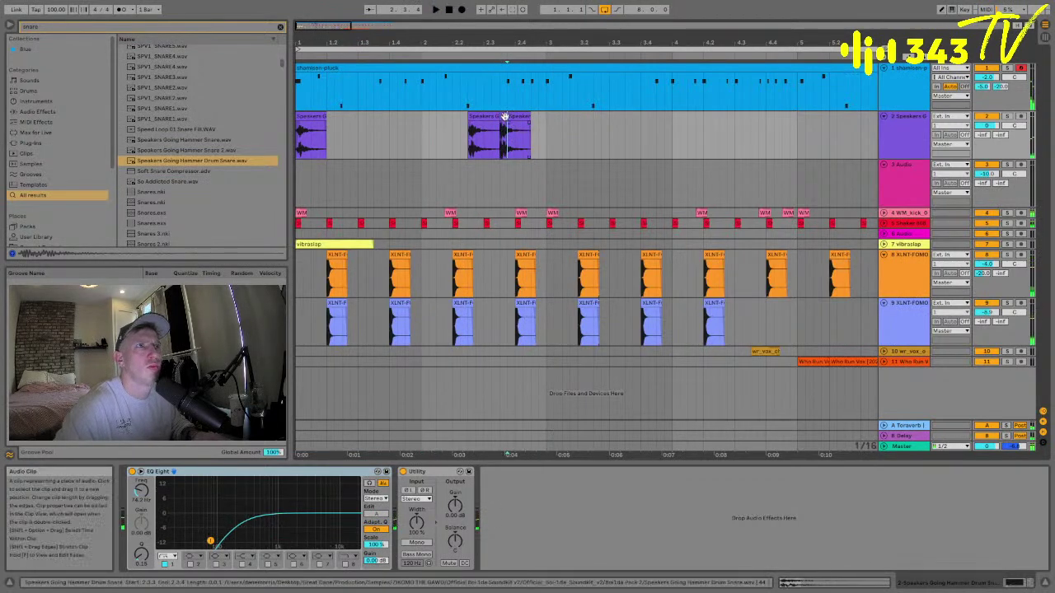
left_click(504, 116)
left_click_drag(501, 117, 511, 118)
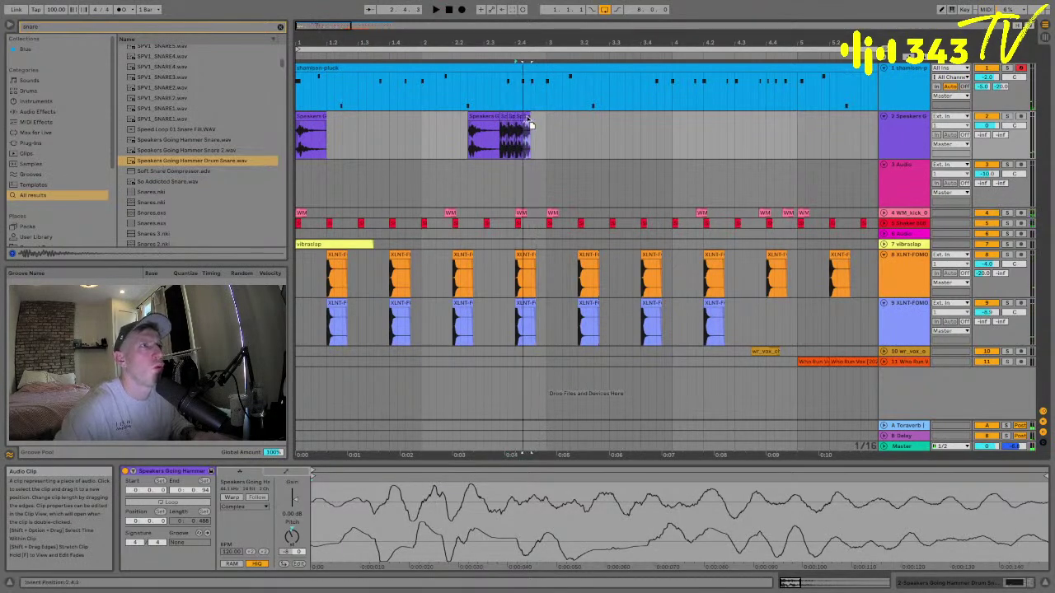
- Rearrange the short snare hits around 2.4, extending the 2.3.4 hit to 2.4.2 and the 2.4.3 hit to bar 3
scroll(519, 122, "up", 3)
key("space")
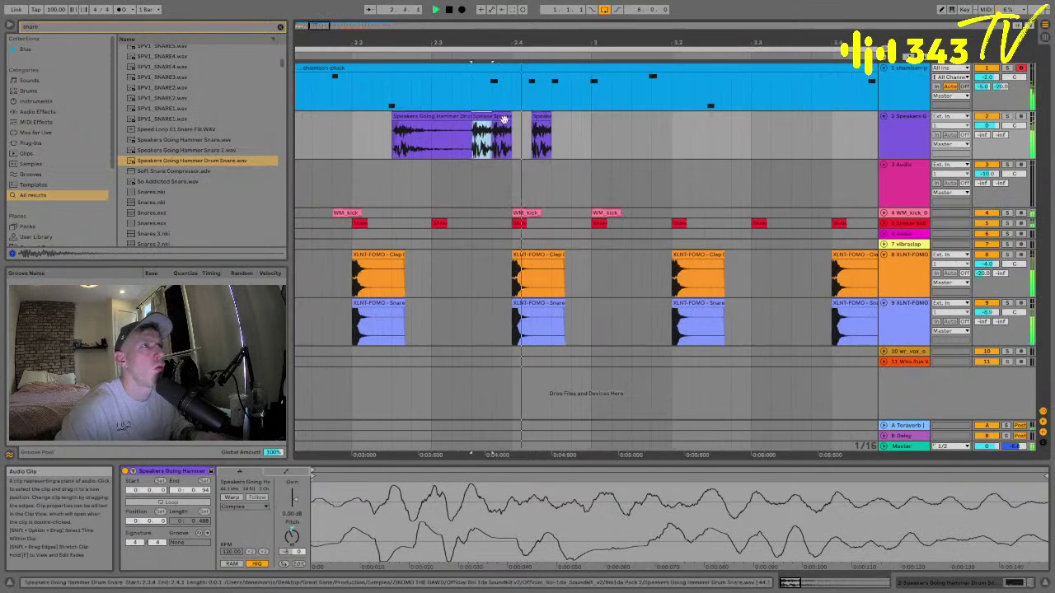
left_click(537, 117)
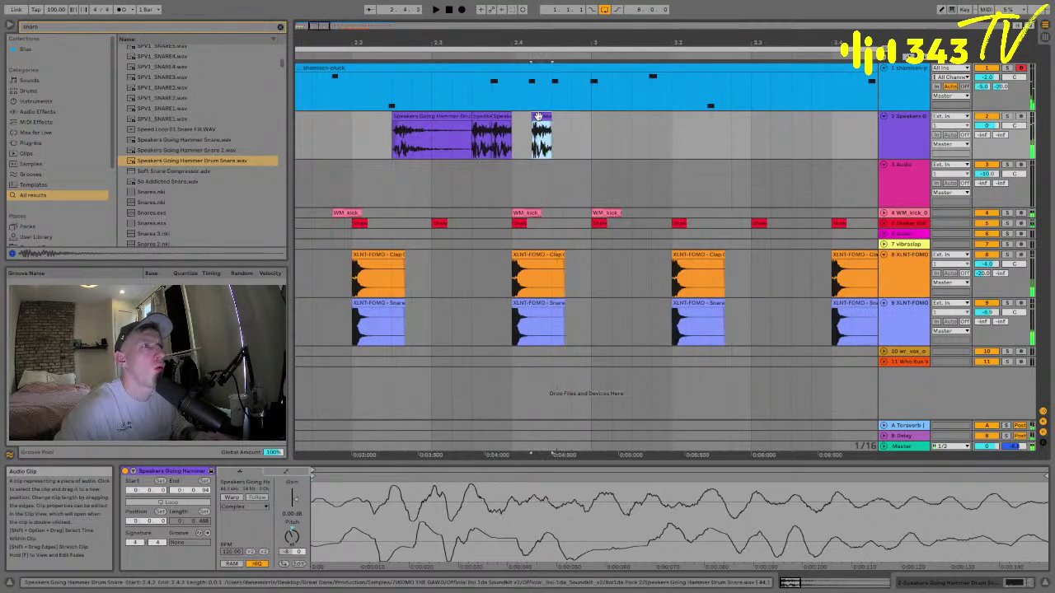
left_click_drag(571, 123, 591, 124)
left_click(497, 117)
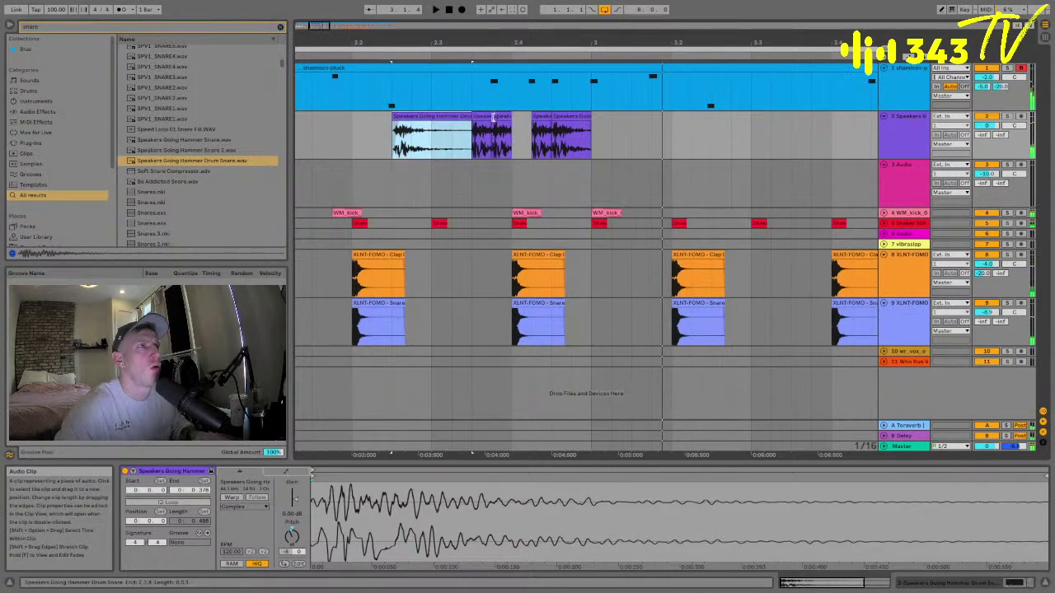
left_click_drag(511, 124, 531, 123)
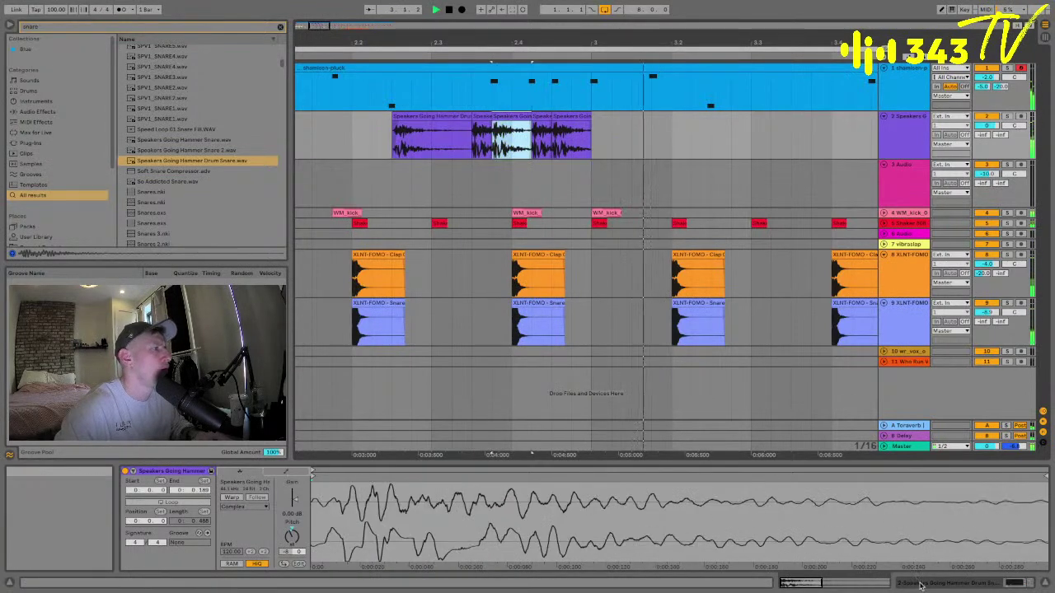
- In the snare's EQ Eight, cut band 4 by about 9.8 dB near 344 Hz and boost band 8 by 14 dB around 8.25 kHz
key("shift+Tab")
left_click(245, 564)
left_click_drag(280, 512, 247, 535)
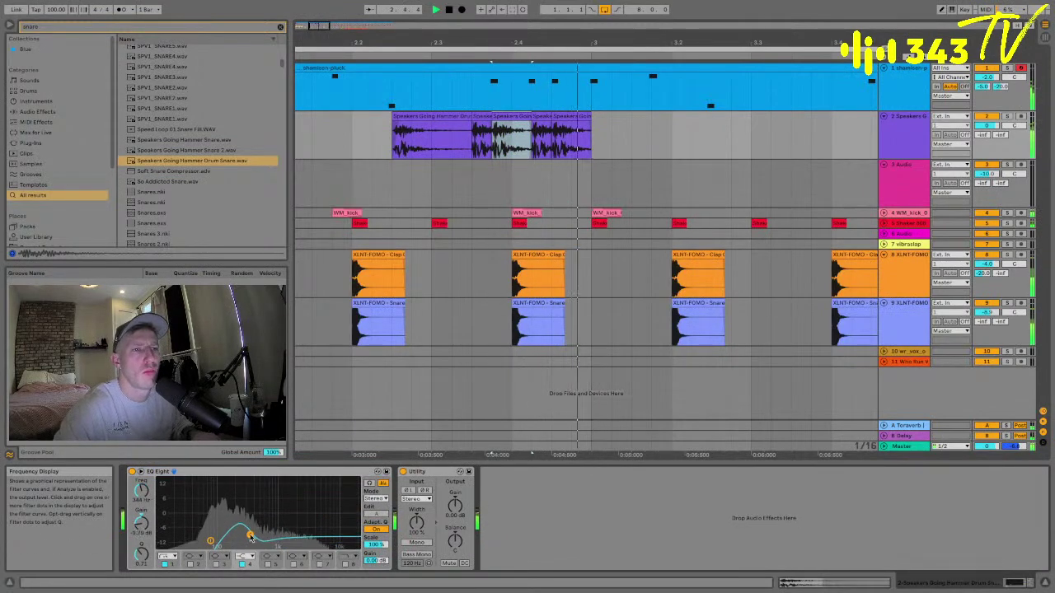
left_click(347, 557)
left_click(346, 534)
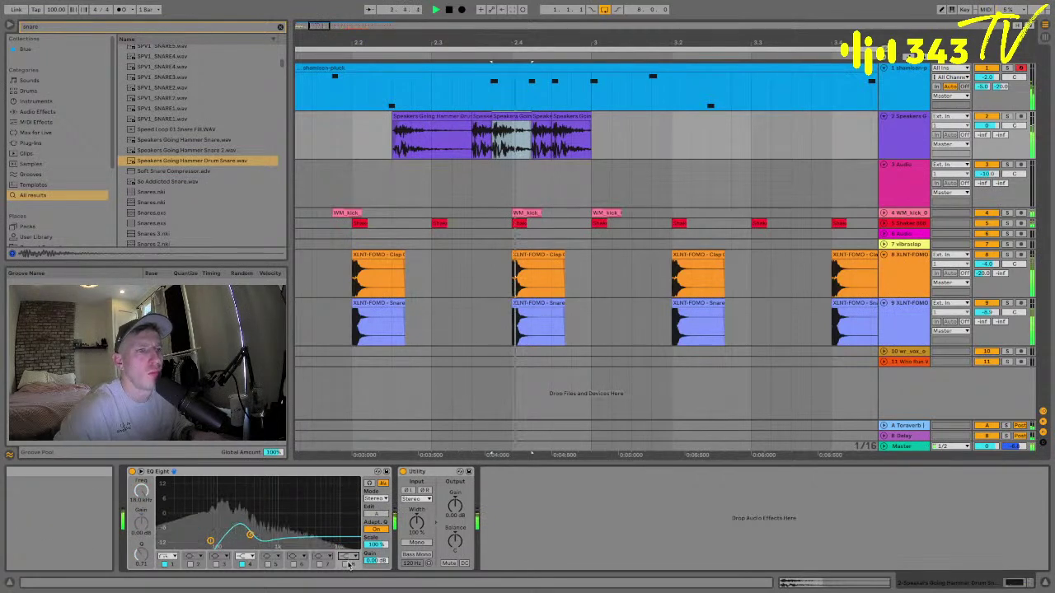
left_click_drag(353, 512, 331, 481)
- Repeat the two-bar Speakers Going Hammer snare pattern across the arrangement up to bar 9
left_click_drag(494, 42, 494, 28)
key("minus")
key("minus")
key("minus")
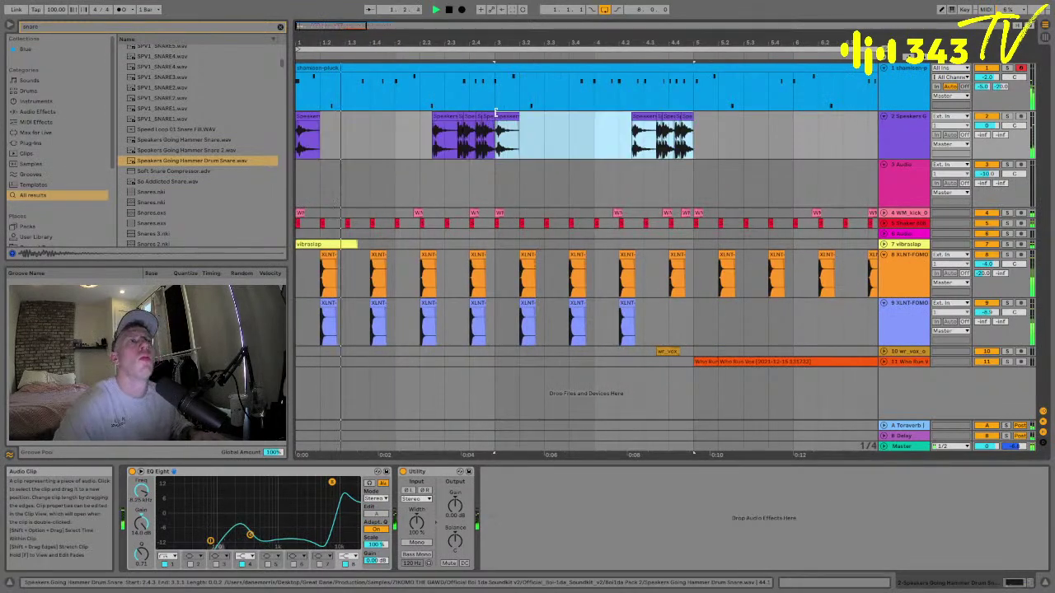
- Open the shamisen-pluck MIDI clip and select all of its notes
left_click(913, 98)
double_click(354, 74)
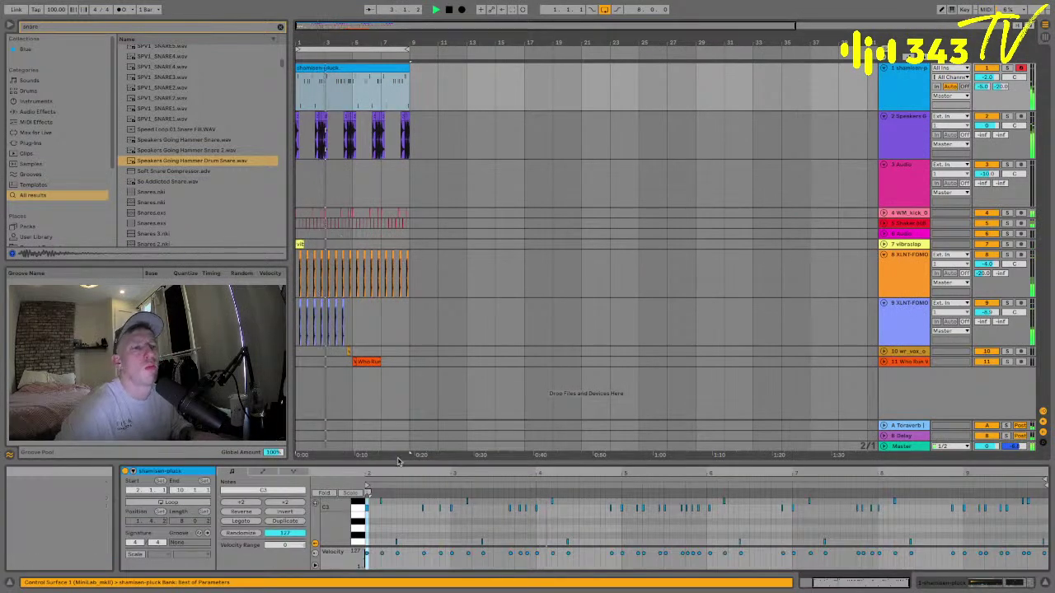
key("super+a")
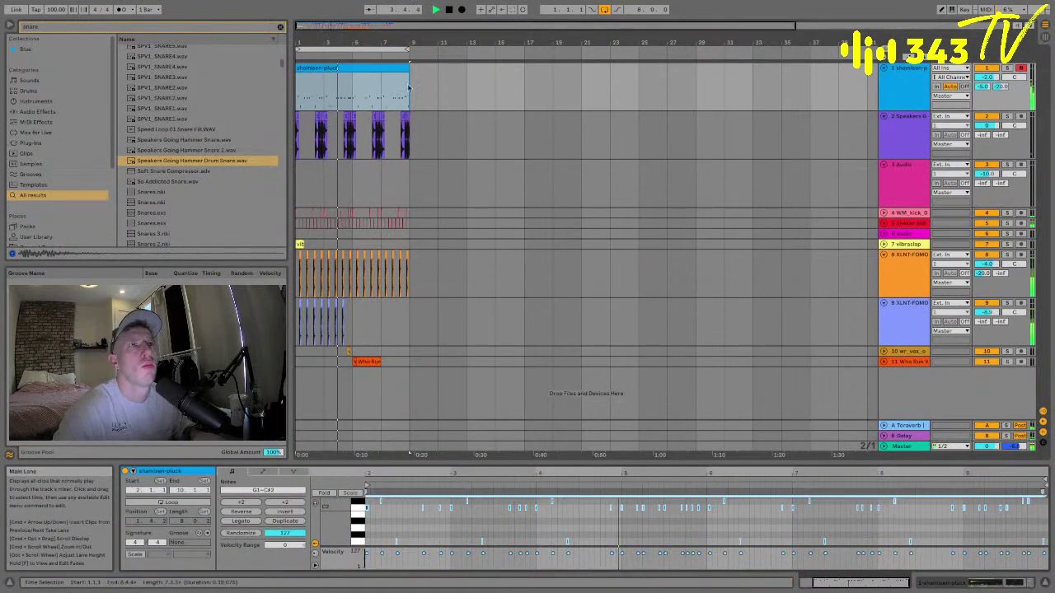
left_click(356, 70)
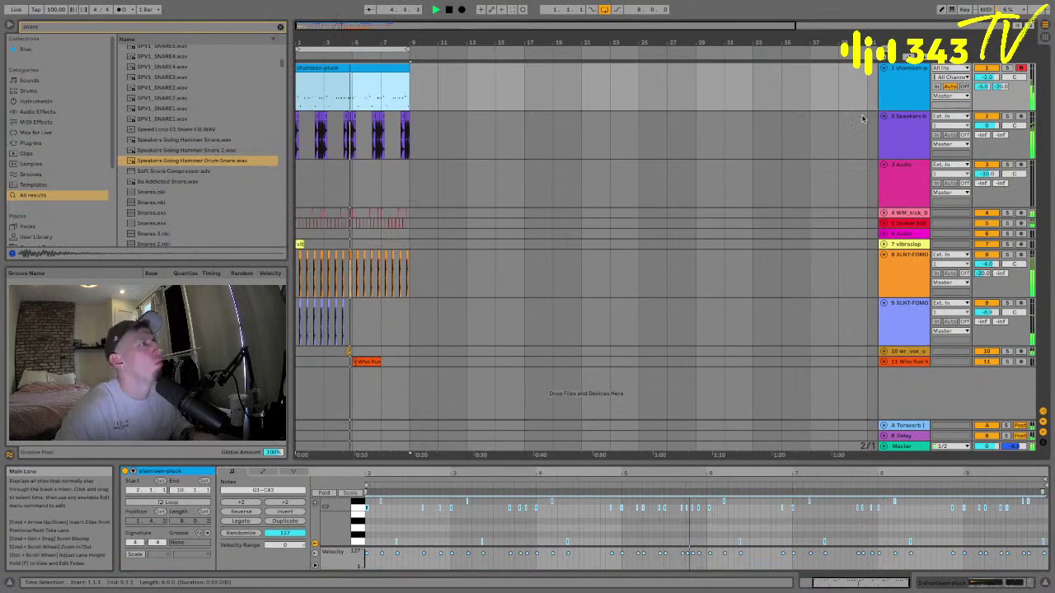
- Insert an audio track below the shamisen-pluck track and duplicate the second XLNT-FOMO track's snare clips to fill bars 5 to 8
left_click(916, 80)
key("super+t")
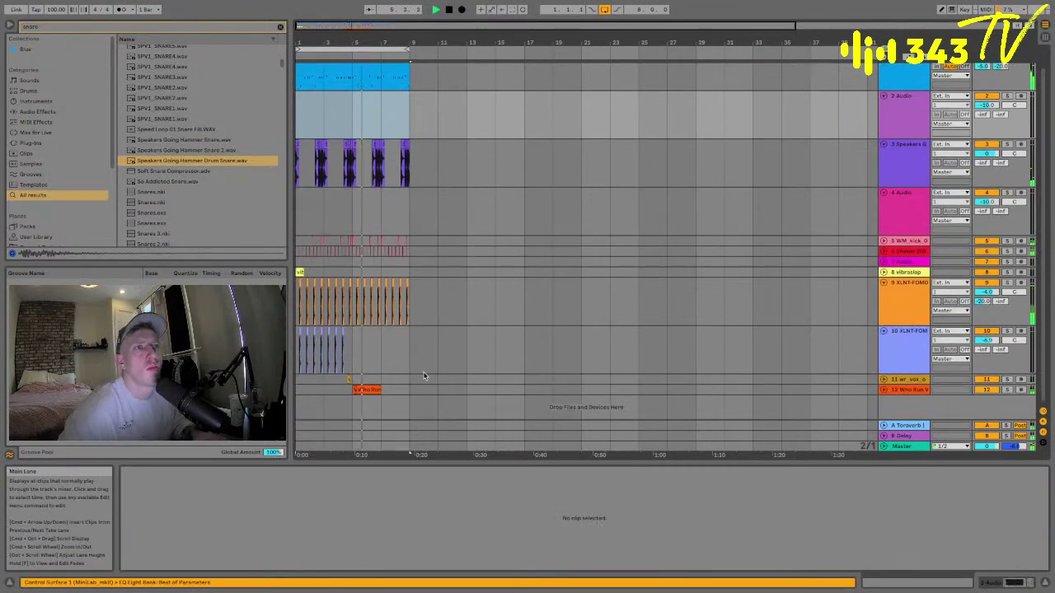
left_click(345, 354)
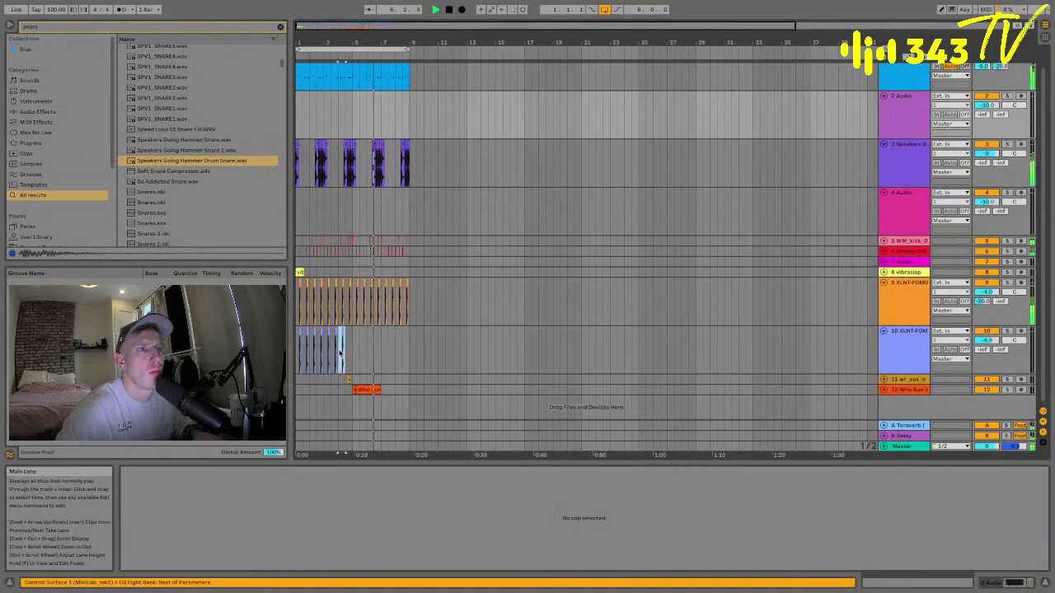
left_click(338, 352)
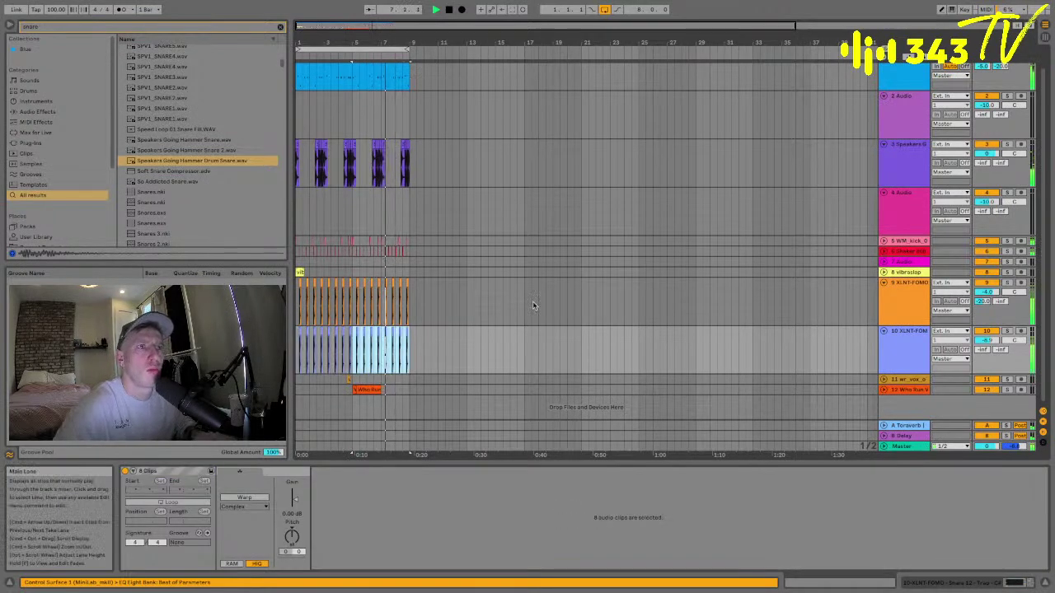
- Group the two XLNT-FOMO snare tracks, collapse the group and name it SNARE
left_click(897, 323)
left_click(899, 340)
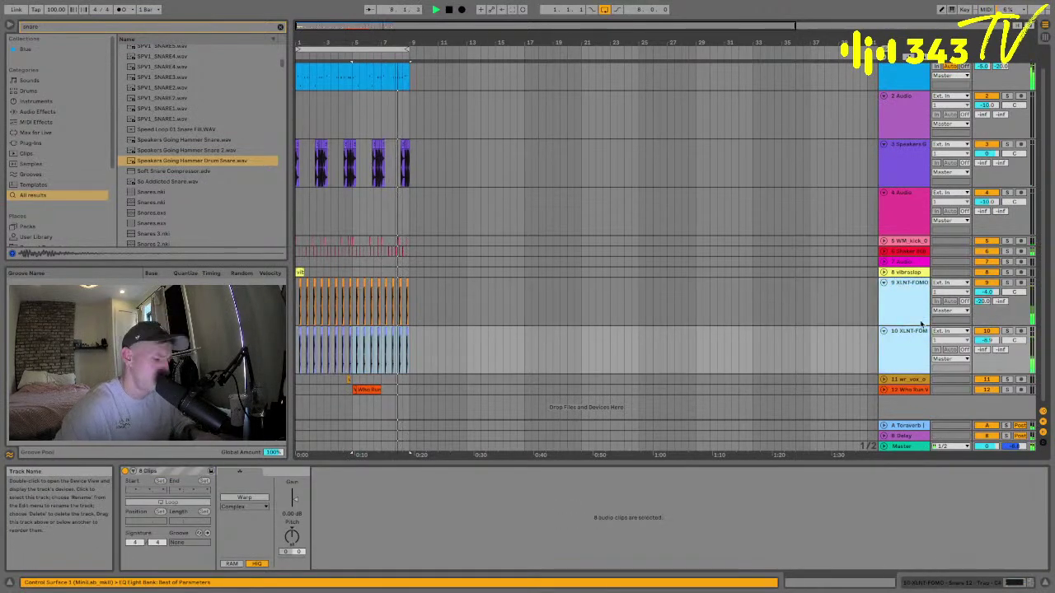
key("ctrl+g")
left_click(882, 282)
left_click(897, 303)
type("SNARE")
key("Return")
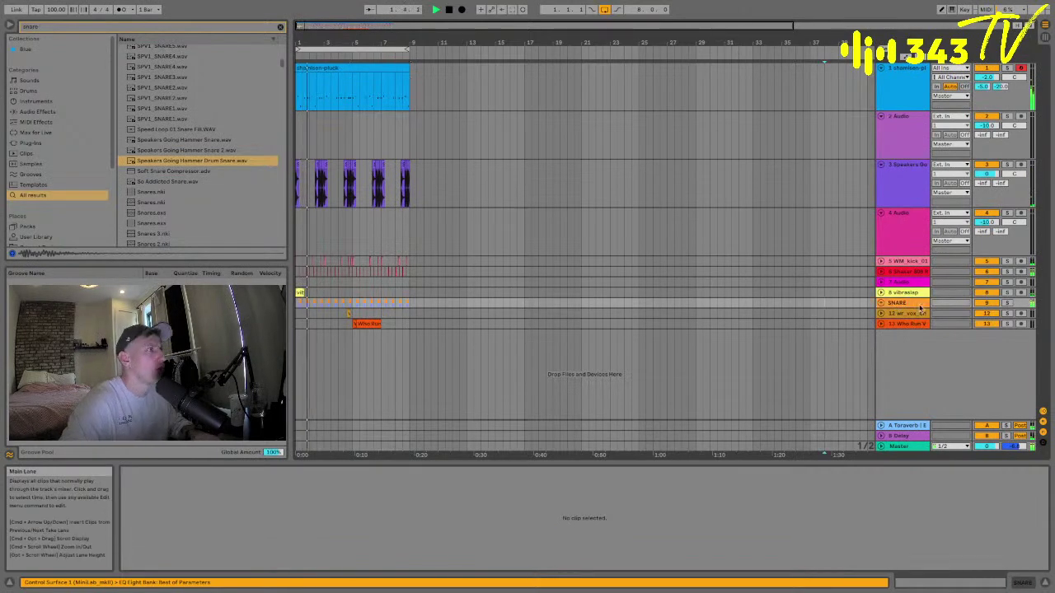
- Collapse all tracks in the arrangement at once
left_click(898, 78)
left_click(881, 68, "super")
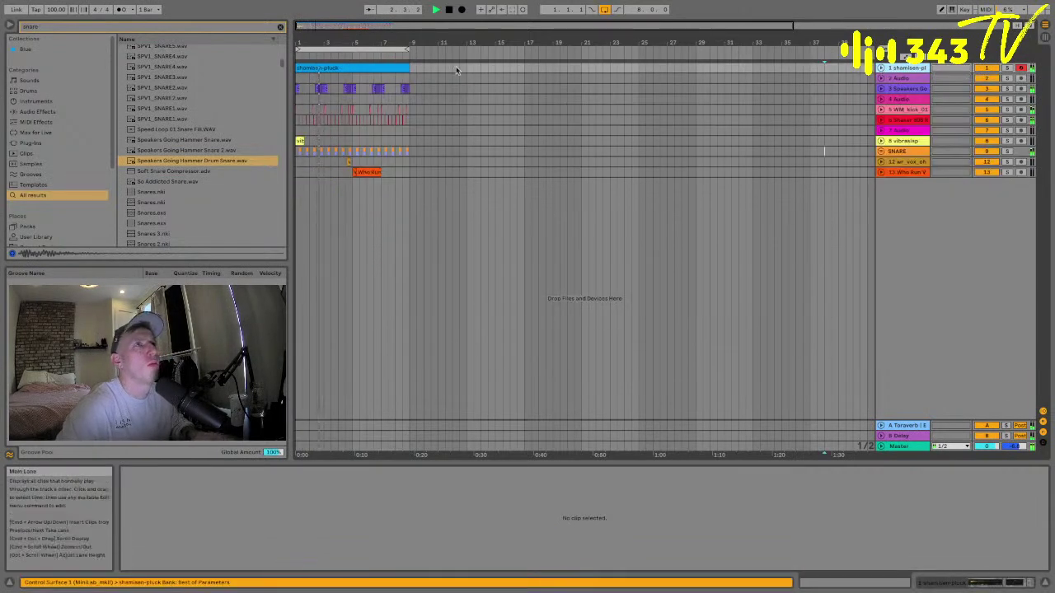
scroll(386, 147, "up", 5)
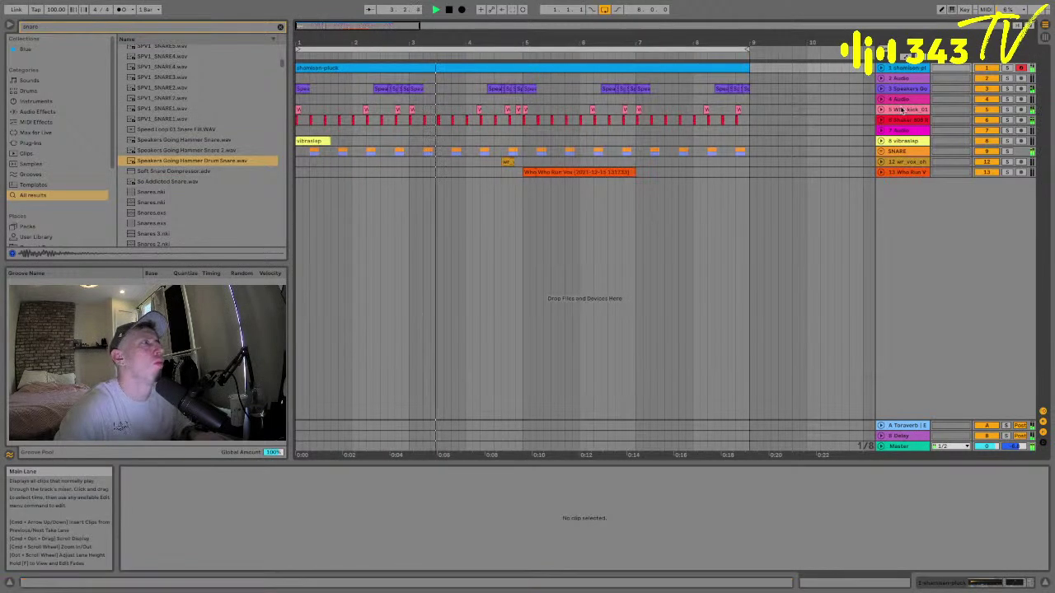
- Rename the WM_kick track KICK and move it above all other tracks
left_click(881, 109)
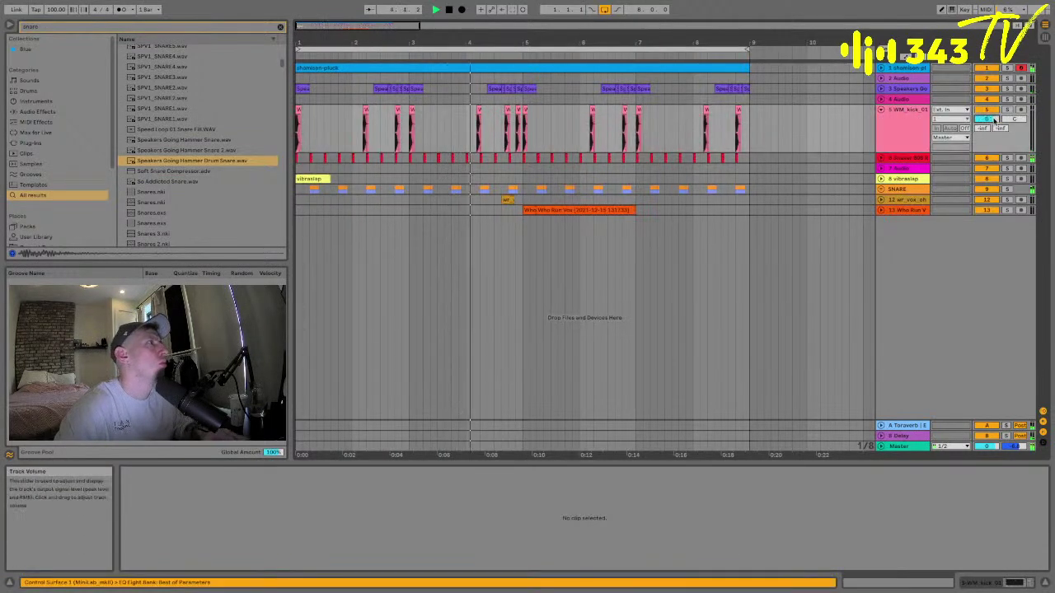
left_click(915, 126)
type("KICK")
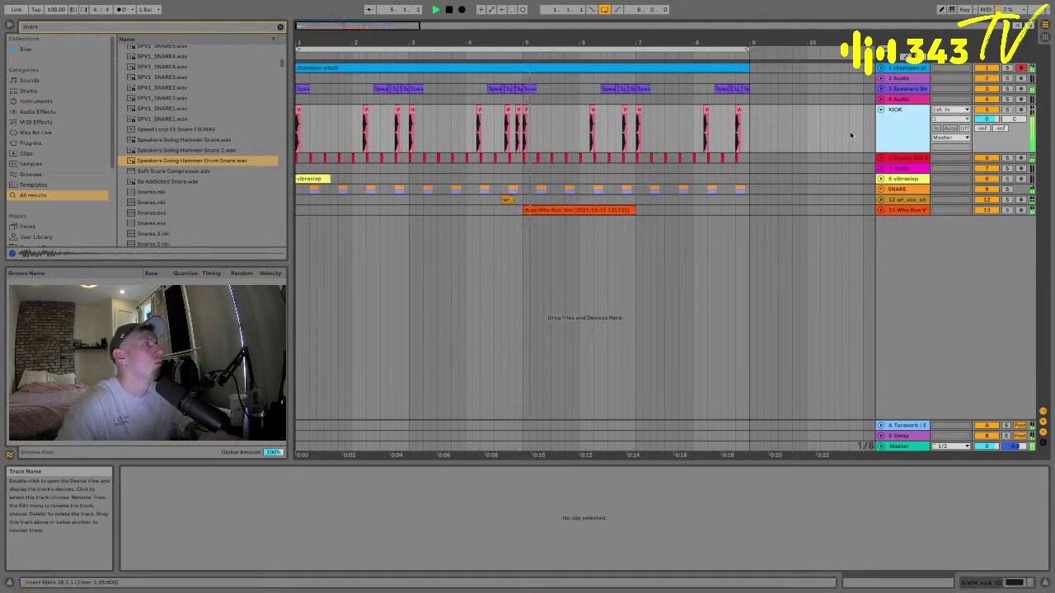
key("Return")
left_click_drag(904, 76, 901, 65)
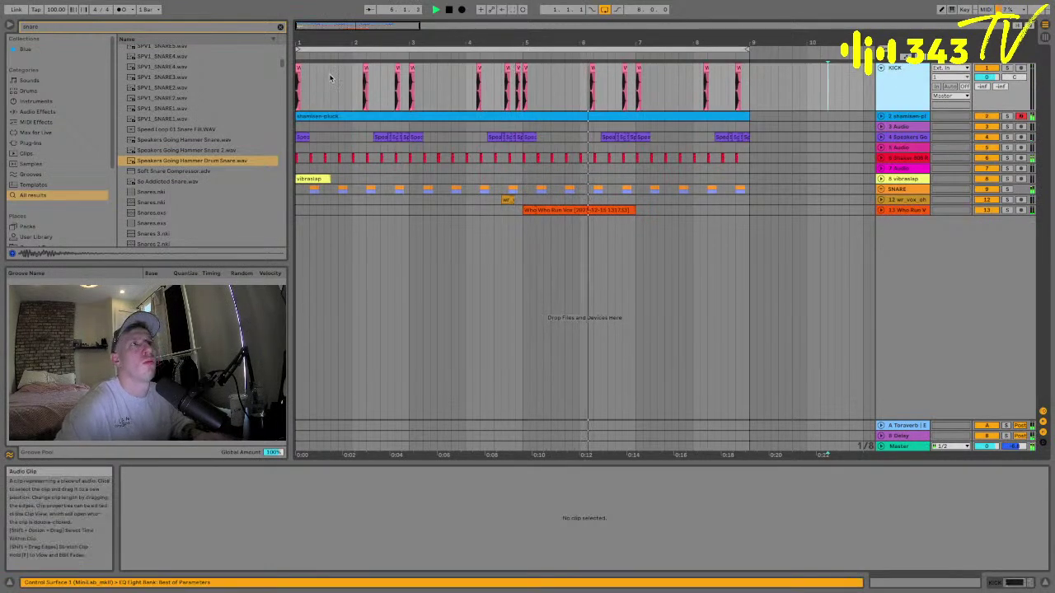
- Insert a new audio track directly below the KICK track and place the insertion point near the start of bar 1
left_click(906, 105)
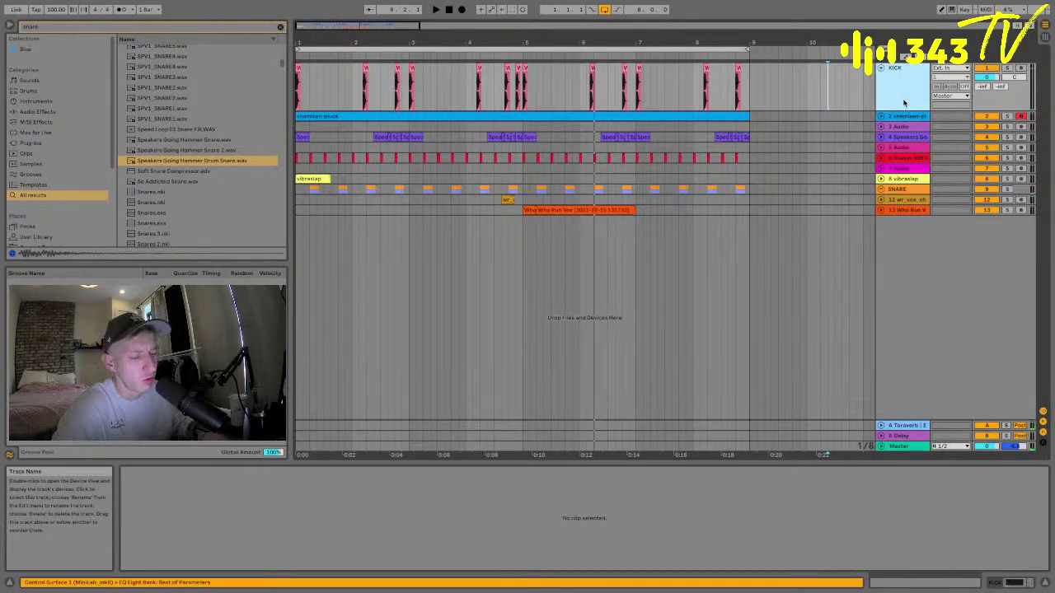
key("ctrl+t")
scroll(326, 90, "up", 6)
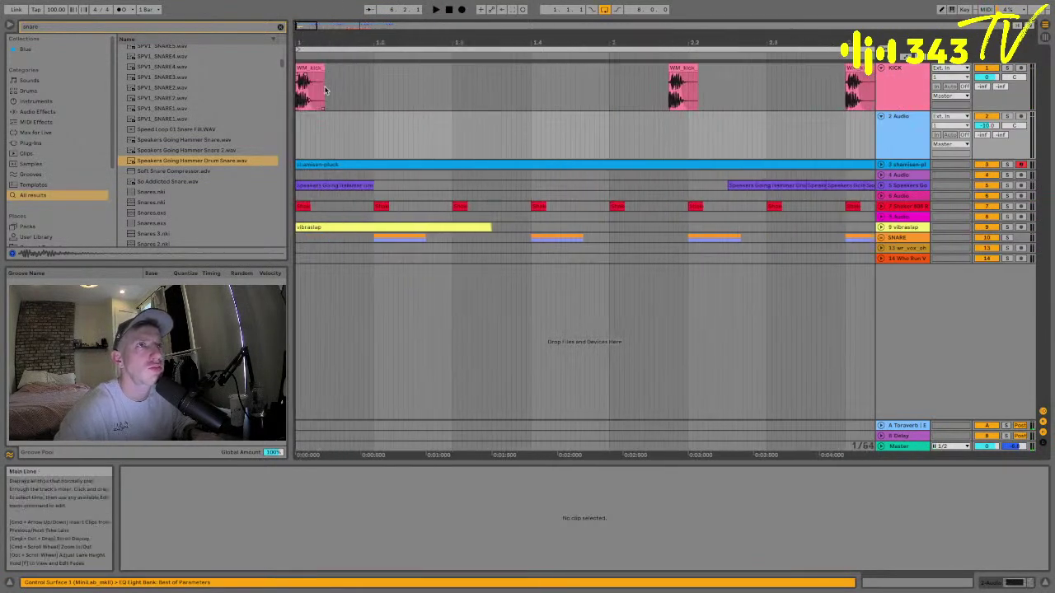
left_click(315, 136)
- Search the sample browser for 808 and audition the XLNT-FOMO and WM_808 samples
left_click(127, 28)
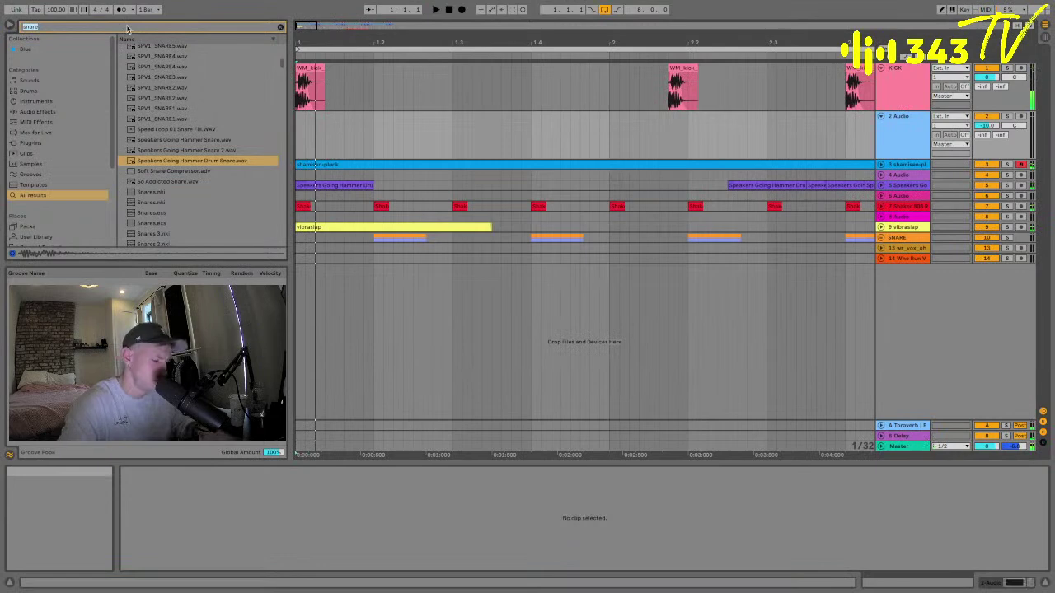
type("s")
type("08")
left_click(165, 100)
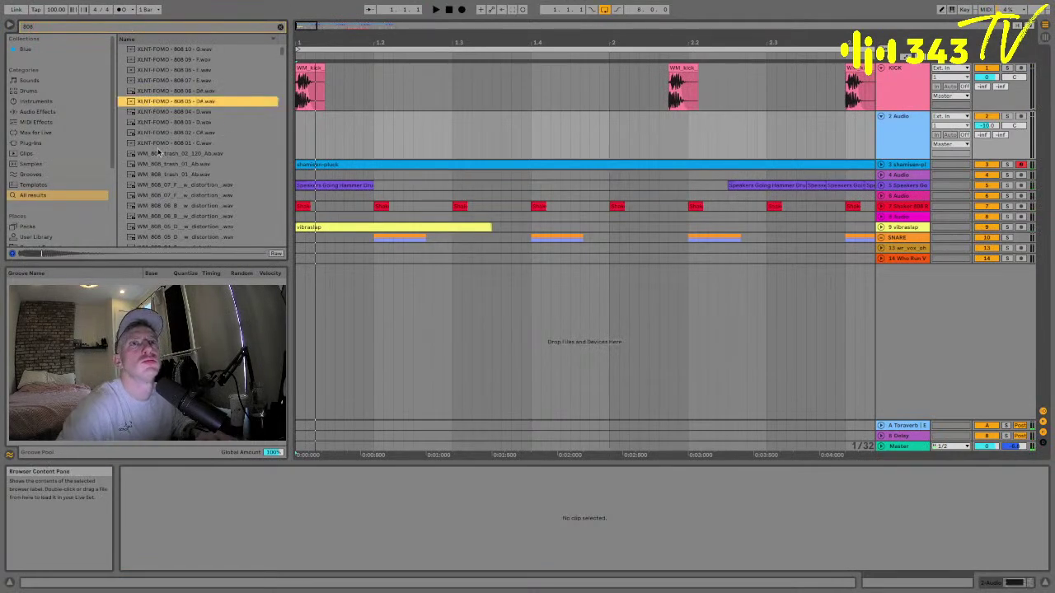
left_click(158, 165)
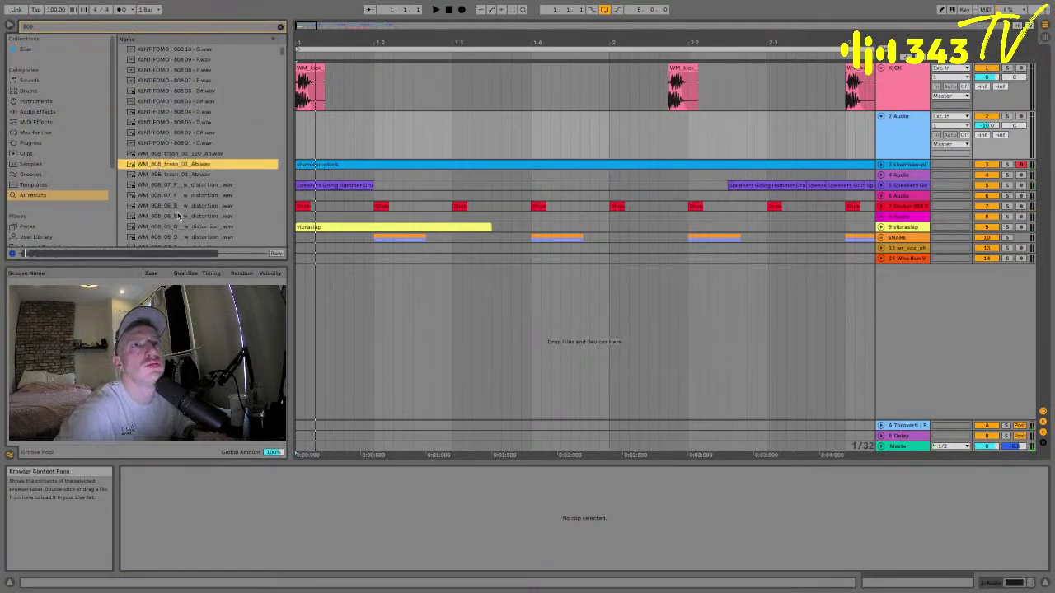
left_click(167, 154)
left_click(182, 131)
left_click(176, 121)
- Audition more 808 samples further through the results, including the SPV1, RKU_JC and OS_ELK_F sets
scroll(184, 175, "down", 2)
left_click(189, 189)
scroll(188, 189, "down", 5)
left_click(188, 190)
scroll(189, 190, "down", 2)
left_click(189, 190)
scroll(189, 189, "down", 2)
scroll(187, 190, "down", 5)
left_click(188, 188)
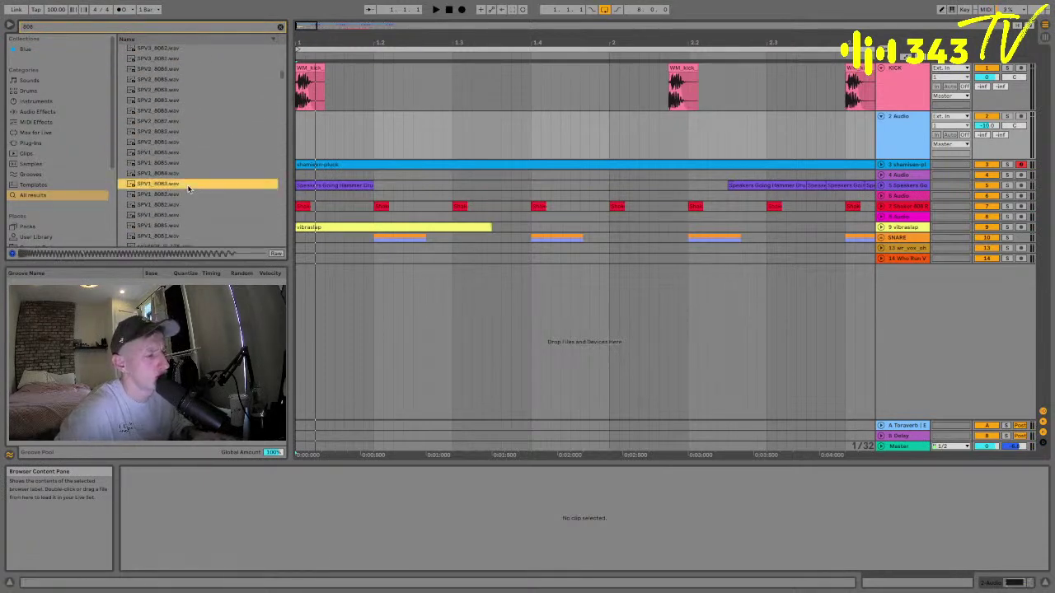
scroll(187, 189, "up", 3)
left_click(188, 183)
scroll(188, 189, "up", 2)
left_click(188, 183)
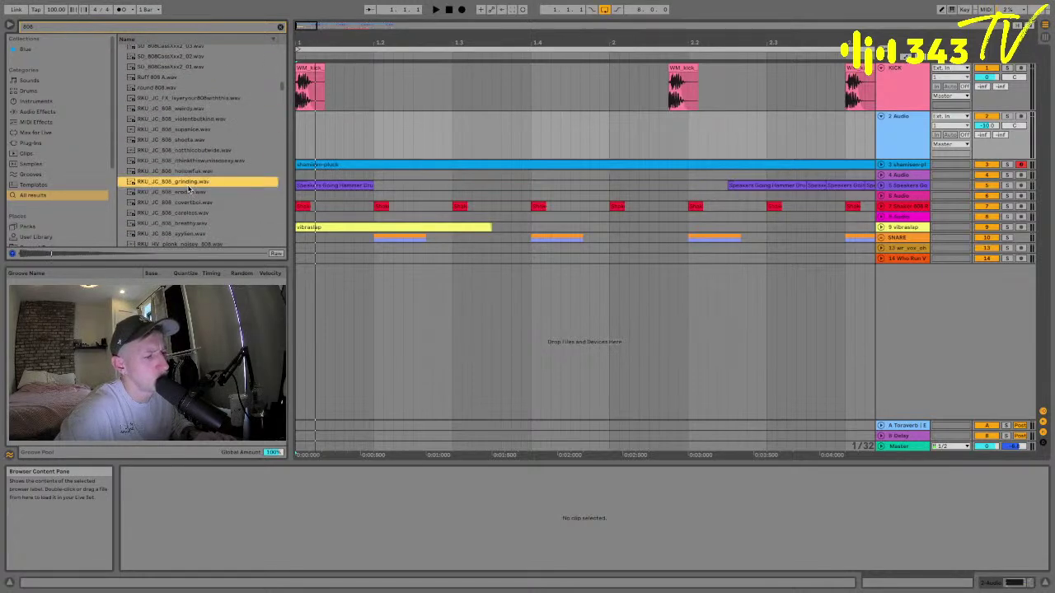
scroll(189, 189, "down", 2)
left_click(188, 183)
scroll(189, 189, "down", 3)
left_click(188, 183)
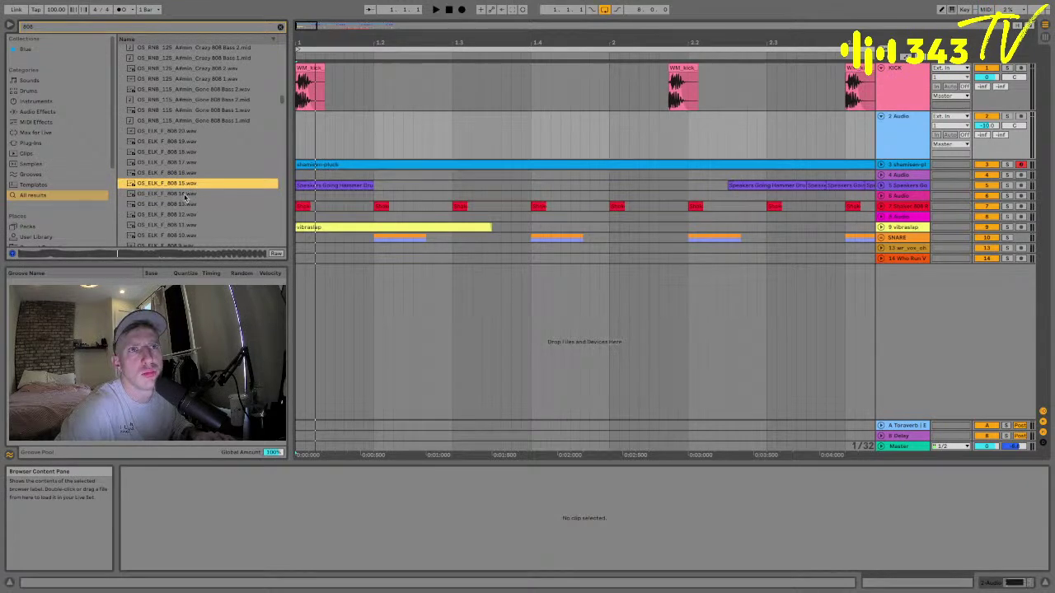
- Place the OS_ELK_F_808 15 sample at 1.4.4 on the track below KICK and insert another audio track beneath it
left_click_drag(176, 183, 589, 138)
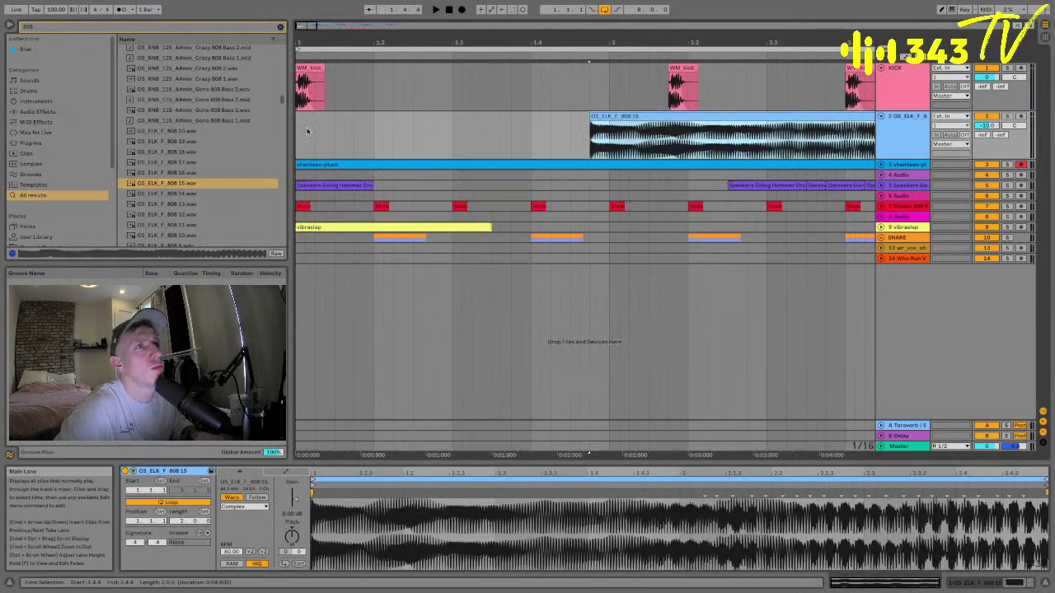
left_click(902, 137)
key("ctrl+t")
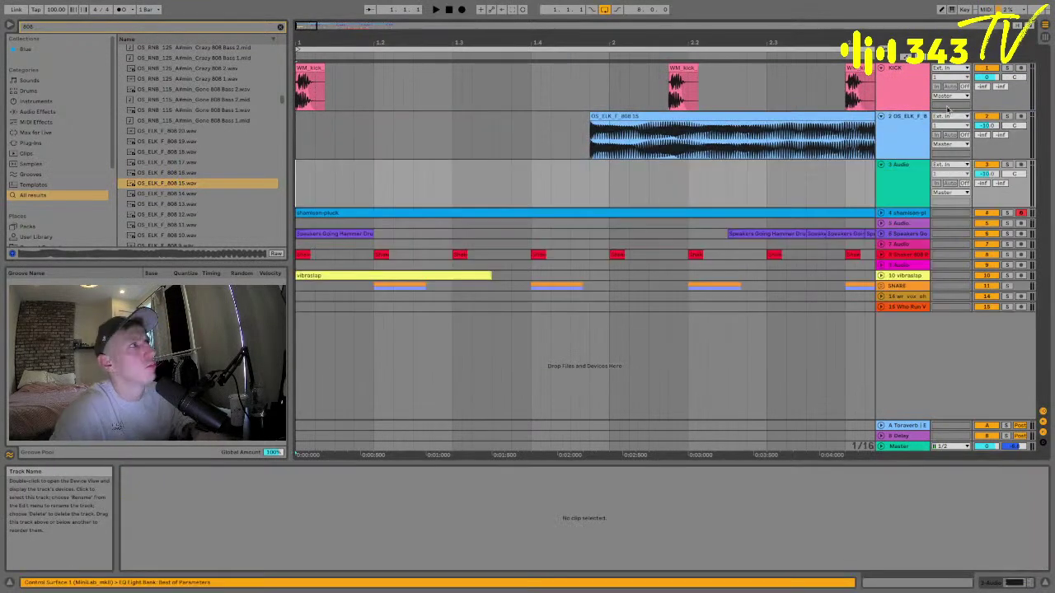
- Load the OS_ELK_F_808 18 sample at the start of the new audio track 3
scroll(216, 167, "down", 2)
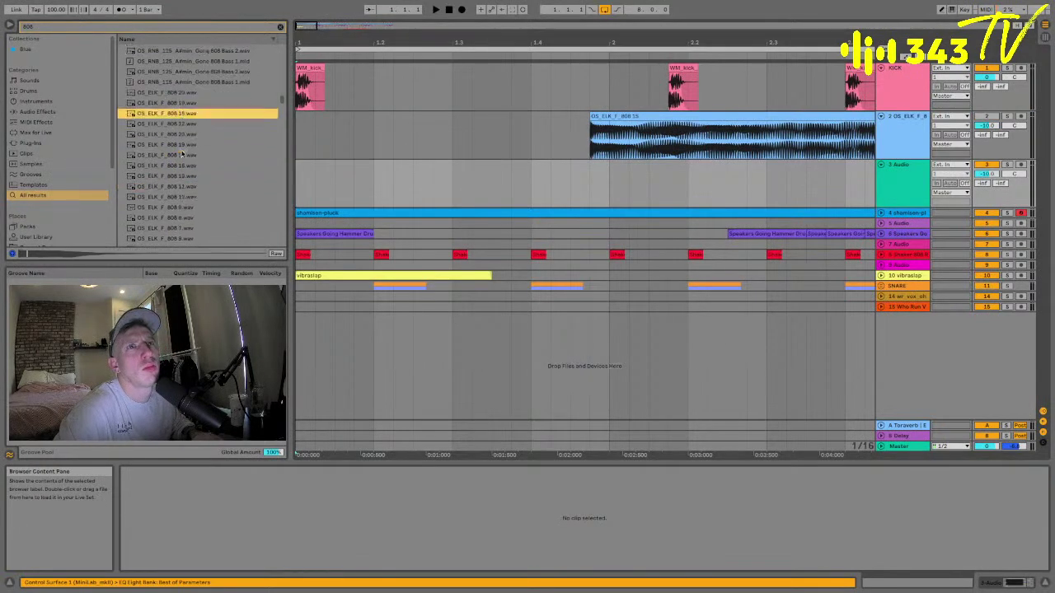
left_click(170, 110)
double_click(167, 110)
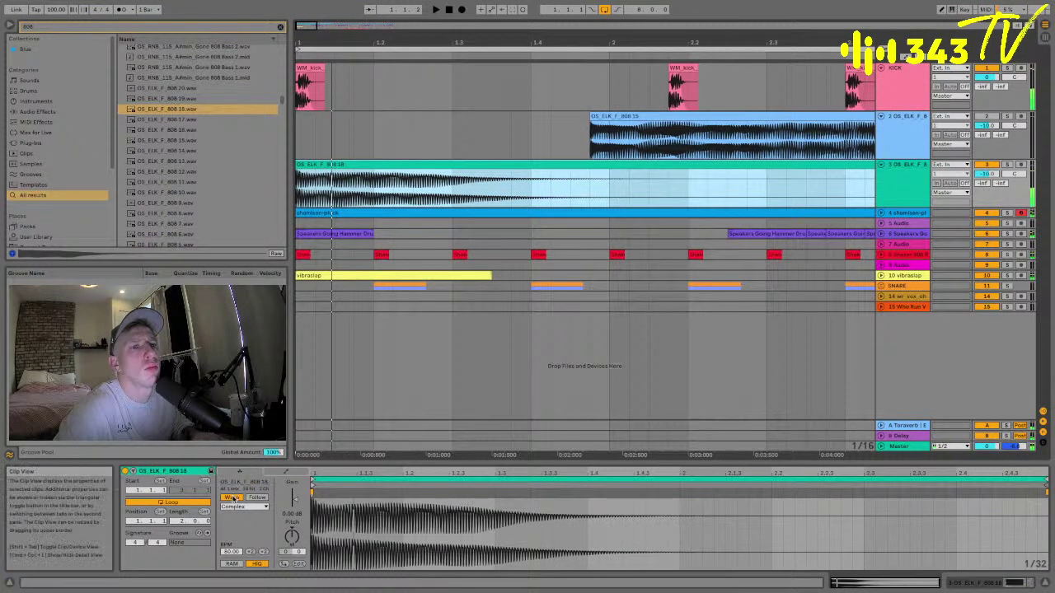
- Turn off Warp for the OS_ELK_F_808 18 clip and transpose it to -5 semitones while checking it in playback
left_click(233, 498)
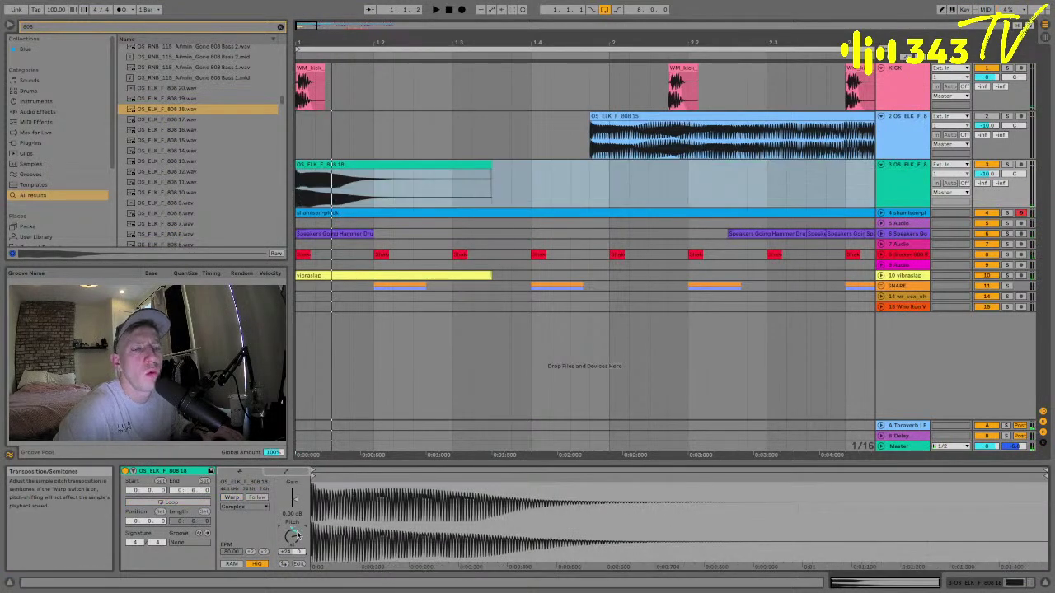
left_click_drag(297, 536, 298, 537)
key("space")
key("space")
key("space")
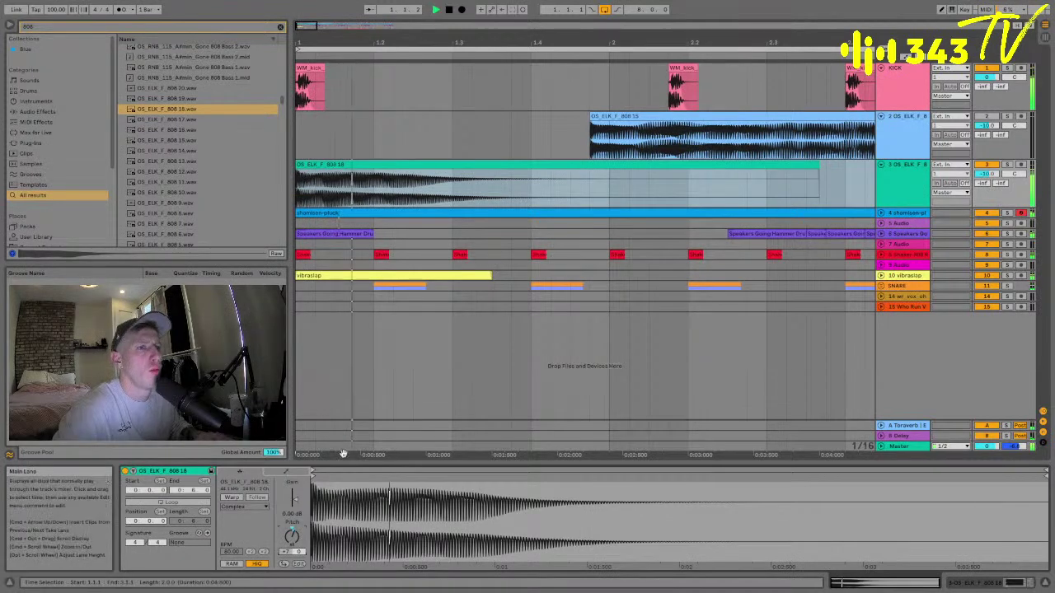
left_click_drag(292, 536, 291, 545)
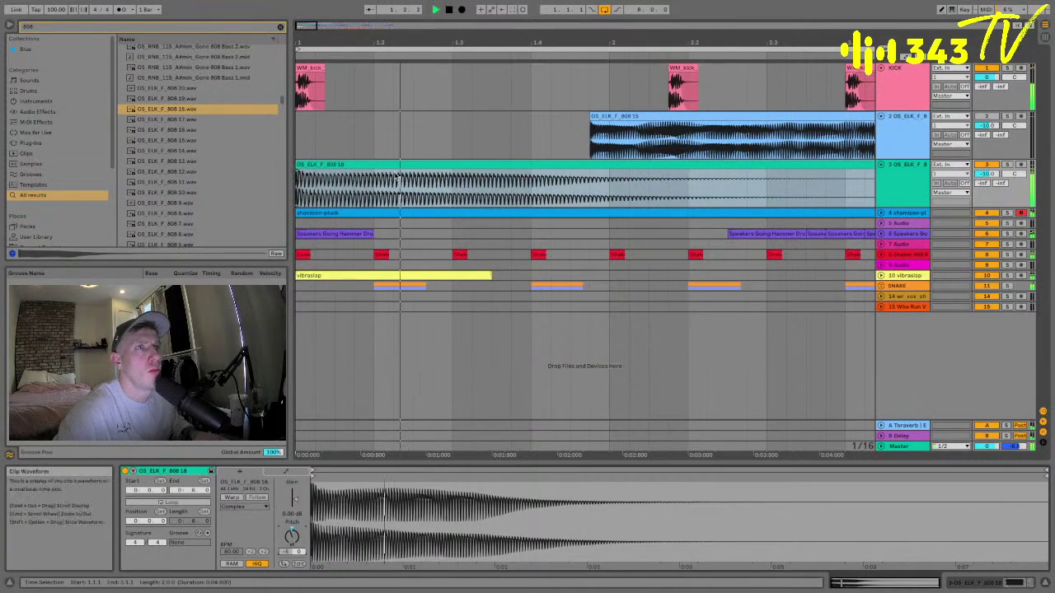
- Trim the OS_ELK_F_808 18 clip to its first beat, ending at 1.2, and soften it with a fade-in and fade-out
left_click(446, 163)
key("space")
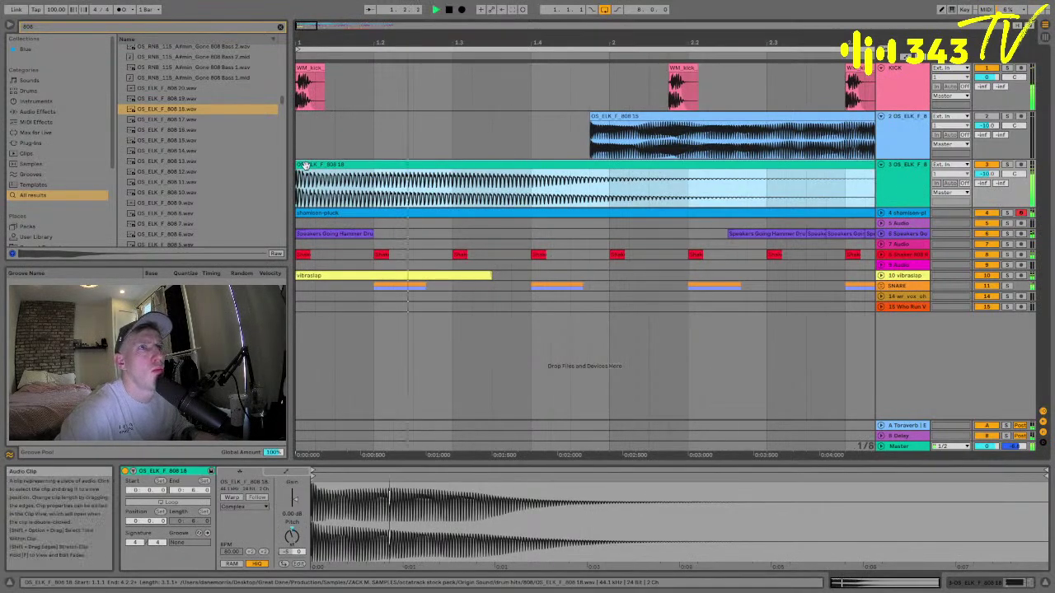
left_click(384, 186)
key("shift+End")
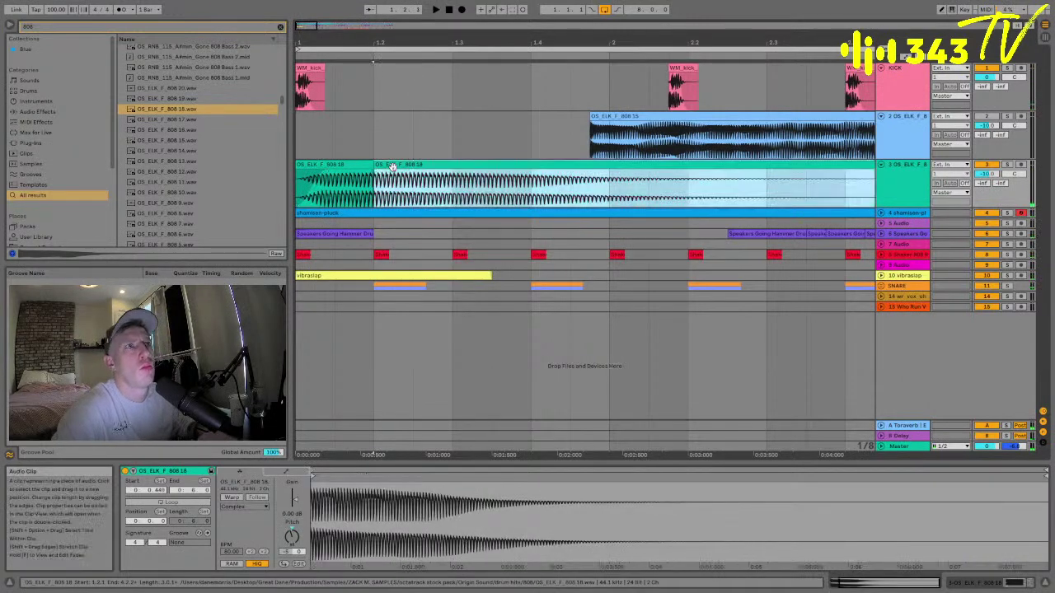
key("Delete")
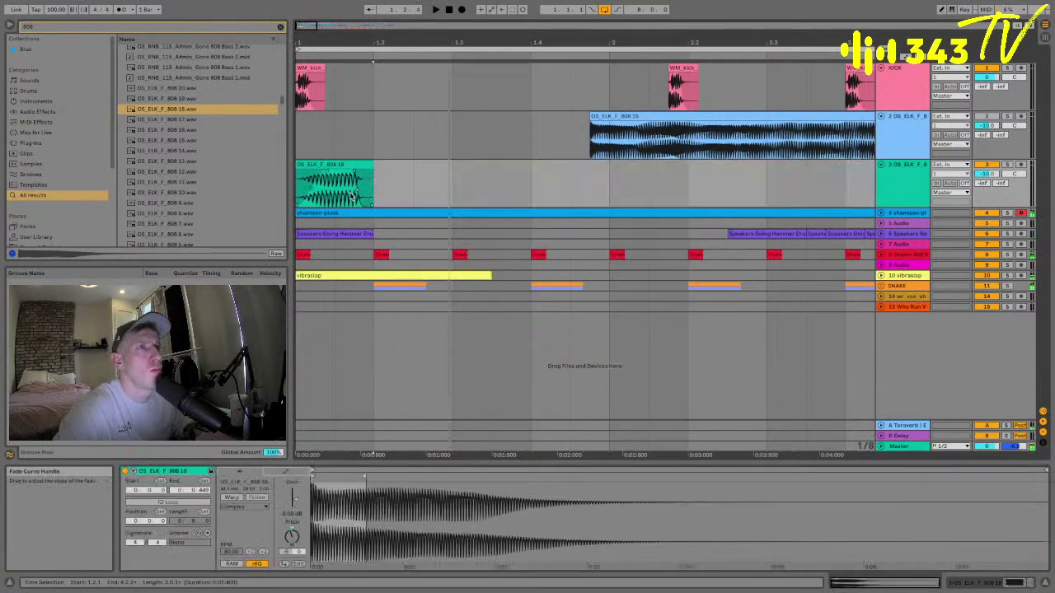
left_click(324, 167)
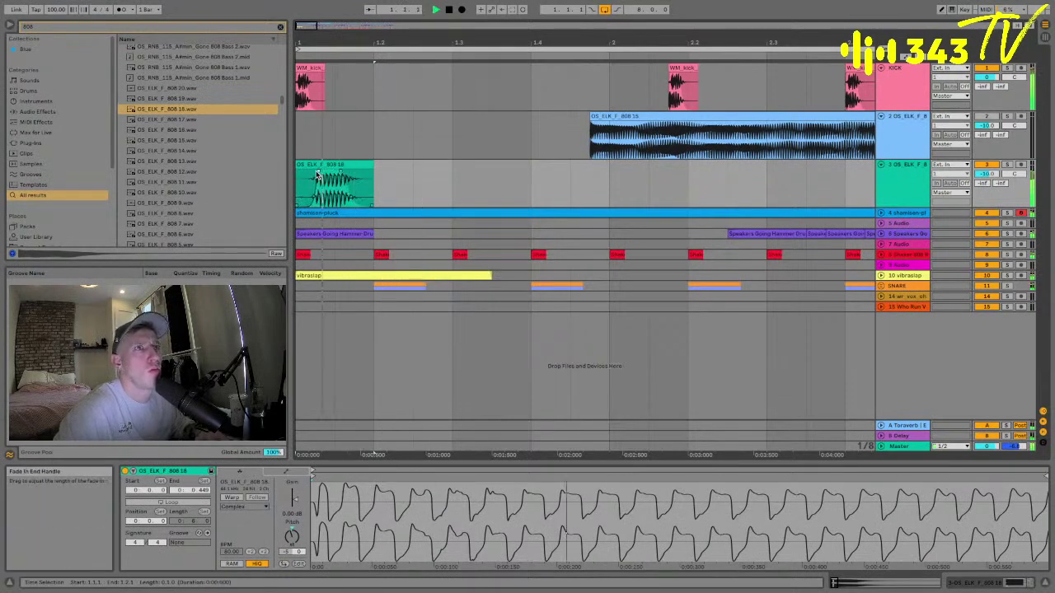
- Enable the high-cut band 8 in the OS_ELK_F_808 18 track's EQ Eight and lower its cutoff to just above 100 Hz
key("shift+Tab")
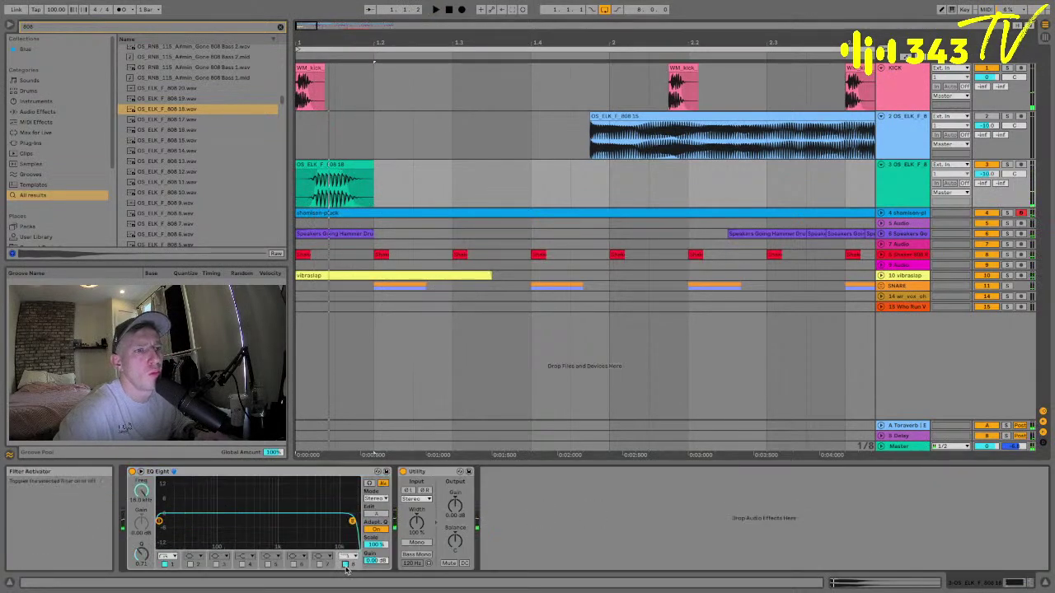
left_click_drag(249, 520, 225, 515)
key("space")
- Find the Saturator effect, add it after Utility on the 808 track and raise its drive to about 16.6 dB
type("SAT")
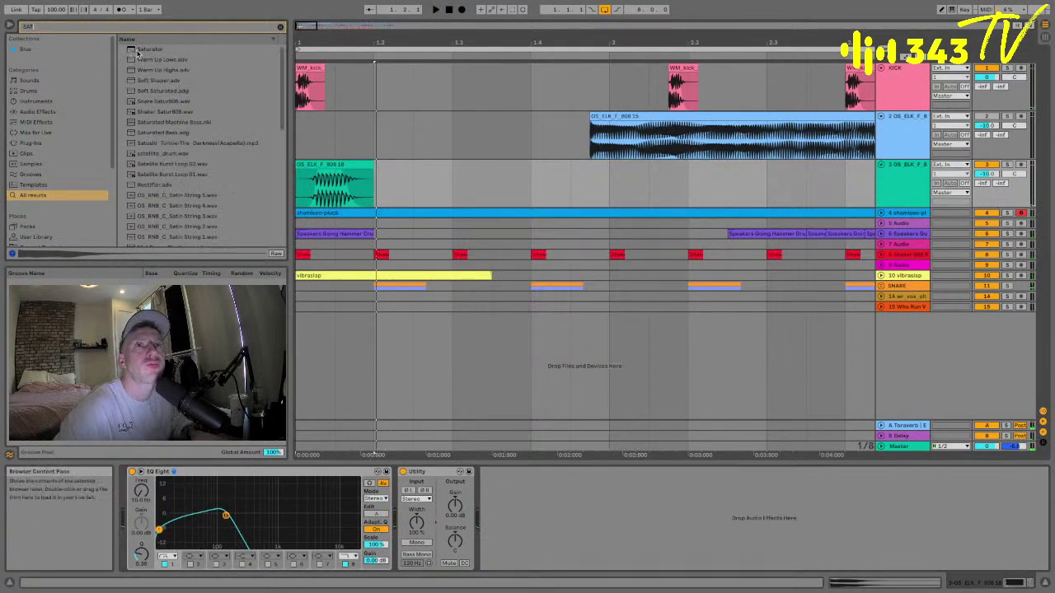
left_click_drag(149, 49, 498, 511)
key("space")
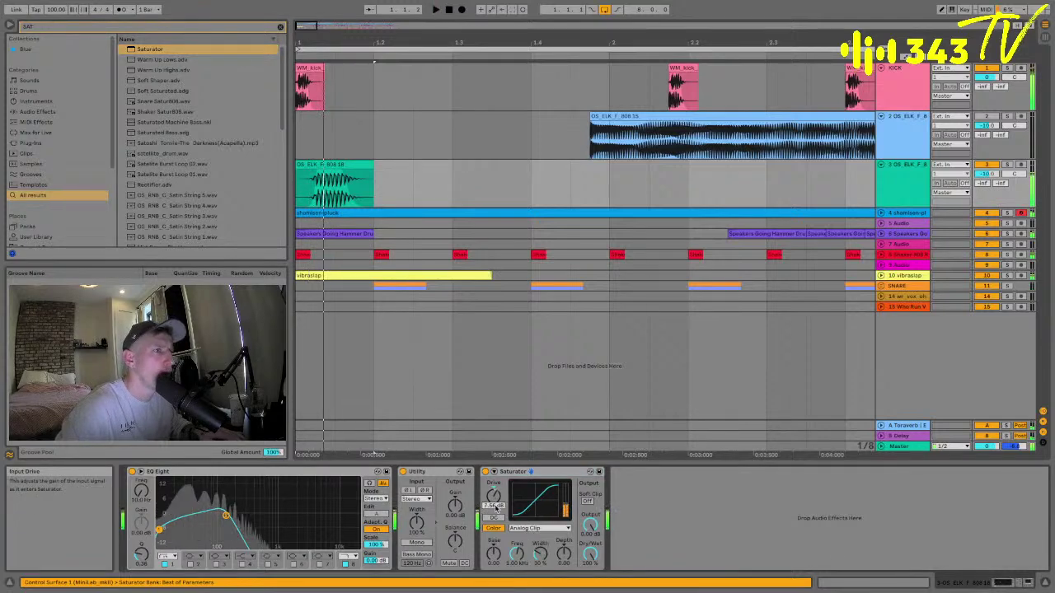
left_click_drag(495, 509, 496, 491)
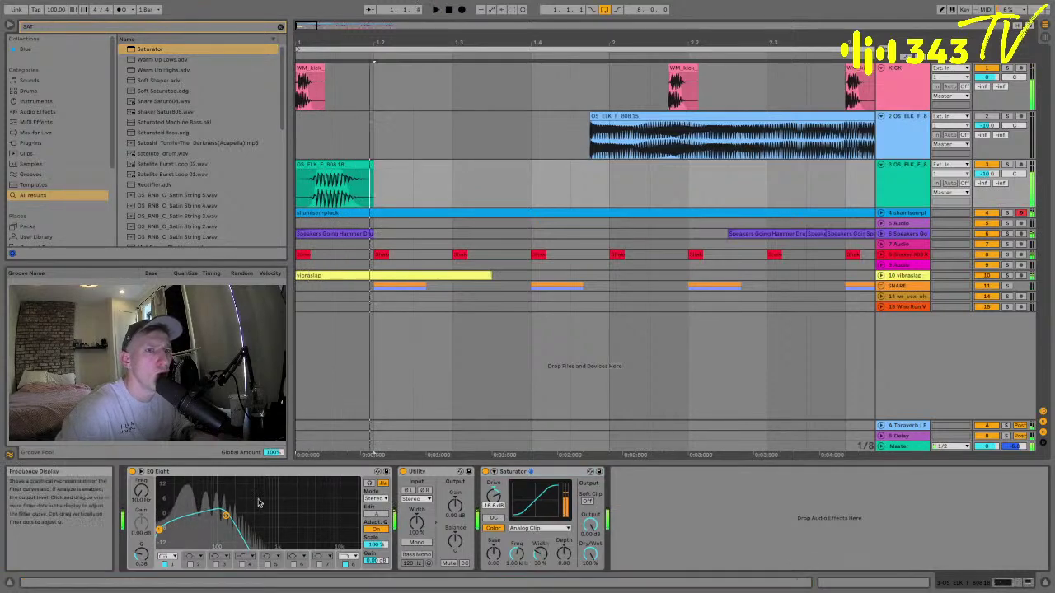
- Raise the low-cut frequency in EQ Eight and retune the high cut to leave a narrow band above 100 Hz
left_click_drag(157, 528, 190, 529)
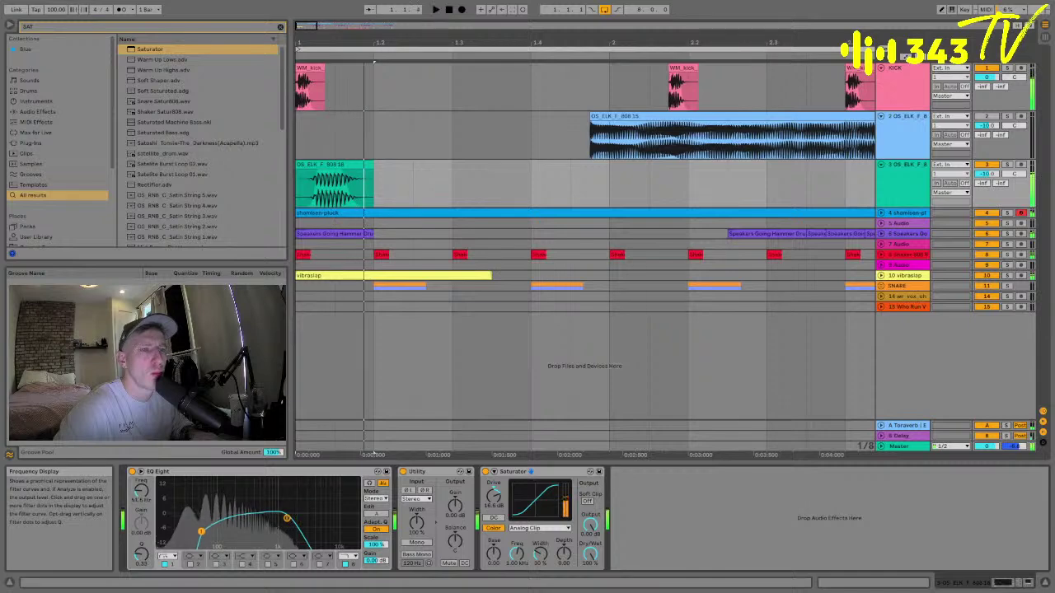
left_click_drag(286, 518, 231, 508)
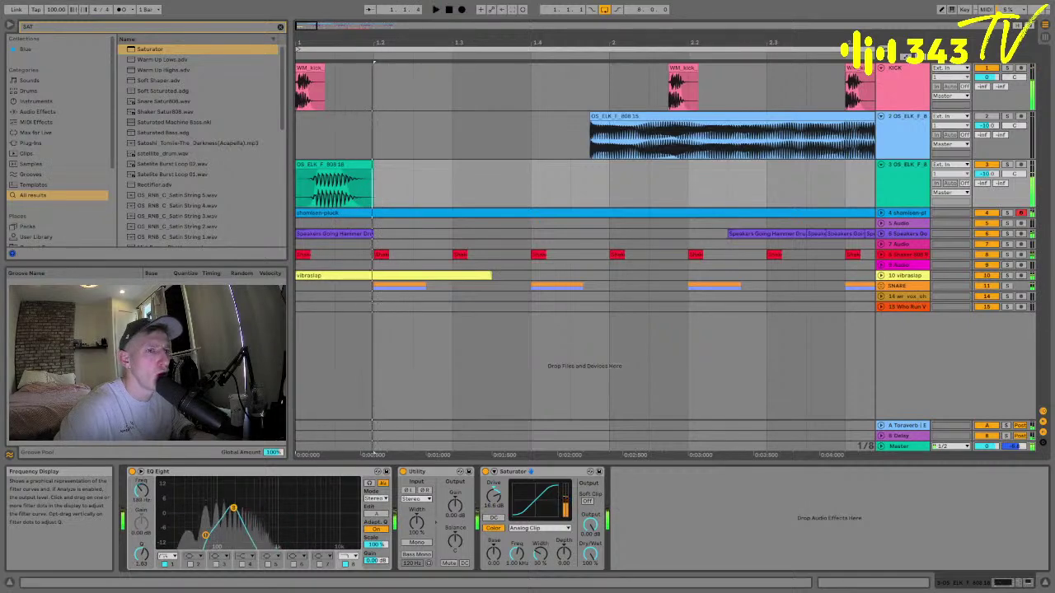
- Move Saturator ahead of EQ Eight on the 808 track and lower the EQ's low-cut and high-cut frequencies during playback
key("space")
left_click_drag(534, 470, 140, 473)
key("space")
left_click_drag(379, 506, 323, 517)
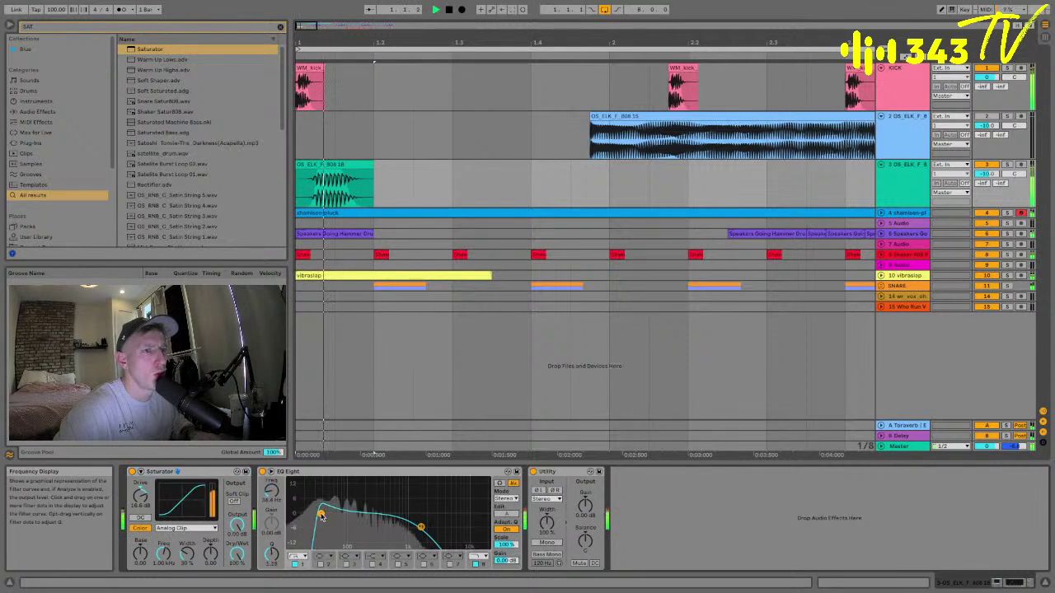
left_click_drag(388, 516, 366, 514)
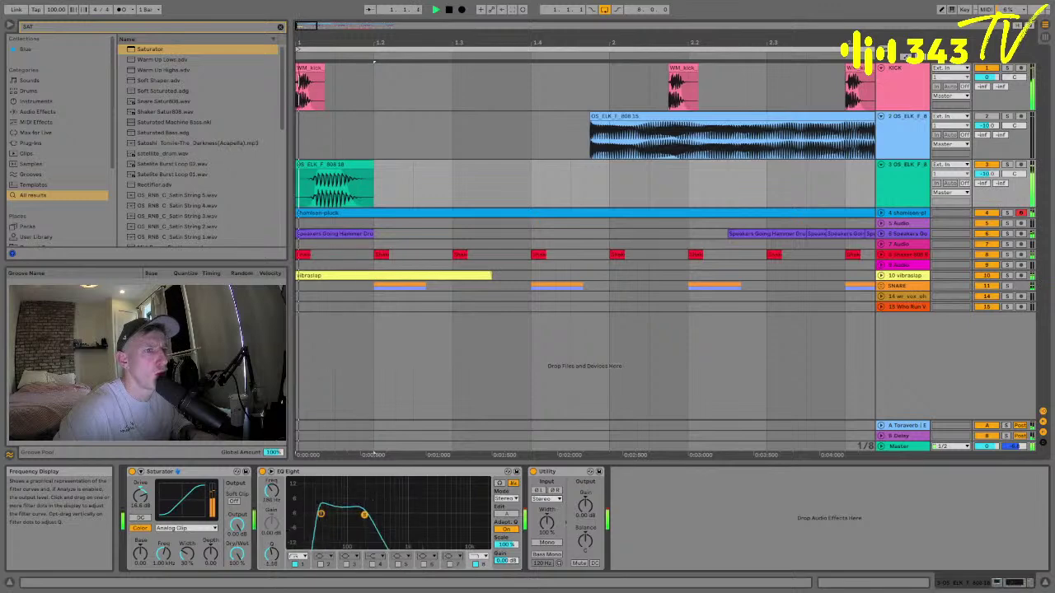
- Set Saturator's colour frequency to 198 Hz and its base to -8.57, and place it back after Utility on the 808 track
left_click_drag(164, 554, 140, 577)
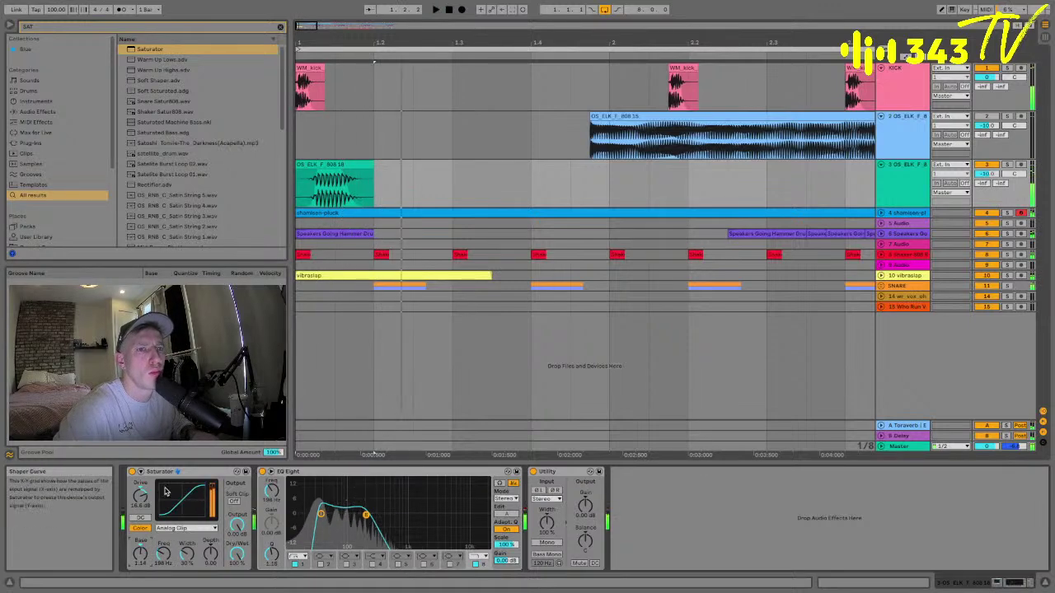
left_click(159, 471)
key("Delete")
left_click_drag(131, 502, 493, 536)
key("space")
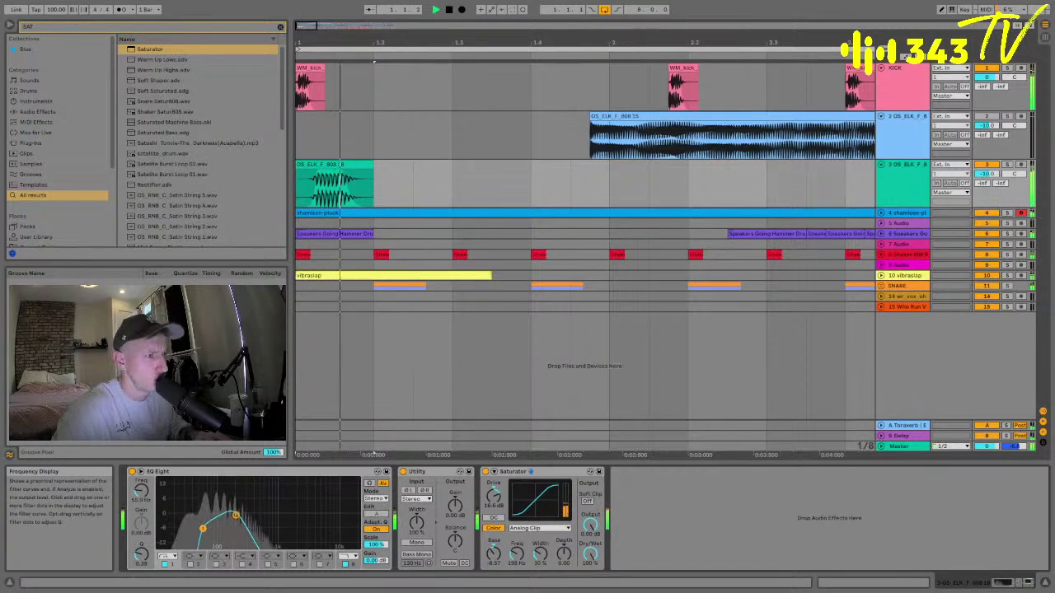
key("space")
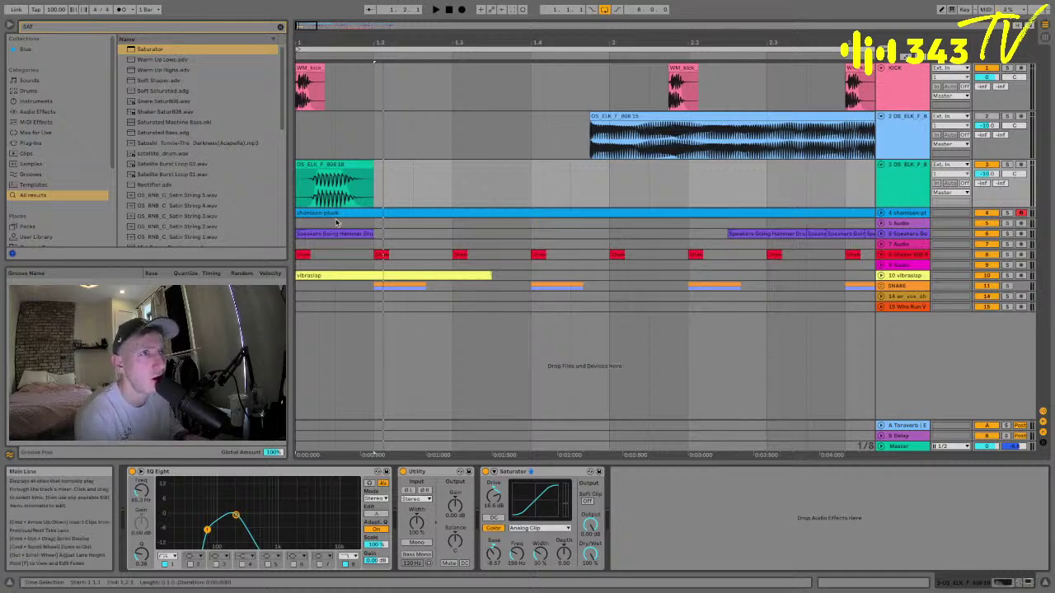
- Expand the shamisen-pluck track and open its MIDI clip in an enlarged note editor
left_click(880, 213)
left_click(880, 212)
left_click(880, 213)
left_click(836, 213)
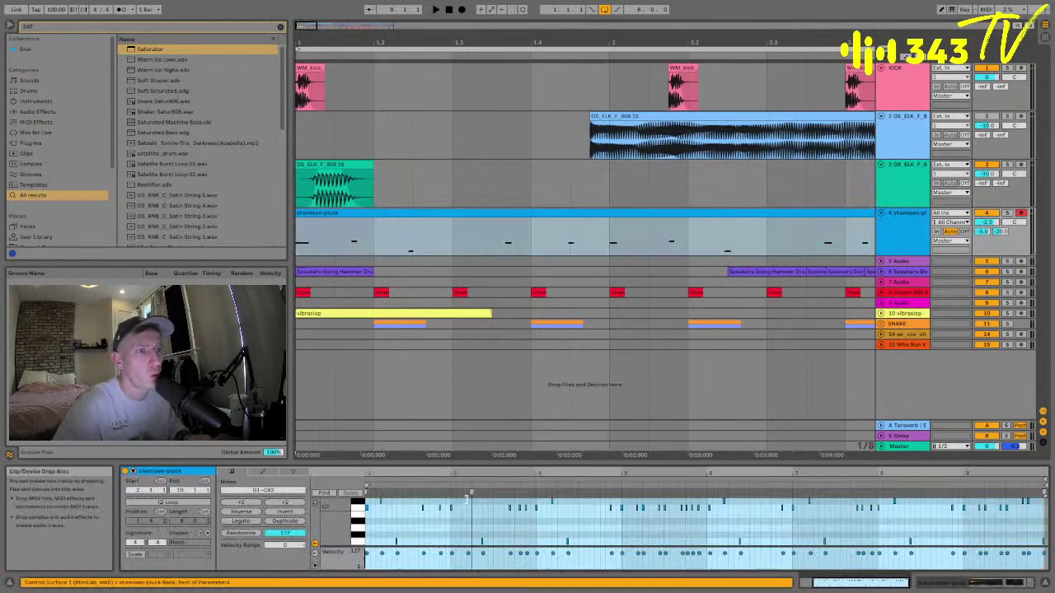
left_click_drag(475, 474, 429, 323)
left_click(394, 395)
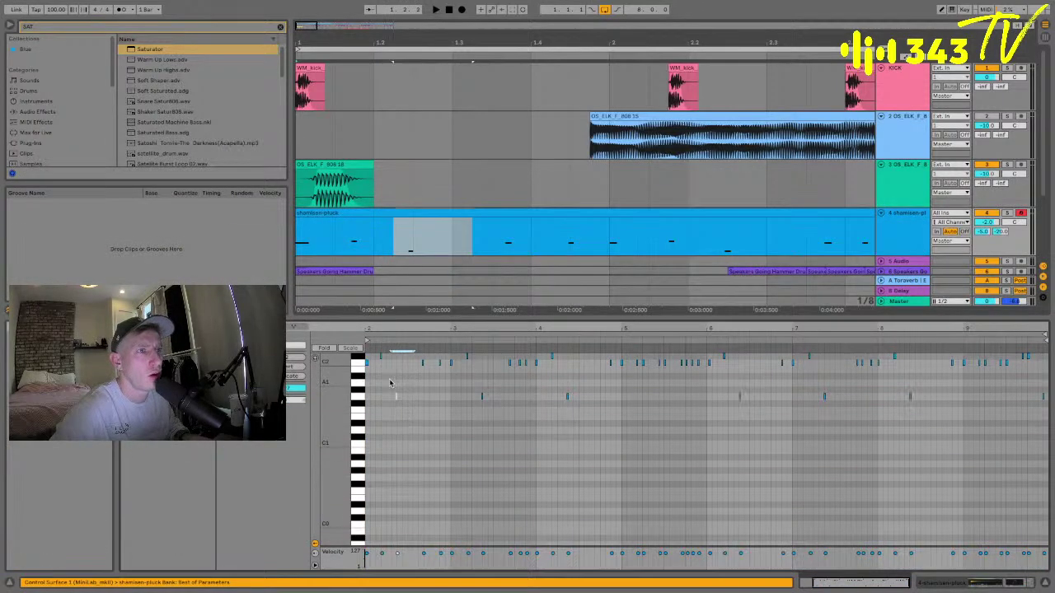
- Try a lower pitch for the first low note in the shamisen-pluck clip and play it against the 808
left_click_drag(420, 410, 387, 396)
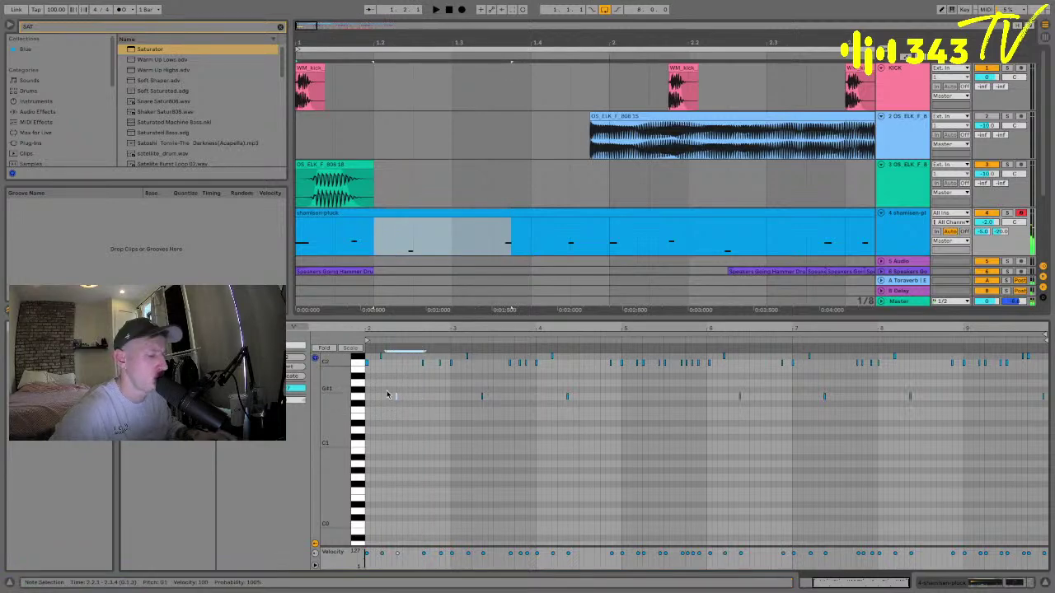
left_click(388, 395)
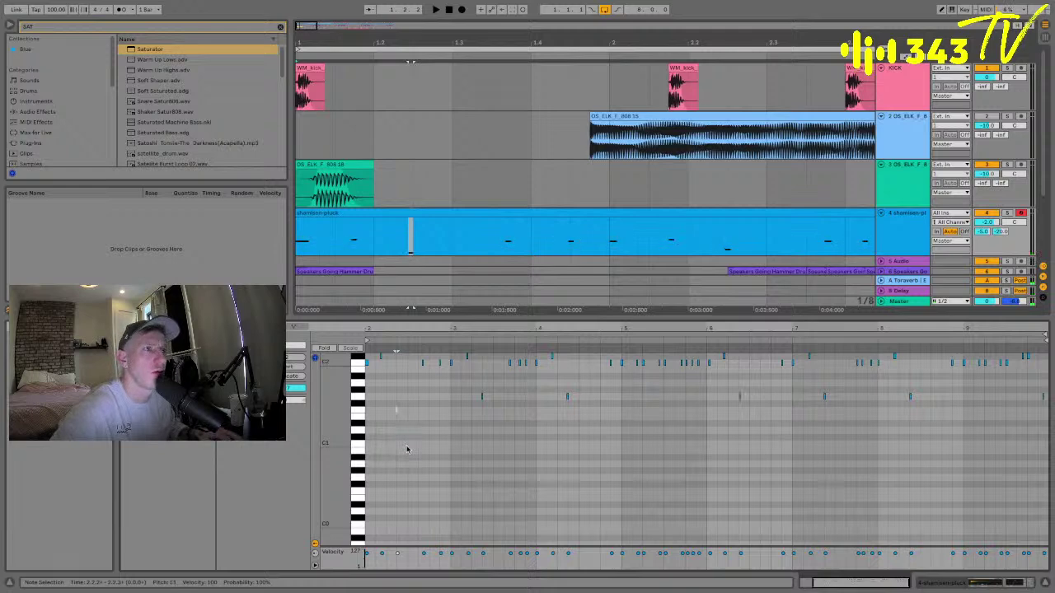
left_click(405, 402)
key("space")
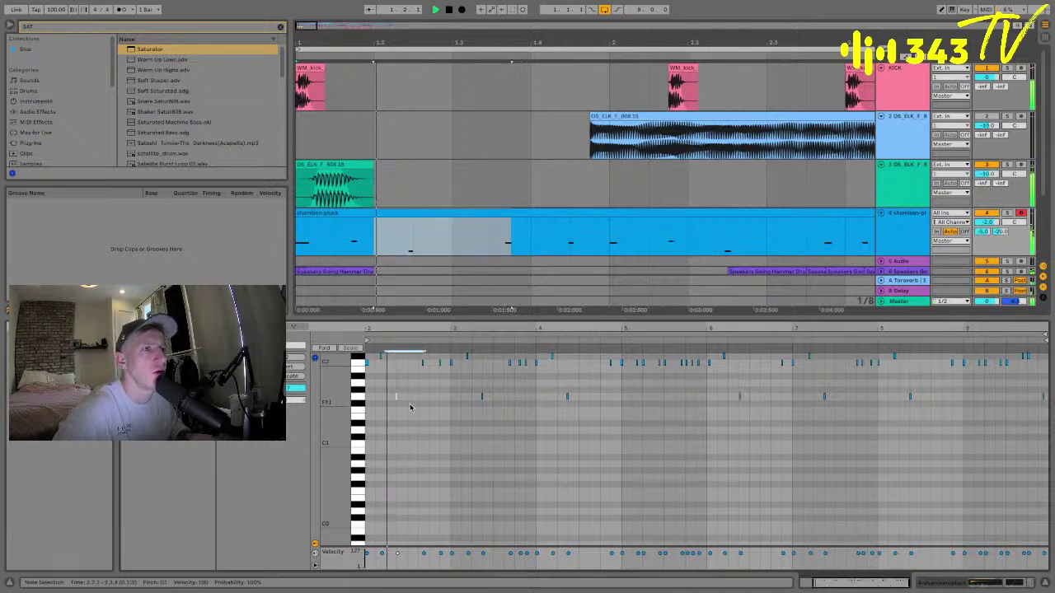
left_click(428, 420)
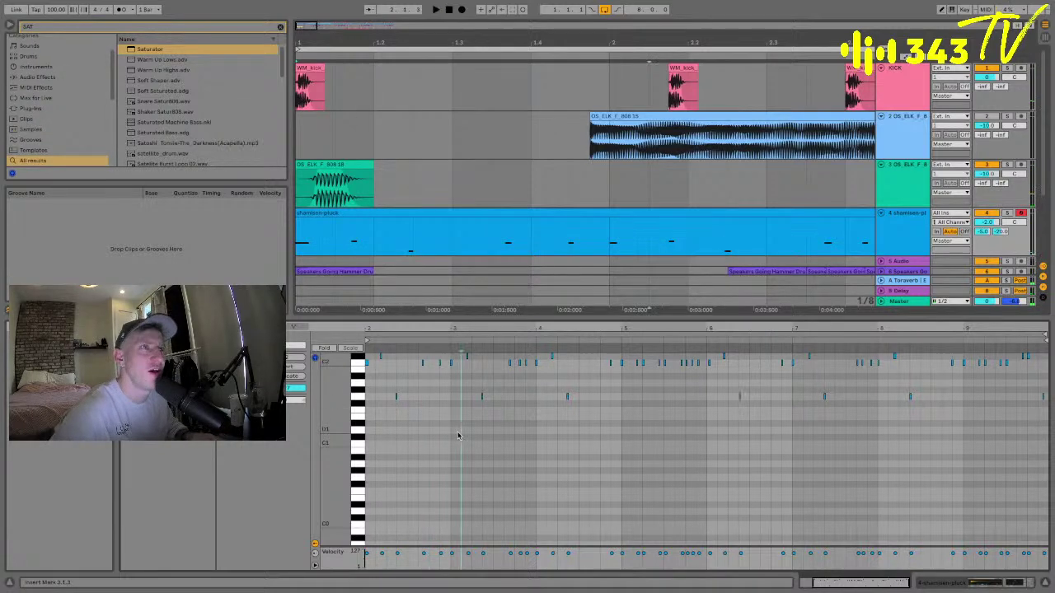
key("space")
key("shift+Tab")
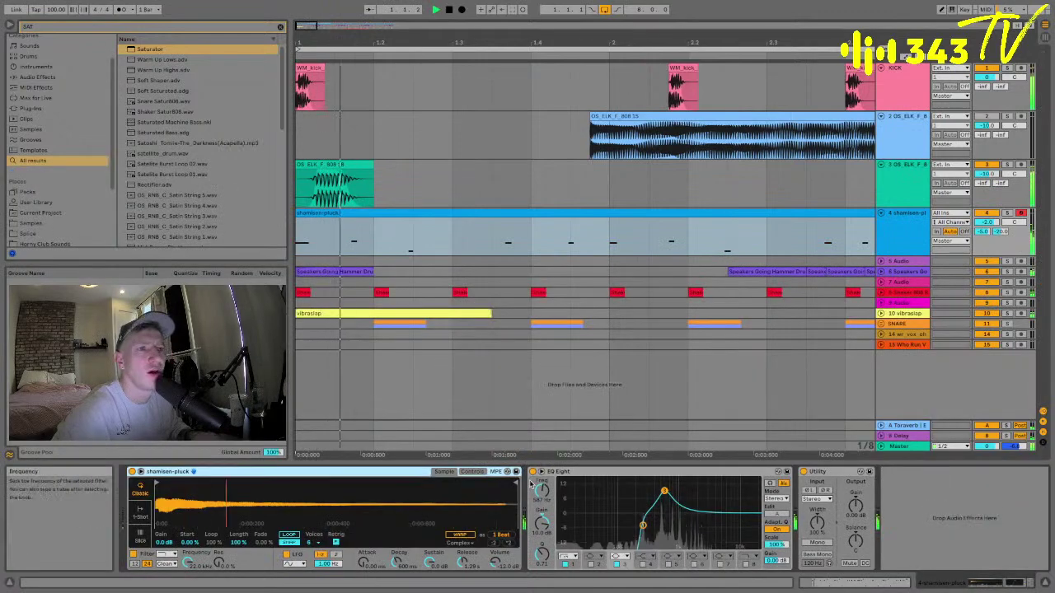
left_click(404, 346)
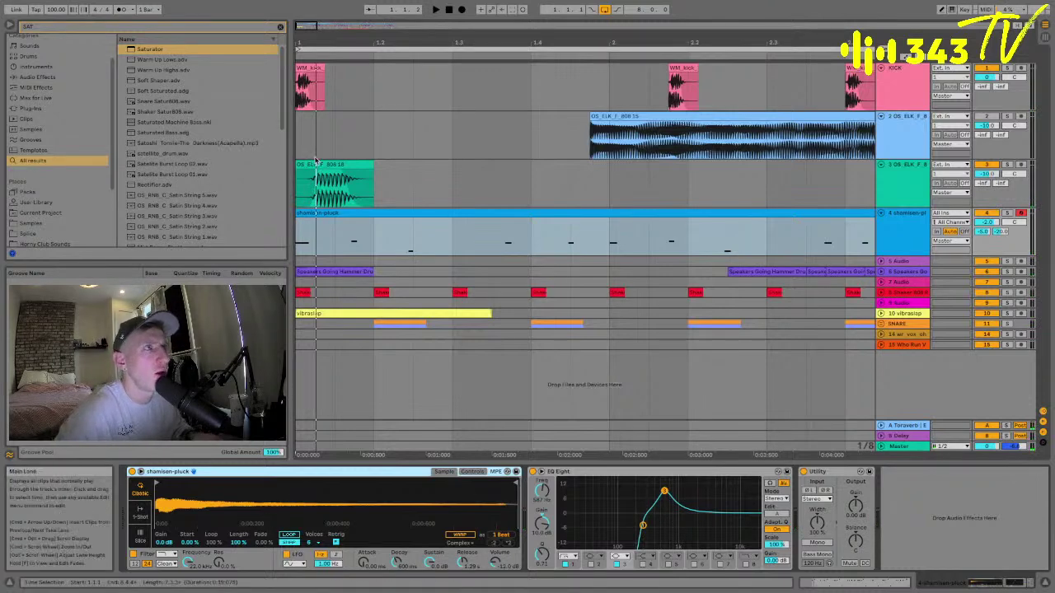
- Add a MIDI track below the shaped 808 track and load the Wavetable instrument onto it
left_click(888, 177)
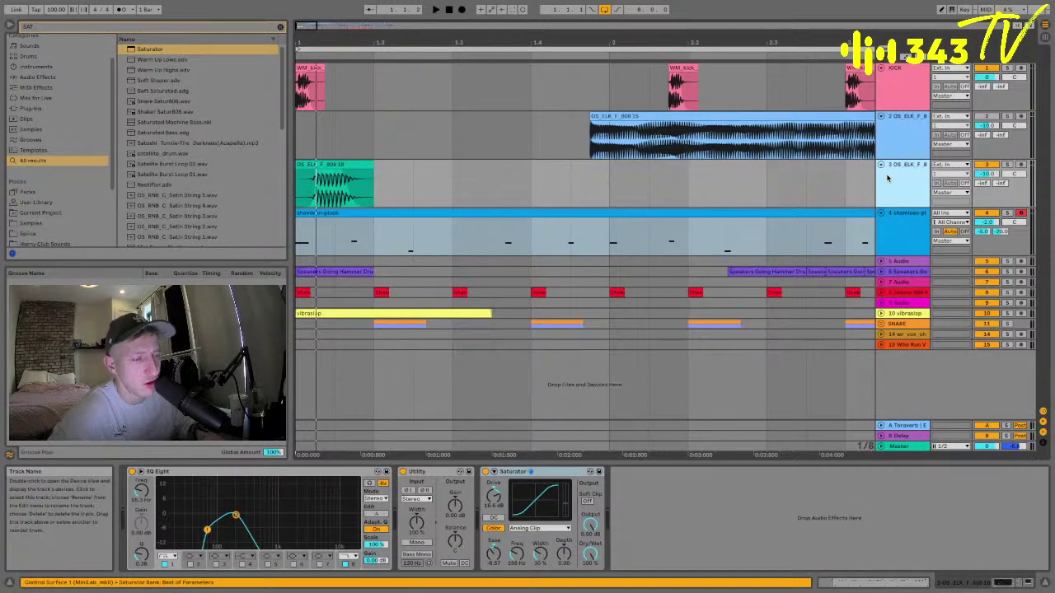
key("ctrl+shift+t")
left_click(58, 29)
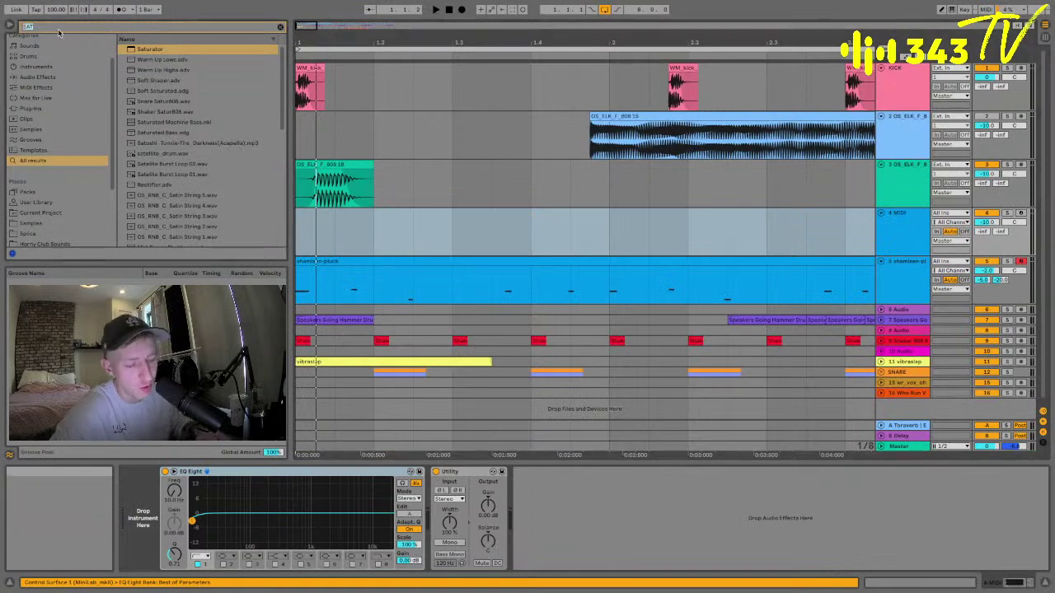
type("WAVE")
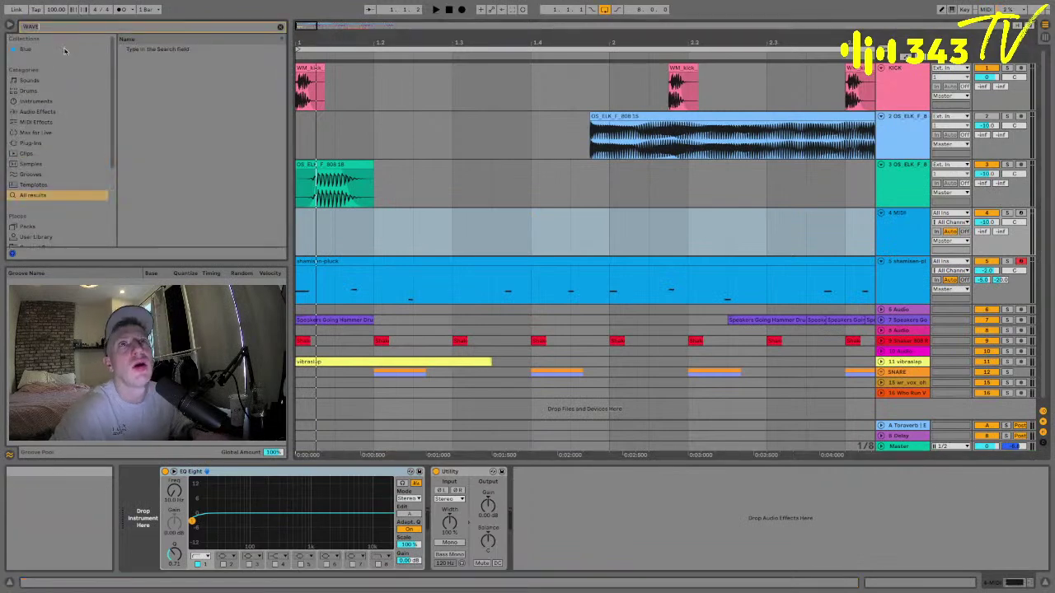
left_click(33, 101)
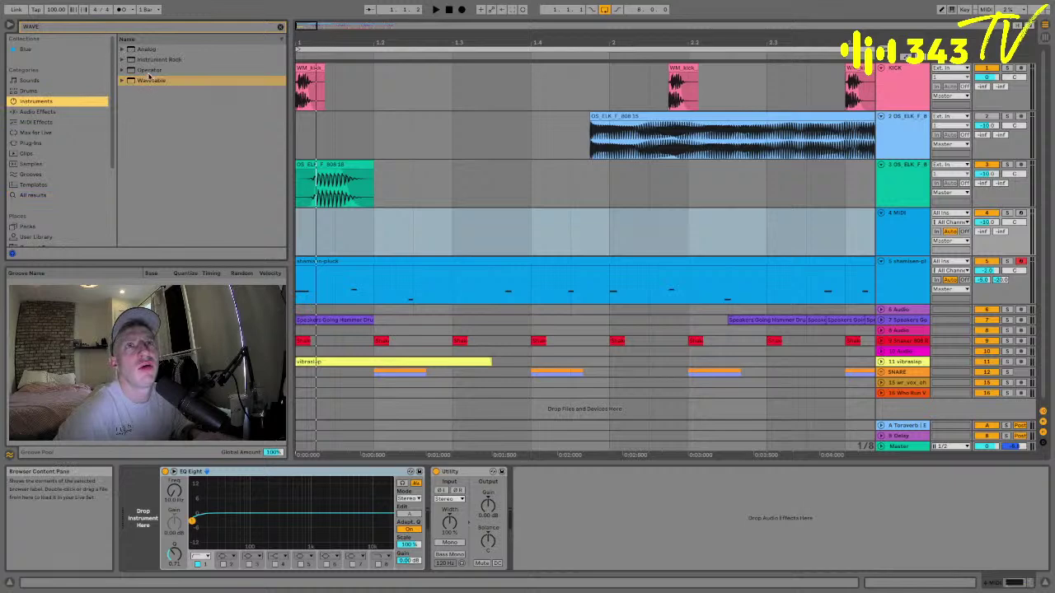
double_click(151, 80)
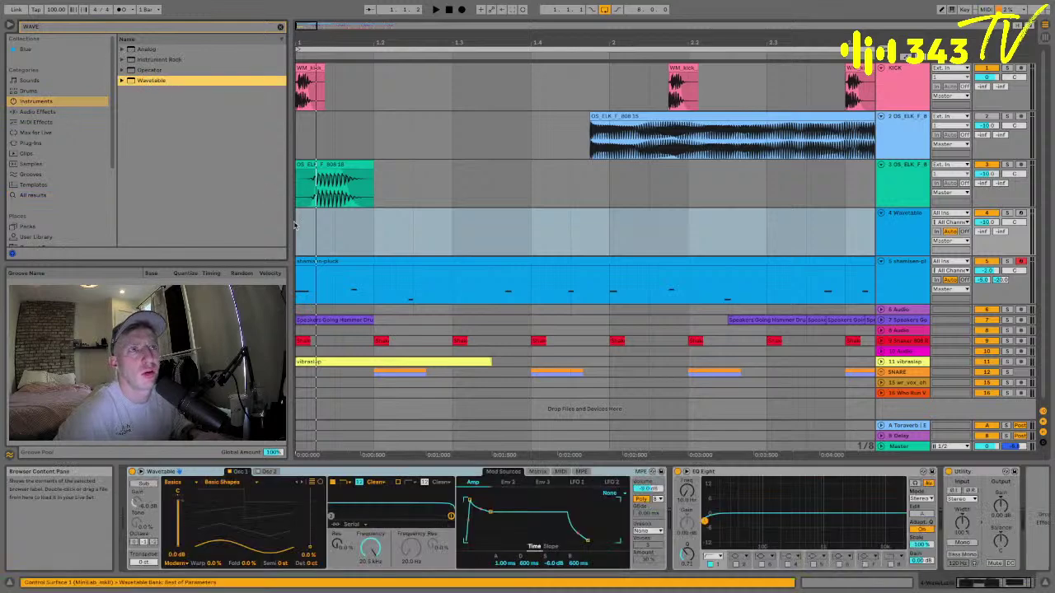
- Try playing Wavetable from the computer keyboard against the beat, and delete the Wavetable track
left_click(905, 229)
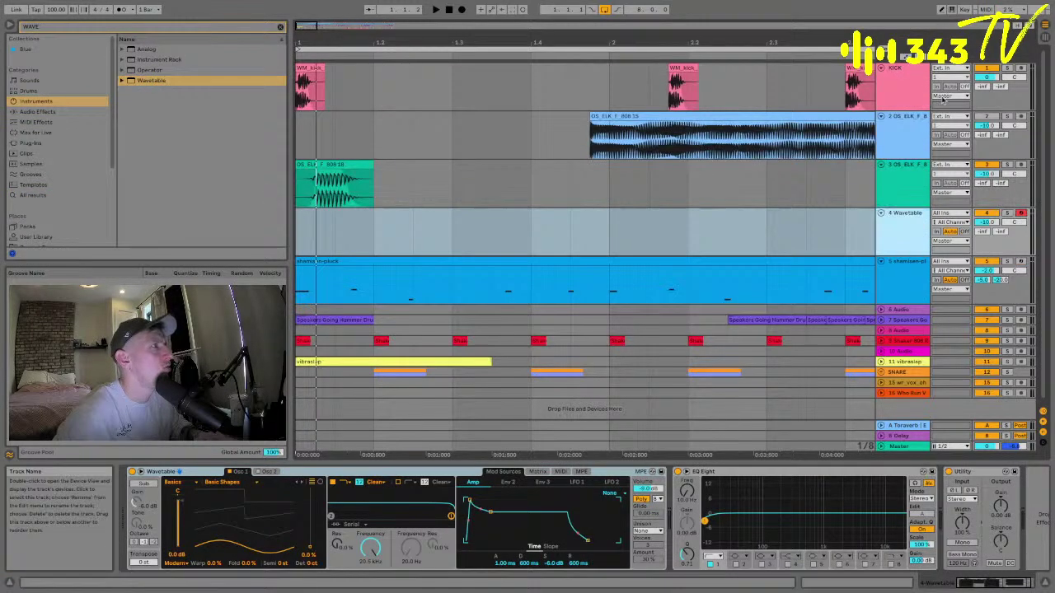
key("a")
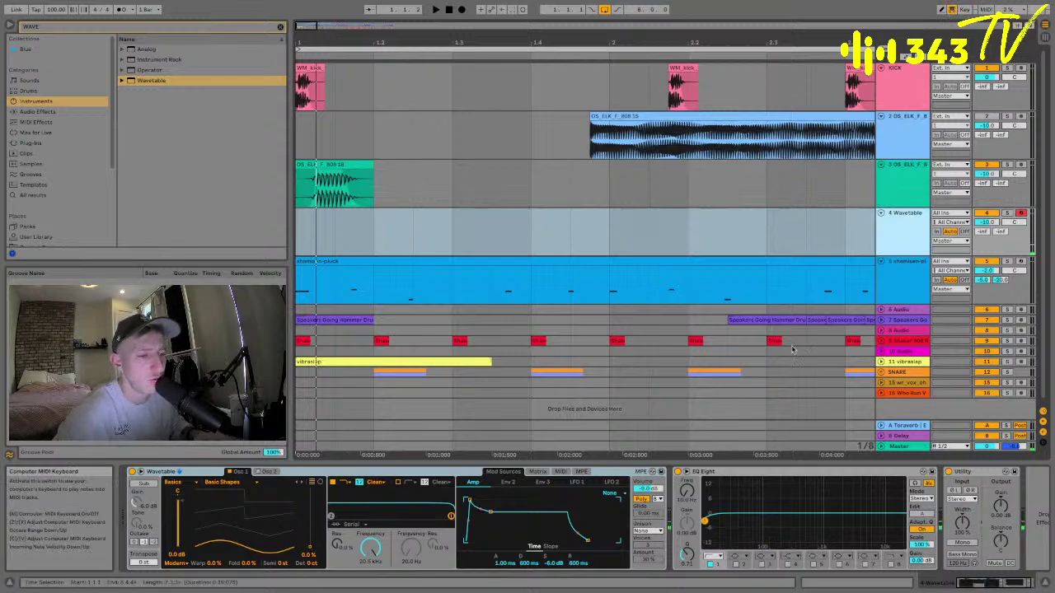
key("space")
key("Delete")
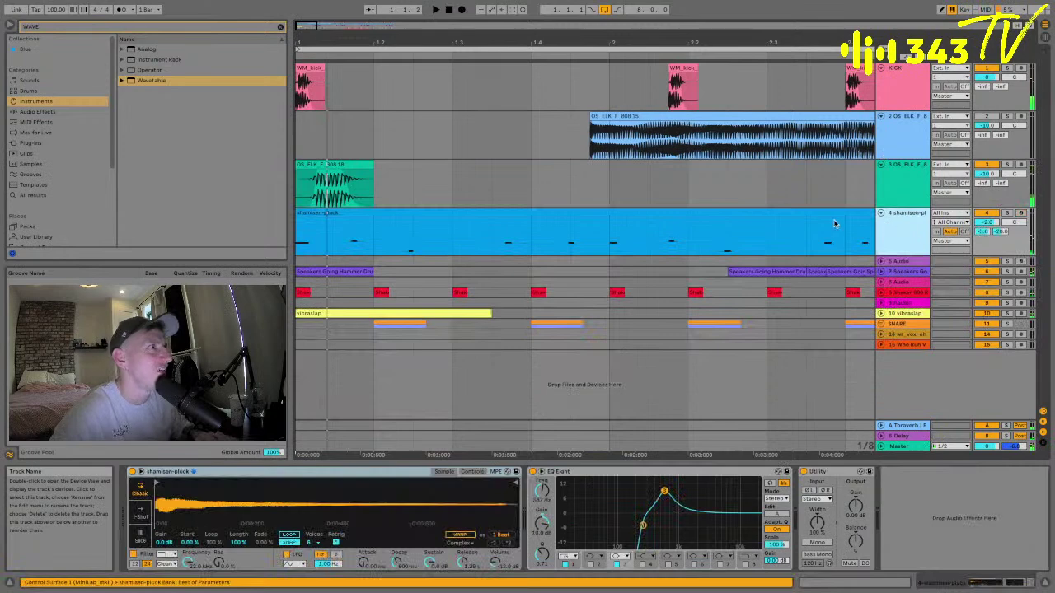
- Steepen the fade-out curve of the one-beat 808 clip under the kick and play it back
left_click(327, 179)
key("space")
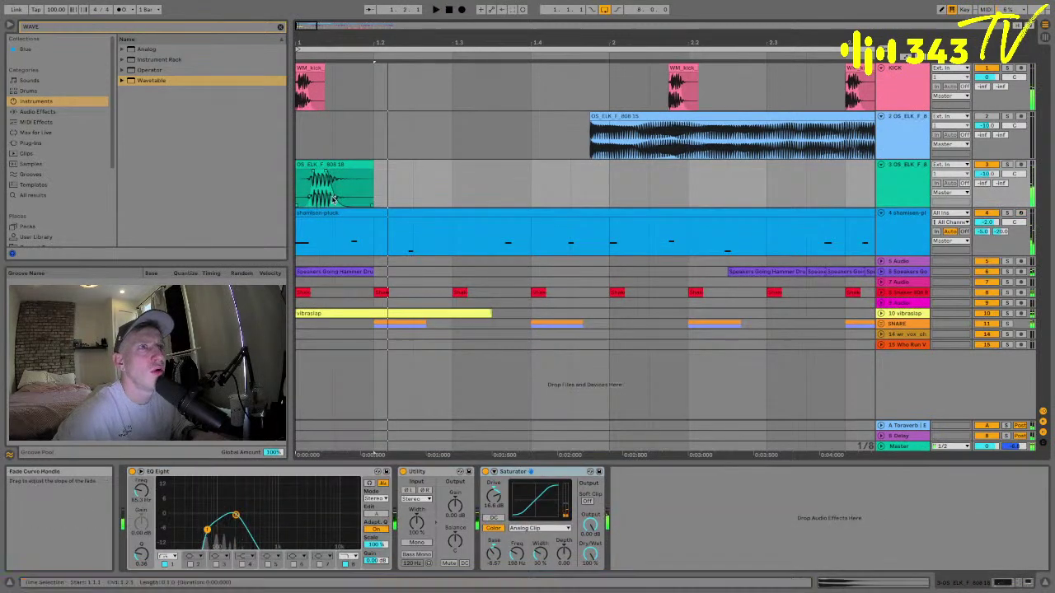
- Try transposing all notes in the shamisen-pluck clip up to the A#1–E2 range during playback and shift them back down
double_click(336, 214)
left_click(424, 426)
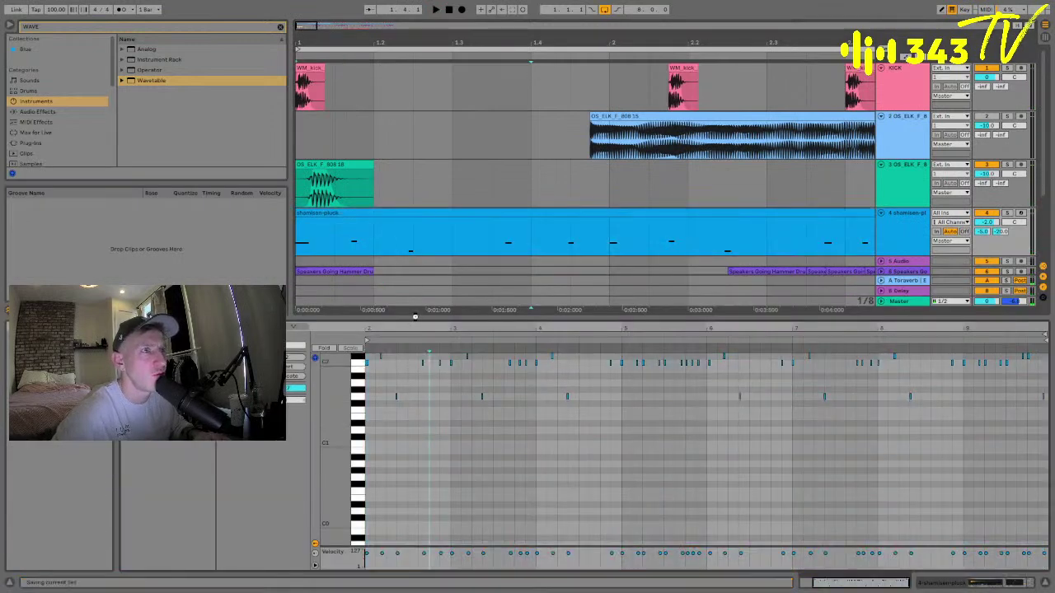
key("ctrl+a")
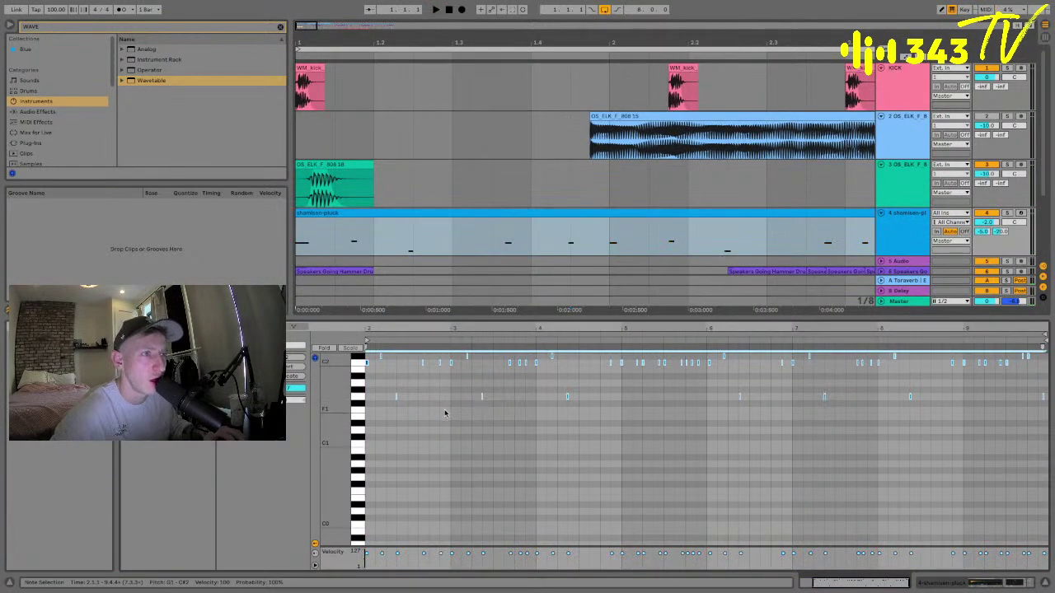
key("space")
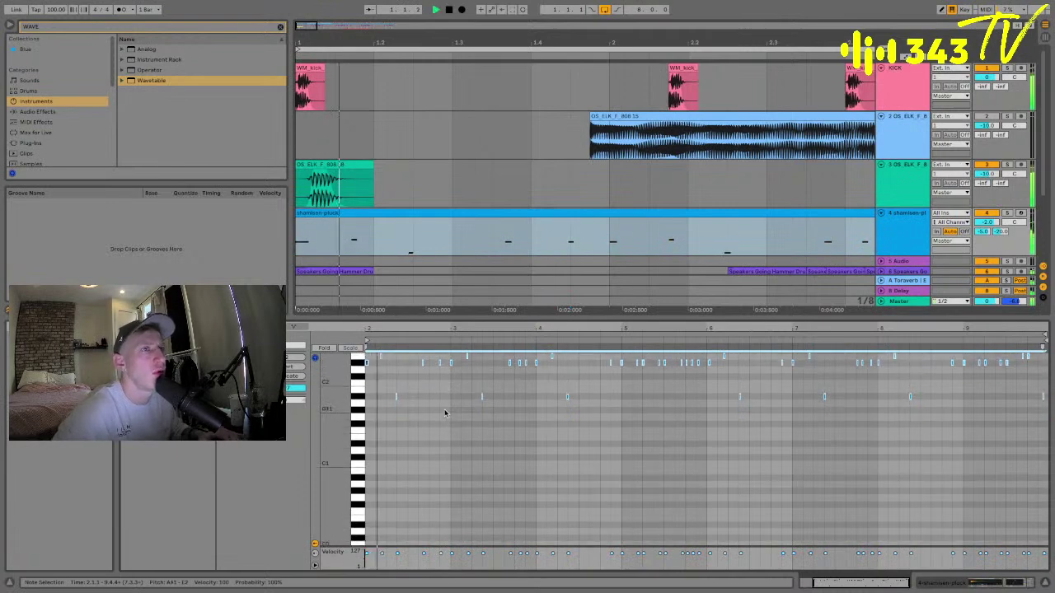
key("Down")
key("Down")
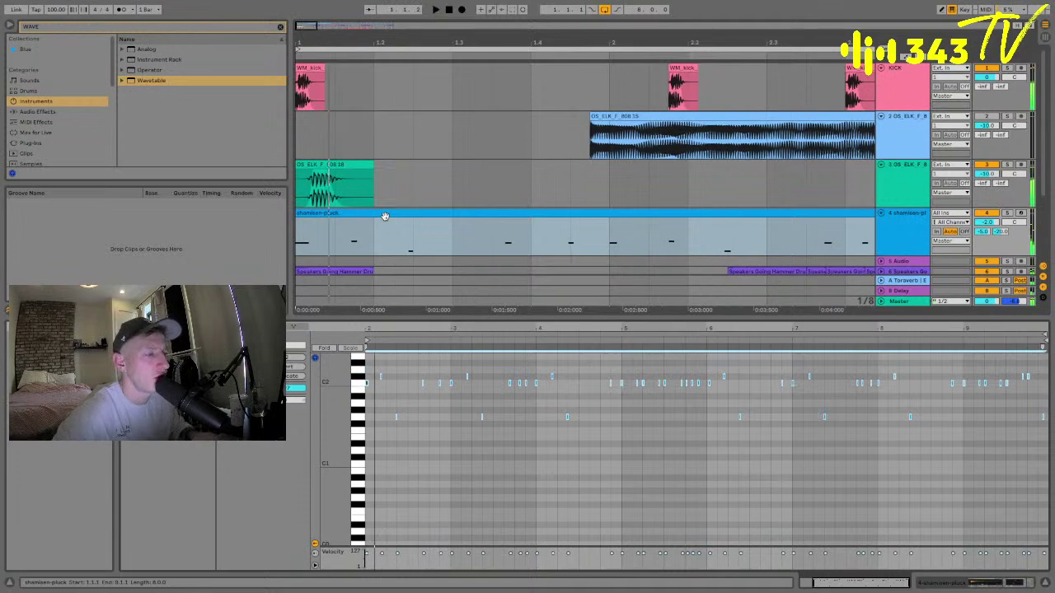
- Tighten the one-beat 808 clip's fade curves into a shorter burst and show the track's device chain
left_click(320, 171)
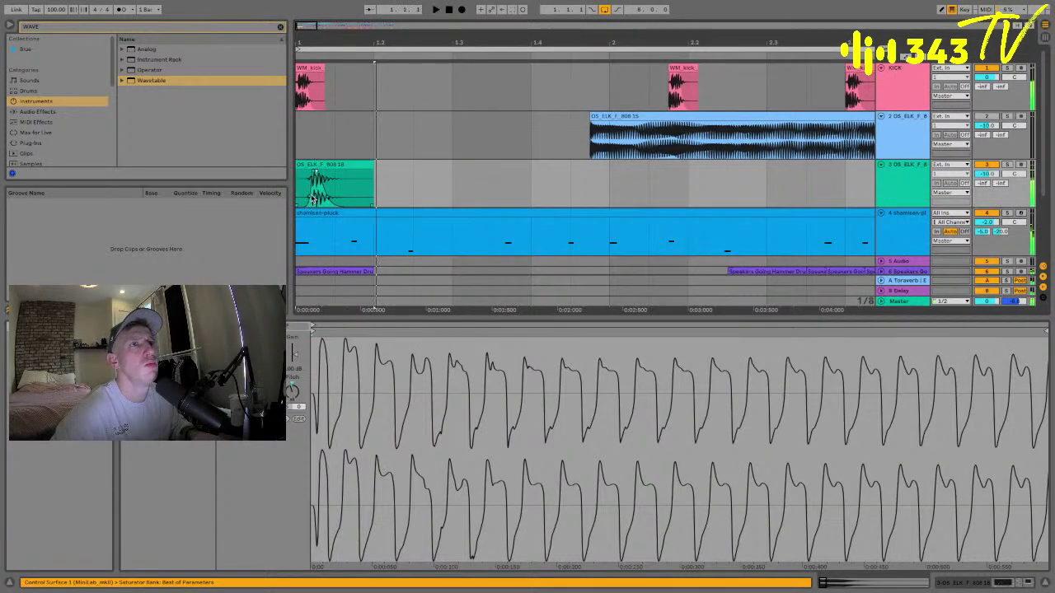
key("shift+Tab")
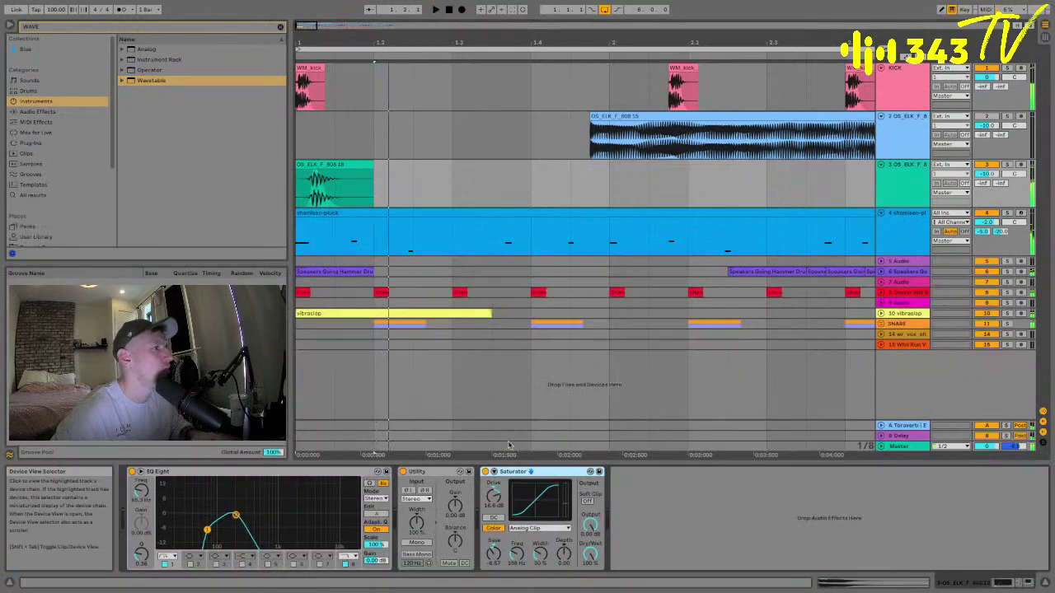
- Add the Erosion effect after Saturator on the 808 track, set to Wide Noise at 15.9 kHz with an amount of 159
left_click(87, 26)
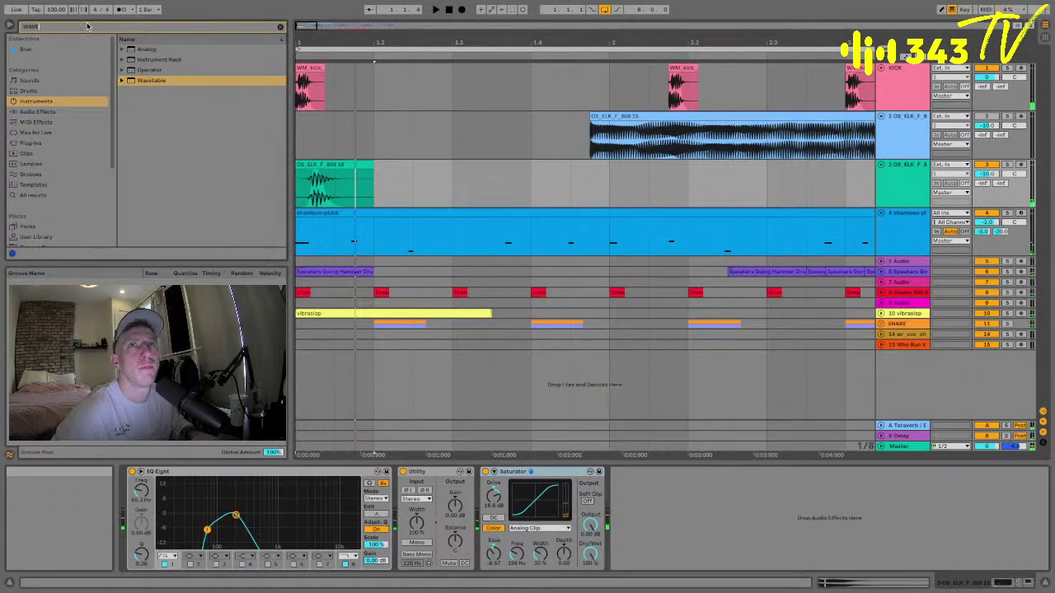
type("eros")
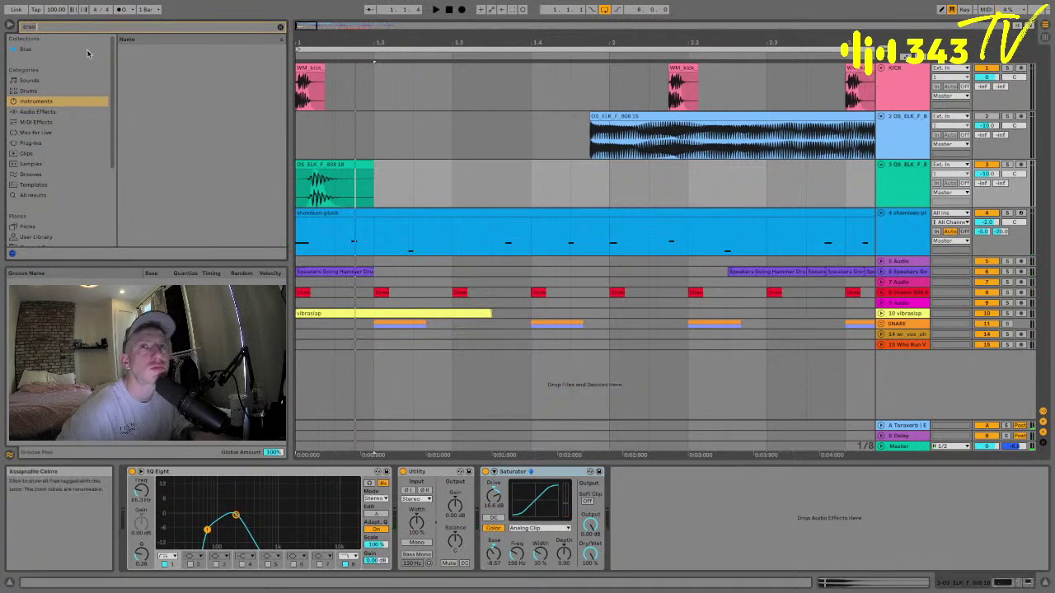
left_click(50, 117)
double_click(129, 49)
double_click(148, 60)
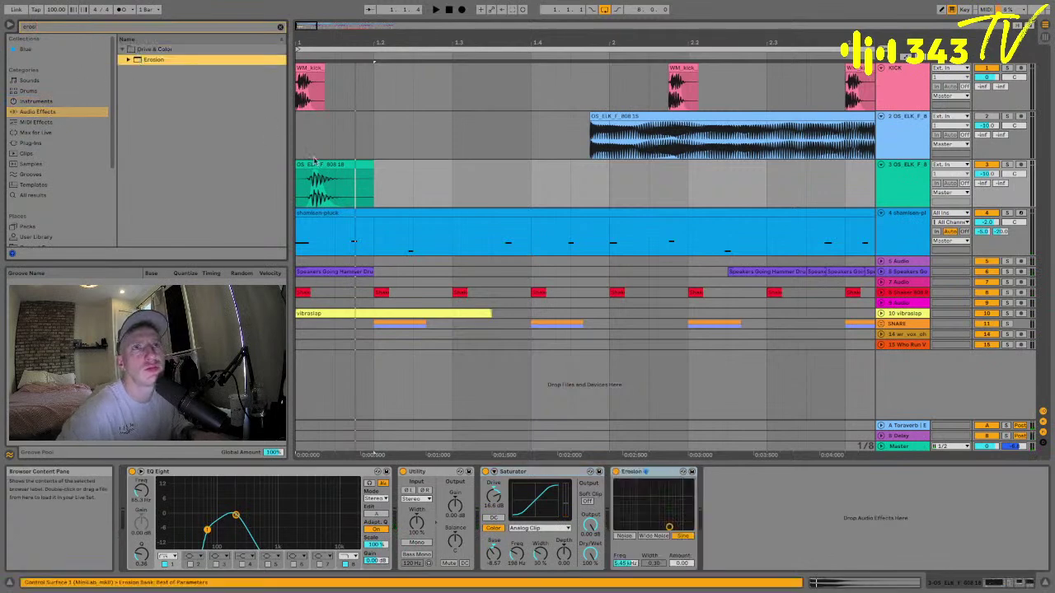
left_click_drag(669, 525, 688, 487)
left_click(653, 535)
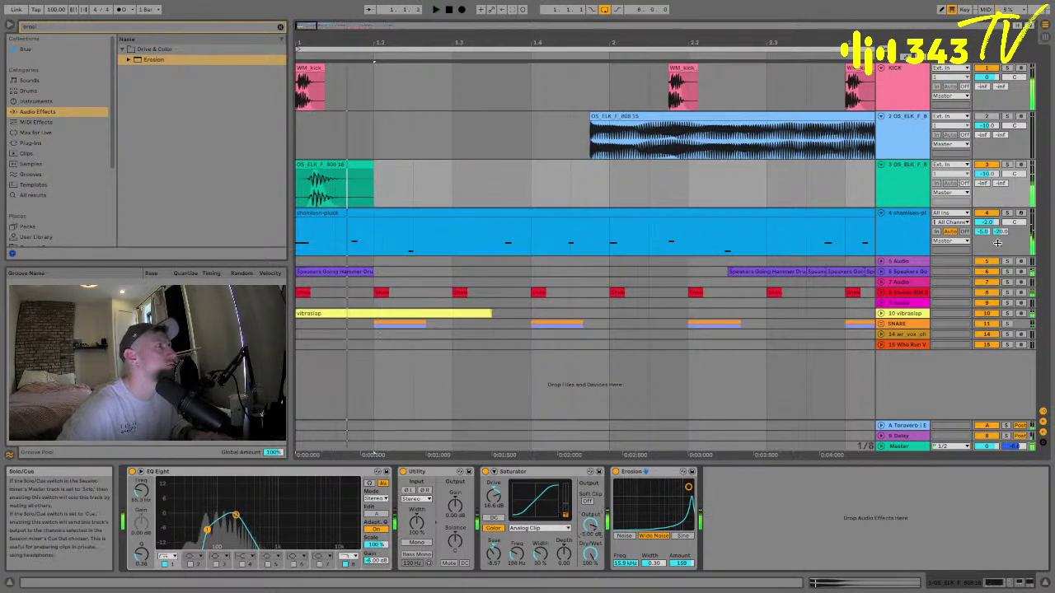
- Raise the shaped 808 track's volume to 0 dB, solo it and lower EQ Eight's low-cut and high-cut frequencies during playback
key("space")
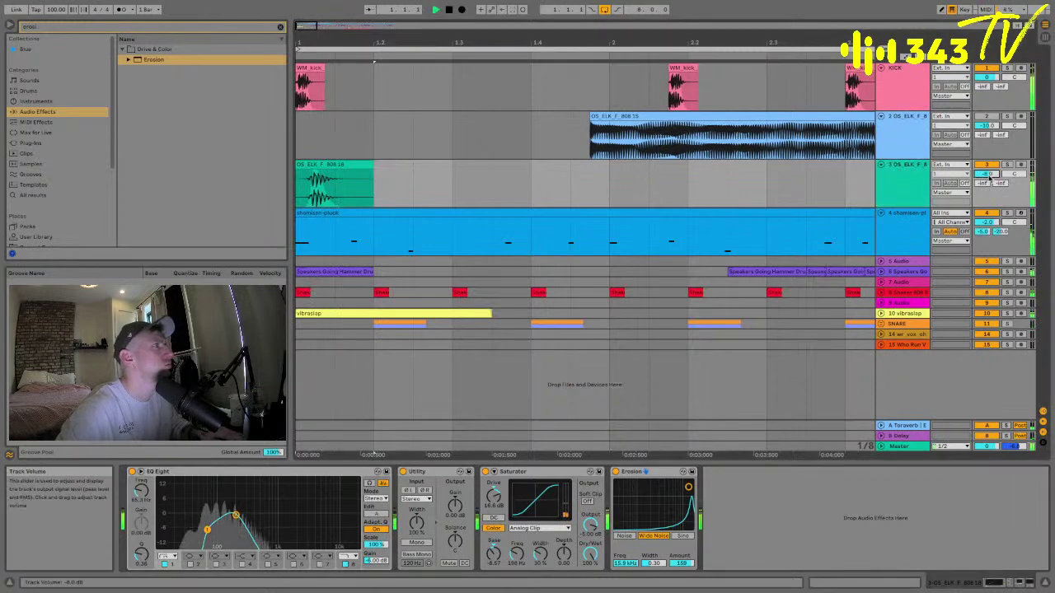
left_click(1006, 164)
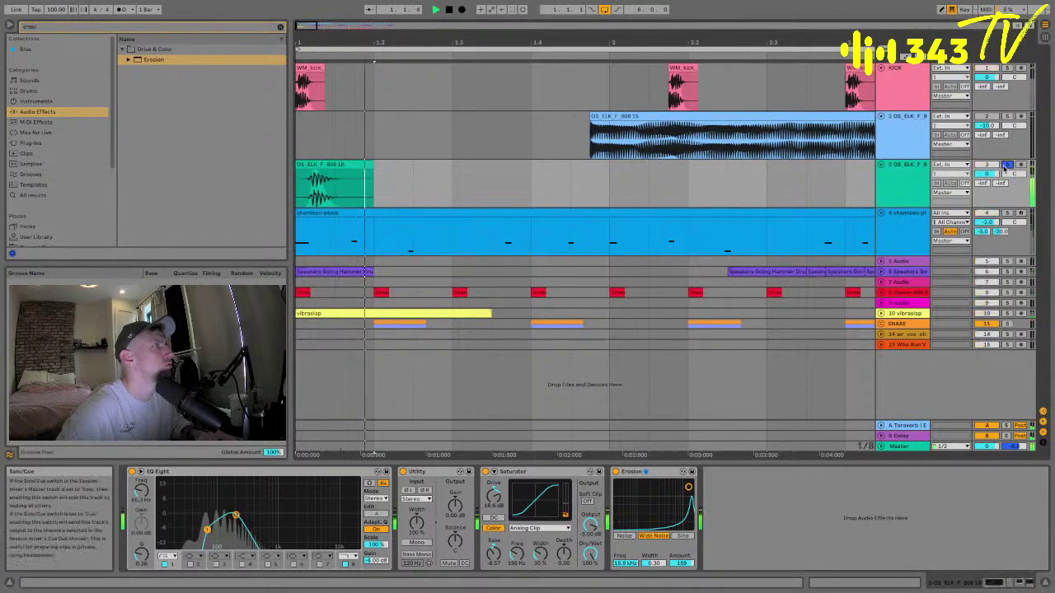
key("space")
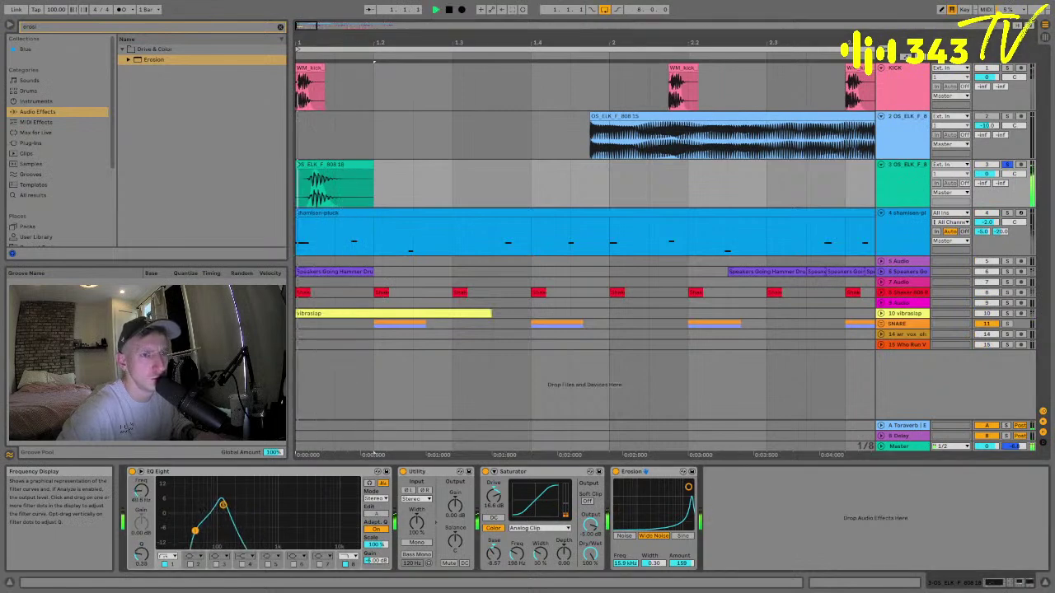
- Reshape EQ Eight's low-cut and high-cut curves during playback and switch Erosion to Noise at 18.0 kHz with an amount of 200
left_click_drag(193, 531, 192, 524)
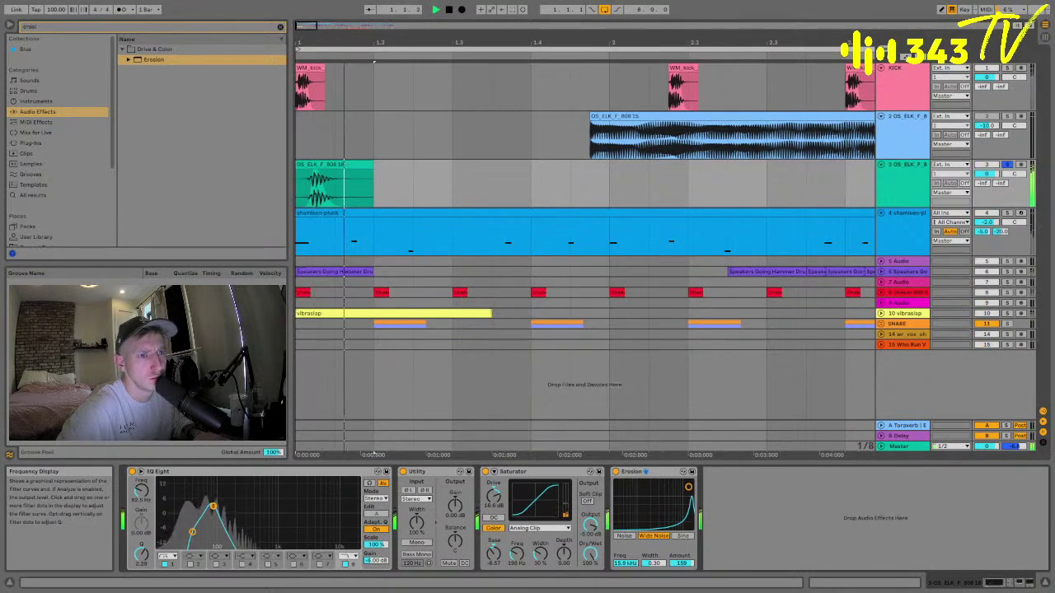
key("space")
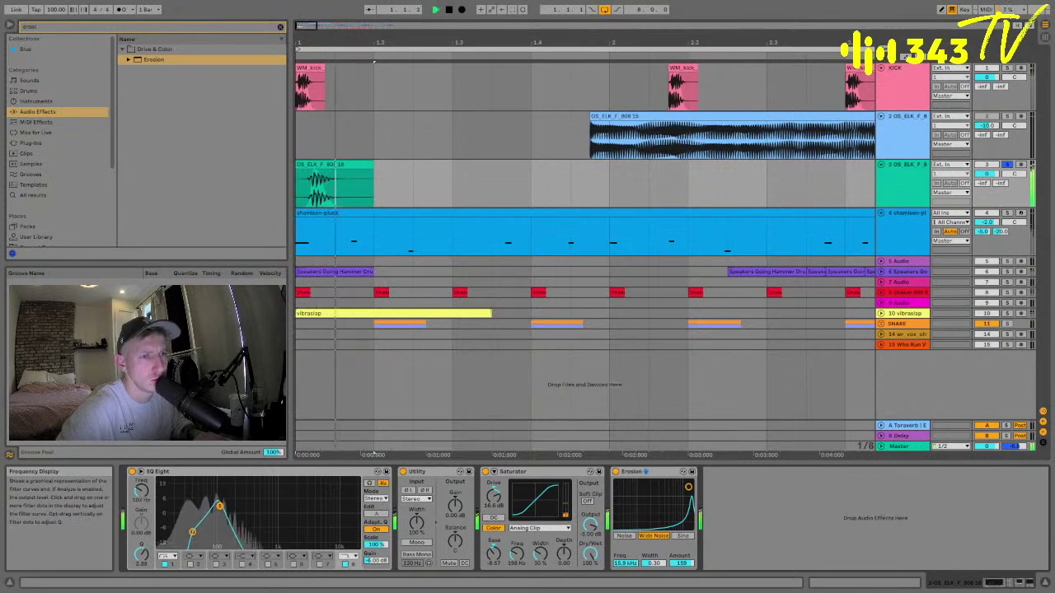
left_click_drag(192, 532, 181, 529)
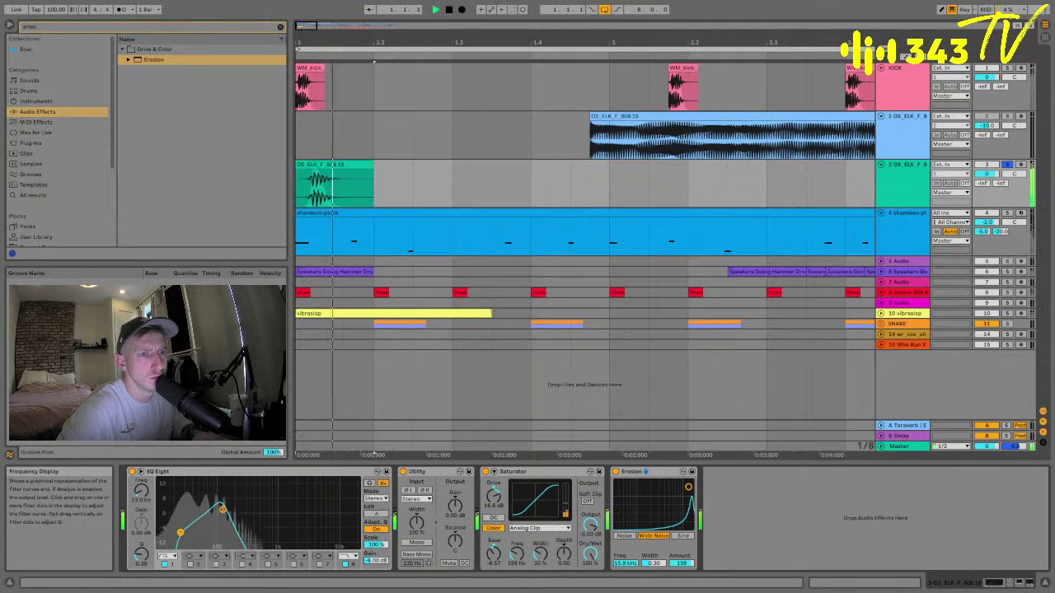
left_click(220, 510)
left_click(624, 536)
left_click_drag(688, 486, 695, 482)
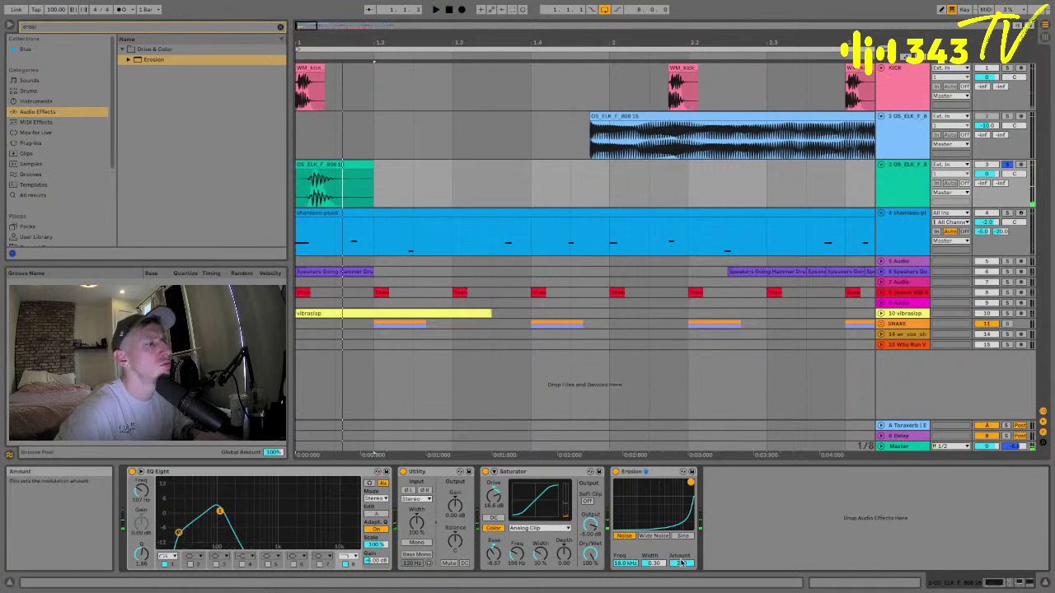
- Automate Erosion's Amount on the shaped 808 clip as a short spike around the burst that falls to zero, and hide the automation
left_click(336, 163)
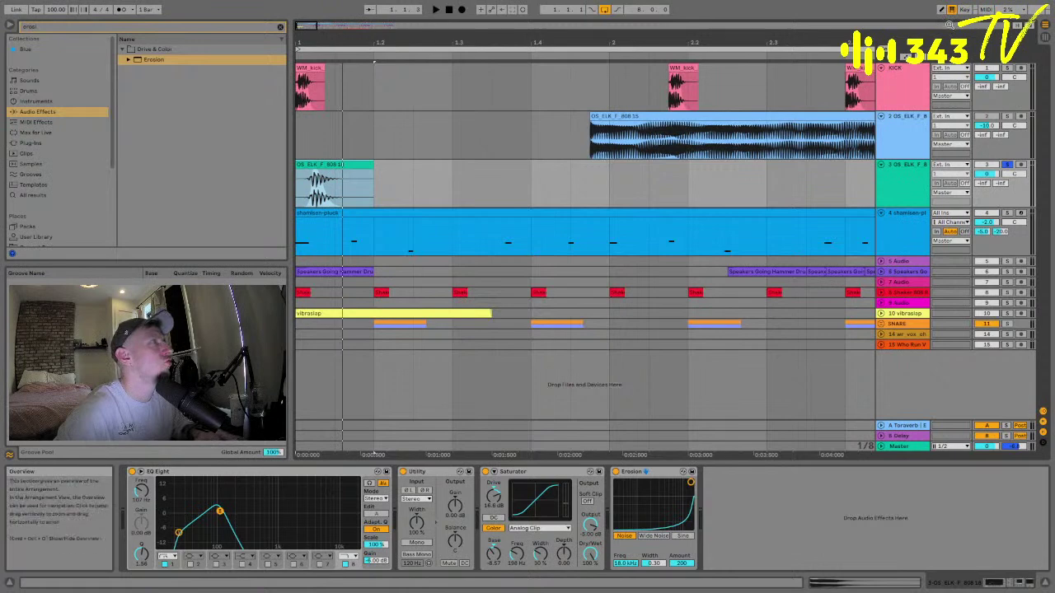
left_click(903, 56)
left_click(635, 565)
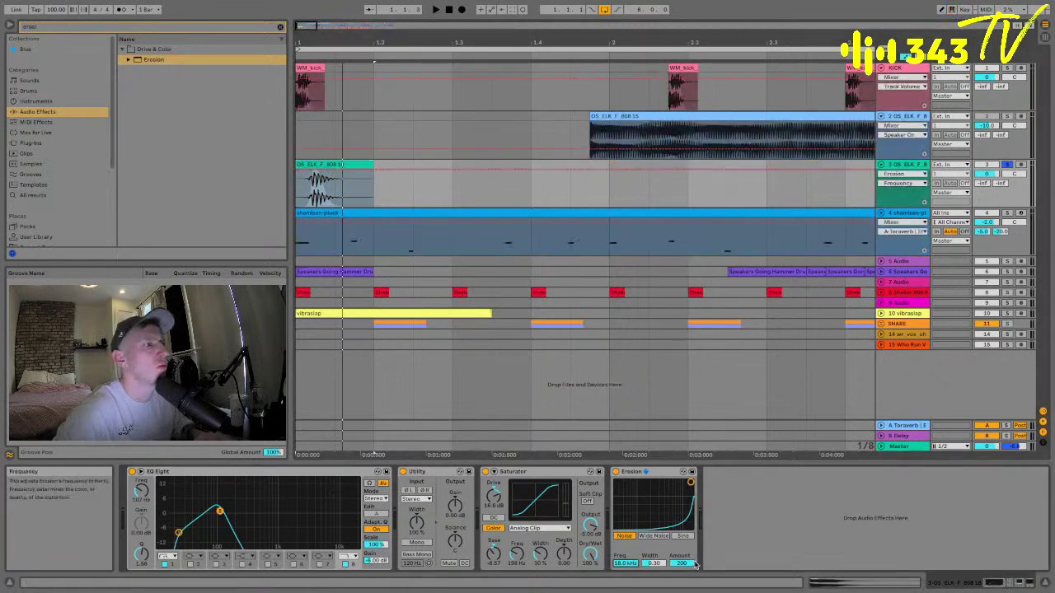
left_click(320, 177)
left_click(321, 177)
key("space")
left_click_drag(343, 173, 334, 202)
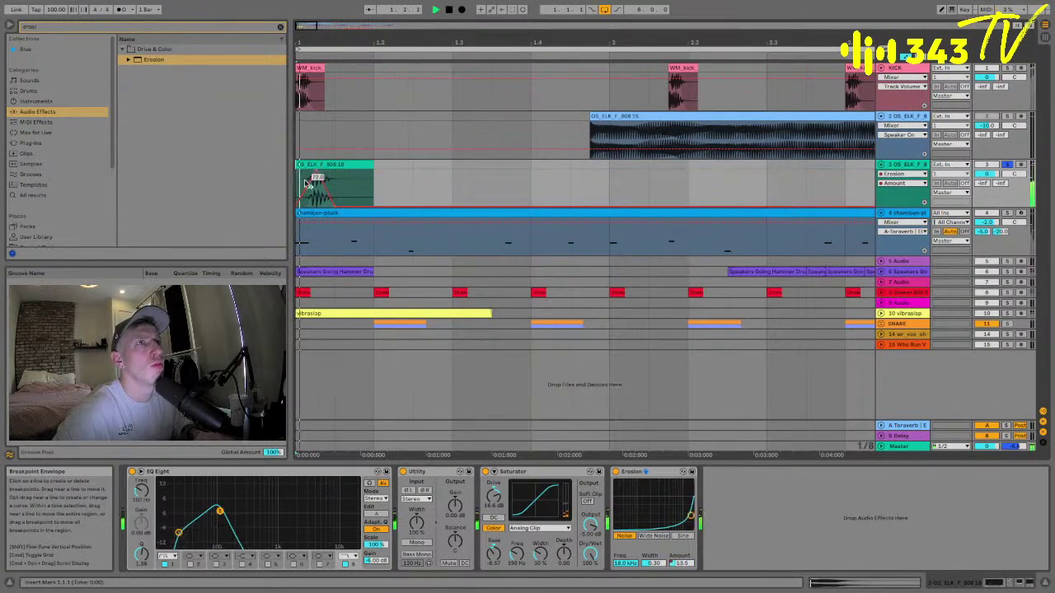
mouse_move(333, 202)
left_mouse_down()
mouse_move(358, 201)
mouse_move(350, 206)
left_mouse_up()
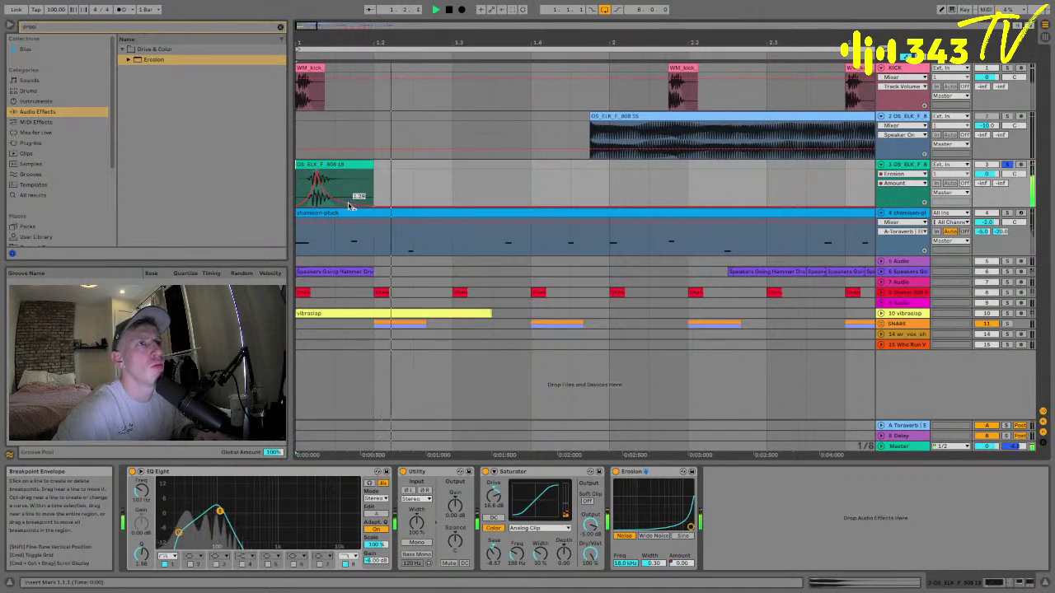
left_click(325, 166)
key("a")
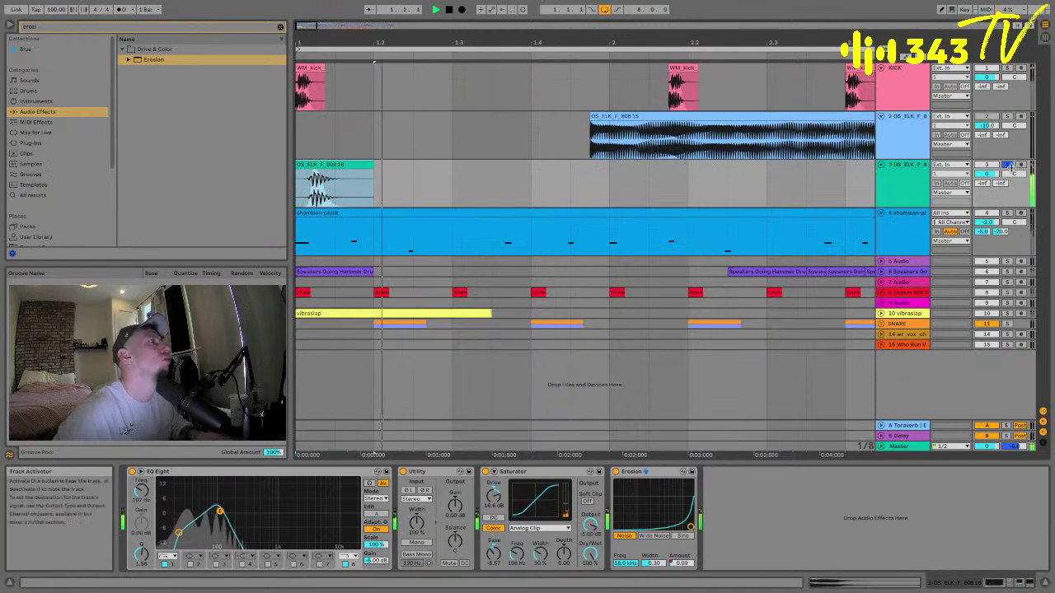
- Unsolo the shaped 808 track and audition its burst together with the rest of the beat
key("space")
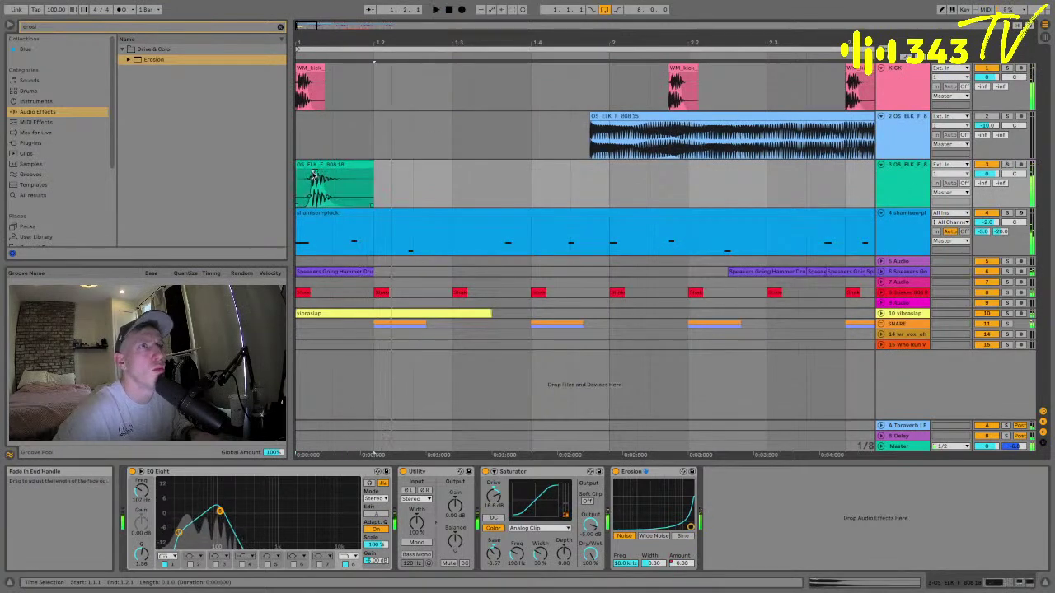
key("space")
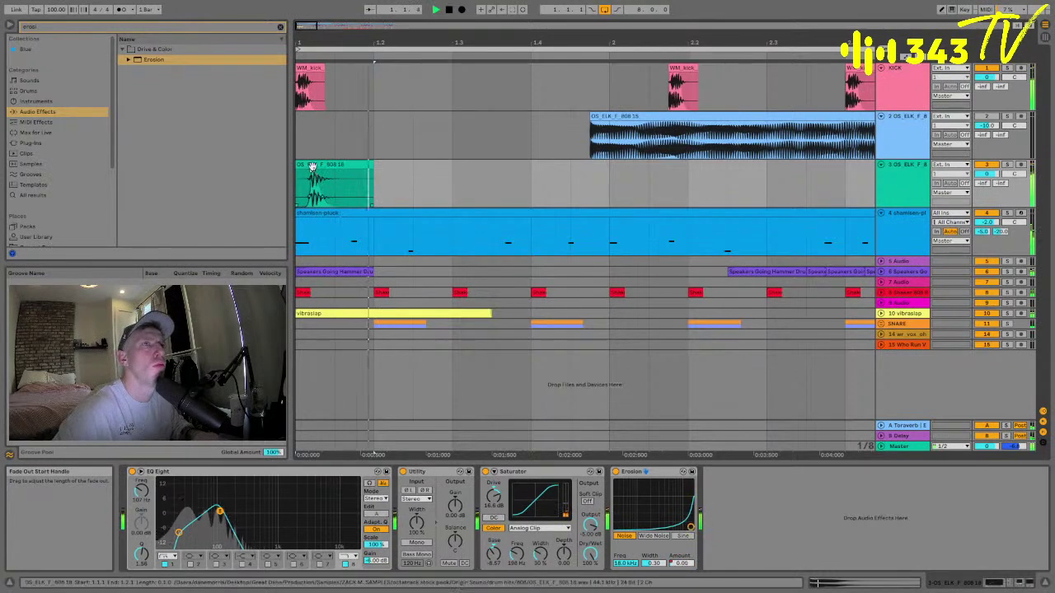
key("space")
key("space")
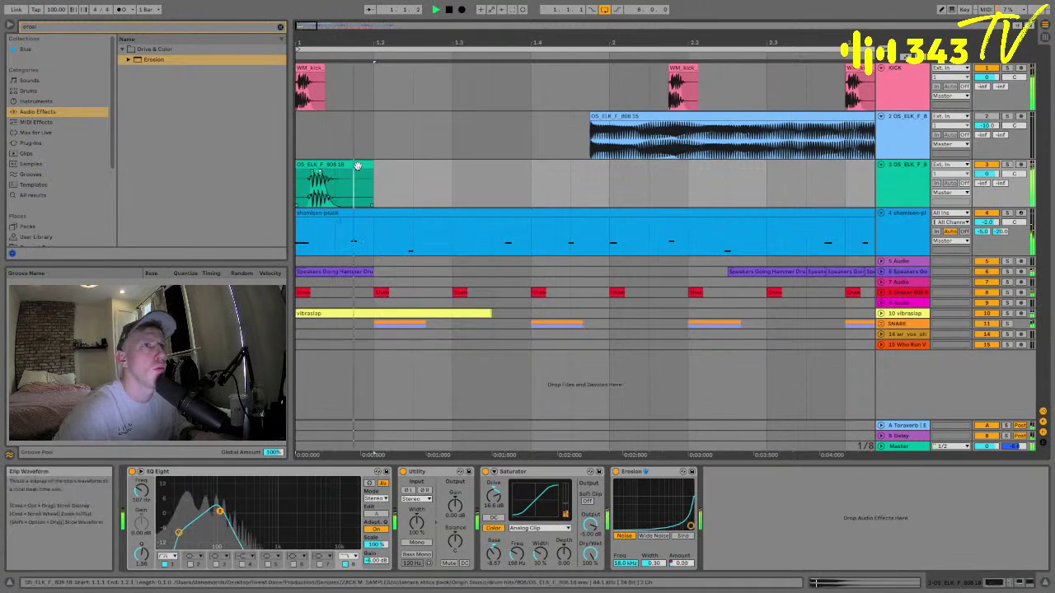
- Try copying the shaped 808 clip under the second kick in bar 2
left_click(313, 165)
left_click_drag(313, 165, 668, 165)
key("space")
left_click(363, 141)
left_click(334, 165, "shift")
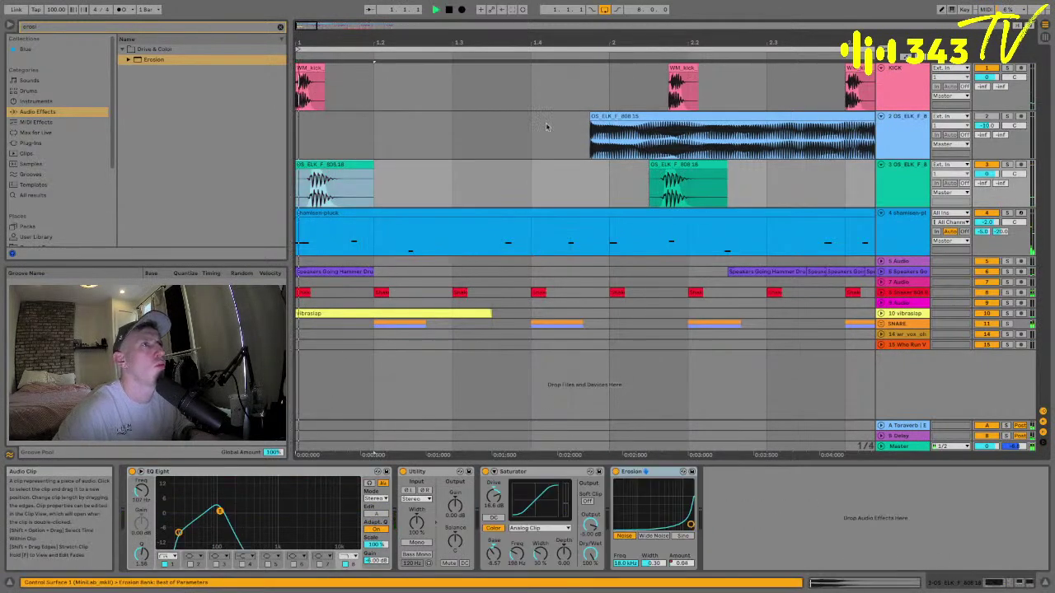
- Move the long 808 clip to start at beat 1.2 and delete the shaped 808 copy under the second kick
left_click_drag(590, 132, 374, 132)
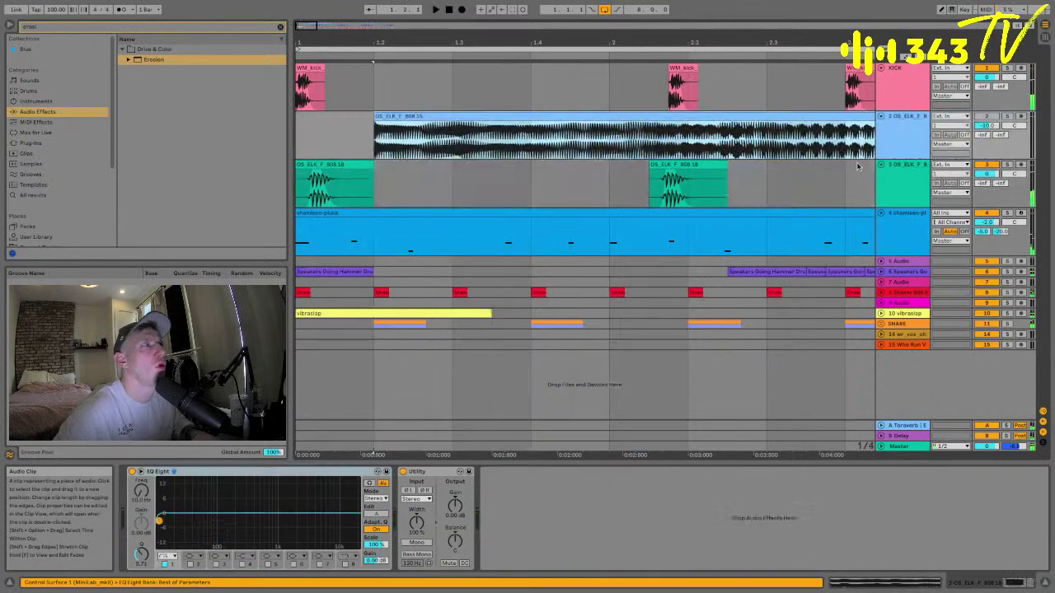
left_click(683, 173)
key("Delete")
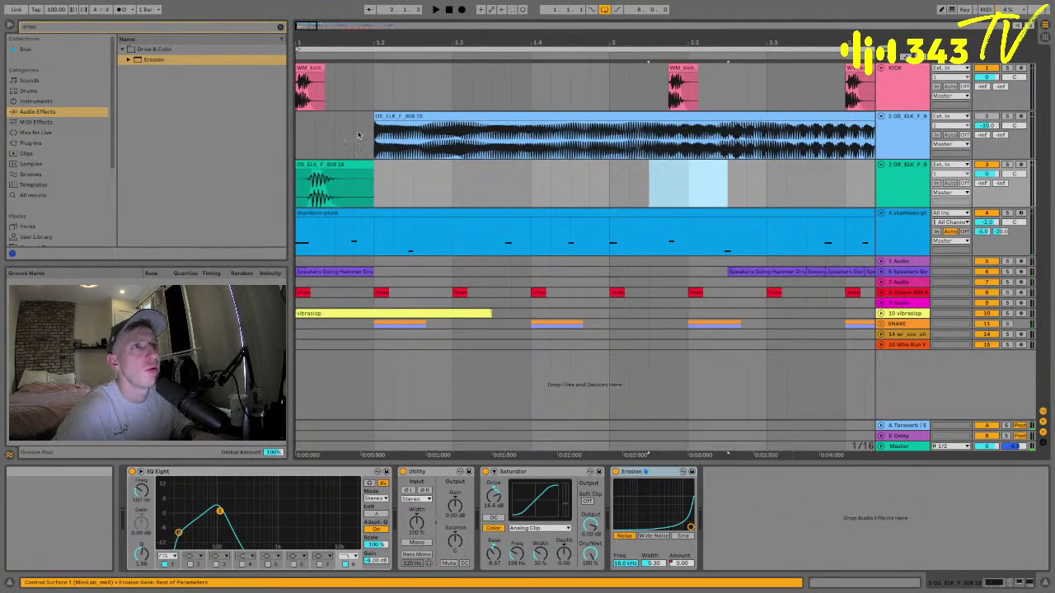
- Solo the long 808 track, show its clip settings and turn off warping for the clip
left_click(415, 115)
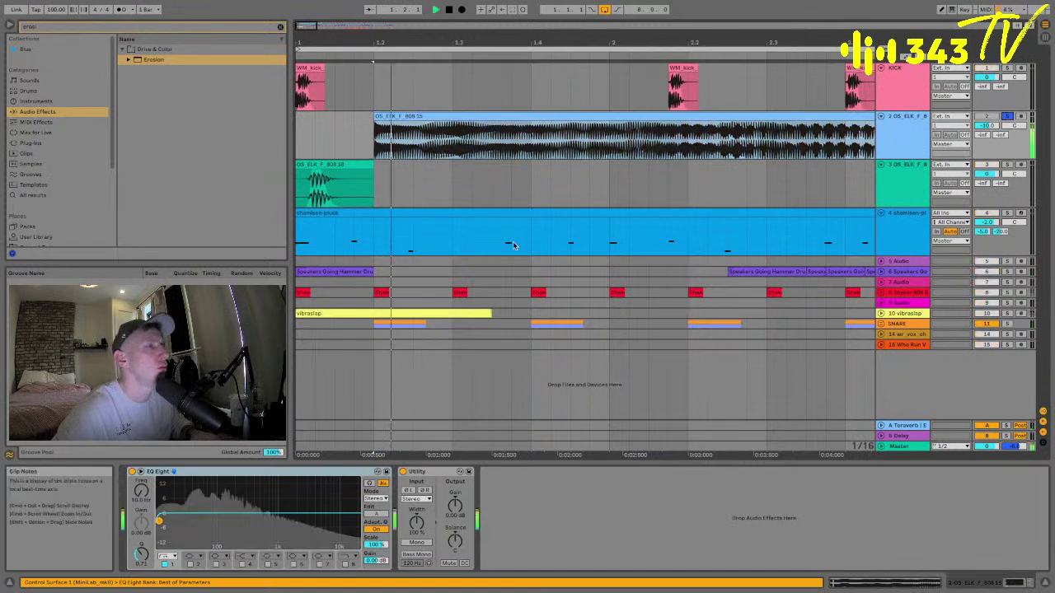
left_click(413, 115)
double_click(413, 116)
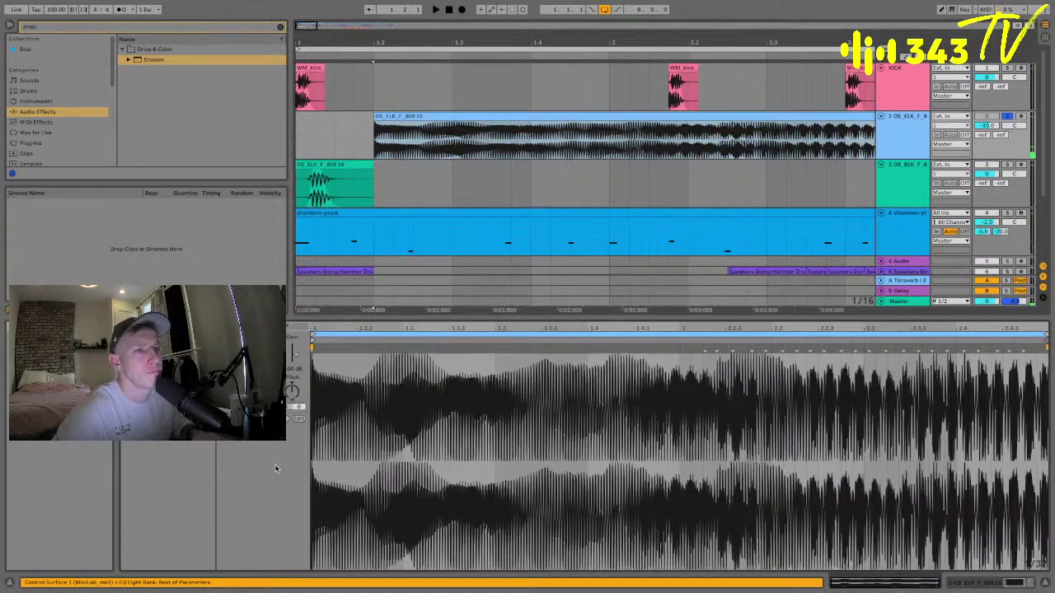
left_click_drag(291, 393, 291, 393)
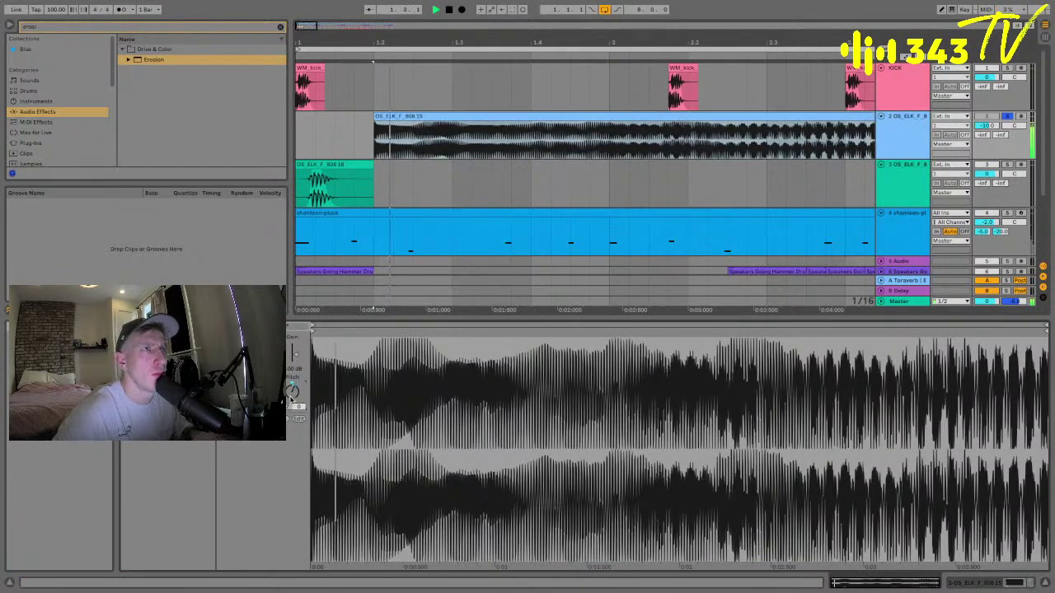
- Bring the long 808 track back into the full mix from bar 1 and raise its volume to -7.0 dB
left_click(465, 42)
key("minus")
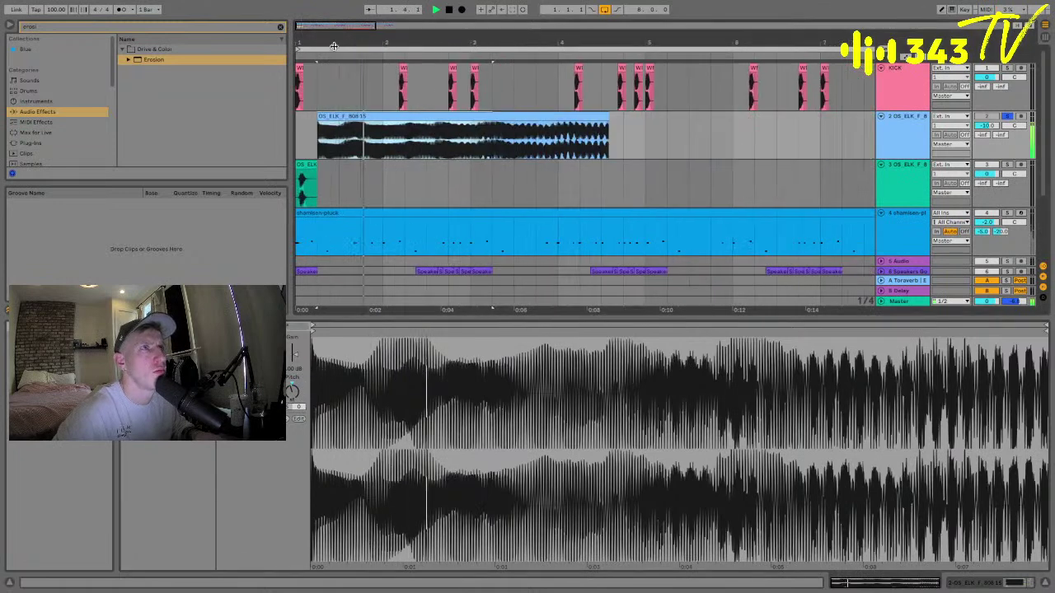
left_click(297, 134)
key("space")
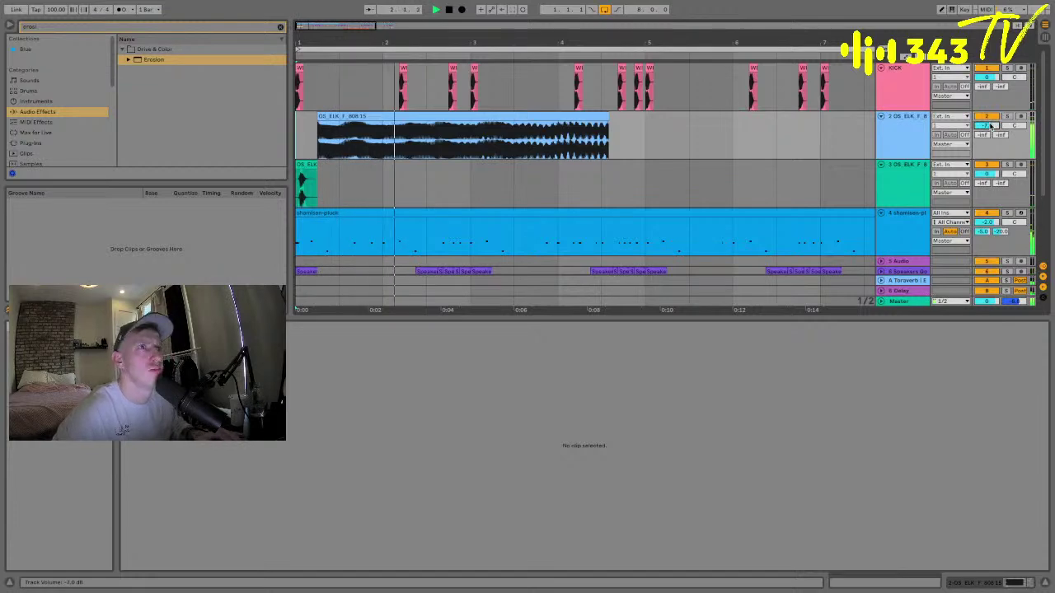
- Trim the long 808 clip to end at bar 3 and raise its track volume to -5.0 dB during playback
left_click_drag(466, 129, 645, 136)
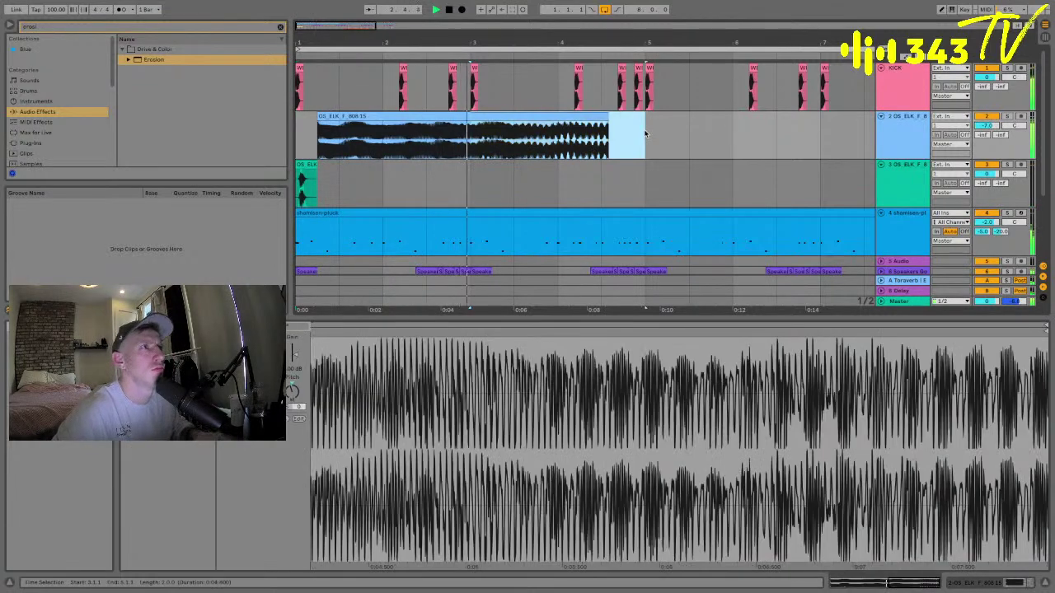
left_click(324, 129)
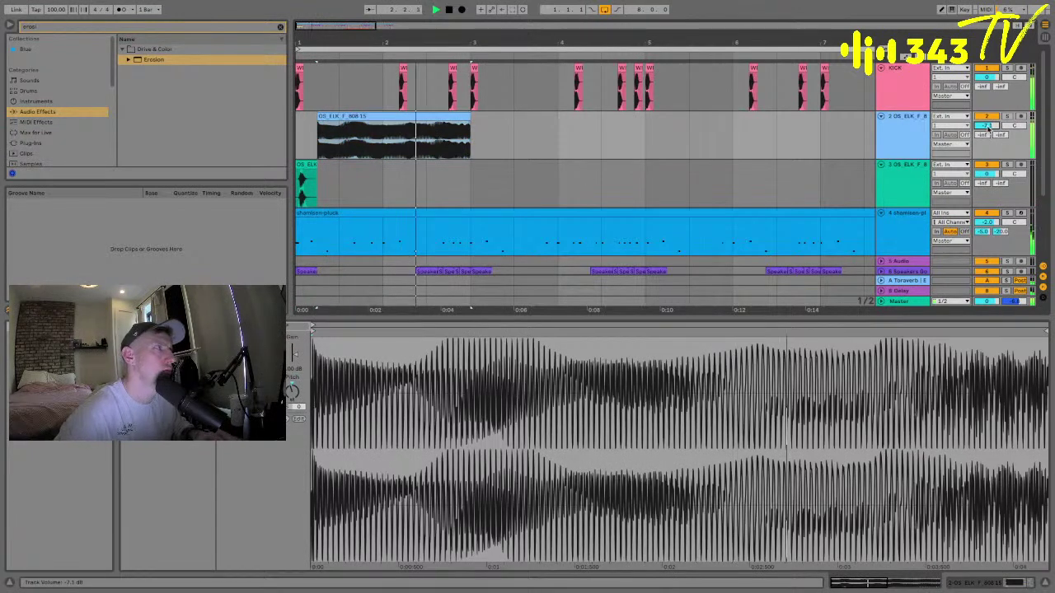
left_click_drag(988, 132, 987, 128)
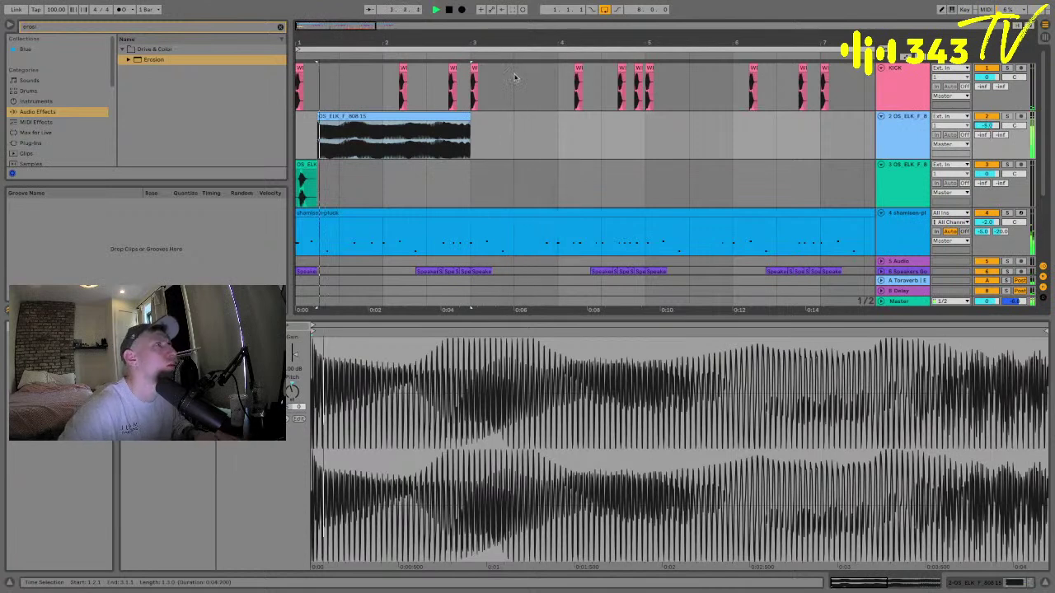
left_click(299, 140)
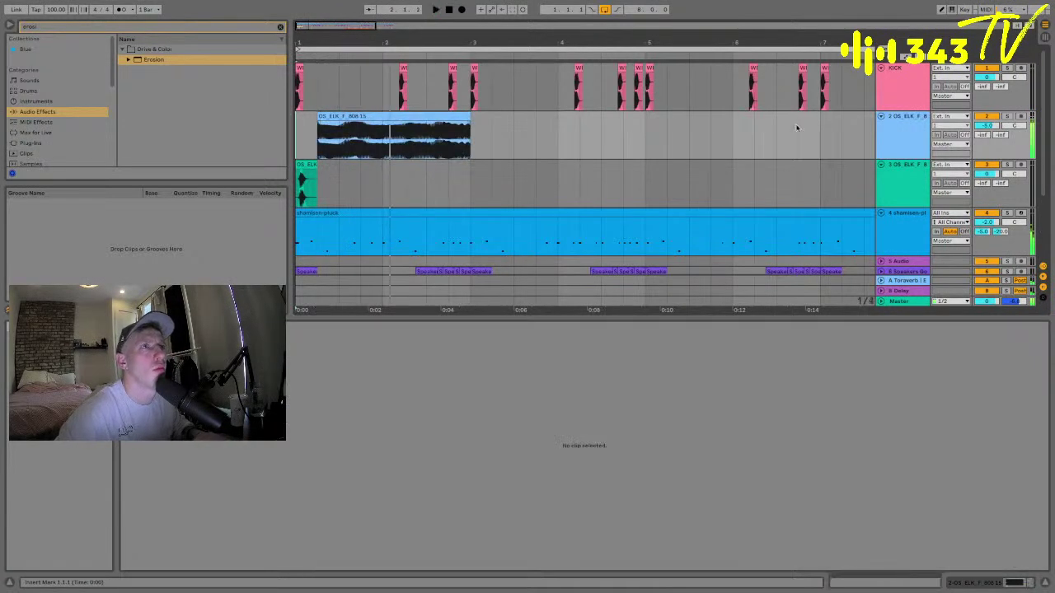
key("space")
- Try Auto Filter on the long 808 track with a synced 1/16 LFO at amount 30, a lower cutoff and more resonance
left_click(901, 151)
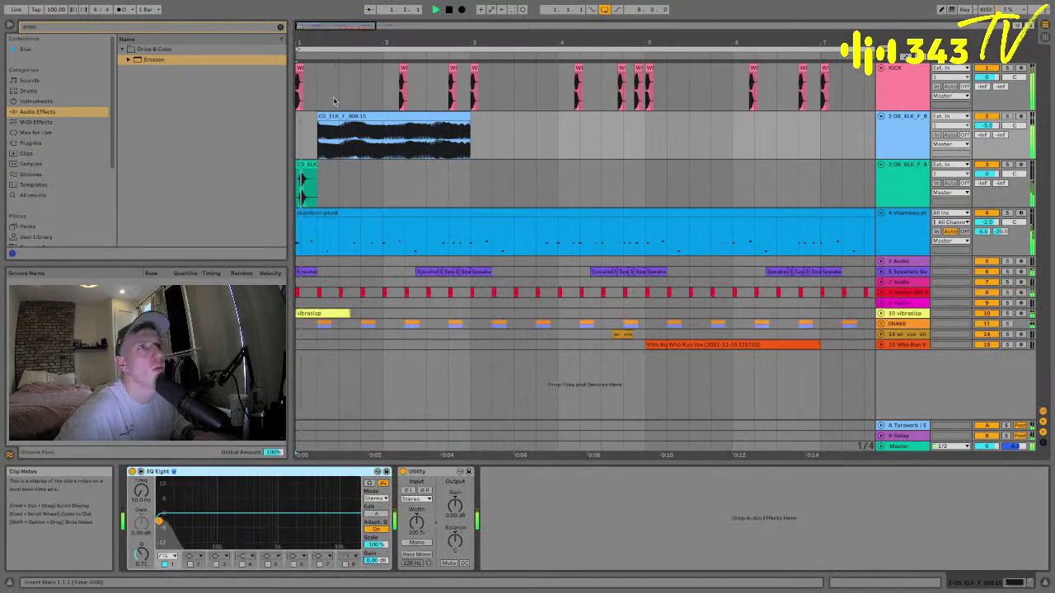
left_click(149, 27)
type("auto")
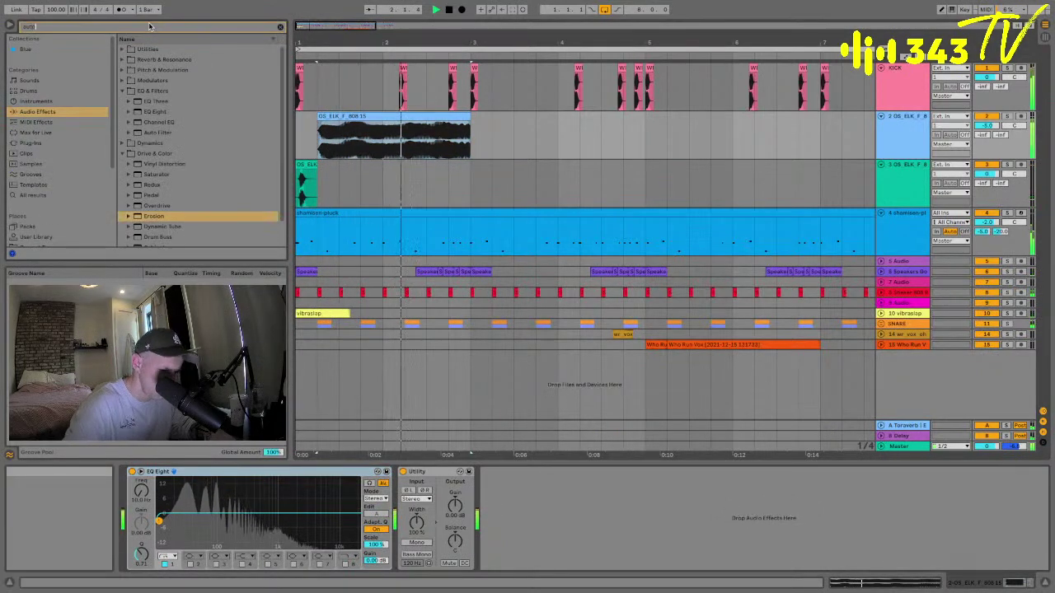
double_click(148, 70)
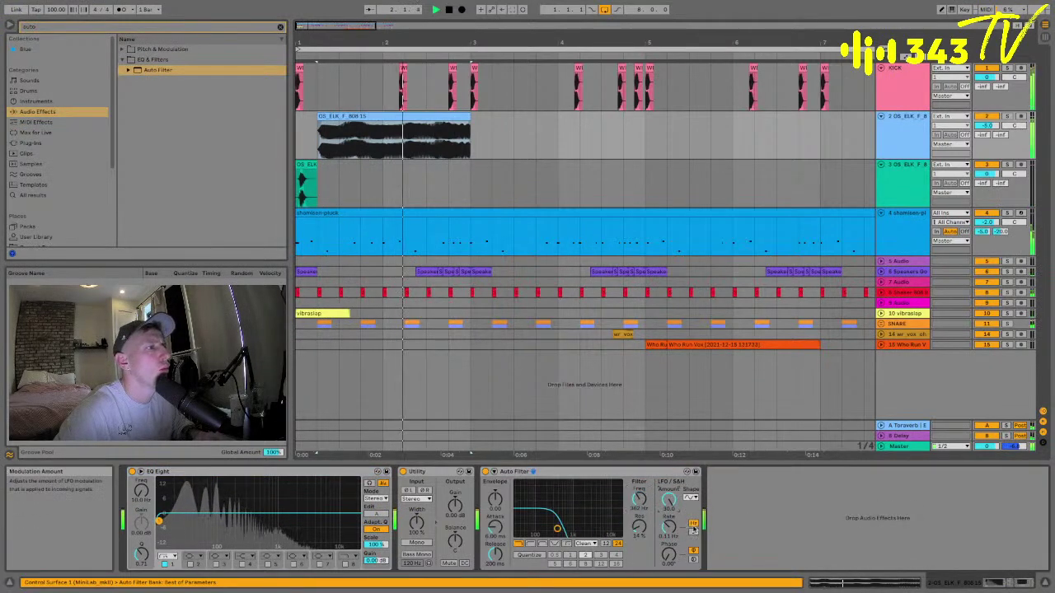
left_click(693, 524)
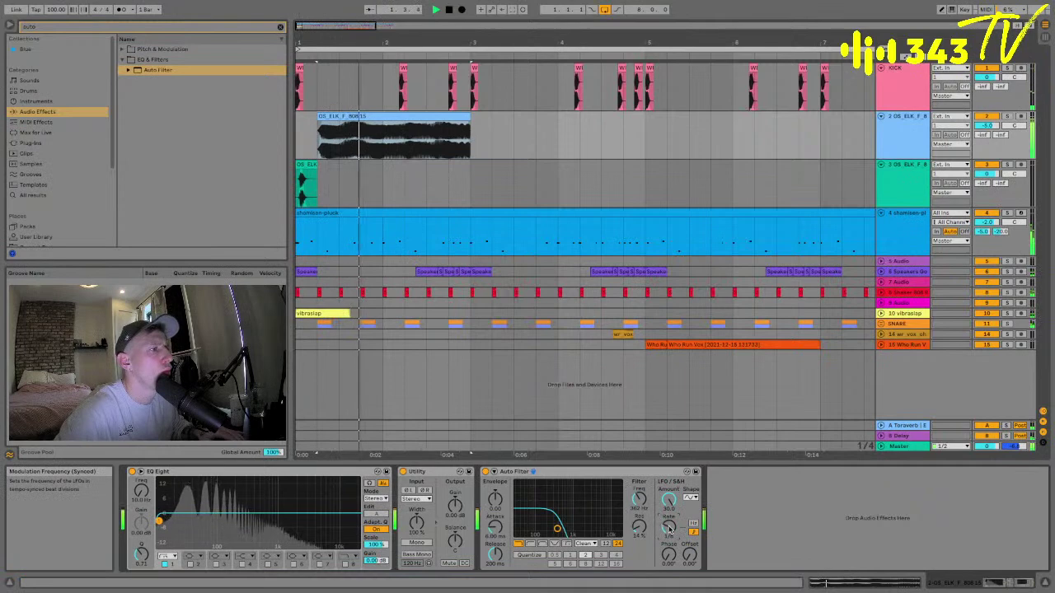
left_click_drag(558, 524, 534, 514)
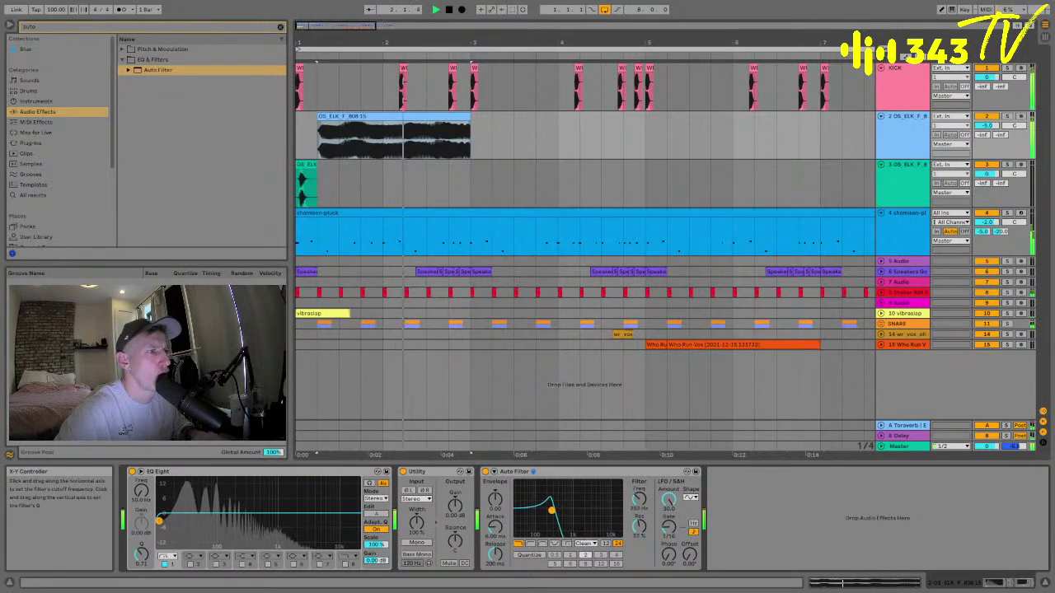
- Raise EQ Eight's low-cut frequency on the long 808 track and open Auto Filter's cutoff to 17.9 kHz
left_click_drag(159, 520, 194, 540)
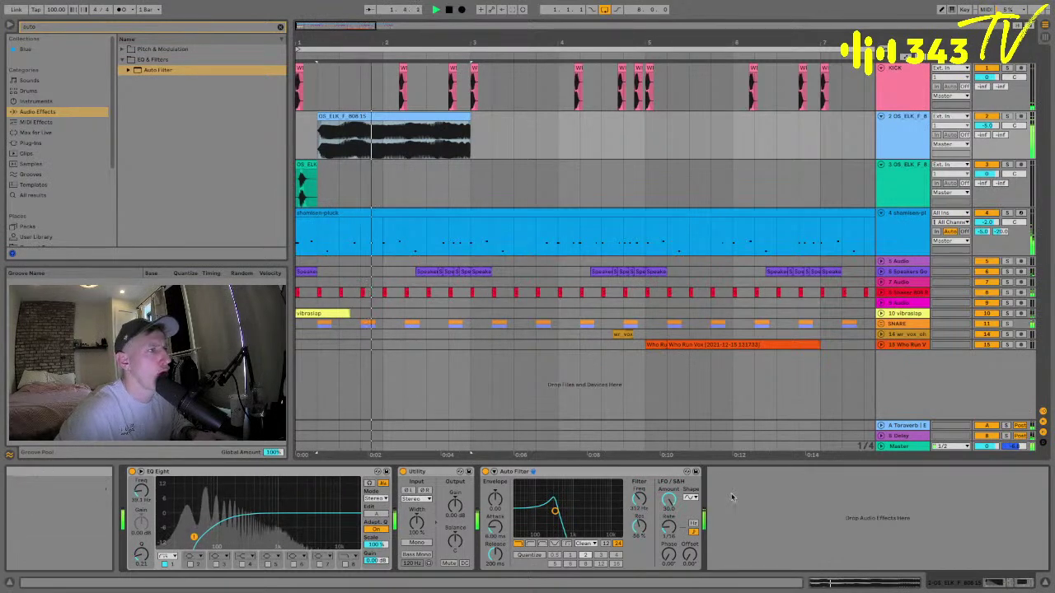
left_click_drag(554, 511, 617, 519)
- Replace Auto Filter with Auto Pan on the long 808 track, set to 100% amount and 0° phase, and audition it
left_click(97, 25)
type("pan")
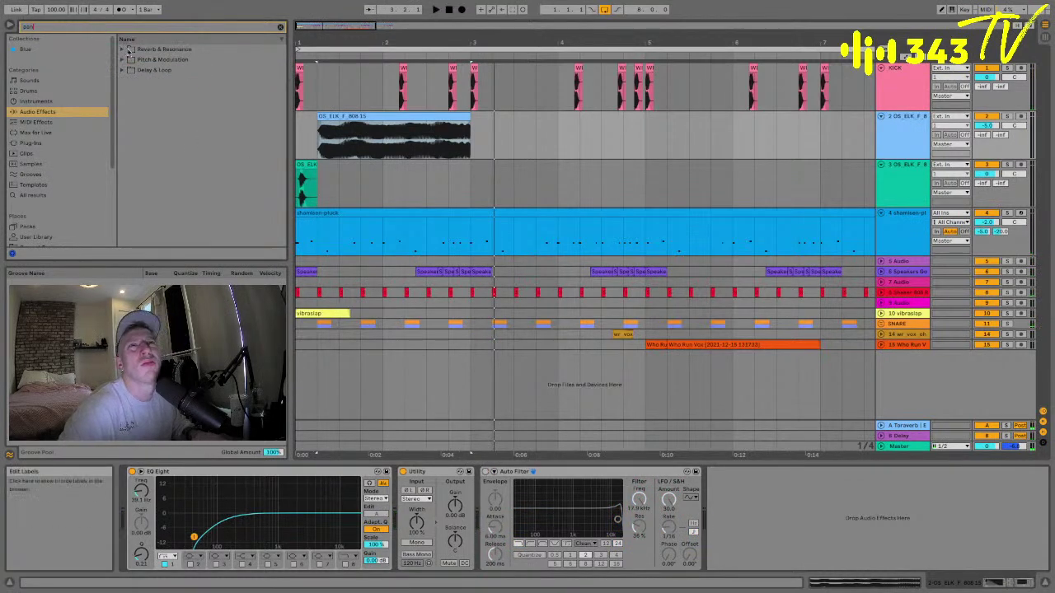
left_click(124, 69)
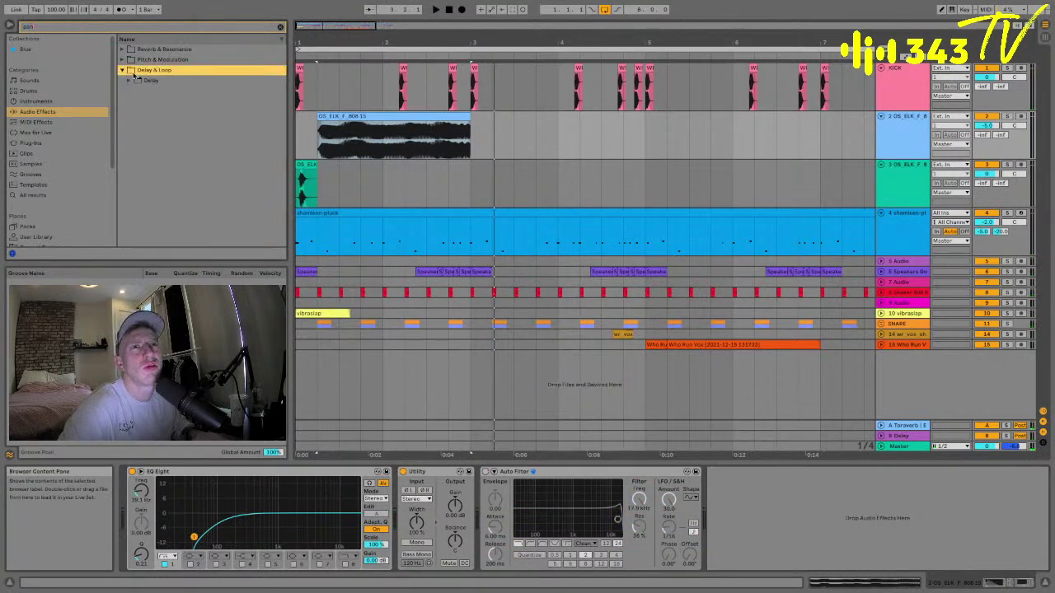
left_click(124, 60)
double_click(136, 71)
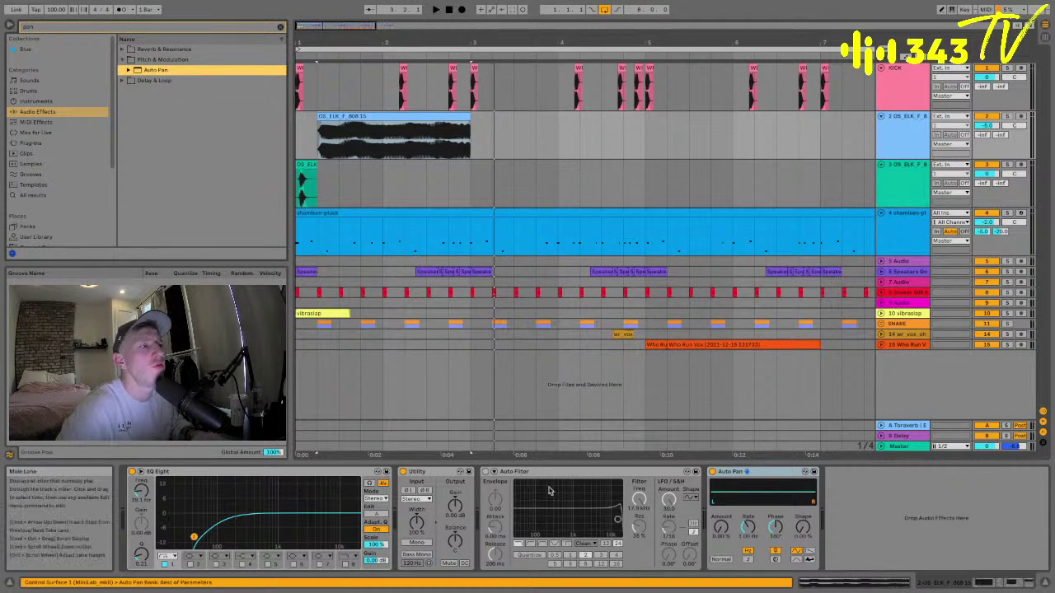
key("Delete")
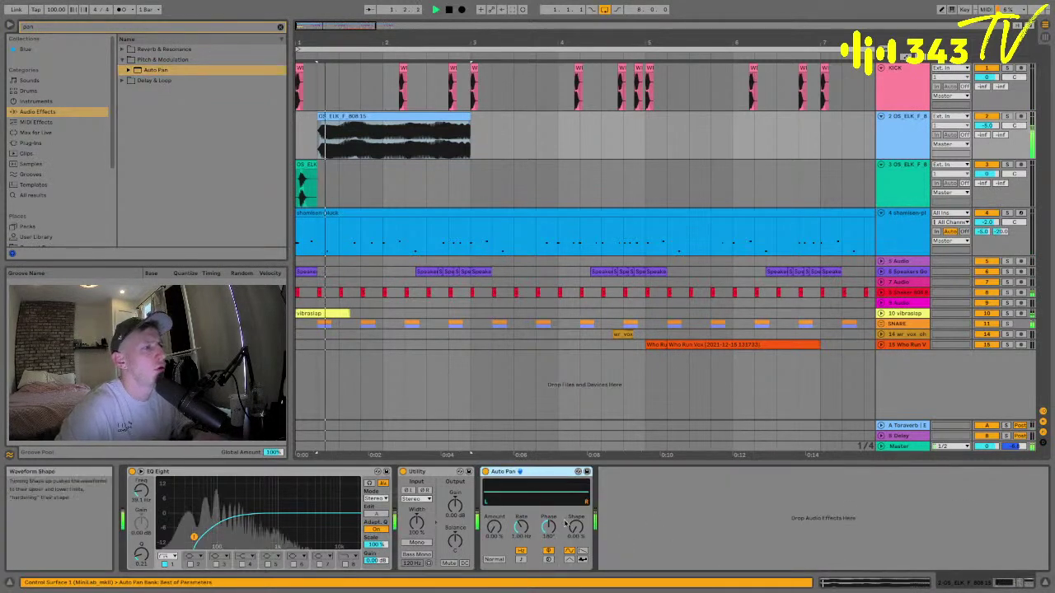
key("space")
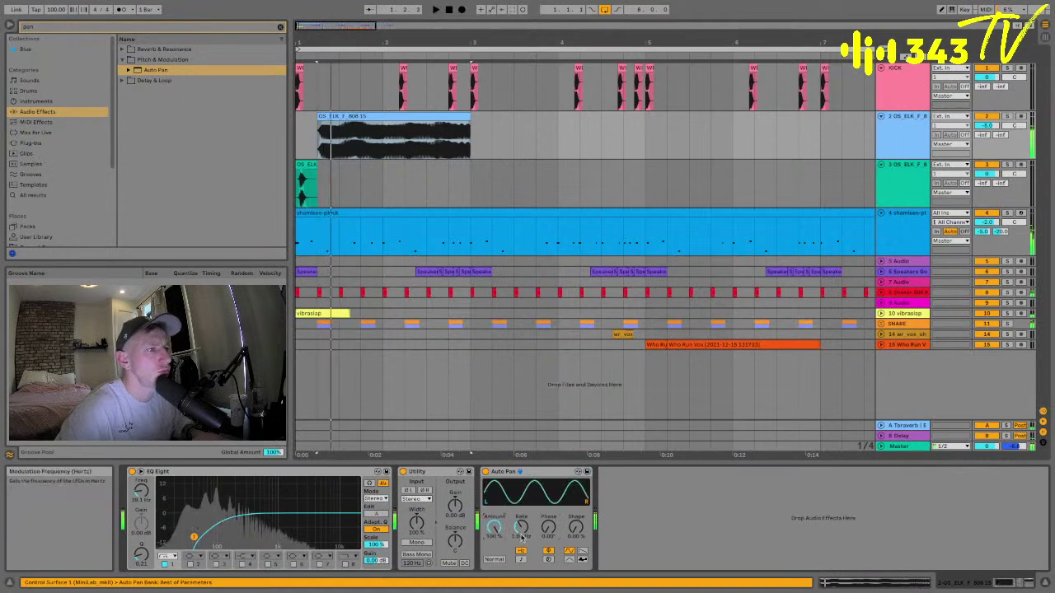
- Sync Auto Pan's rate to 1/16 on the long 808 track and set its offset to 154°
left_click(520, 559)
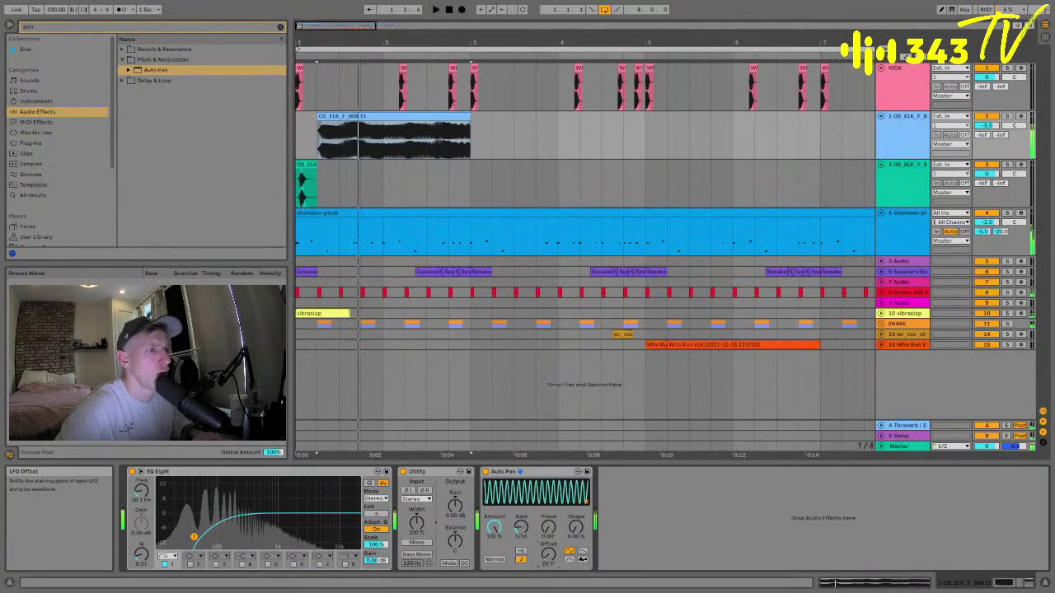
left_click_drag(548, 555, 548, 540)
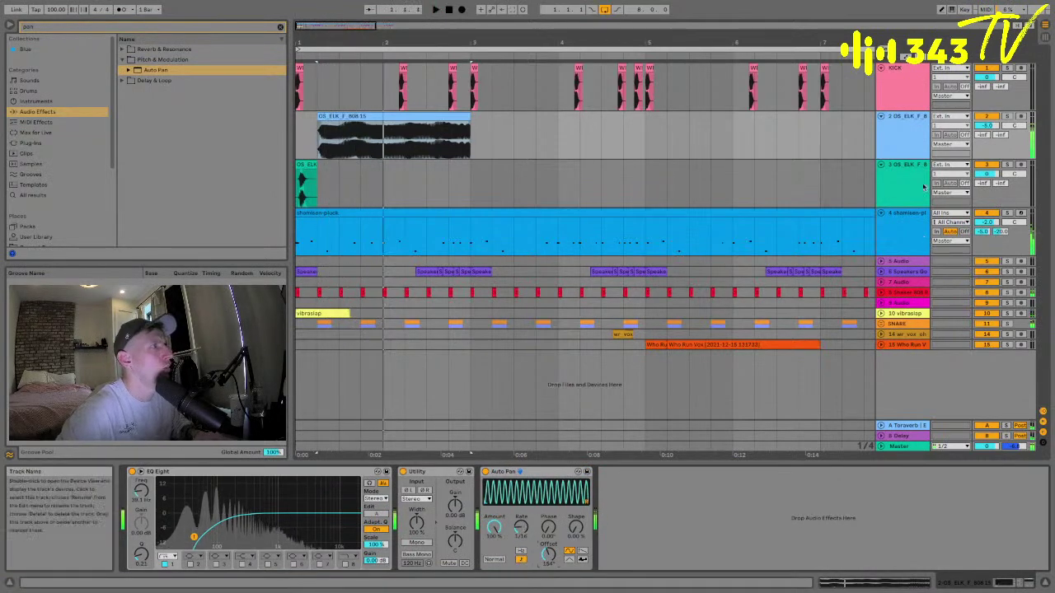
left_click(415, 342)
- Lower EQ Eight's low-cut on the long 808 track, compare the short 808's device chain, and switch the low-cut band off
left_click_drag(193, 536, 185, 534)
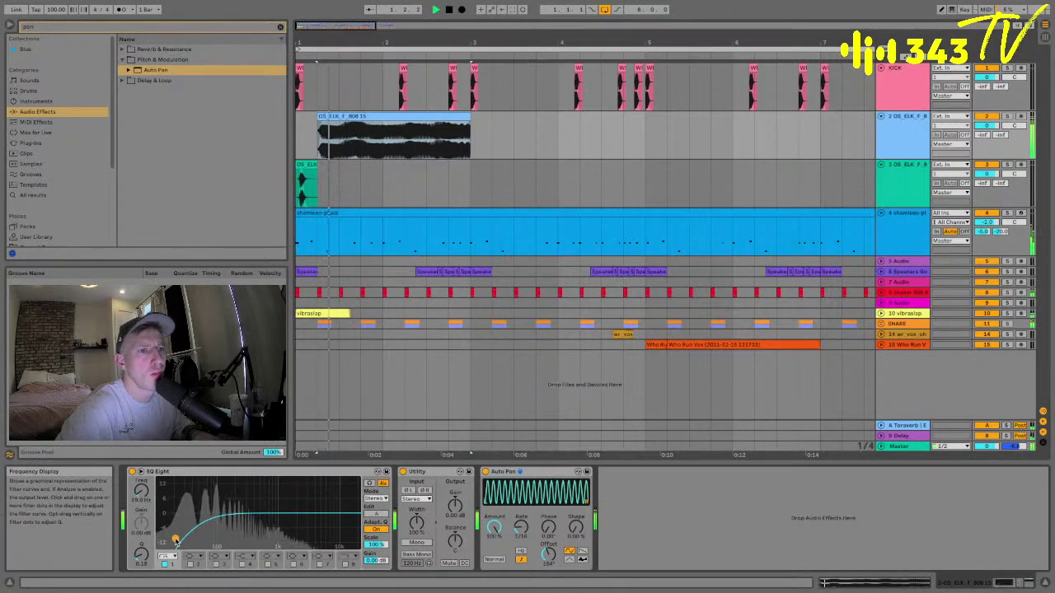
left_click(305, 185)
left_click_drag(301, 50, 303, 78)
left_click(380, 118)
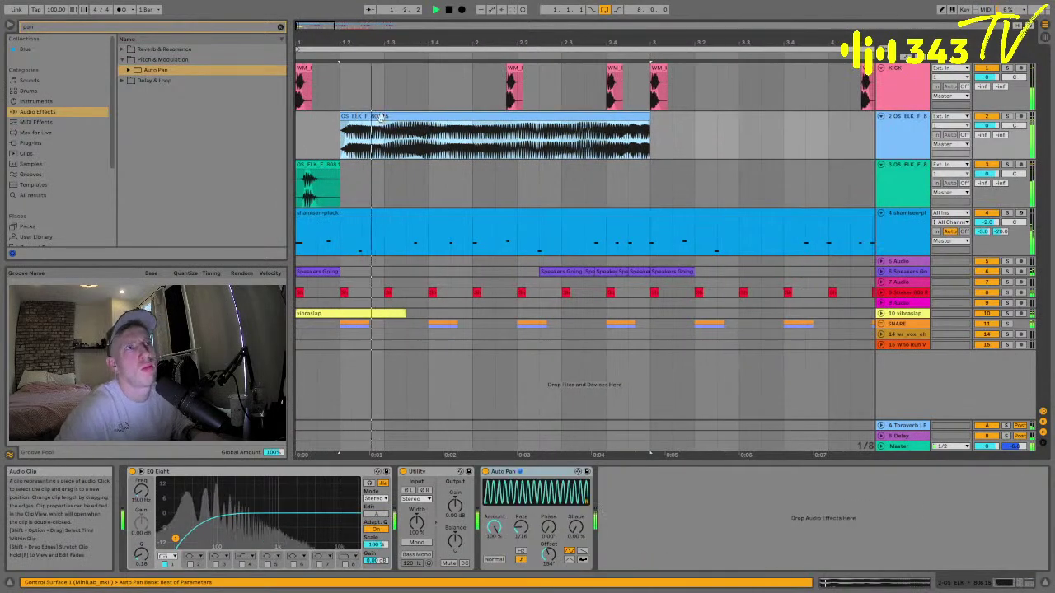
left_click(453, 139)
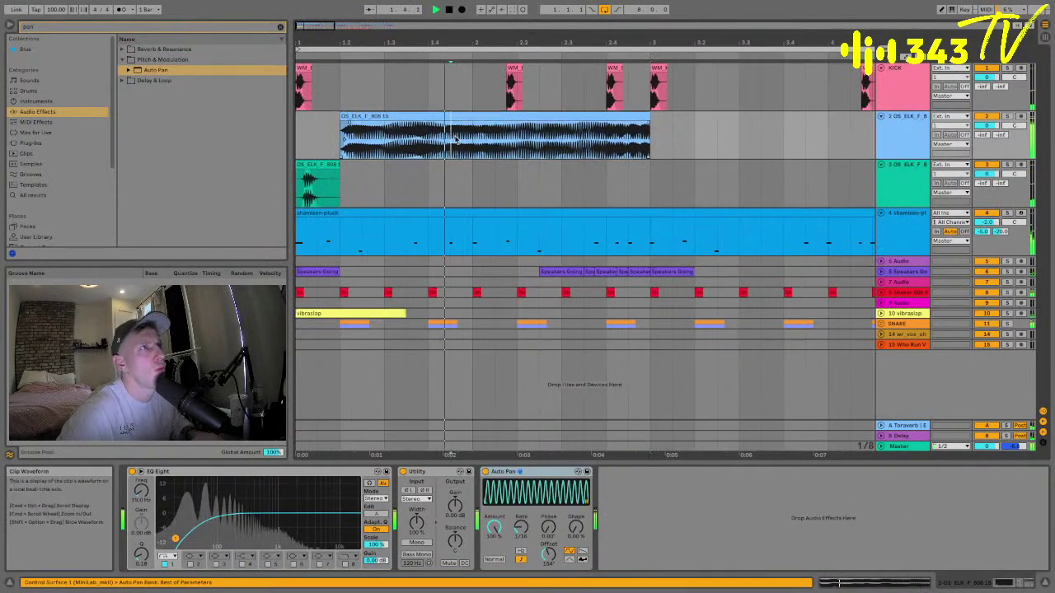
left_click(638, 117)
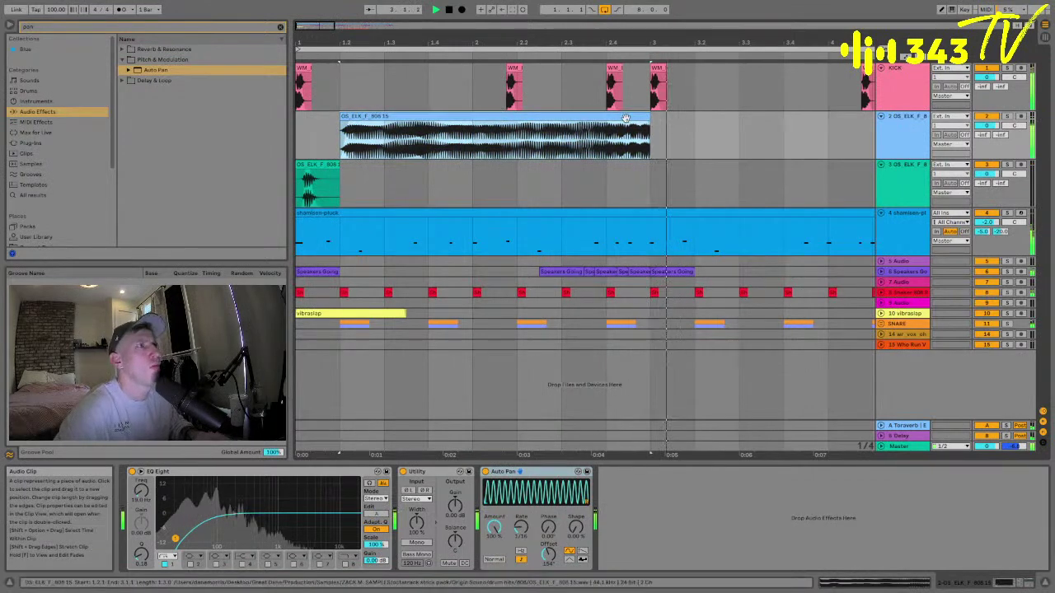
key("Down")
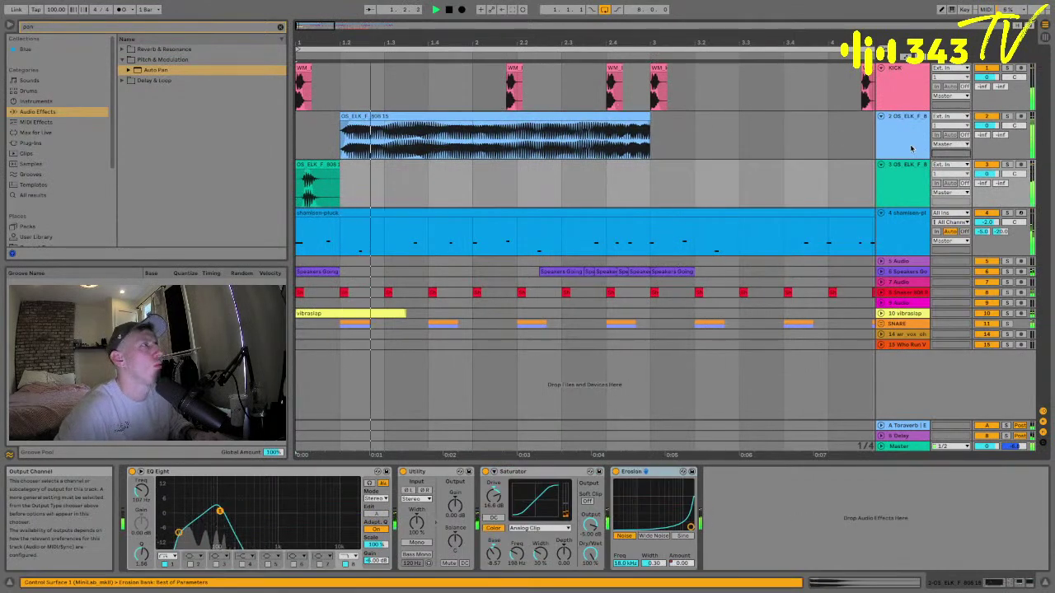
left_click(889, 145)
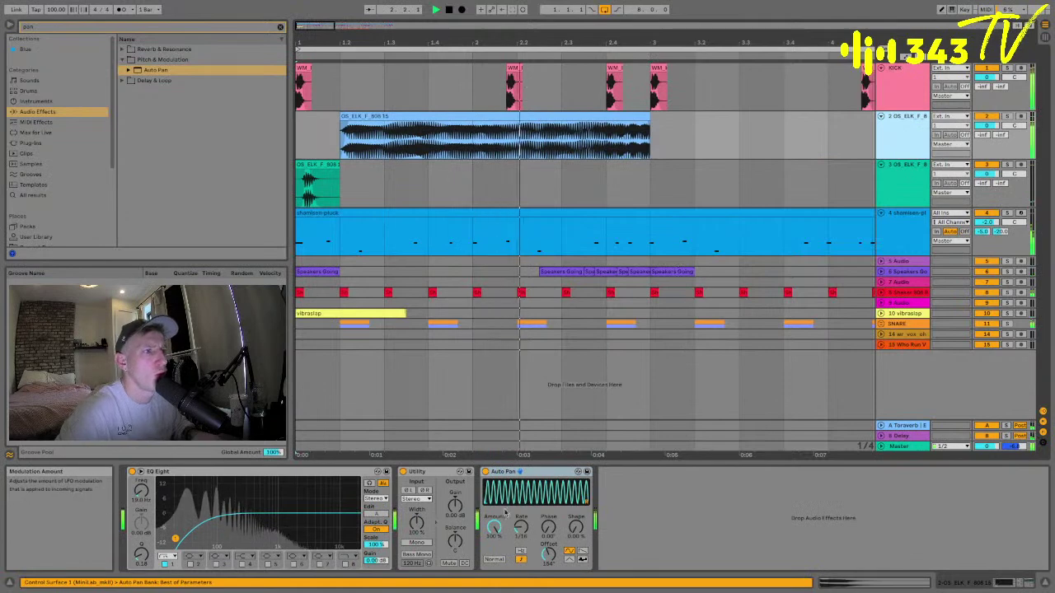
left_click(165, 565)
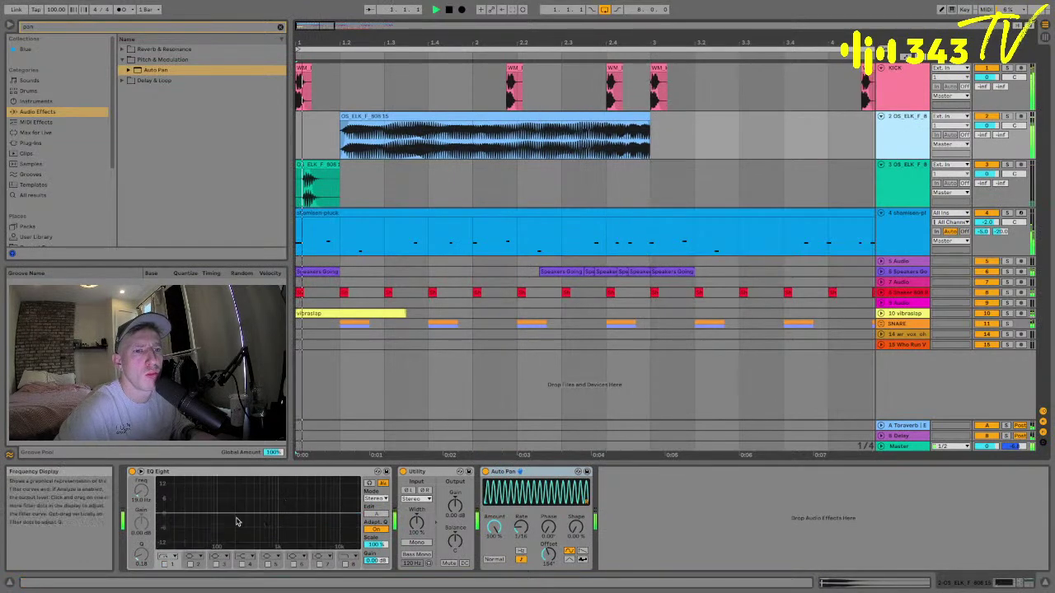
- Add Erosion between EQ Eight and Utility on the long 808 track, with its amount at 200
left_click(52, 27)
type("erosi")
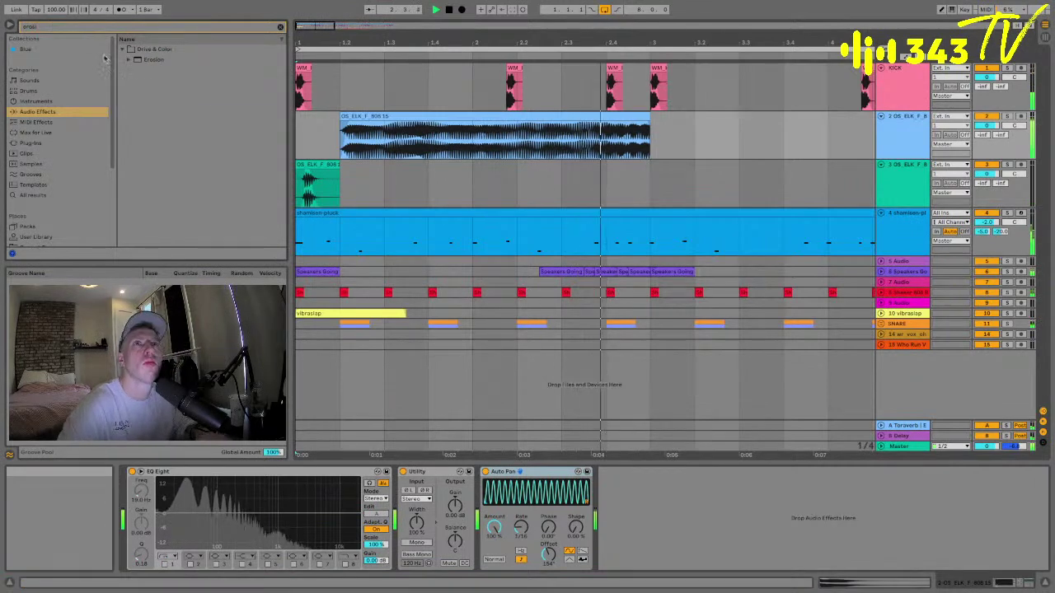
left_click(130, 61)
left_click_drag(309, 307, 394, 507)
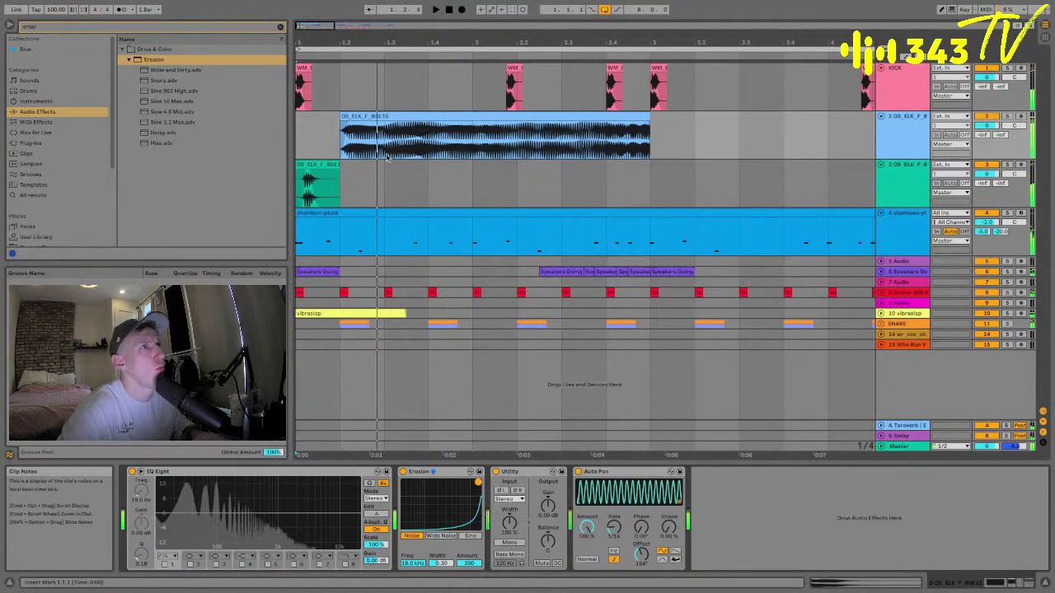
- Cut the section from 1.3 to 1.4 out of the long 808 clip and play from the start
left_click_drag(384, 146, 426, 147)
key("super+e")
key("Delete")
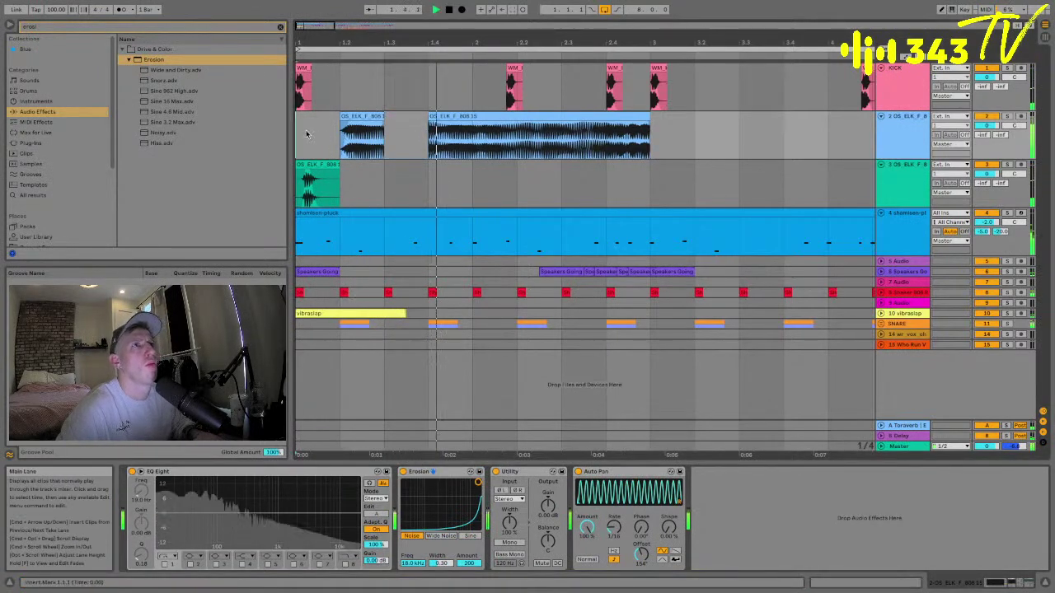
left_click(348, 124)
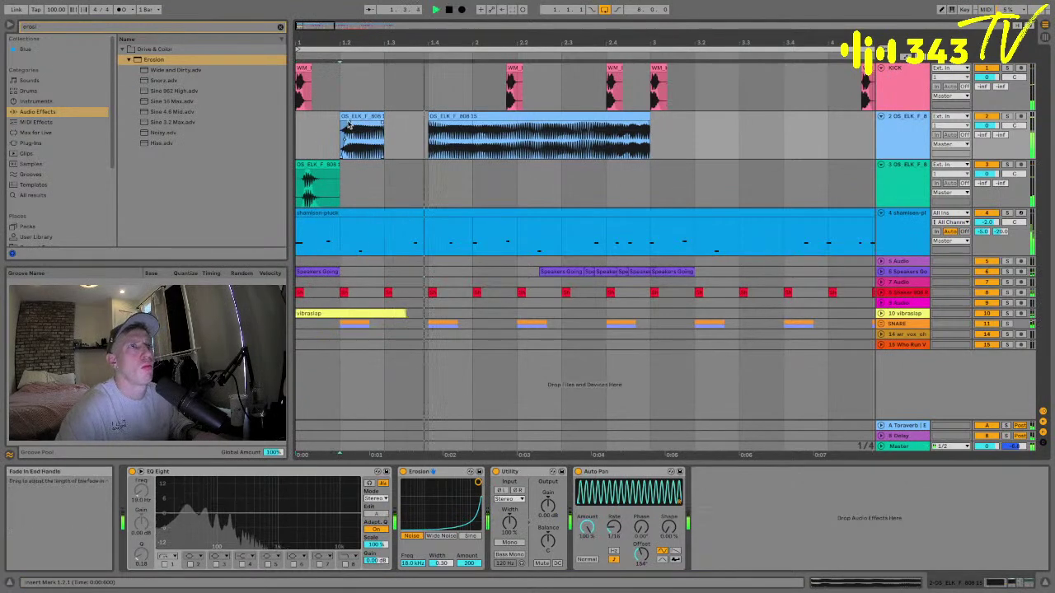
key("Home")
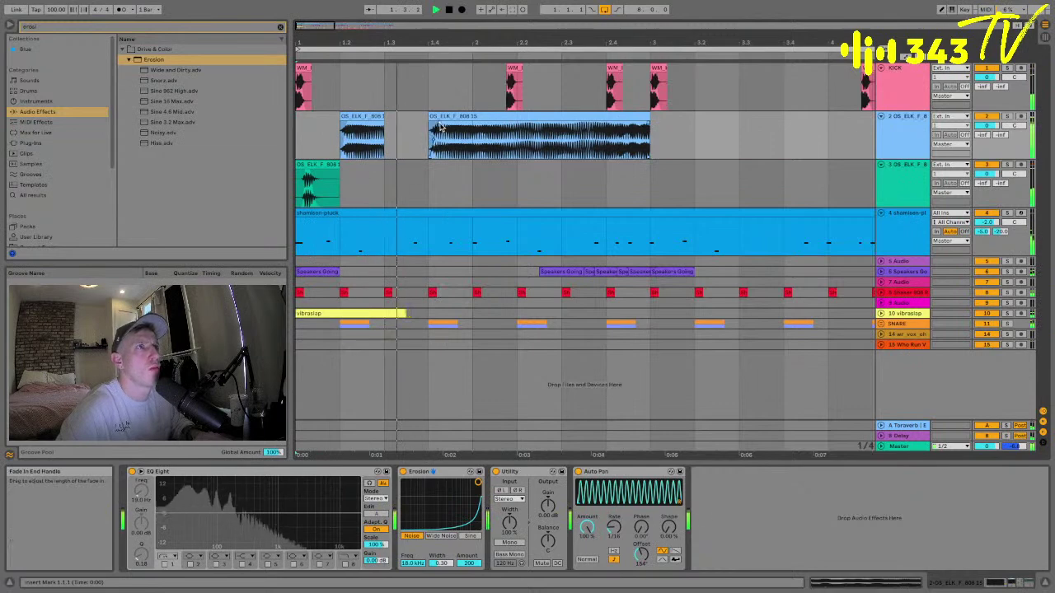
- Trim the start of the second long 808 piece to 2.2, leaving a gap after the first piece
left_click_drag(440, 129, 471, 120)
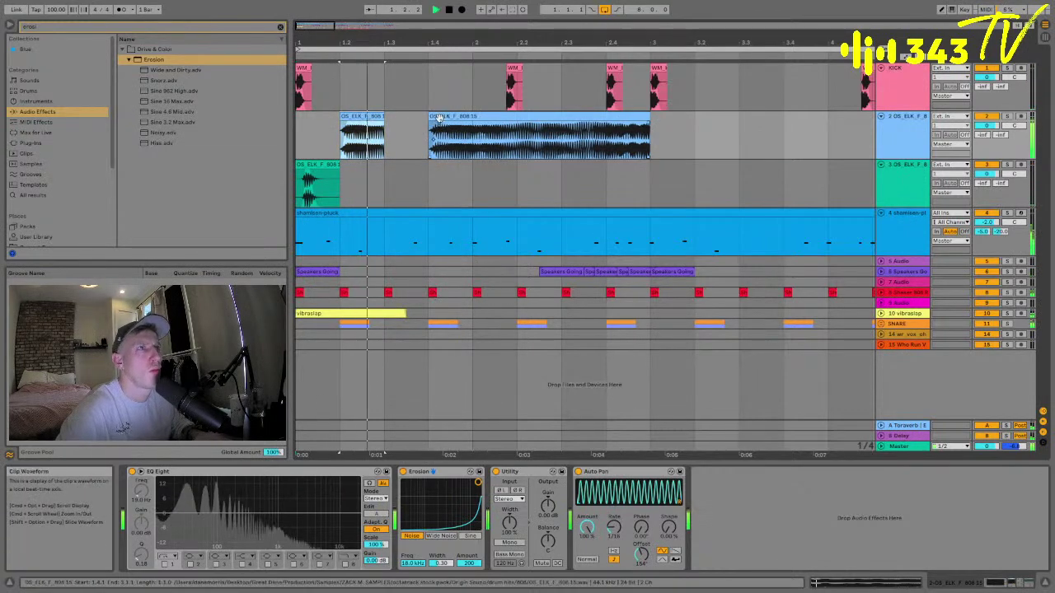
key("Delete")
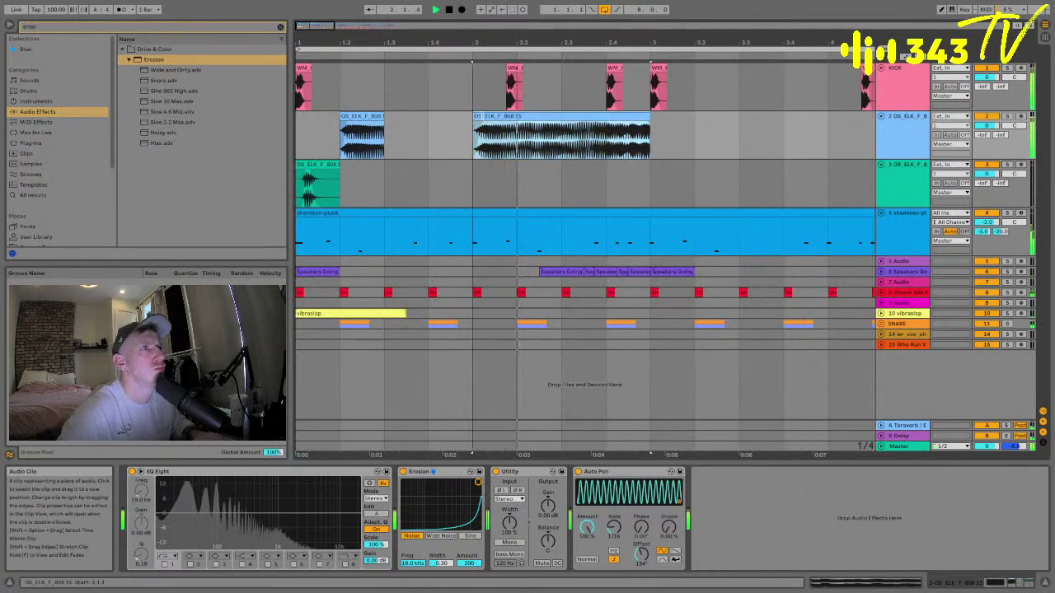
left_click_drag(474, 120, 524, 117)
left_click(527, 125)
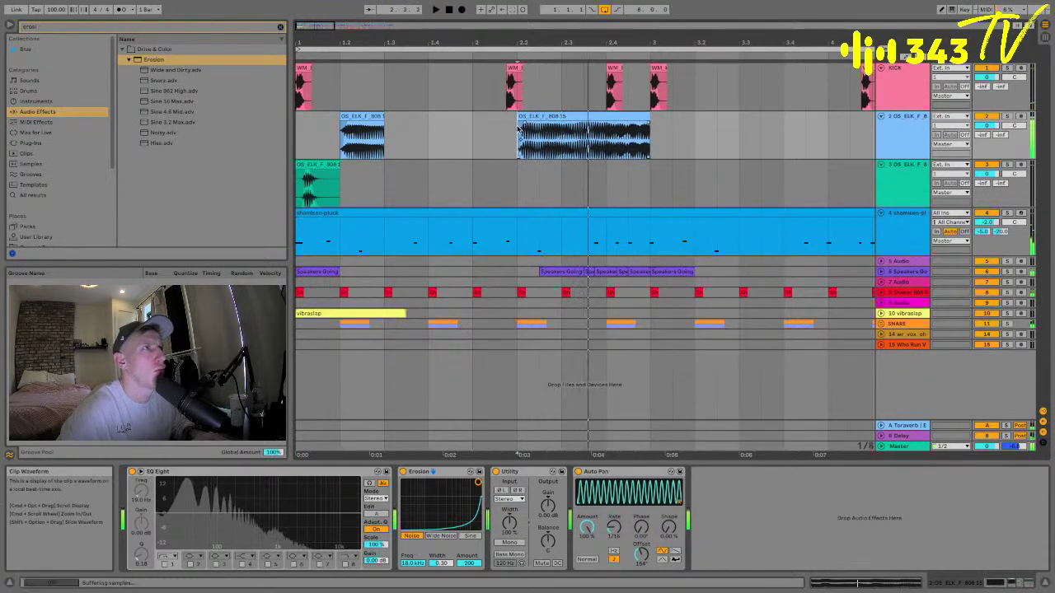
- Split the second 808 piece with a sixteenth-note gap from 2.3.2 to 2.3.3 and audition the result
left_click(584, 138)
key("ctrl+e")
key("ctrl+1")
key("space")
key("space")
key("space")
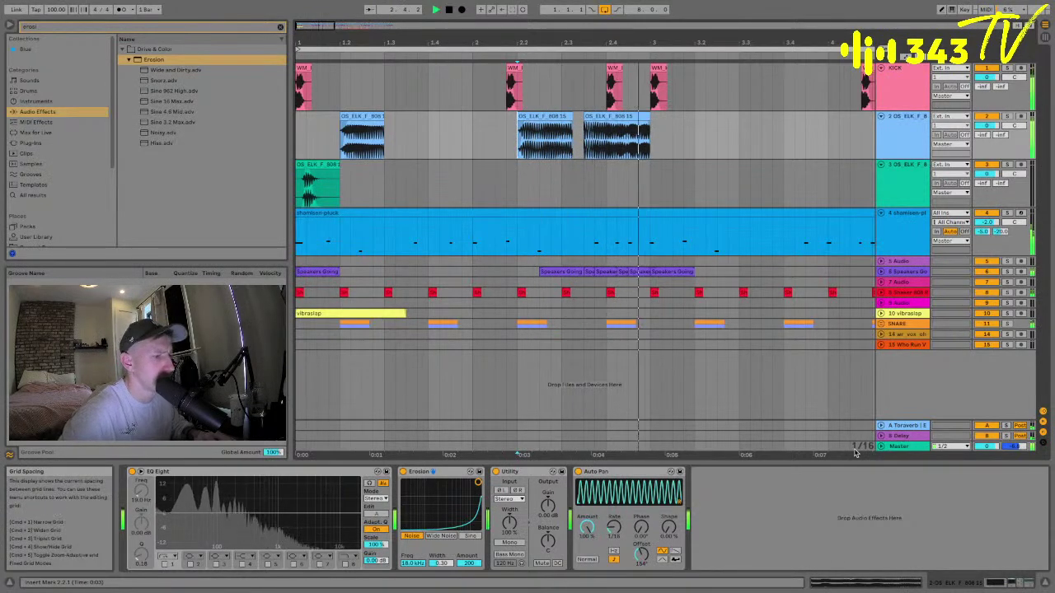
key("space")
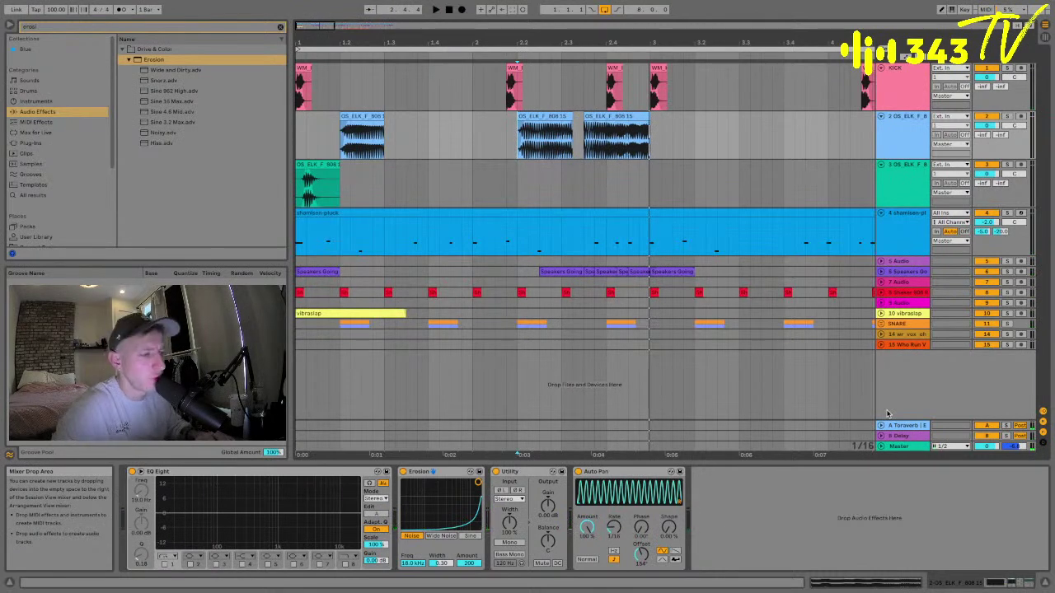
- Play the chopped 808 pattern from the start and try extending the first 808 piece by a sixteenth note to 1.3.2
scroll(609, 191, "up", 4)
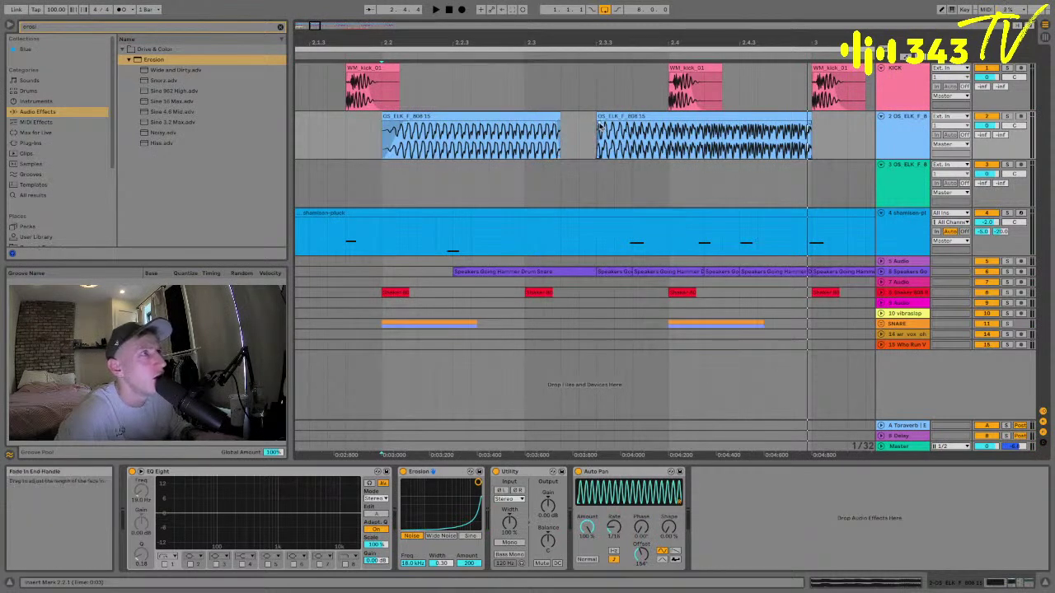
left_click_drag(597, 43, 591, 25)
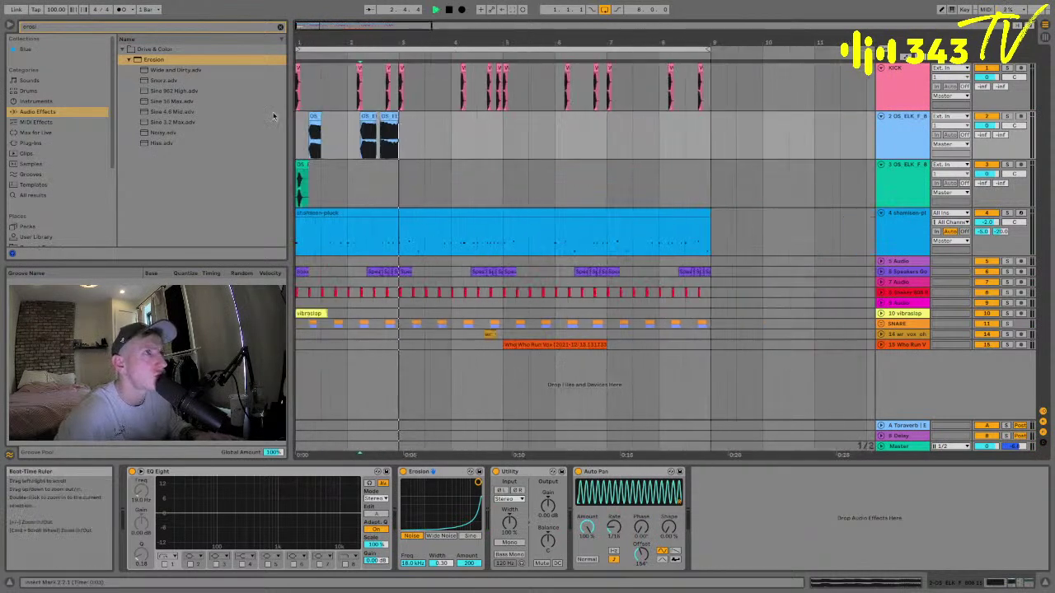
key("space")
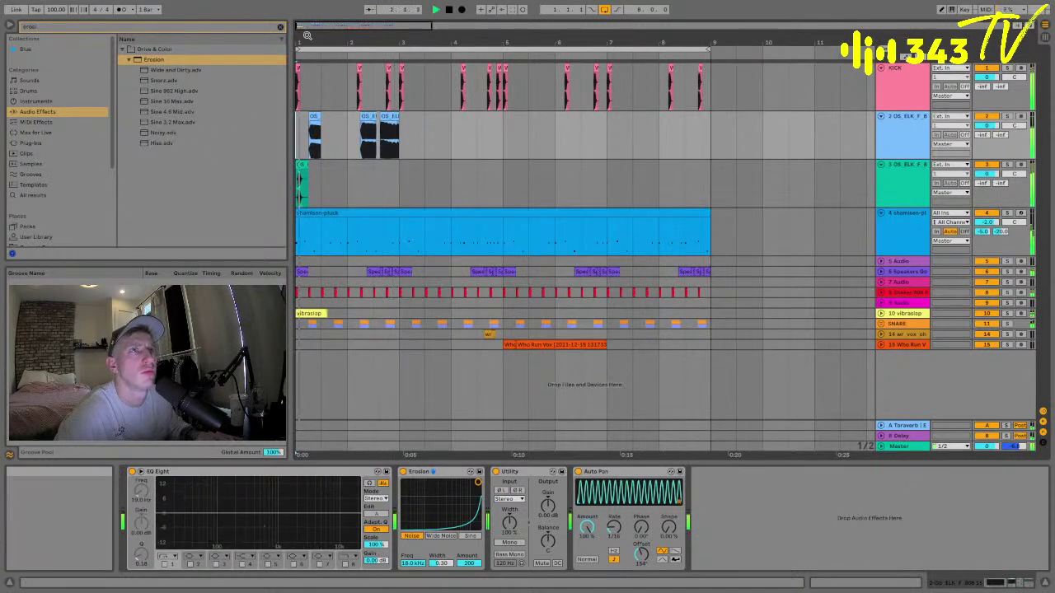
key("plus")
key("plus")
key("plus")
key("plus")
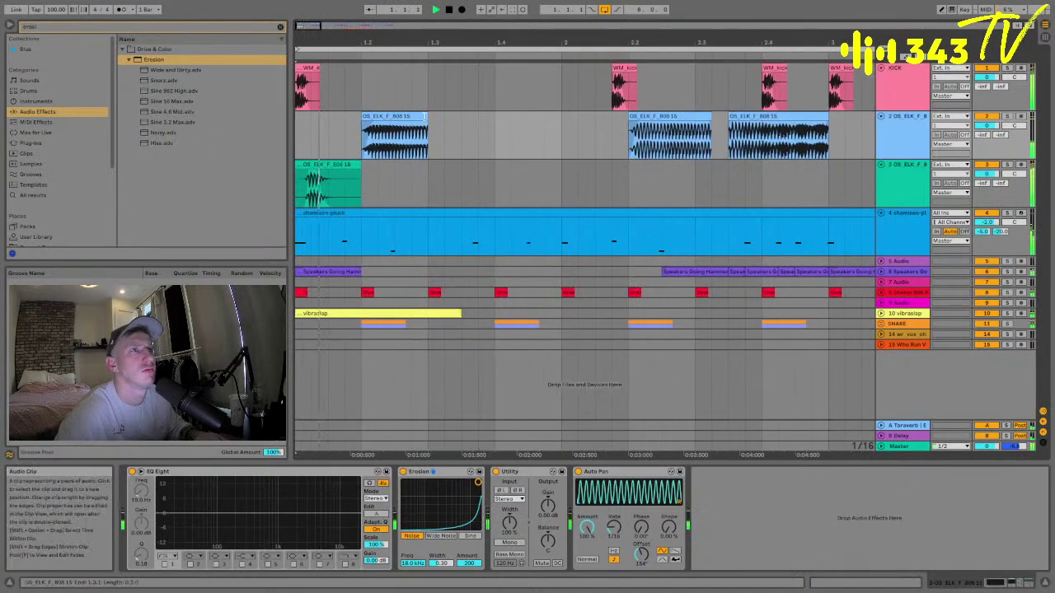
left_click(396, 116)
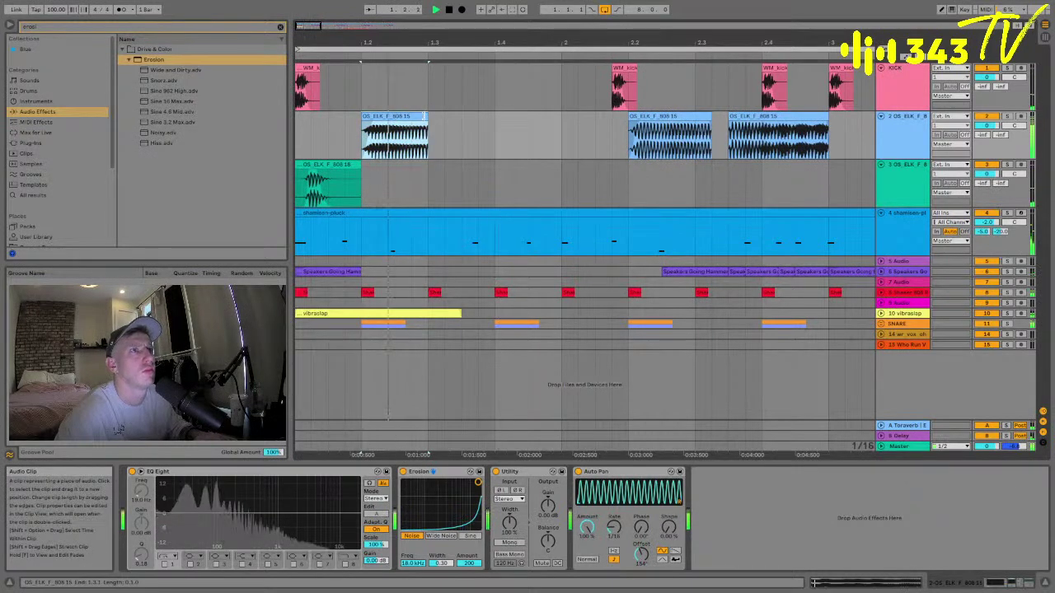
left_click_drag(427, 135, 443, 135)
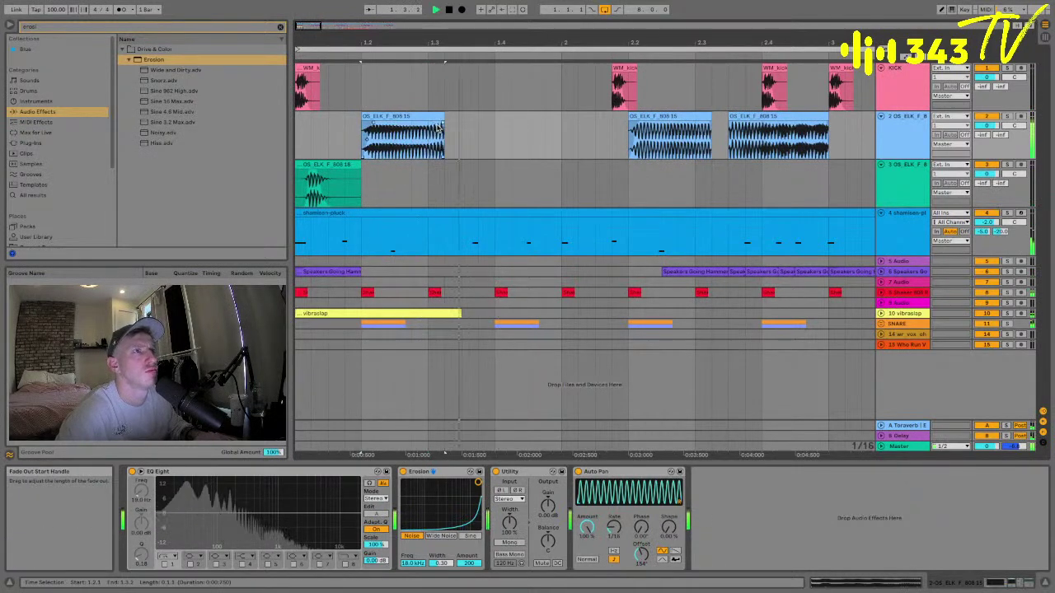
key("super+z")
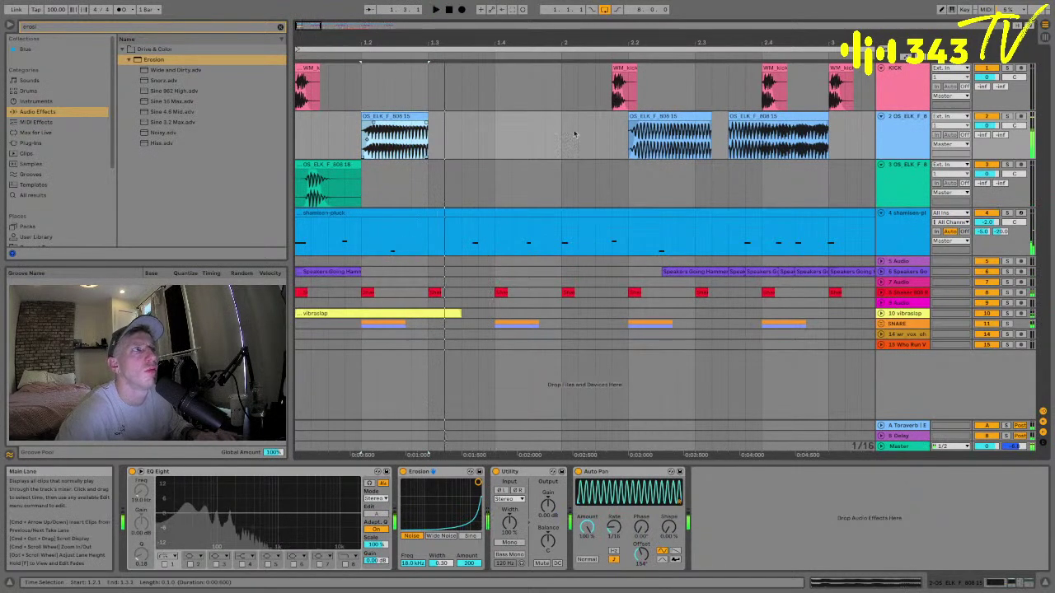
- Add an audio track below the short 808 track and search all browser results for "bass"
left_click(921, 193)
key("super+t")
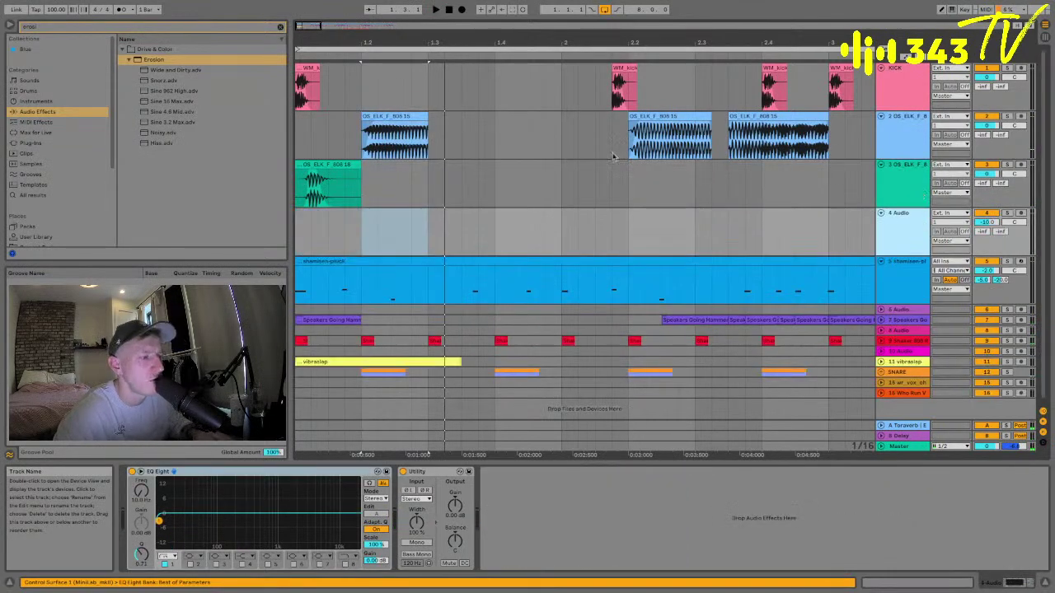
left_click(96, 31)
type("dist")
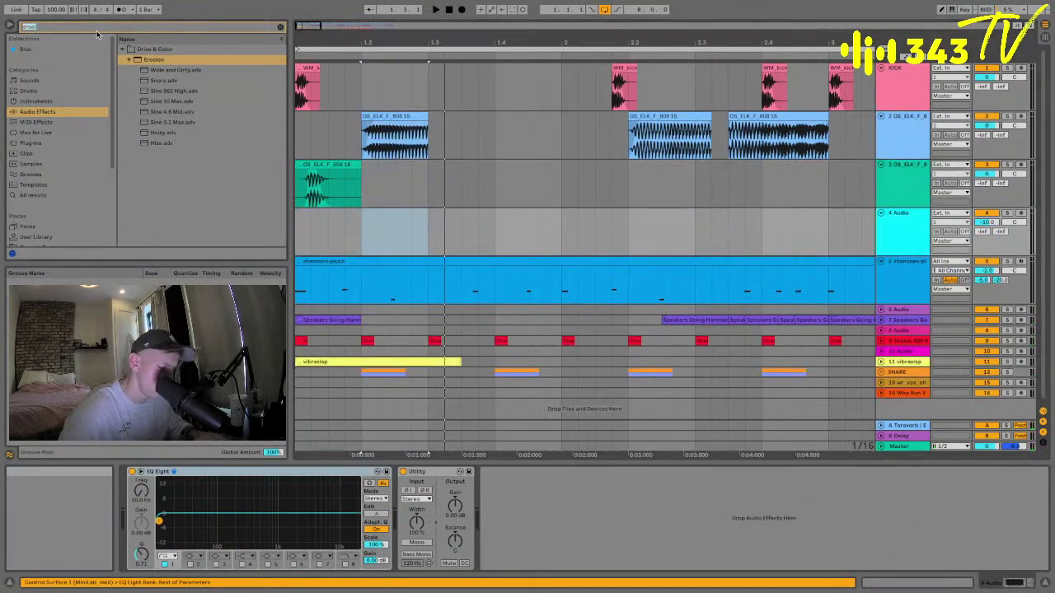
left_click(33, 195)
- Audition the XLNT-FOMO bass one-shots and place Bass One Shot 19 on the new audio track after beat 1.2
scroll(139, 176, "down", 1)
left_click(138, 170)
key("Down")
key("Down")
key("Down")
key("Down")
key("Down")
key("Down")
key("Down")
key("Down")
key("Down")
key("Down")
key("Down")
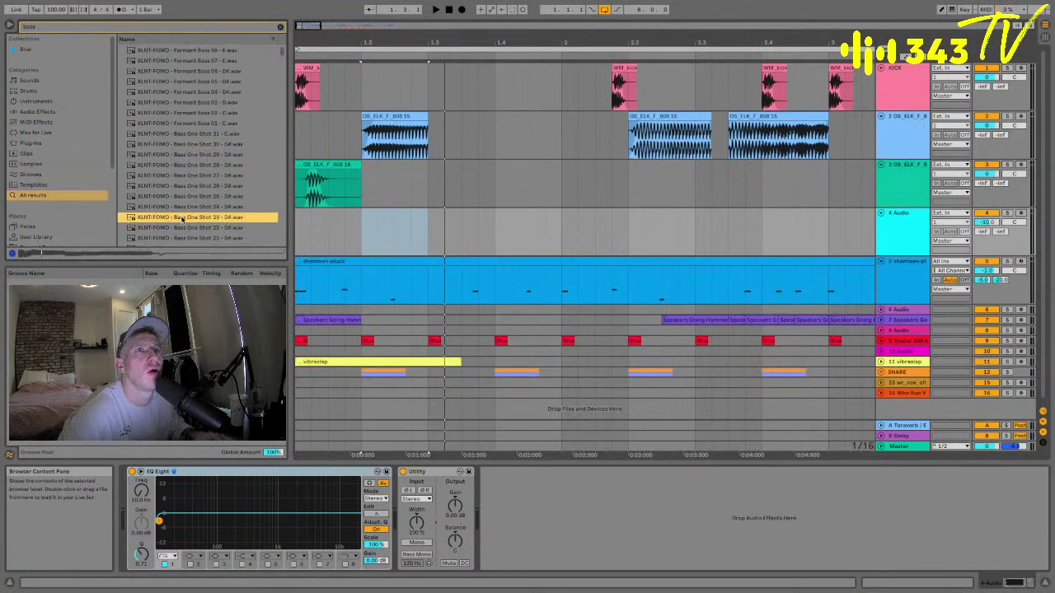
left_click_drag(189, 222, 414, 231)
left_click(365, 227)
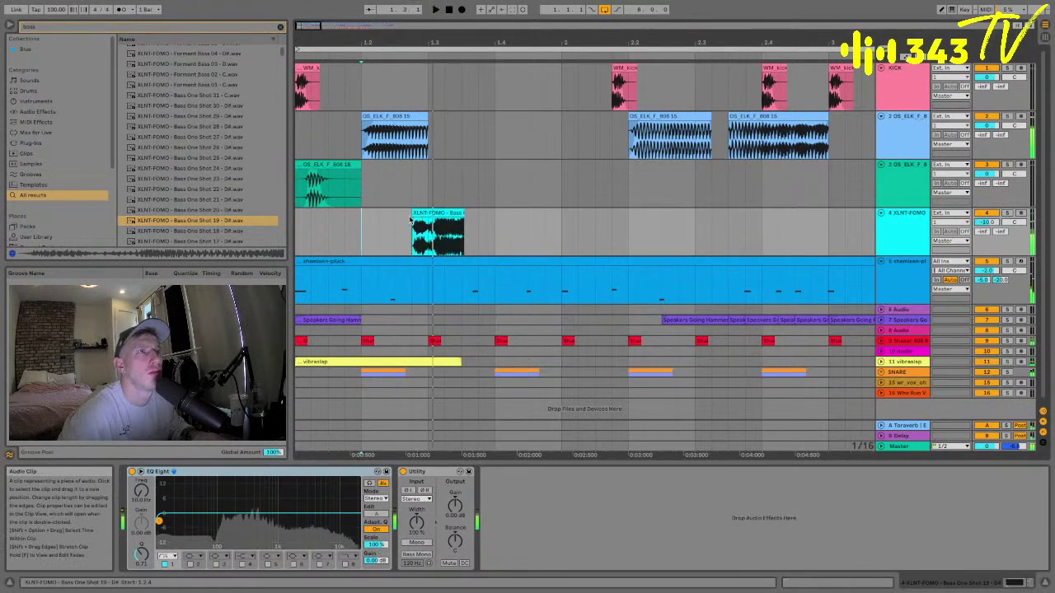
- Start the bass one-shot at 1.3 and shorten it to a faded burst ending just before 1.3.3
left_click_drag(412, 223, 435, 224)
key("space")
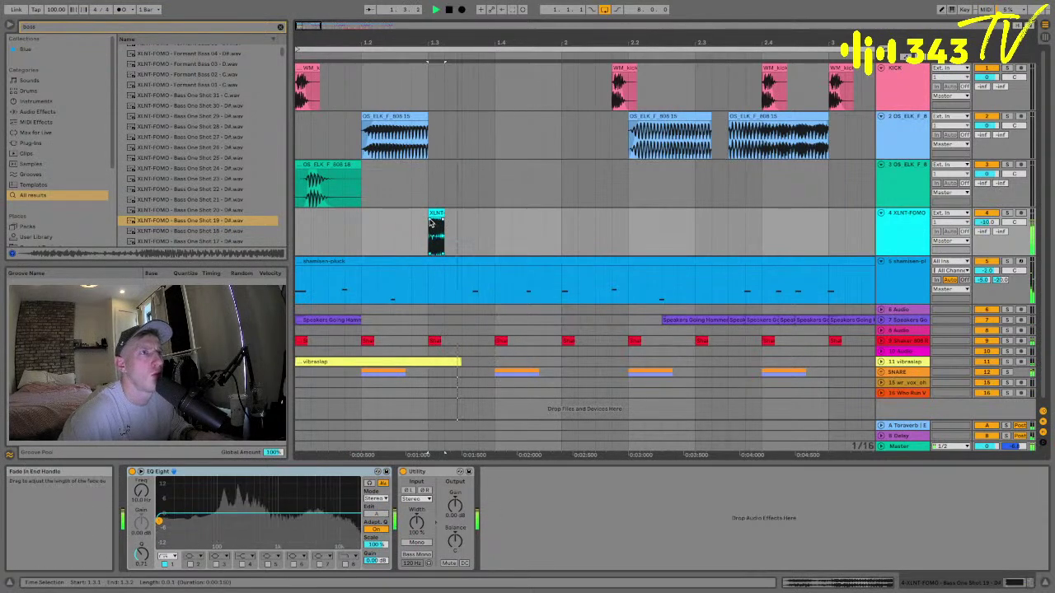
left_click(367, 228)
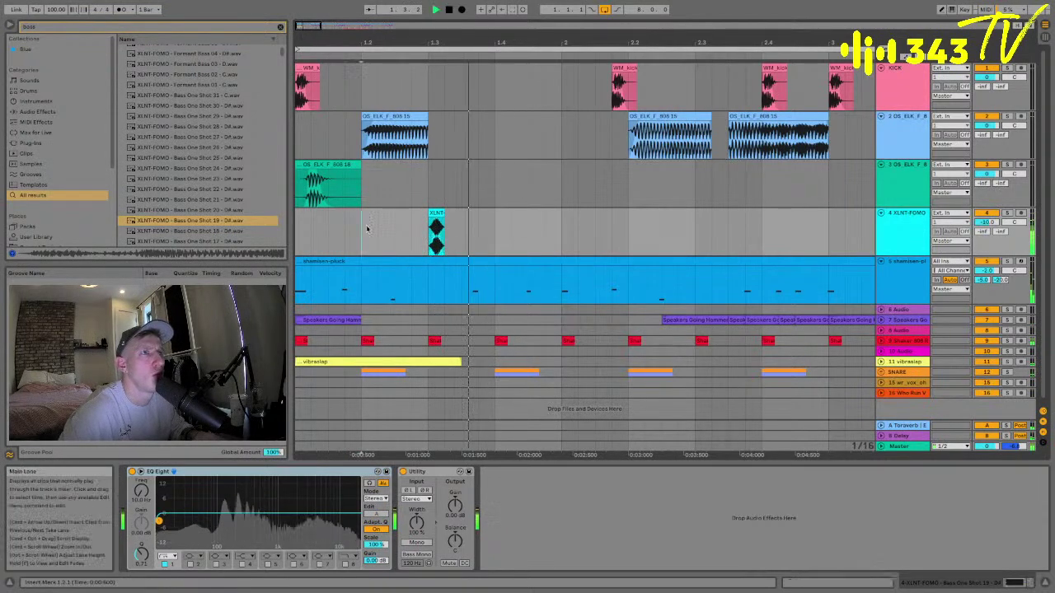
key("super+z")
key("super+z")
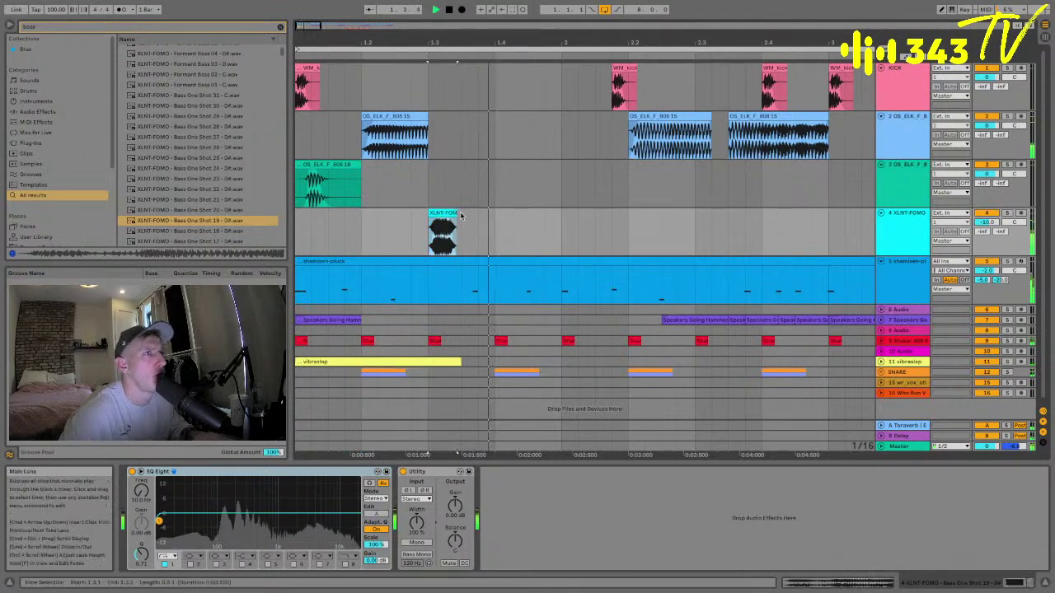
- Enable EQ Eight's high-cut filter 8 on the bass track and automate its frequency to rise and fall across the one-shot
key("space")
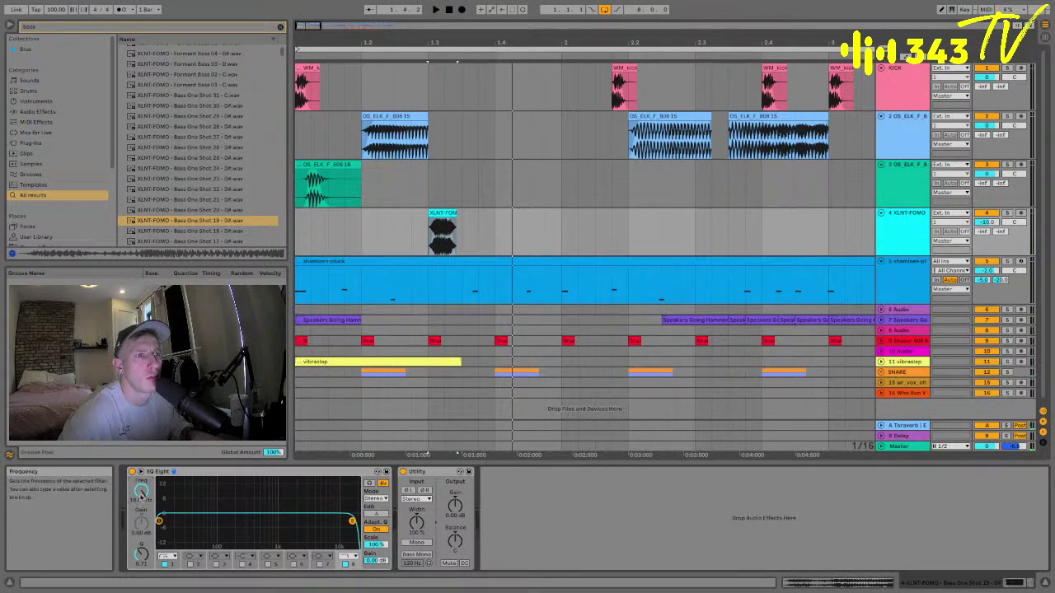
key("a")
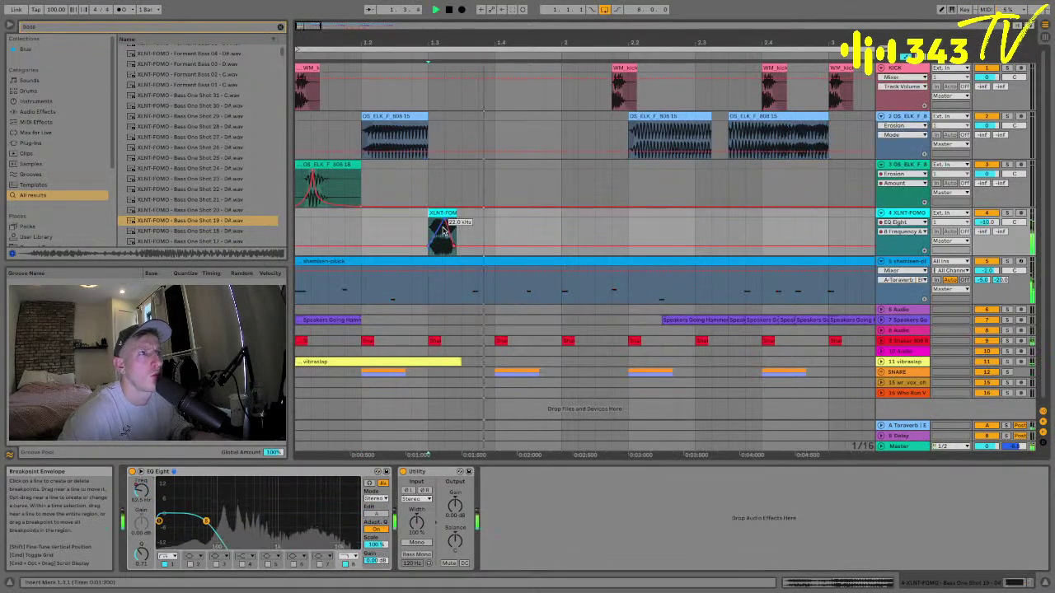
mouse_move(441, 233)
left_mouse_down()
mouse_move(452, 250)
mouse_move(436, 231)
left_mouse_up()
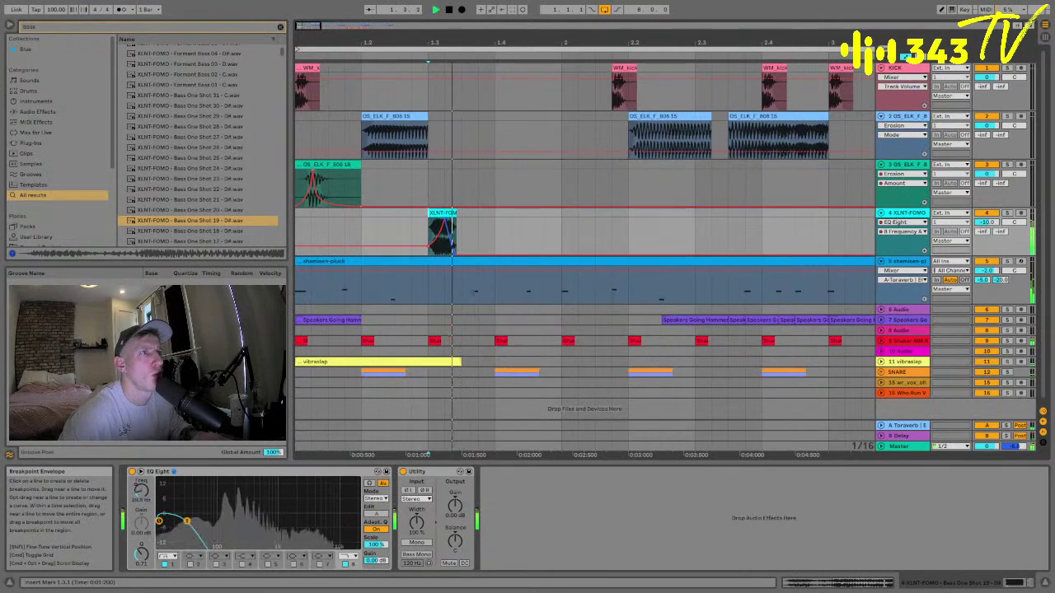
left_click(446, 222)
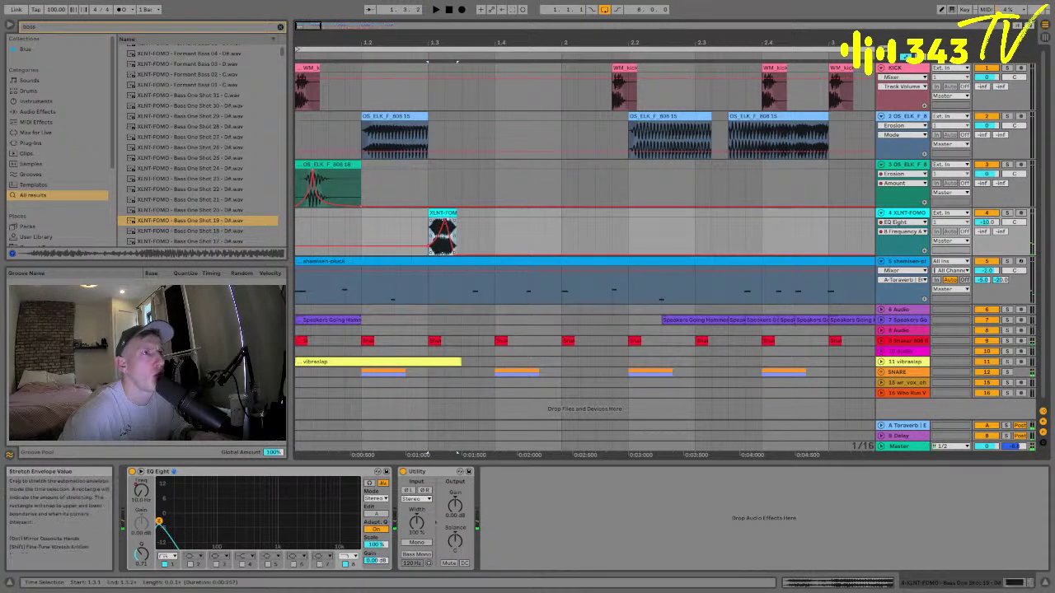
key("space")
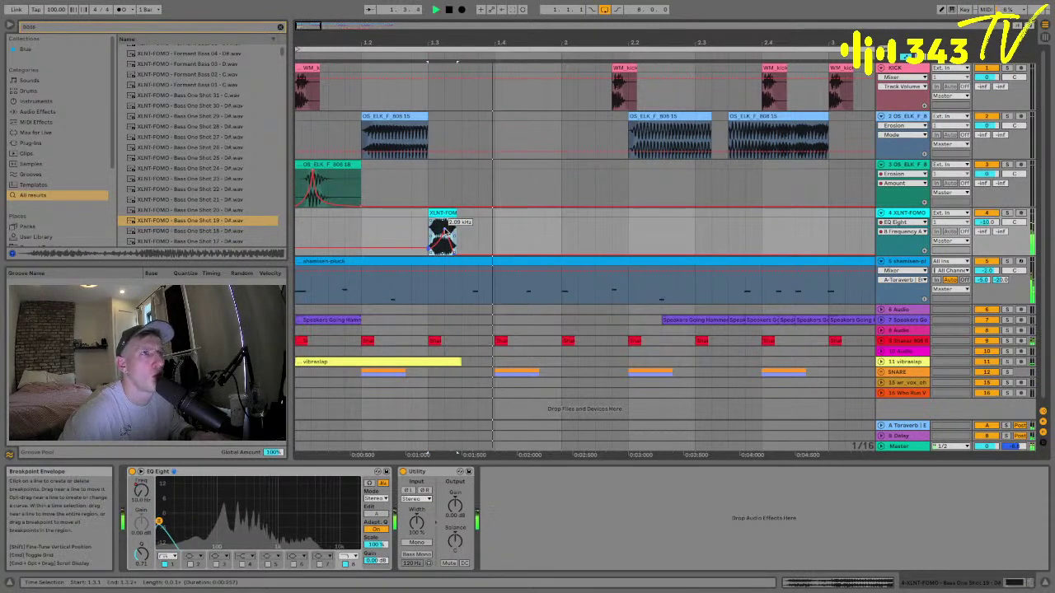
left_click(426, 224)
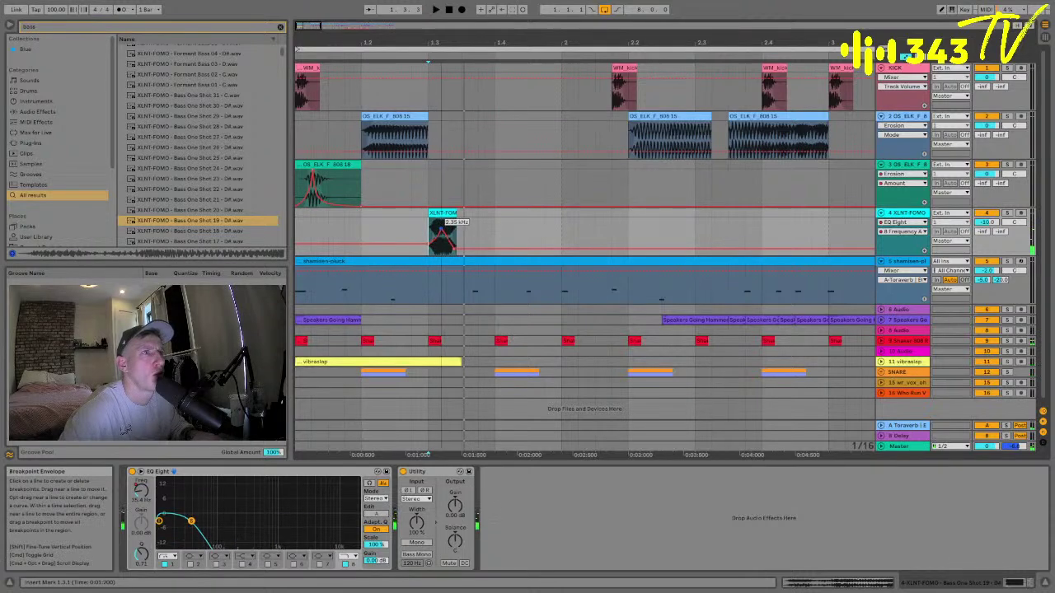
- Raise the bass track's EQ Eight low cut and boost band 3 by 9.30 dB at 220 Hz
left_click(141, 554)
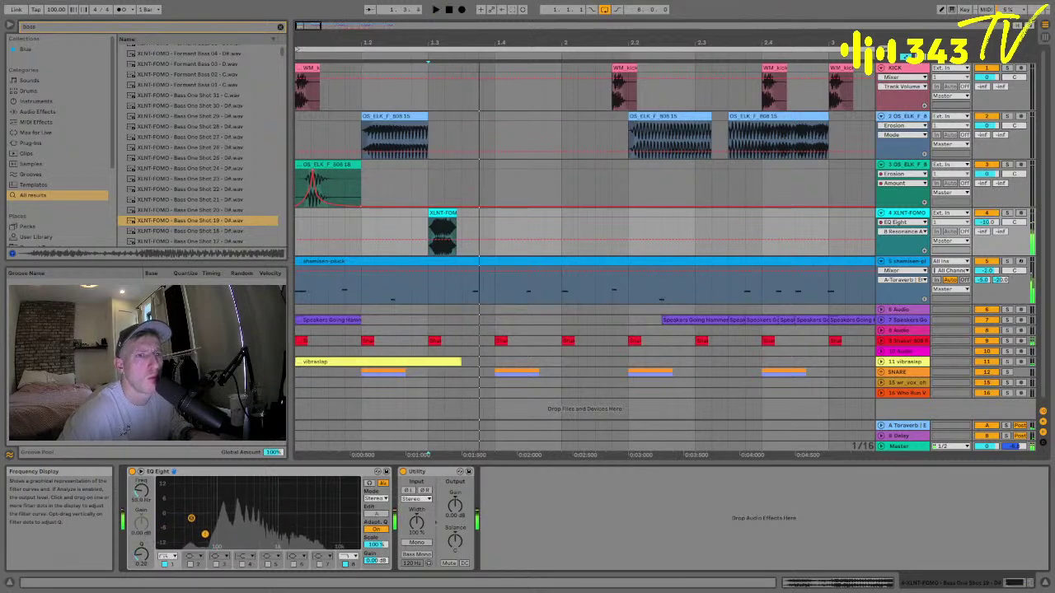
left_click(216, 564)
key("space")
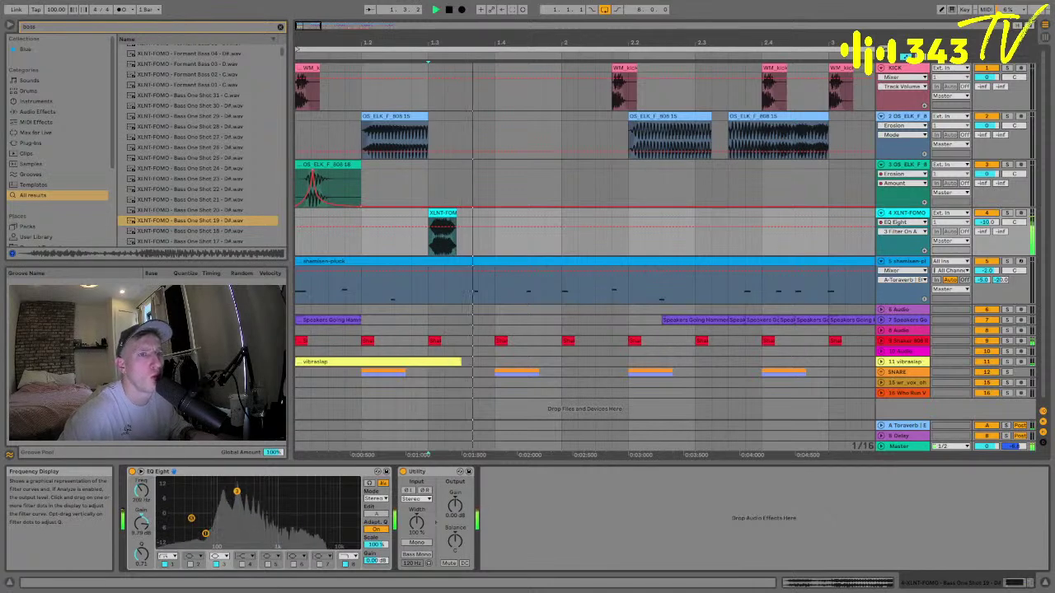
- Set the bass one-shot track's volume to -7.0 dB and its Toraverb send to -20.0 dB, and save the set
left_click(988, 233)
key("space")
left_click(988, 222)
key("space")
left_click(986, 232)
key("space")
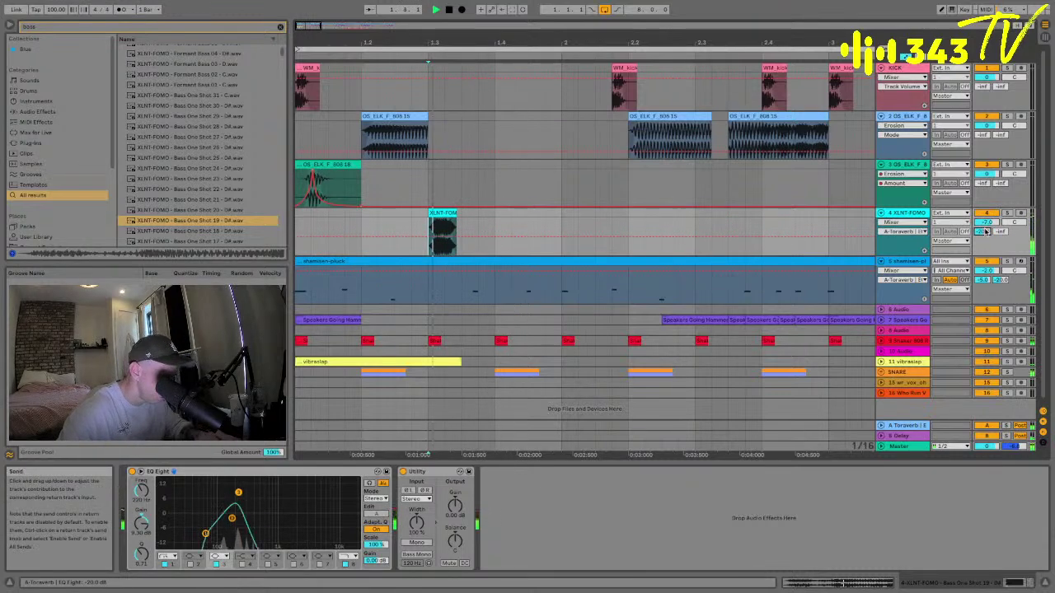
key("space")
key("minus")
key("ctrl+s")
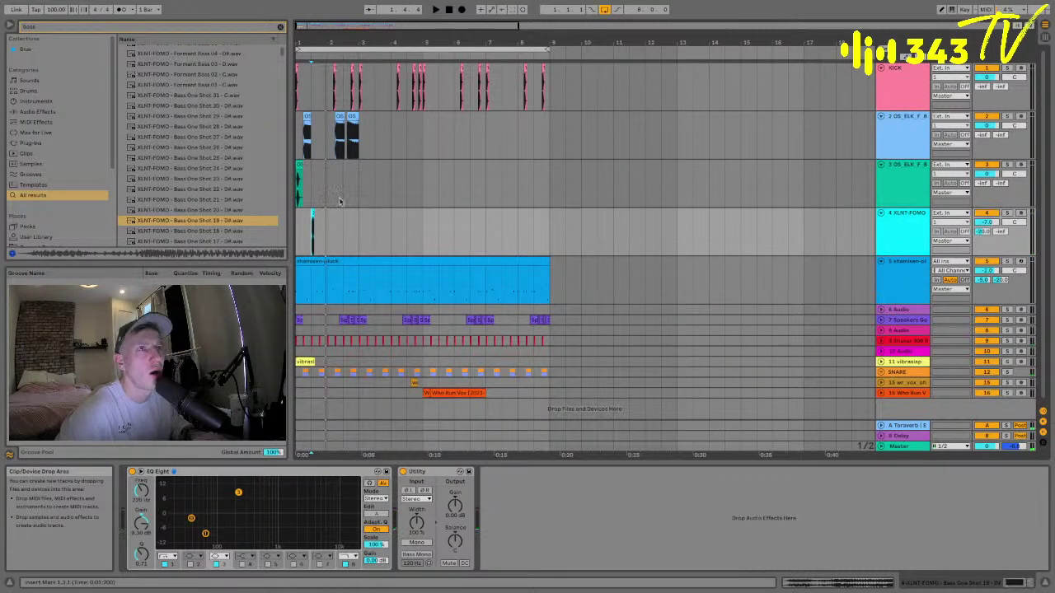
- Play the beat from the start with all tracks collapsed and try the bass one-shot at 2.1.1 and 2.1.4
key("Home")
key("space")
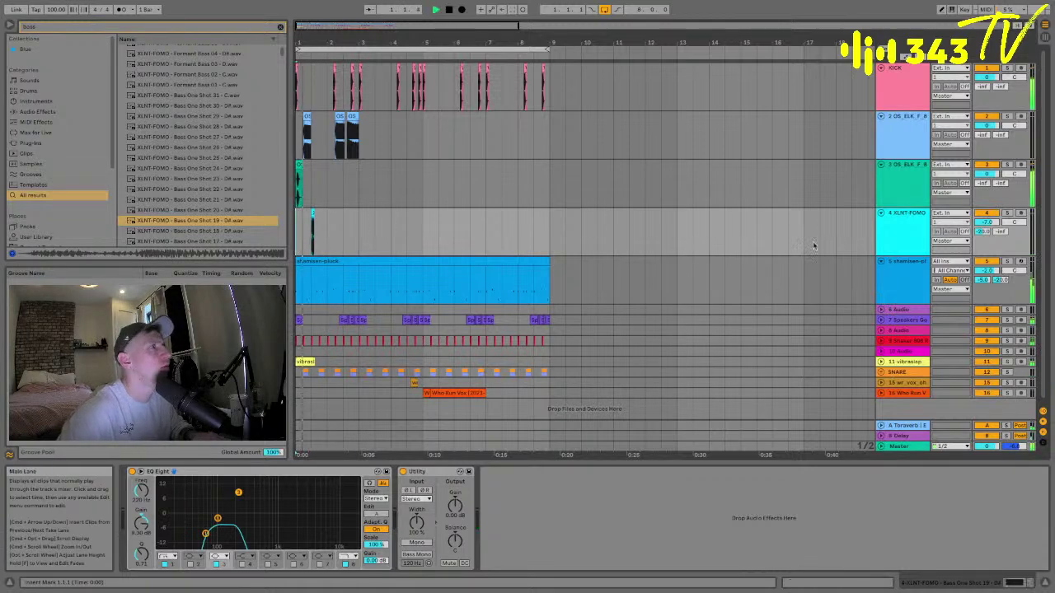
key("alt+u")
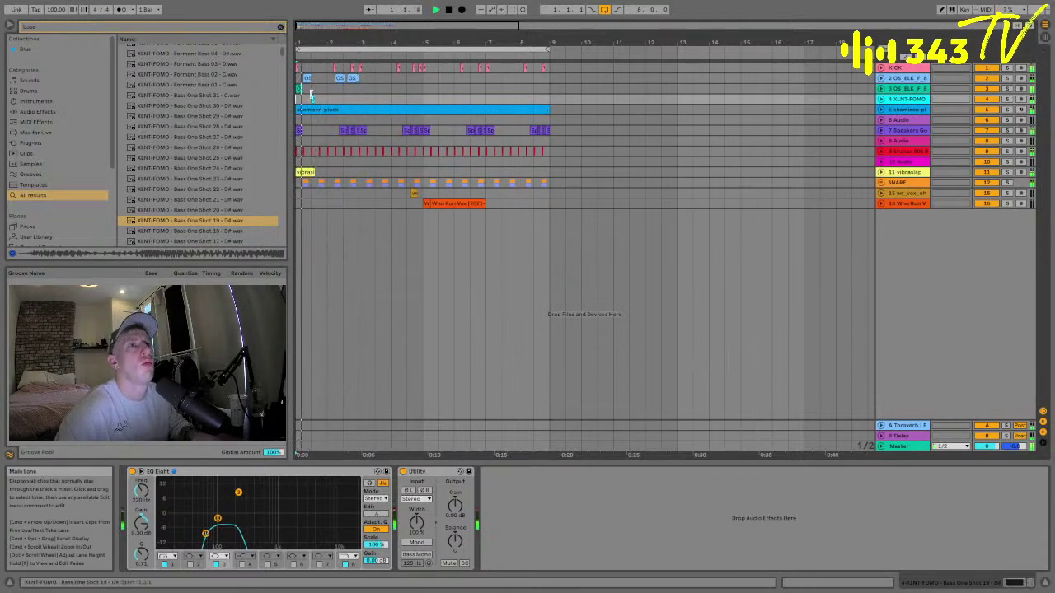
key("plus")
key("plus")
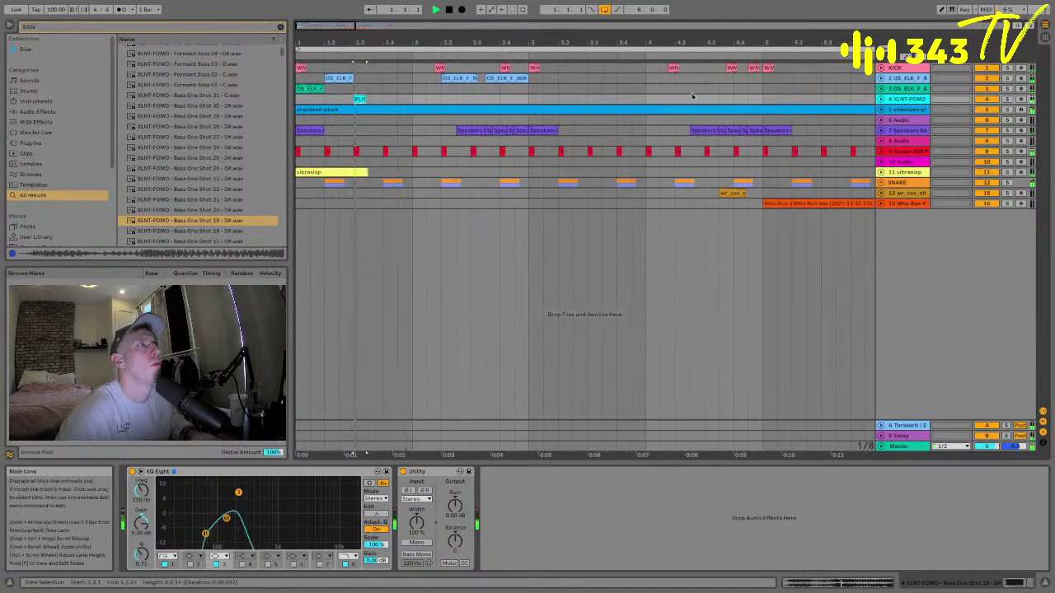
left_click_drag(360, 98, 418, 99)
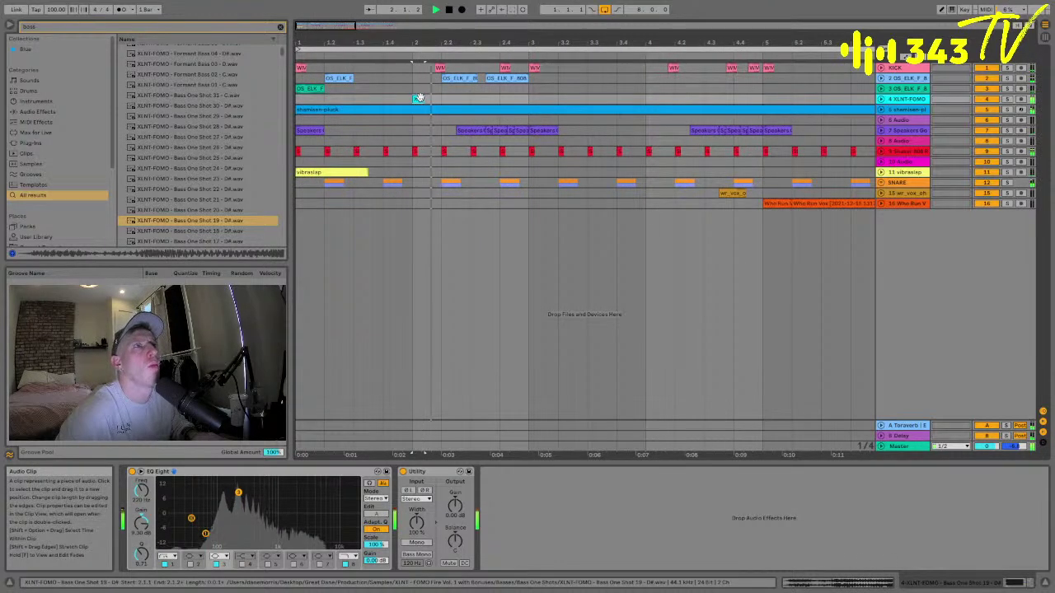
left_click(449, 77)
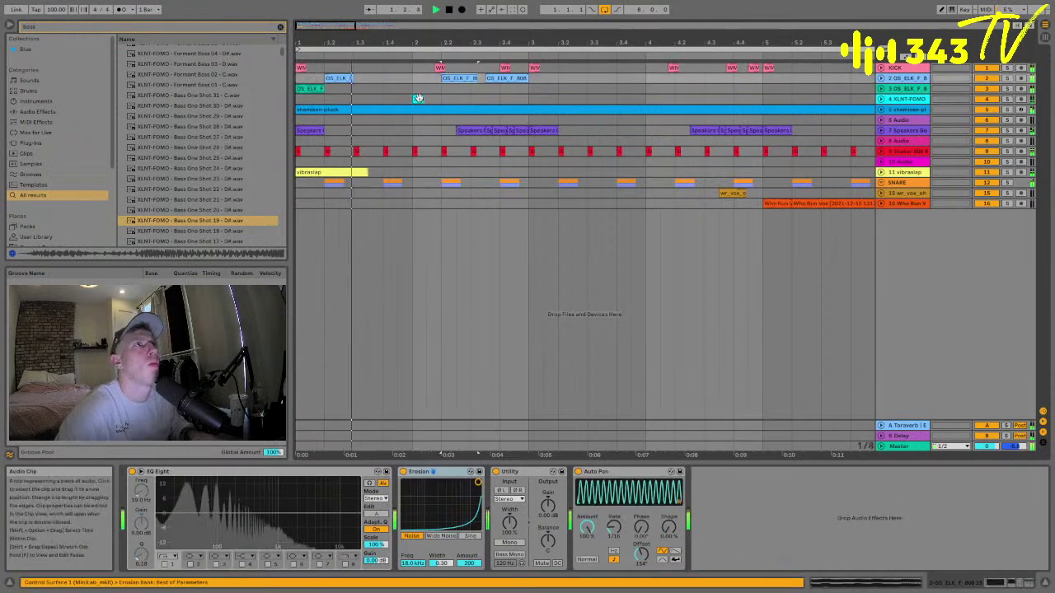
left_click(440, 99)
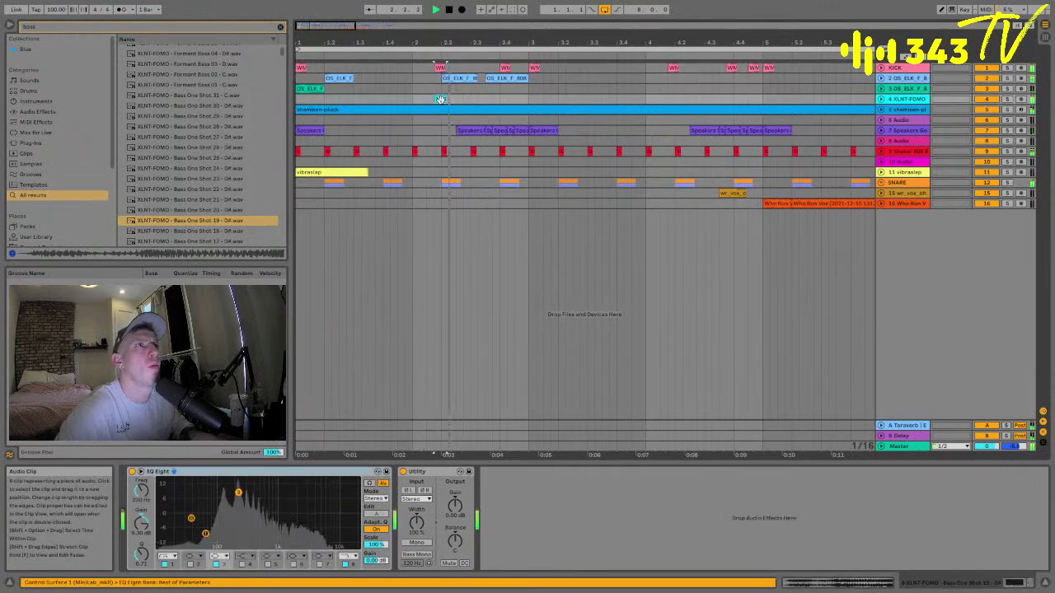
- Deactivate the long 808 piece at 2.2 and start the bass one-shot at 2.1.3
left_click(449, 77)
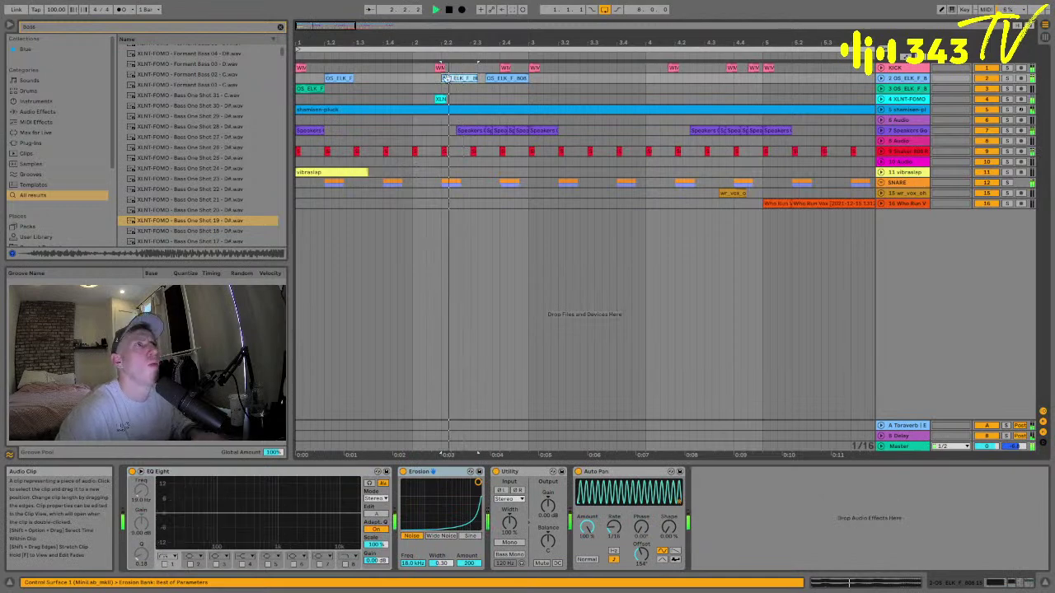
left_click(407, 100)
left_click_drag(437, 97, 410, 101)
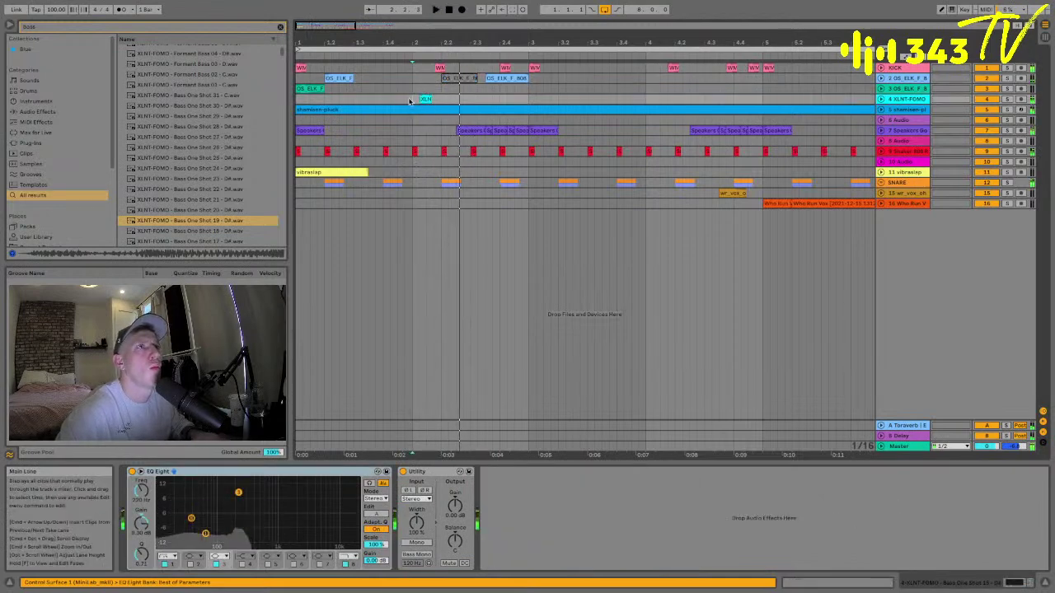
left_click(425, 99)
key("space")
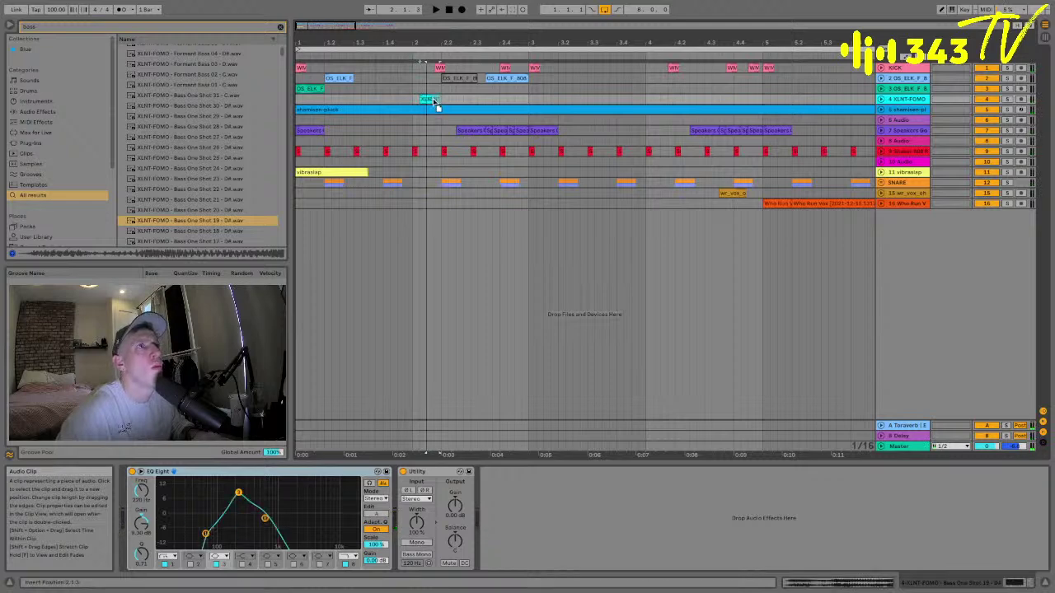
left_click(414, 101)
key("space")
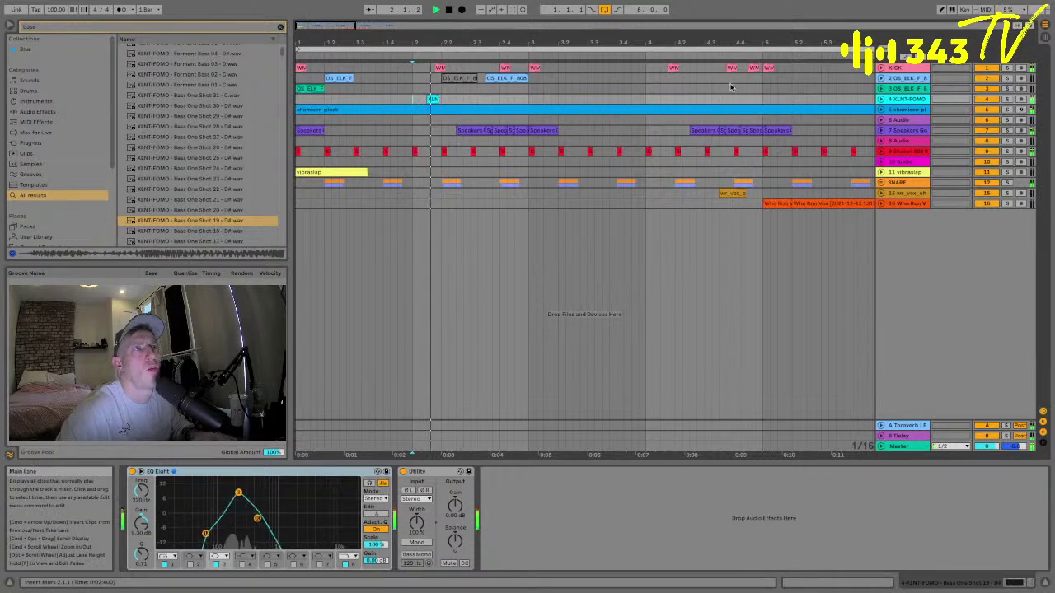
- Reshape the EQ Eight filter 8 frequency automation over the bass one-shot to peak at 22.0 kHz and drop by the clip's end
left_click(881, 100)
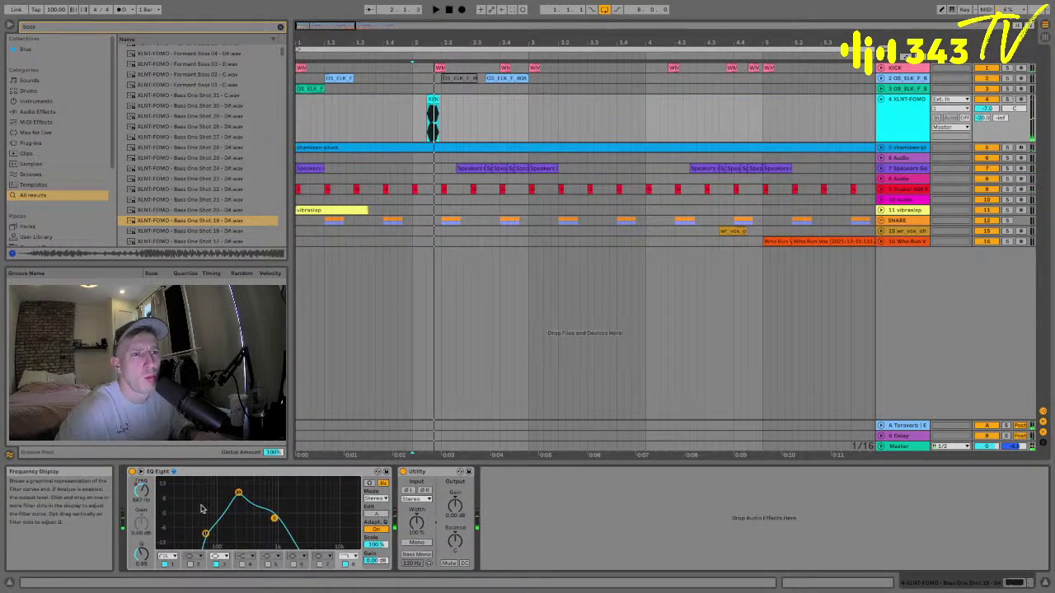
left_click(142, 492)
scroll(428, 119, "up", 3)
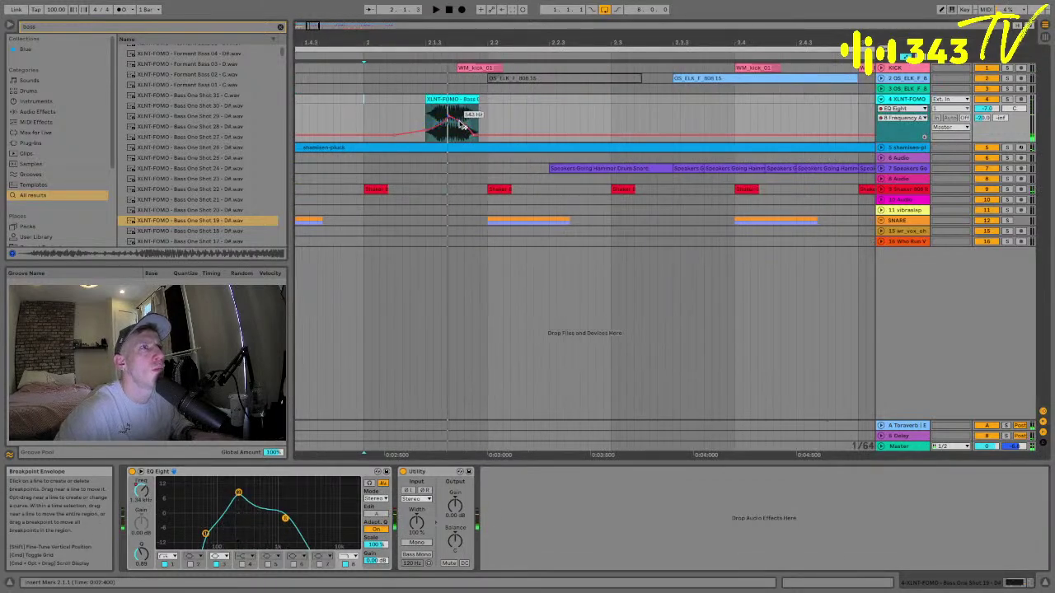
left_click_drag(449, 118, 479, 134)
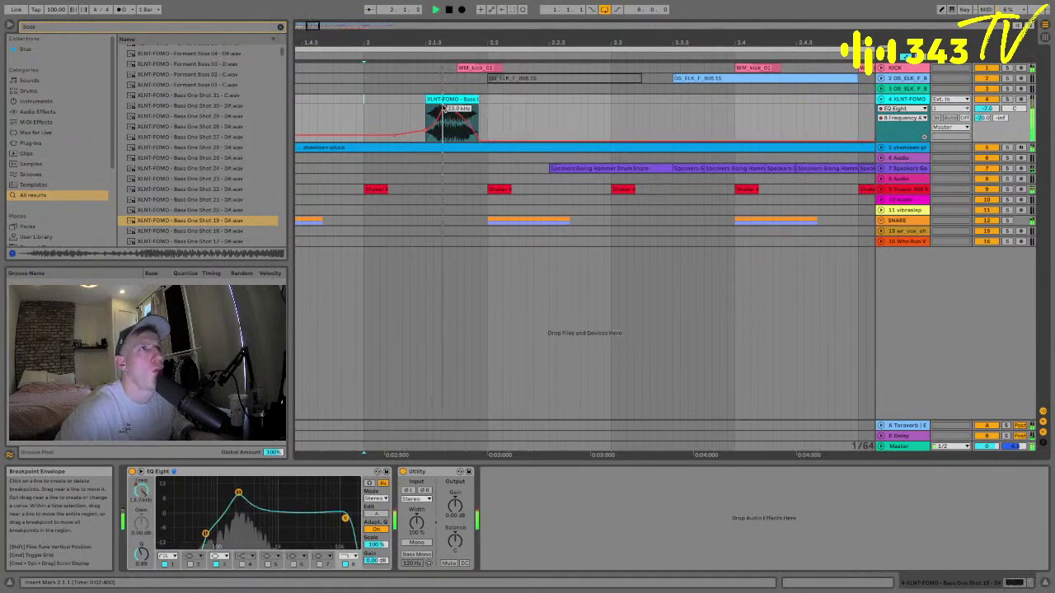
left_click_drag(432, 125, 426, 144)
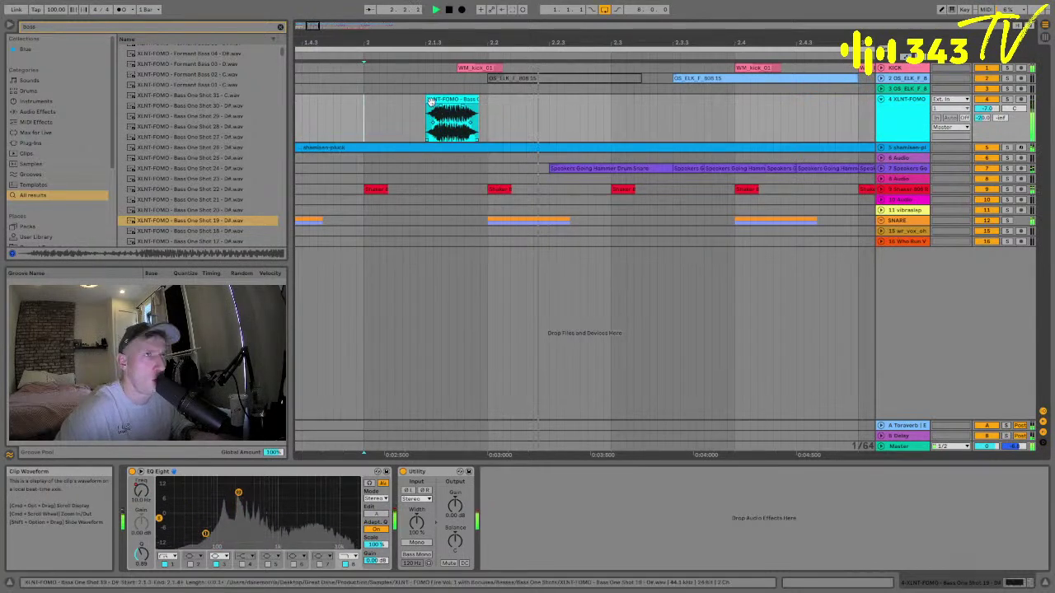
- Add an audio track below the bass one-shot track and search all browser results for "shaker"
key("minus")
key("minus")
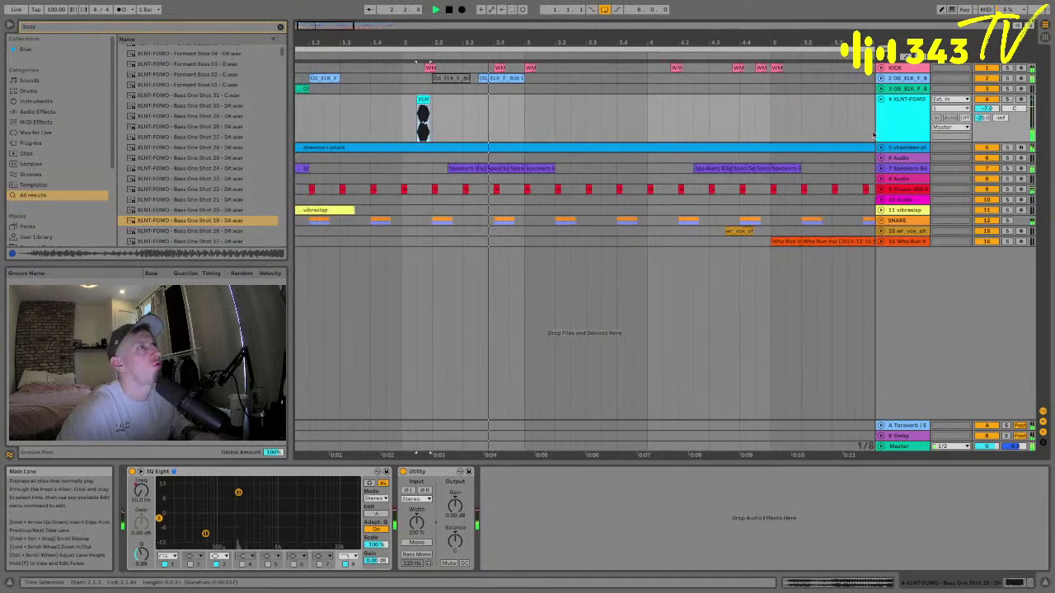
left_click(911, 110)
key("ctrl+t")
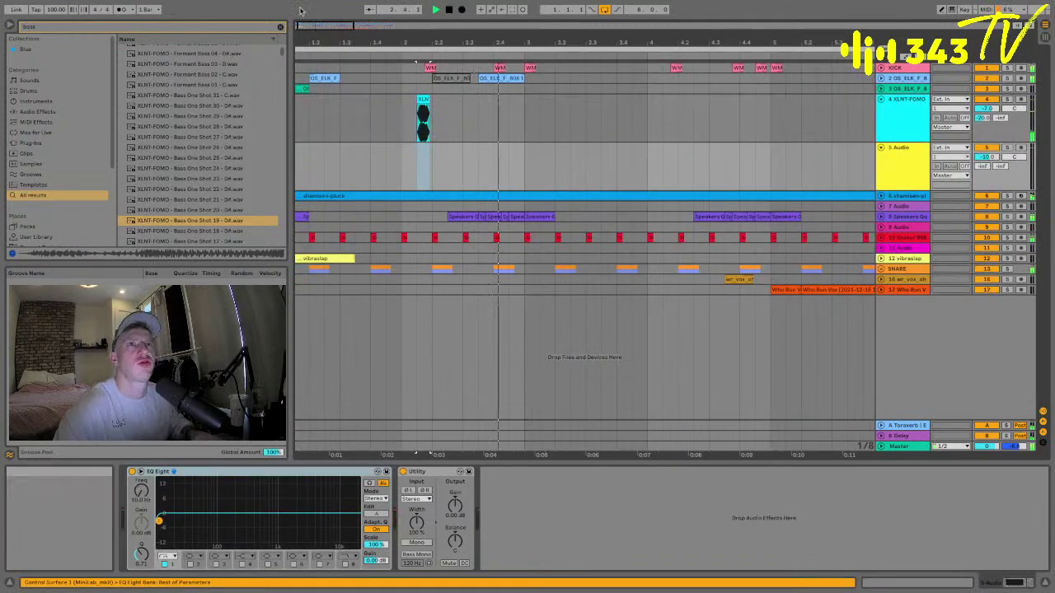
left_click(399, 169)
key("space")
key("space")
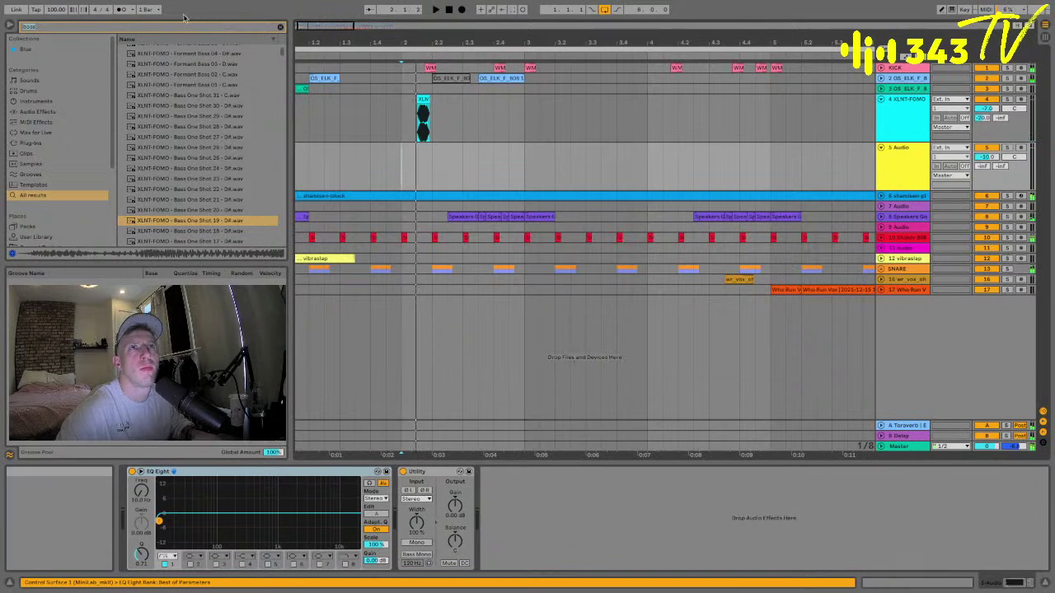
type("shaker")
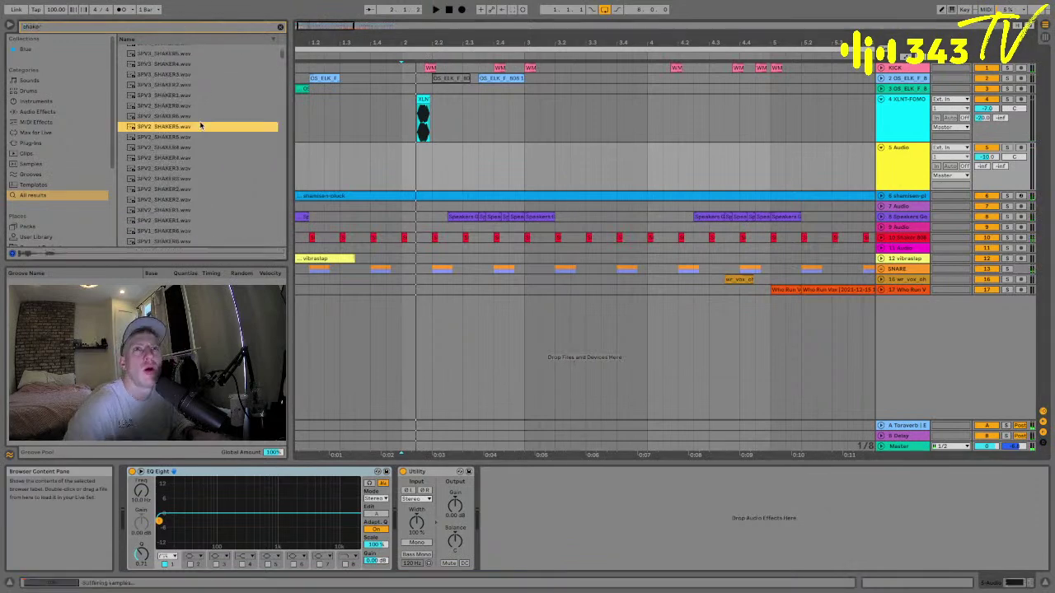
- Audition the shaker samples in the search results, including the Shaker_PCM_M10b series and SHAKER_POCKET_KILLER
scroll(178, 242, "down", 1)
left_click(180, 205)
key("Up")
key("Up")
key("Down")
key("Down")
left_click(175, 216)
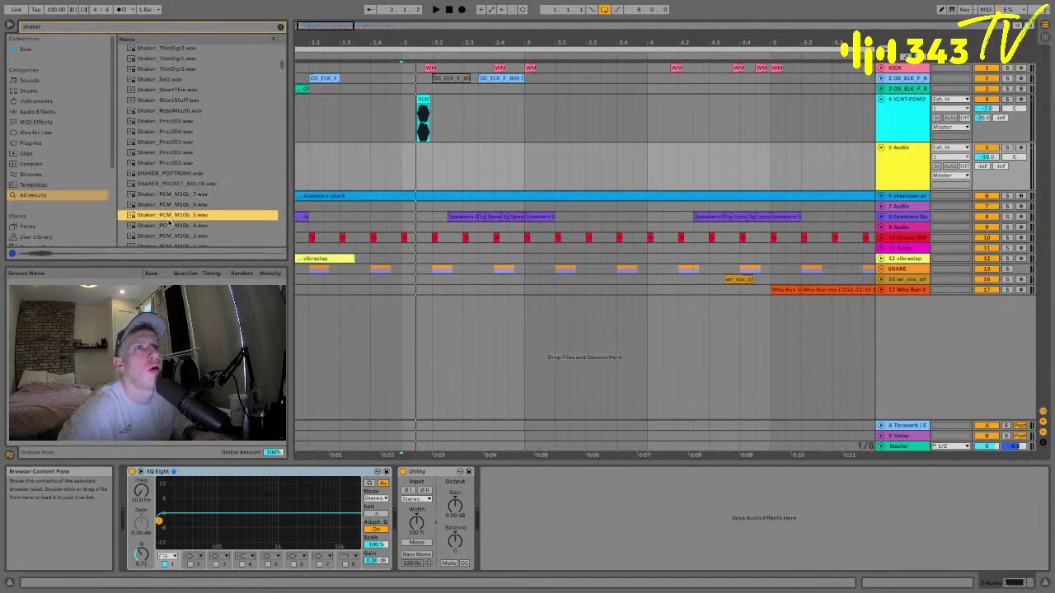
left_click(177, 226)
left_click(164, 189)
key("Up")
left_click(176, 225)
scroll(176, 228, "down", 1)
left_click(175, 174)
key("Up")
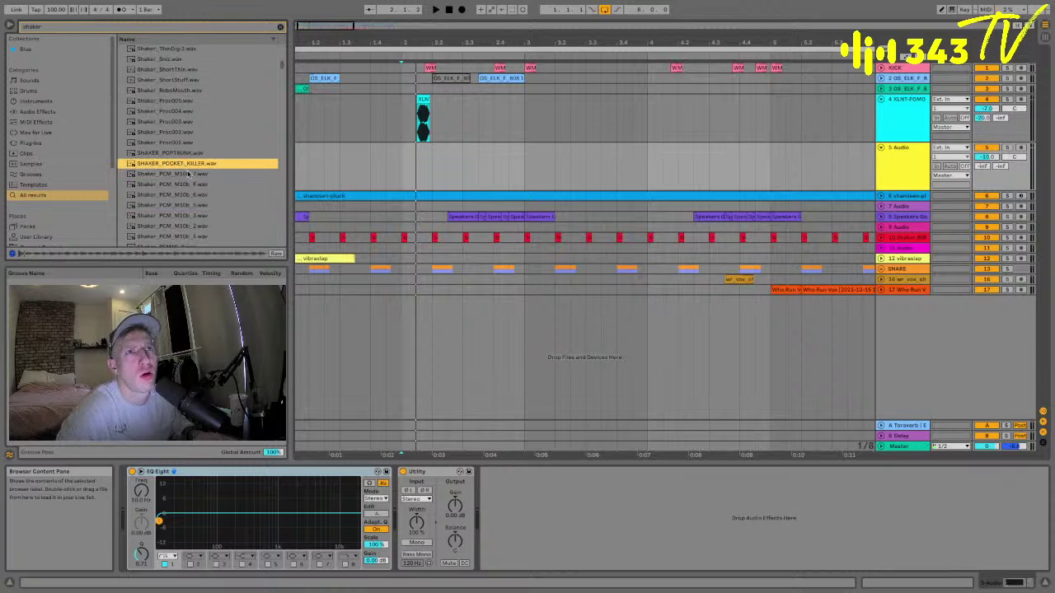
- Place Shaker_PCM_M10b_6 on the new track at 2.2, with sixteenth-note copies at 2.3.3, 2.3.4, 2.4 and 2.4.3
left_click(186, 184)
left_click_drag(244, 187, 485, 150)
key("space")
key("space")
key("space")
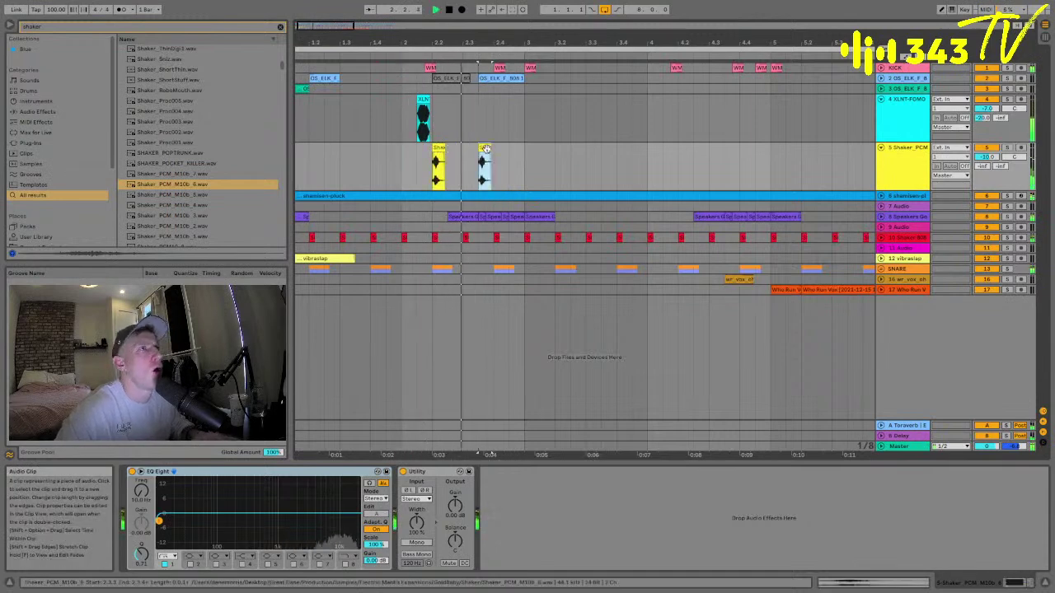
key("super+1")
left_click_drag(486, 149, 512, 150)
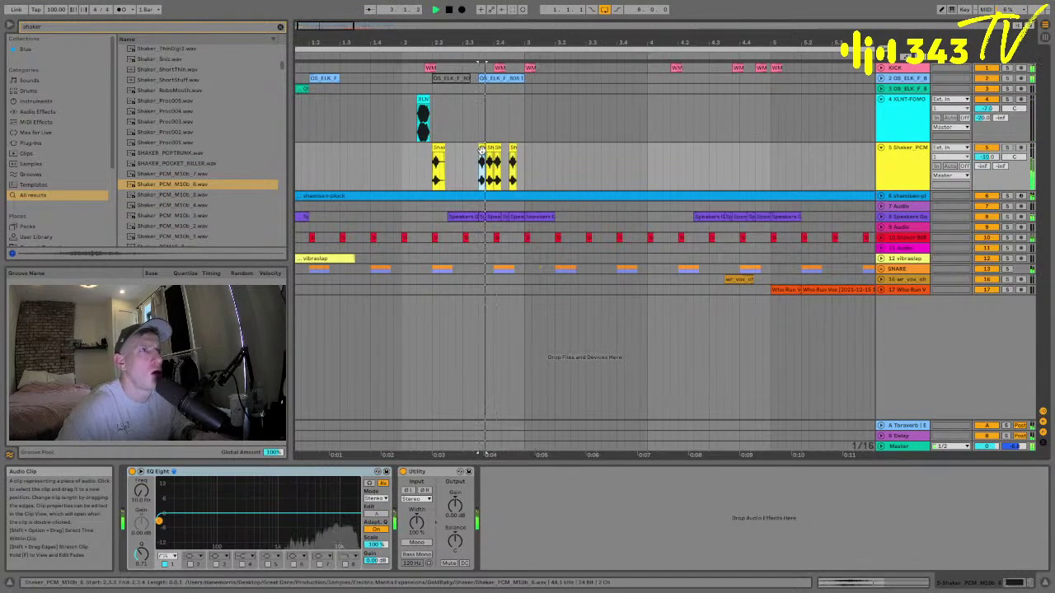
- Duplicate the first four bars of the 808, bass one-shot and new shaker tracks to bar 5, and collapse all tracks
left_click_drag(480, 40, 337, 42)
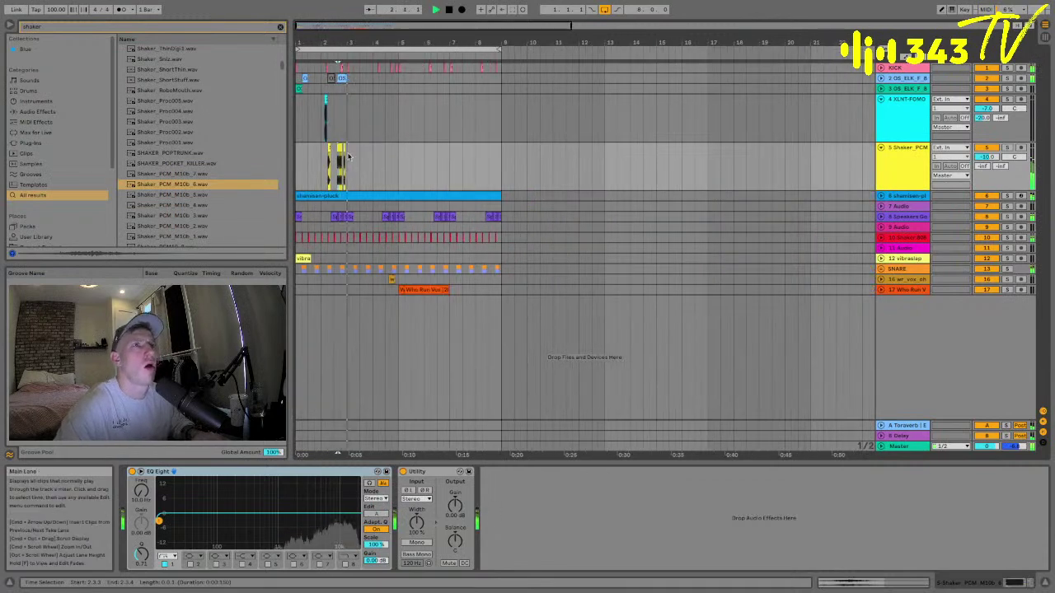
left_click_drag(346, 165, 296, 165)
left_click_drag(298, 76, 396, 163)
key("super+d")
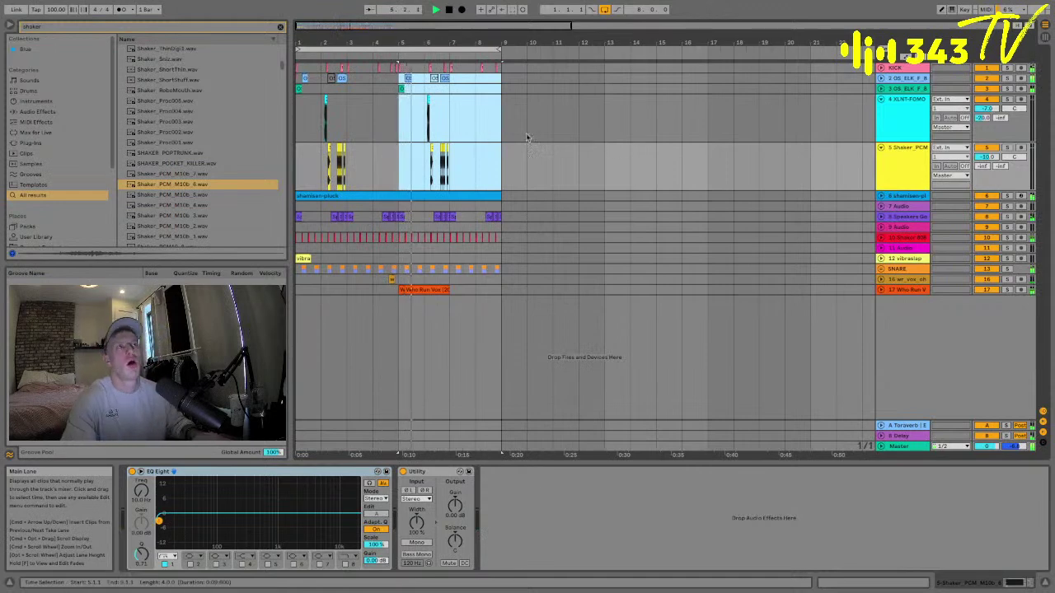
left_click(886, 104)
left_click(880, 100, "alt")
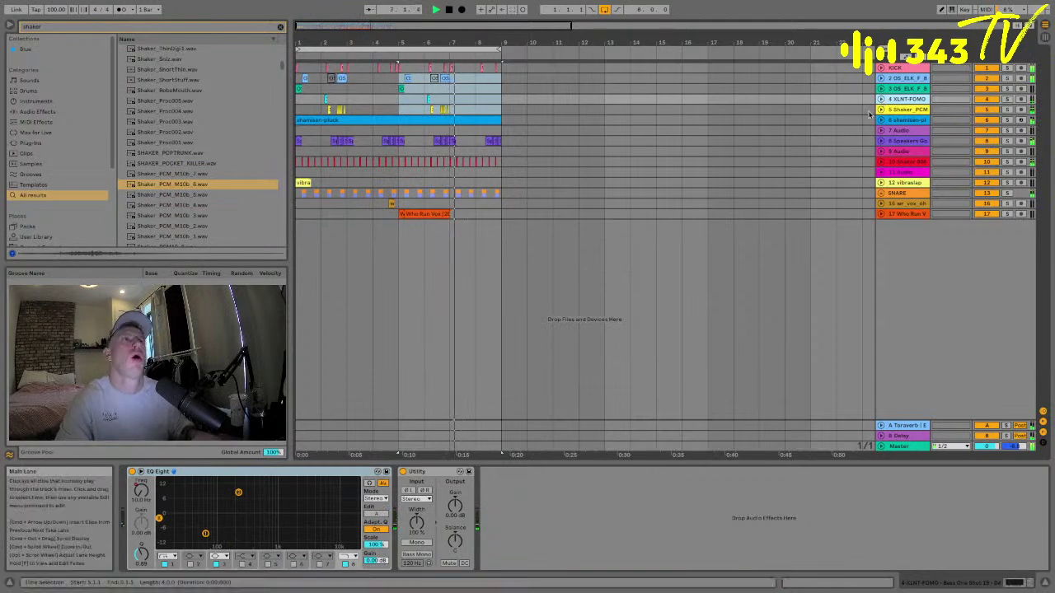
- Add an audio track below the shaker track and search the plug-ins for "serum"
left_click(899, 109)
key("ctrl+t")
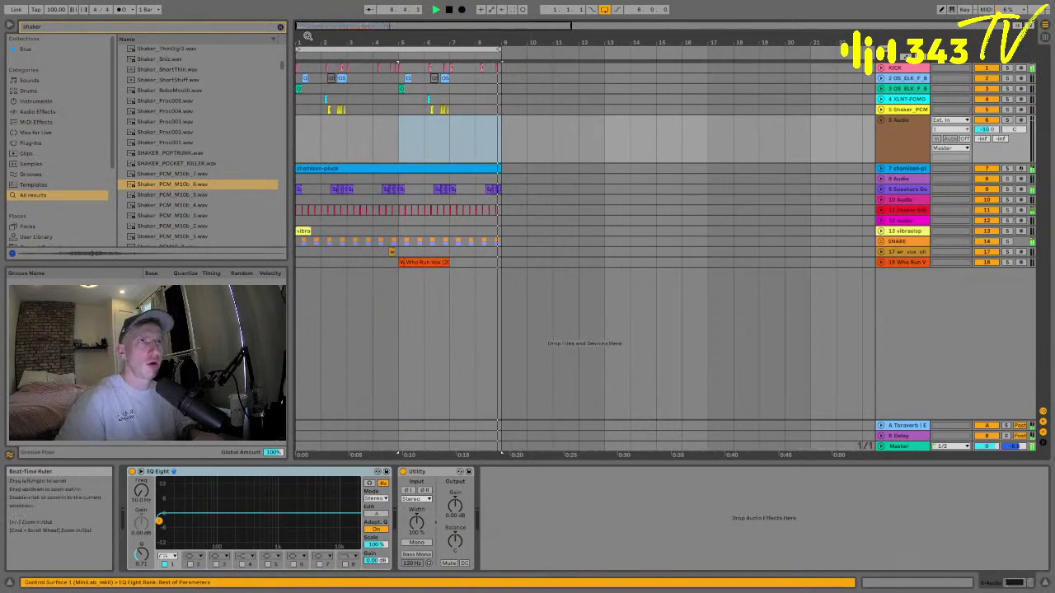
key("minus")
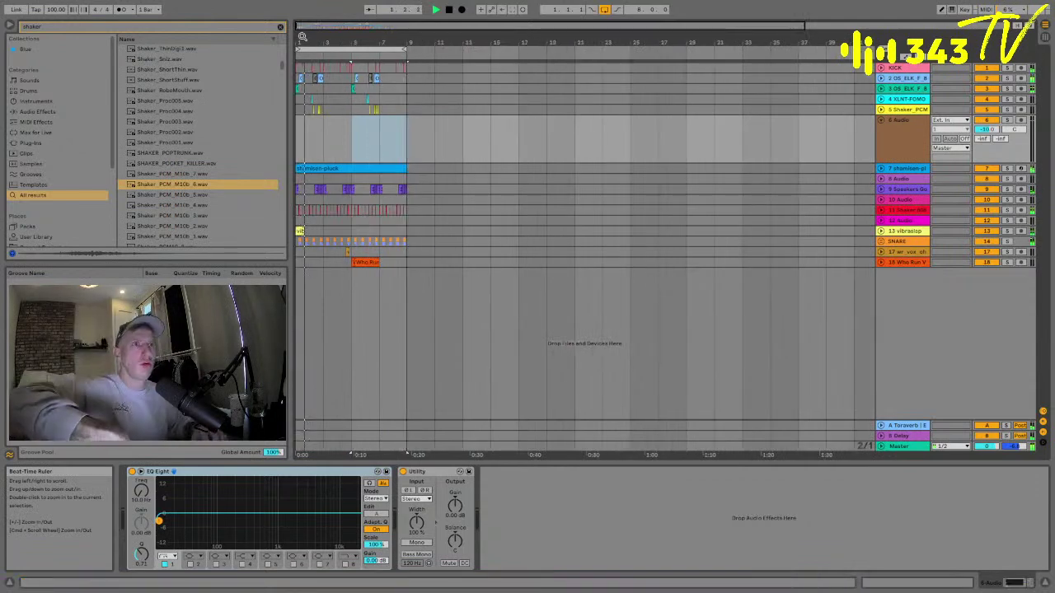
left_click(39, 29)
type("snrum")
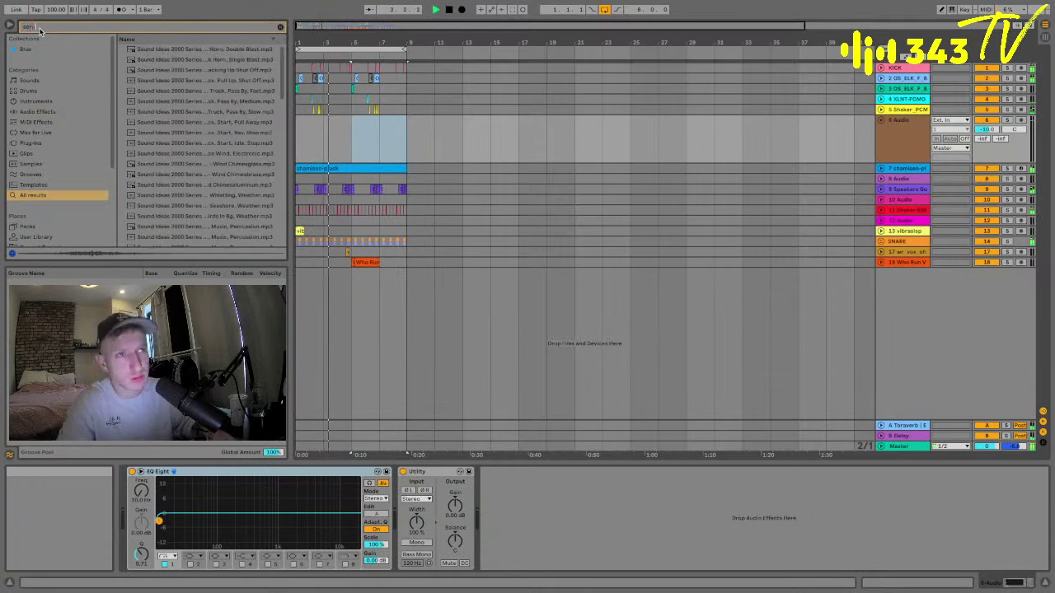
left_click(33, 142)
- Duplicate the first eight bars of all tracks to bar 9, loop the copy and collapse the empty audio track
left_click_drag(396, 146, 281, 147)
key("ctrl+d")
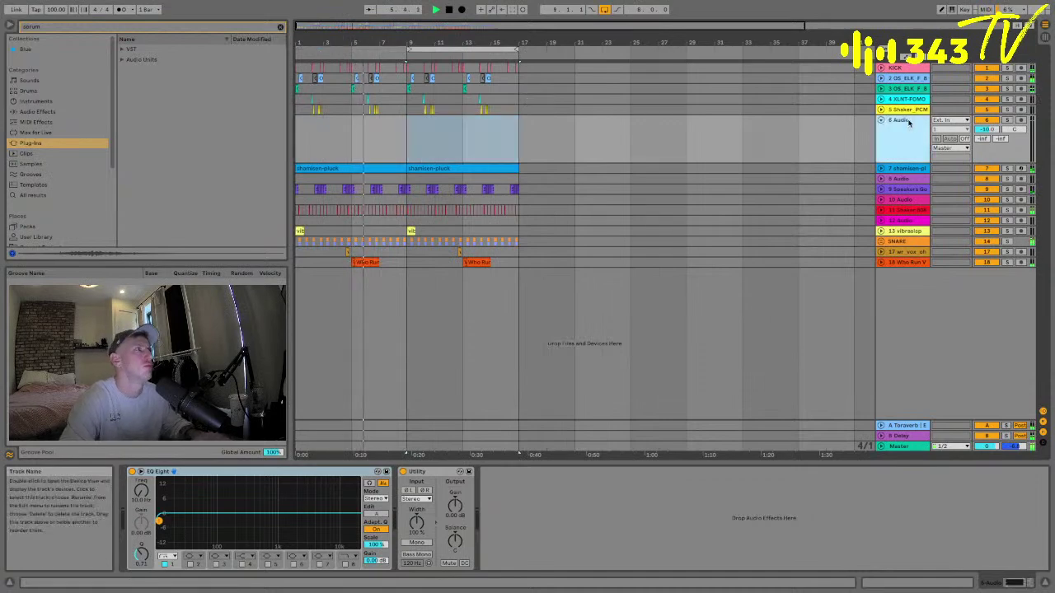
left_click(880, 121)
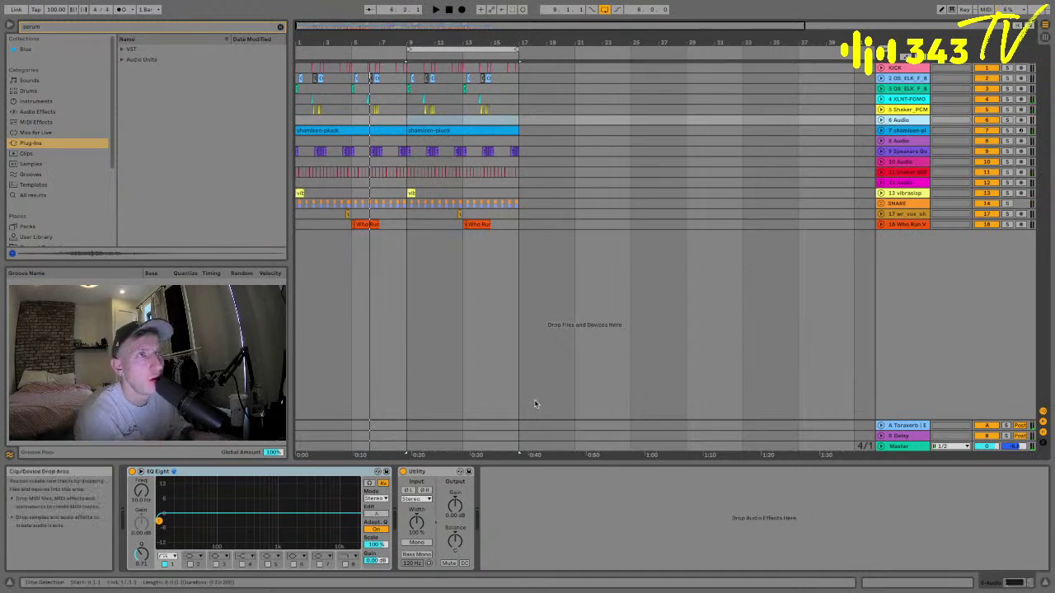
left_click(409, 119)
left_click_drag(414, 39, 420, 74)
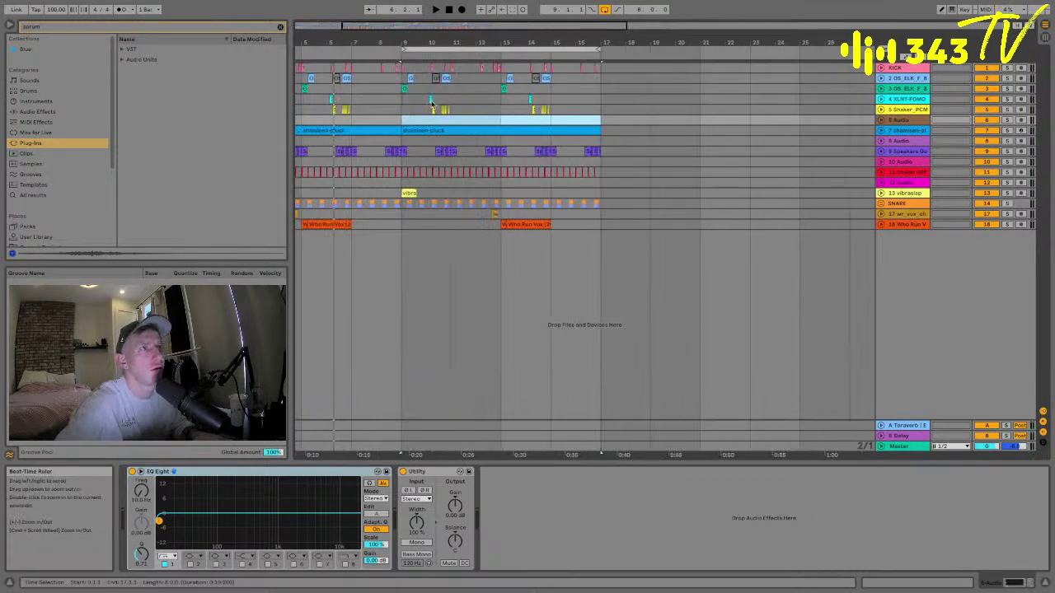
- Deactivate the first 808 track and the shamisen track while playing the section from bar 9
left_click(904, 124)
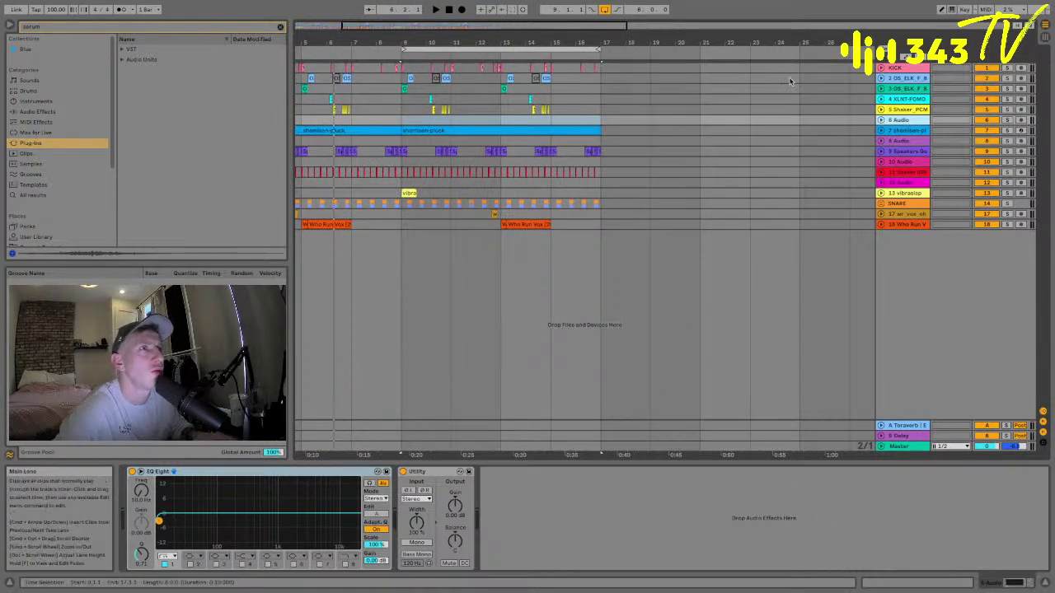
key("space")
left_click(898, 130)
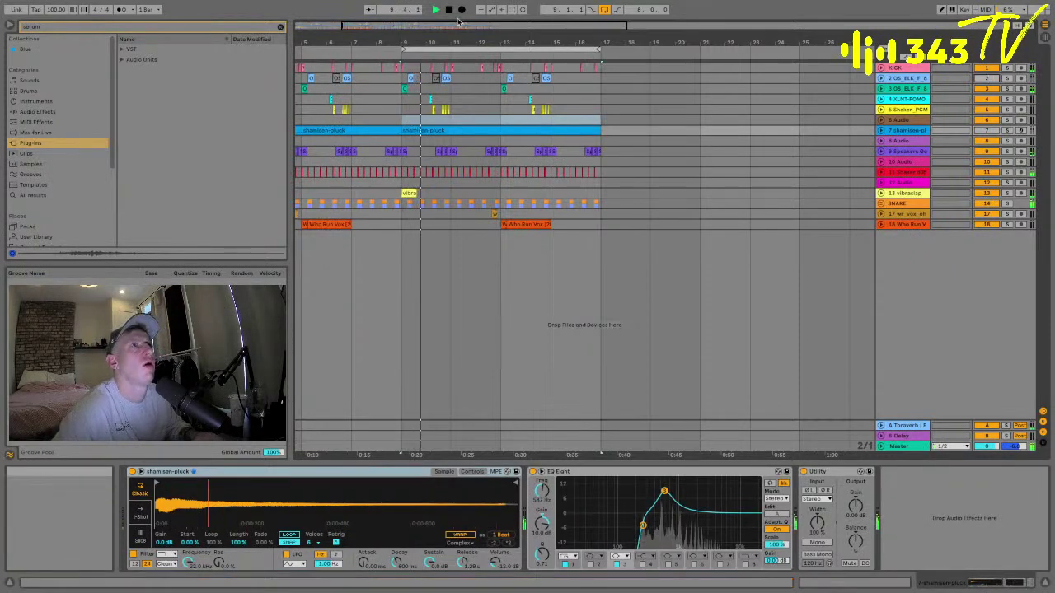
left_click_drag(423, 43, 462, 83)
- Add an audio track below the second 808 track and search all browser results for "sound"
left_click(888, 88)
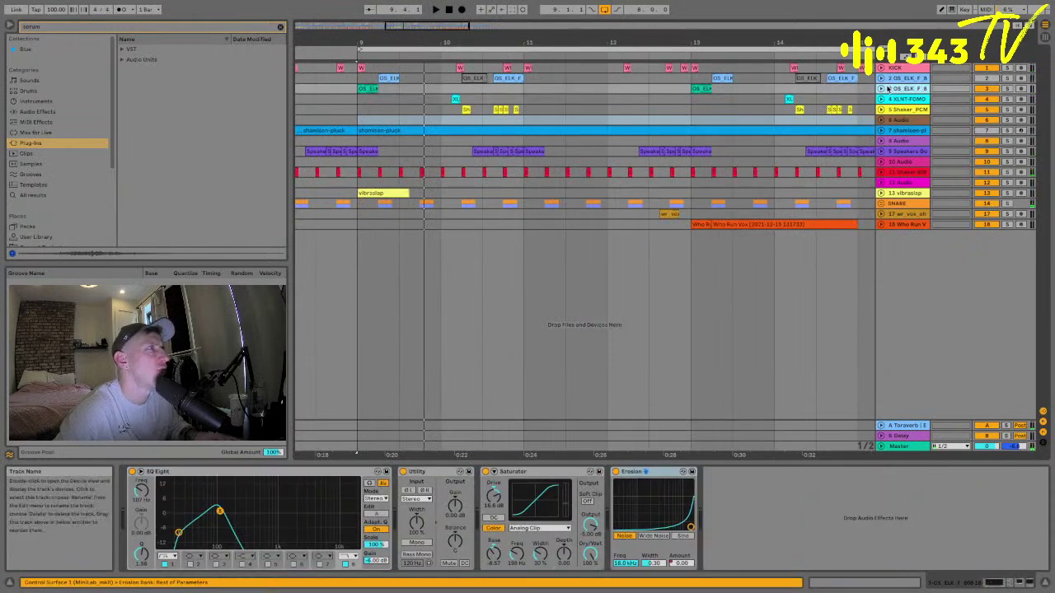
key("ctrl+t")
key("plus")
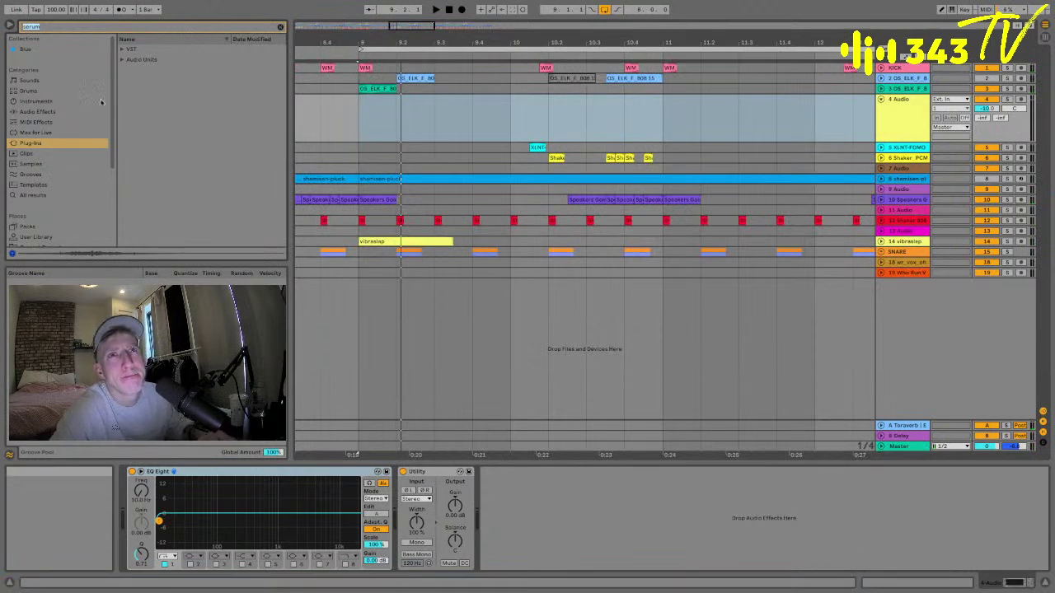
key("BackSpace")
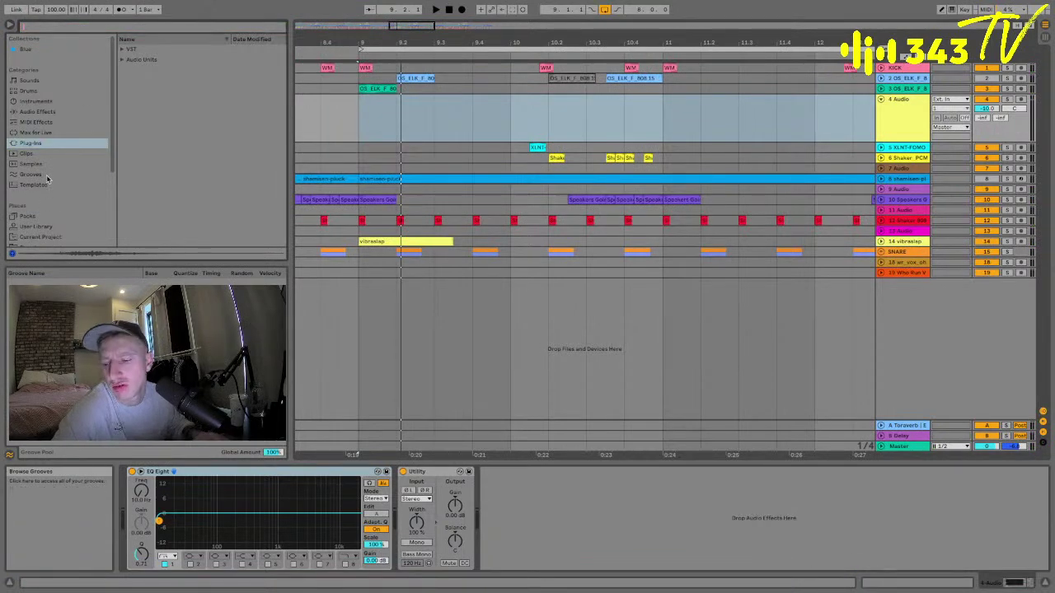
type("sound")
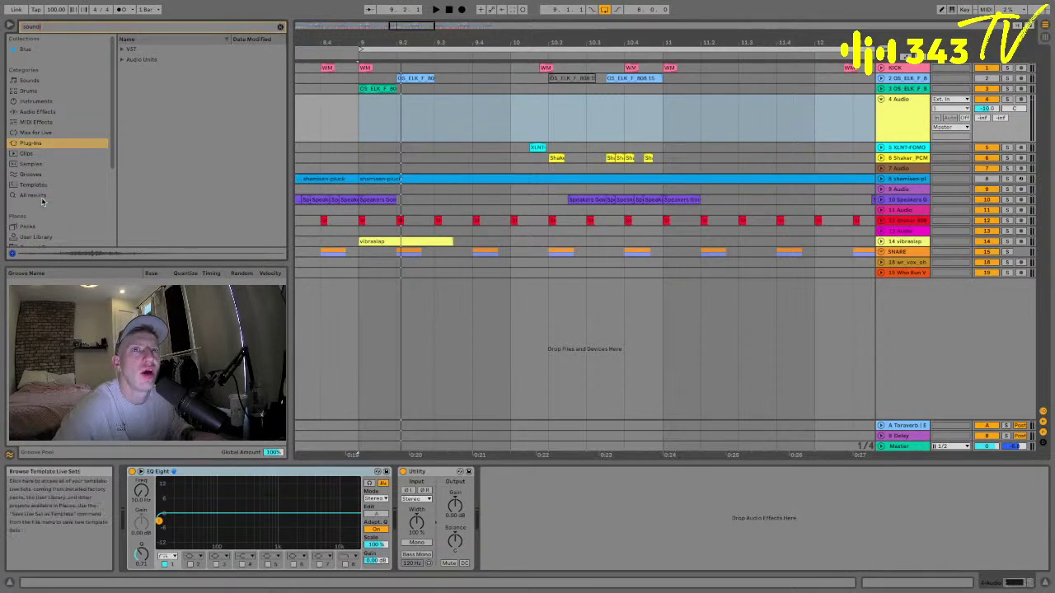
left_click(33, 196)
- Audition the numbered SOUND samples in the search results
left_click(212, 207)
left_click(211, 205)
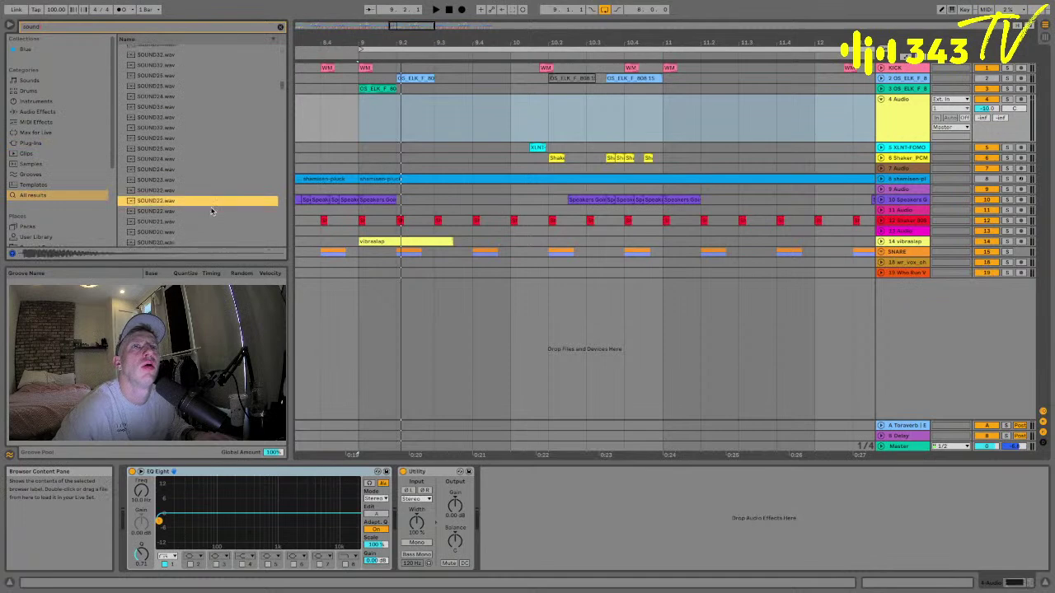
left_click(175, 140)
key("Up")
key("Up")
key("Up")
key("Up")
key("Up")
key("Up")
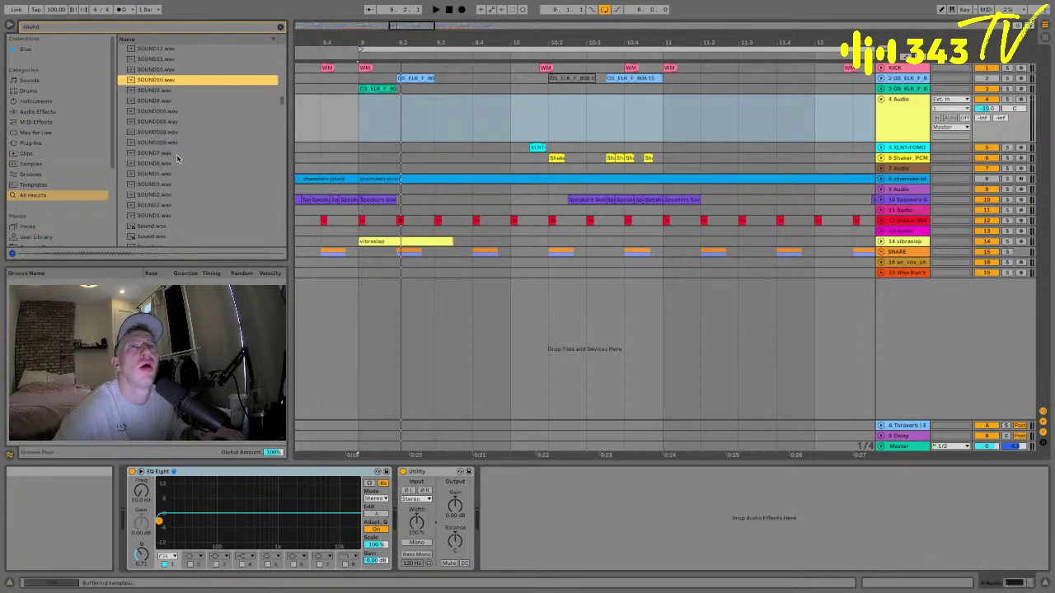
key("Up")
key("Up")
key("Up")
key("Up")
key("Up")
key("Up")
key("Up")
key("Up")
key("Up")
key("Up")
key("Up")
key("Up")
key("Up")
key("Up")
key("Up")
- Try SOUND17.wav at bar 9 on the new audio track against the beat, and undo its placement
left_click_drag(152, 139, 363, 116)
key("space")
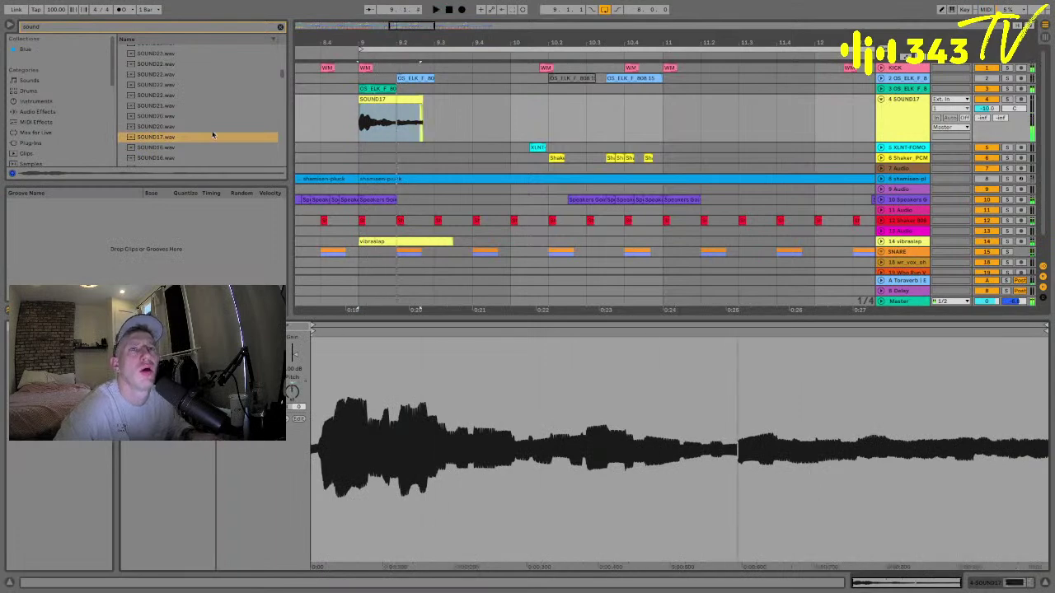
left_click(395, 99)
key("ctrl+z")
- Audition more of the "sound" results, including the Oversampled CYBERPUNK soundscapes and the Graves_sound samples
scroll(198, 120, "down", 3)
left_click(197, 114)
scroll(198, 119, "down", 3)
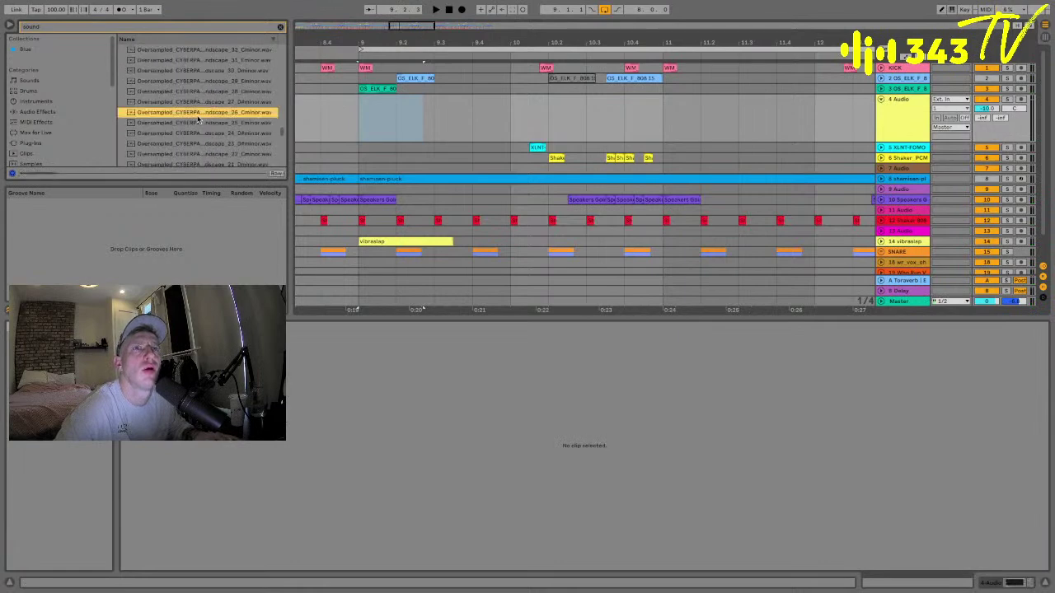
left_click(198, 113)
left_click(198, 133)
scroll(197, 134, "down", 2)
left_click(199, 135)
scroll(199, 137, "down", 1)
left_click(200, 139)
scroll(200, 140, "down", 3)
left_click(201, 138)
scroll(200, 140, "down", 3)
left_click(200, 139)
scroll(200, 140, "down", 3)
left_click(200, 139)
scroll(200, 139, "down", 8)
left_click(200, 142)
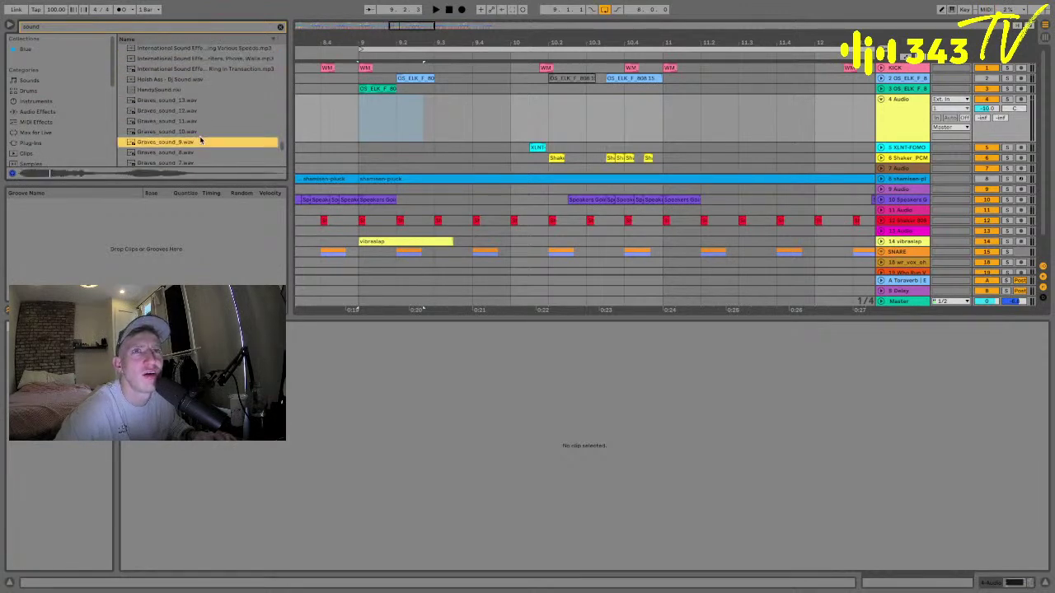
scroll(200, 140, "down", 2)
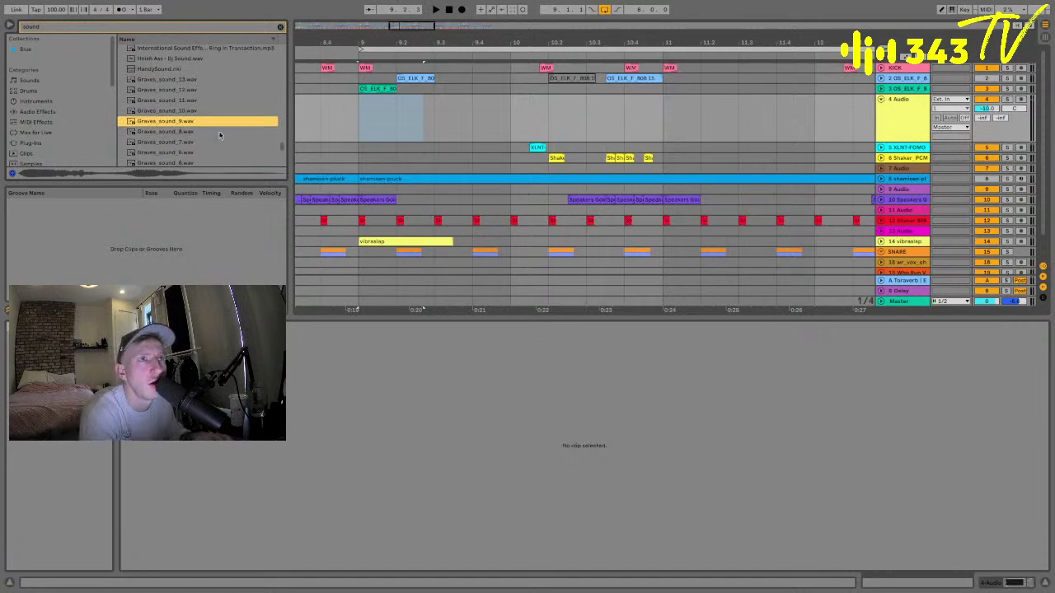
- Play the stripped-down beat from bar 9 with the new audio track still empty
left_click(373, 29)
key("minus")
left_click(373, 110)
key("space")
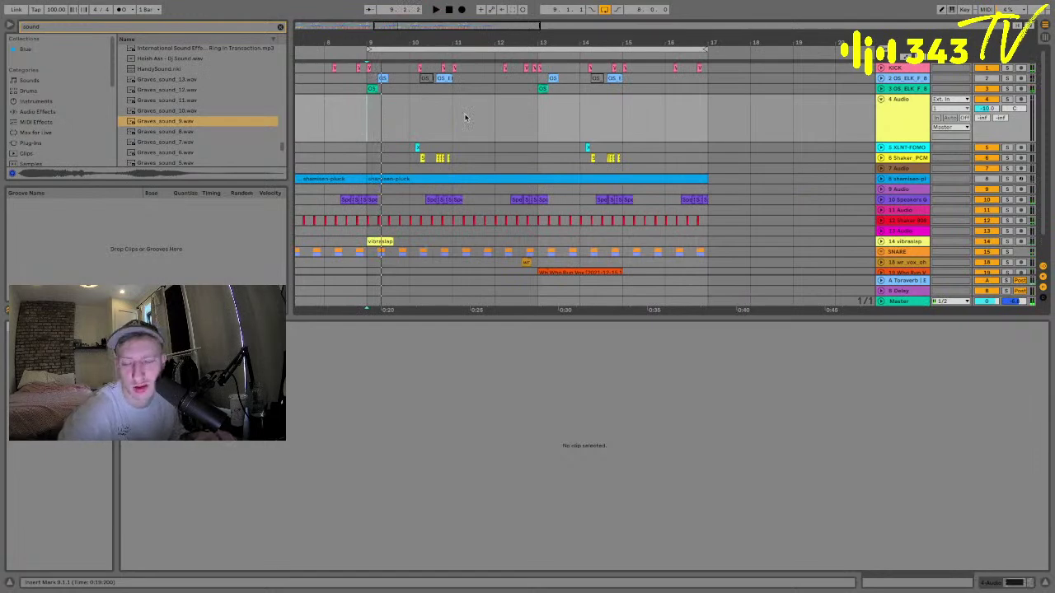
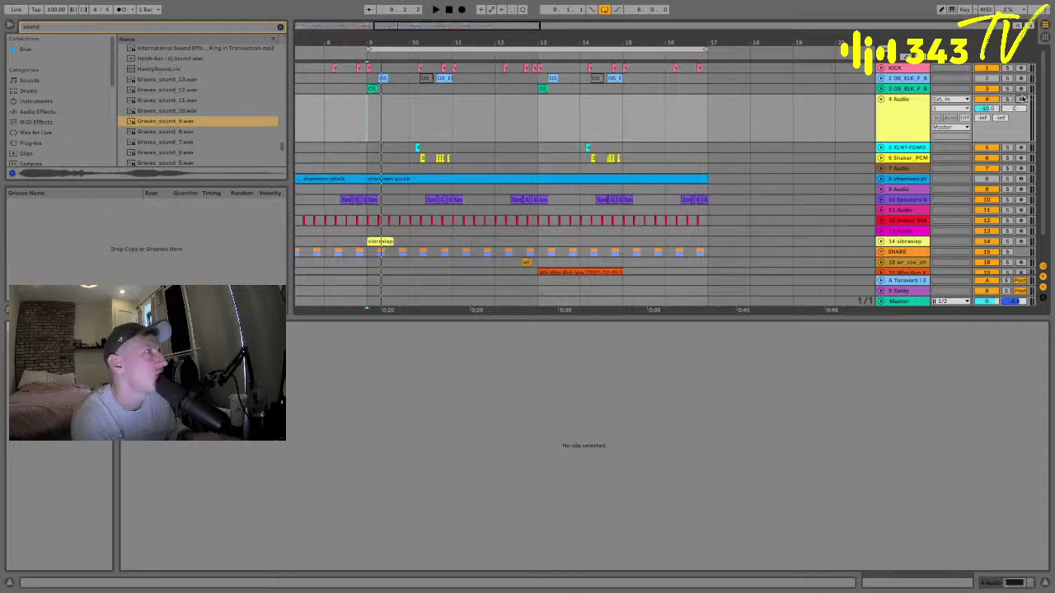
- Choose an audio input device in the audio preferences and arm the new audio track for recording
left_click(946, 100)
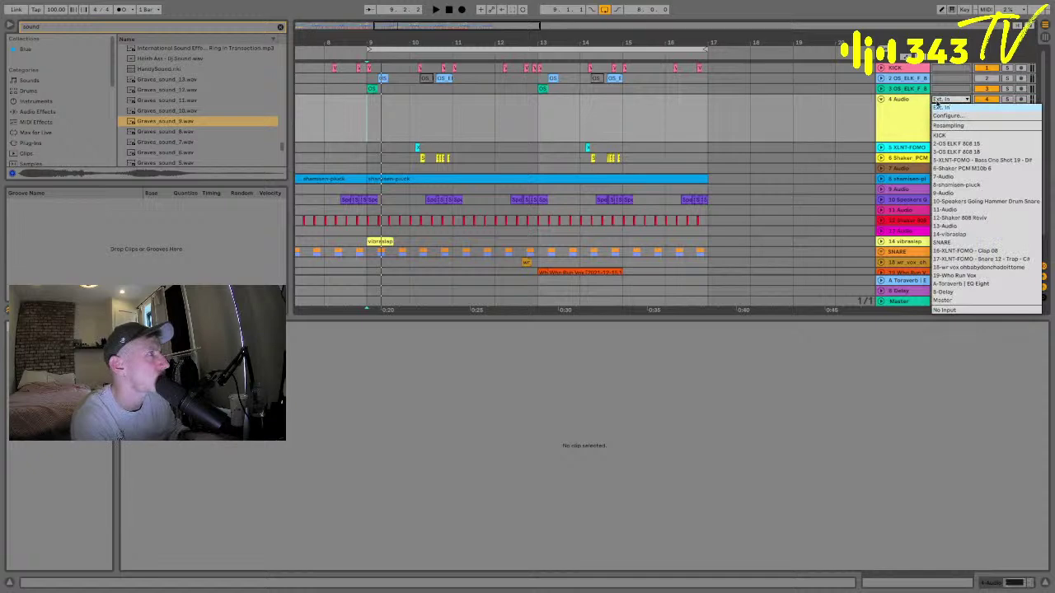
left_click(946, 115)
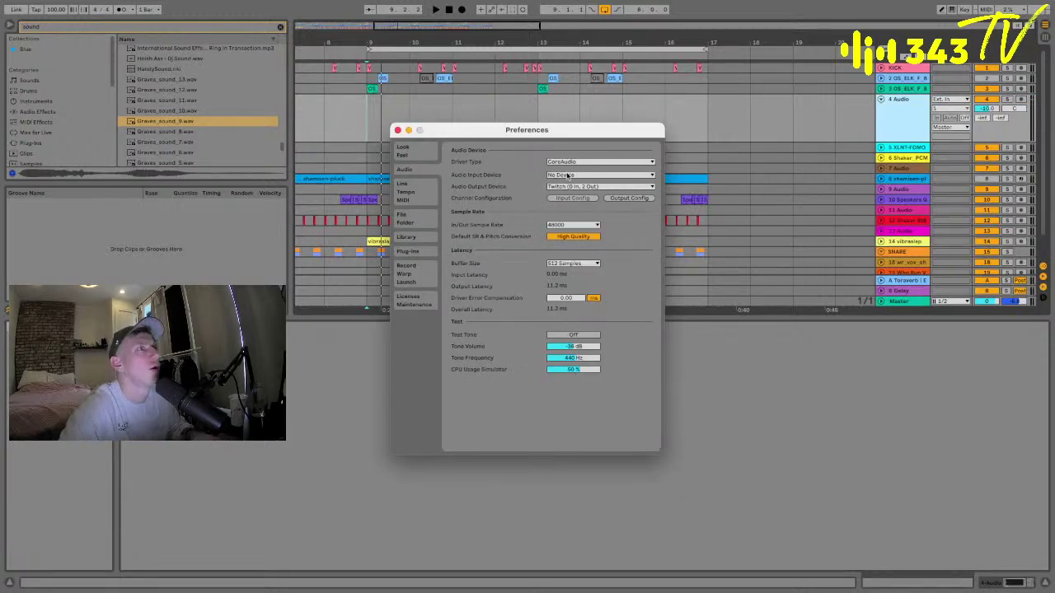
left_click(567, 175)
left_click(398, 130)
left_click(397, 129)
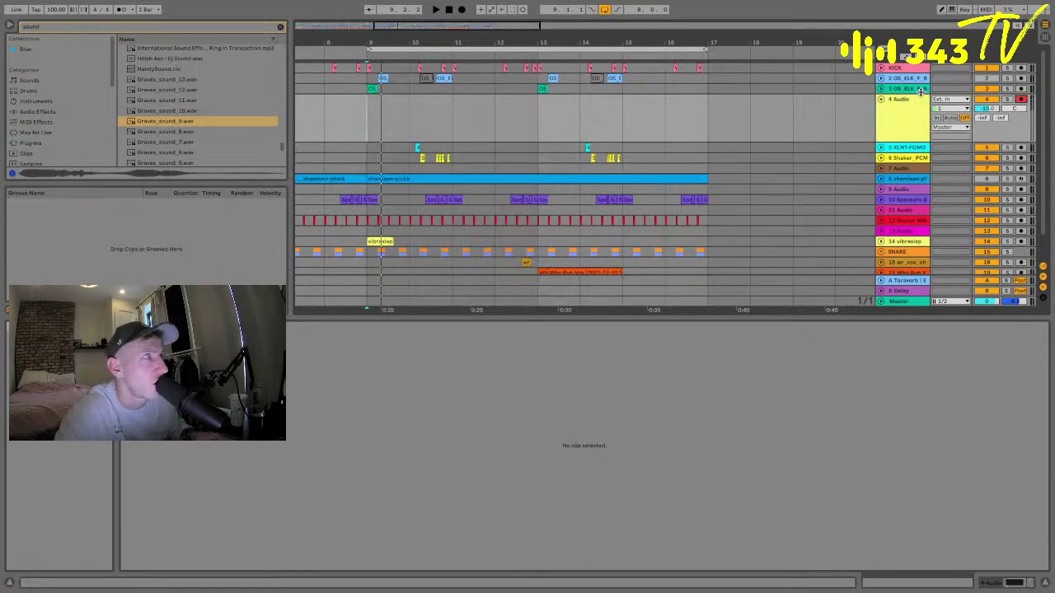
- Record a vocal take on the armed track over the beat, from just before bar 9 into bar 11
left_click(371, 121)
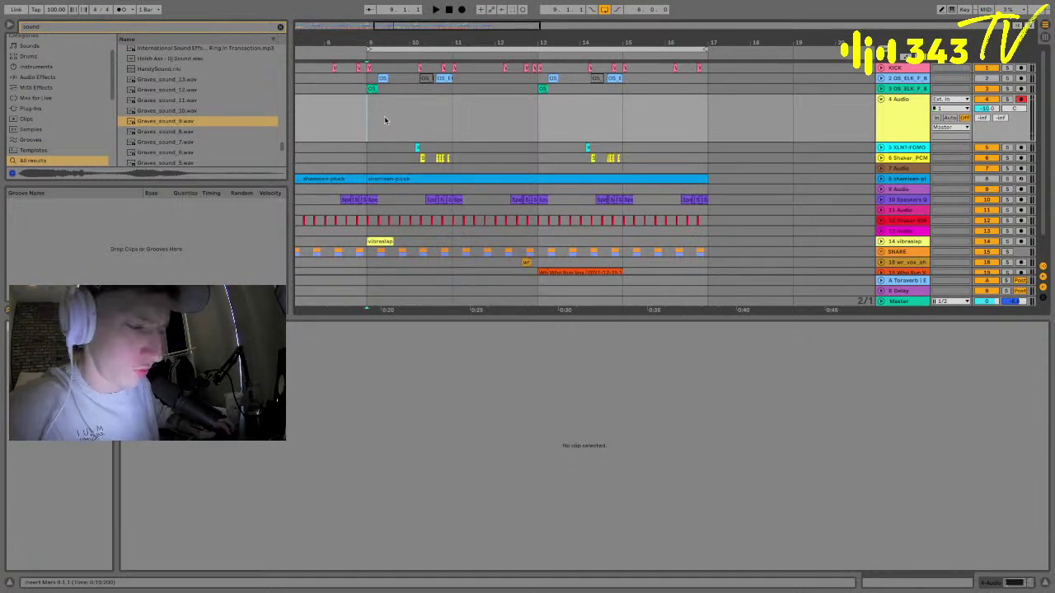
key("space")
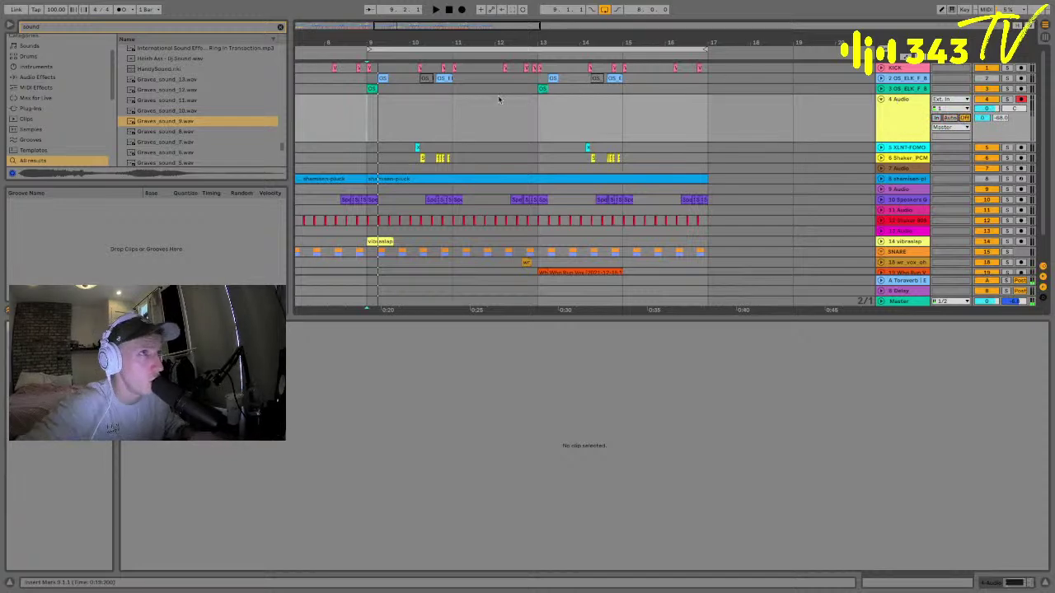
left_click(461, 9)
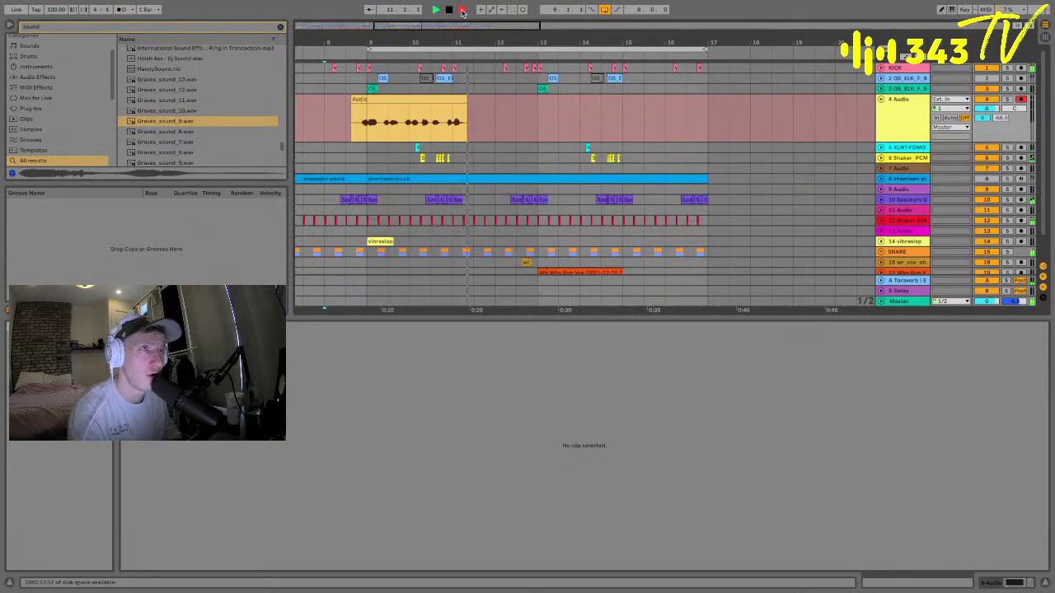
key("space")
- Trim the recorded vocal clip to run from about 8.4.2 to 11.1.1 and play it back with the beat
left_click(388, 130)
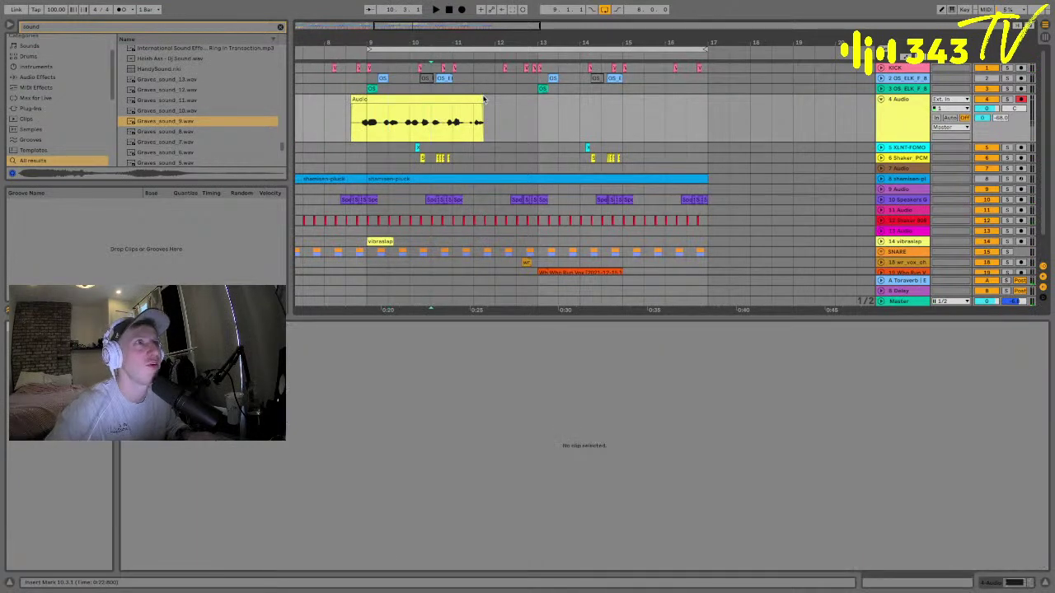
left_click(445, 123)
left_click_drag(482, 115, 453, 115)
key("space")
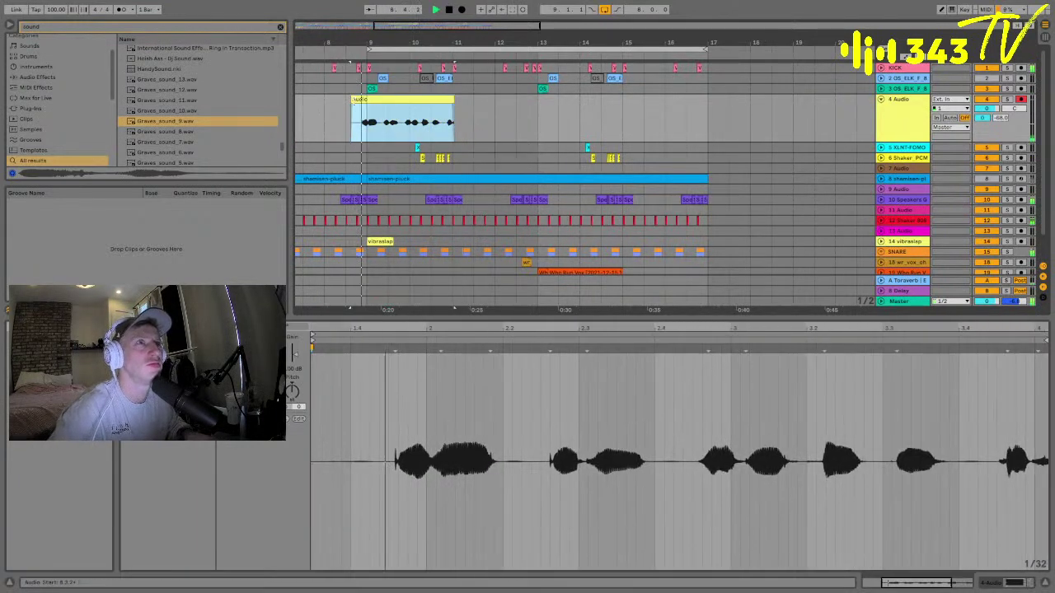
left_click_drag(352, 123, 361, 124)
key("space")
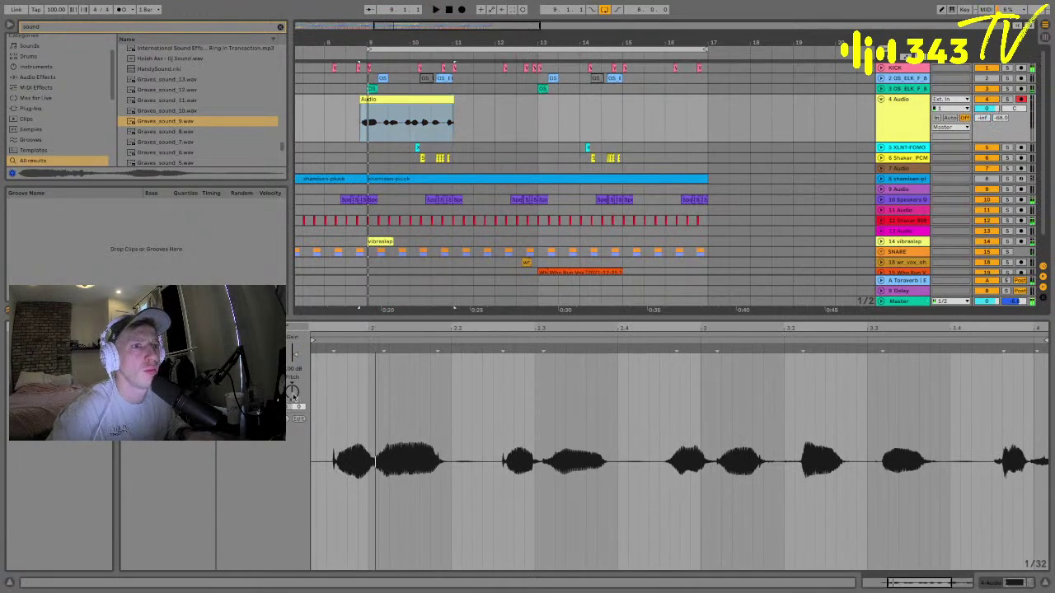
key("space")
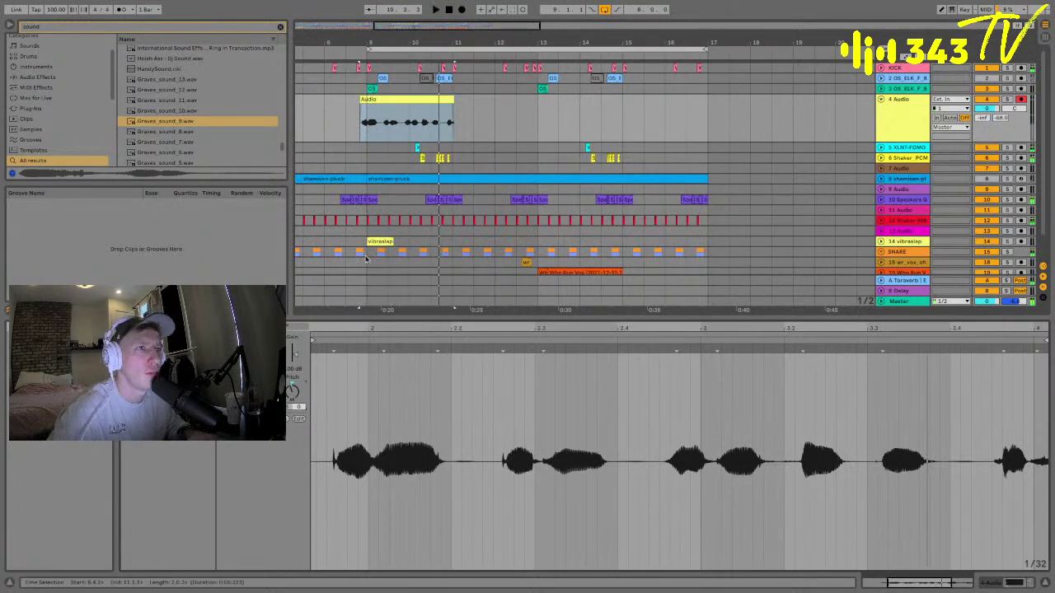
left_click(345, 122)
left_click(389, 110)
key("space")
- Low-cut the vocal track in EQ Eight just below 100 Hz with a Q of 0.36 during playback
left_click(989, 582)
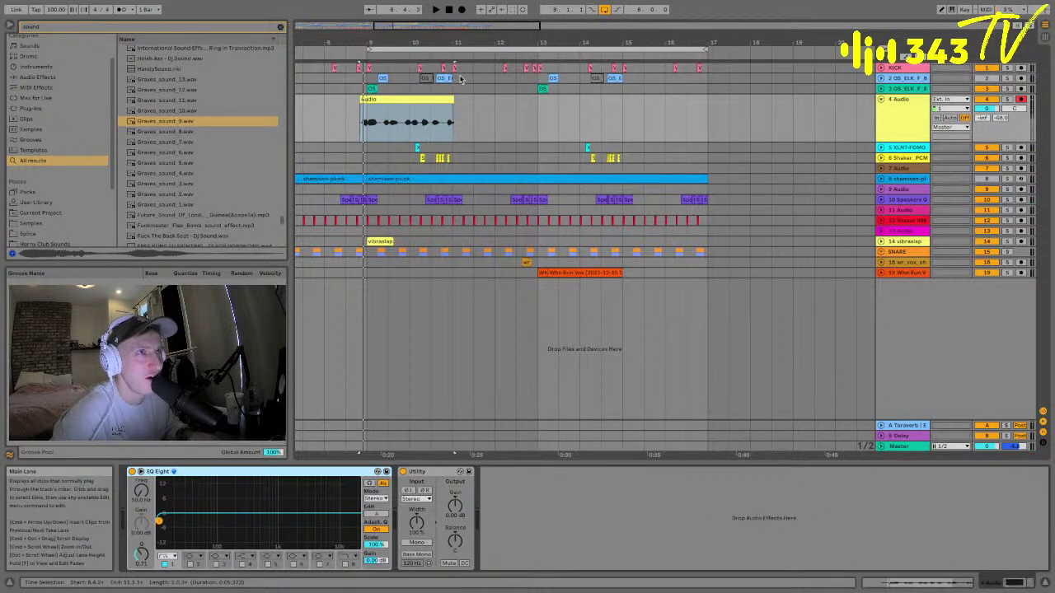
key("space")
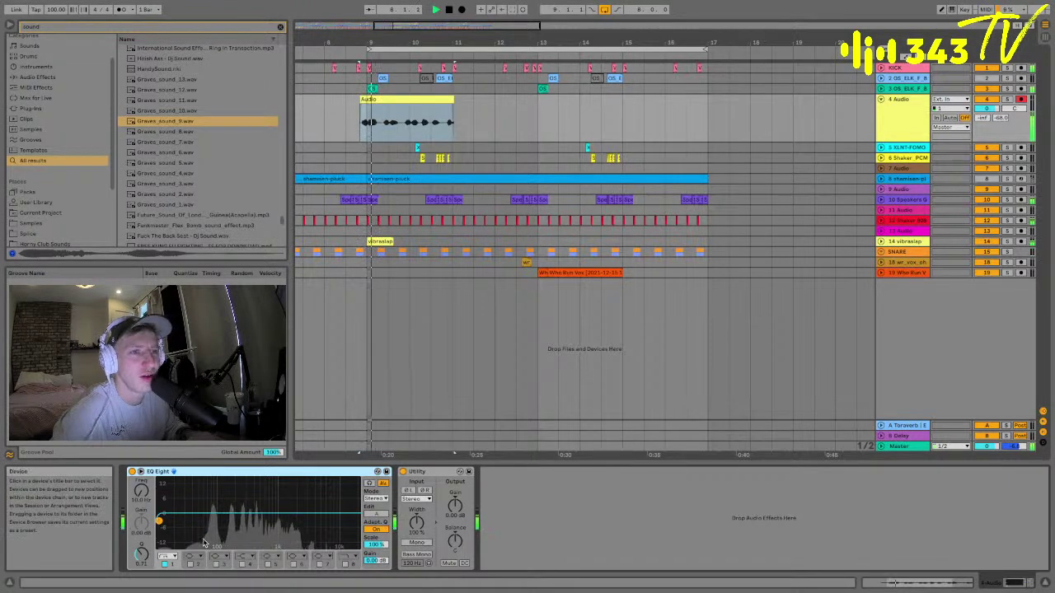
left_click_drag(159, 521, 216, 528)
- Delete the part of the vocal take from 9.4.1 to 11.4.1, keeping only the opening phrase
left_click(412, 118)
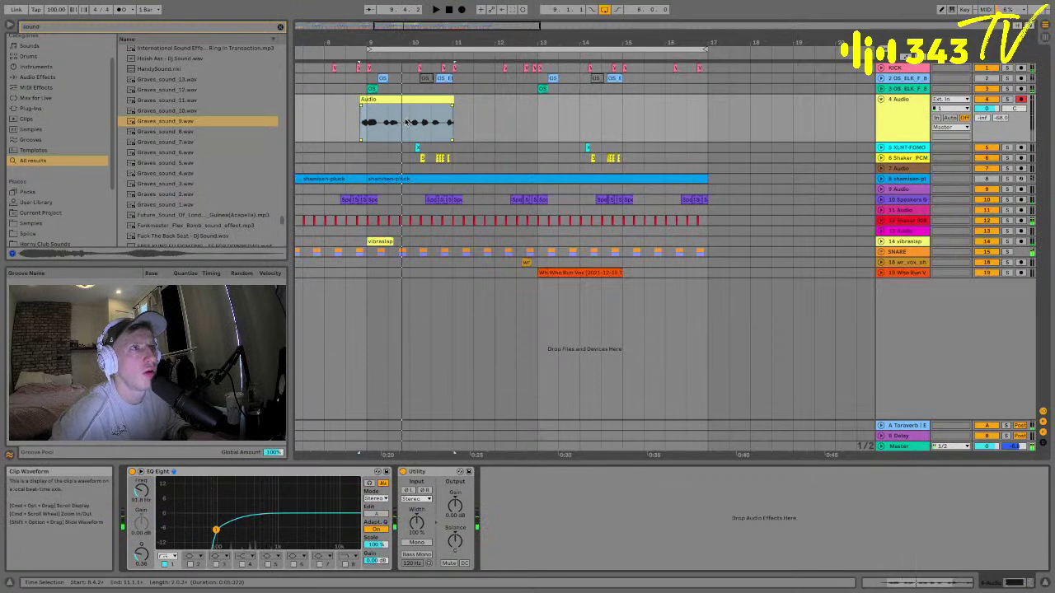
key("space")
left_click_drag(400, 122, 486, 126)
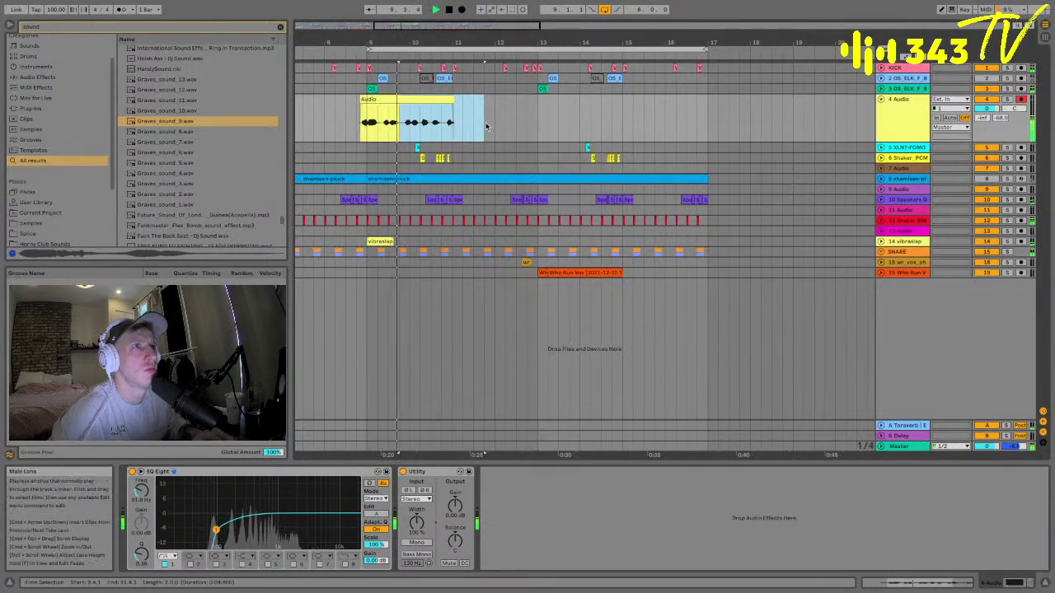
key("Delete")
left_click(401, 118)
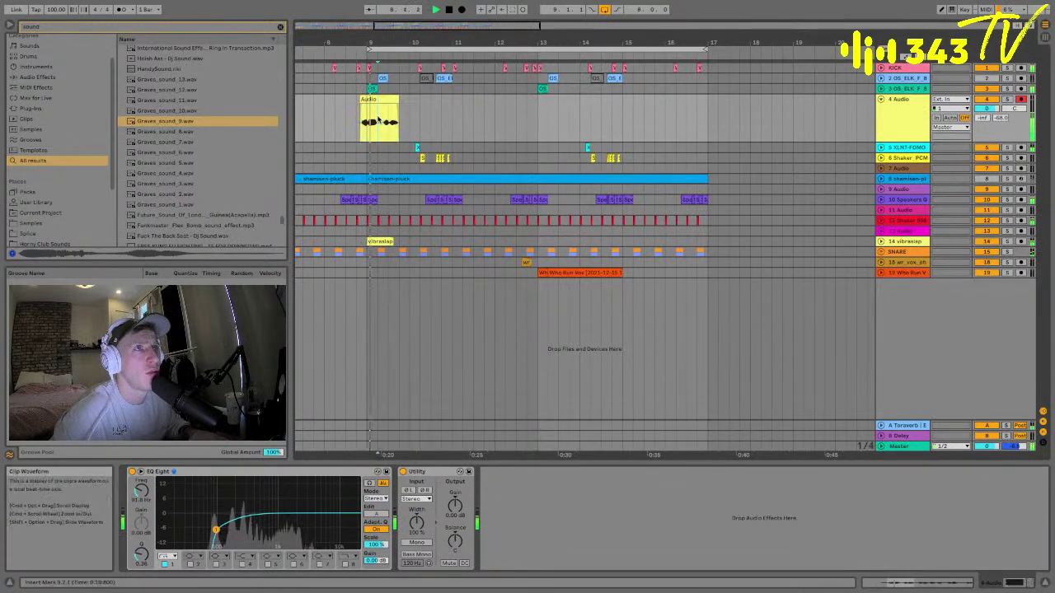
- Try to split the vocal clip at 9.2.1 and duplicate its second half directly after it
left_click_drag(402, 118, 379, 117)
key("ctrl+d")
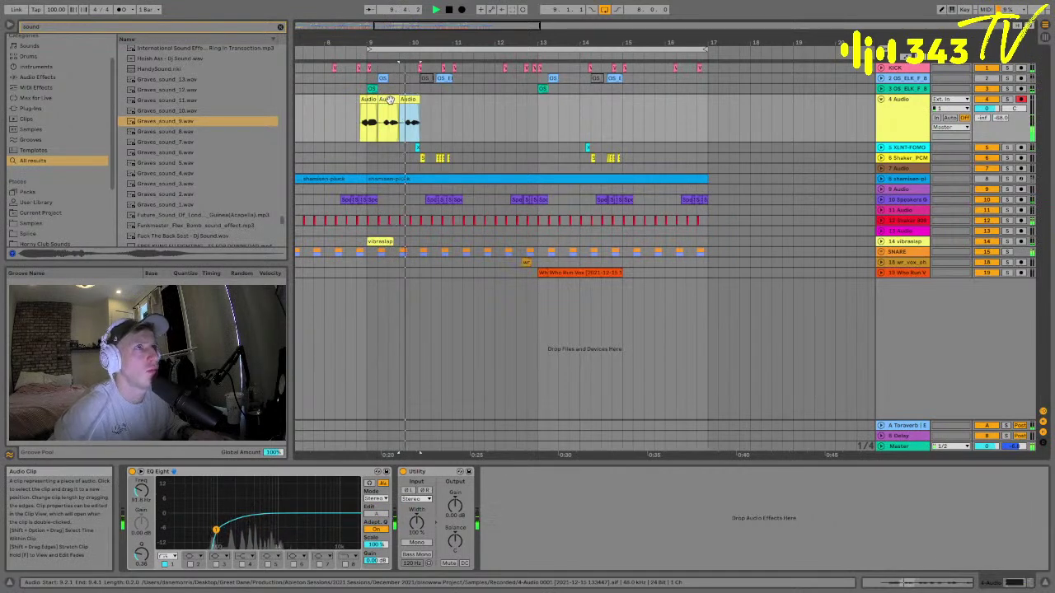
key("ctrl+z")
key("space")
key("space")
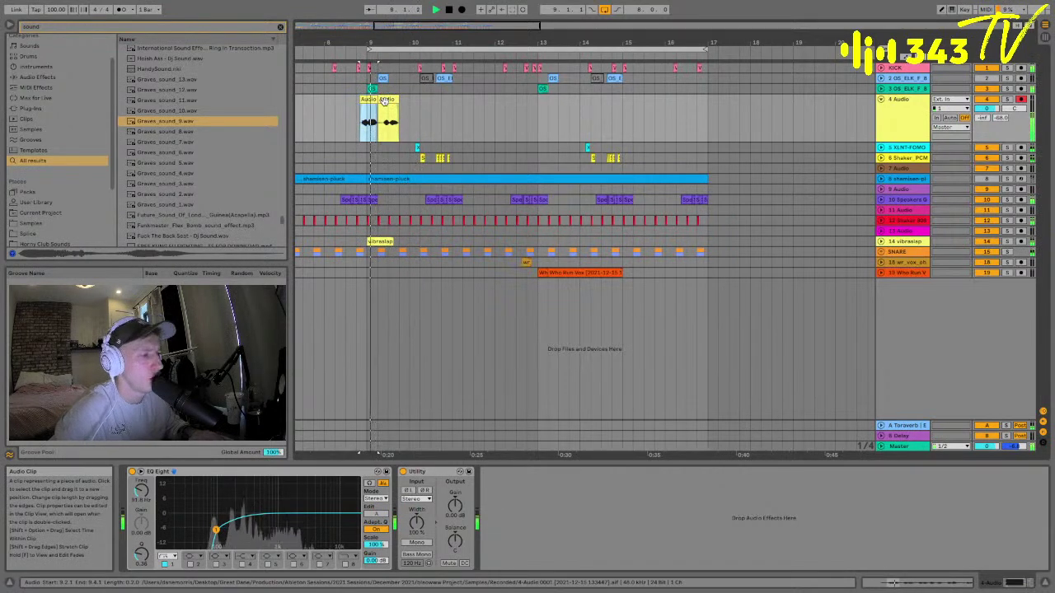
key("ctrl+z")
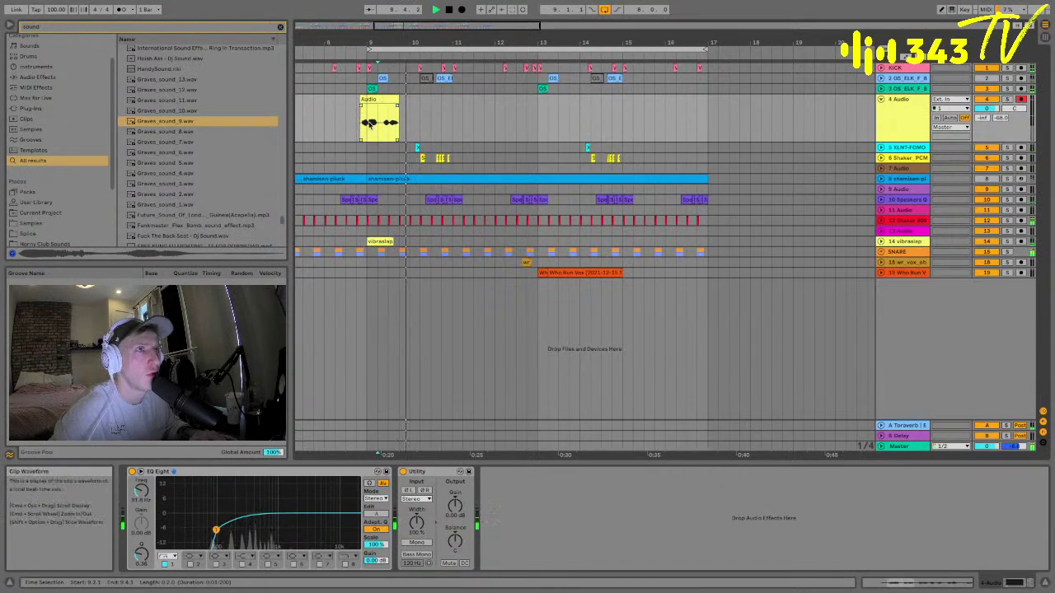
- Record a second vocal phrase on the armed track, directly after the first clip, from 9.4.1 into bar 10
left_click(365, 63)
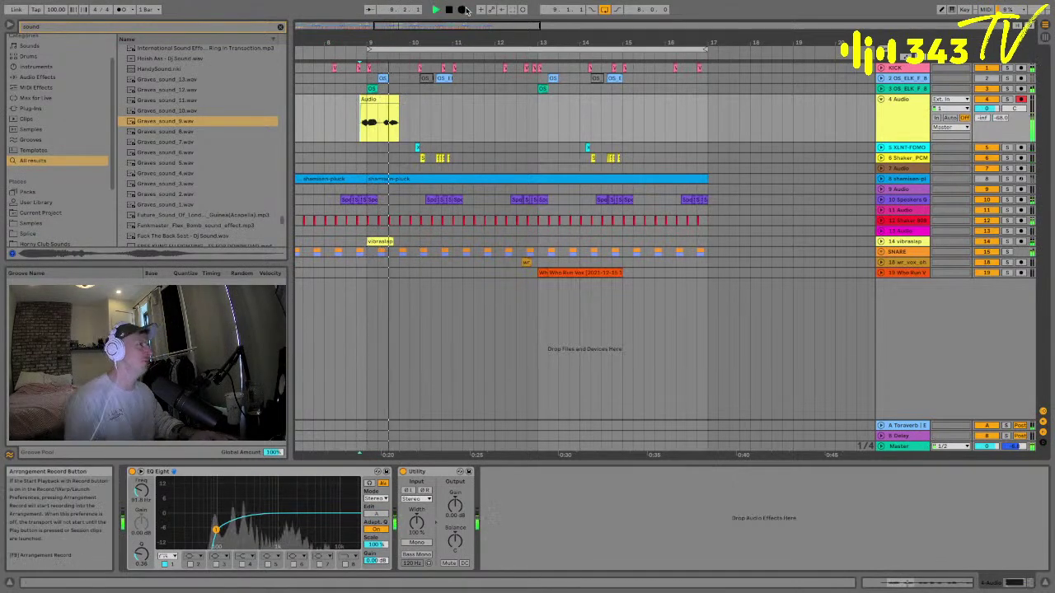
left_click(464, 10)
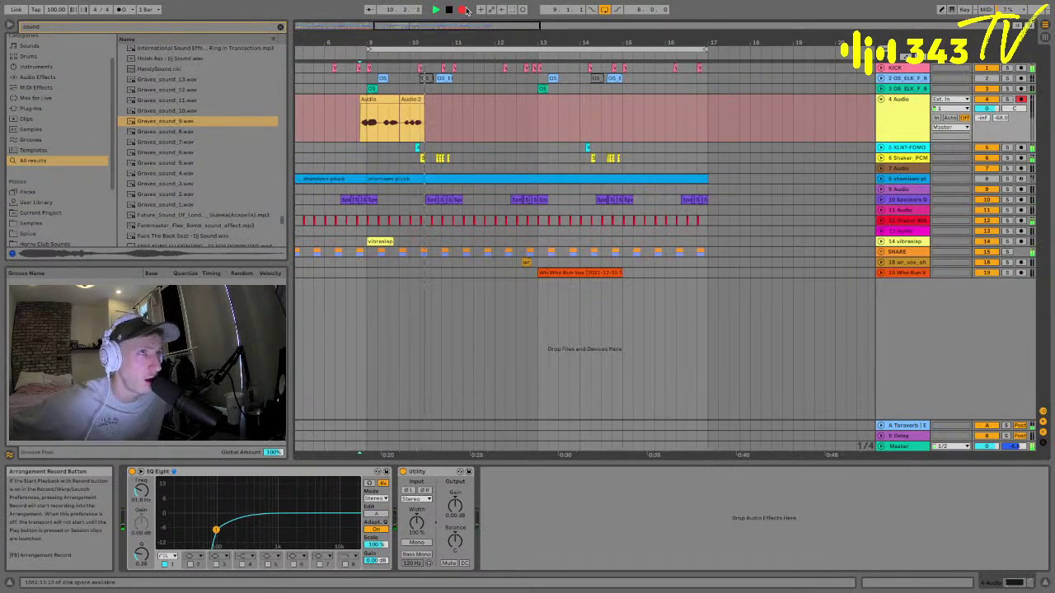
left_click(463, 10)
- Trim the end of the second vocal clip to about the middle of bar 10 and play both phrases with the beat
left_click(418, 100)
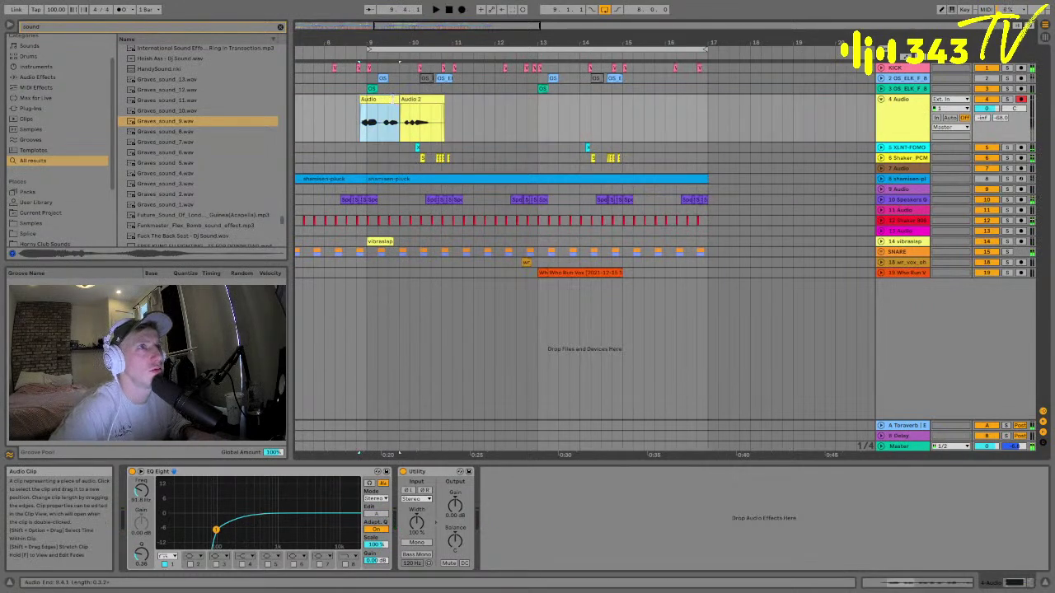
left_click_drag(442, 102, 430, 102)
double_click(429, 103)
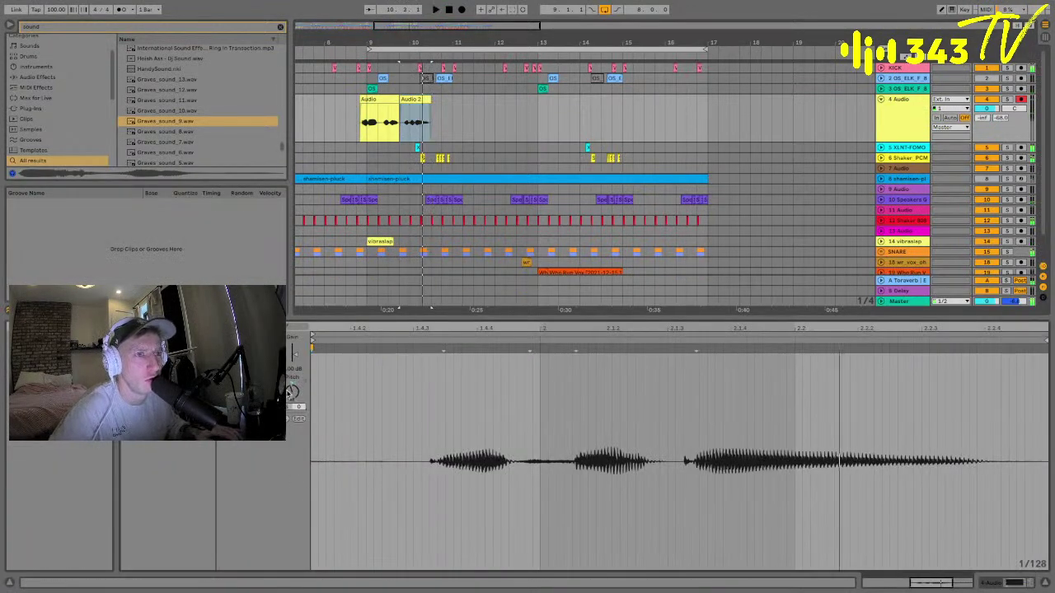
left_click(372, 99)
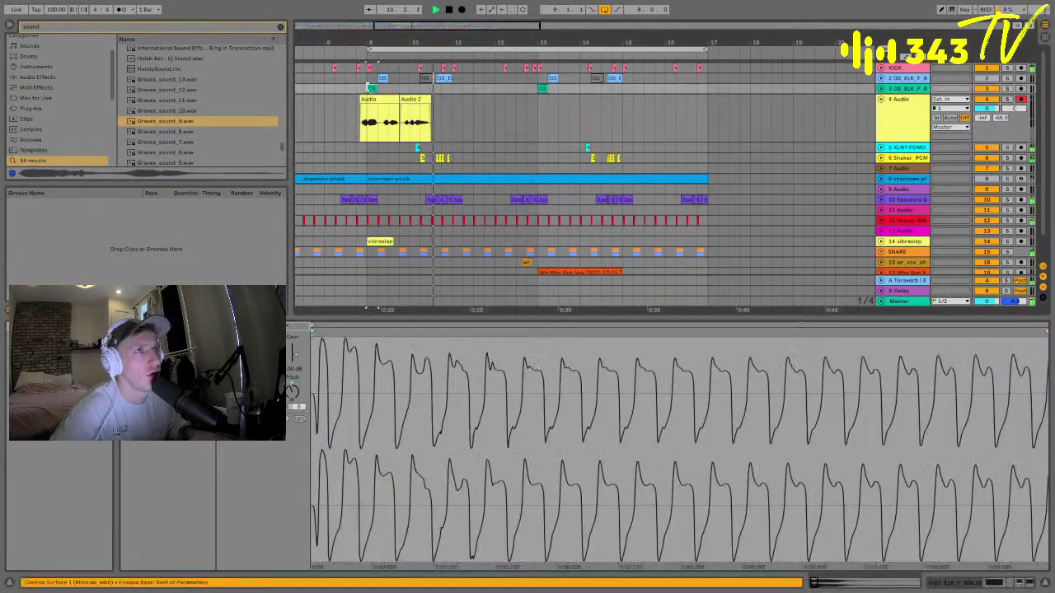
left_click(414, 107)
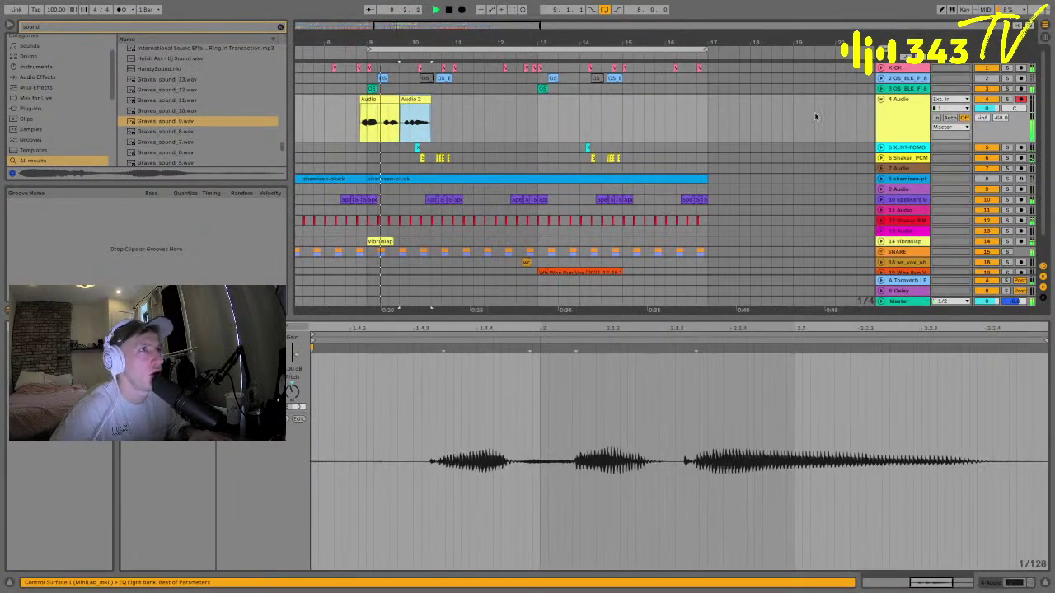
left_click(381, 98)
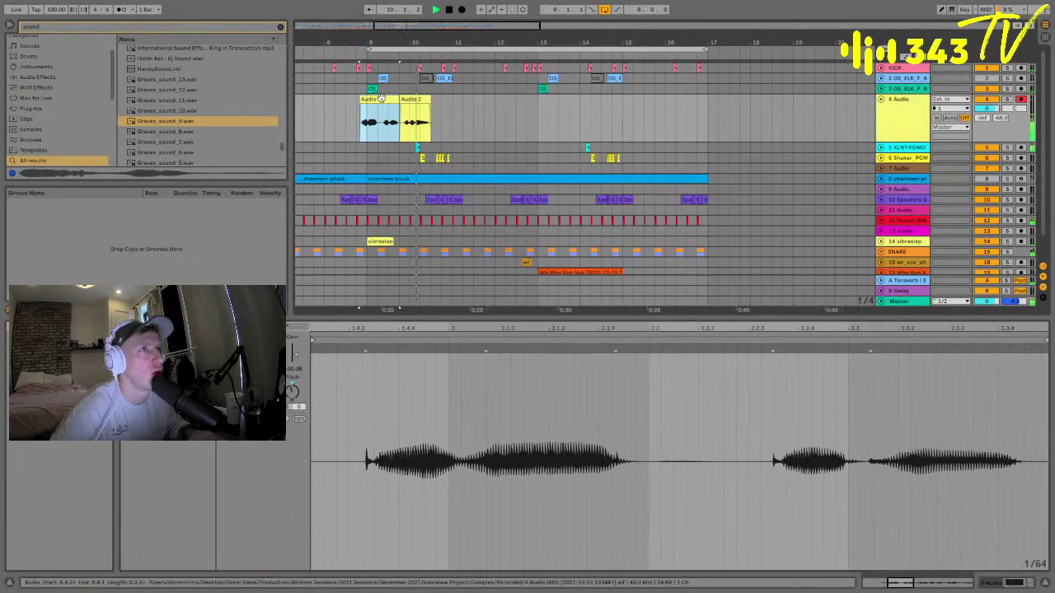
key("space")
key("space")
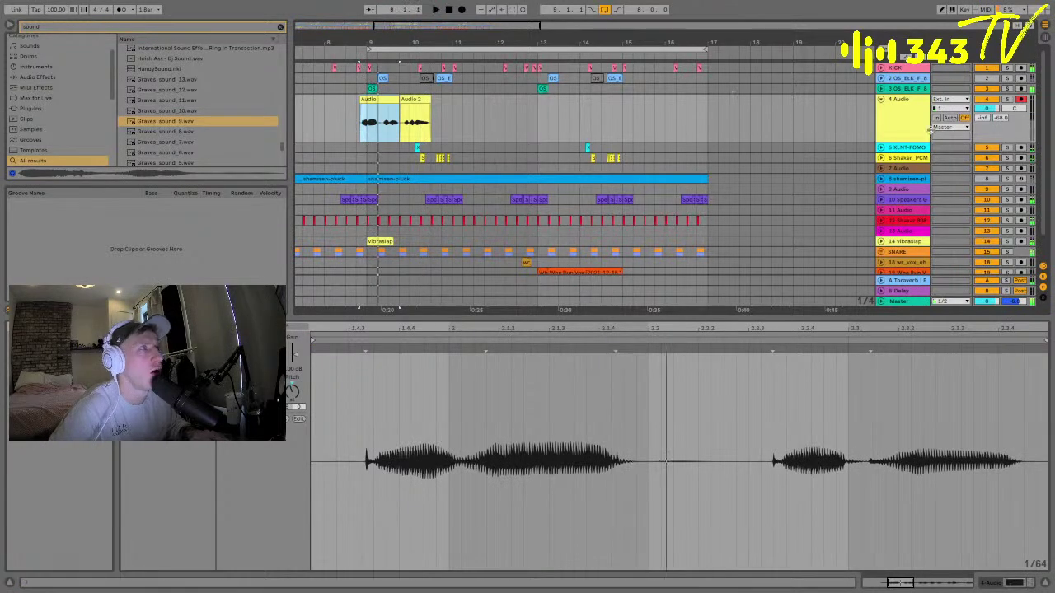
- Set the vocal low cut to about 96 Hz with Q 0.31 and add a Glue Compressor with about -32.7 dB threshold and 10.8 dB makeup
left_click(986, 584)
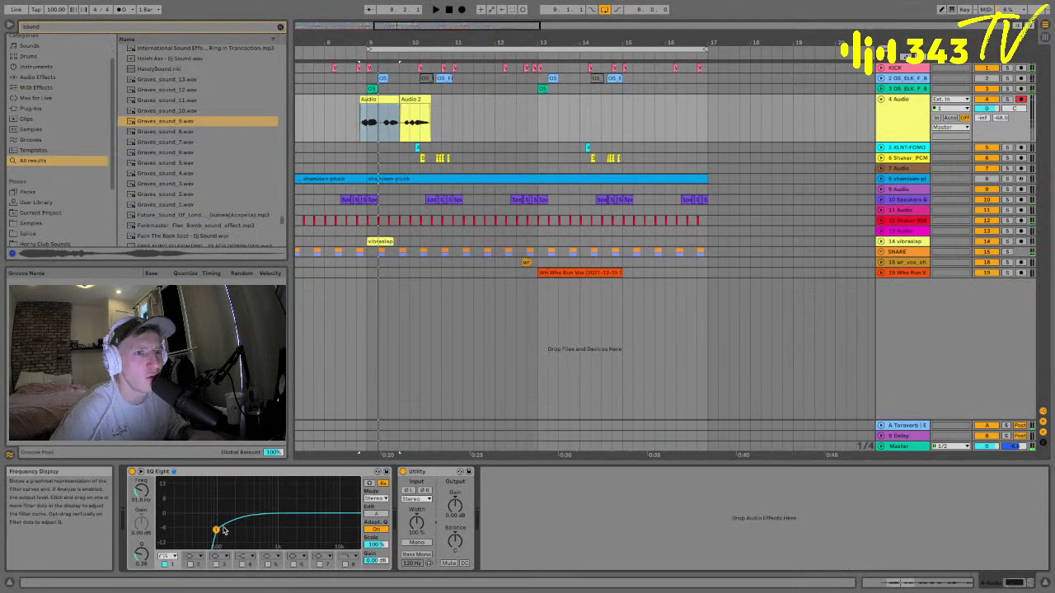
left_click_drag(215, 529, 217, 531)
left_click(85, 28)
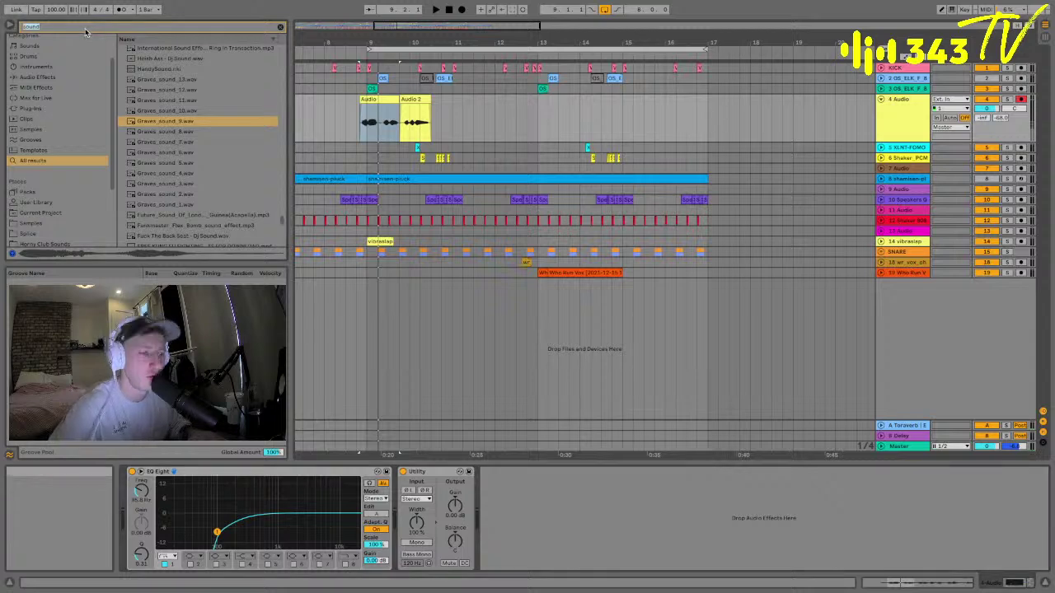
type("glue")
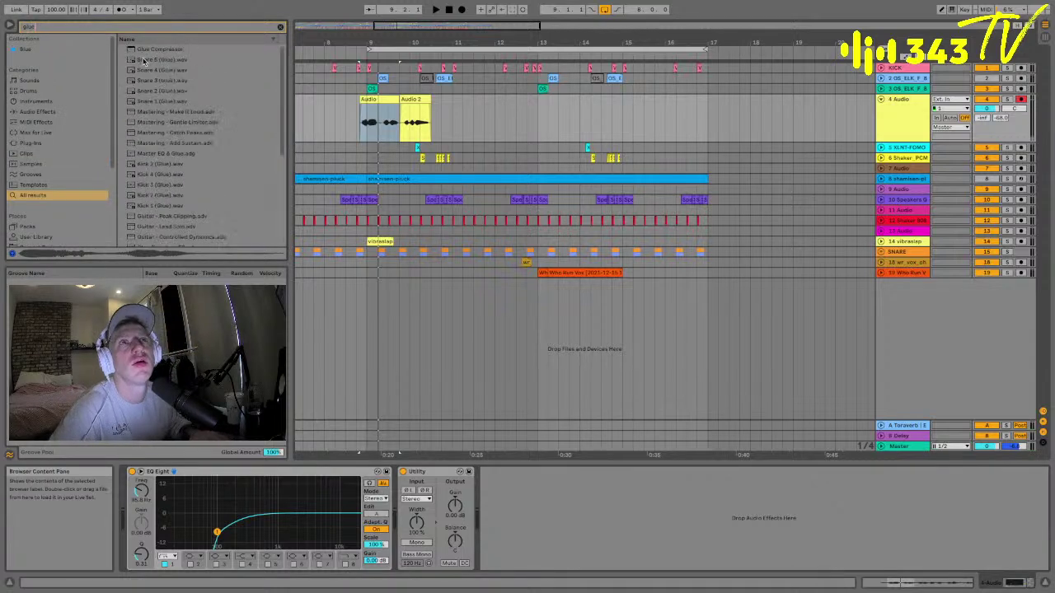
double_click(145, 49)
key("space")
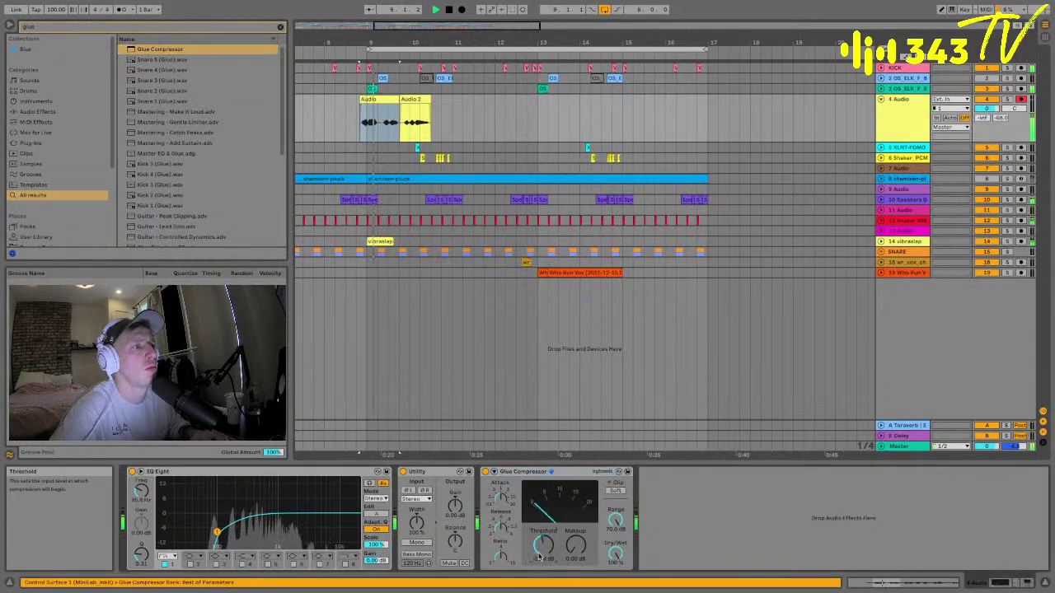
left_click_drag(545, 544, 577, 519)
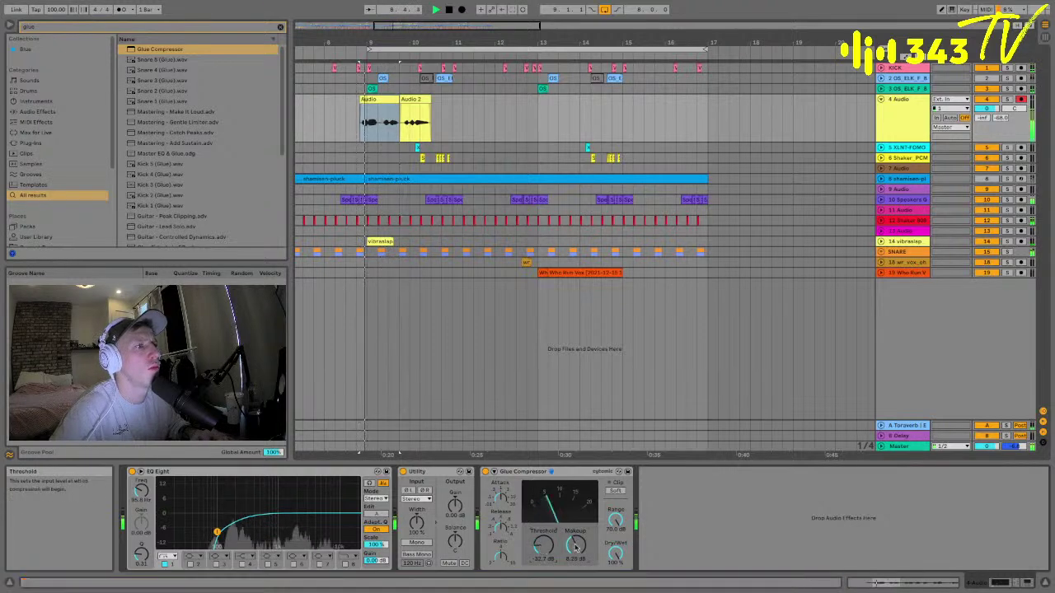
- Group the vocal's EQ Eight into an Audio Effect Rack, name its chain Dry and add a second parallel chain
left_click(216, 479)
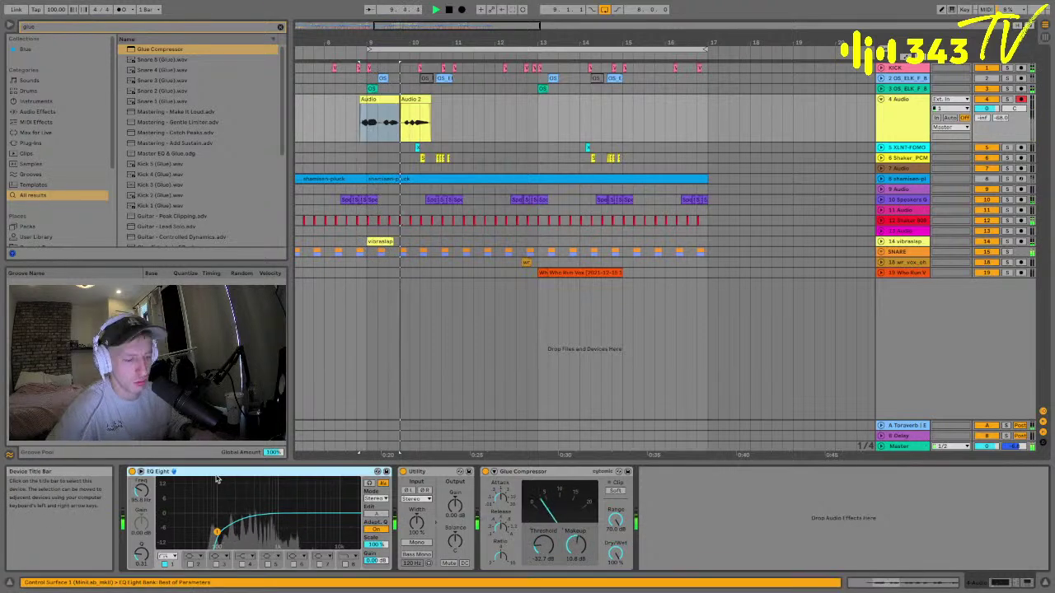
key("ctrl+g")
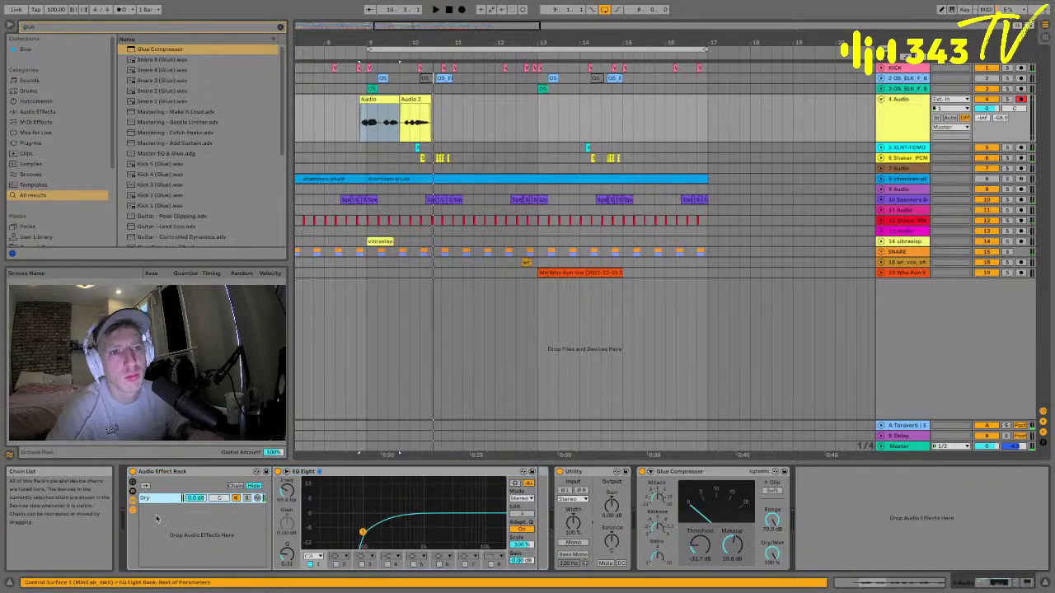
left_click(157, 517)
key("ctrl+t")
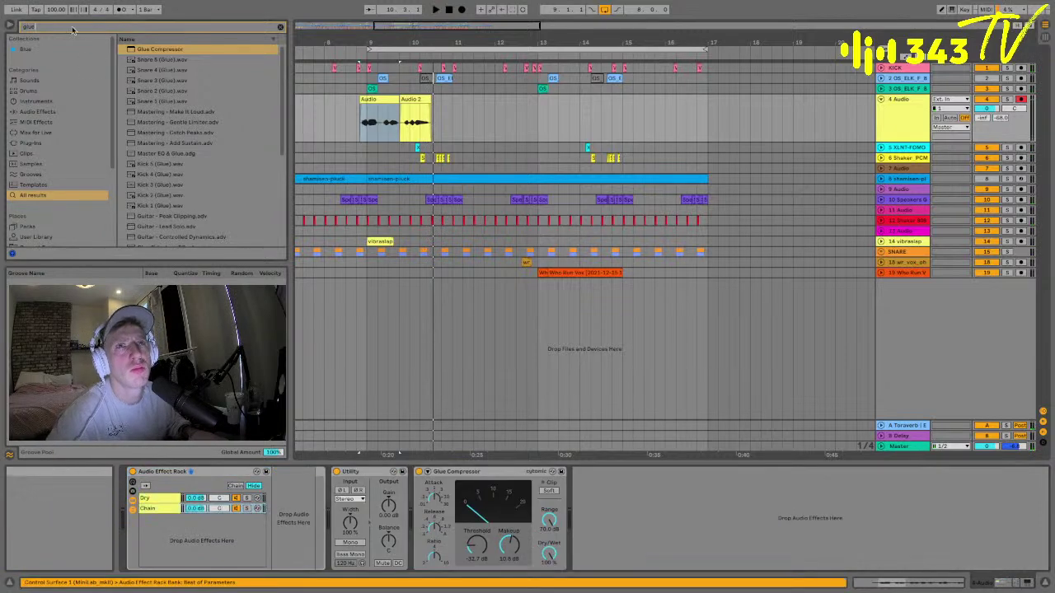
- Find the Toraverb reverb and load it onto the rack's second chain
type("tora")
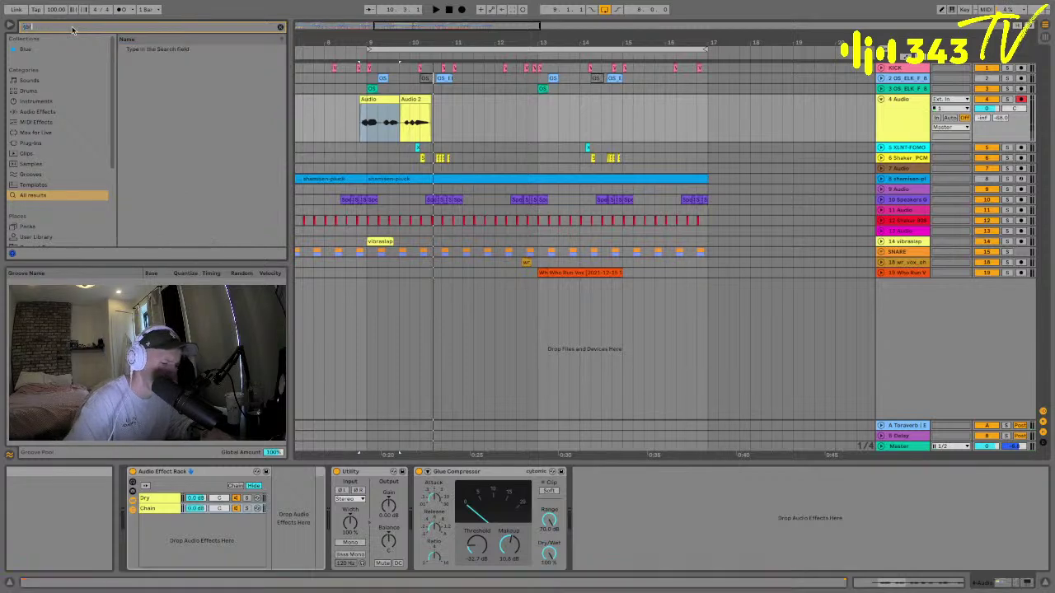
left_click(145, 59)
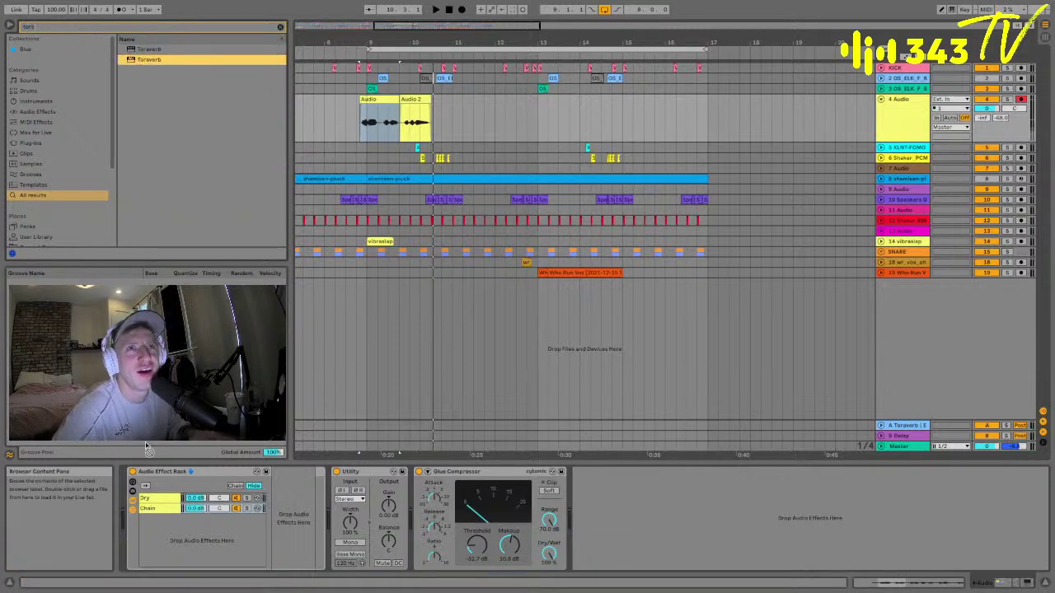
left_click_drag(155, 509, 155, 509)
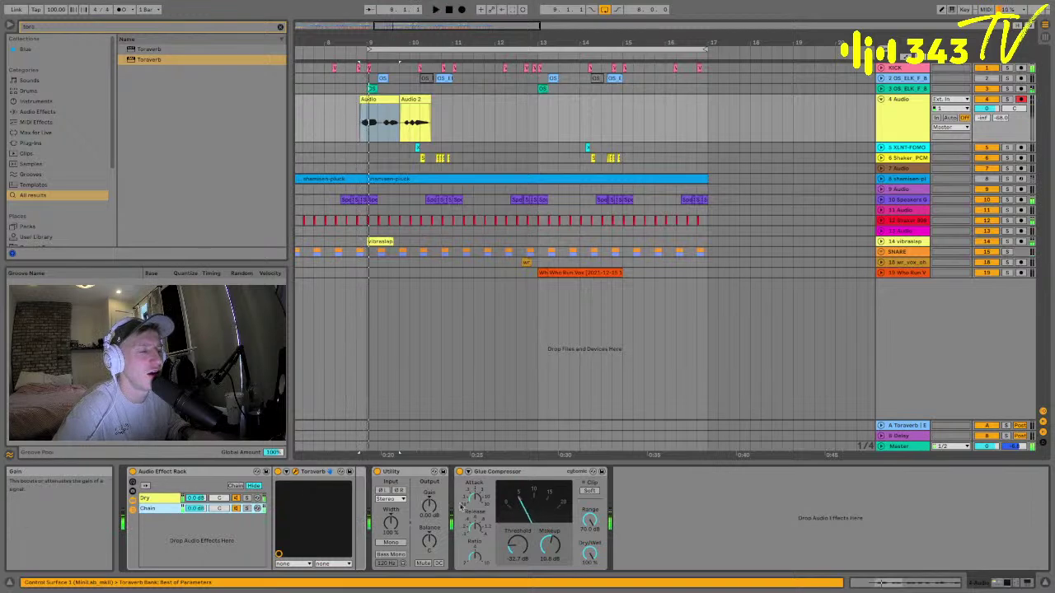
- Set the Dry chain's volume to -5.0 dB while playing the vocal, and select the reverb chain
left_click(173, 499)
key("space")
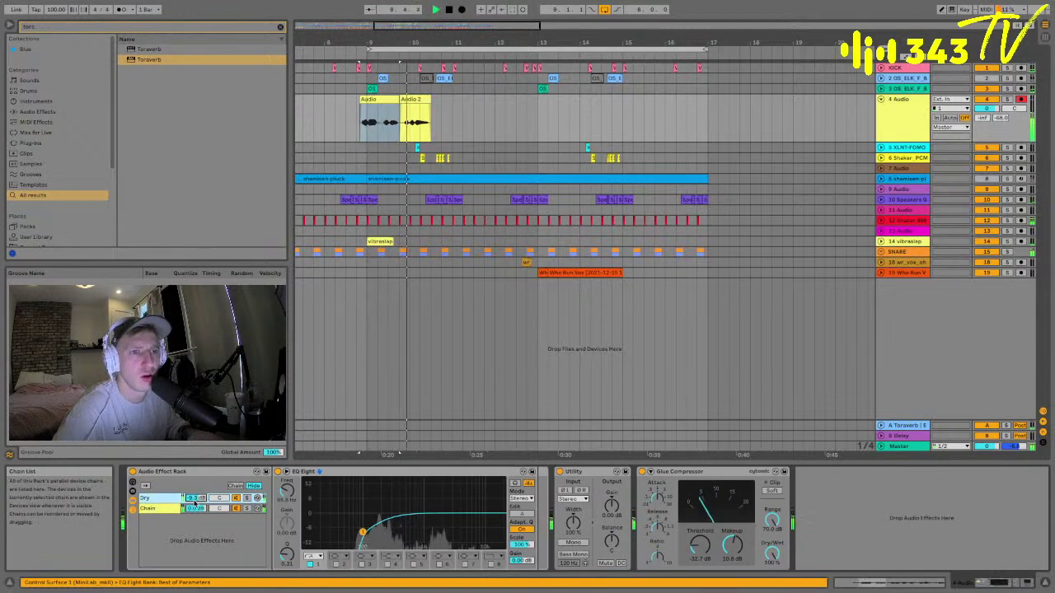
left_click(195, 498)
left_click(149, 508)
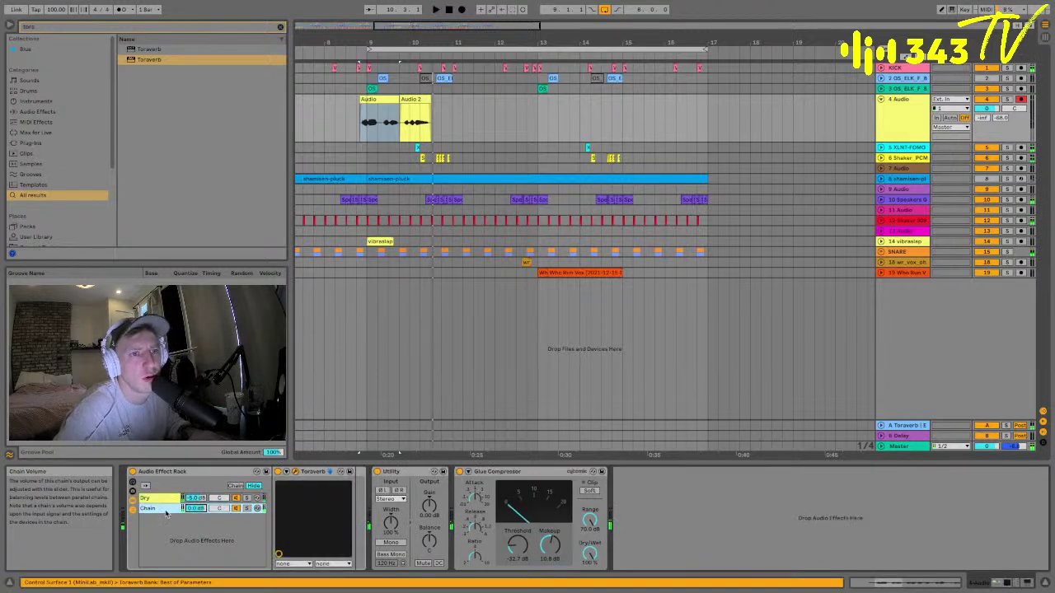
- Switch the vocal track's input monitoring to In
left_click_drag(335, 123, 347, 125)
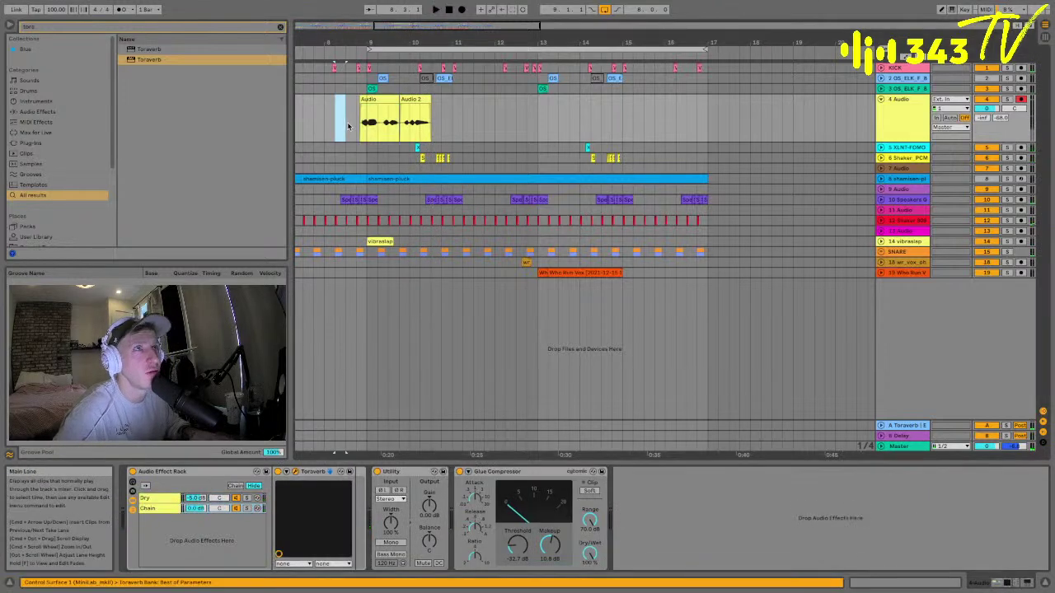
left_click(937, 117)
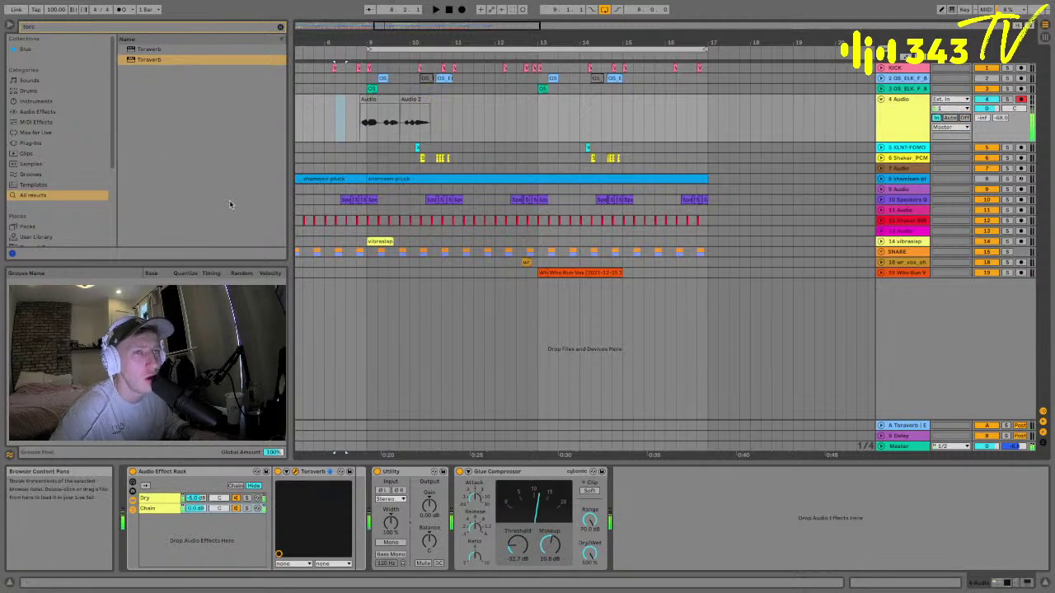
- Find Auto-Tune Pro among the Antares Audio Units and place it first in the vocal track's device chain
type("auto")
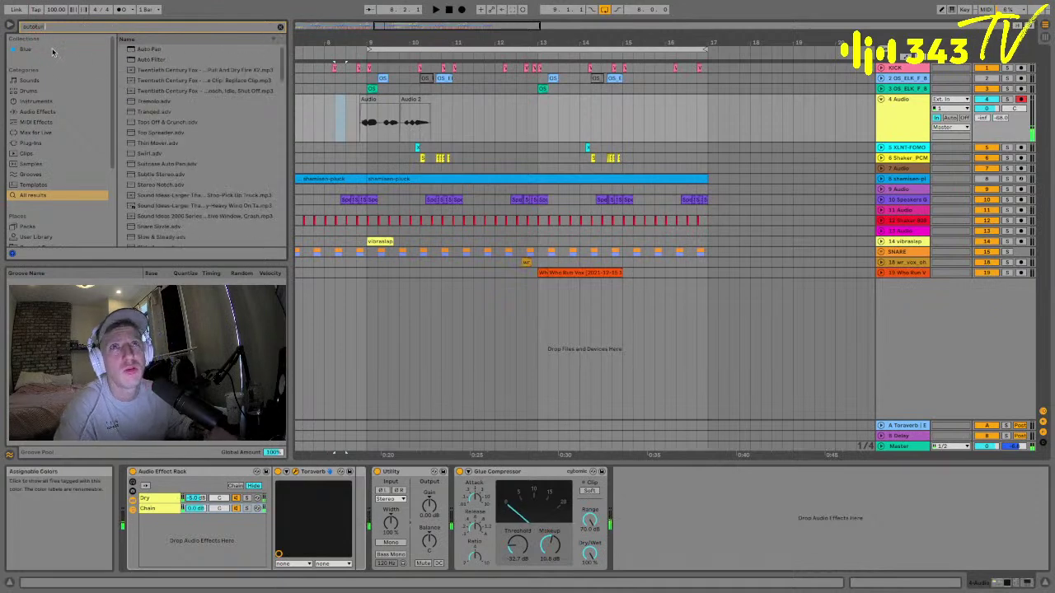
type(" tun")
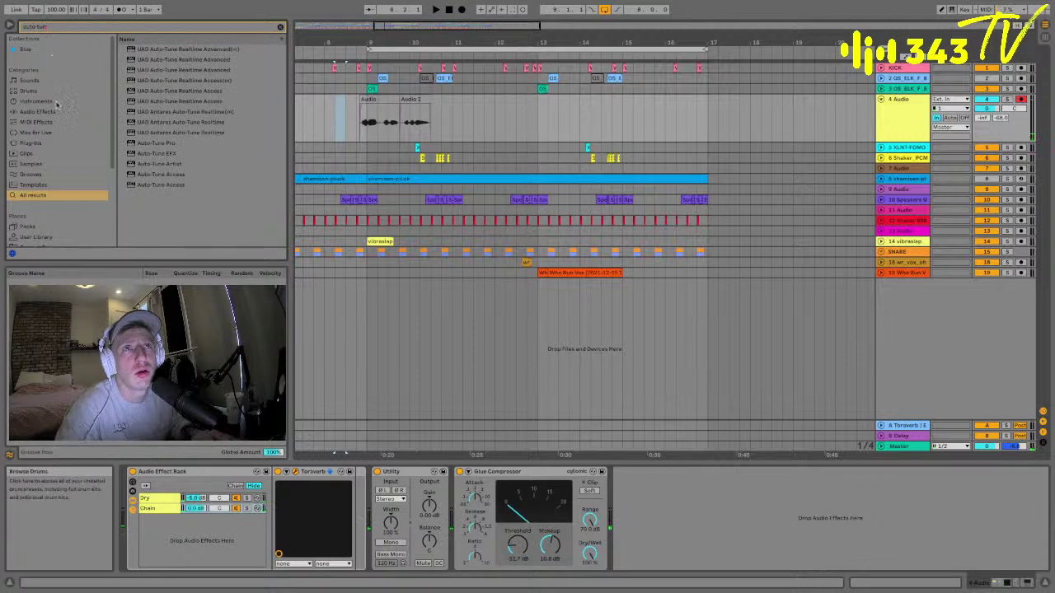
left_click(31, 143)
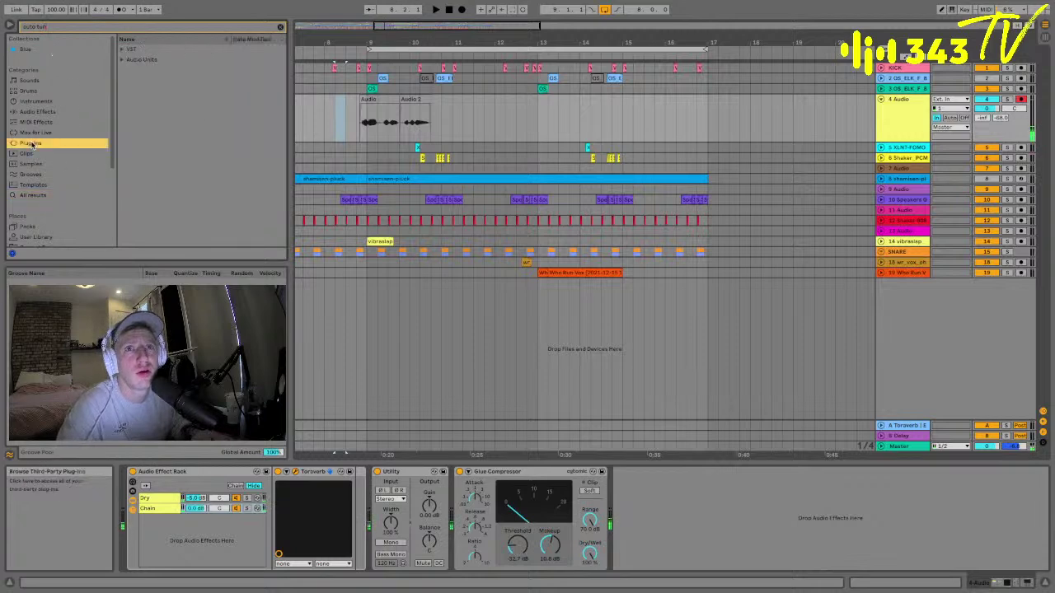
left_click(122, 59)
left_click(128, 70)
left_click(139, 113)
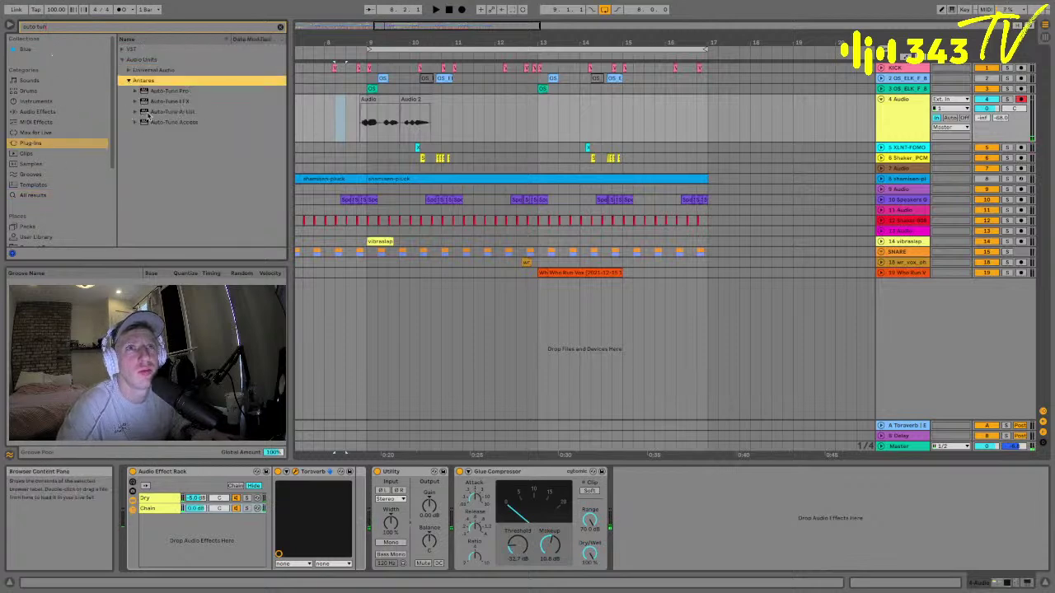
left_click(161, 91)
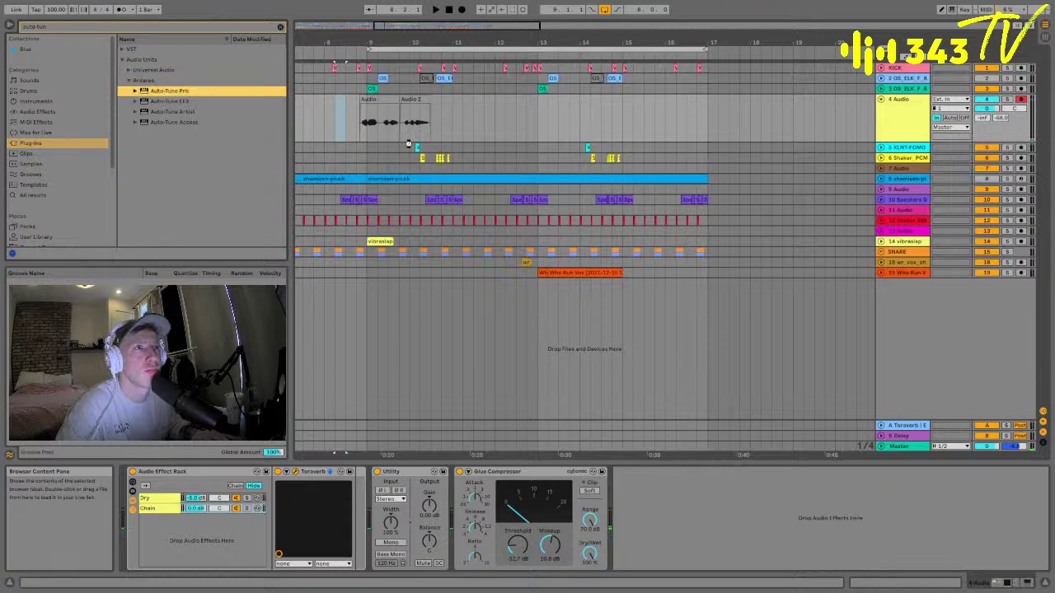
left_click(377, 101)
left_click_drag(659, 480, 129, 494)
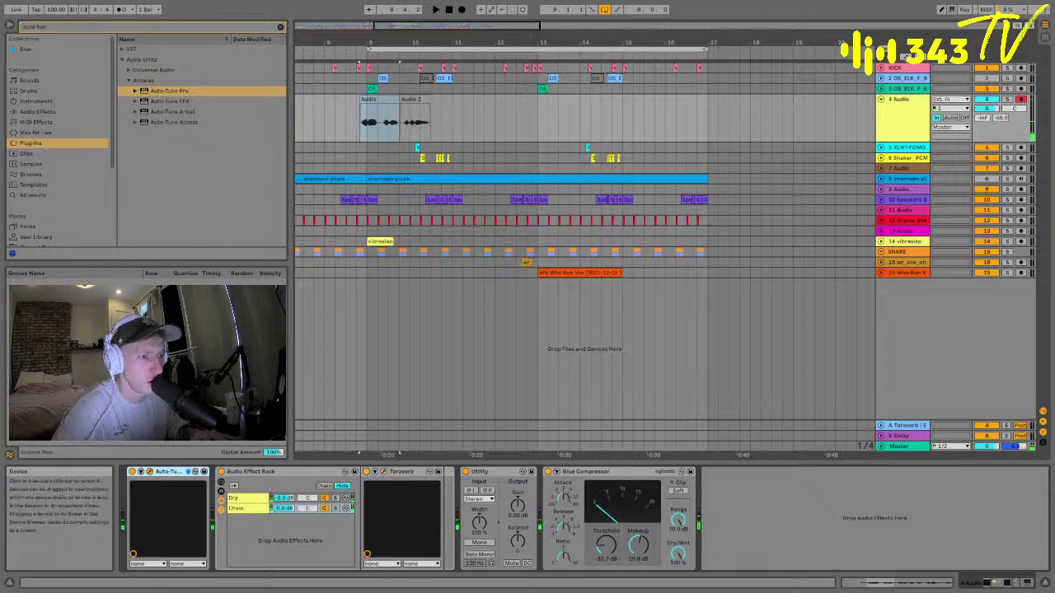
- Configure Auto-Tune Pro on the vocal track with Retune Speed 0, the Alto/Tenor input type and the Minor scale
left_click(194, 472)
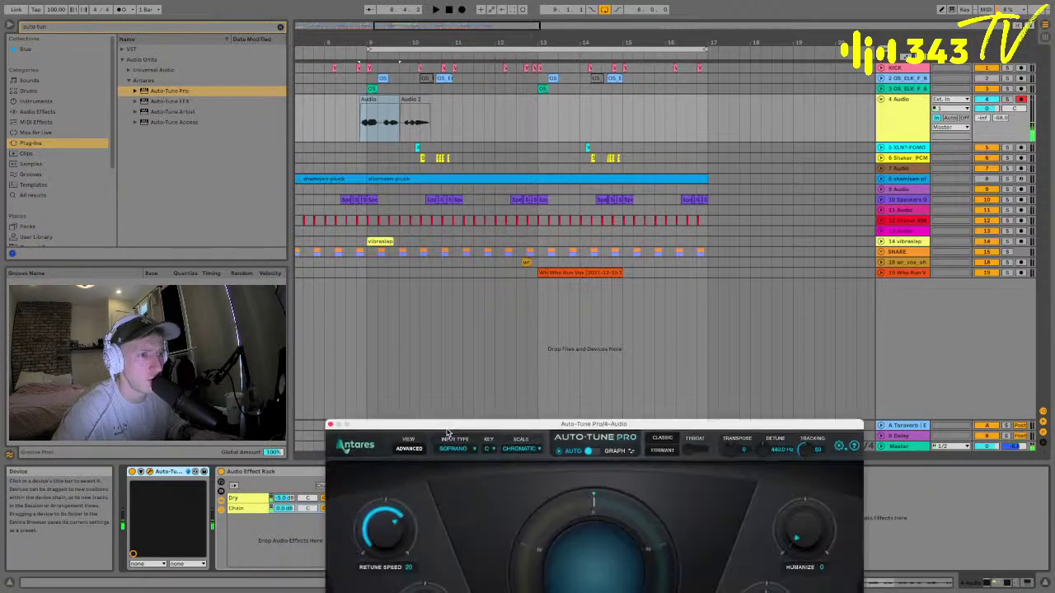
left_click_drag(439, 429, 439, 59)
left_click_drag(376, 155, 376, 215)
left_click(445, 74)
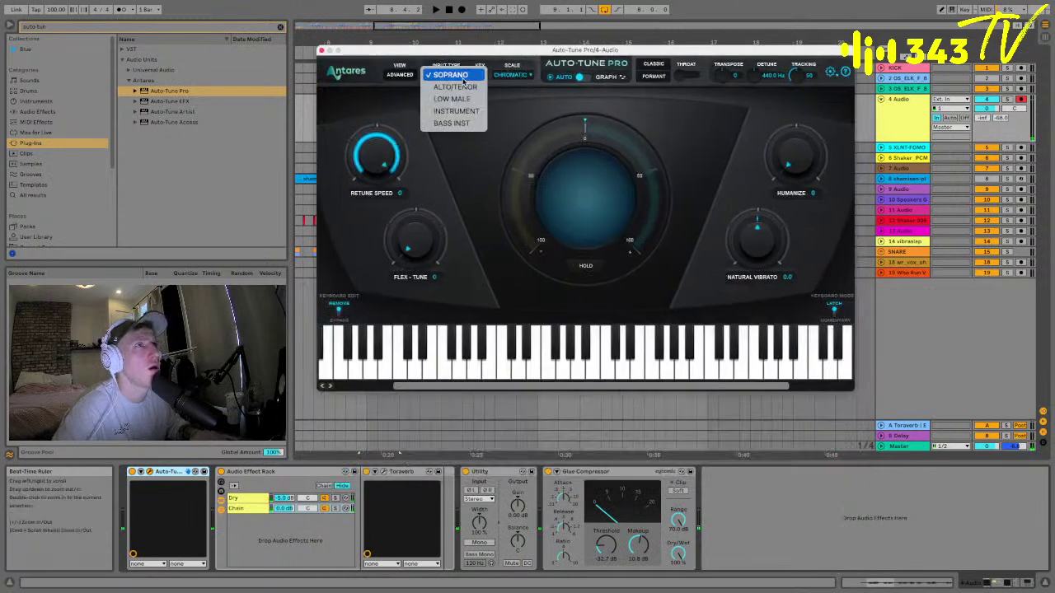
left_click(493, 86)
left_click(506, 75)
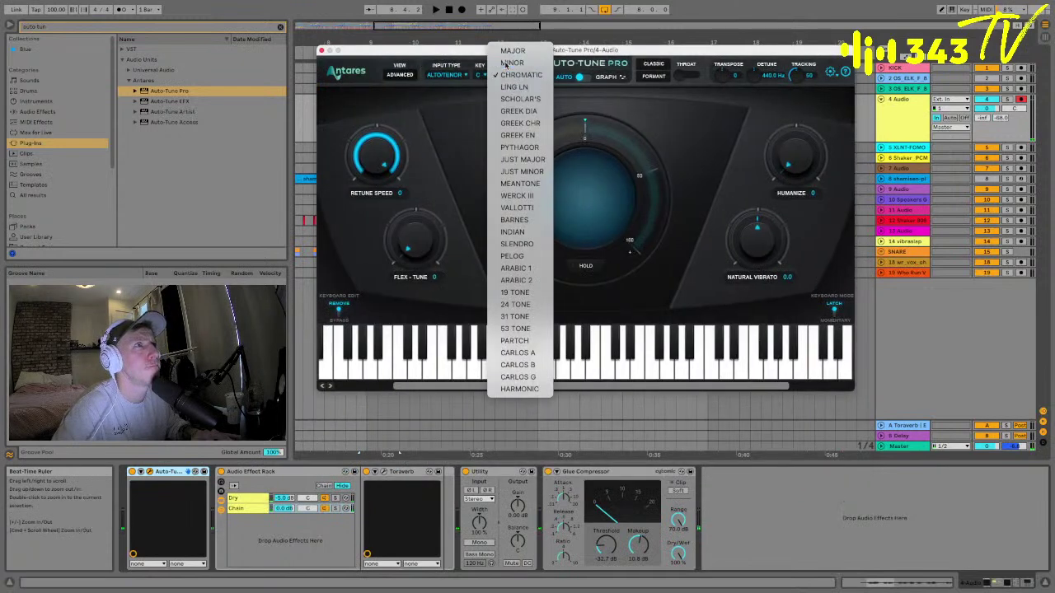
left_click(512, 60)
left_click(323, 50)
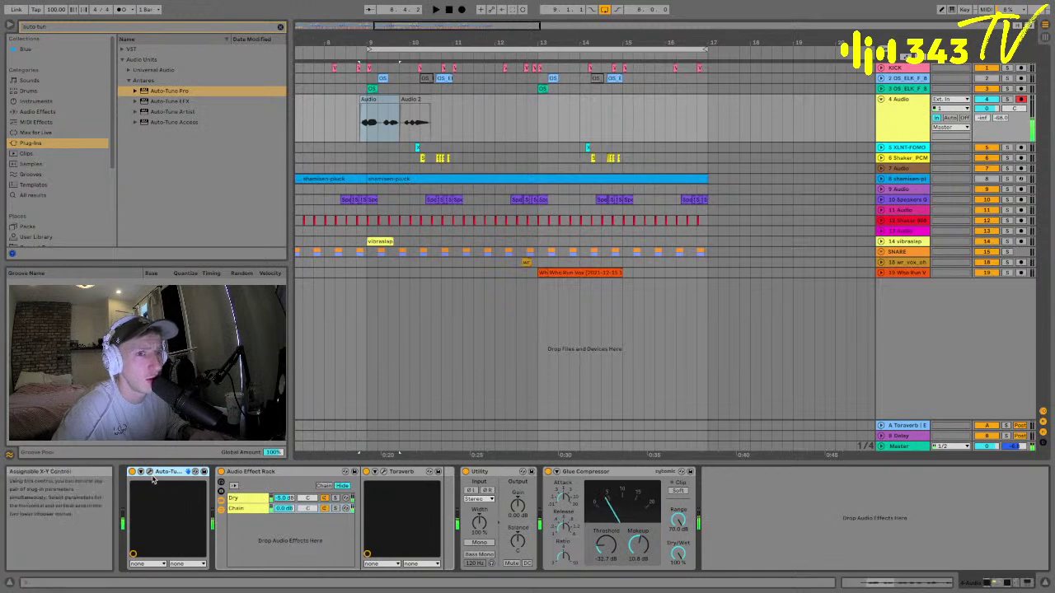
- Play the beat from bar 8 and, on the Delay return, lower the feedback to about 11% and link the two delay channels
key("space")
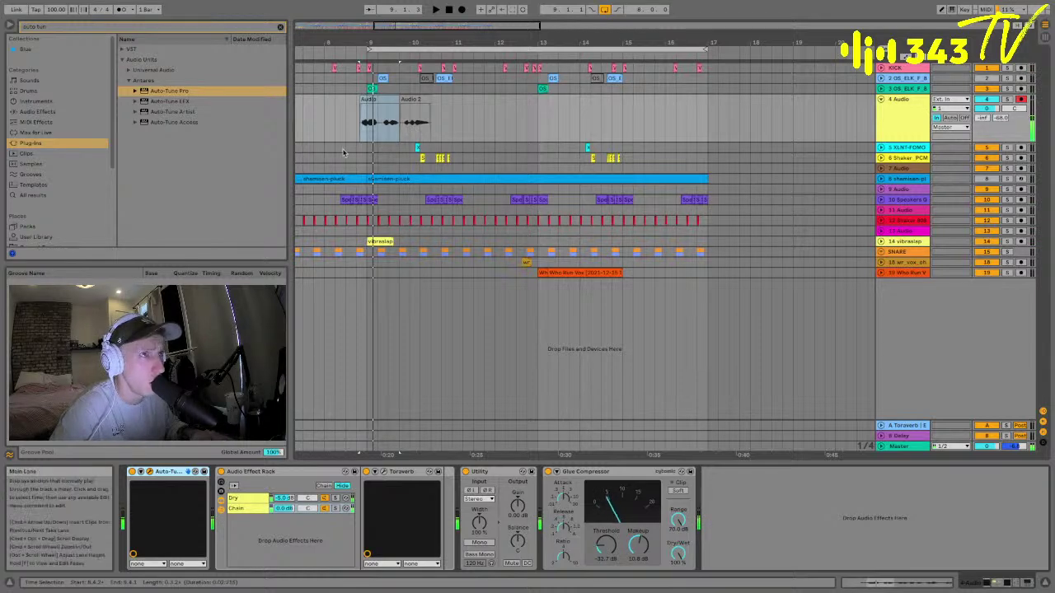
left_click(325, 128)
key("space")
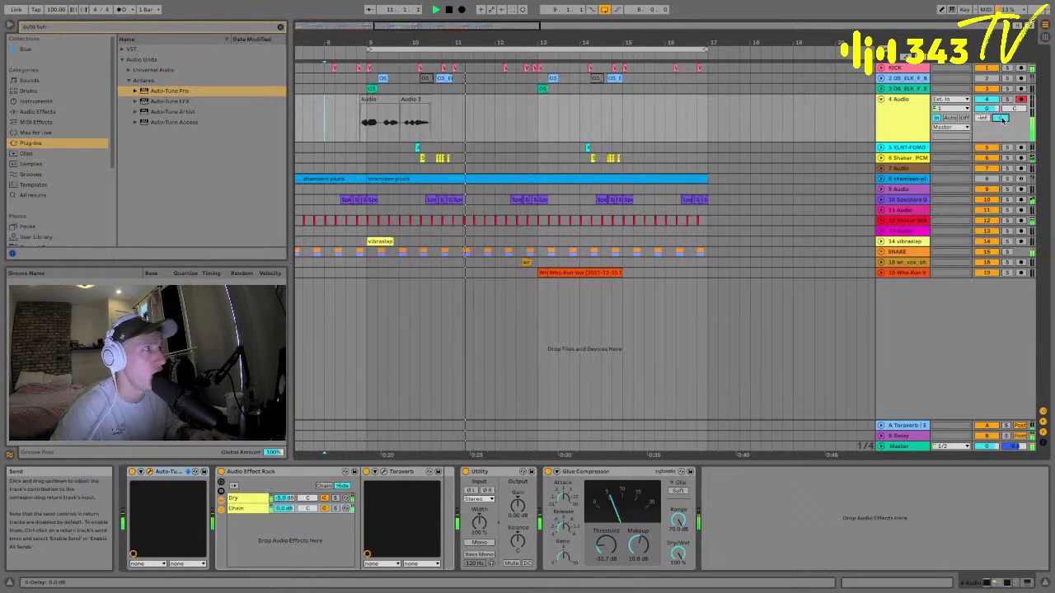
left_click(748, 440)
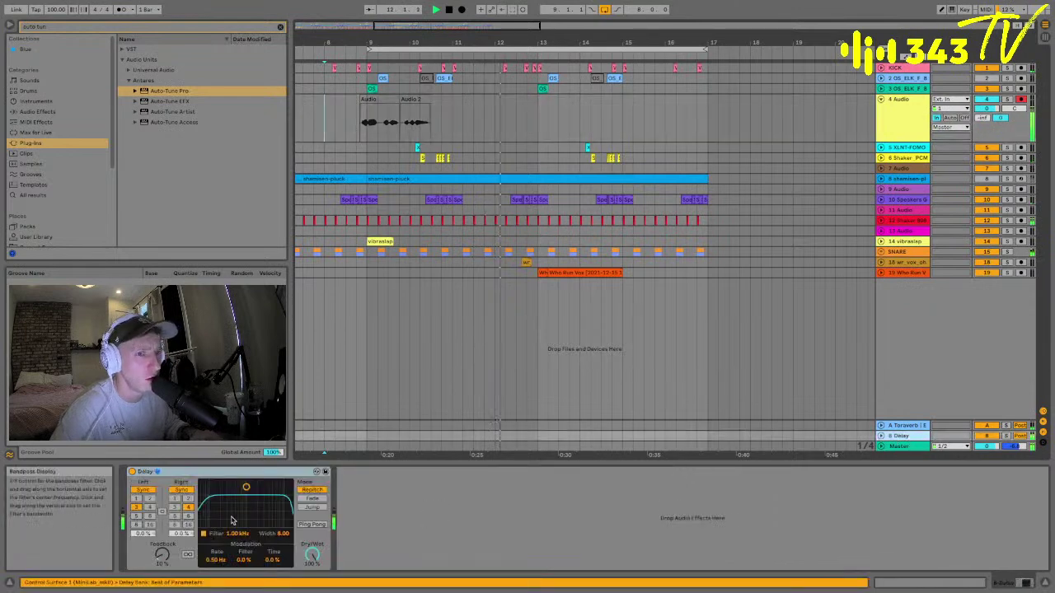
left_click_drag(162, 553, 162, 549)
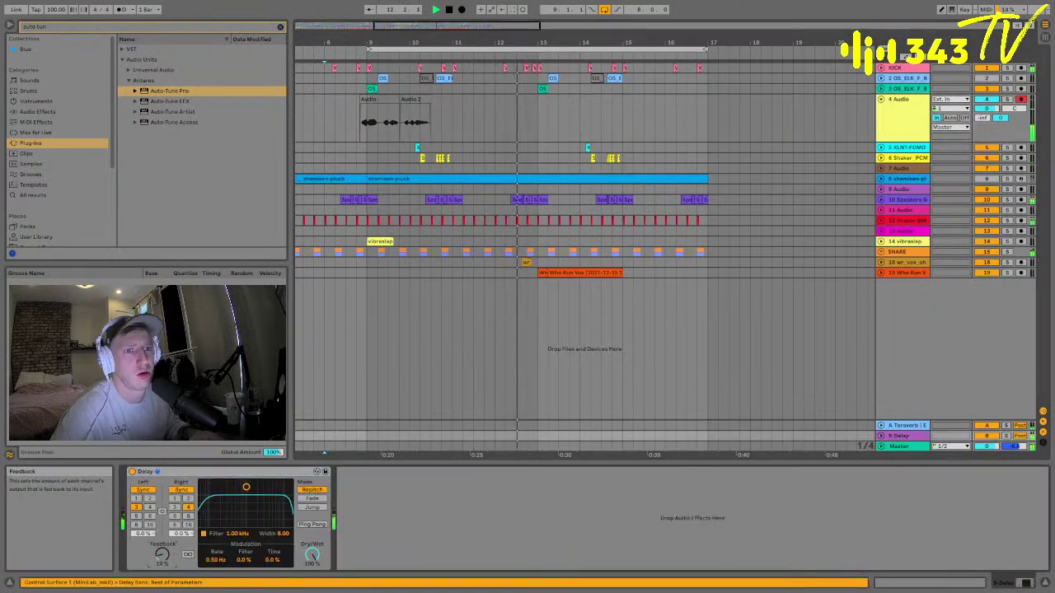
left_click(162, 511)
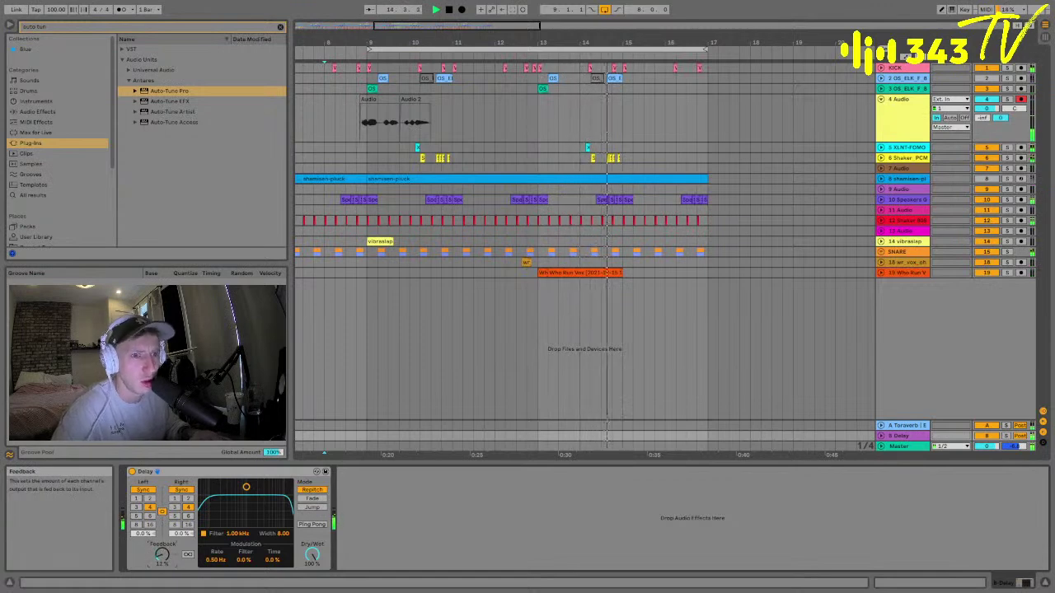
- Audition the vocal track and set the rack's reverb chain volume to -10.0 dB
left_click(365, 128)
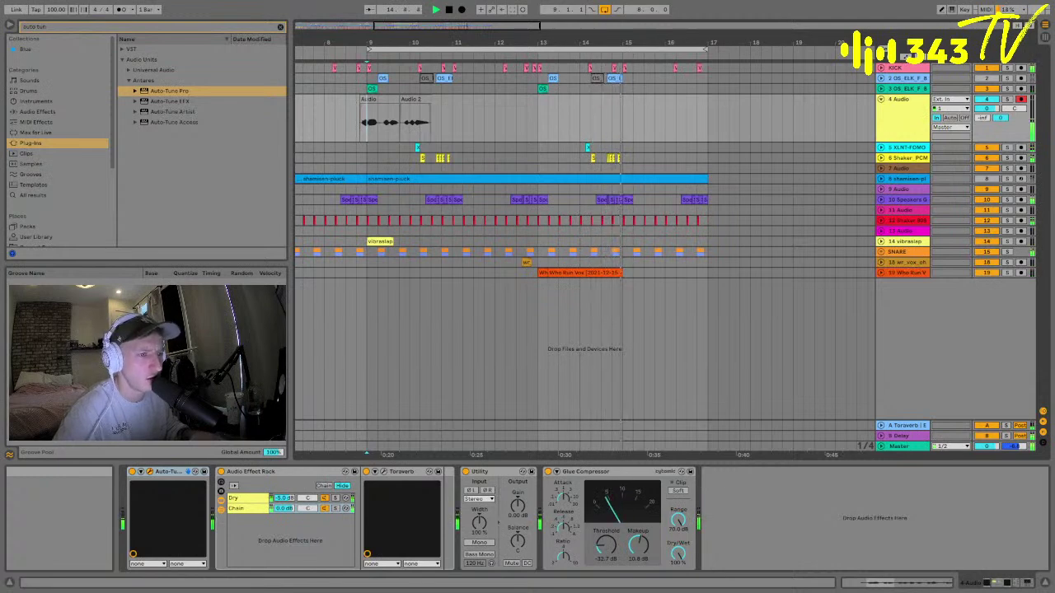
left_click(334, 120)
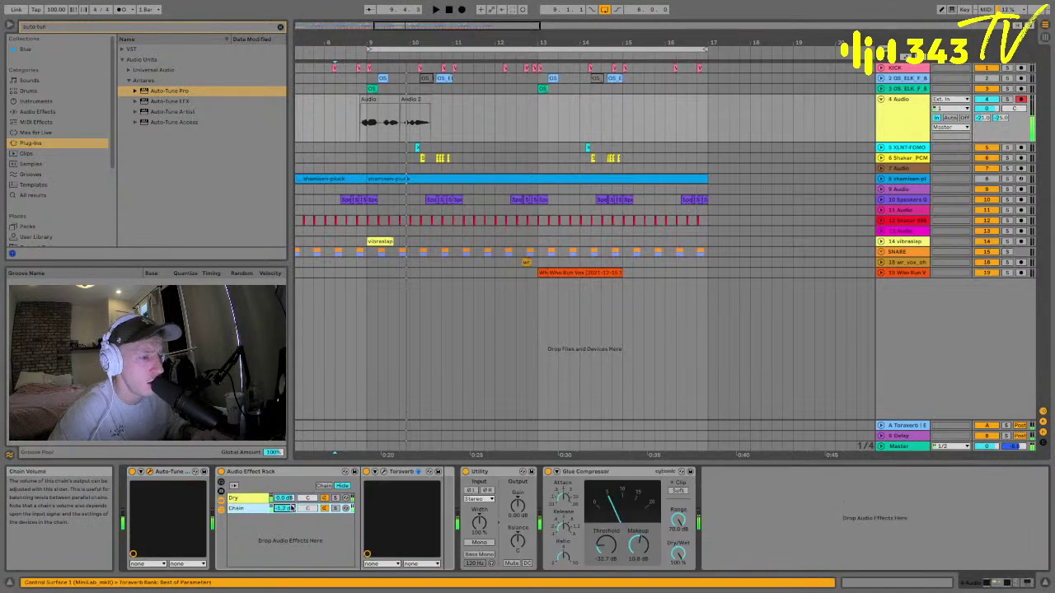
key("Return")
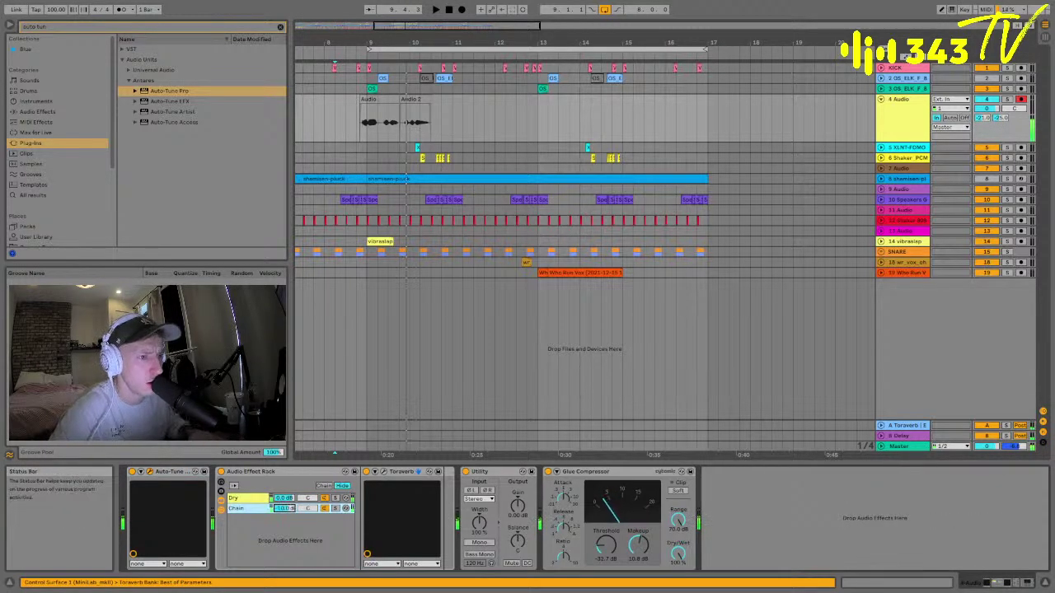
- Play the beat from bar 1 and record vocal takes on the 4 Audio track from bar 7 to bar 17
key("Home")
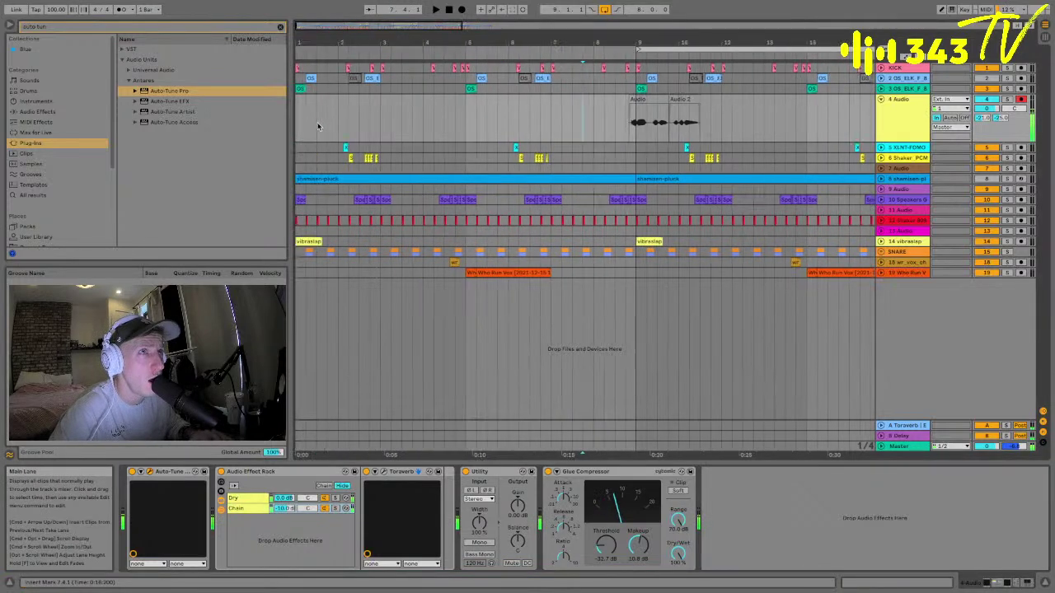
key("space")
left_click(897, 97)
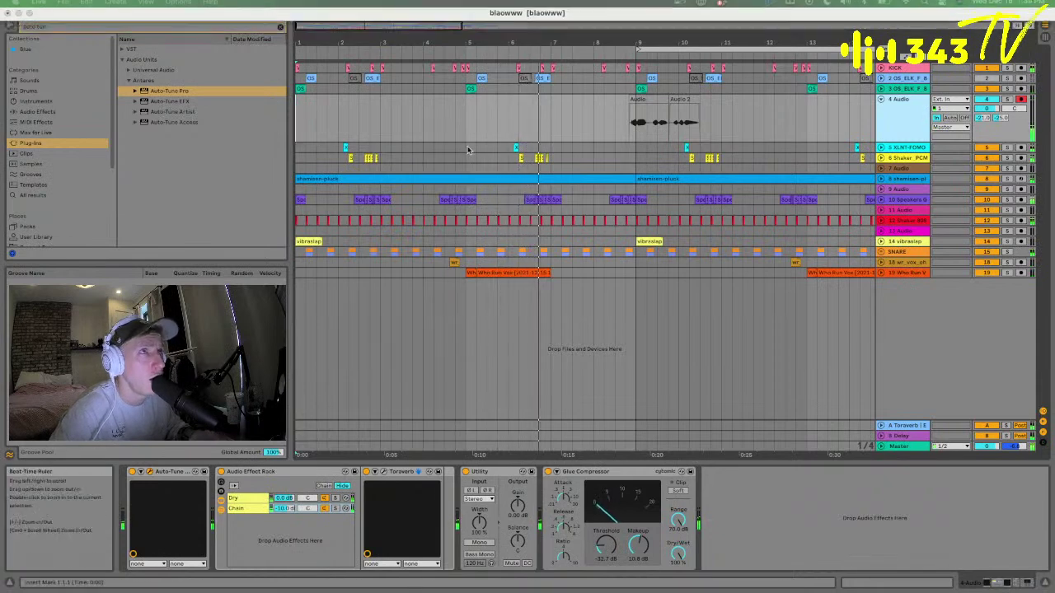
key("F9")
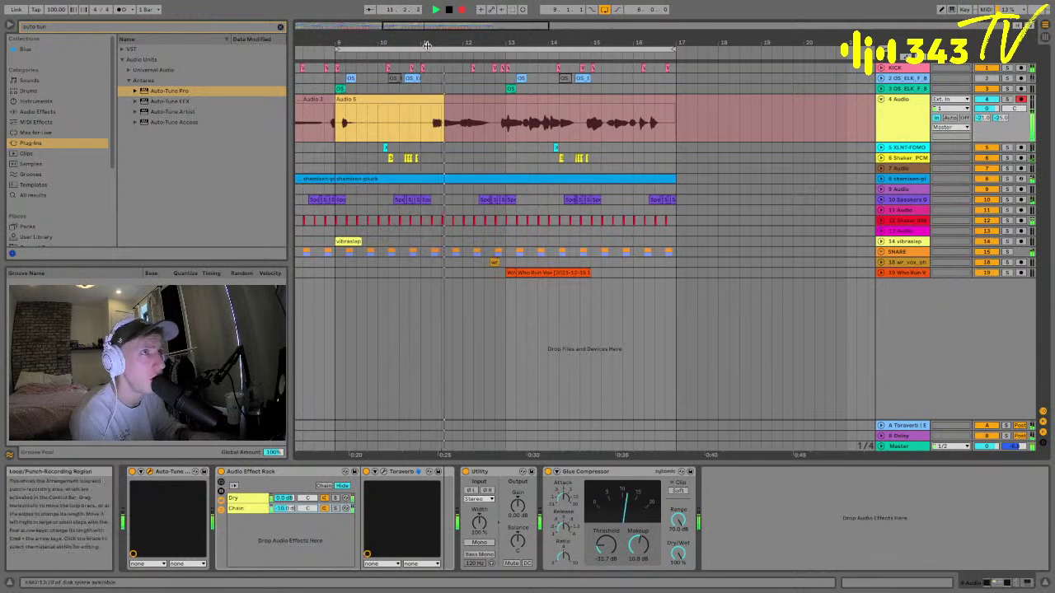
key("minus")
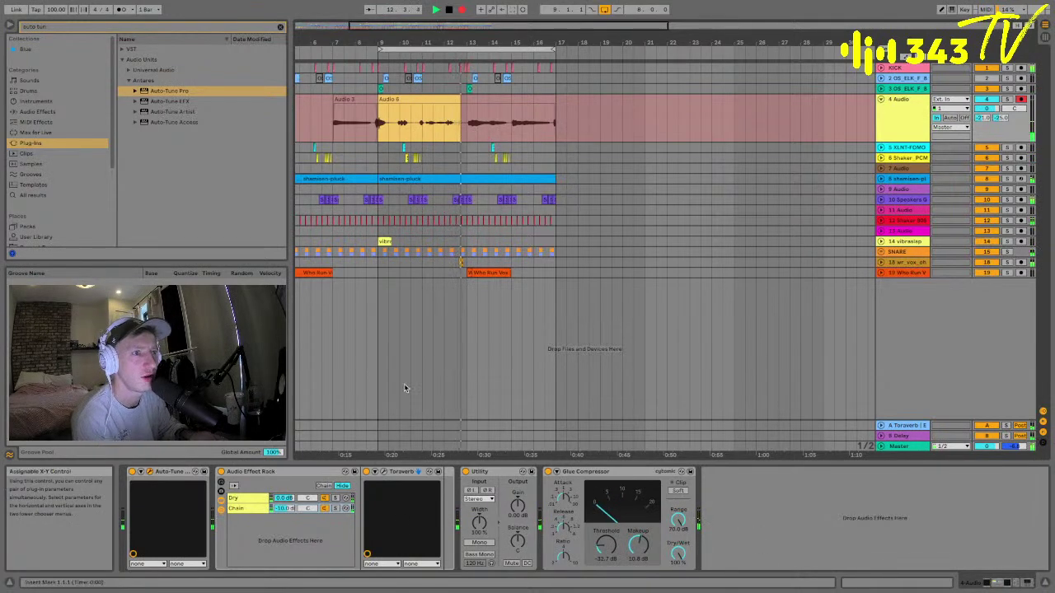
key("space")
- Move all the recorded vocal clips past the end of the beat so they start at bar 22
left_click_drag(332, 115, 709, 139)
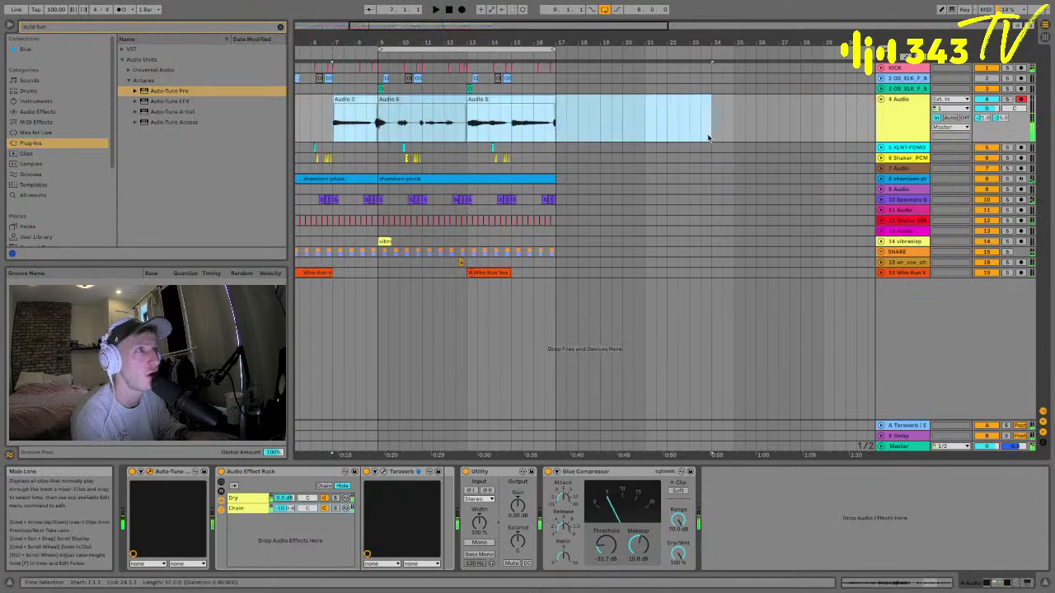
left_click(355, 101)
left_click(401, 99, "shift")
left_click_drag(401, 99, 733, 104)
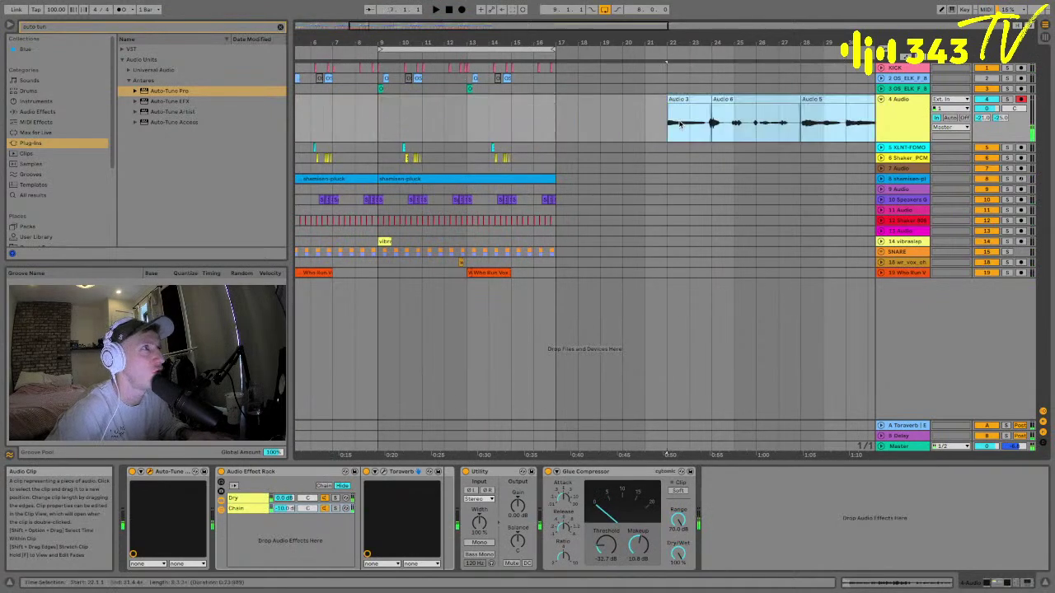
- Play the beat from bar 1 and record a short vocal take at the start of the 4 Audio track
scroll(305, 127, "left", 5)
left_click(303, 127)
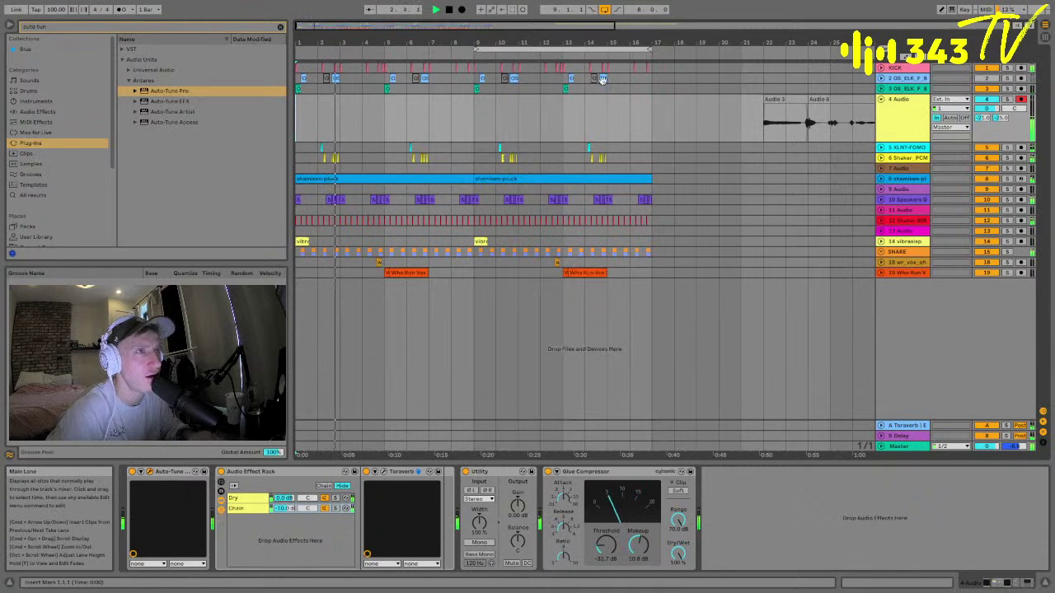
key("space")
key("F9")
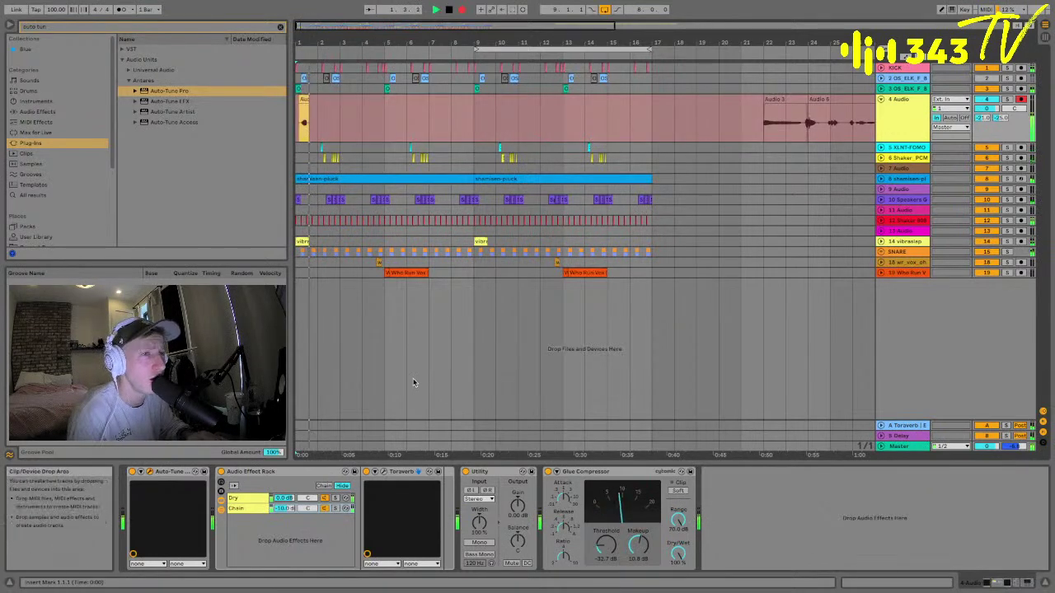
key("space")
- Find Overdrive among the audio effects and add it to the vocal rack as a third chain
left_click(54, 29)
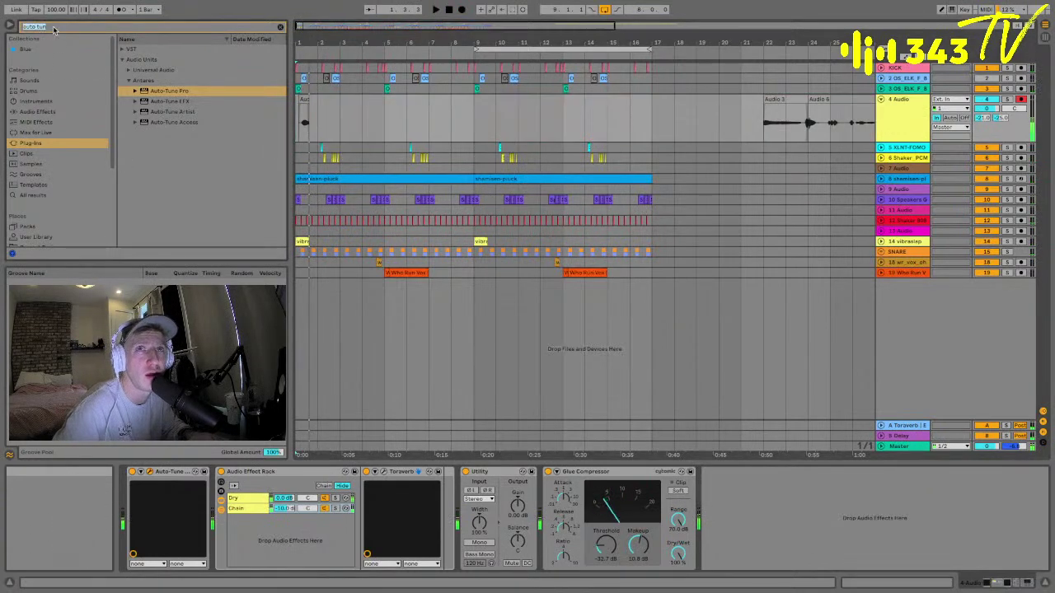
type("over")
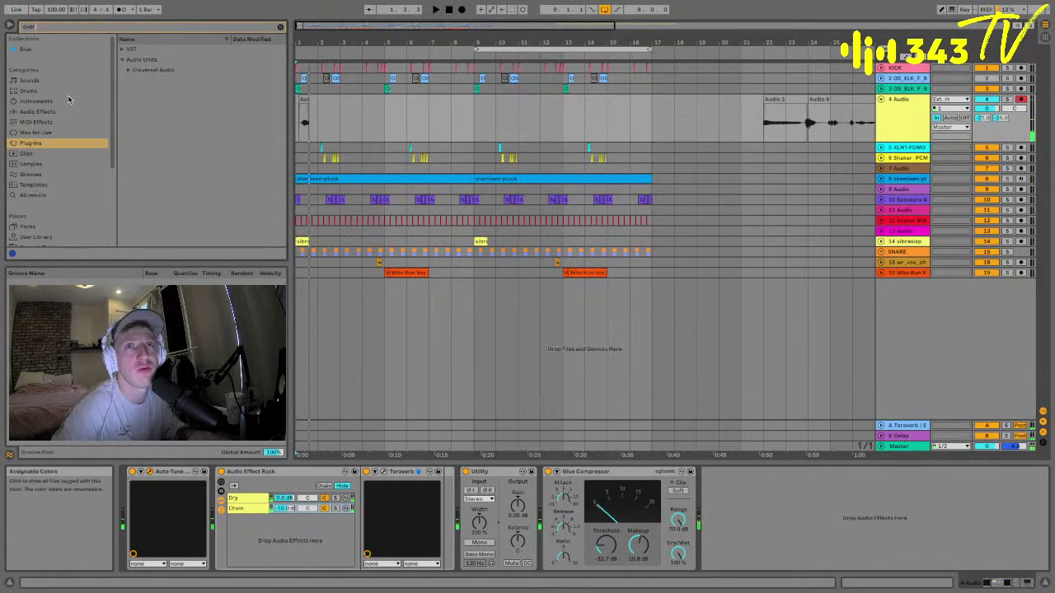
left_click(44, 112)
left_click(157, 71)
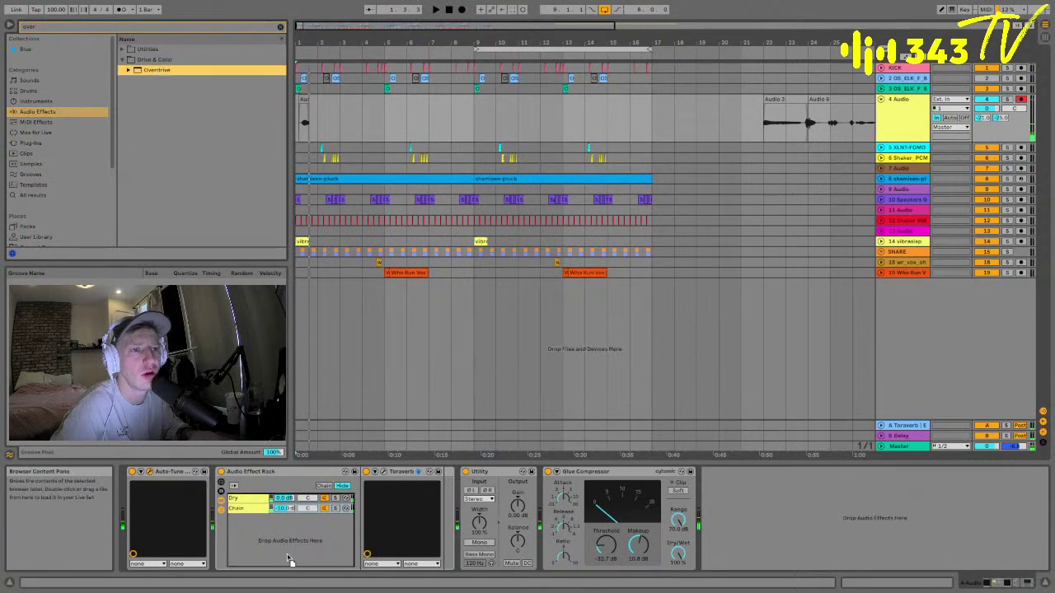
key("Return")
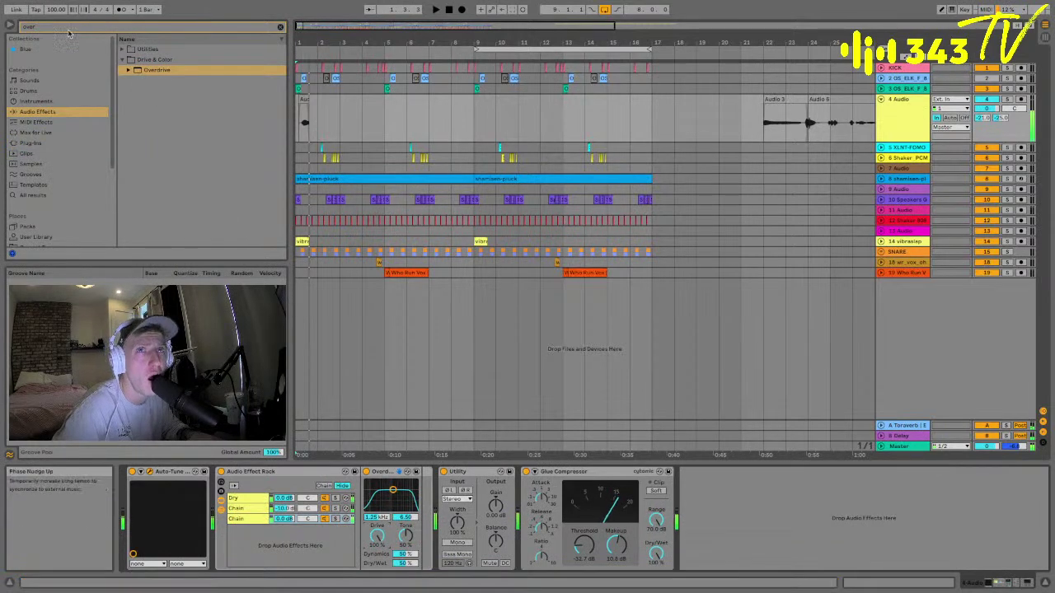
- Clear the browser search and look through the audio effect categories, checking the Drive & Color devices down to Erosion
key("BackSpace")
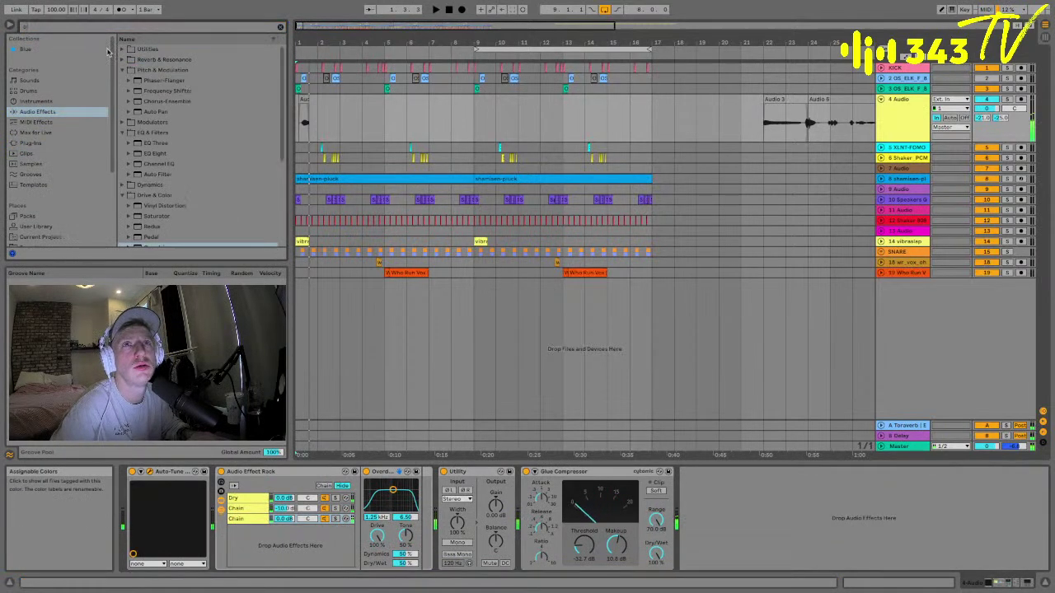
left_click(122, 71)
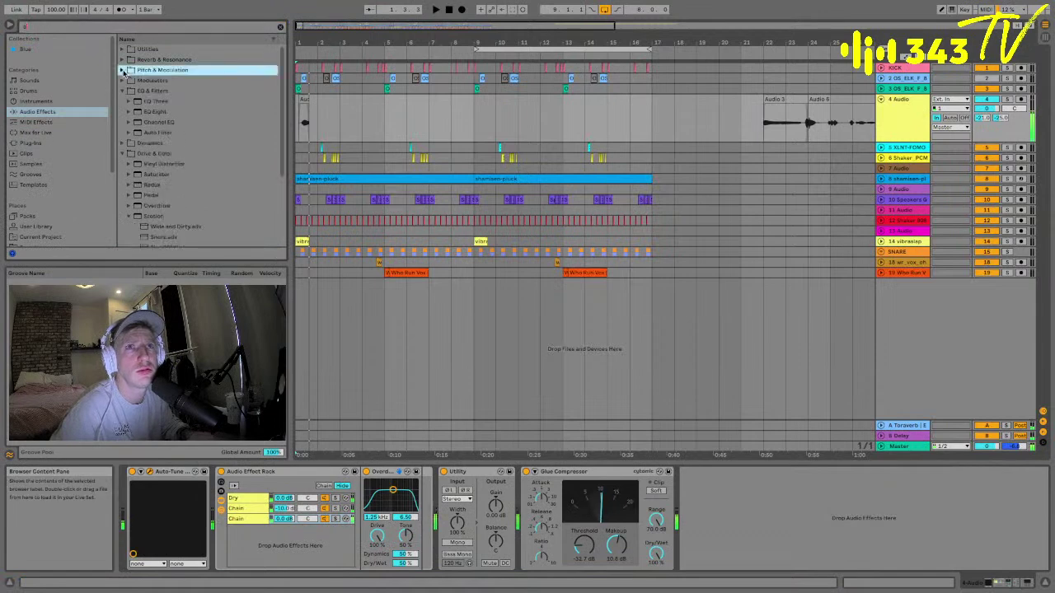
left_click(123, 91)
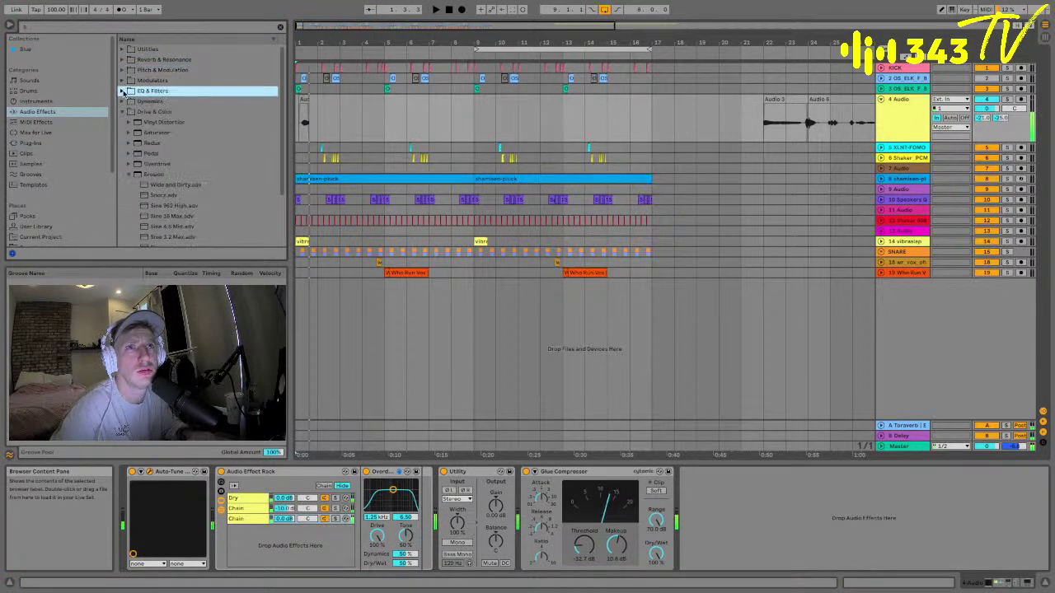
left_click(122, 111)
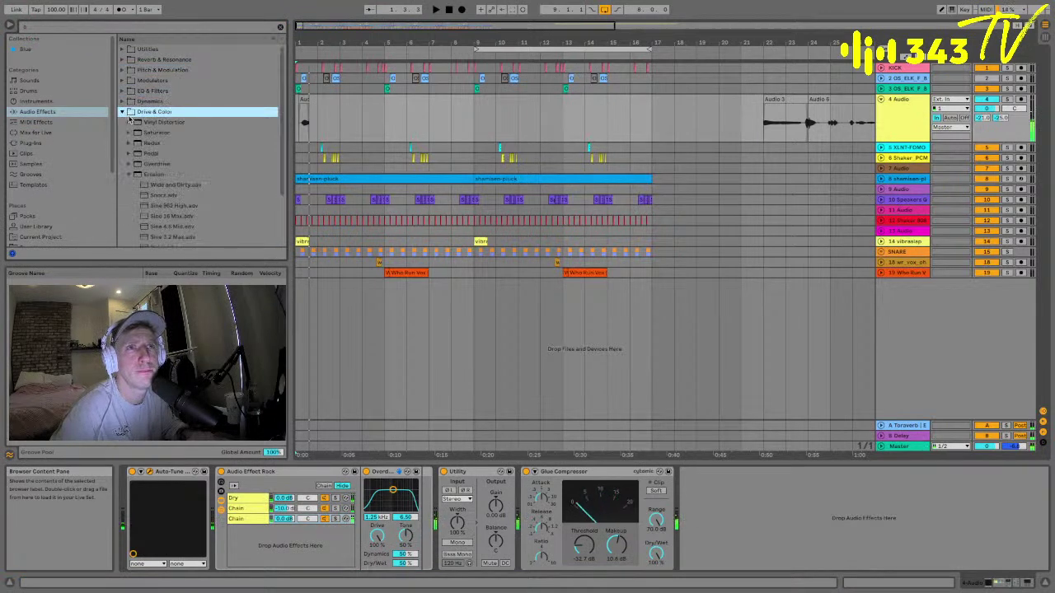
left_click(135, 174)
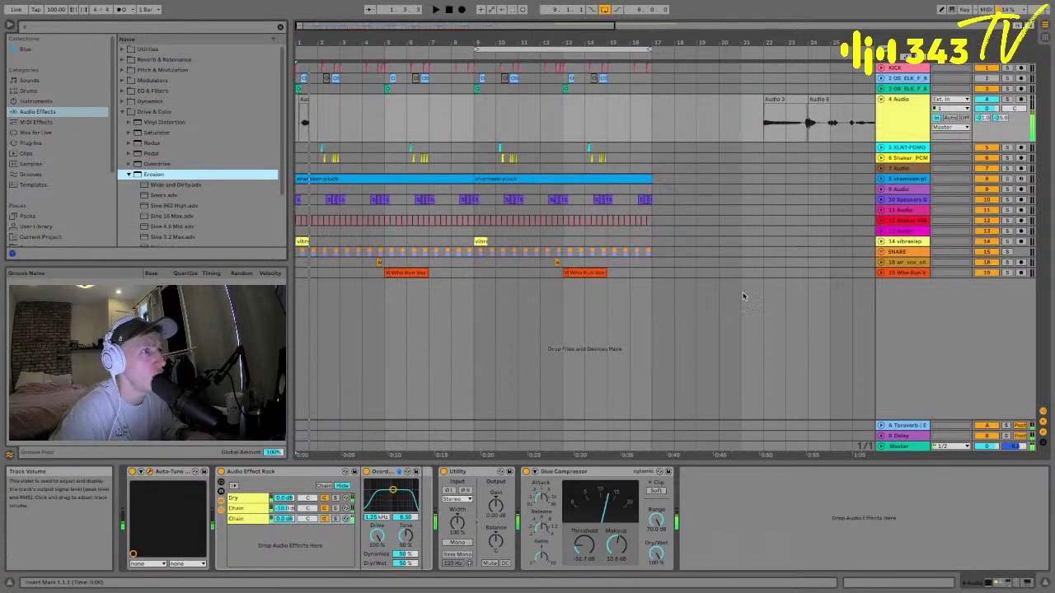
- Lower the Overdrive chain's volume to about -18.4 dB and add an Auto Filter to that chain
left_click(283, 518)
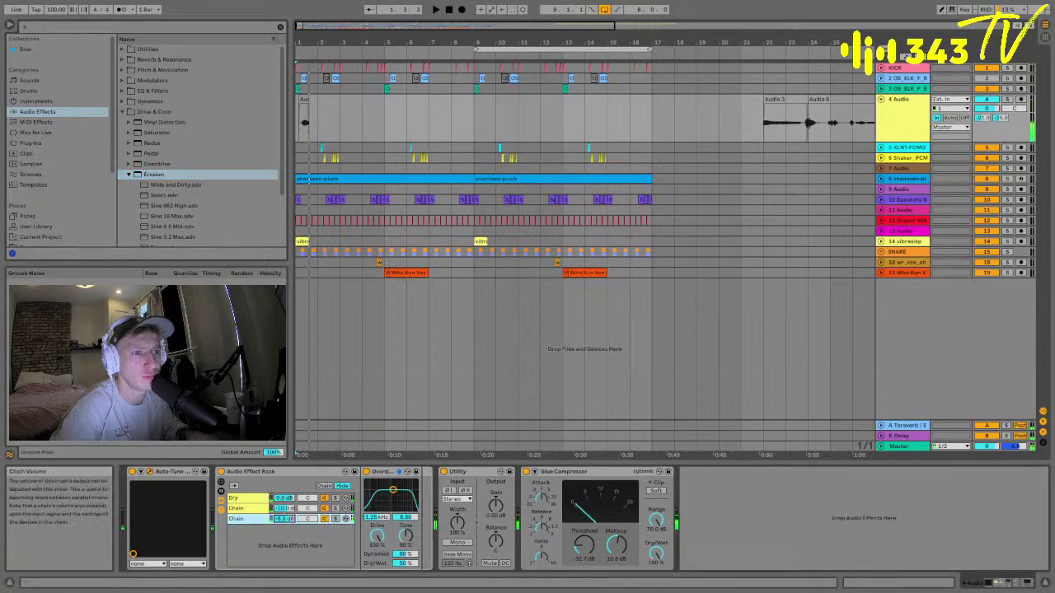
left_click(54, 27)
type("auto")
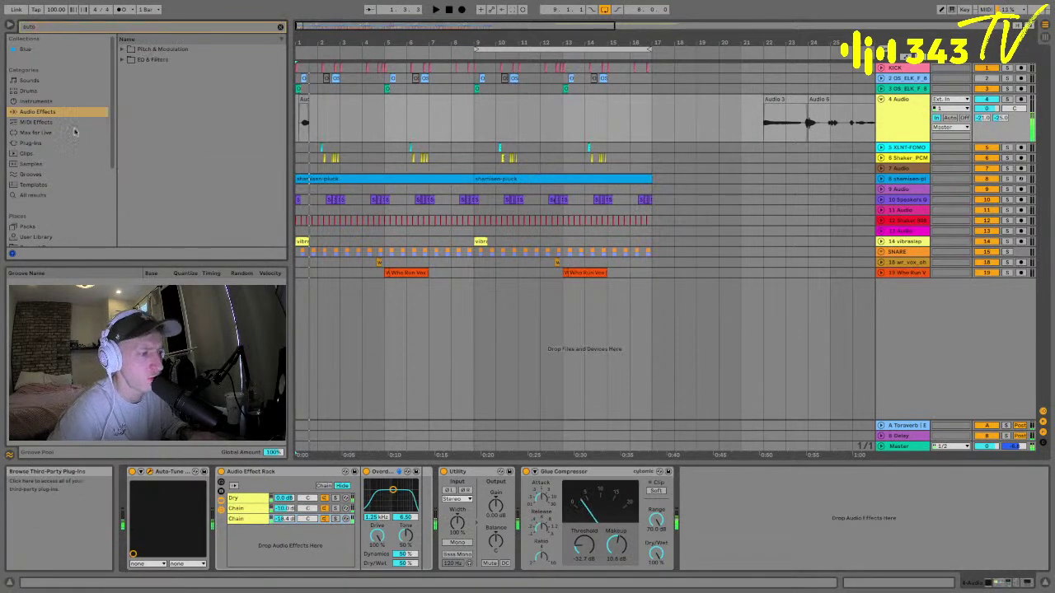
left_click(128, 59)
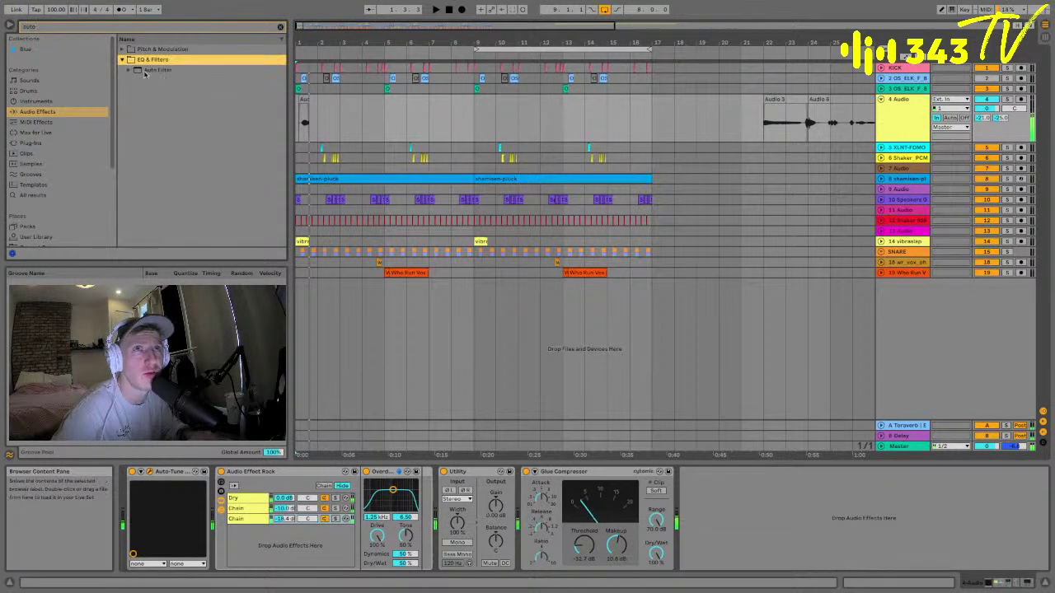
left_click(156, 69)
left_click_drag(420, 532, 419, 531)
- Place Overdrive after the Auto Filter and set the low-pass cutoff to about 3.20 kHz with about 19% resonance
left_click_drag(554, 527, 520, 528)
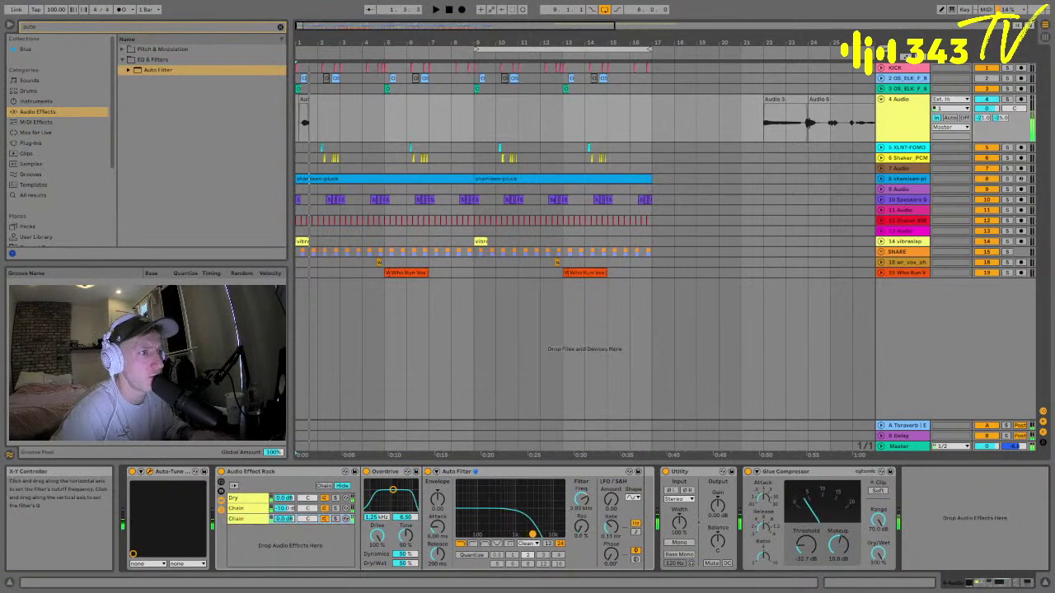
left_click_drag(387, 472, 602, 506)
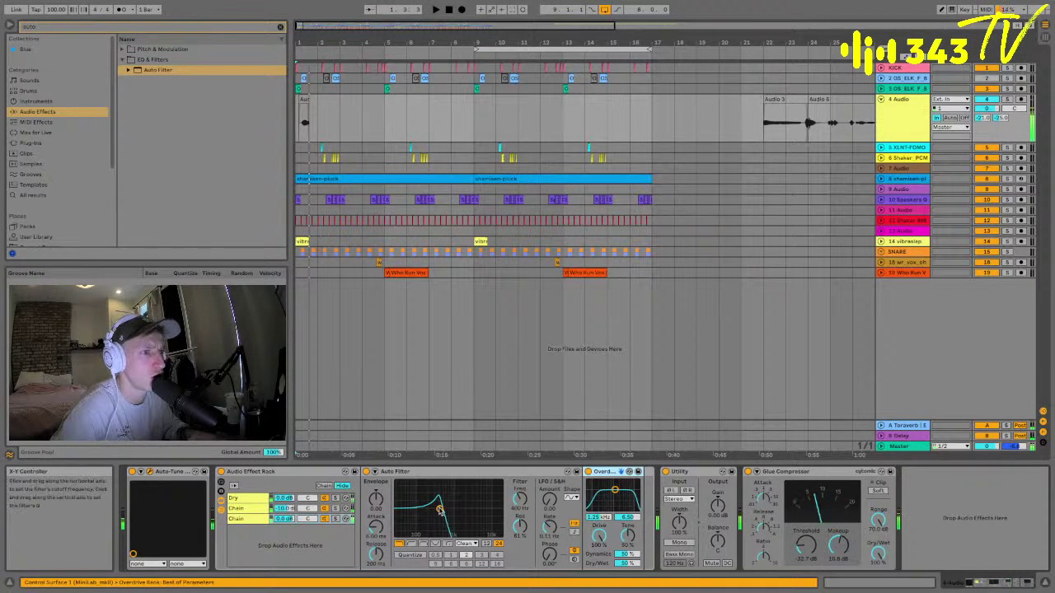
left_click_drag(458, 520, 455, 520)
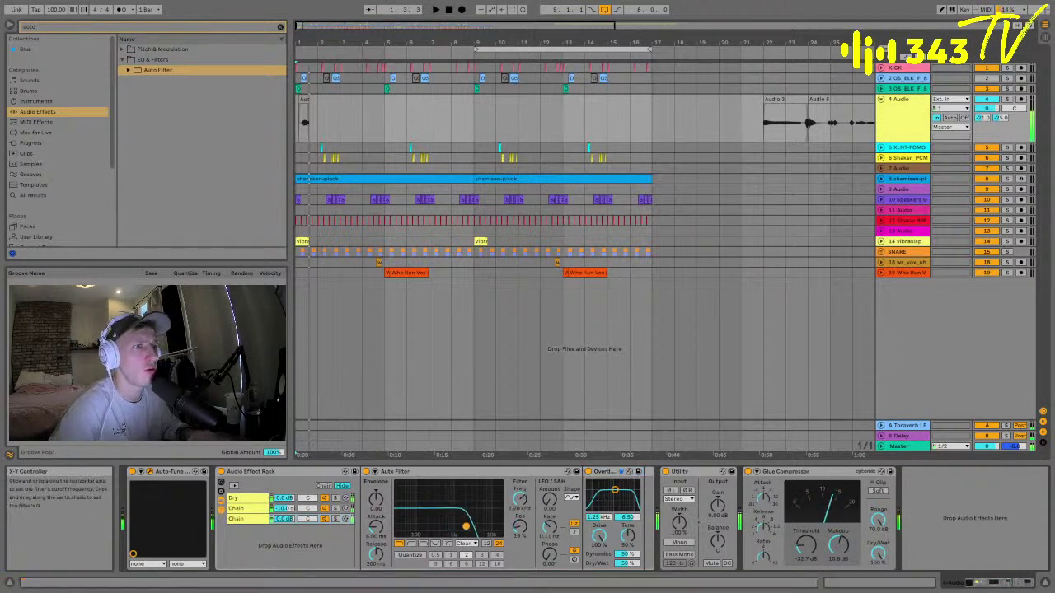
- Check the reverb chain's level and lower the Dry chain's volume to about -3.0 dB
left_click(287, 508)
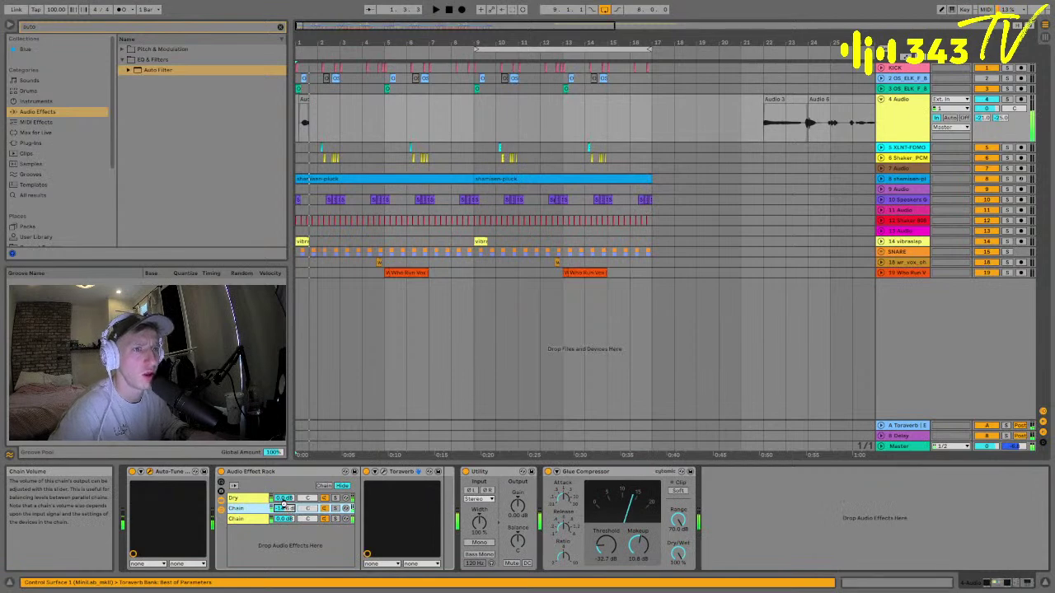
left_click(285, 498)
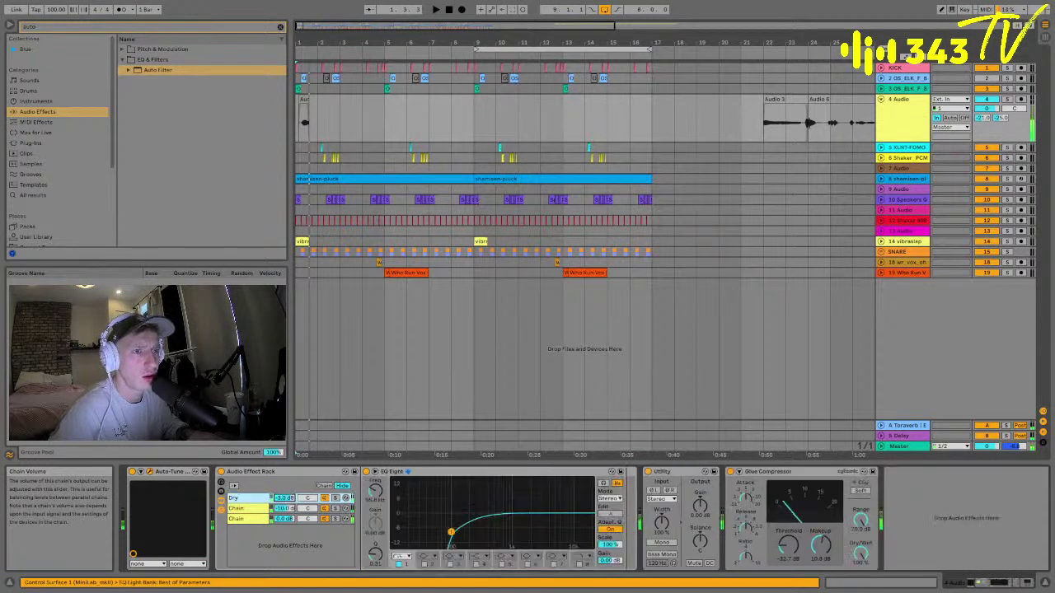
- Set the Dry chain's volume to -20 dB and lower the third chain's Auto Filter cutoff to about 472 Hz
left_click(284, 508)
left_click(278, 518)
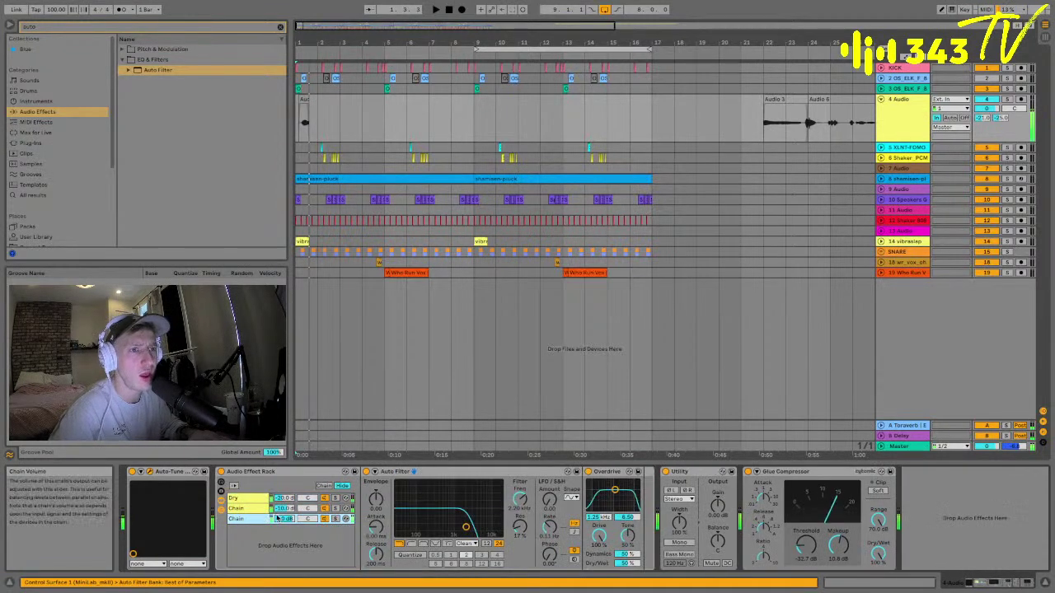
left_click_drag(520, 526, 520, 518)
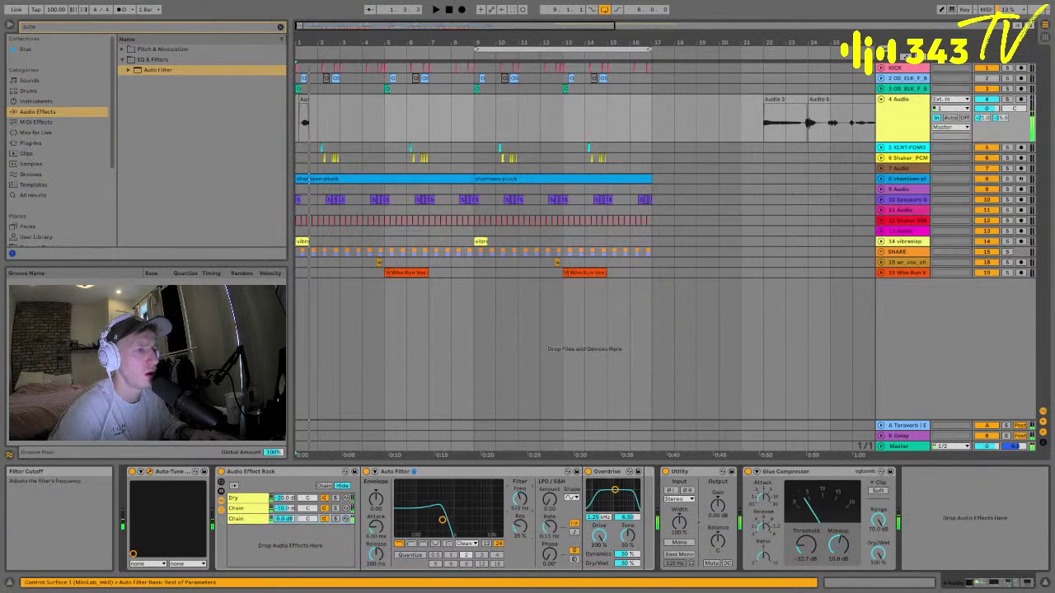
- Set the second chain to -3 dB and the third to about -5 dB, with its Auto Filter as a band-pass near 305 Hz
left_click(281, 508)
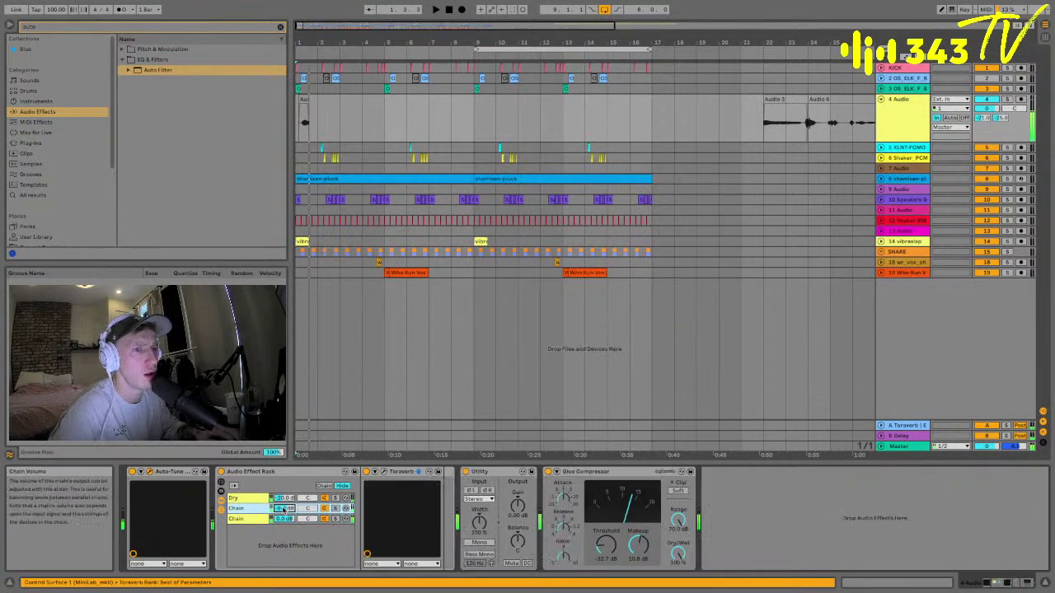
left_click(280, 521)
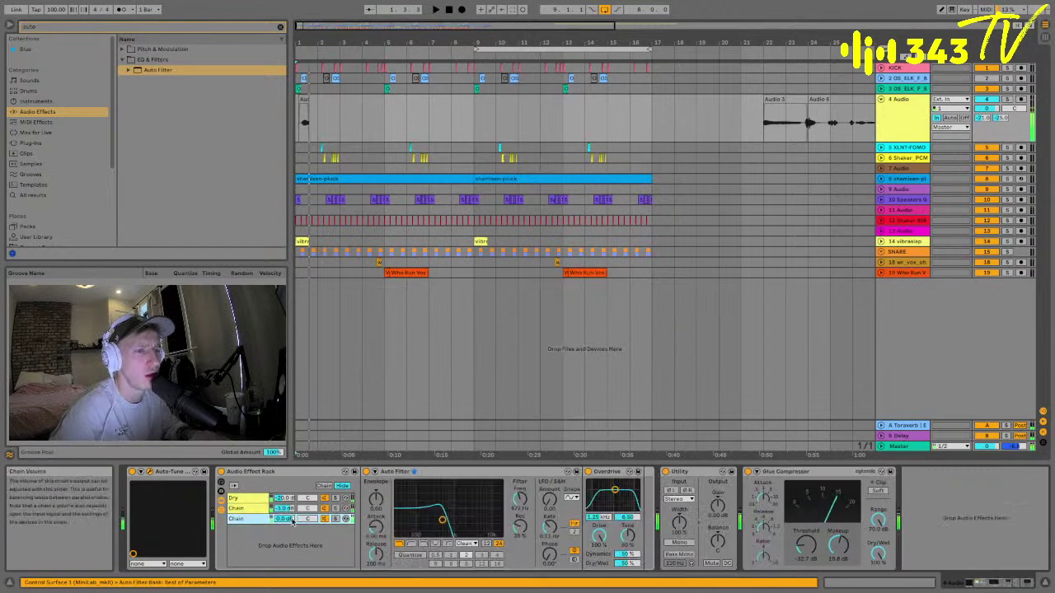
left_click_drag(281, 519, 280, 534)
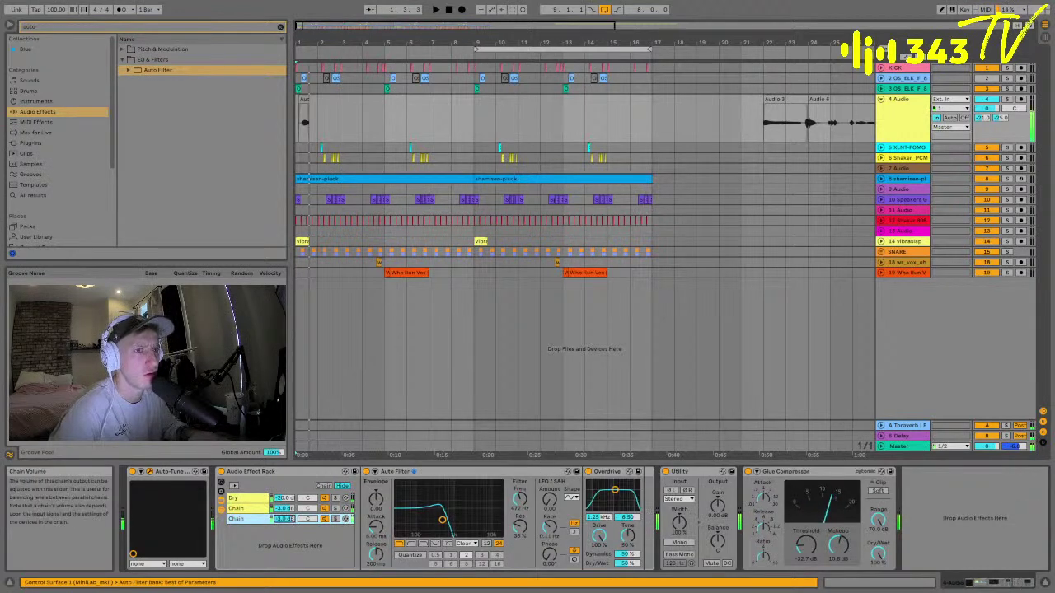
type("-")
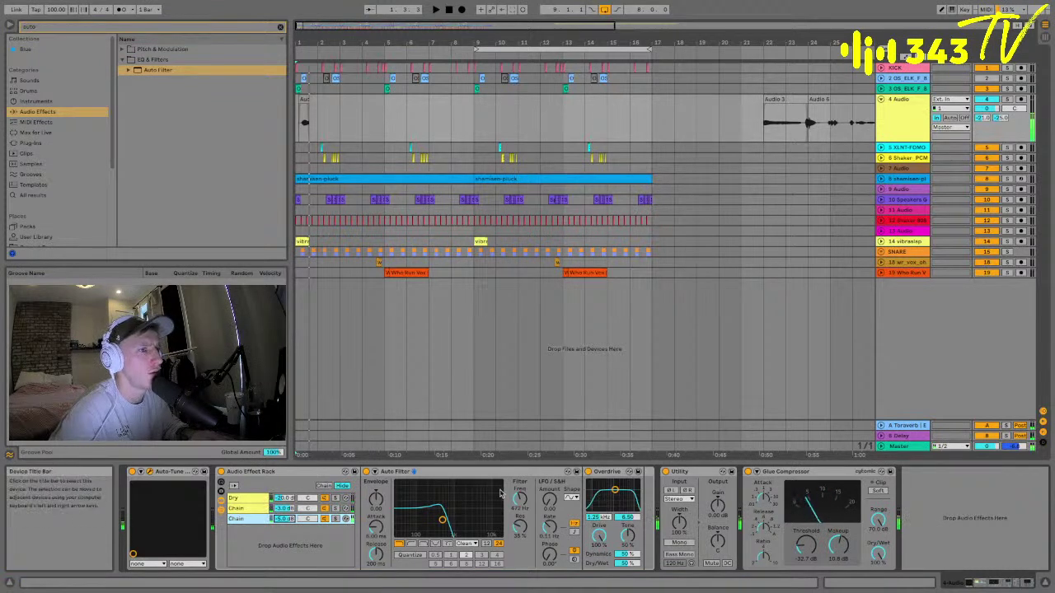
left_click(423, 543)
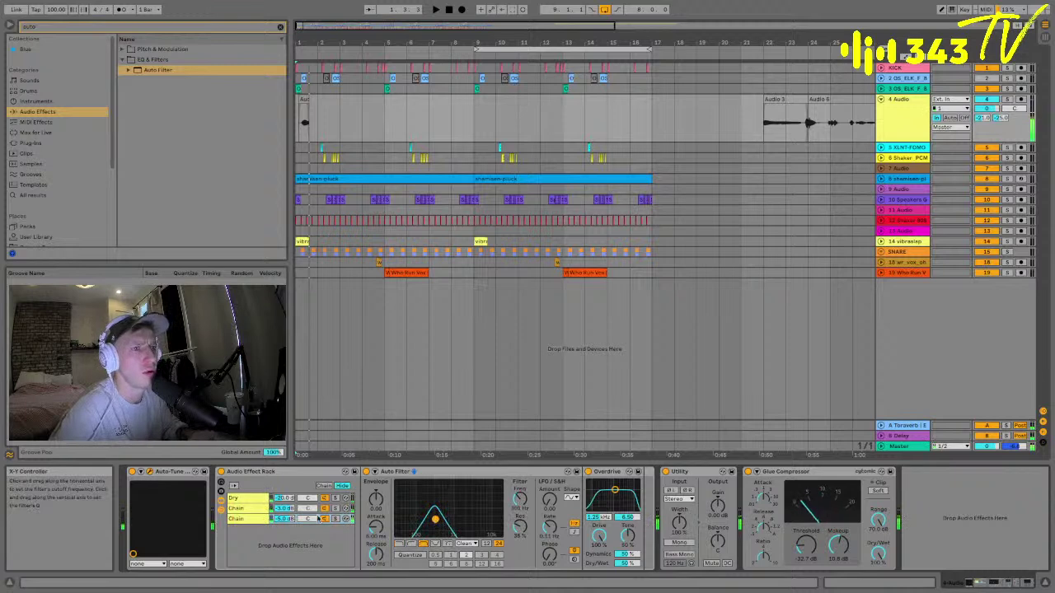
- Find the Delay effect and add it to the Audio Effect Rack as a new chain with 0% feedback and 100% dry/wet
left_click(72, 27)
type("drlay")
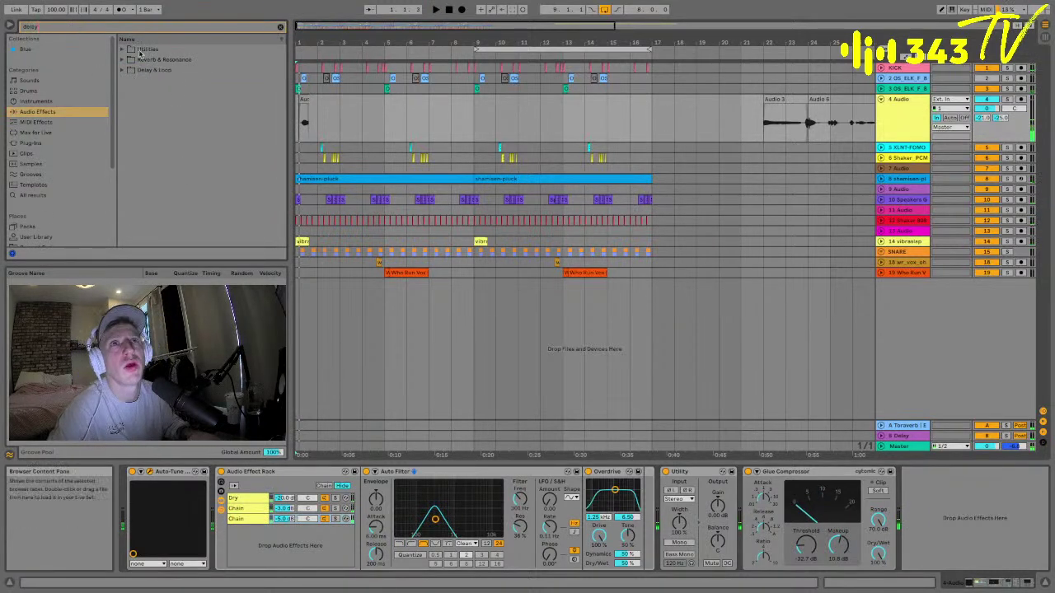
left_click(122, 71)
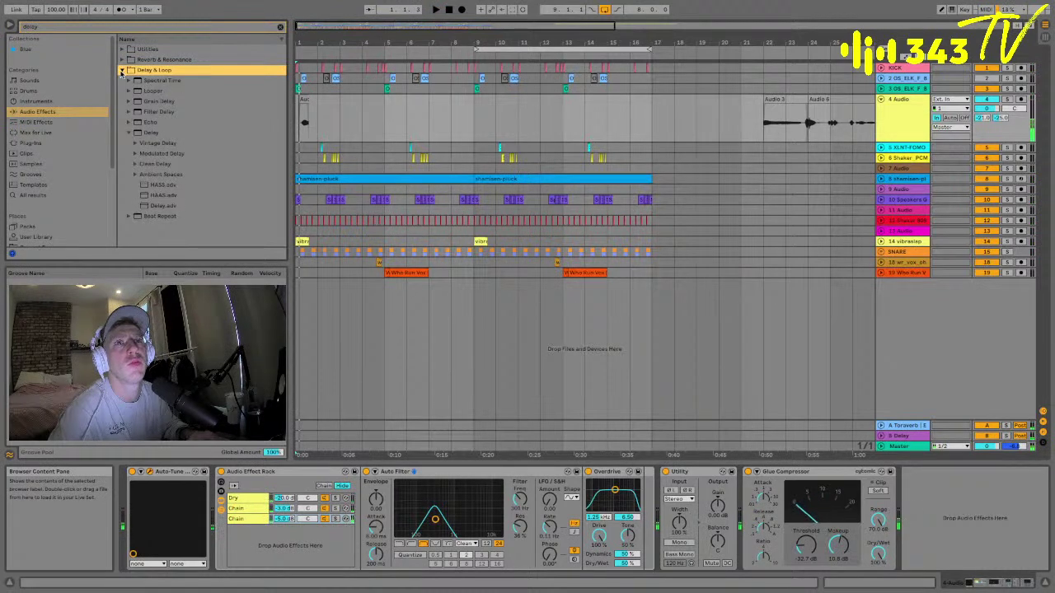
left_click_drag(132, 132, 266, 549)
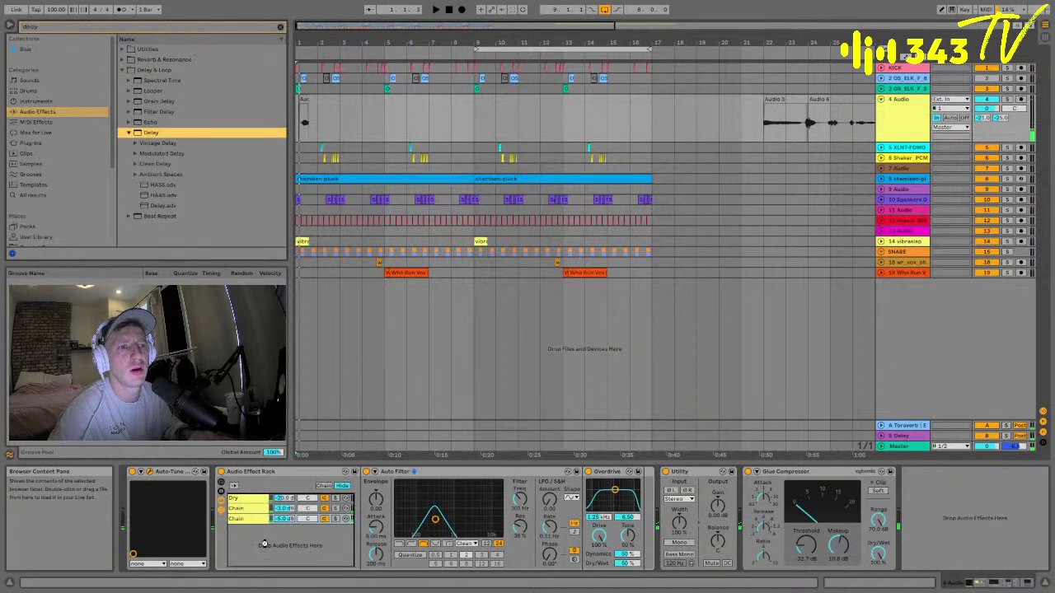
left_click_drag(396, 552, 397, 557)
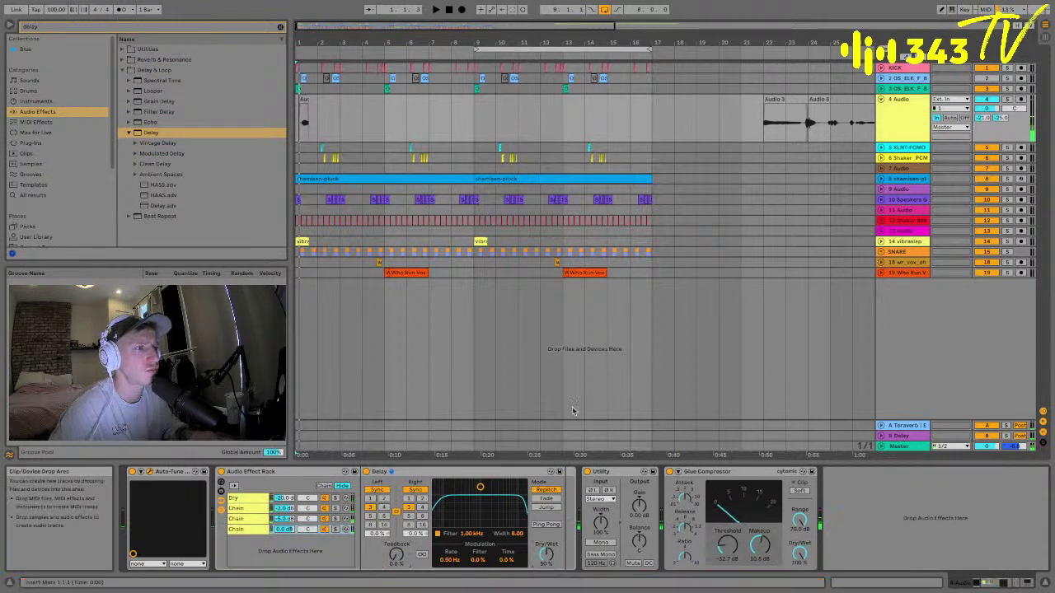
left_click_drag(545, 567, 544, 565)
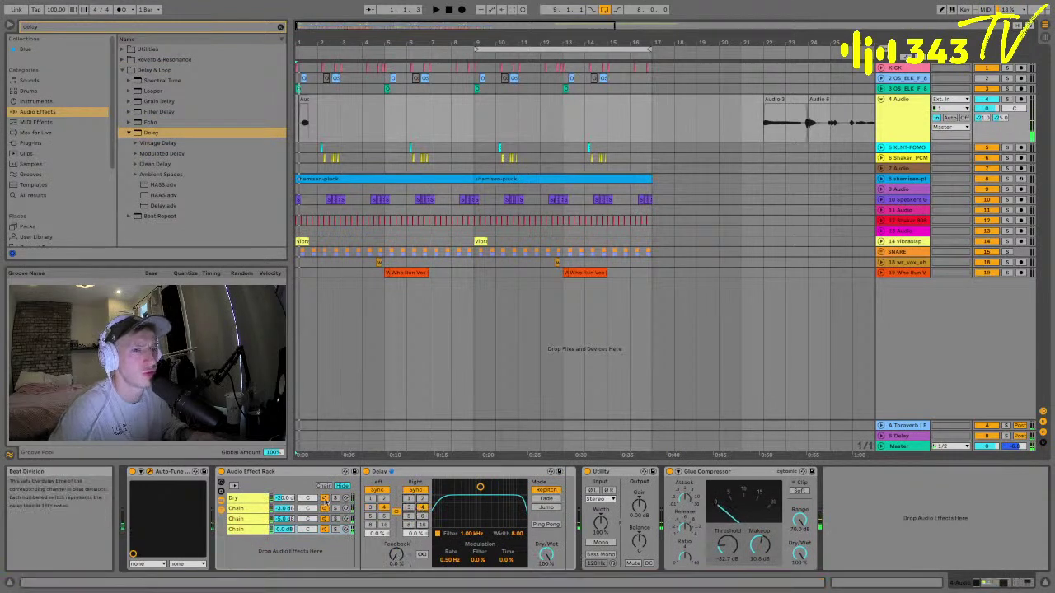
- Balance the rack's chain volumes with Dry, the second chain and the Delay chain at 0 dB and the Auto Filter chain at -20 dB
left_click(281, 530)
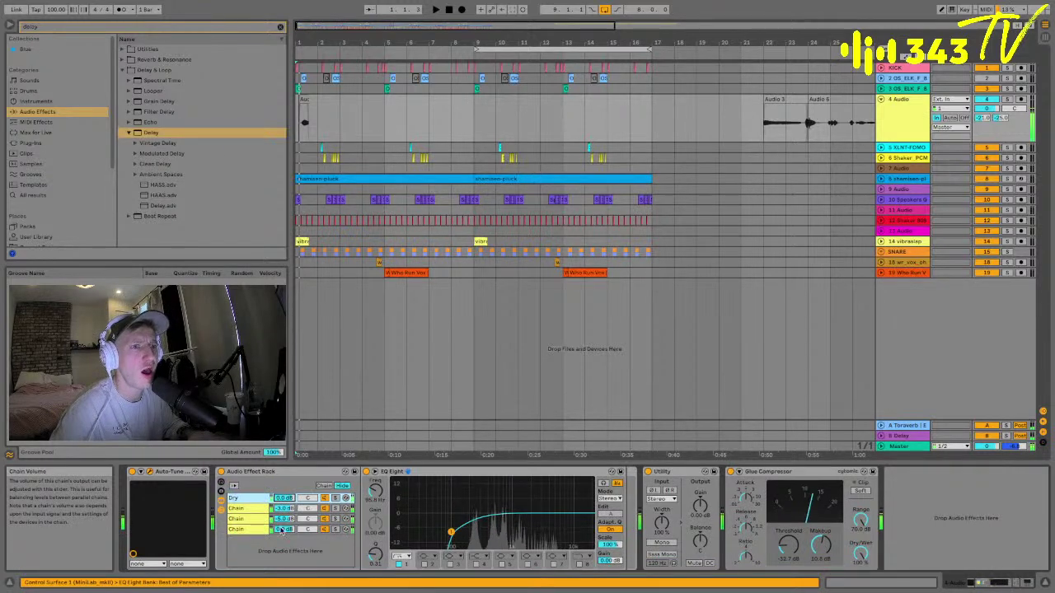
left_click(280, 519)
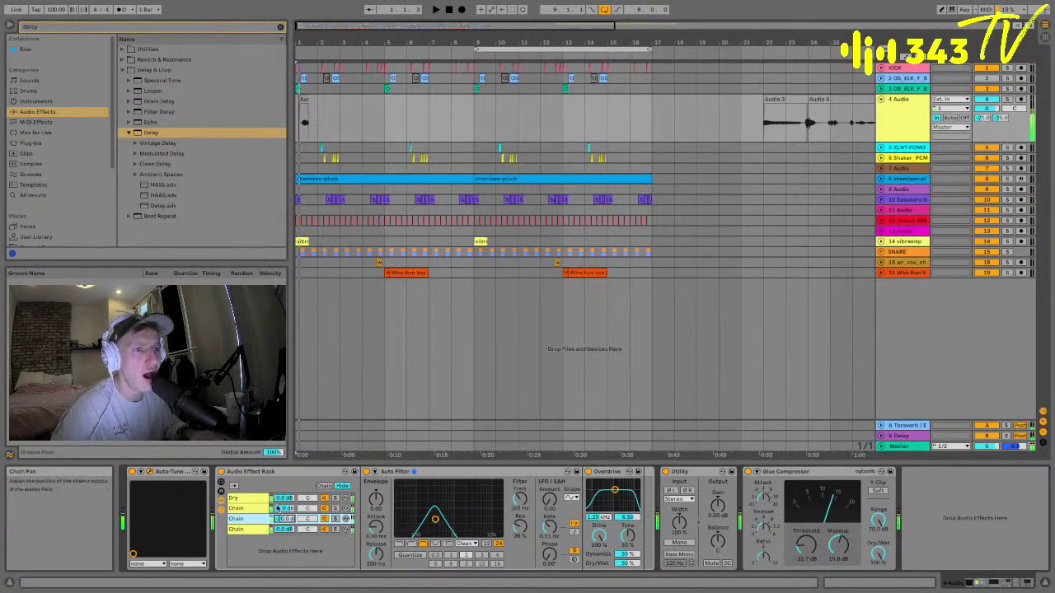
left_click(280, 508)
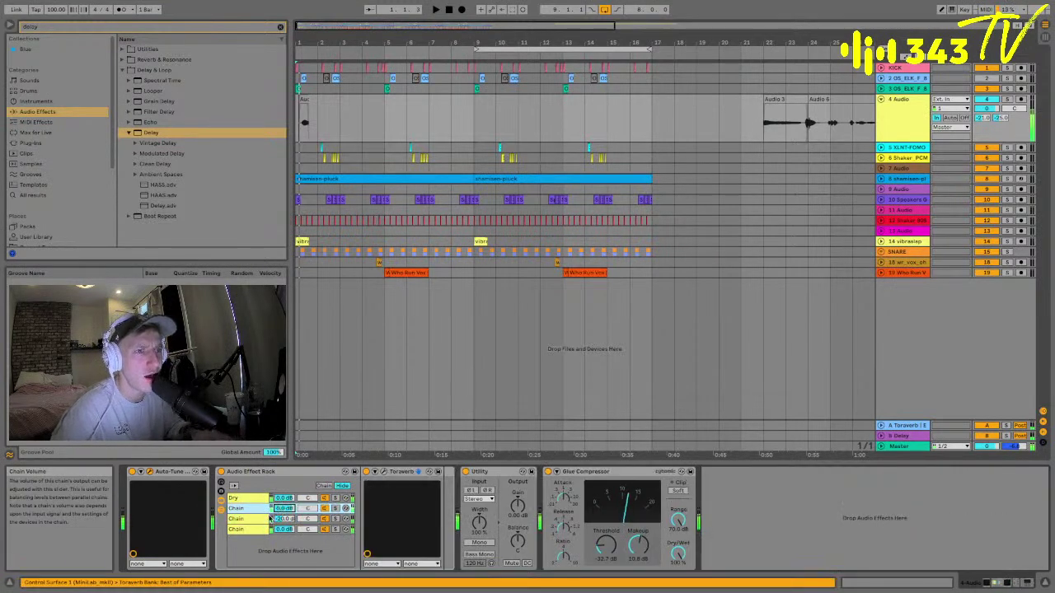
left_click(281, 519)
left_click(281, 529)
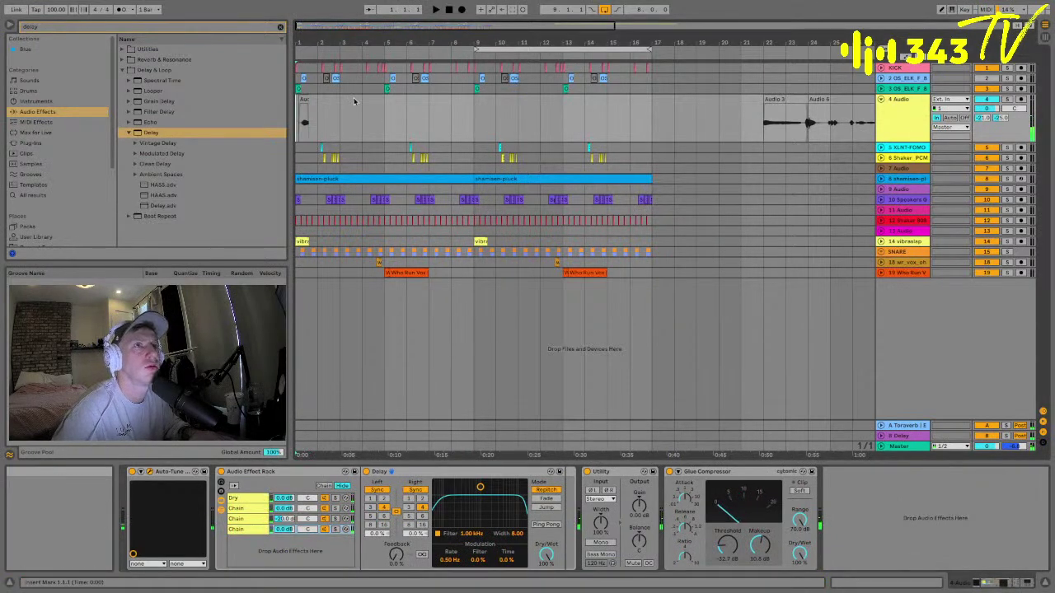
- Arm track 4 Audio and start recording a vocal take from bar 1 of the arrangement
key("space")
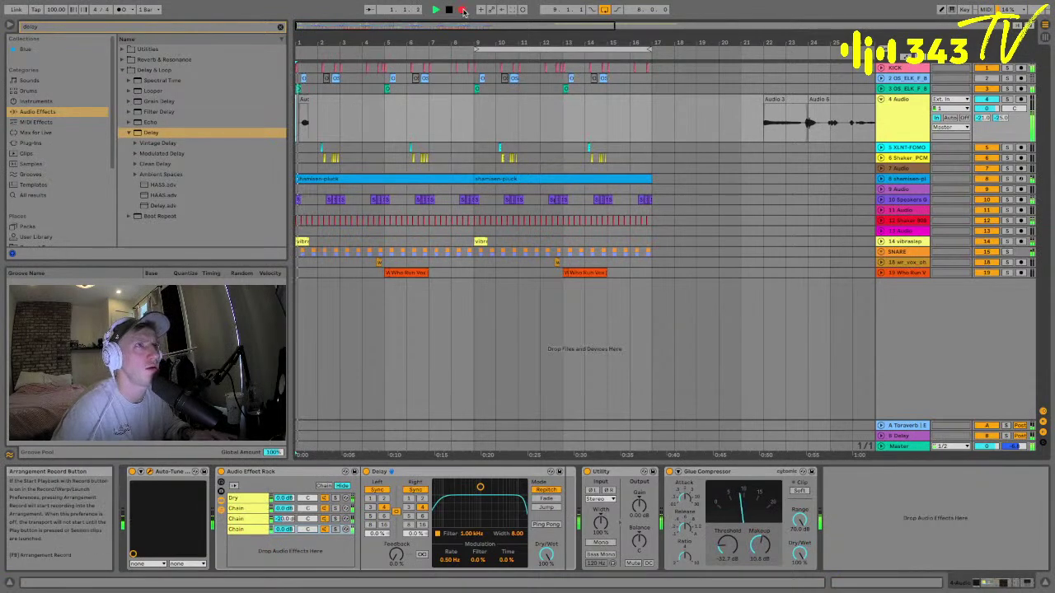
left_click(1021, 99)
key("space")
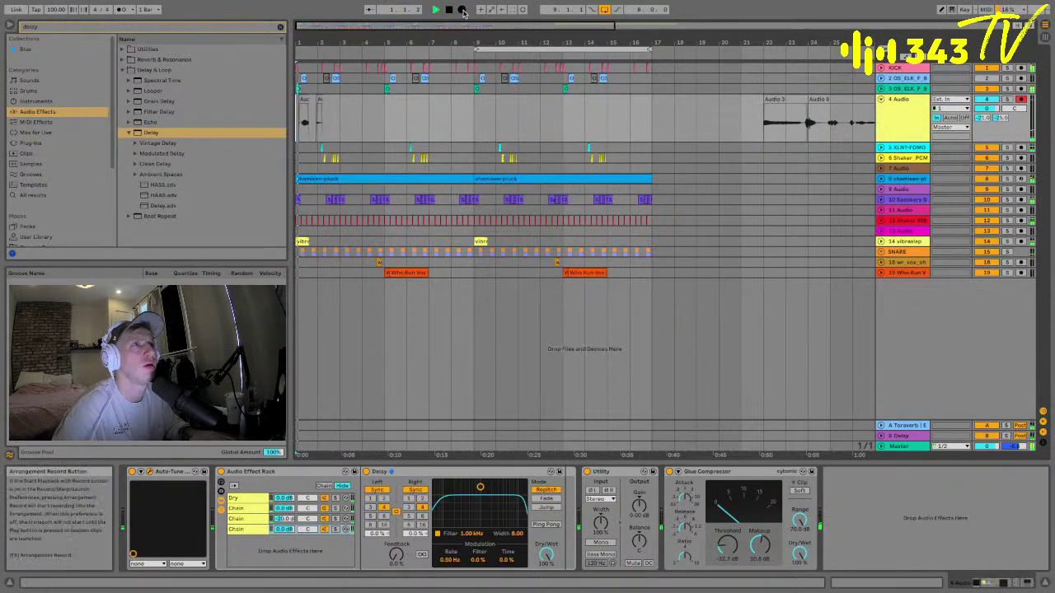
left_click(462, 10)
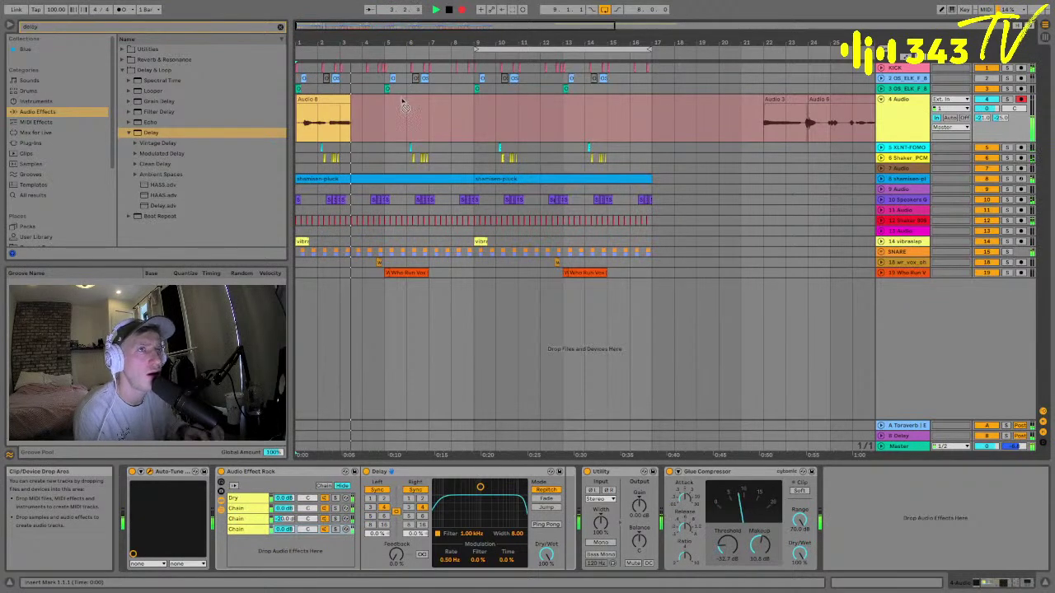
- Raise the Auto Filter chain's volume to -17 dB and lower its filter cutoff to about 211 Hz while recording
left_click(285, 517)
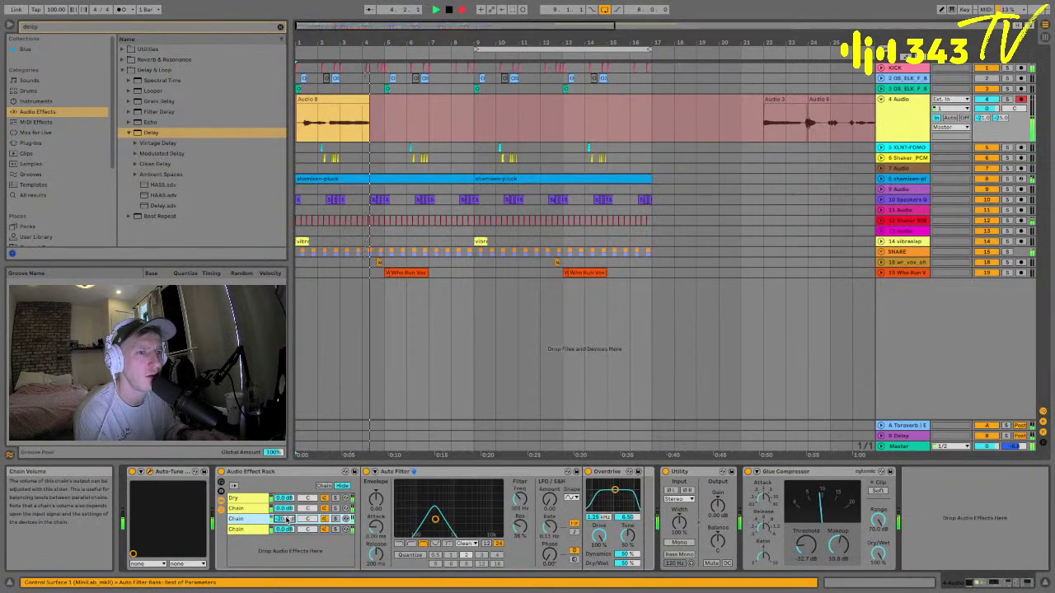
type("-17.0 dB")
key("Return")
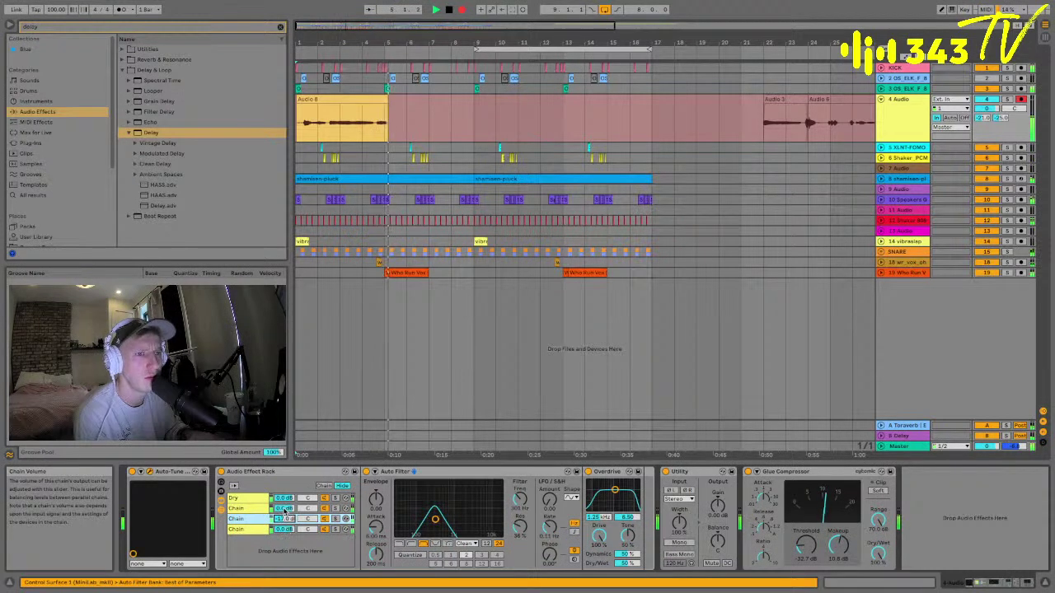
left_click_drag(435, 519, 430, 518)
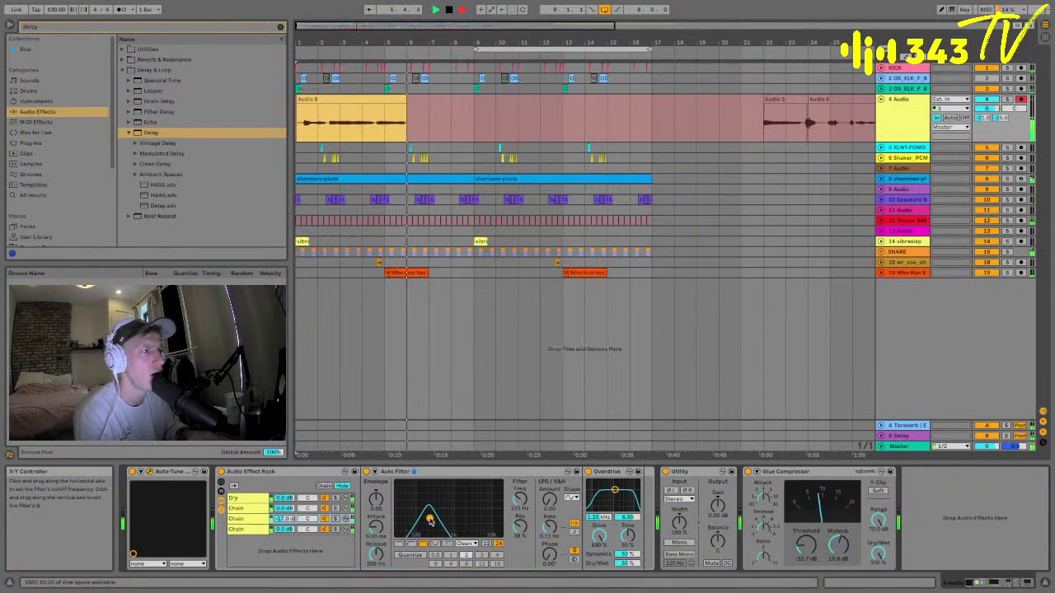
- Lower the Dry chain's volume to about -11 dB and set the Delay chain's volume to -5 dB
left_click(286, 499)
type("-6")
key("Return")
type("-13")
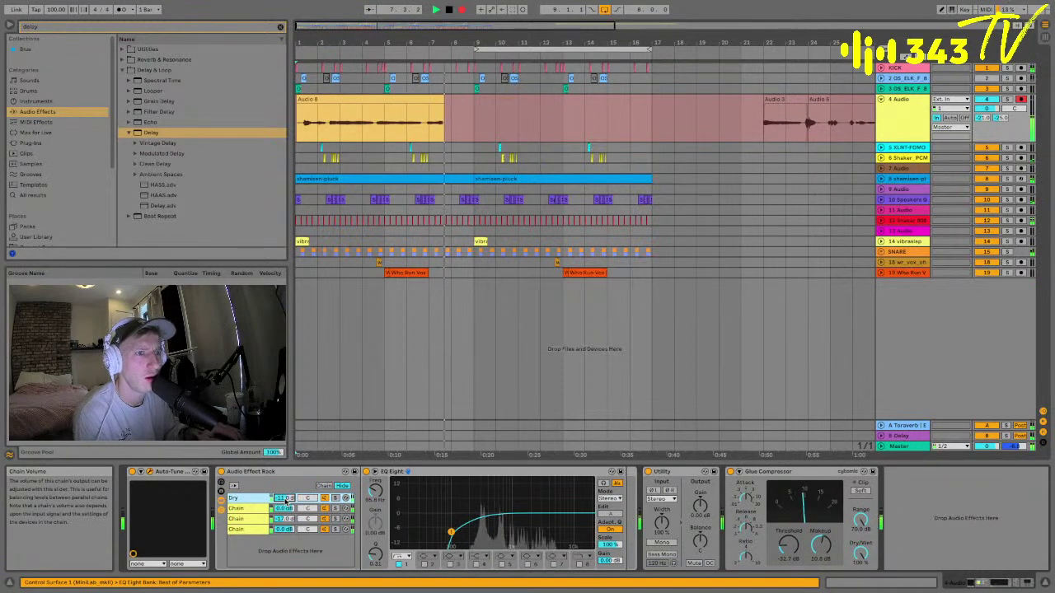
key("Return")
left_click(285, 528)
type("-5")
key("Return")
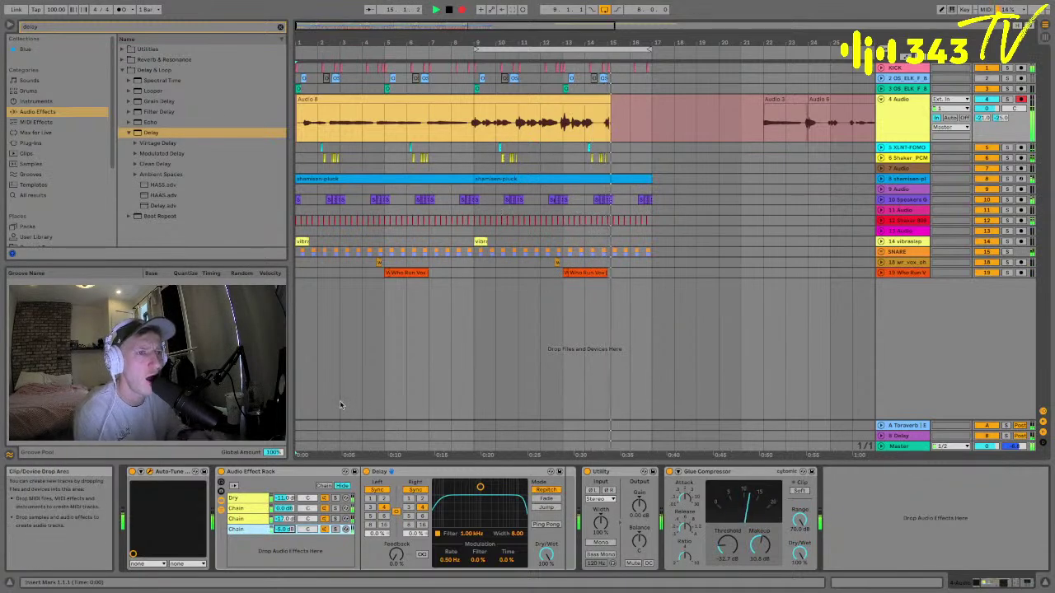
- Set the Glue Compressor's threshold to -20 dB
double_click(283, 520)
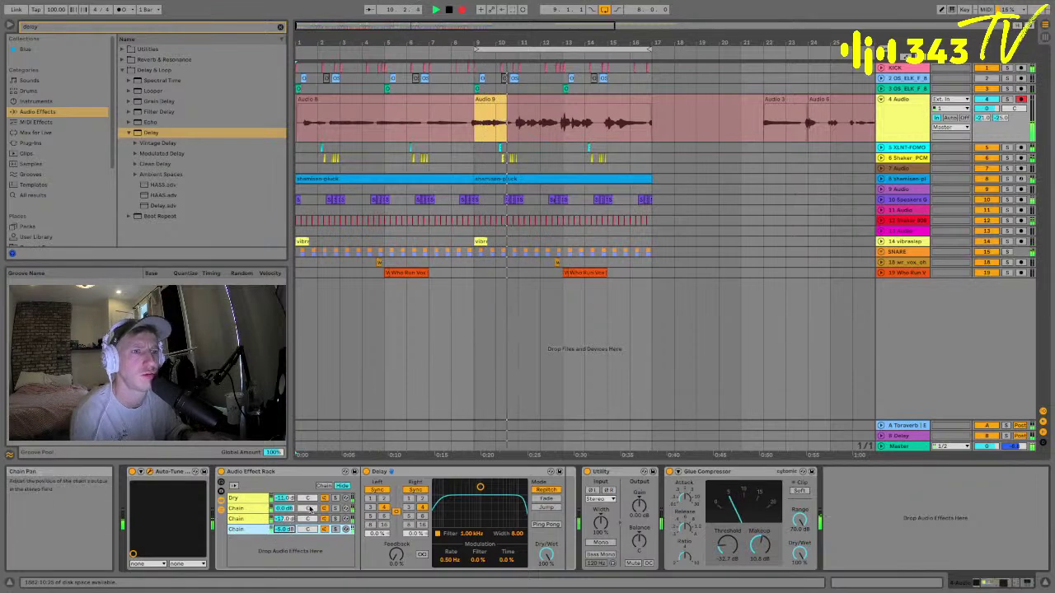
left_click(731, 545)
type("-20")
key("Return")
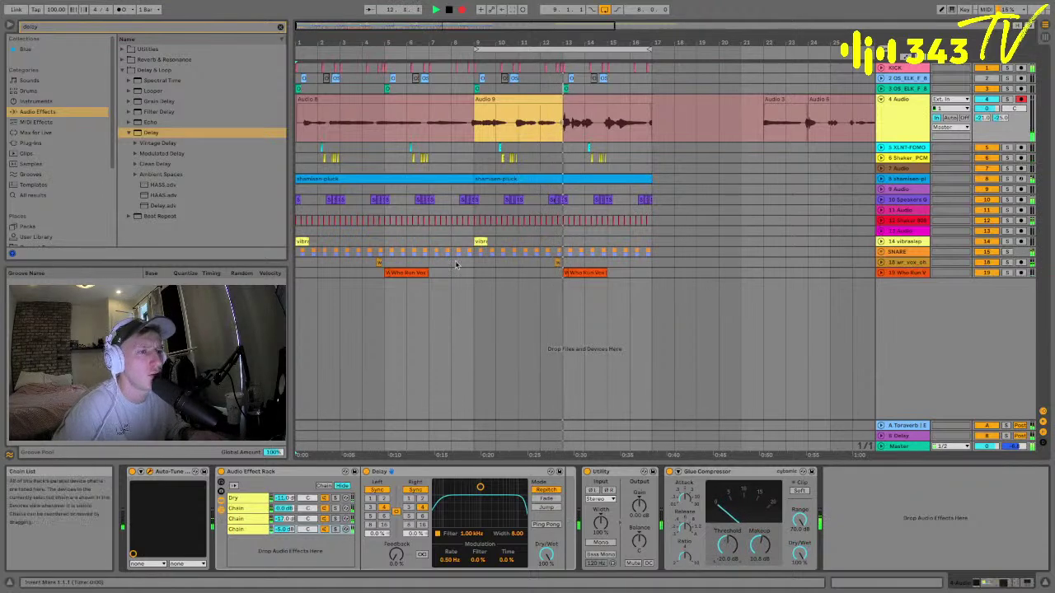
- Stop recording and move the new takes in bars 1 to 17 of track 4 out to bar 32
key("space")
left_click(308, 101)
left_click(631, 100, "shift")
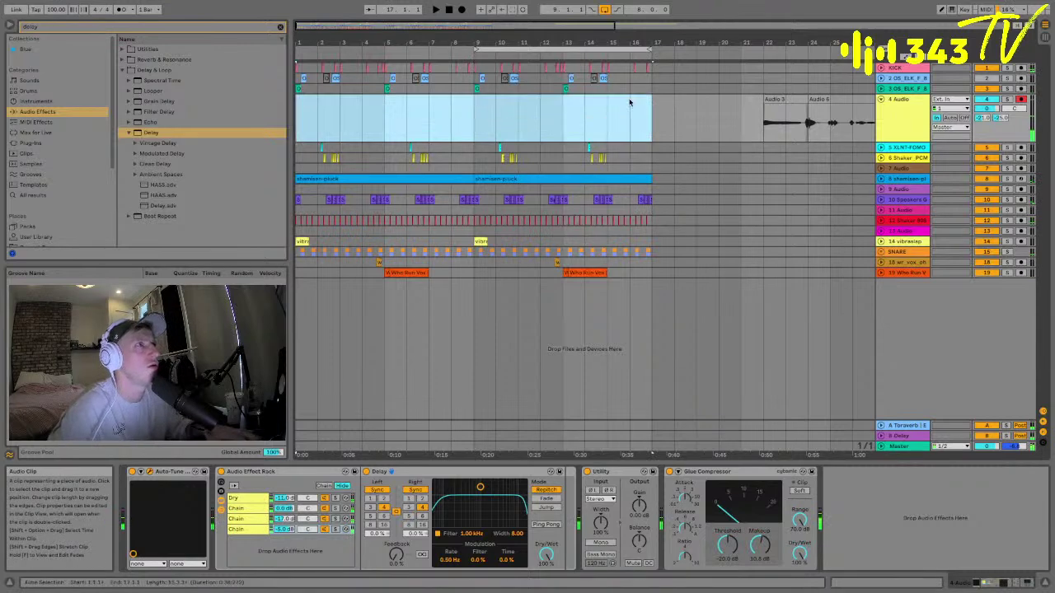
left_click_drag(406, 96, 840, 113)
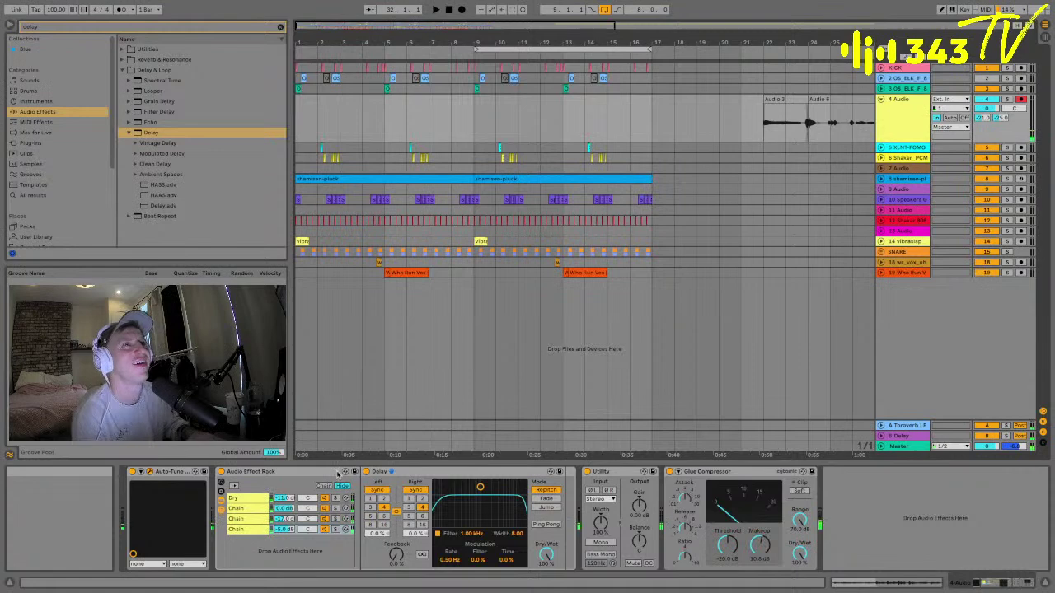
- Try the third chain's Auto Filter band-pass at about 1.04 kHz with the Dry chain at 0 dB
key("space")
key("space")
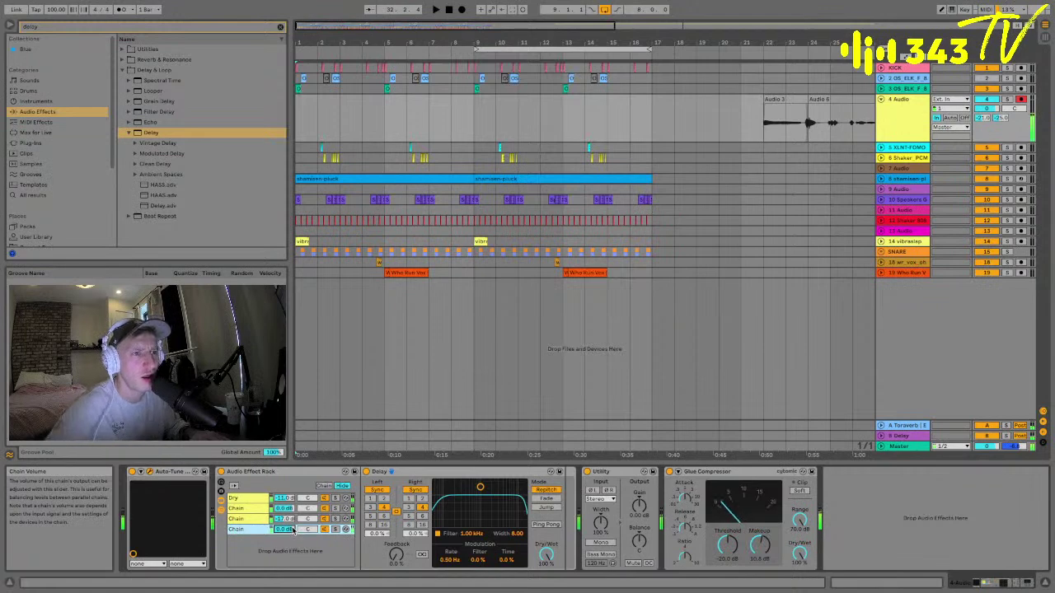
left_click(280, 518)
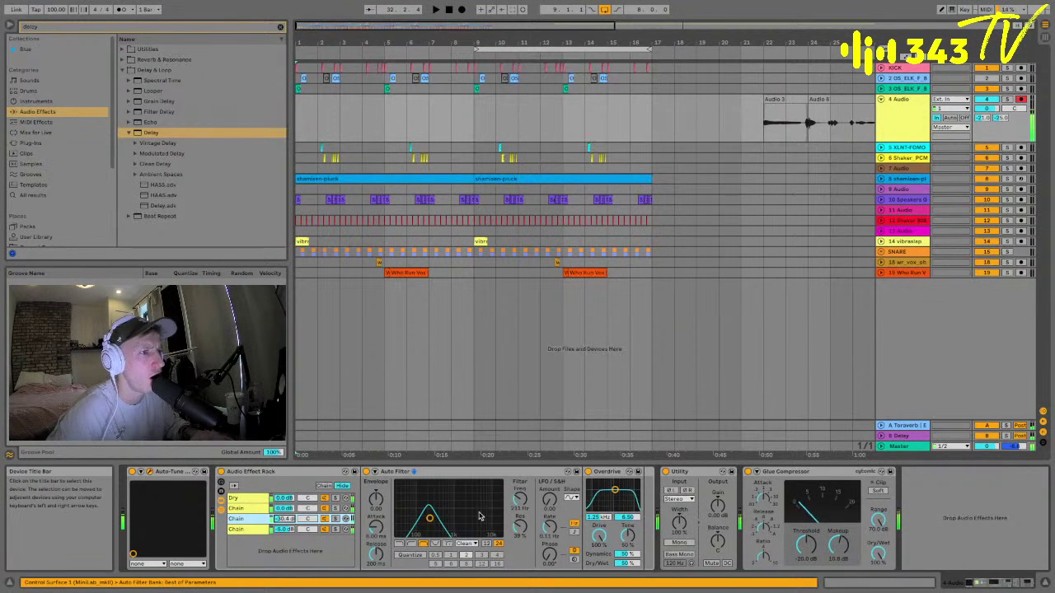
left_click_drag(449, 520, 454, 519)
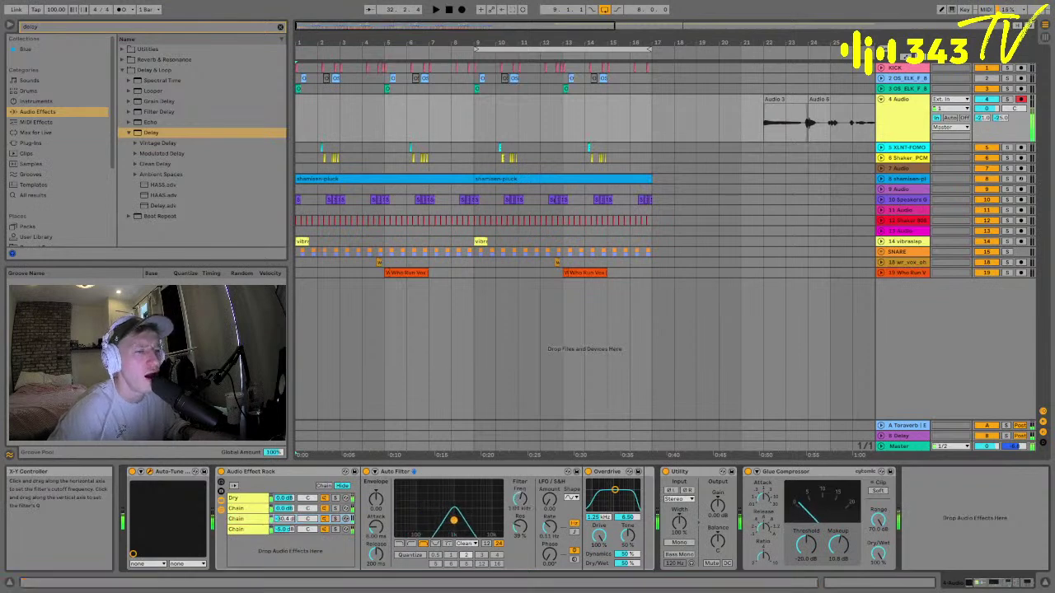
- Rebalance the rack's chain volumes, setting Dry to -4 dB and the second chain to -8 dB and readjusting the Auto Filter chain
left_click(273, 508)
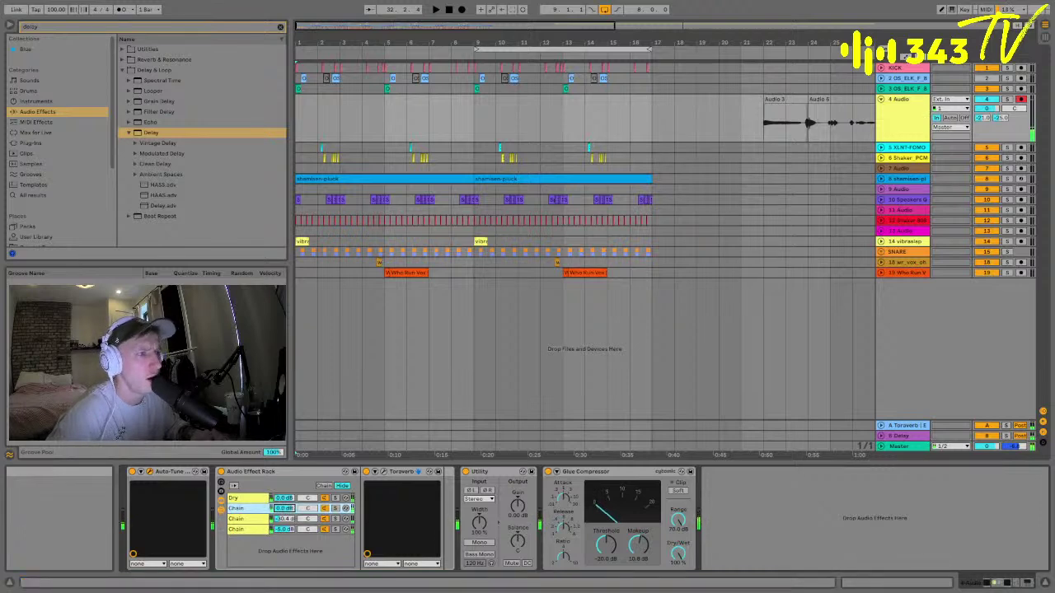
left_click(240, 519)
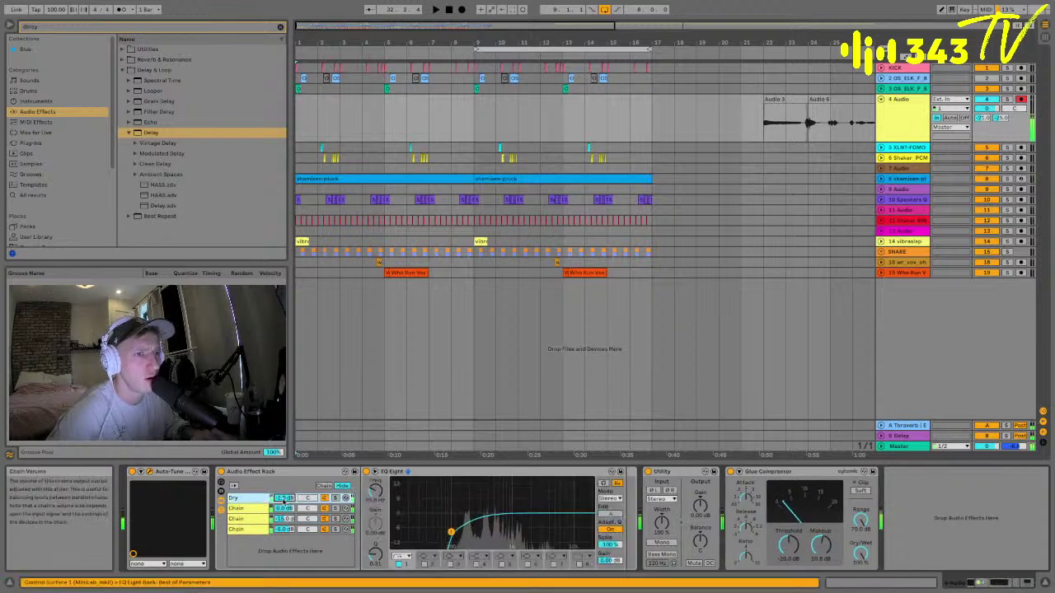
left_click(279, 509)
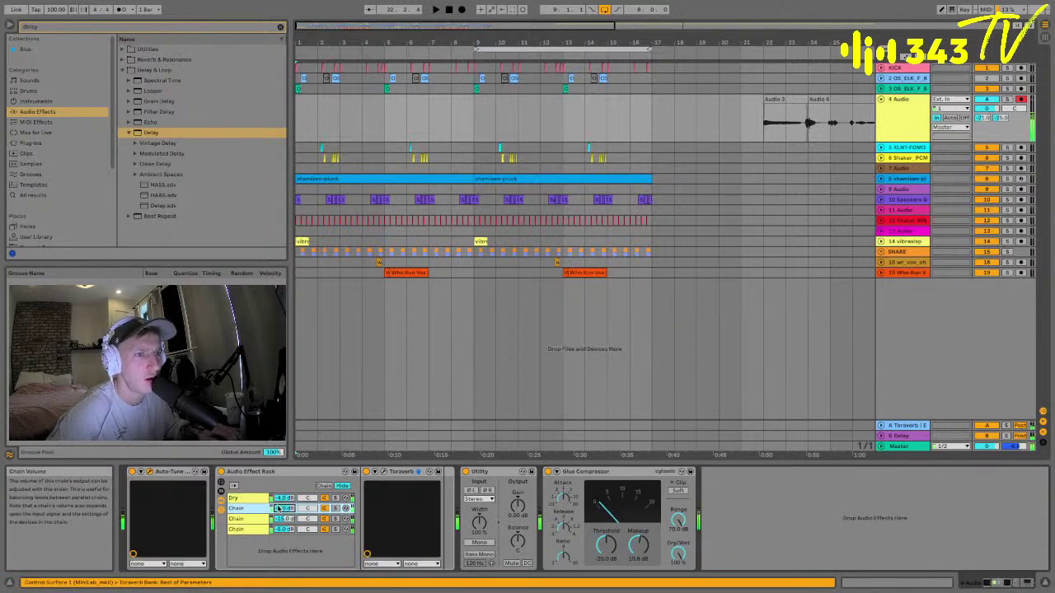
left_click(283, 519)
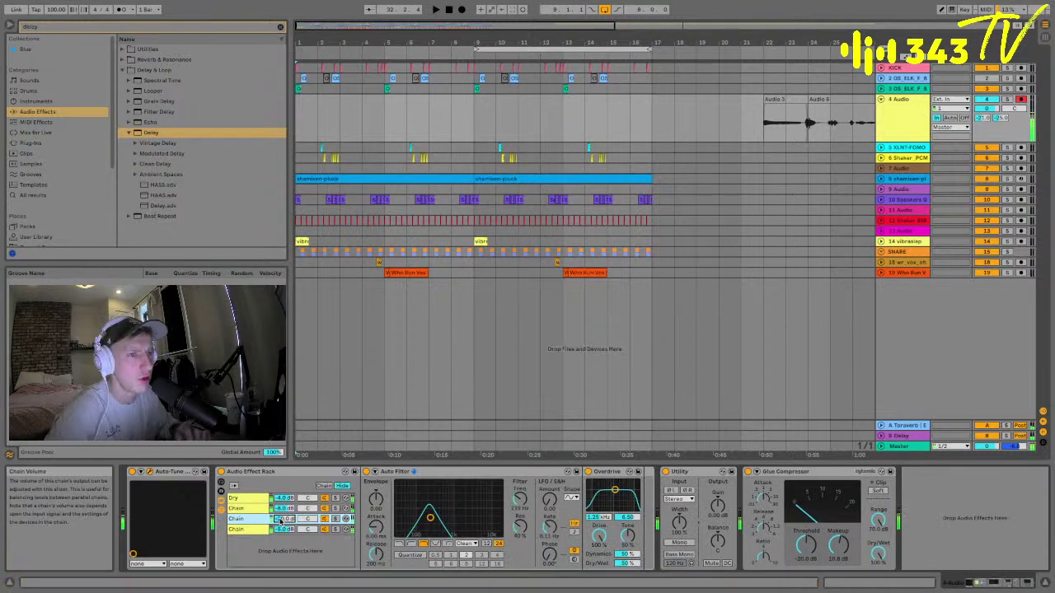
- Rebalance the rack's parallel chains, setting Dry to 0 dB and the second chain to -15 dB and lowering the Delay chain
left_click(280, 499)
left_click(281, 509)
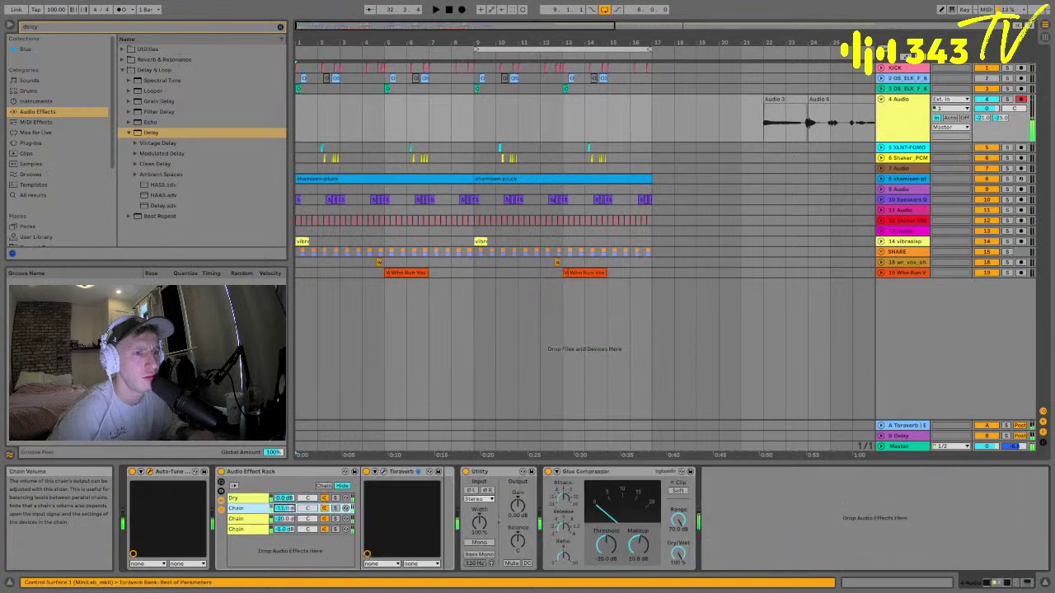
left_click(281, 529)
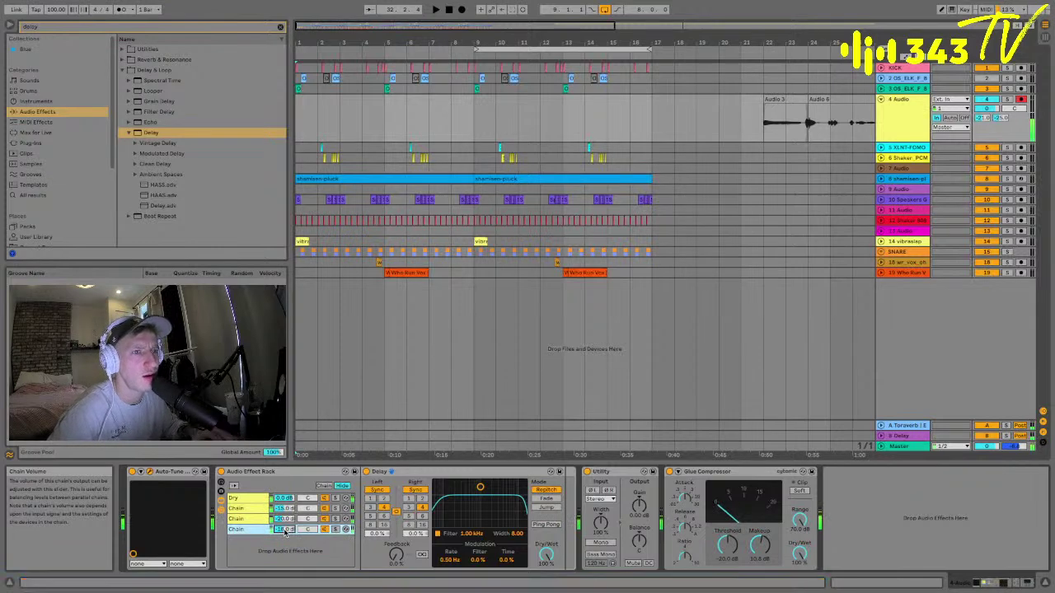
- Record a new vocal take on track 4, starting playback from the beginning of the arrangement
left_click(315, 116)
key("space")
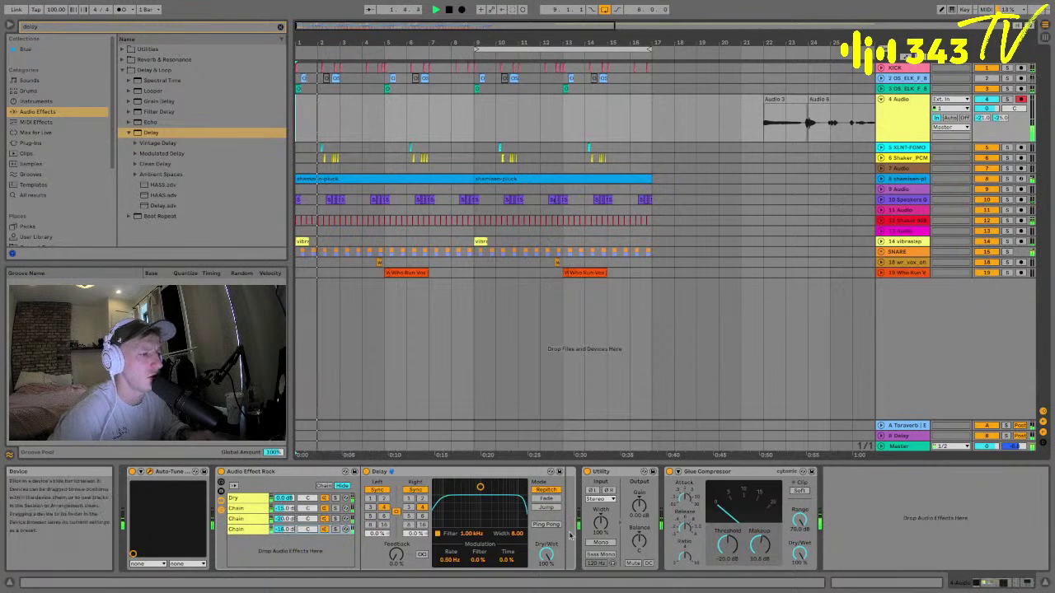
left_click(461, 10)
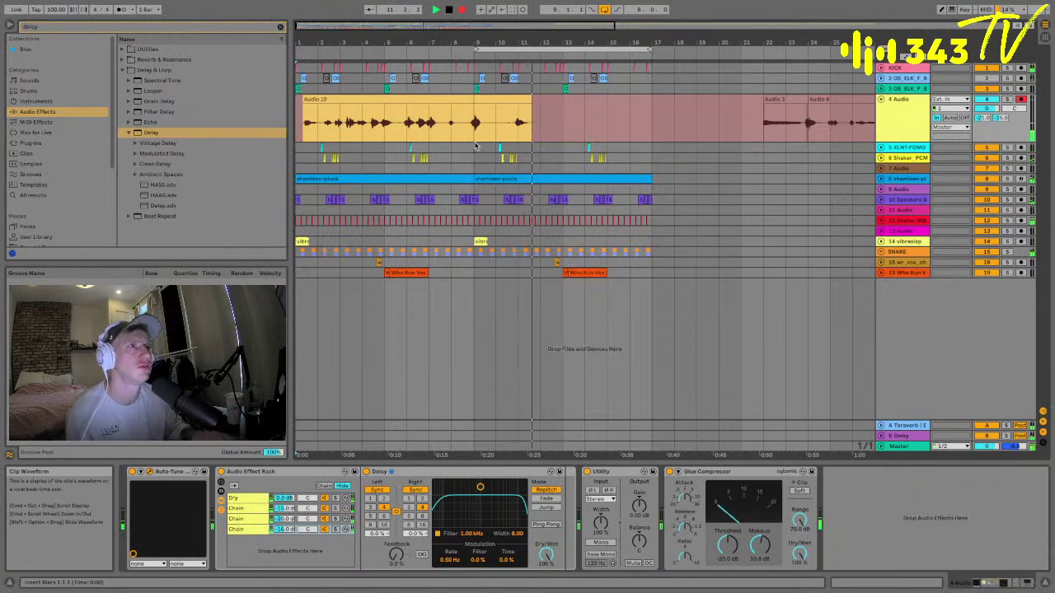
key("space")
- Record another short vocal take on track 4 from about bar 10
left_click(490, 42)
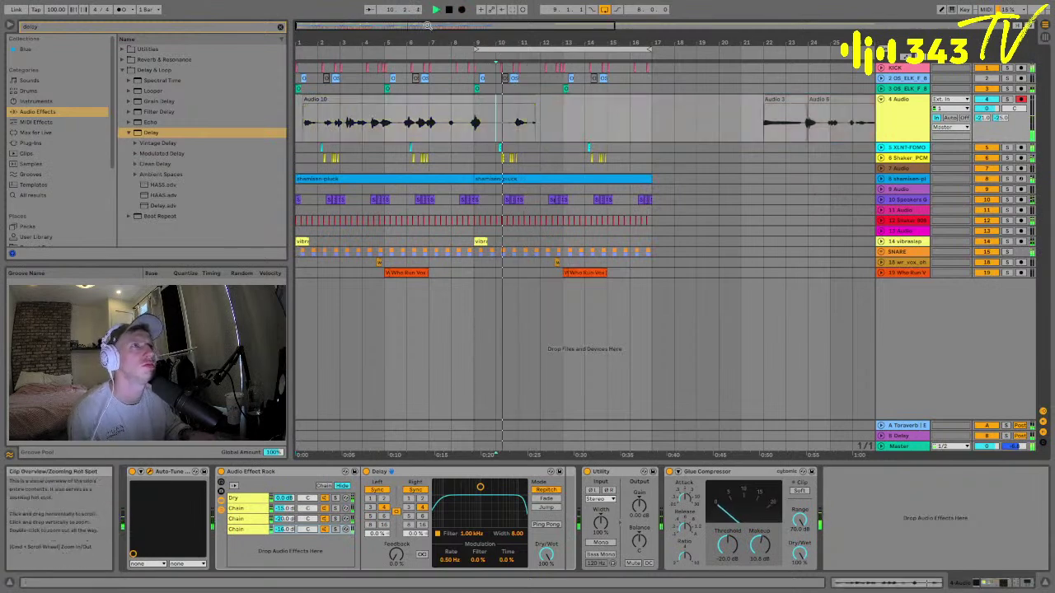
left_click(461, 9)
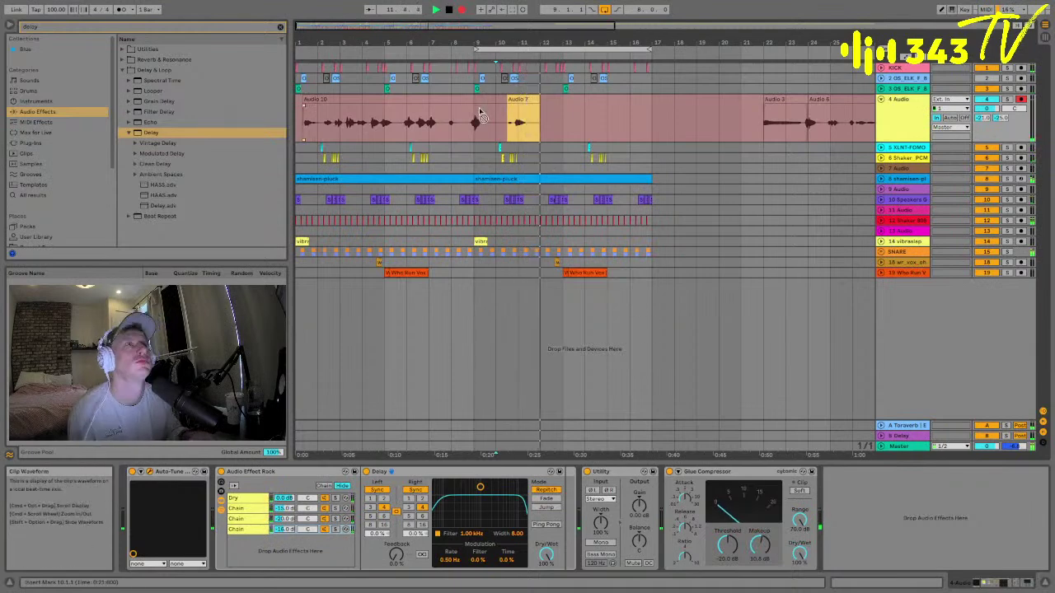
key("space")
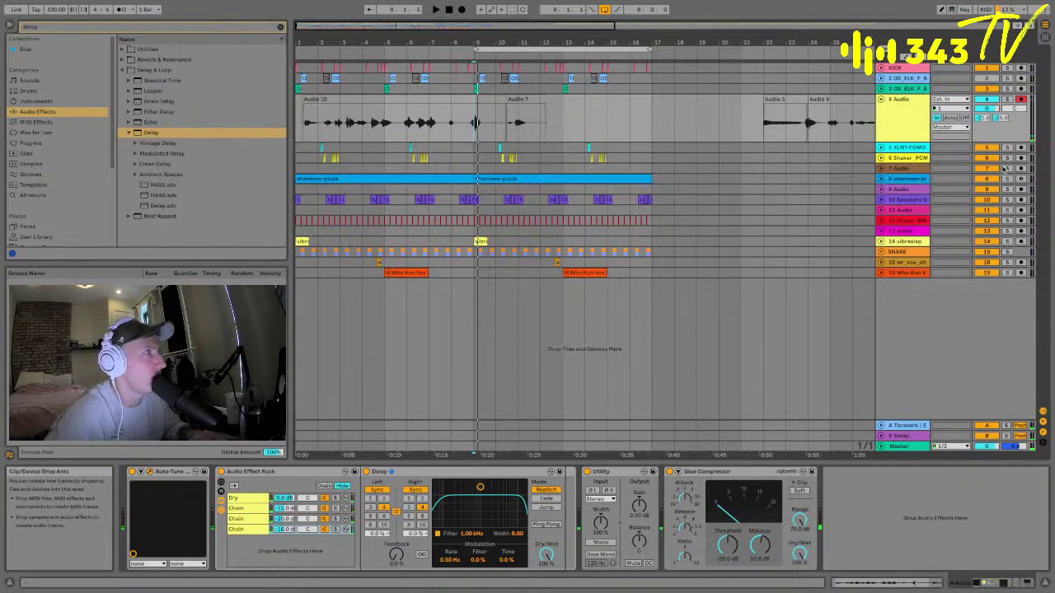
- Switch off input monitoring on track 4 and trim the start of the first take to about bar 8.4
left_click(964, 117)
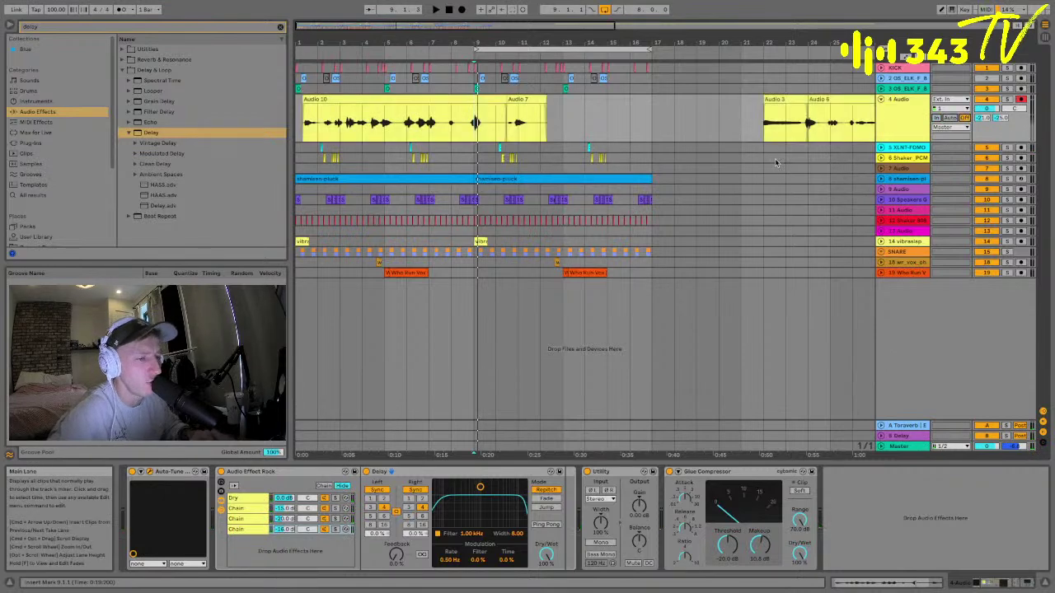
left_click(460, 98)
left_click_drag(303, 107, 469, 106)
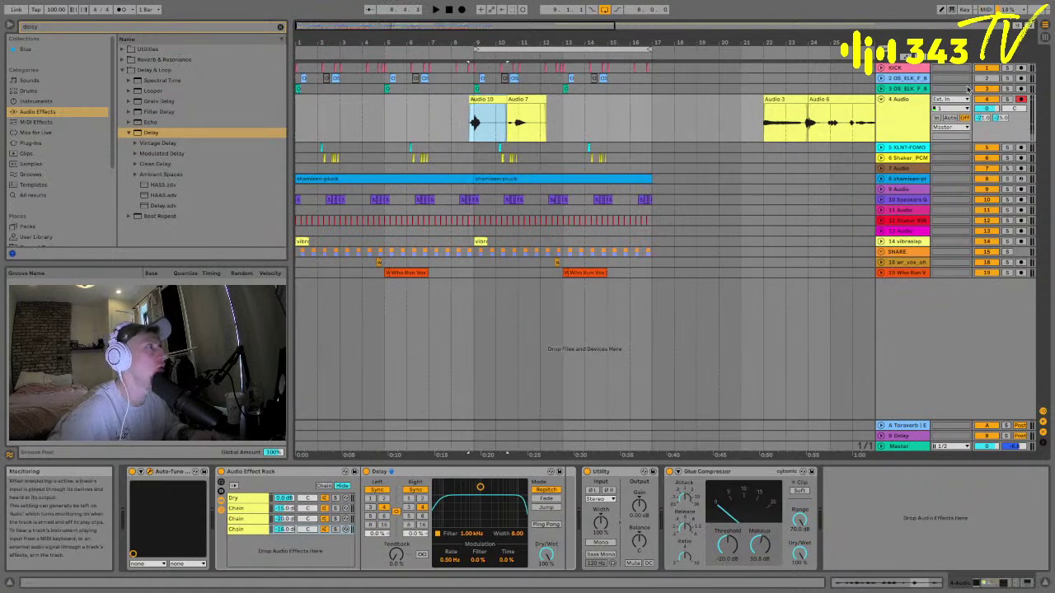
- Lower track 4's volume to -9 dB during playback and trim the first take's end to about bar 9.2
key("space")
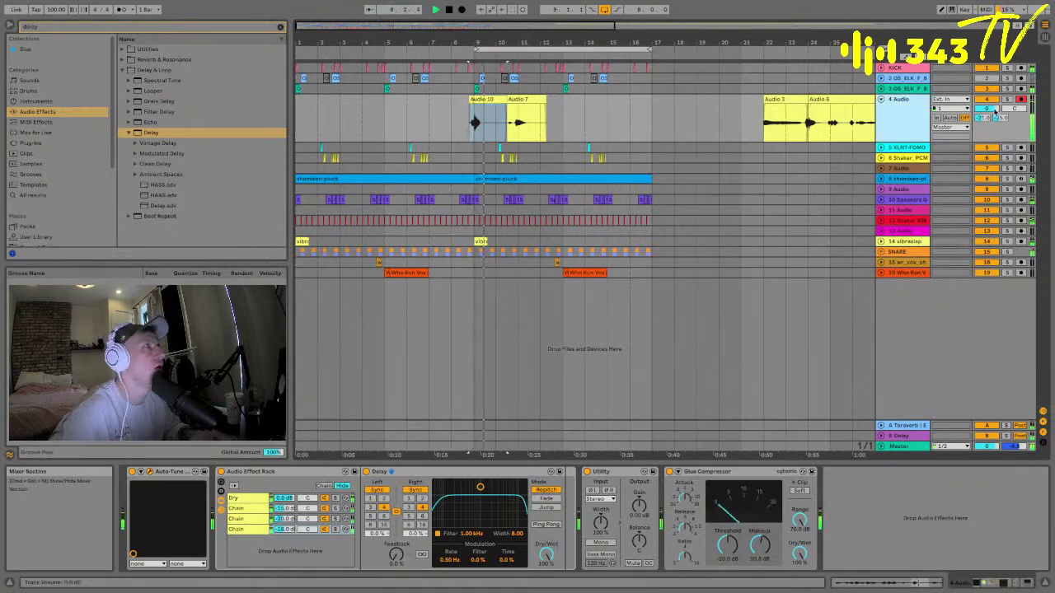
key("space")
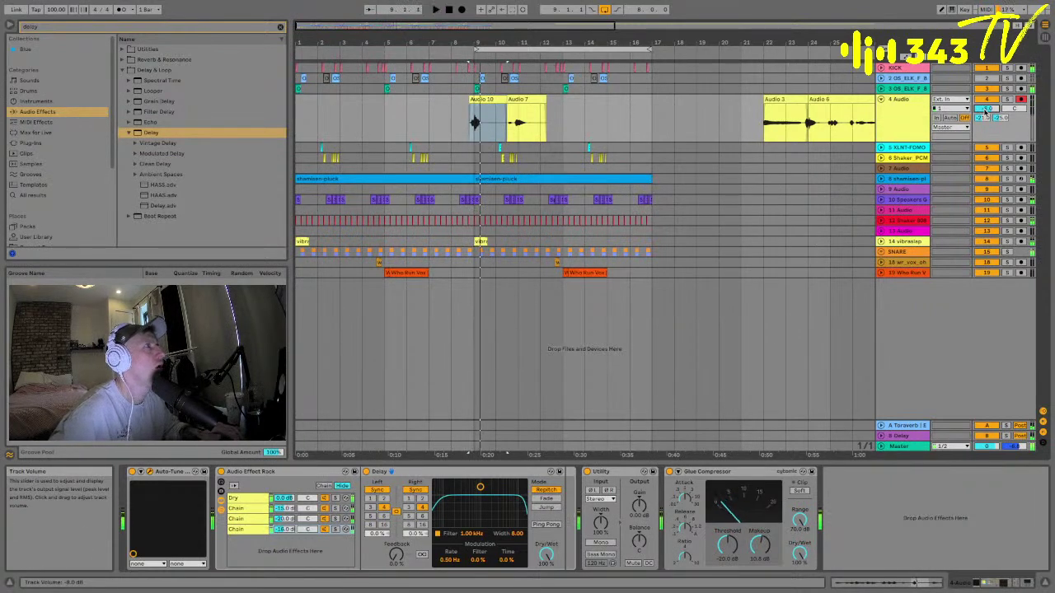
left_click_drag(486, 43, 483, 112)
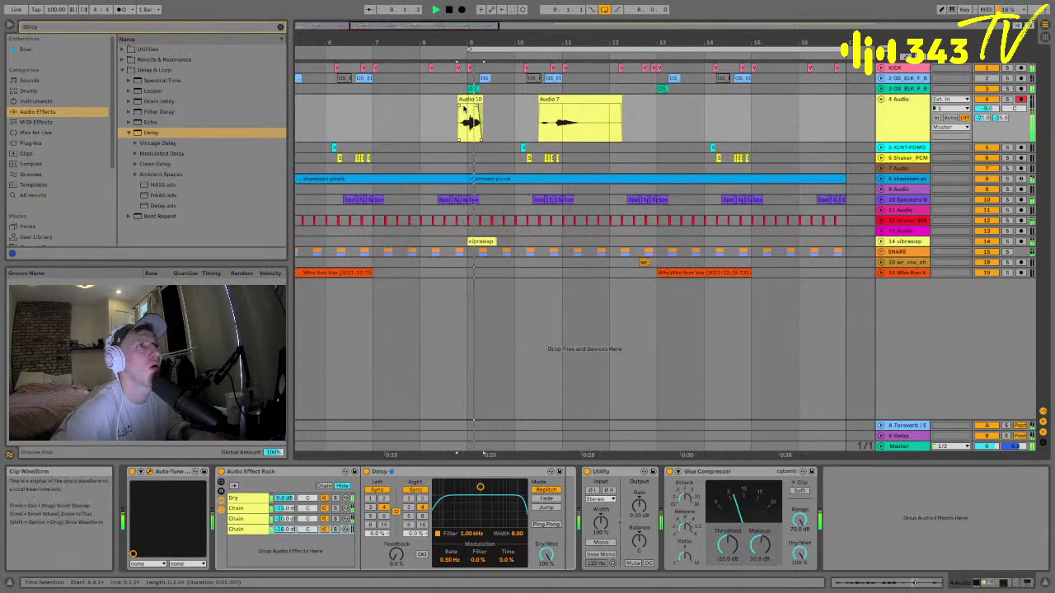
- Delete the second vocal take between bars 10 and 12 on track 4
left_click(555, 98)
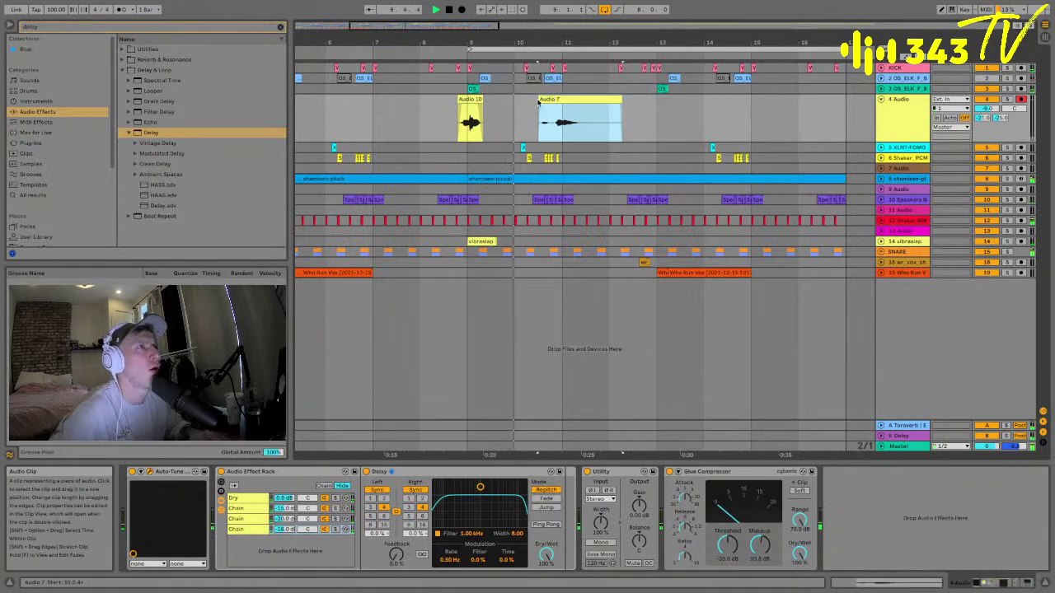
left_click_drag(540, 103, 553, 103)
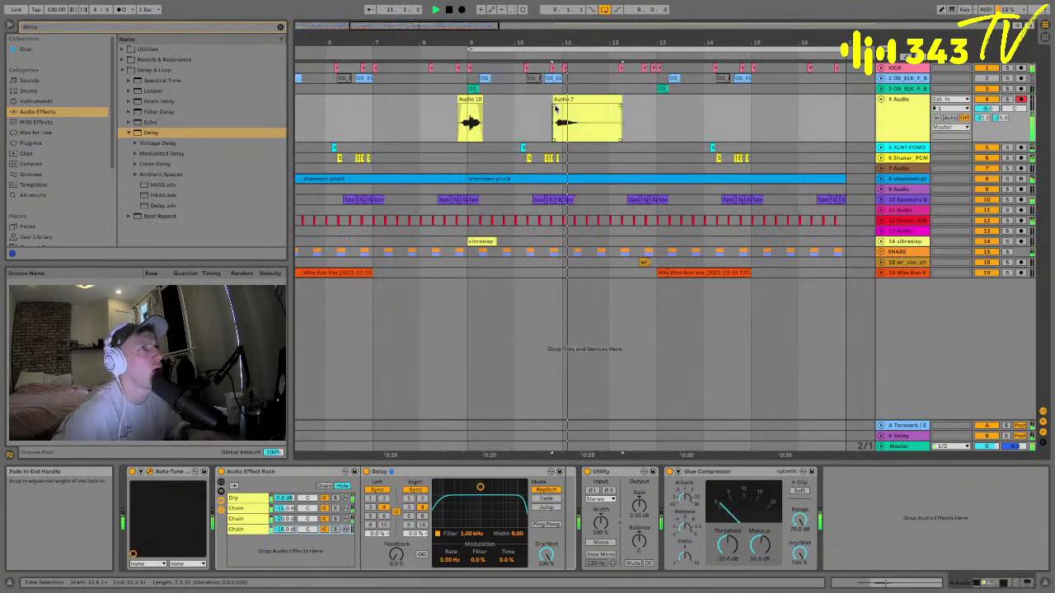
key("Delete")
left_click_drag(467, 36, 467, 25)
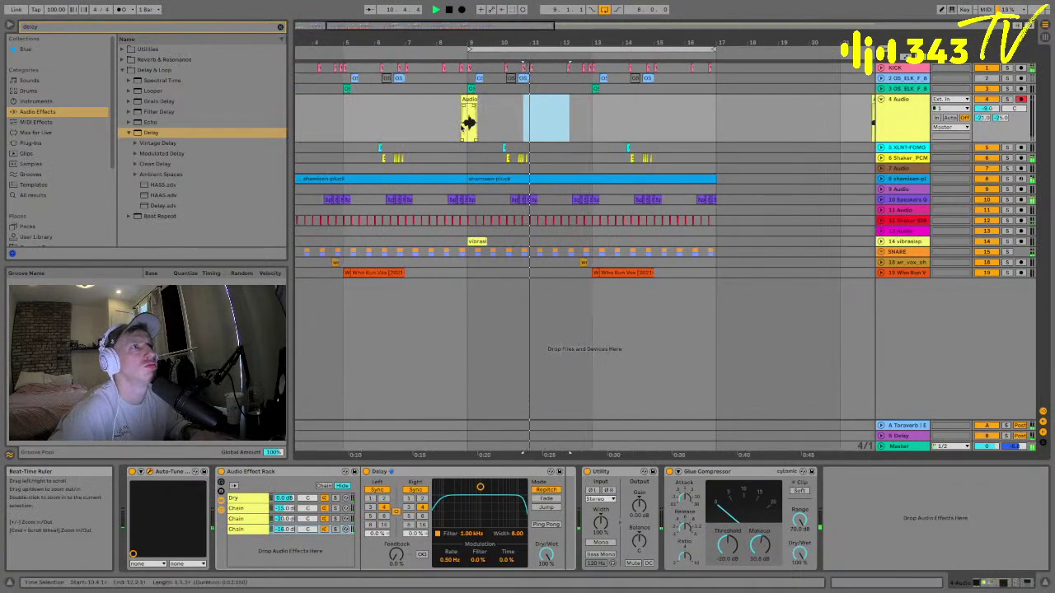
- Duplicate the two-bar section holding the short vocal clip three times, so it repeats every two bars up to bar 15
left_click(471, 124)
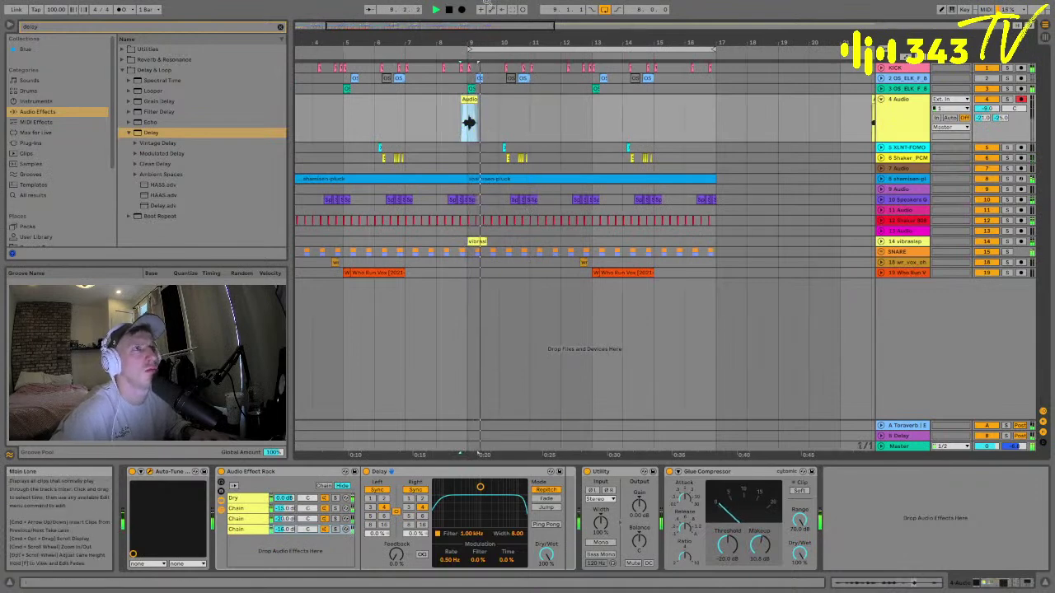
left_click(435, 123)
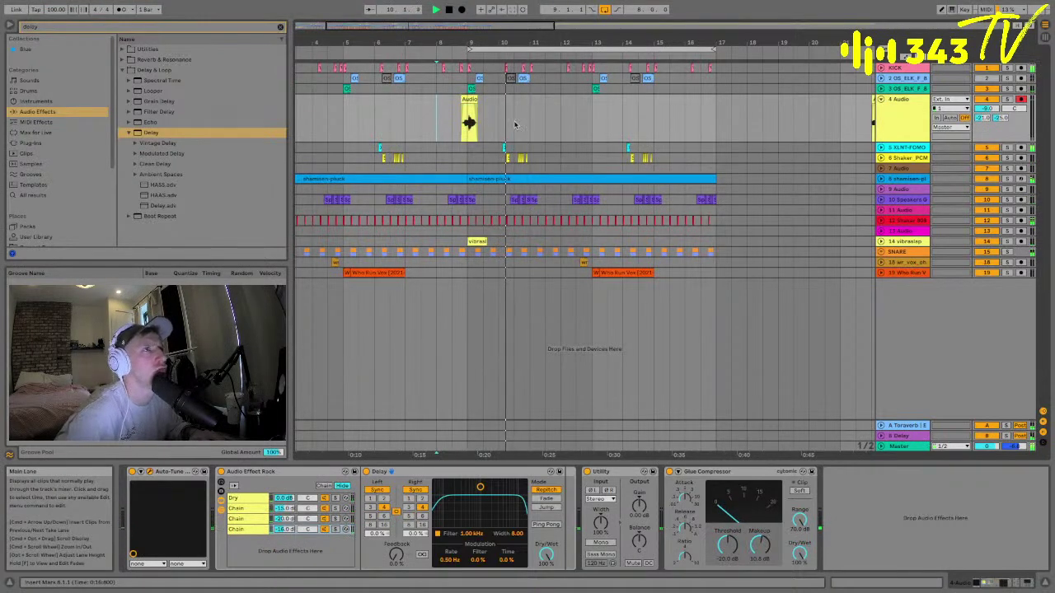
left_click_drag(437, 123, 501, 122)
key("ctrl+d")
key("ctrl+d")
key("ctrl+d")
key("ctrl+d")
key("ctrl+z")
double_click(594, 99)
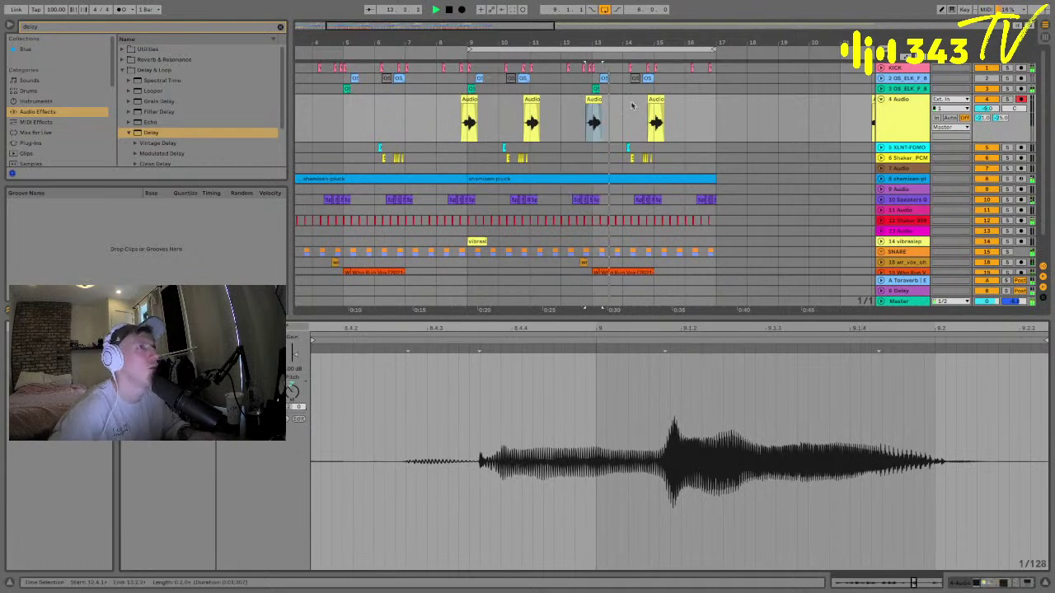
left_click(656, 124)
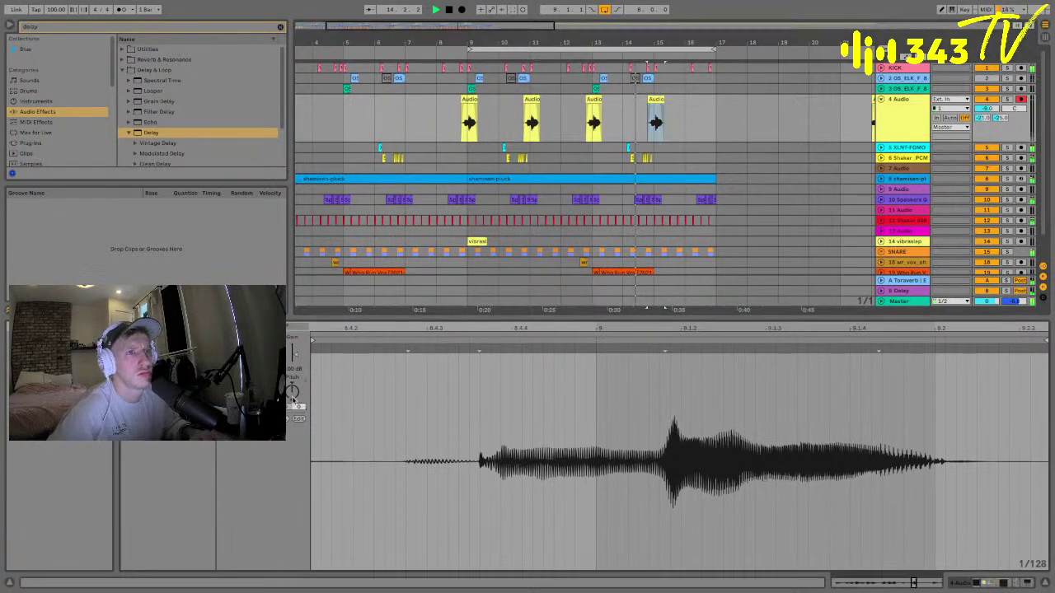
- Fold track 4, check the tracks inside the SNARE group, and insert a new audio track beneath the group
left_click(880, 99)
left_click(880, 213)
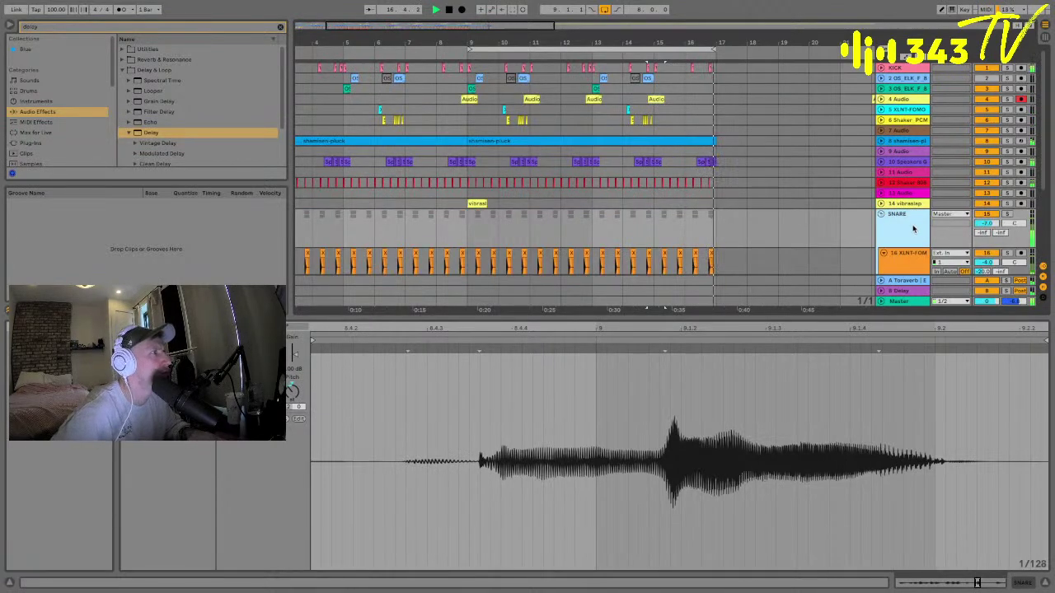
left_click(881, 215)
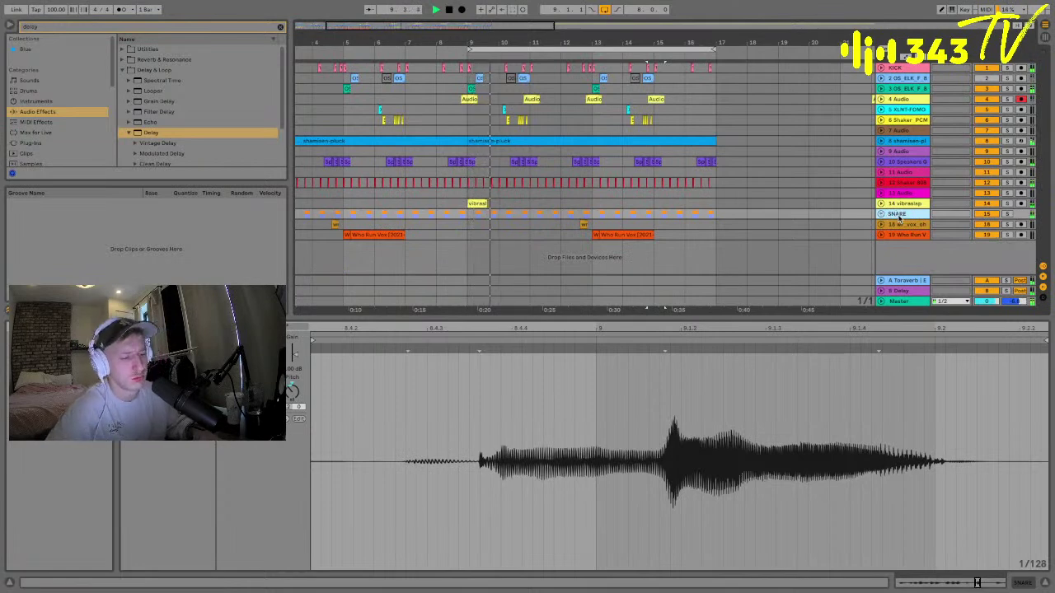
key("ctrl+t")
- Search the whole library for "clap" and audition XLNT-FOMO clap samples
key("ctrl+f")
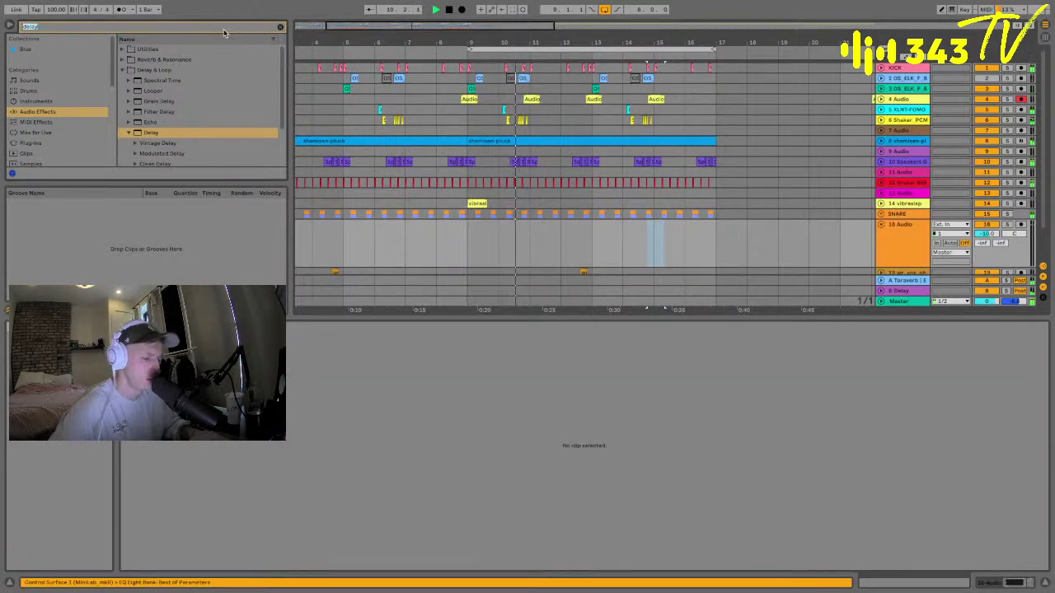
type("clap")
scroll(37, 162, "down", 1)
scroll(37, 161, "down", 3)
left_click(33, 81)
left_click(173, 111)
left_click(172, 154)
- Place WM_clap_04_distorted.wav on the new audio track at beat 9.2 and set the track volume to -13 dB
key("plus")
key("plus")
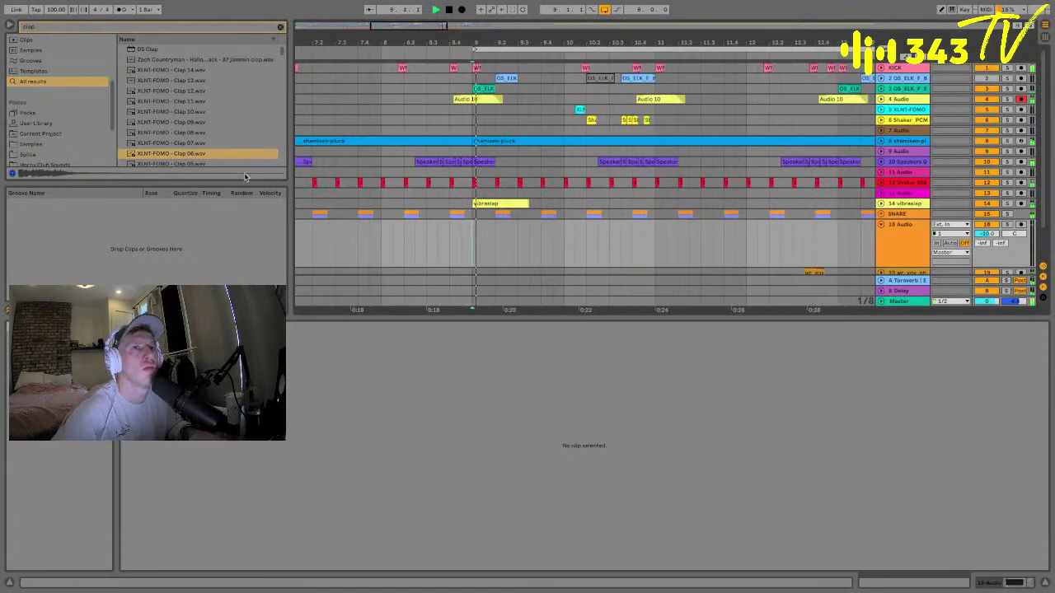
scroll(180, 123, "down", 4)
left_click(179, 138)
left_click_drag(358, 151, 494, 233)
left_click(784, 243)
key("space")
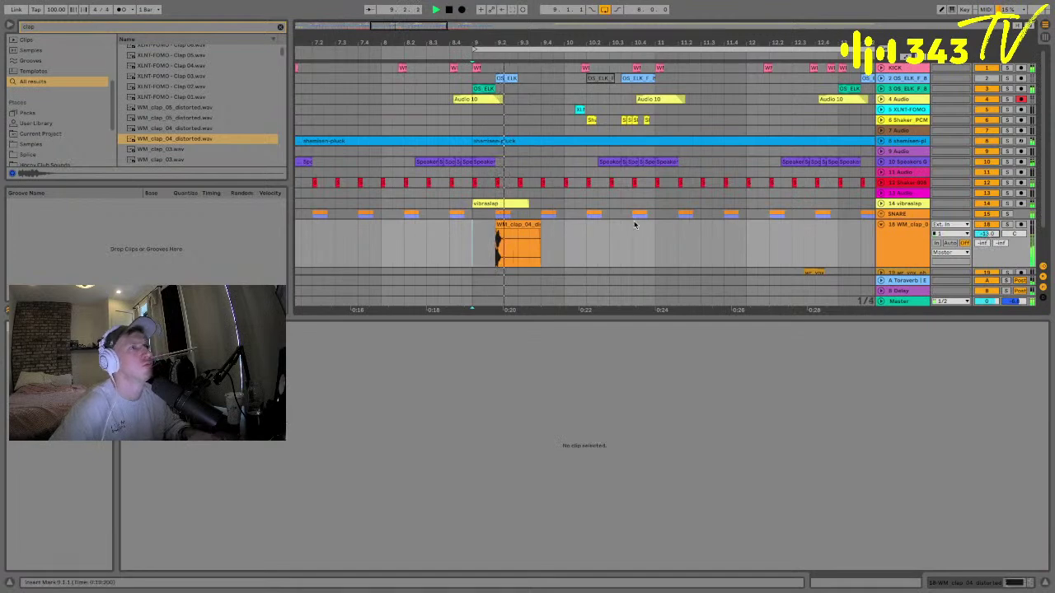
- Lower the clap clip's pitch while listening to it in the beat
left_click(519, 239)
scroll(292, 390, "down", 10)
scroll(292, 391, "up", 8)
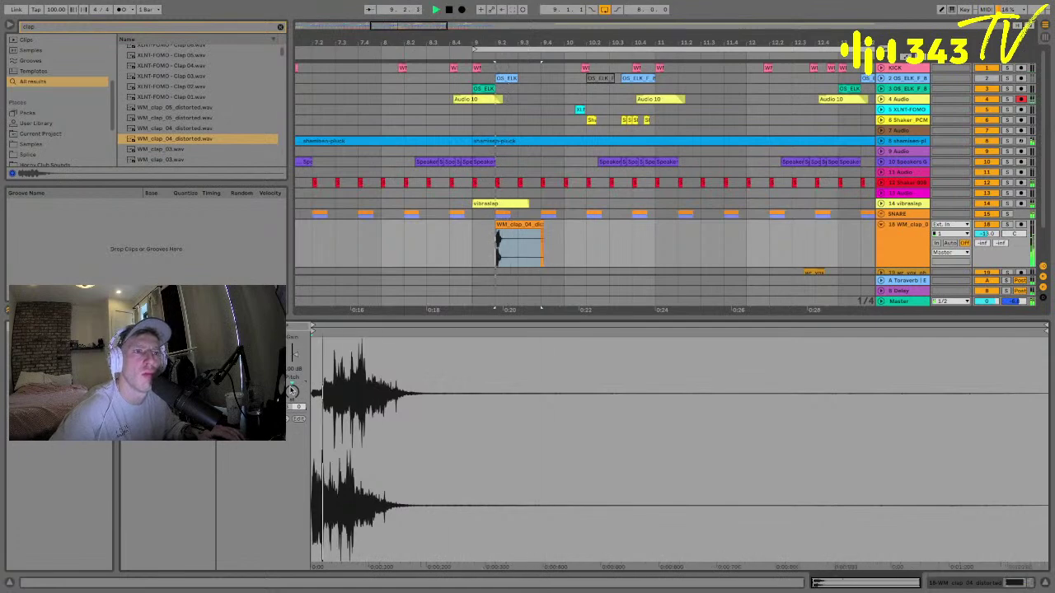
scroll(292, 391, "down", 3)
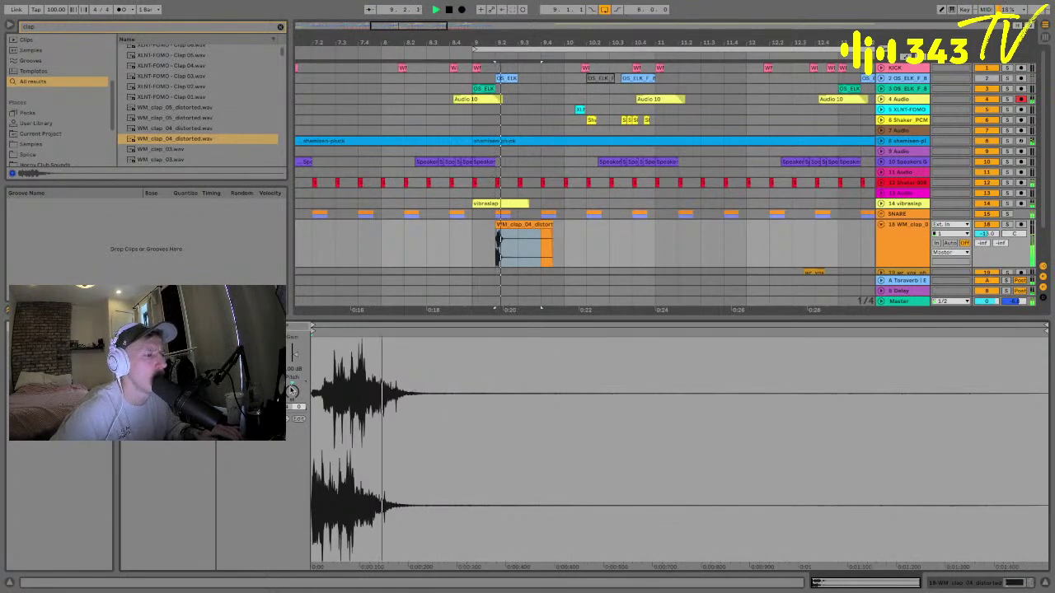
key("space")
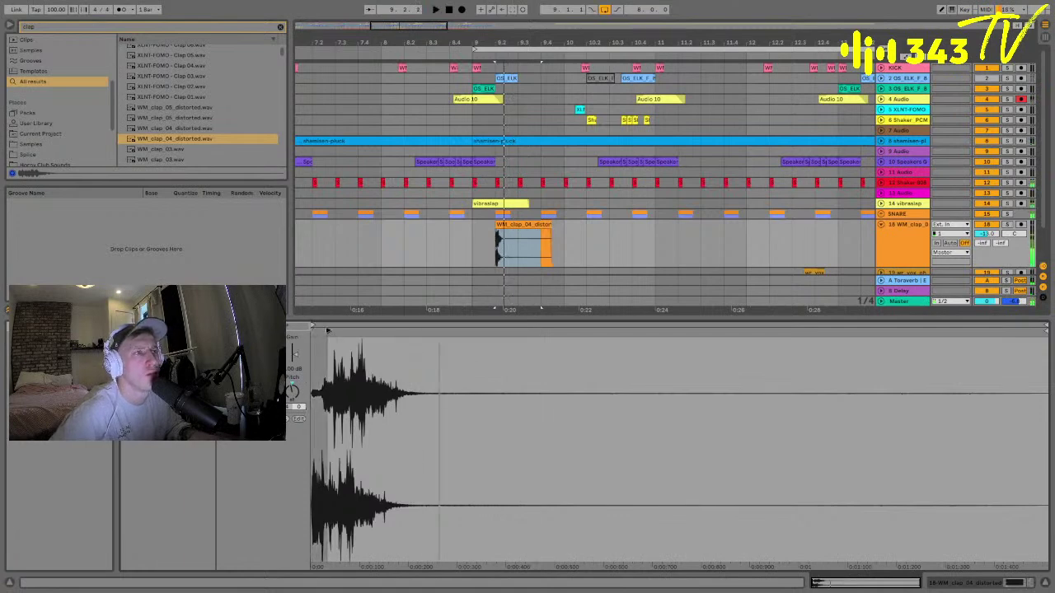
- Trim the clap clip to one beat, ending at 9.3, and insert another audio track below it
left_click(475, 247)
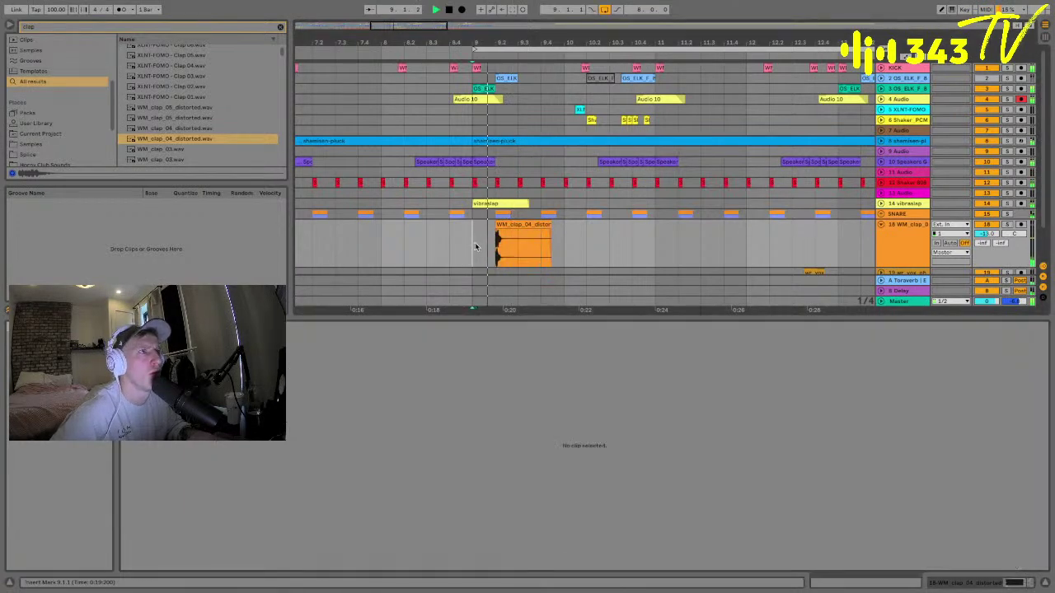
left_click(528, 248)
left_click_drag(550, 247, 518, 247)
left_click(911, 240)
key("ctrl+t")
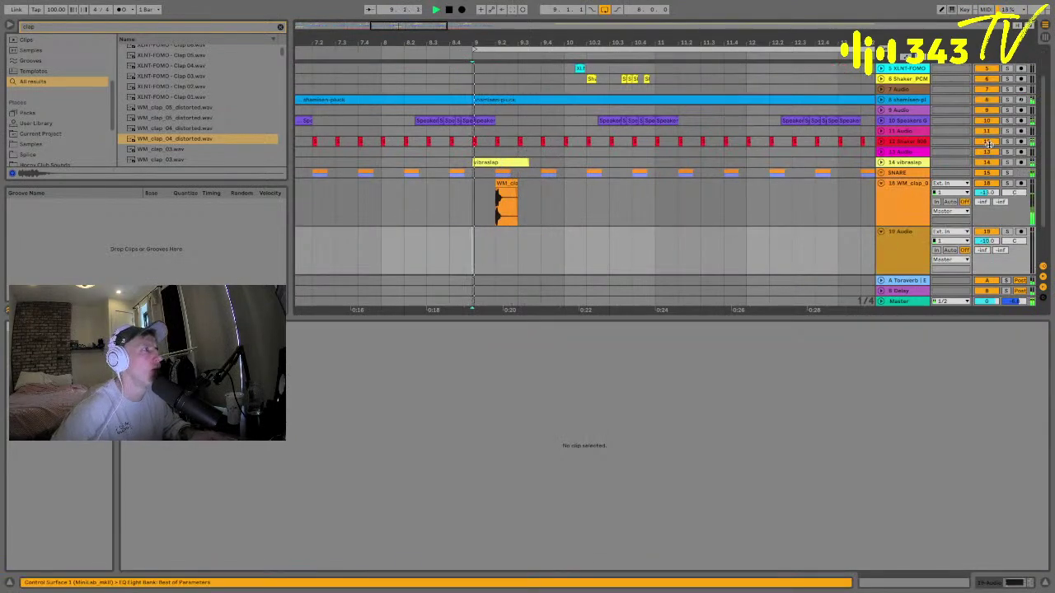
- Repeat the clap clip every two beats from bar 9 through bar 14 and save the set
left_click(510, 199)
key("ctrl+d")
key("ctrl+d")
key("ctrl+d")
left_click_drag(461, 195, 656, 195)
key("ctrl+d")
key("ctrl+d")
key("minus")
key("minus")
key("ctrl+s")
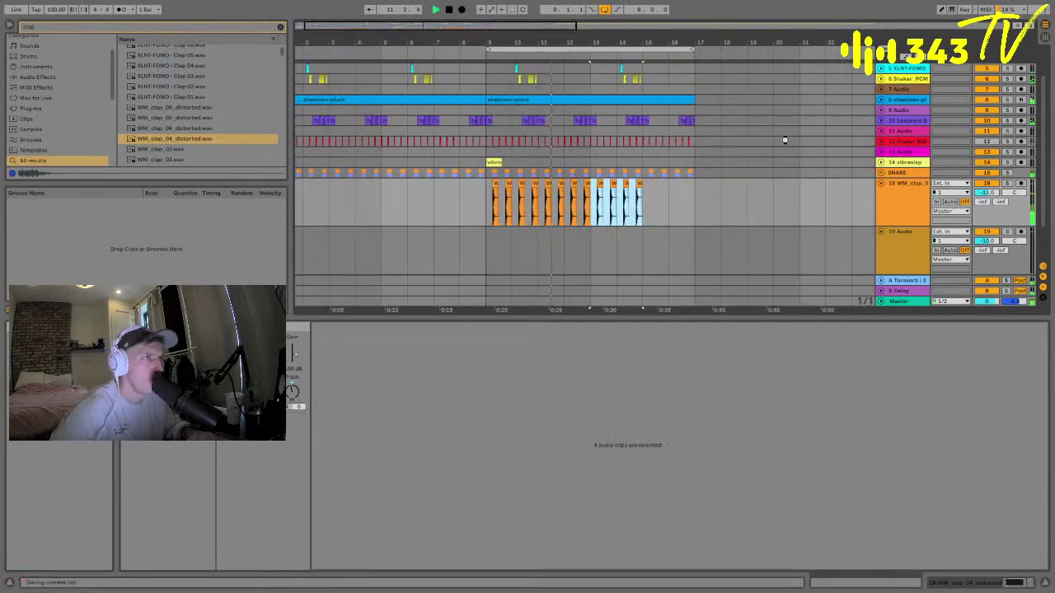
- Insert another audio track below the claps, search the library for "hat" and audition samples down to wr_hat_dirthat.wav
key("Down")
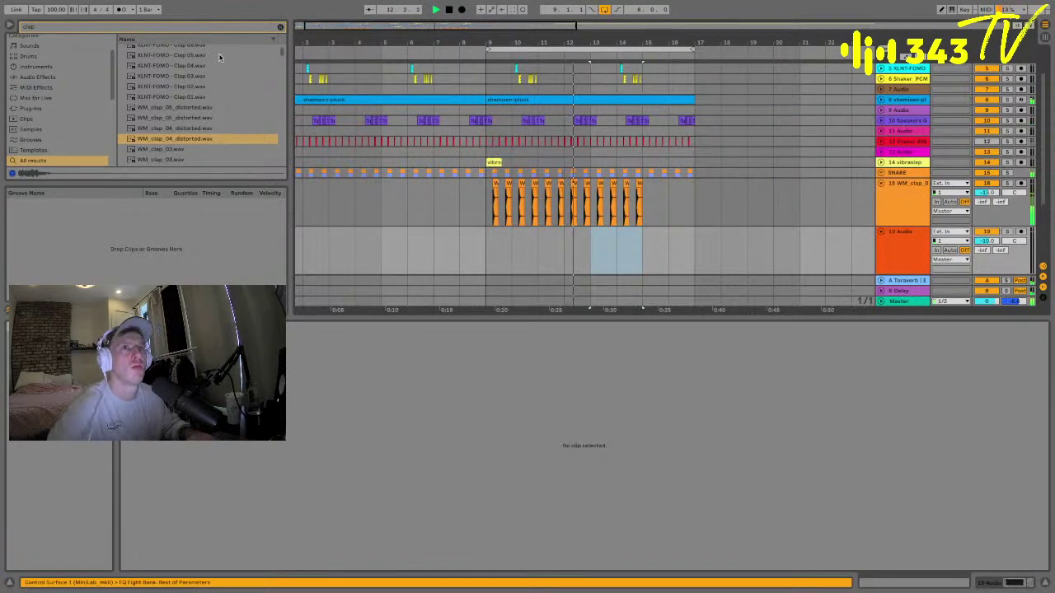
type("hat")
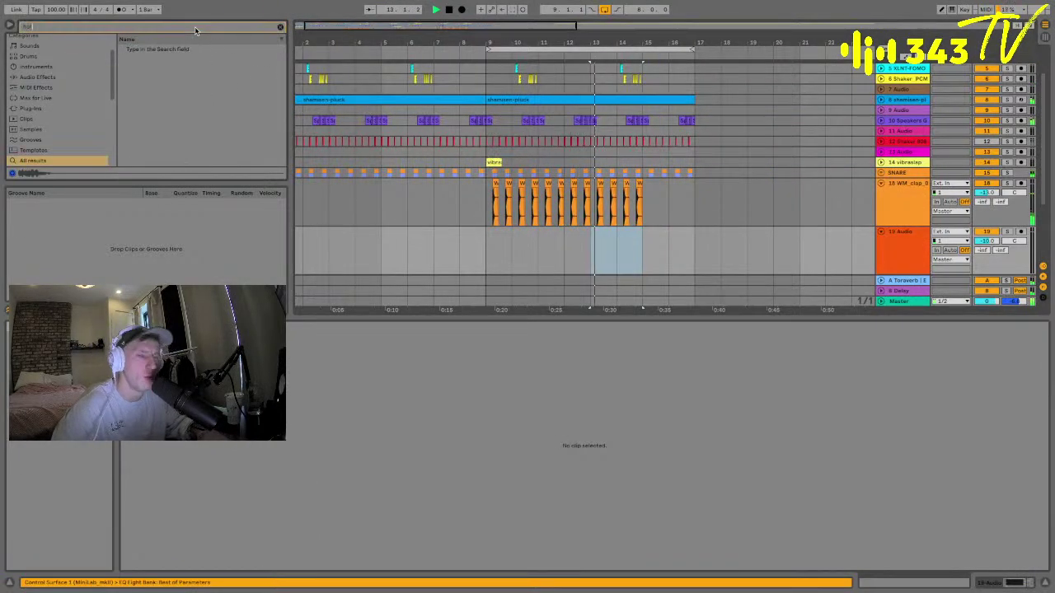
key("Down")
key("Down")
key("Down")
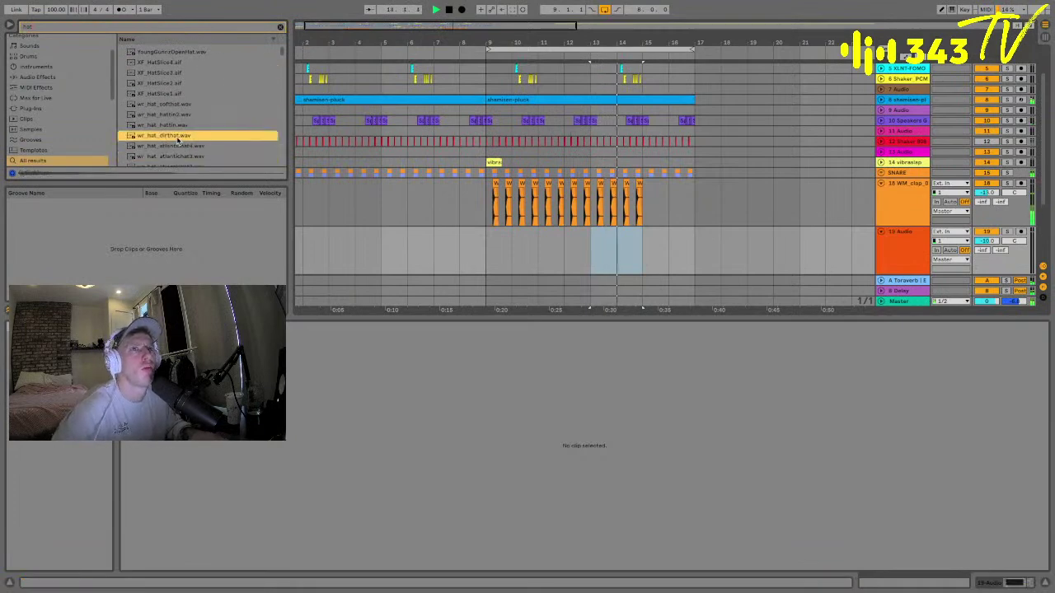
- Audition more hat samples in the search results, from wr_hat_dirthat.wav down to VBB_Hat_36.wav
scroll(461, 201, "up", 3)
scroll(462, 202, "down", 3)
key("Down")
key("Down")
key("Down")
key("Down")
key("Down")
key("Down")
key("Down")
key("Down")
key("Down")
key("Down")
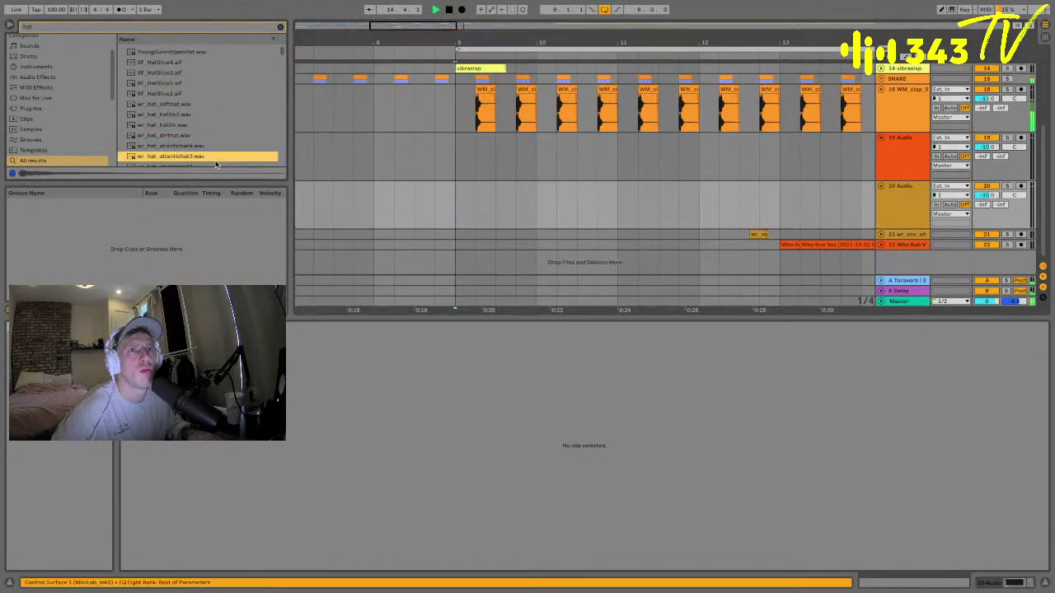
key("Down")
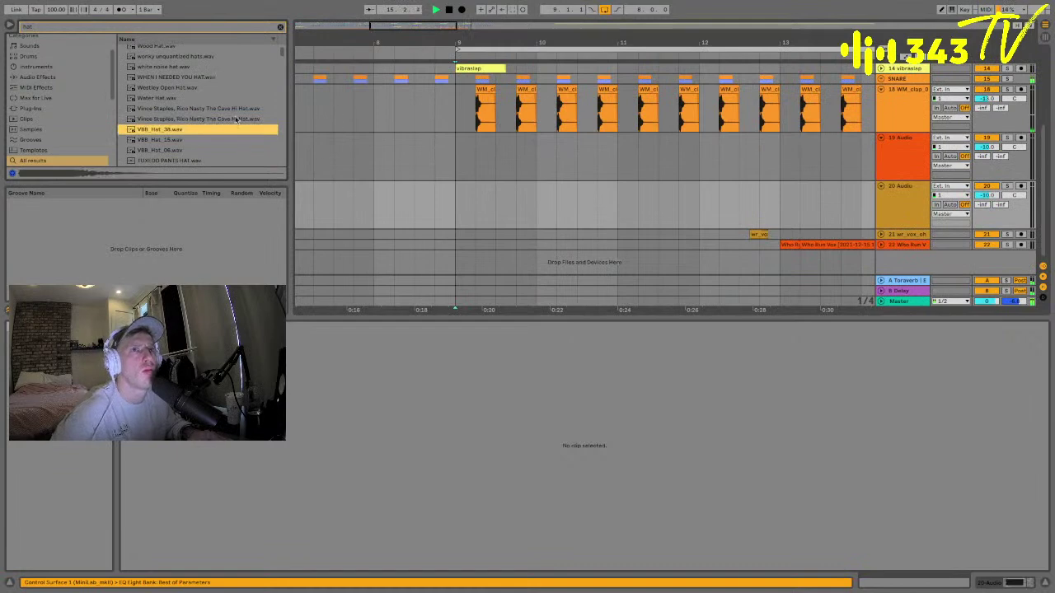
- Place Vince Staples, Rico Nasty The Cave Hi Hat.wav at bar 9 on the lower empty audio track and duplicate it into eight back-to-back hits
left_click(195, 119)
left_click_drag(478, 192, 457, 196)
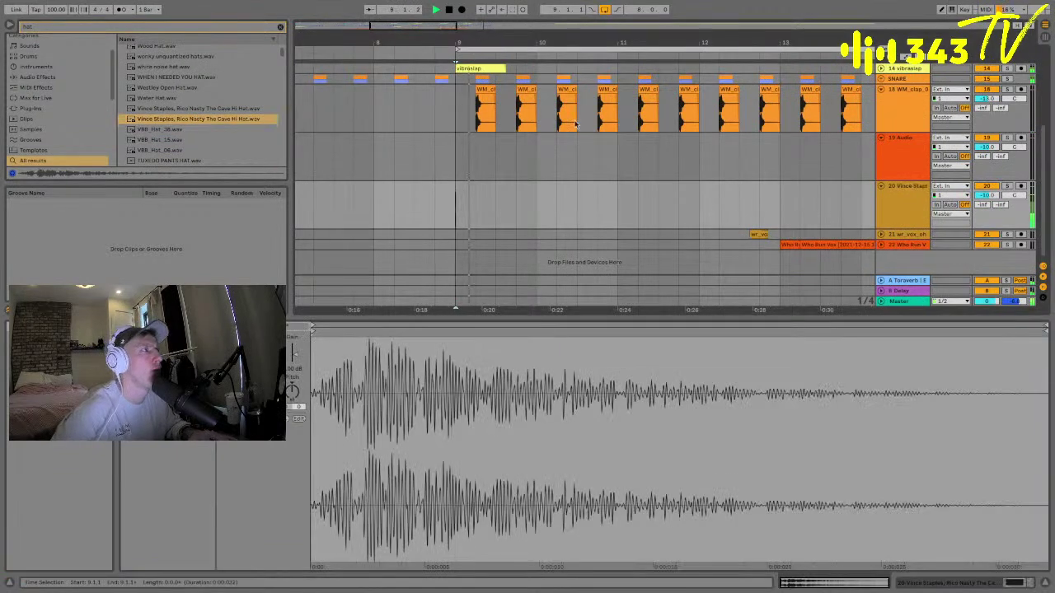
scroll(457, 116, "up", 10)
left_click(445, 206)
key("ctrl+d")
key("ctrl+d")
key("ctrl+d")
left_click_drag(485, 206, 432, 210)
key("ctrl+d")
key("space")
left_click(435, 208)
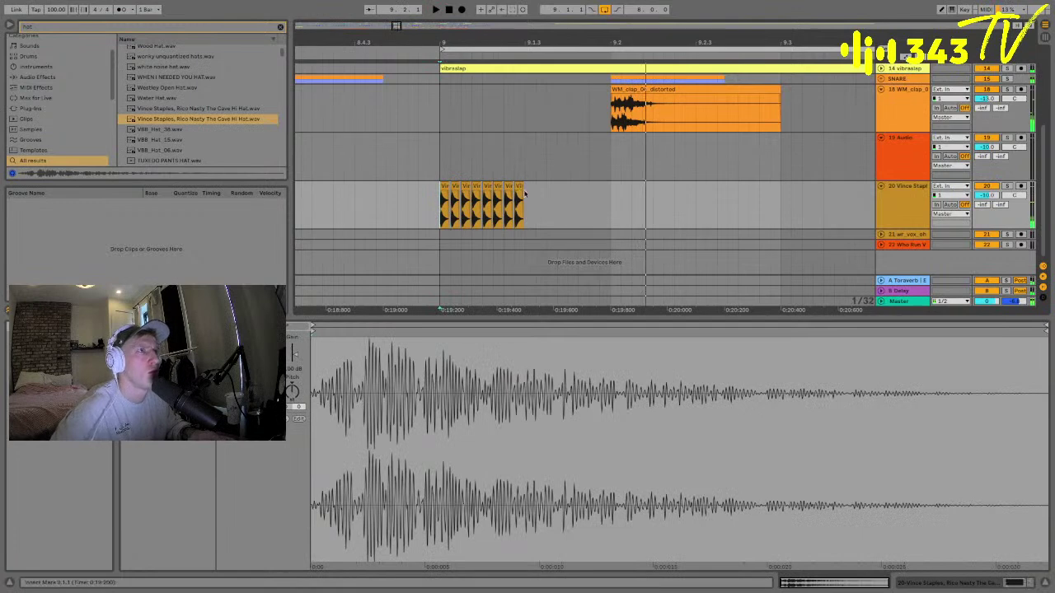
- Replace the eighth hi-hat hit with three hits spaced a 1/32 note apart, starting at 9.1.3
left_click_drag(515, 187, 527, 193)
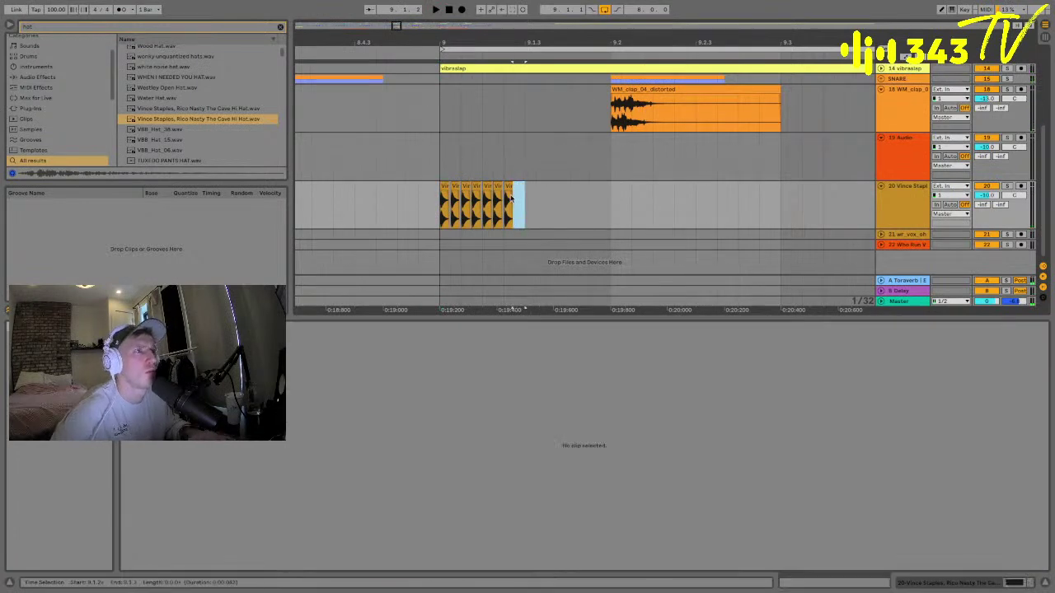
key("ctrl+d")
key("ctrl+d")
key("ctrl+d")
left_click(442, 198)
key("space")
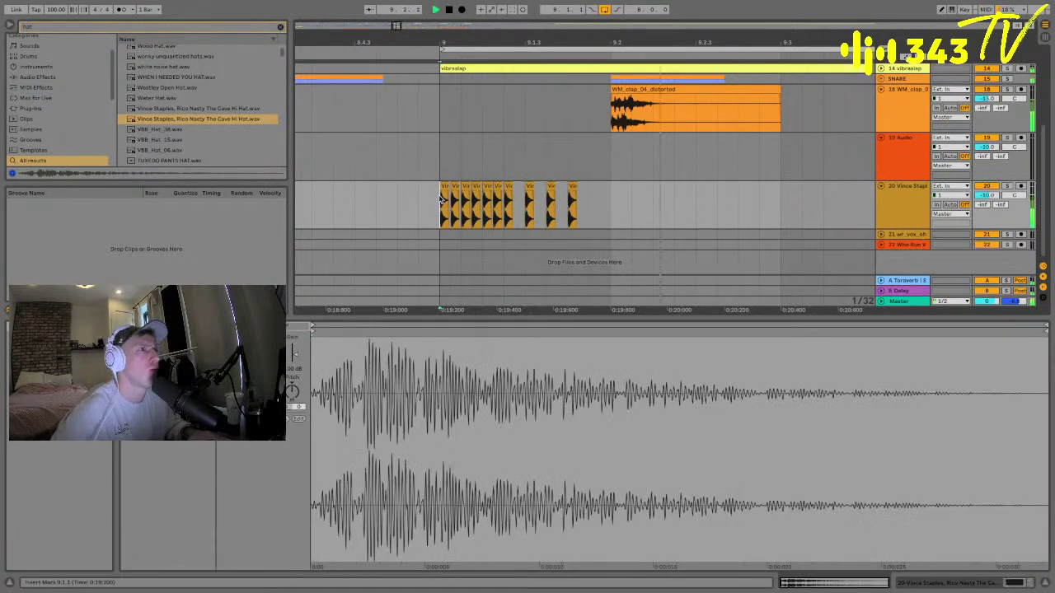
- Delete the middle one of the three spaced hi-hat hits
left_click(550, 196)
key("Delete")
left_click(449, 202)
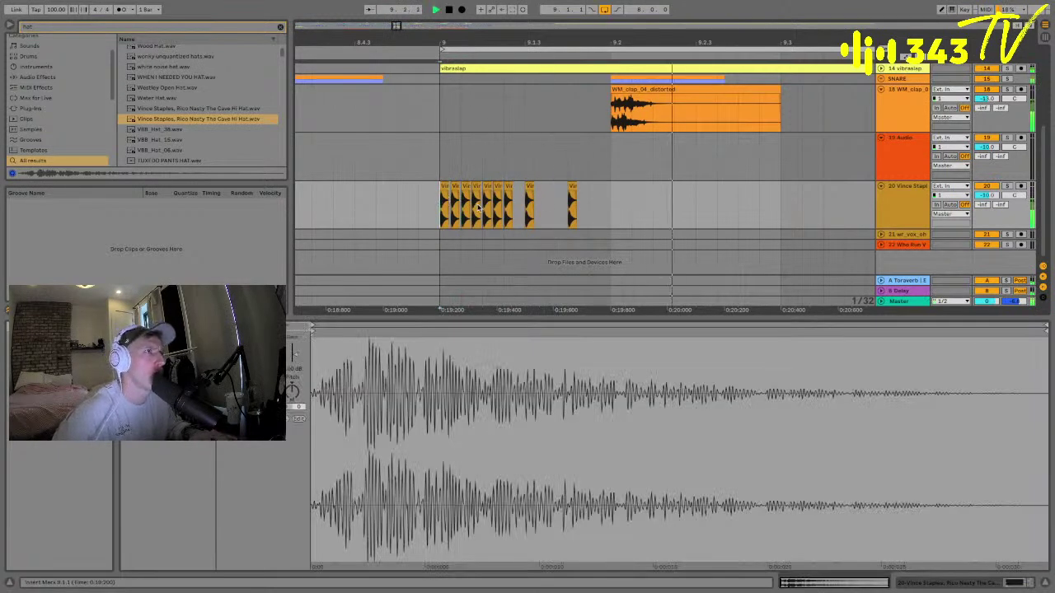
- Extend the hi-hat pattern with duplicated hits at 9.2, 9.2.3 and 9.3, and play it back
left_click_drag(614, 202, 577, 204)
left_click(571, 201, "shift")
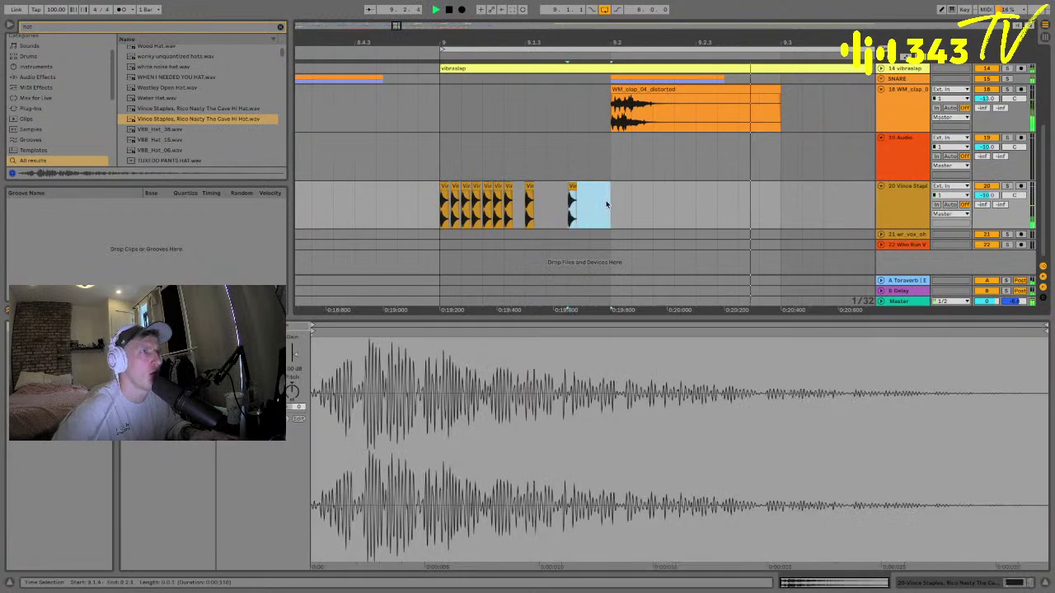
key("ctrl+d")
left_click_drag(614, 213, 697, 212)
key("ctrl+d")
key("ctrl+d")
left_click(436, 194)
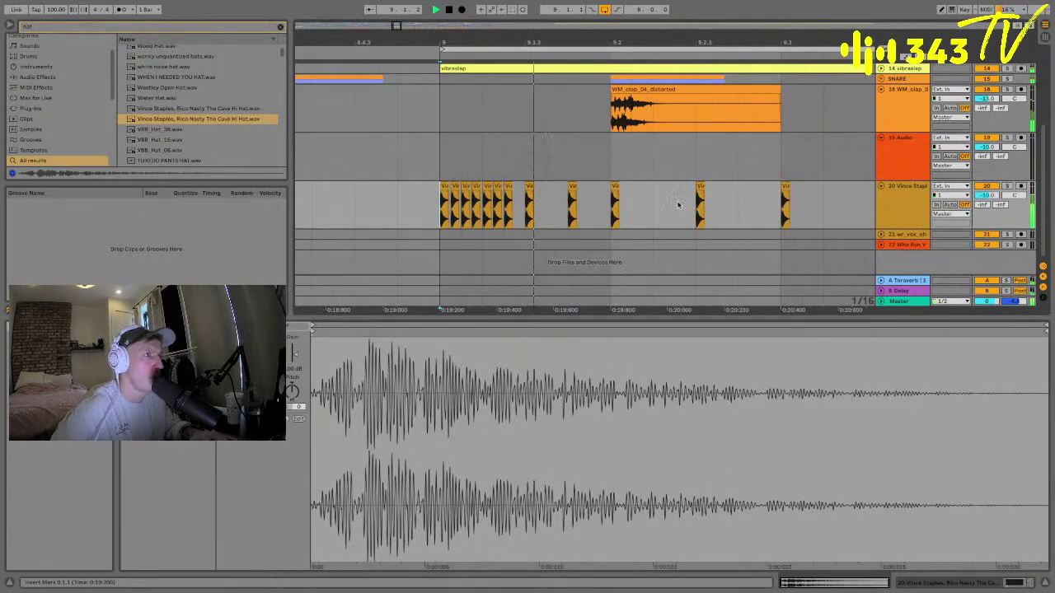
- Delete the hi-hat hit at 9.3
key("ctrl+a")
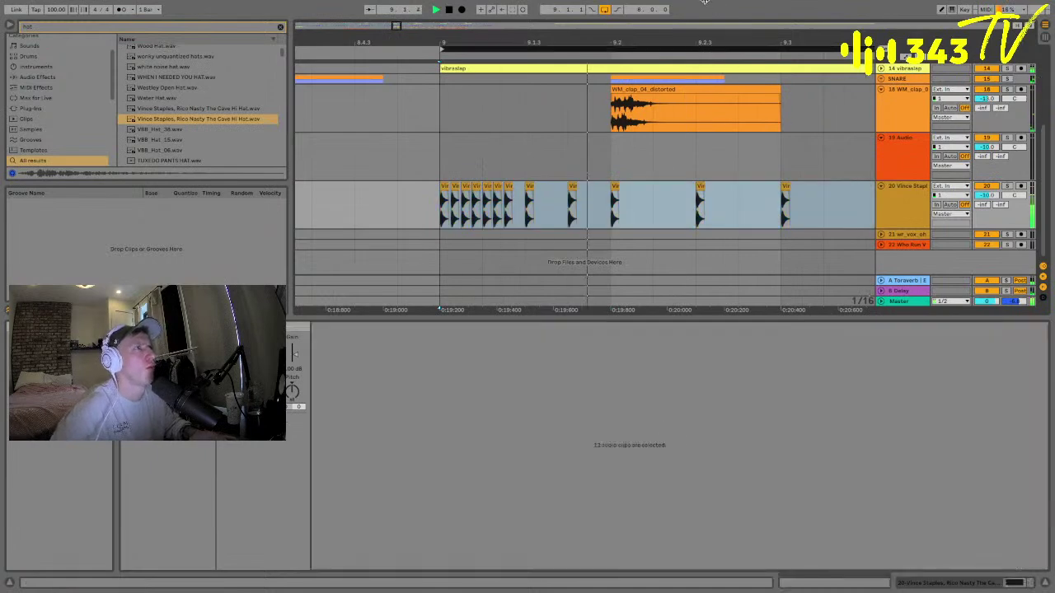
key("minus")
left_click(726, 210)
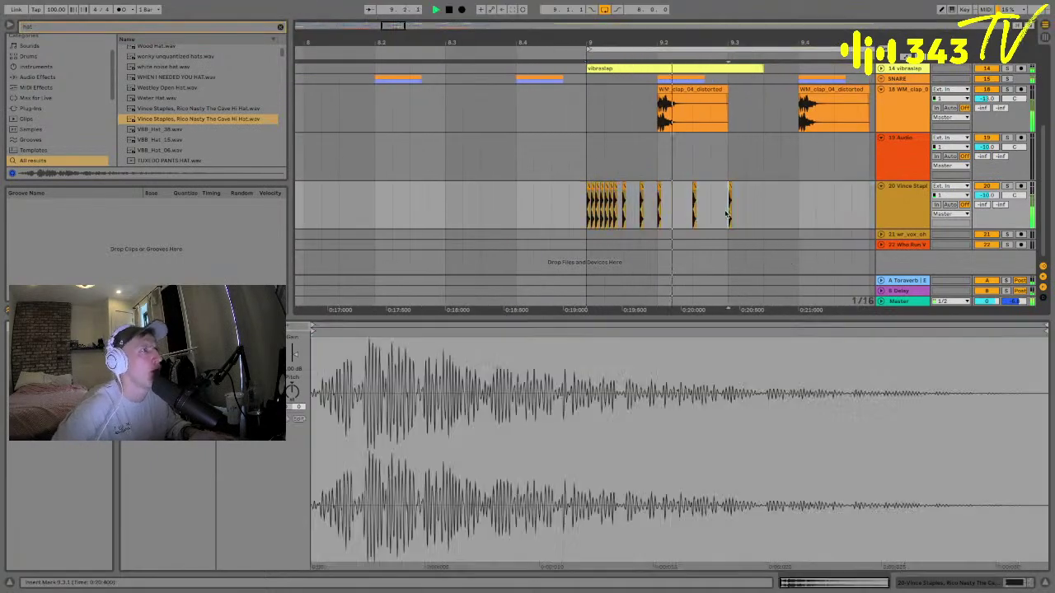
key("Delete")
left_click(580, 210)
- Insert an audio track below the hi-hats, search the library for "opn" and place OPNHIHAT.wav on it at 9.1.3
left_click(904, 199)
key("ctrl+t")
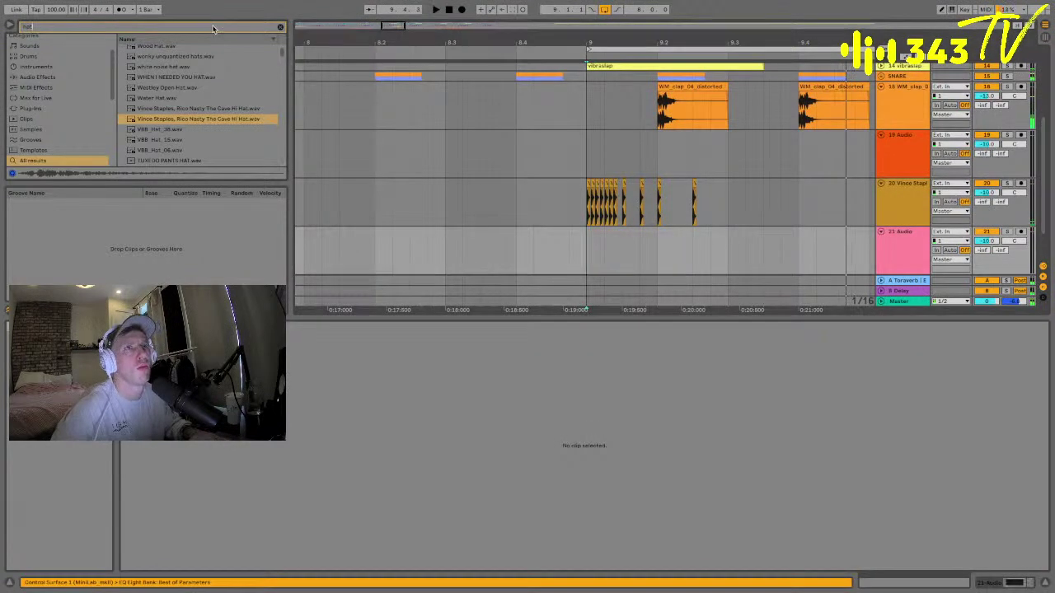
type("open")
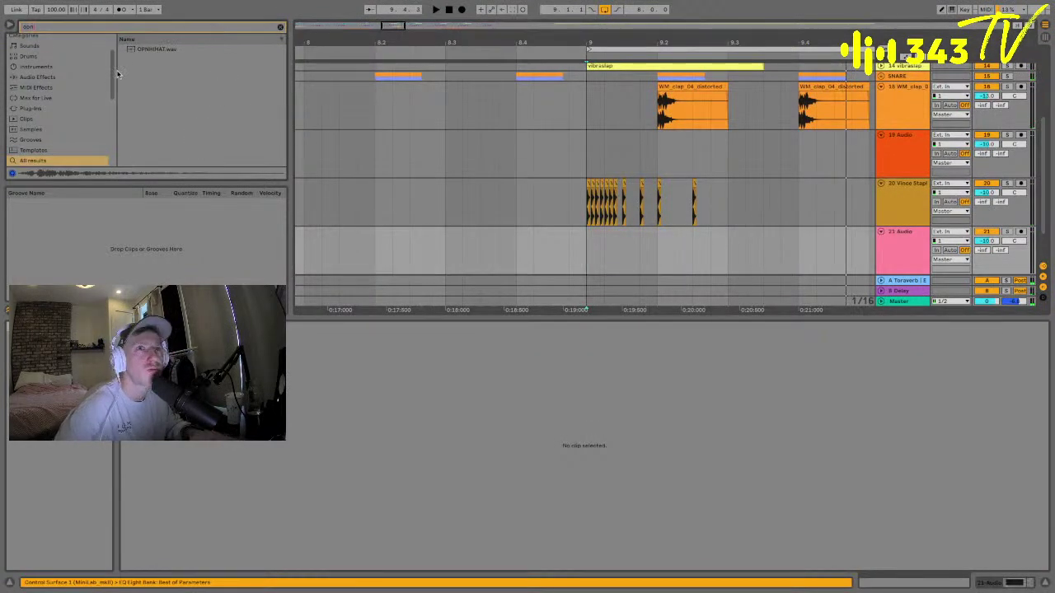
left_click(144, 50)
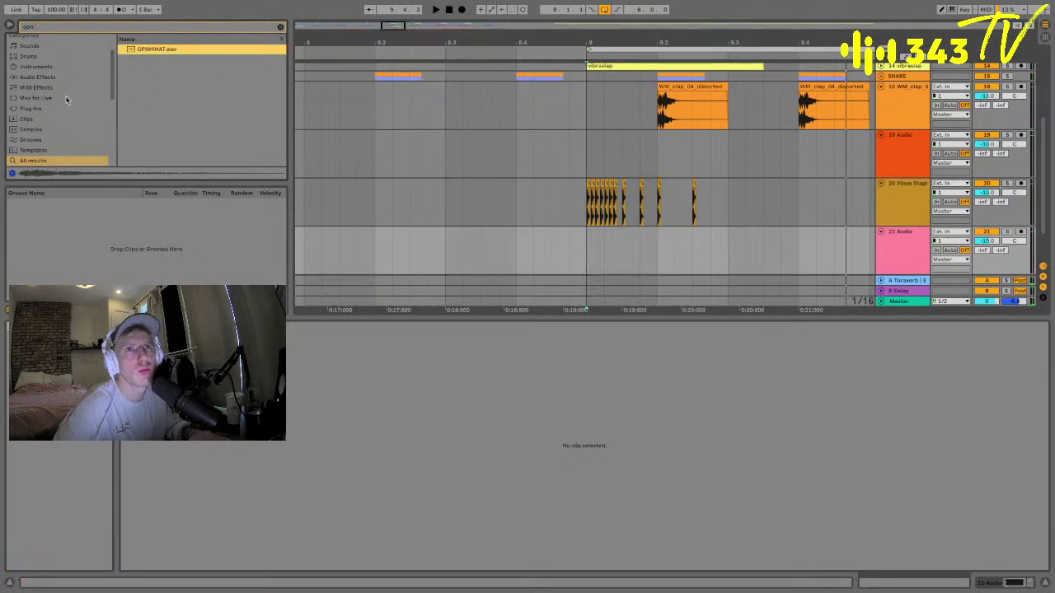
left_click_drag(146, 50, 626, 252)
key("space")
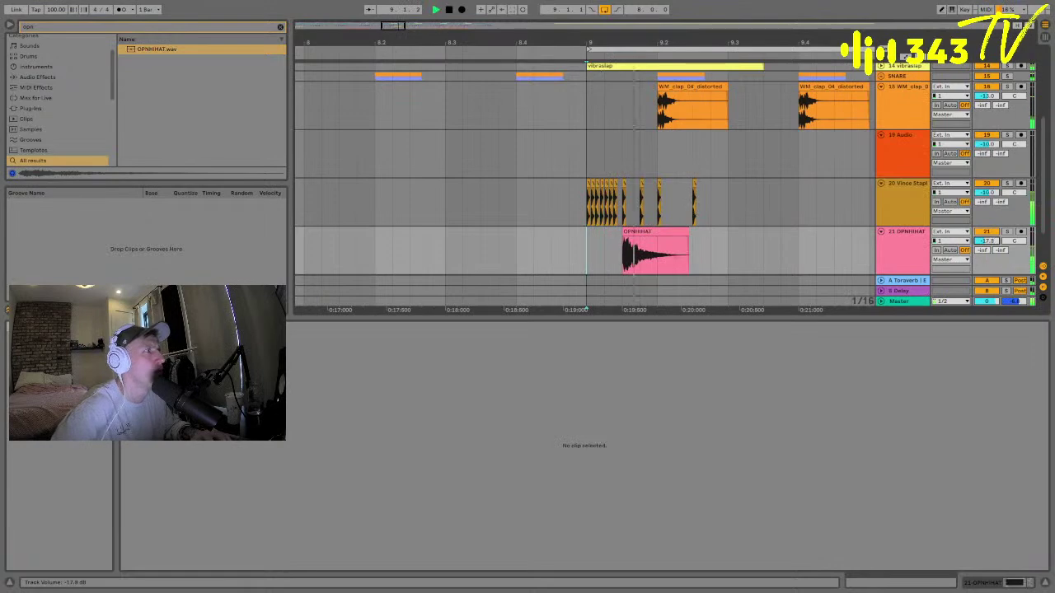
- Shorten the OPNHIHAT clip and move it to 9.2.3, listening to it in the beat
key("space")
left_click_drag(658, 232, 710, 242)
left_click(577, 240)
key("space")
key("space")
left_click(565, 242)
- Delete the hi-hat hit at 9.2.3, directly above the open hi-hat clip
left_click_drag(691, 202, 730, 200)
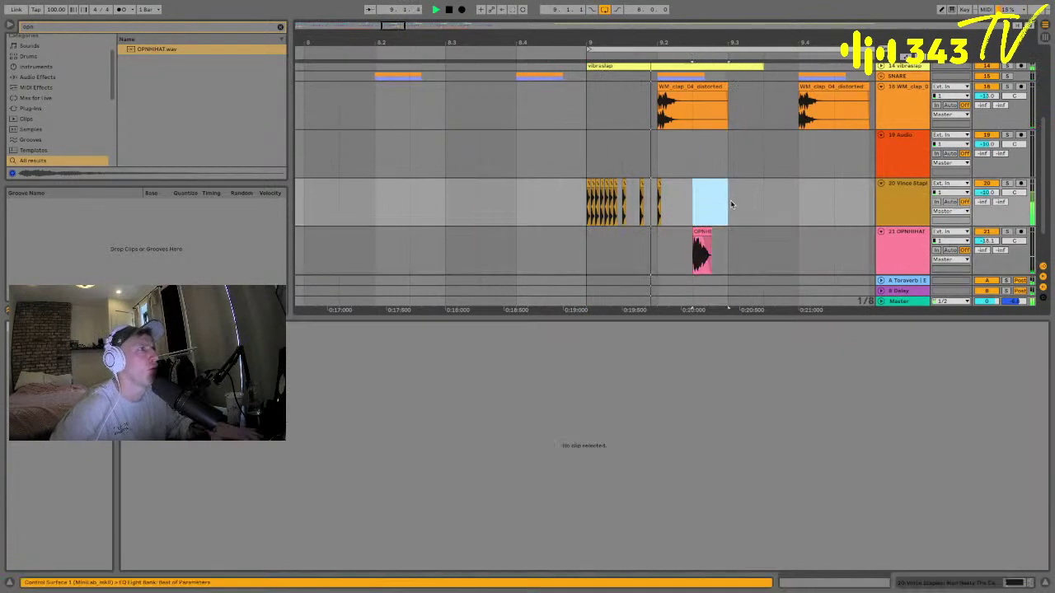
left_click(694, 202)
key("Delete")
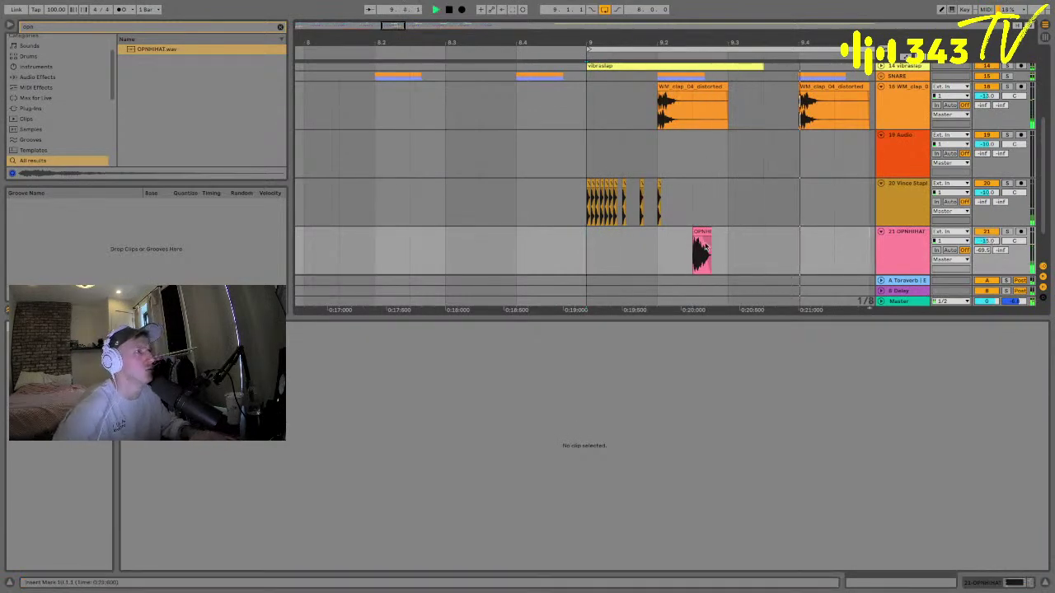
- Try the open hi-hat clip at 9.3 and move it to the start of bar 9
left_click_drag(702, 247, 737, 243)
left_click(623, 247)
key("space")
left_click(552, 238)
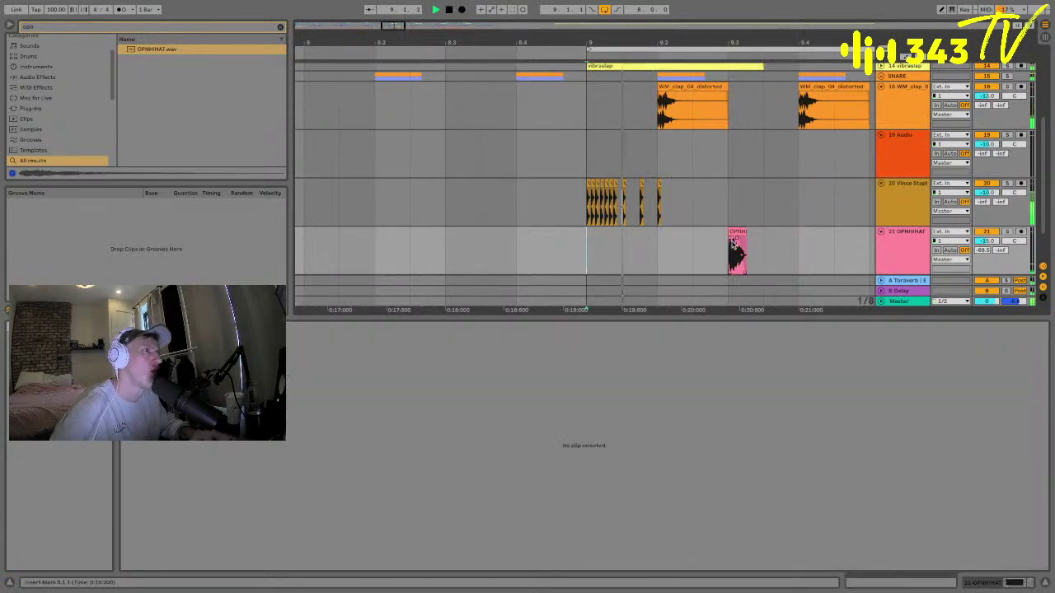
left_click(733, 243)
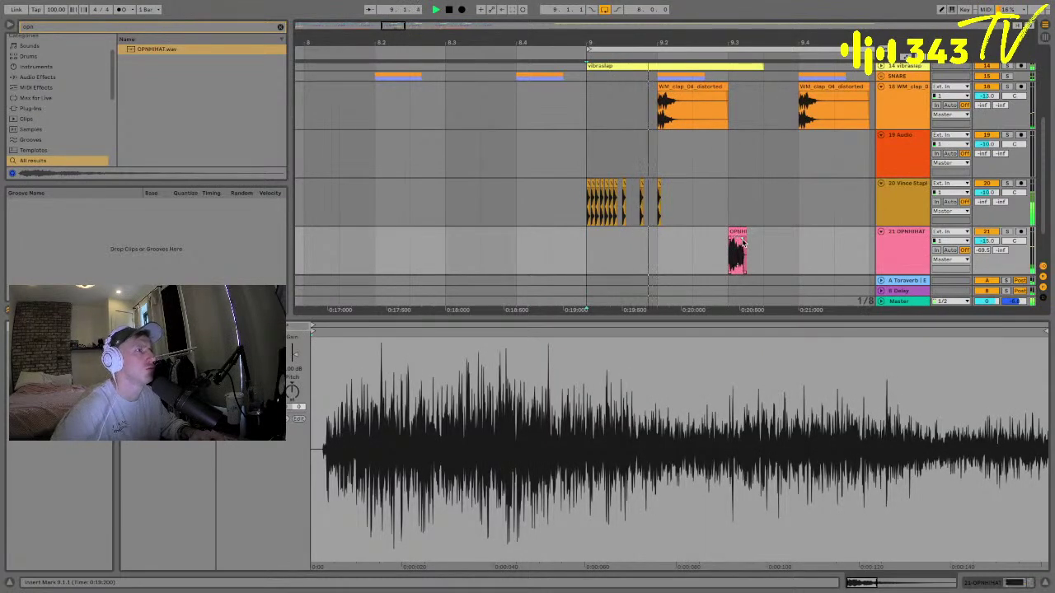
left_click_drag(739, 243, 598, 243)
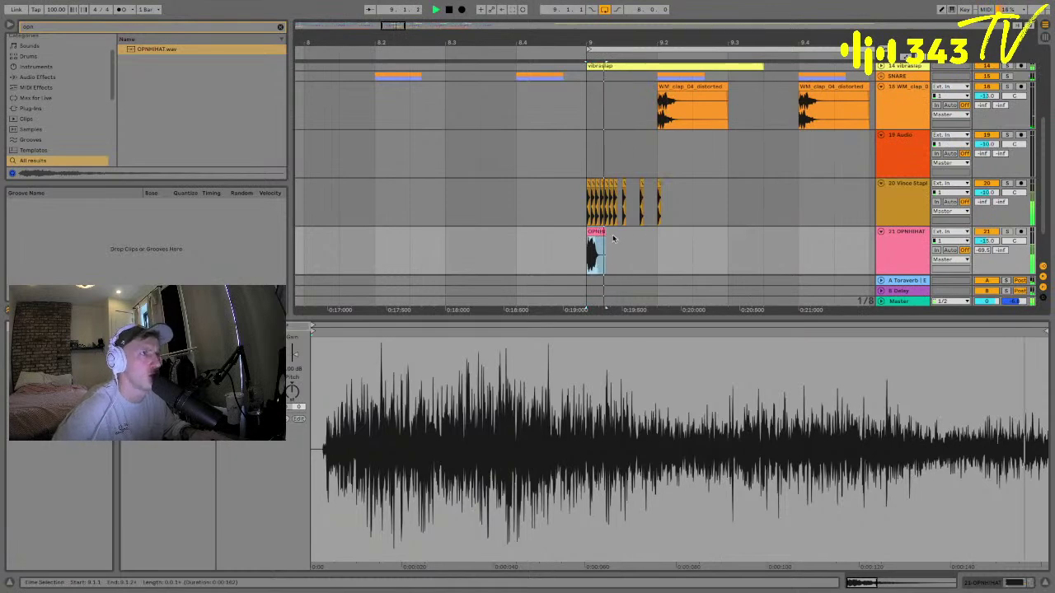
- Insert another audio track below the open hi-hat, and collapse all tracks in an enlarged arrangement area
left_click(890, 261)
key("ctrl+t")
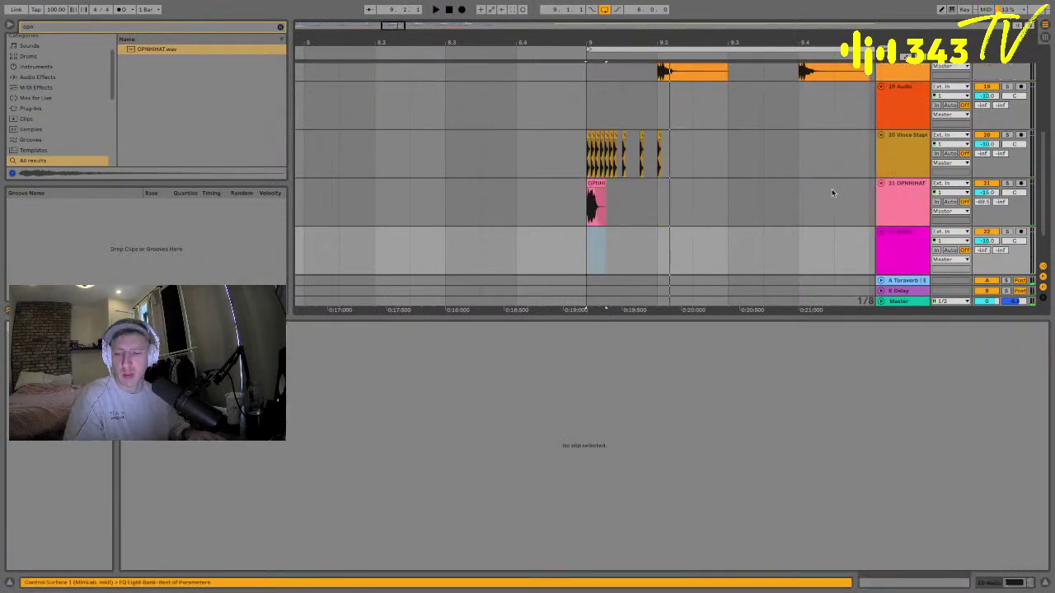
scroll(832, 193, "up", 5)
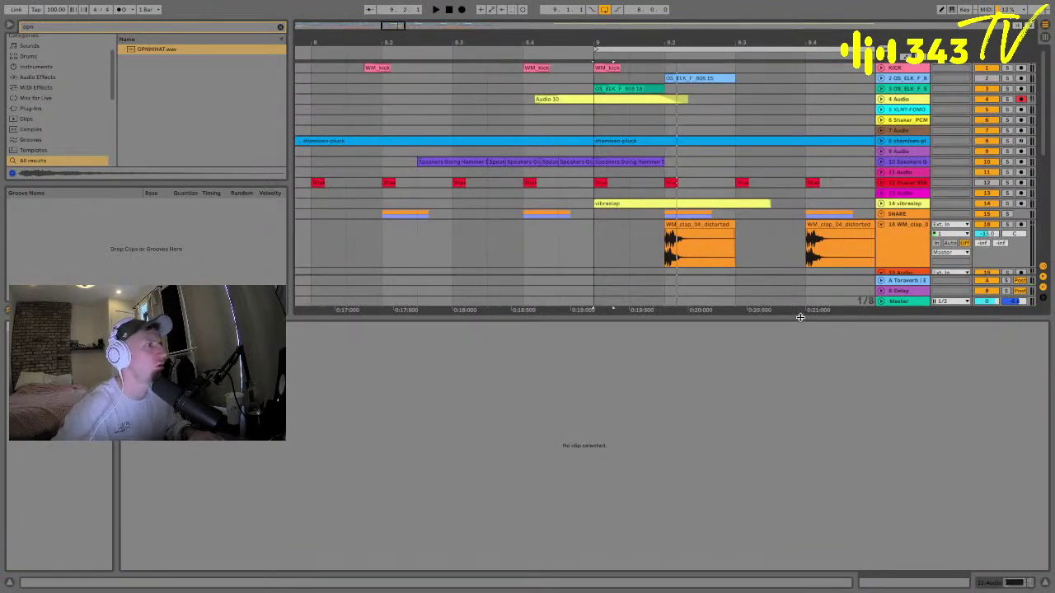
left_click_drag(799, 317, 763, 545)
key("minus")
key("minus")
key("minus")
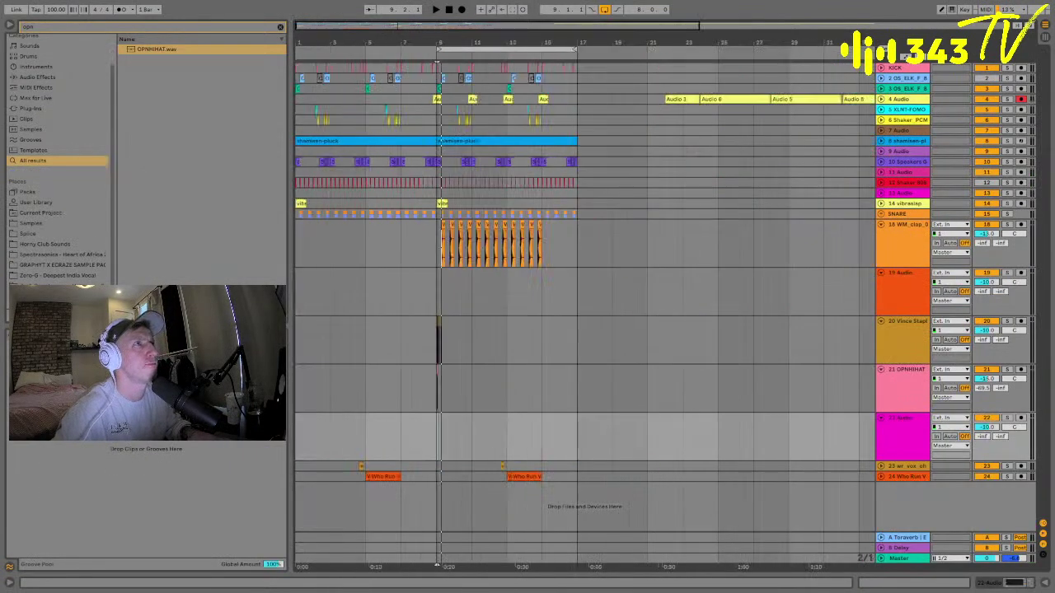
left_click(882, 225, "alt")
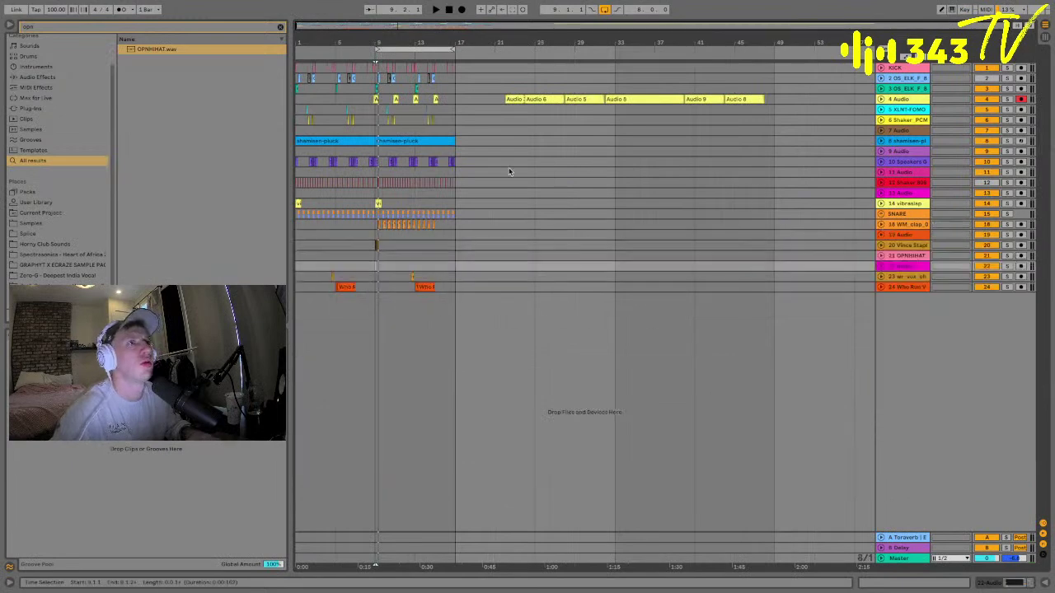
- Insert a MIDI track below the shamisen-pluck track
left_click(454, 172)
left_click(419, 139)
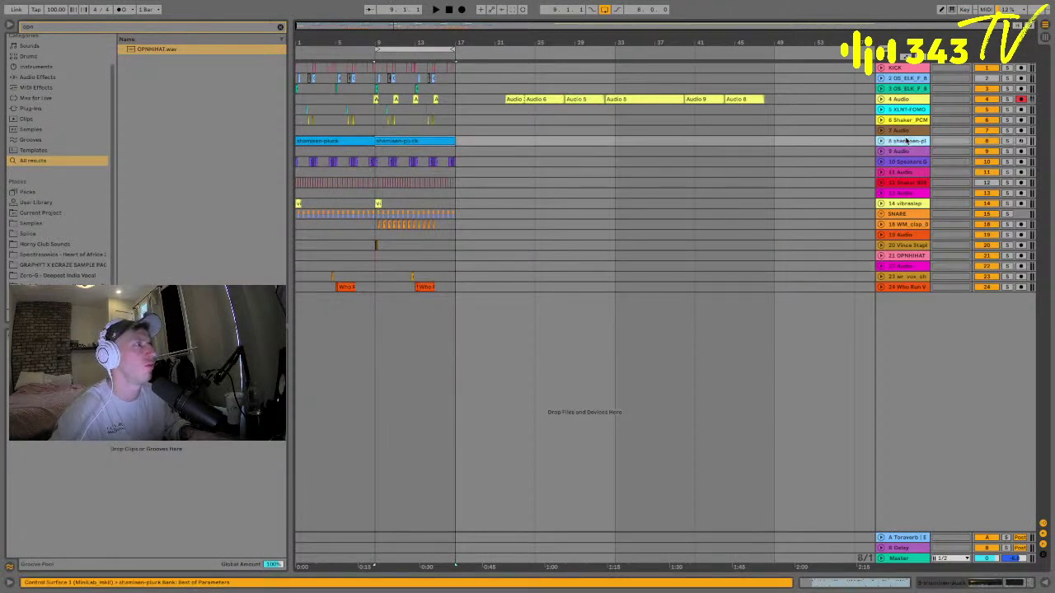
key("ctrl+shift+t")
- Duplicate the time from bar 9 to bar 17 across all tracks and loop the copied section from bar 17
left_click_drag(434, 151, 379, 163)
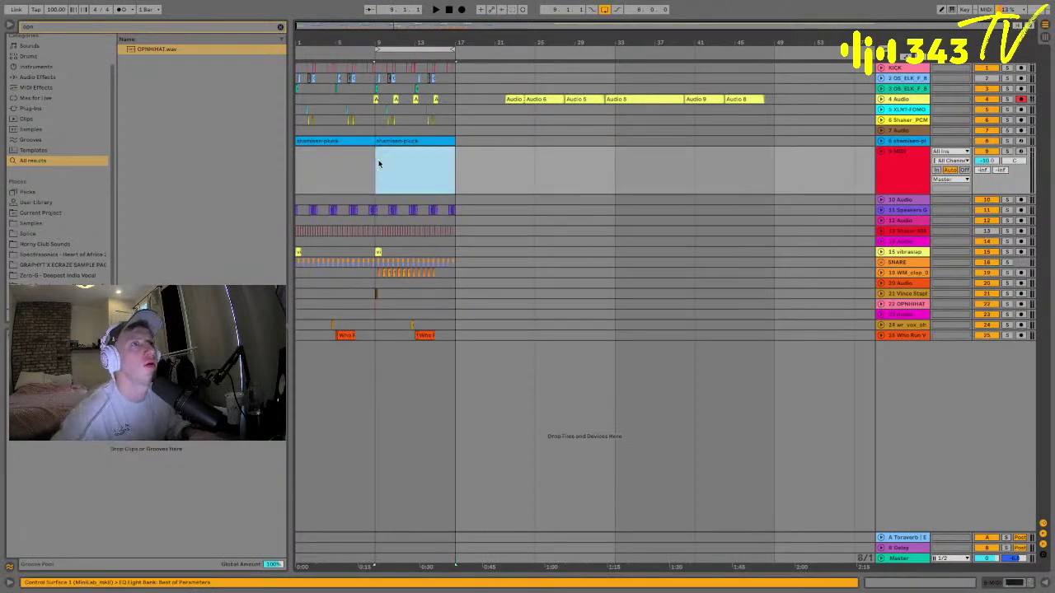
key("ctrl+d")
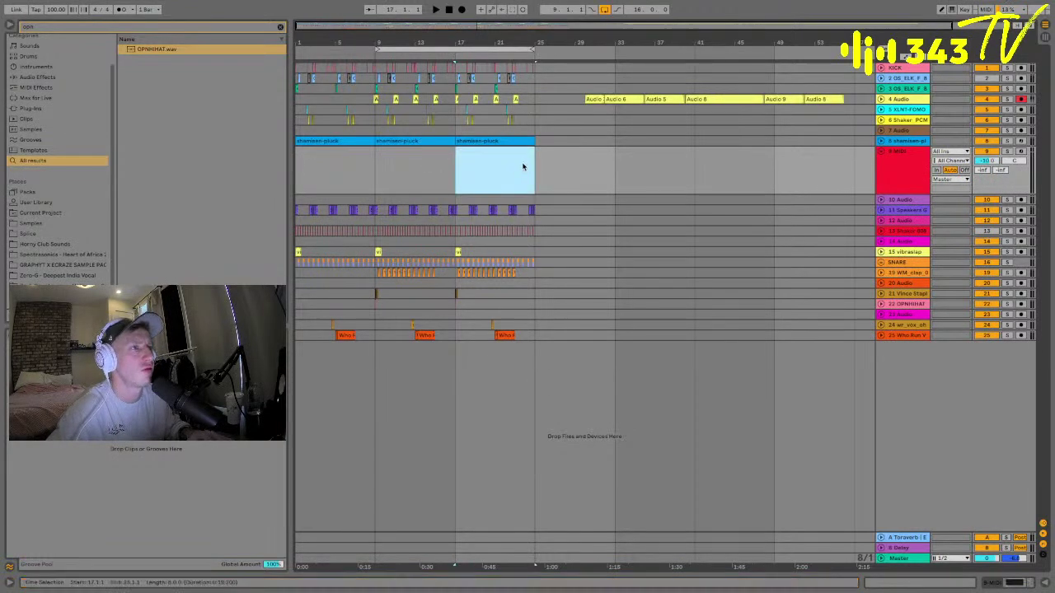
left_click(880, 171)
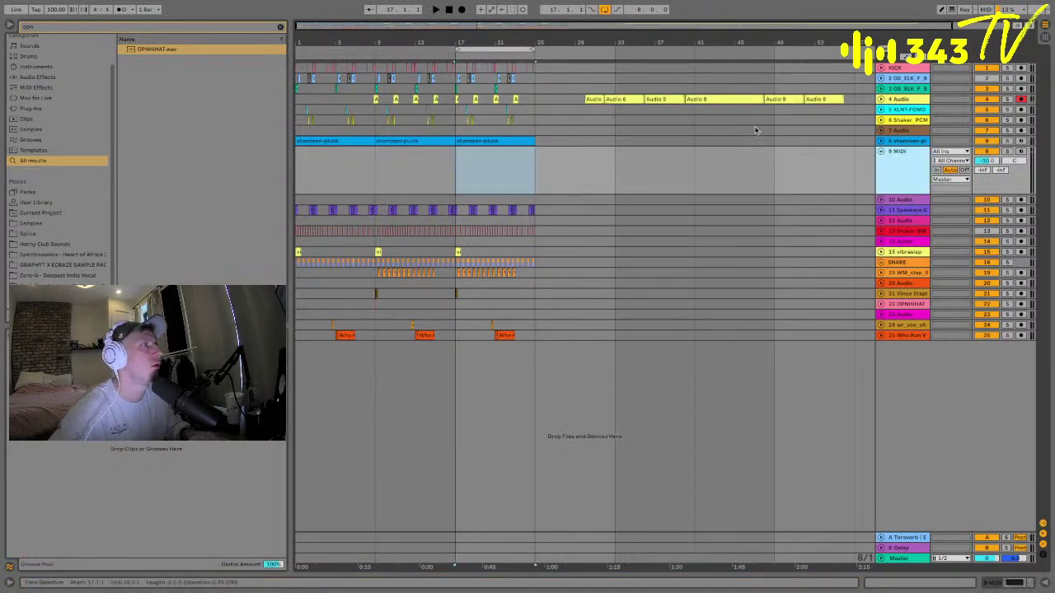
- Search the plug-ins for "serum" and load the Audio Units version of Serum onto the new MIDI track
left_click(113, 29)
type("serum")
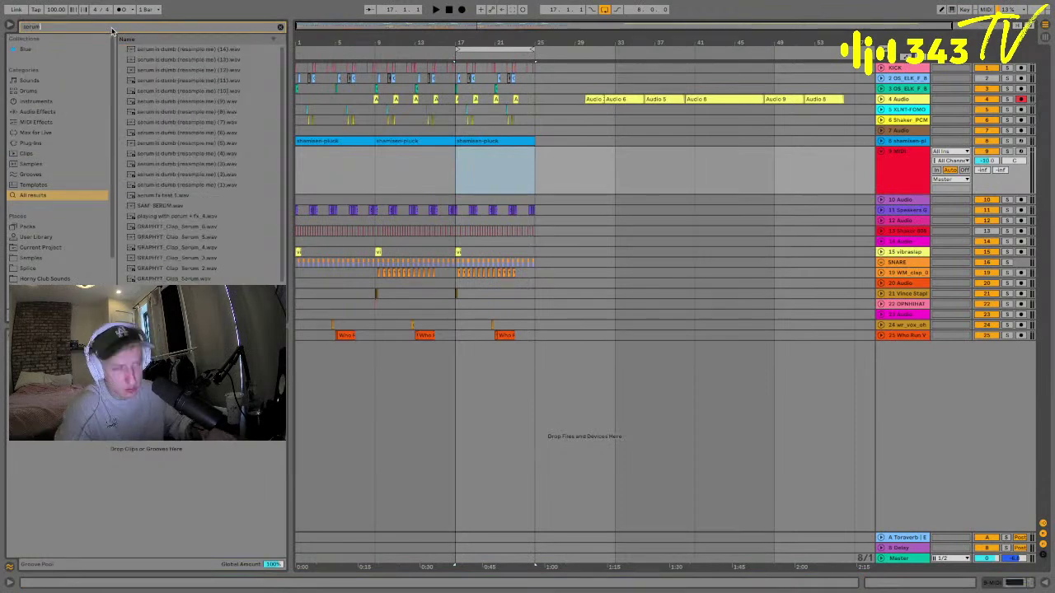
left_click(33, 142)
left_click(128, 71)
left_click(150, 81)
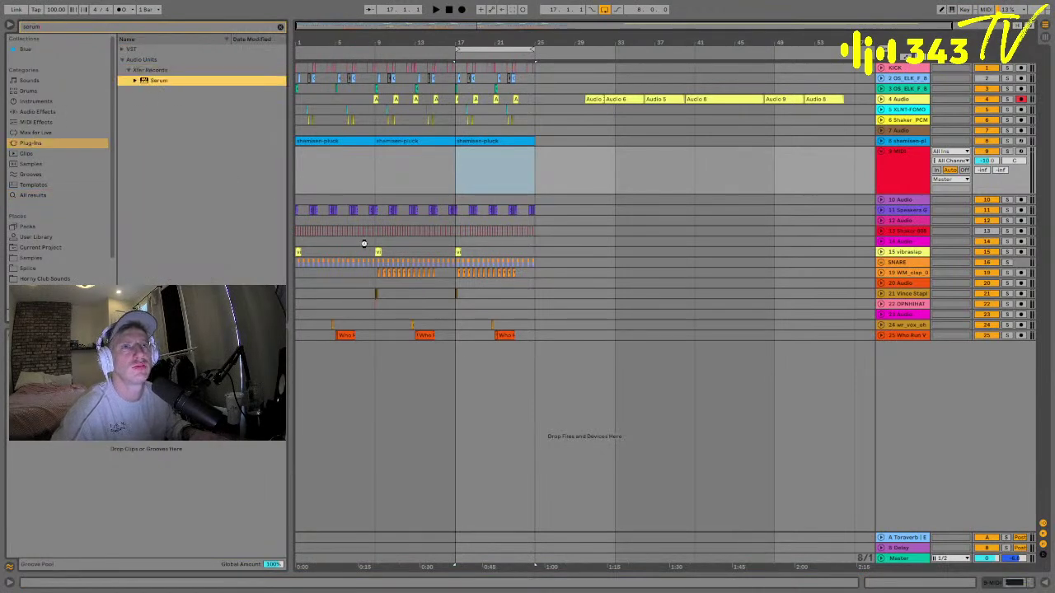
double_click(150, 80)
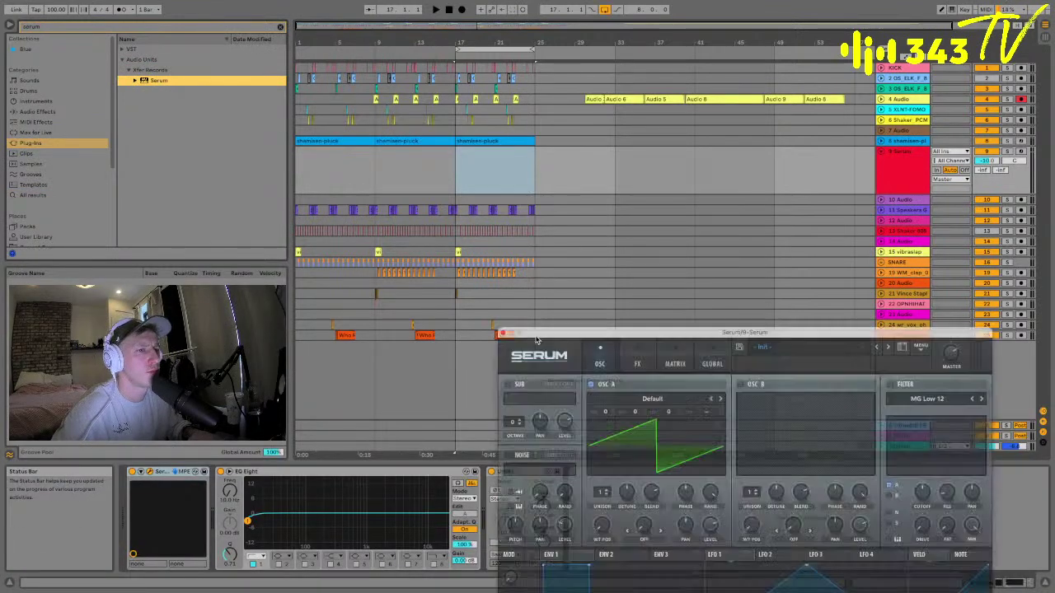
left_click_drag(358, 206, 370, 53)
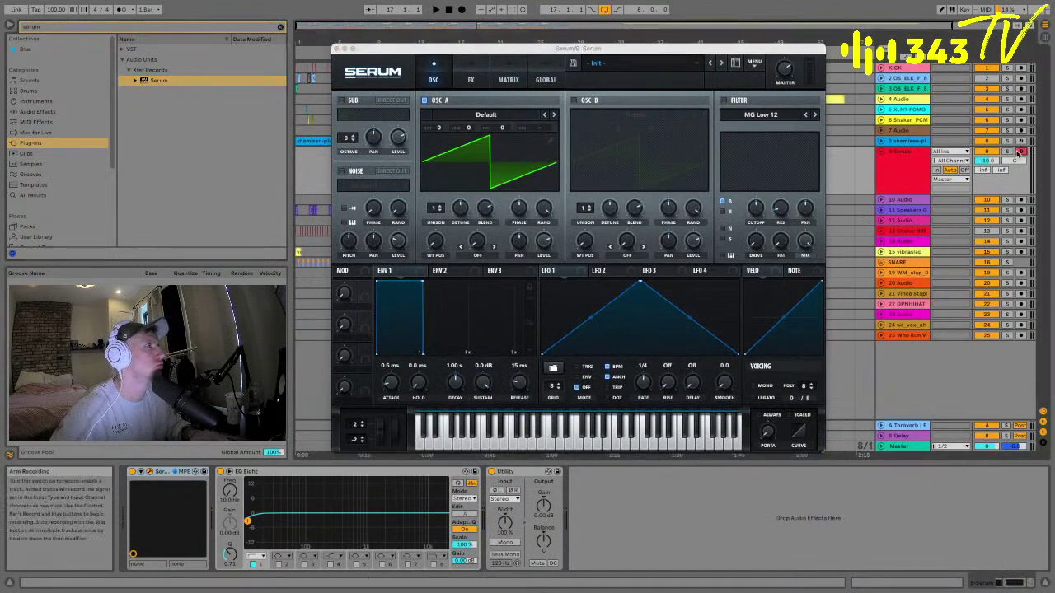
- Enable the computer MIDI keyboard and play test notes on the armed Serum track
left_click(952, 9)
key("a")
key("a")
key("a")
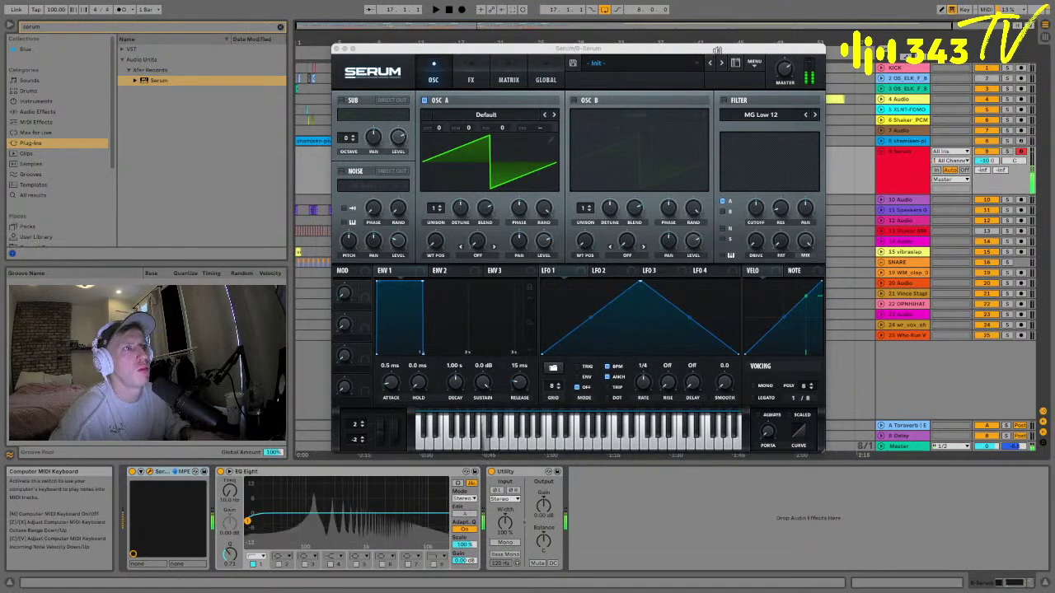
- Set Serum's oscillator A to the Basic Shapes wavetable from the Analog category
left_click(486, 114)
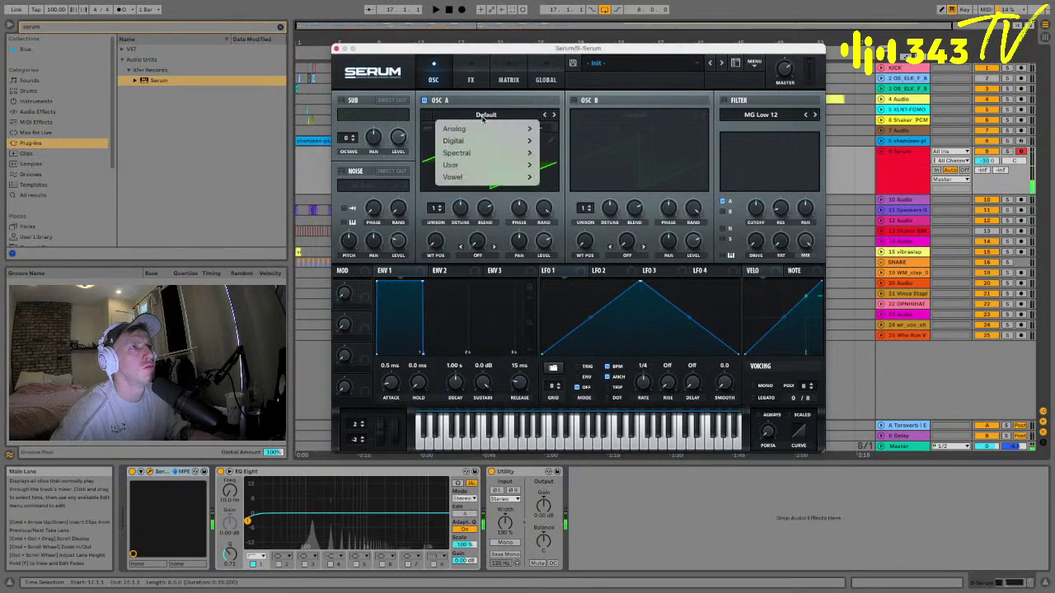
mouse_move(485, 130)
left_click(566, 146)
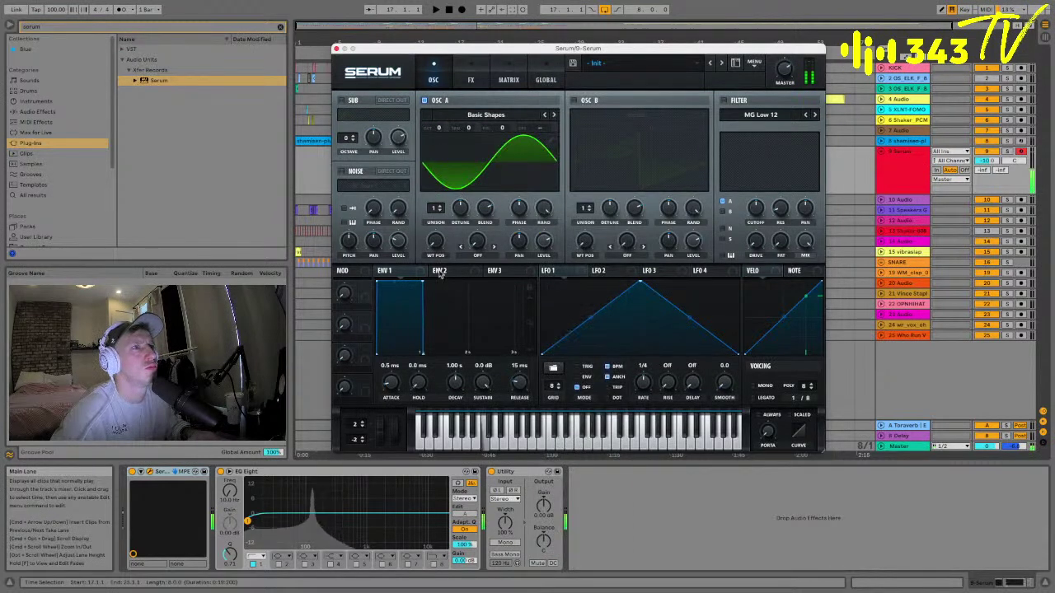
- Move oscillator A's wavetable to a triangle shape and set envelope 1 to 25 ms attack, 540 ms decay, minimum sustain and 968 ms release
left_click_drag(463, 160, 439, 168)
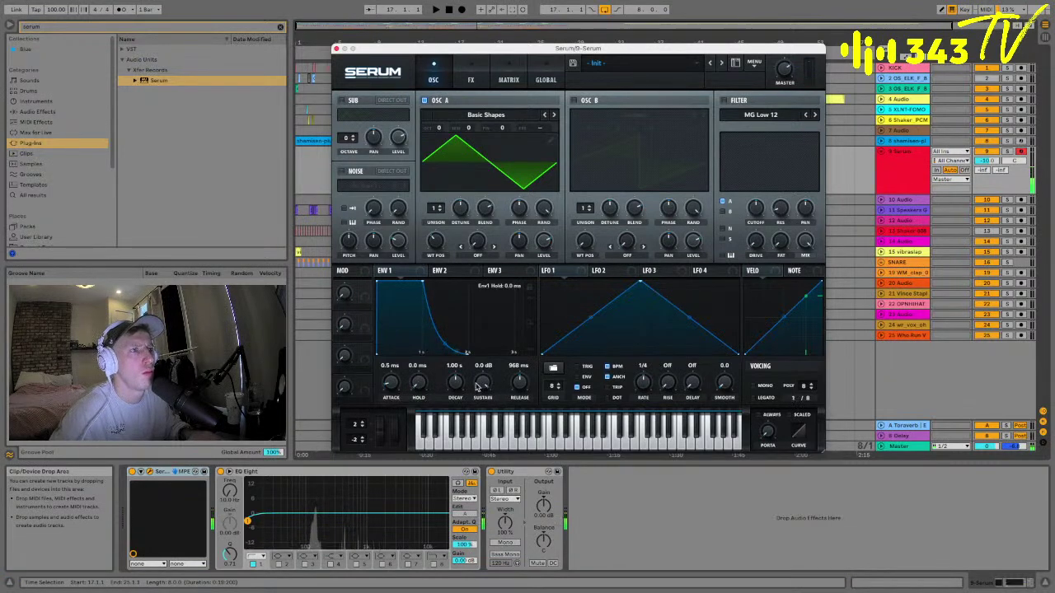
left_click_drag(483, 381, 481, 429)
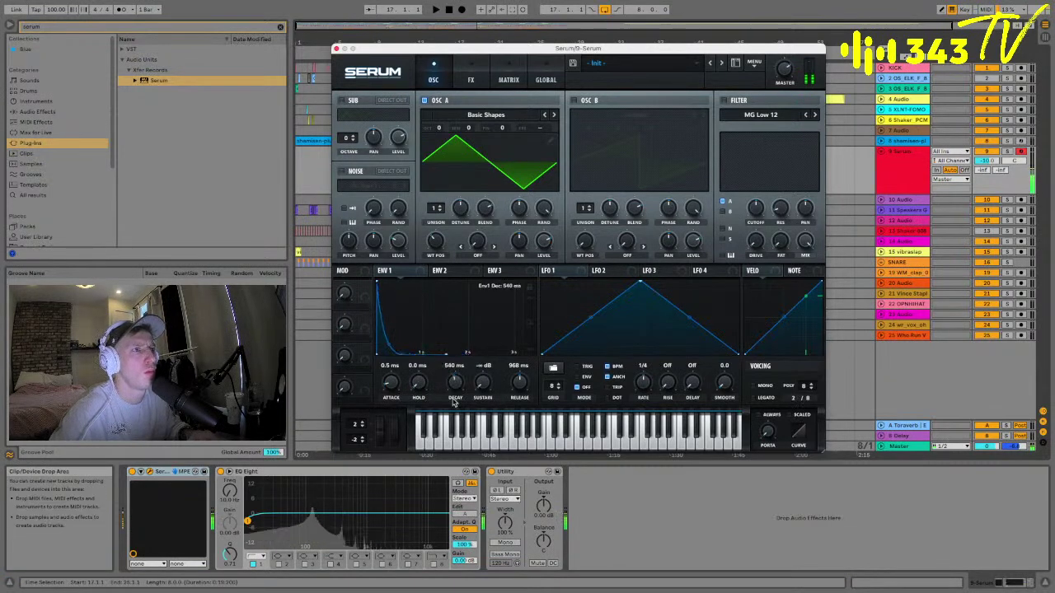
left_click_drag(389, 385, 393, 360)
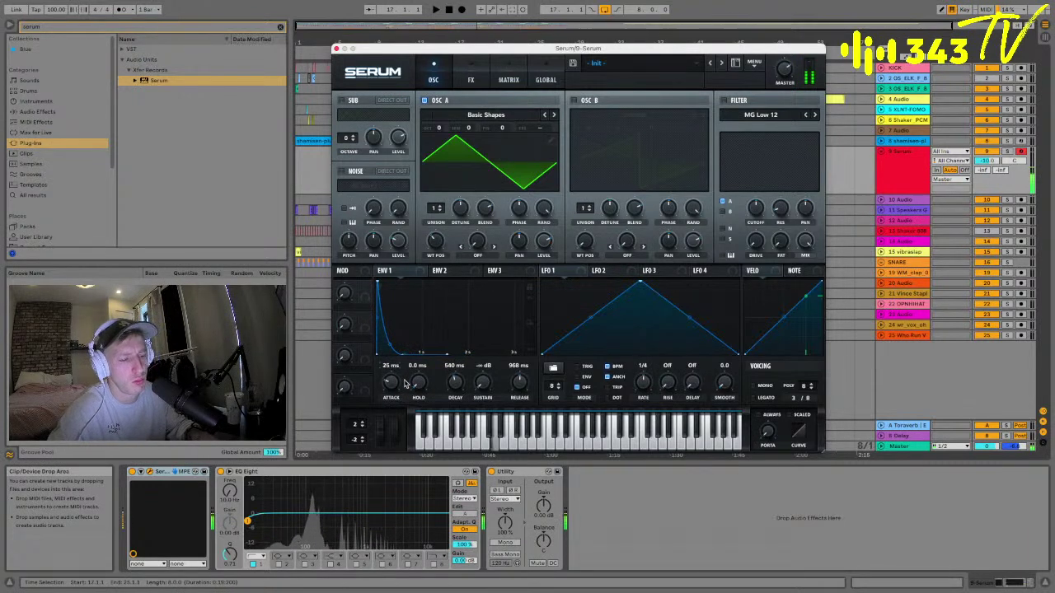
key("z")
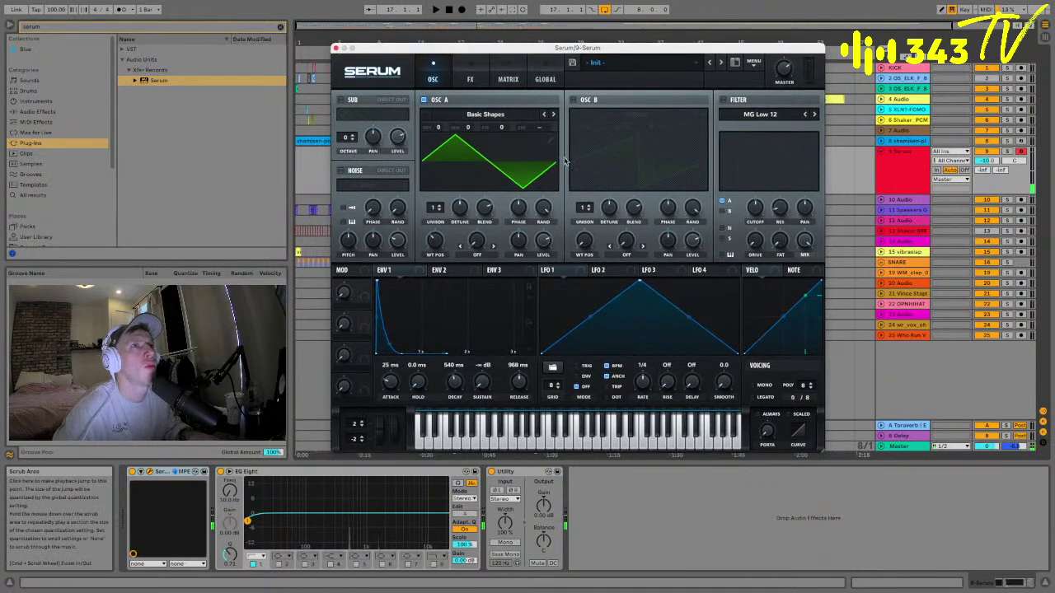
- Close the Serum window, create an empty MIDI clip from bar 17 to 25 on the Serum track and enlarge its note editor
left_click(334, 49)
left_click_drag(459, 183, 532, 181)
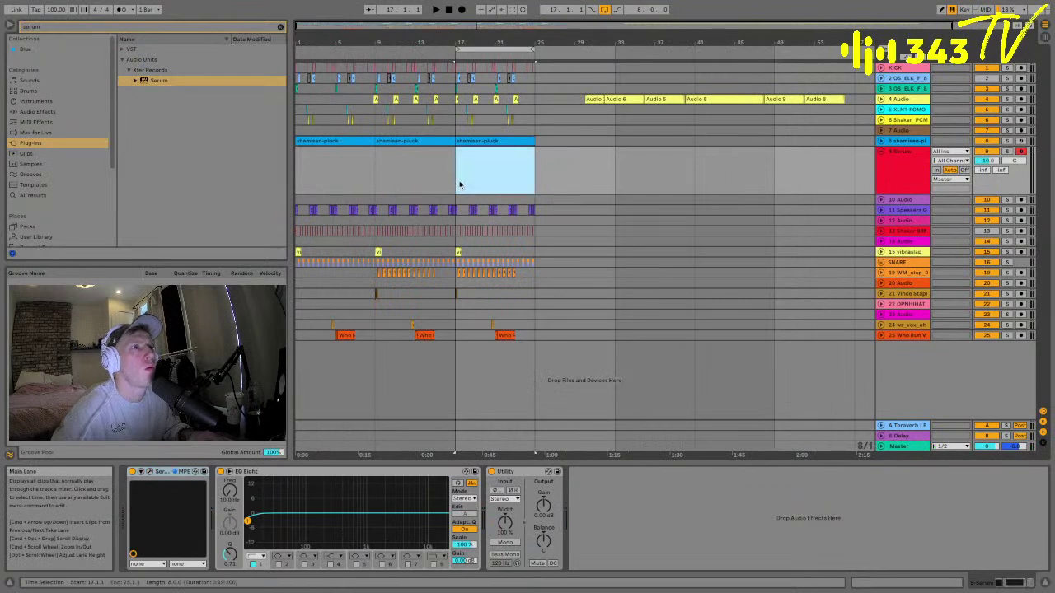
key("ctrl+shift+m")
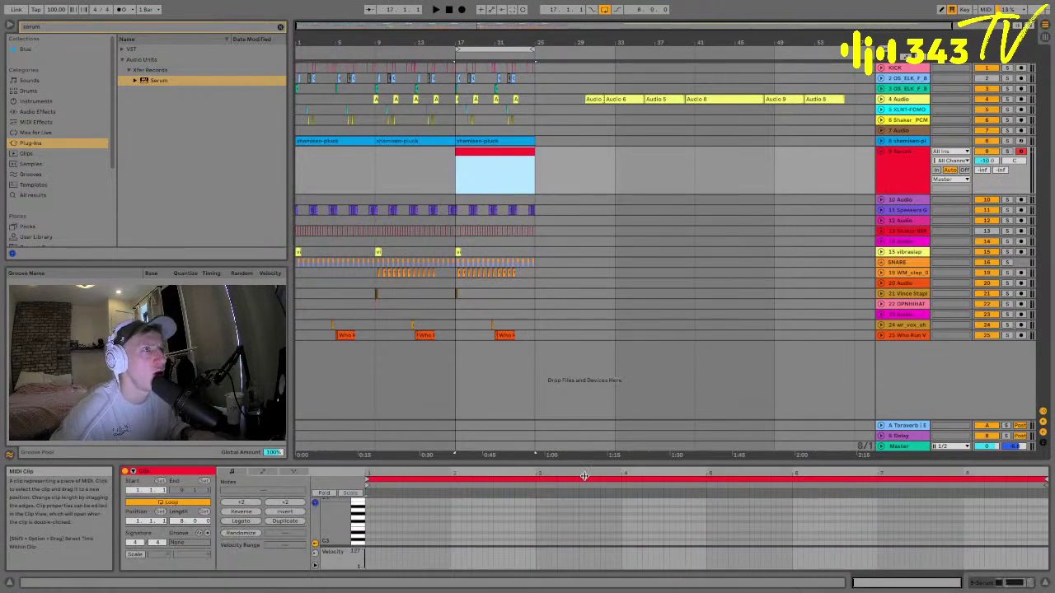
left_click_drag(554, 460, 594, 260)
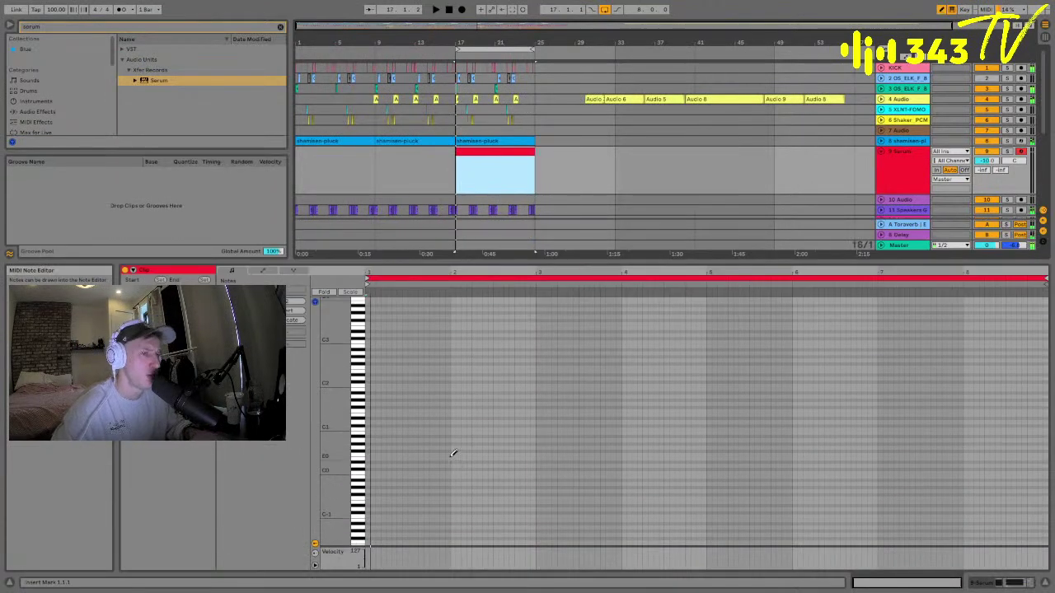
- Place a short C3 note at the start of the Serum clip and compare it with the shamisen-pluck clip's notes
left_click(368, 455)
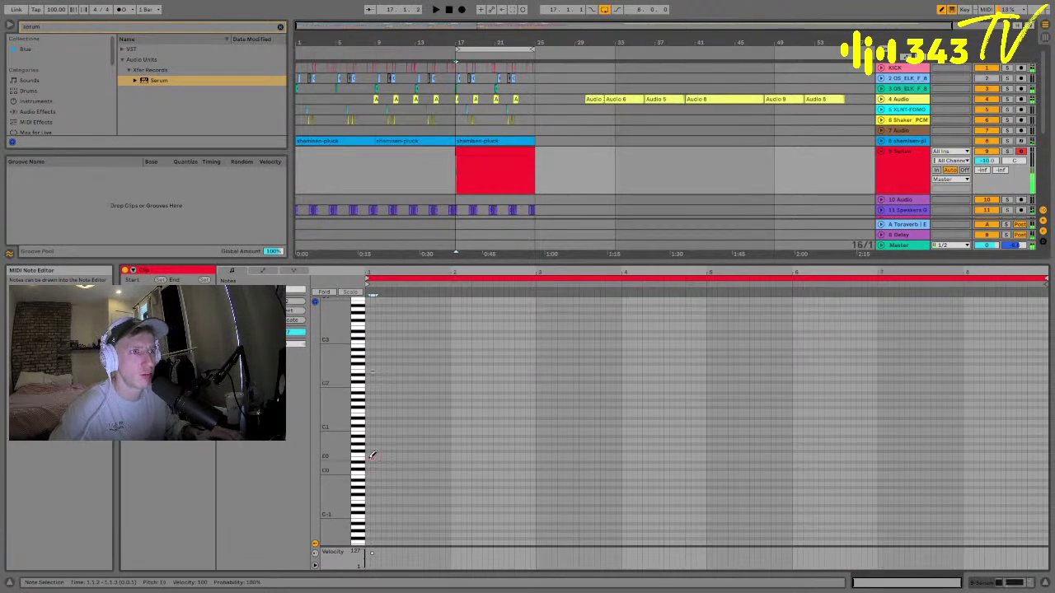
key("space")
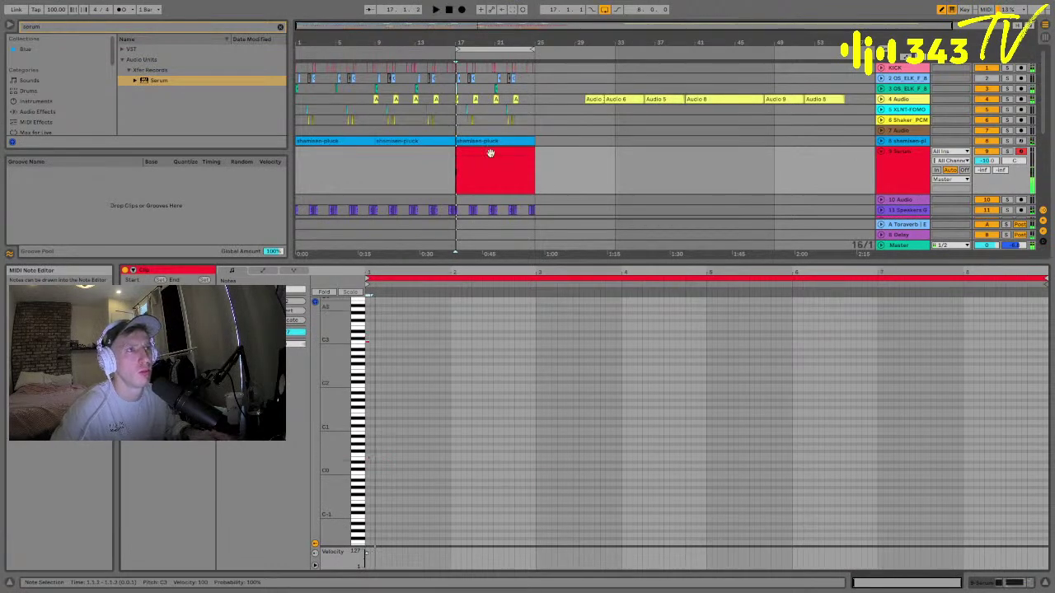
key("Up")
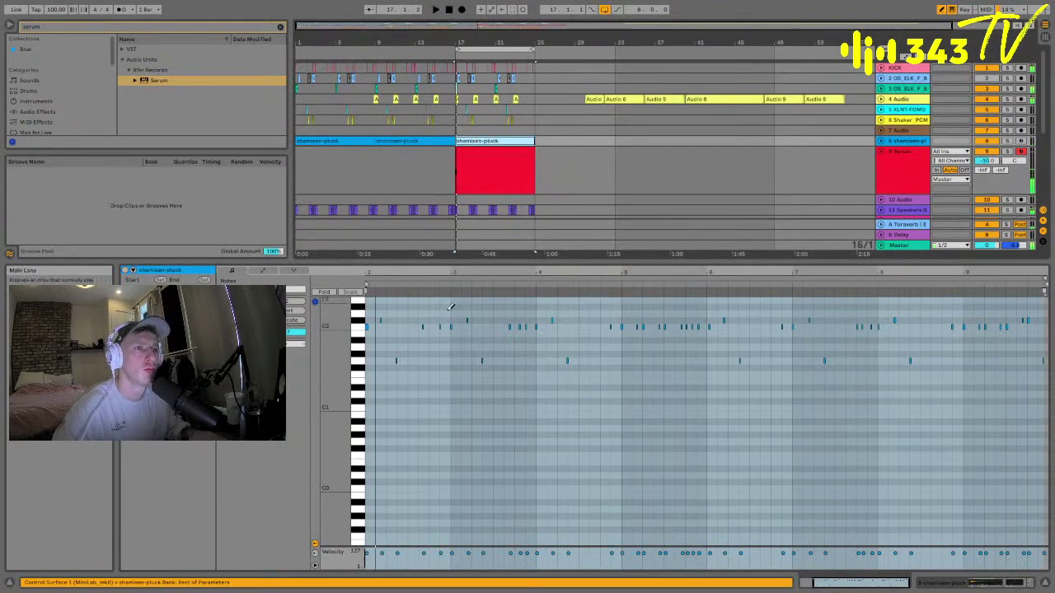
left_click(495, 153)
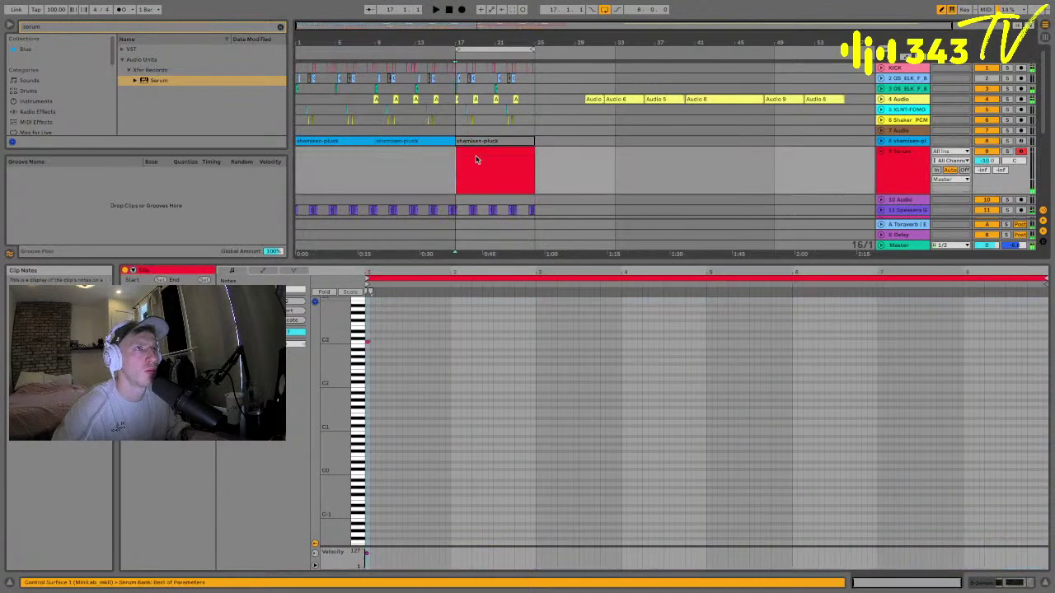
- Follow the opening C3 with D3 and D#3 sixteenth notes in the Serum clip and play the loop
double_click(375, 341)
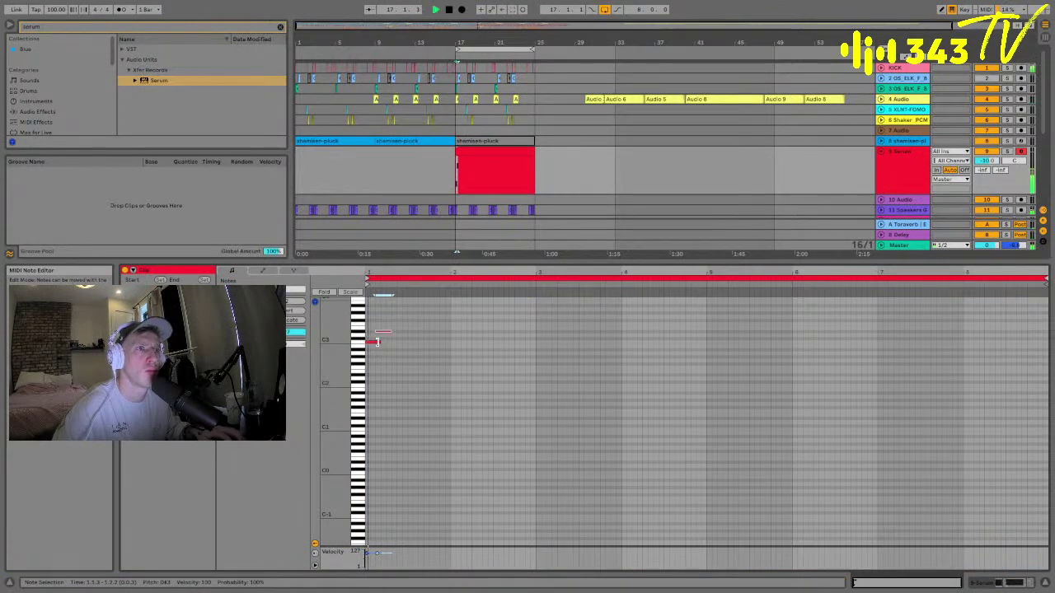
left_click(370, 341)
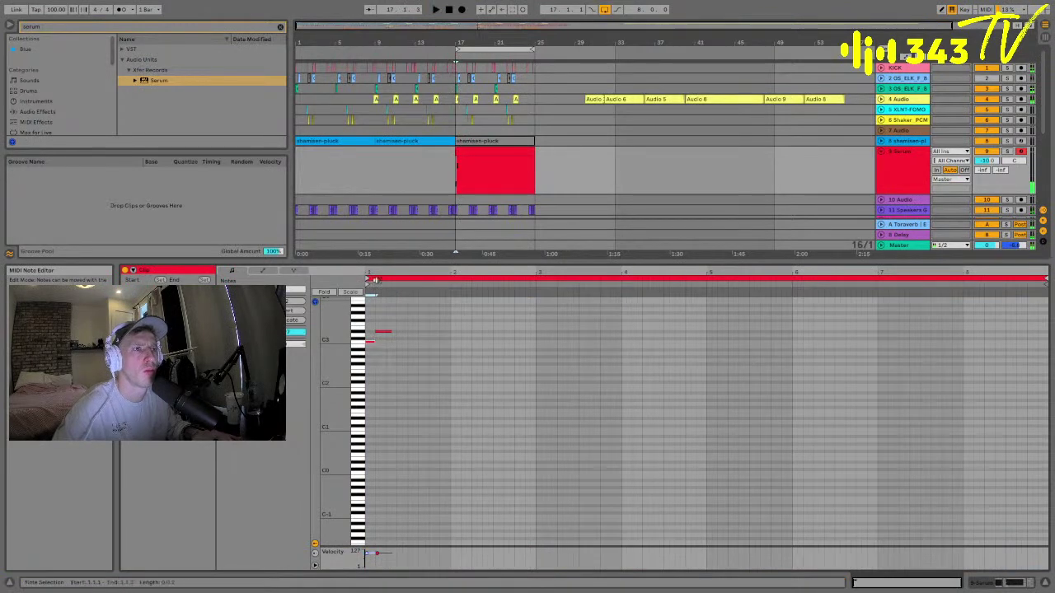
scroll(432, 371, "up", 5)
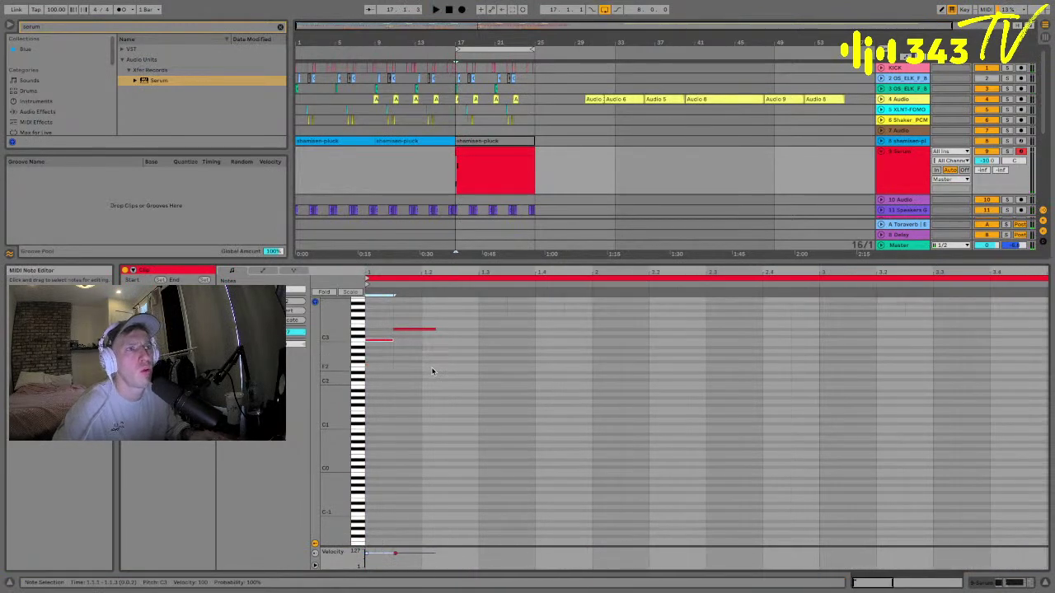
left_click(403, 331)
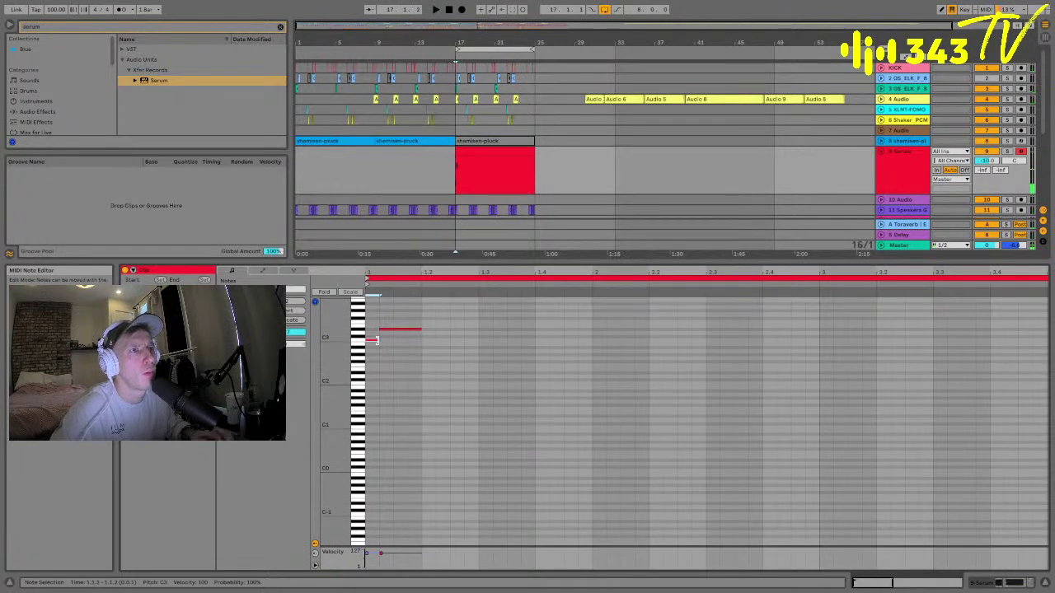
left_click_drag(422, 334, 393, 332)
key("space")
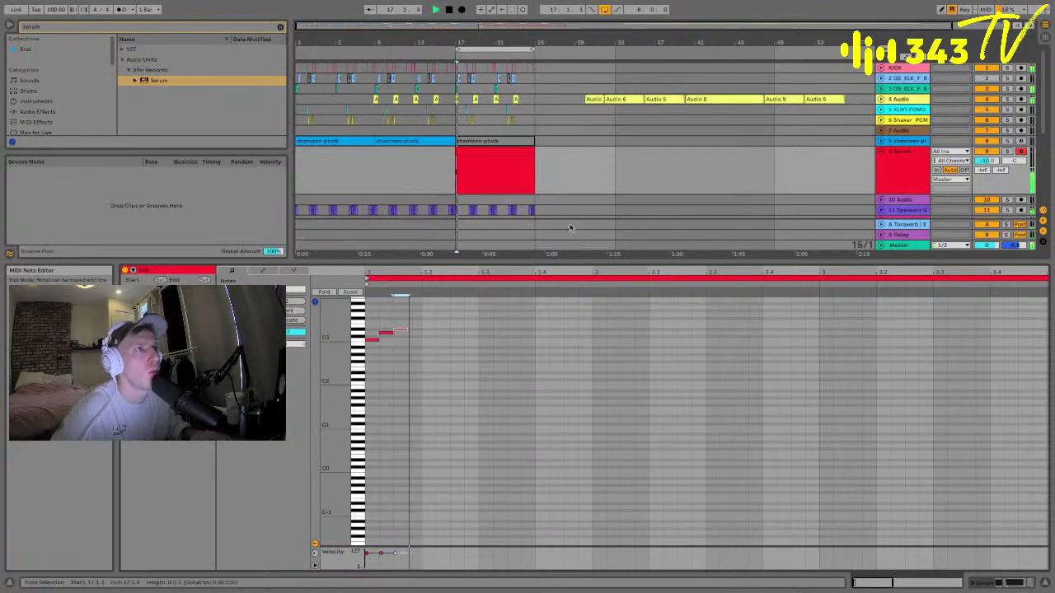
- Delete the 4 Audio track's clips from bar 17 to 25 and play the Serum clip without them
left_click_drag(465, 99, 530, 99)
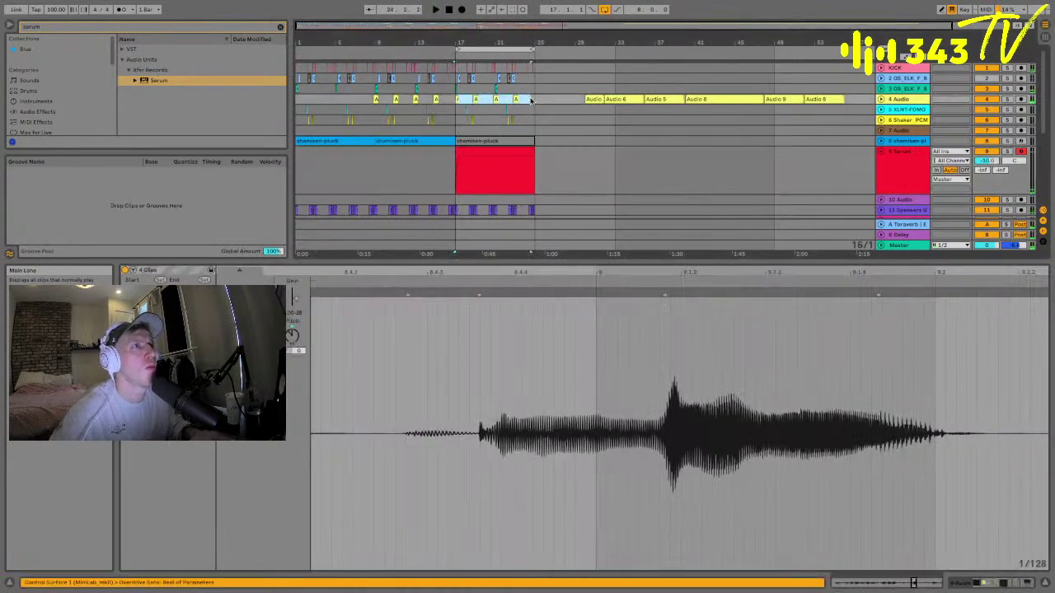
key("Delete")
left_click(475, 149)
key("space")
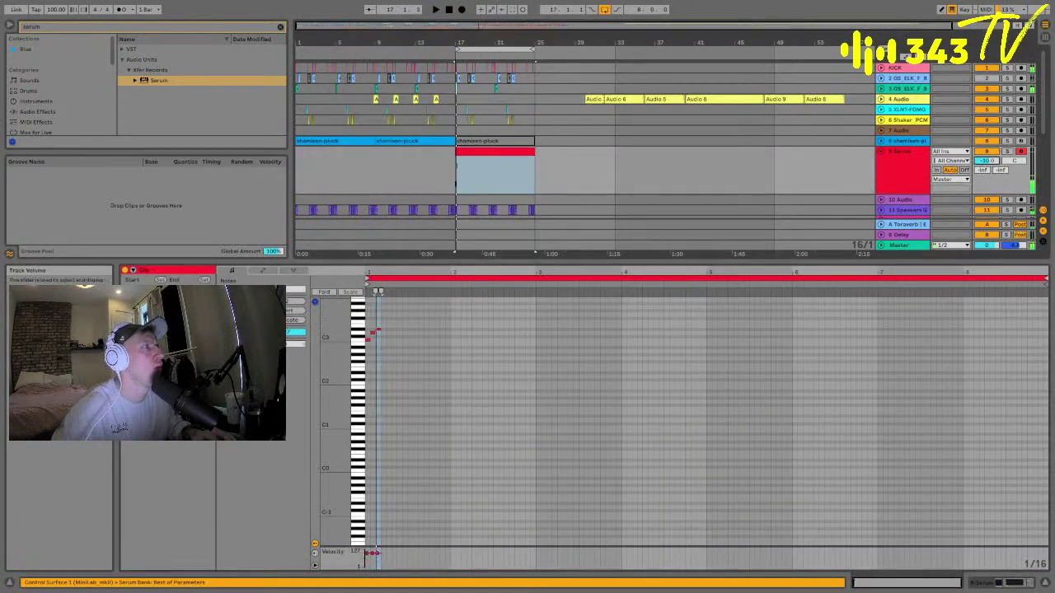
- Continue the Serum melody with sixteenth notes D3, F3, D#3, D3 and C3 to complete an eight-note phrase
left_click(372, 330)
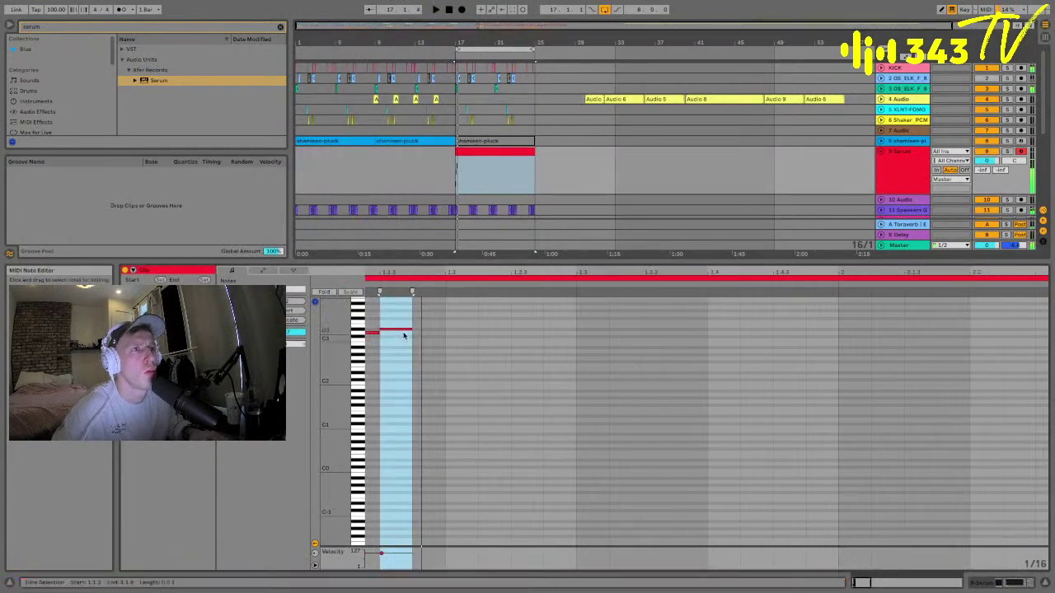
key("z")
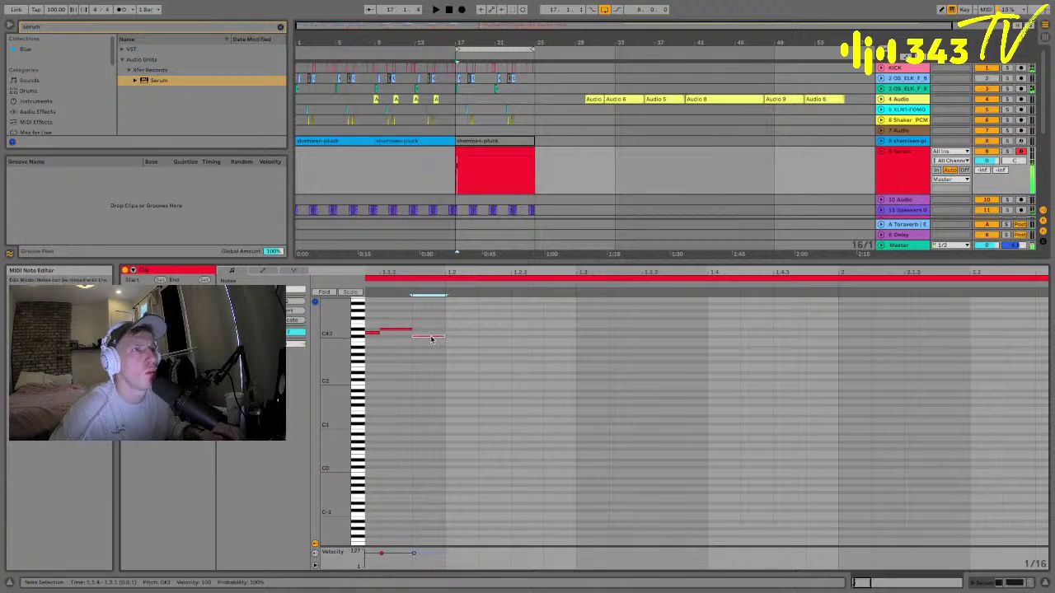
key("ctrl+d")
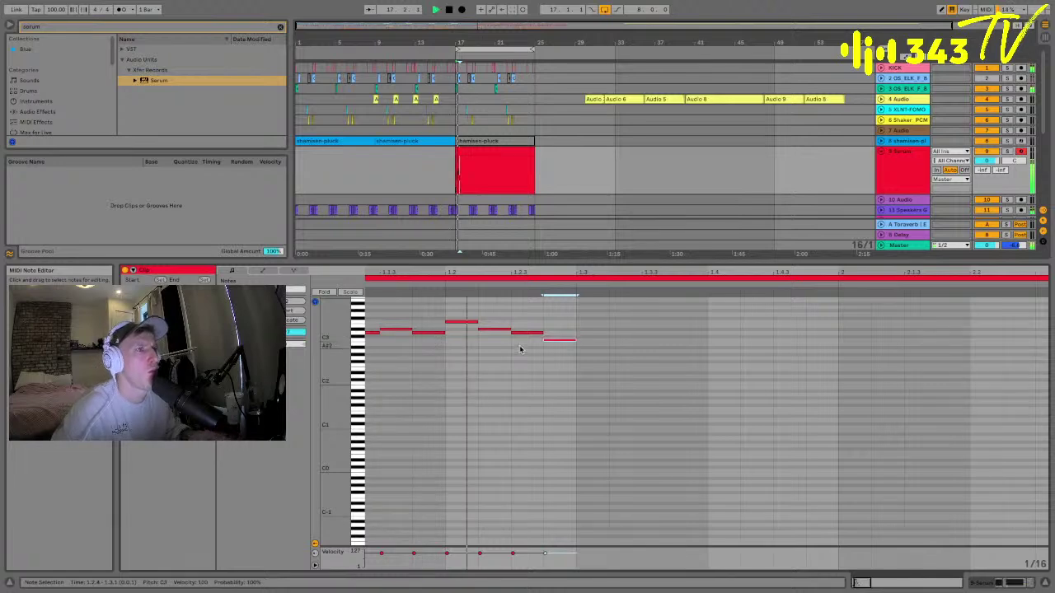
- Duplicate the eight-note phrase repeatedly until it fills the Serum clip from bar 17 to 25
left_click_drag(568, 273, 569, 230)
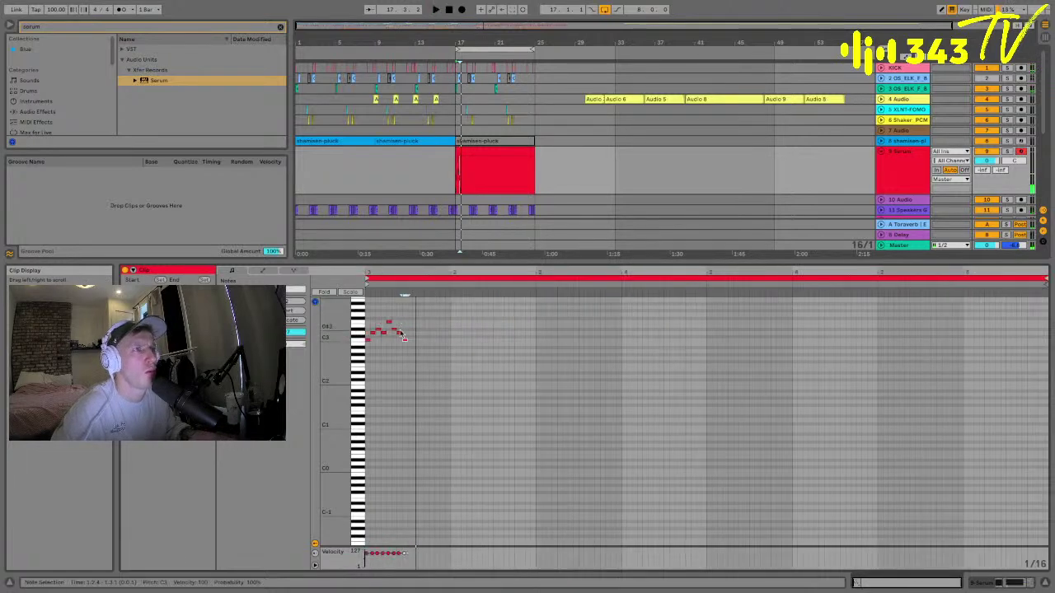
key("ctrl+d")
key("ctrl+d")
key("ctrl+d")
key("ctrl+d")
key("ctrl+d")
key("ctrl+d")
key("ctrl+d")
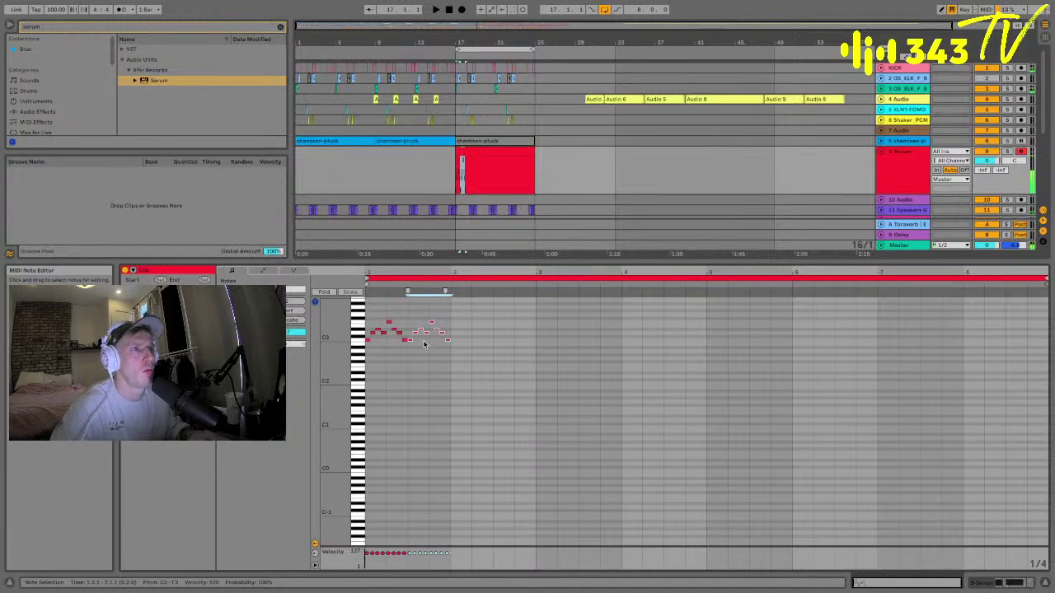
key("ctrl+d")
key("ctrl+d")
key("ctrl+d")
key("ctrl+d")
key("ctrl+d")
key("ctrl+d")
key("ctrl+d")
key("ctrl+d")
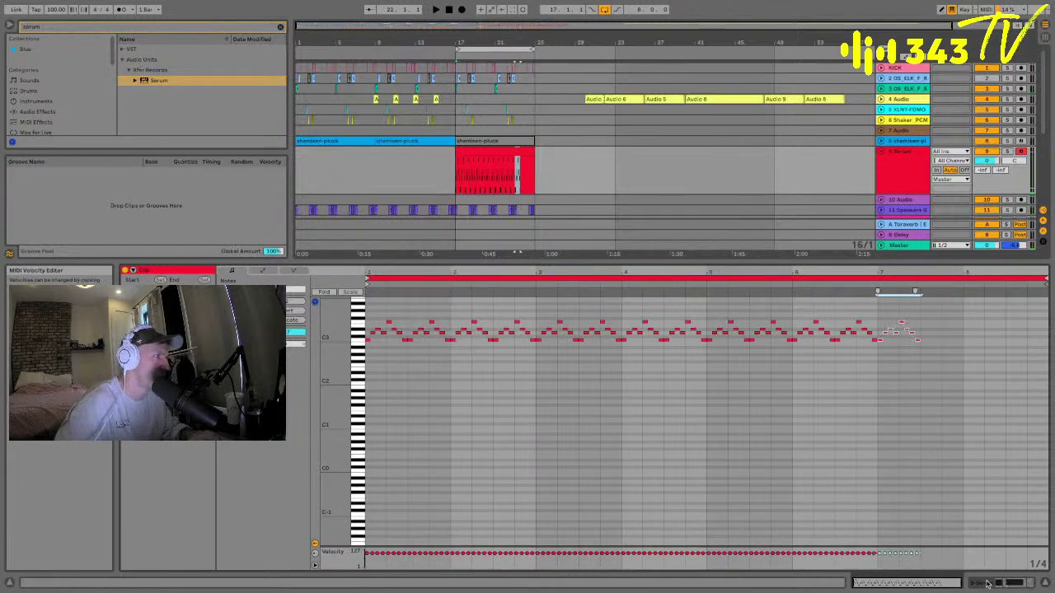
- Play the loop with the Serum track soloed and set that track's delay to 40 ms
left_click(1004, 587)
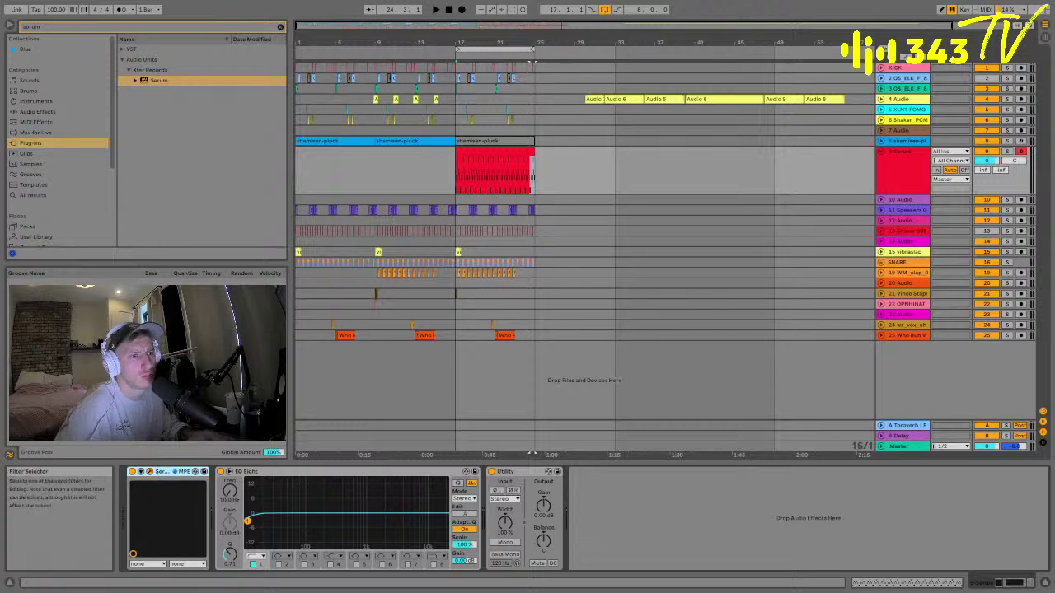
key("space")
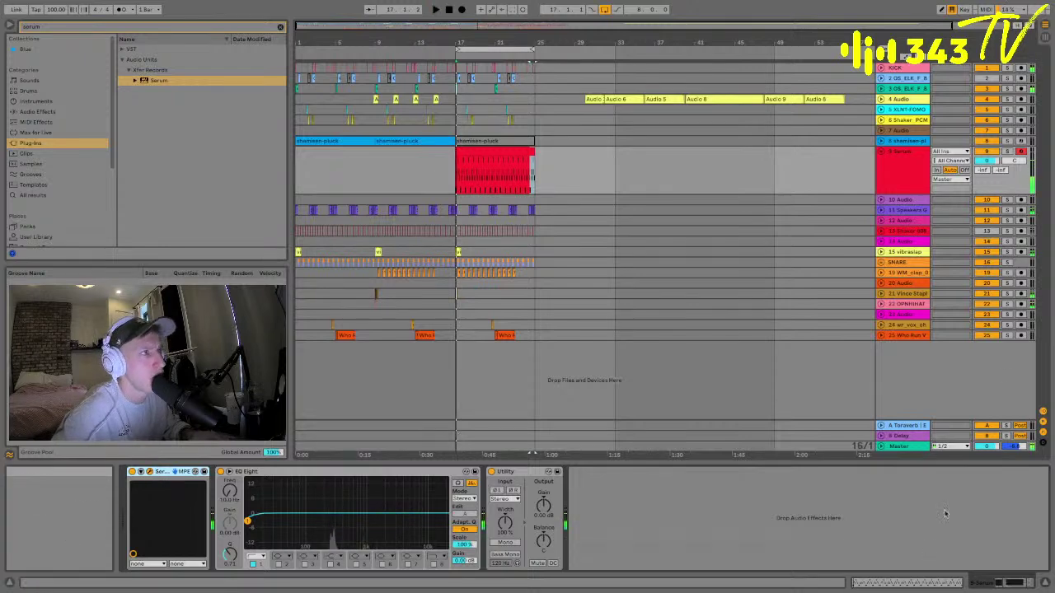
left_click(1006, 151)
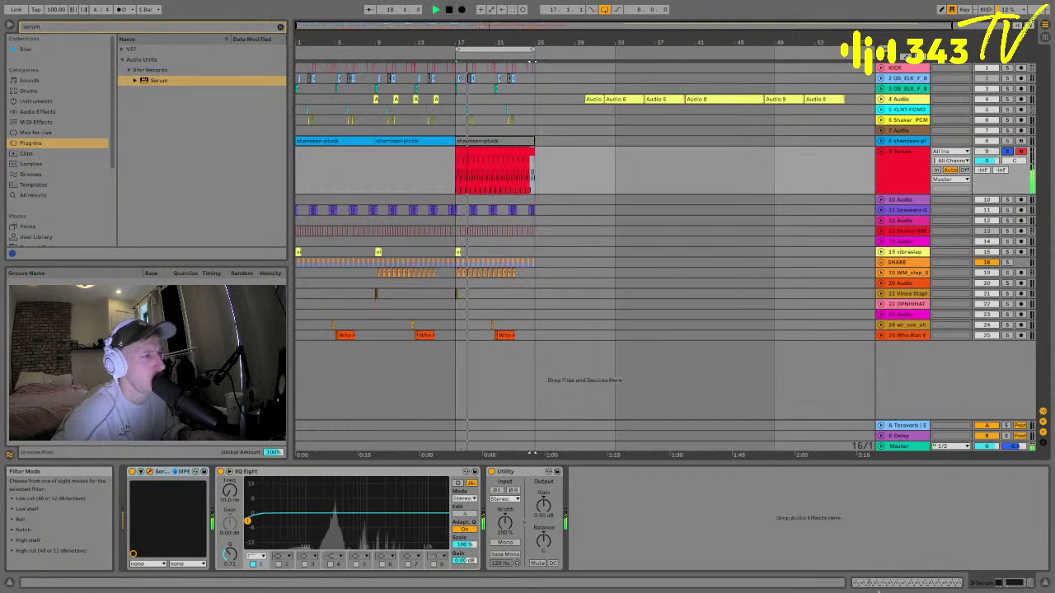
double_click(490, 147)
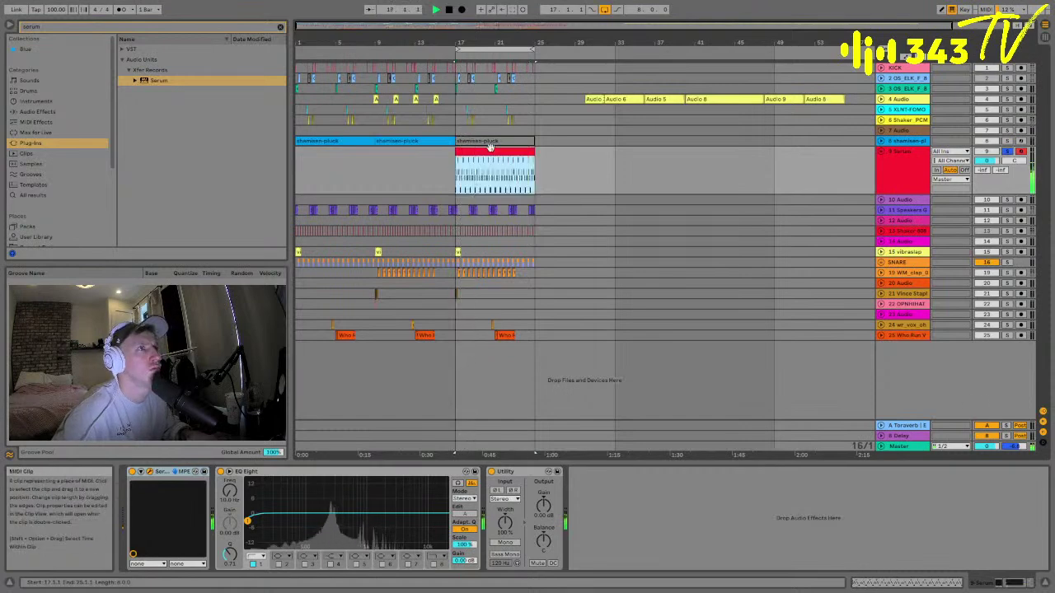
left_click(1043, 243)
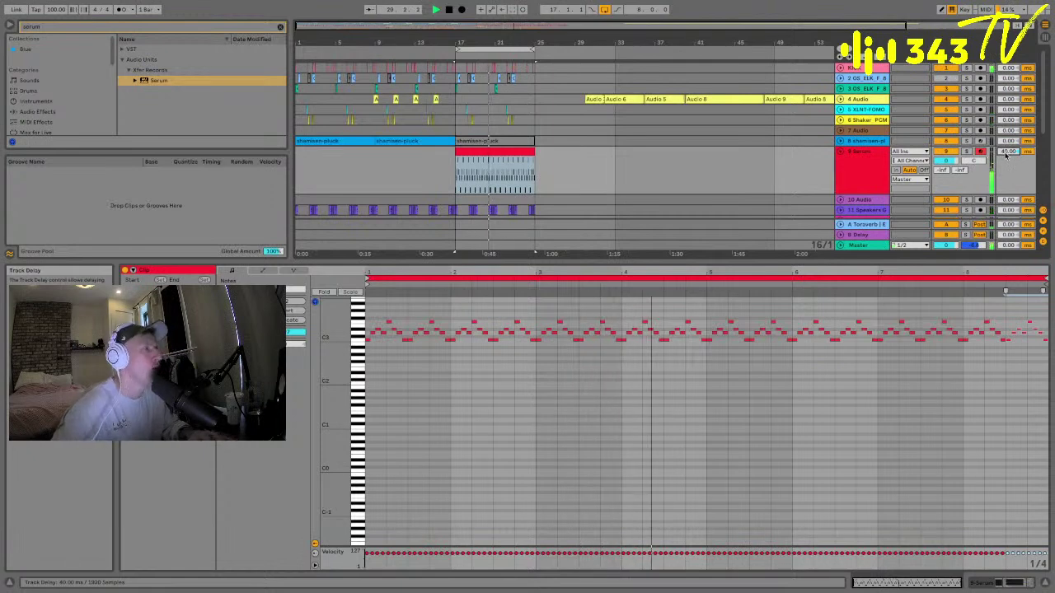
left_click(428, 390)
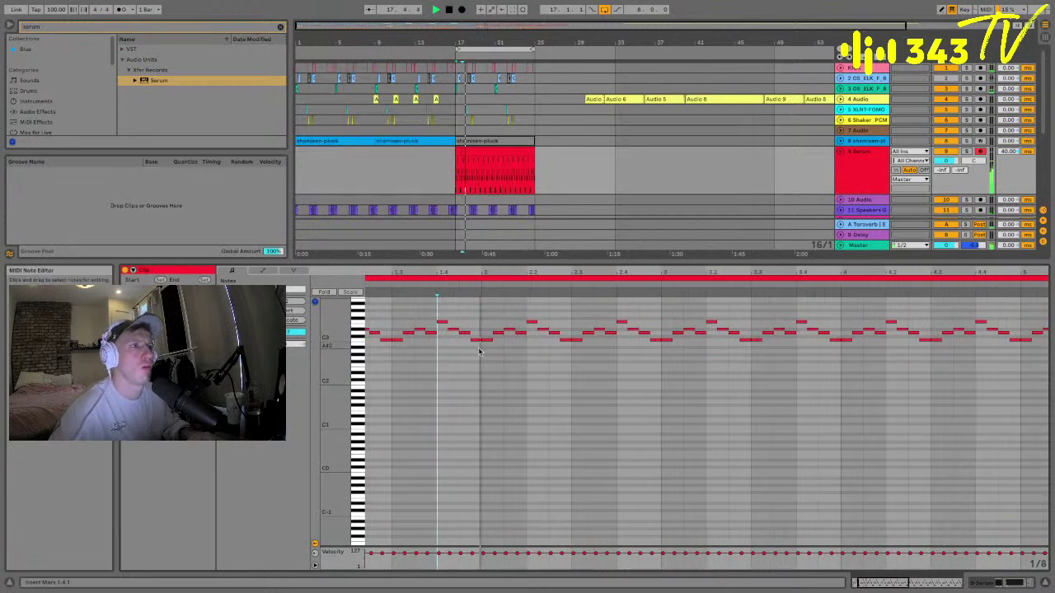
scroll(494, 336, "up", 3)
scroll(484, 362, "up", 2)
left_click(459, 371)
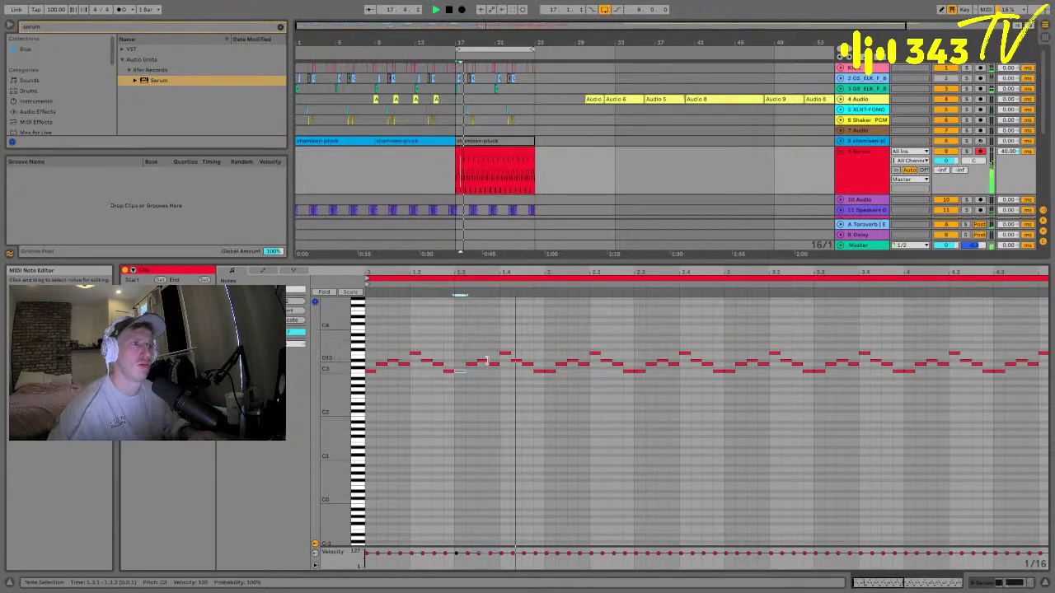
left_click(472, 362)
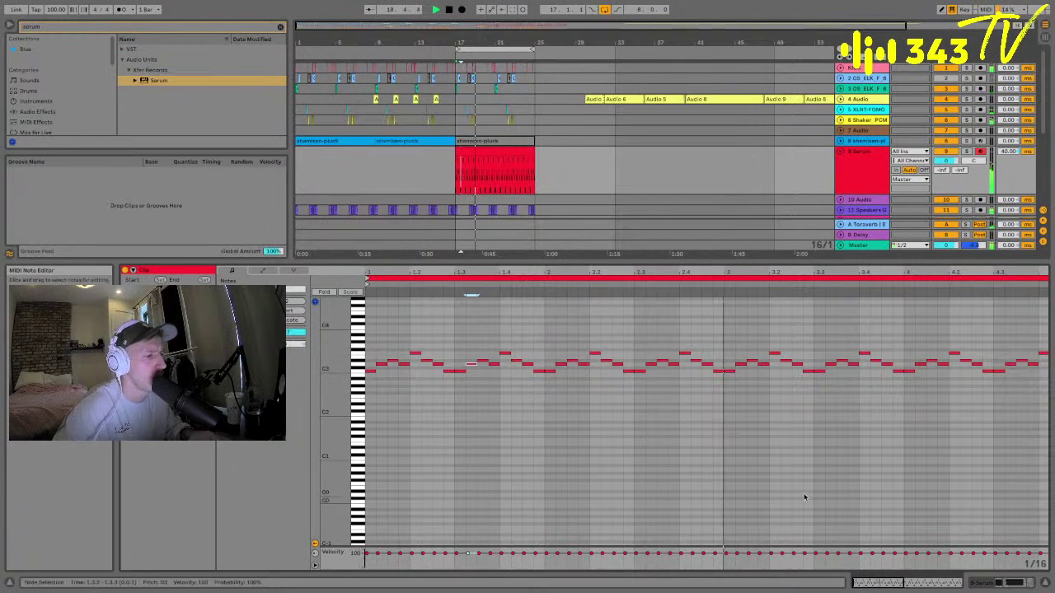
- Lower the Serum melody's C3 notes to A#2 from bar 5 of the clip onward and play that part
double_click(498, 157)
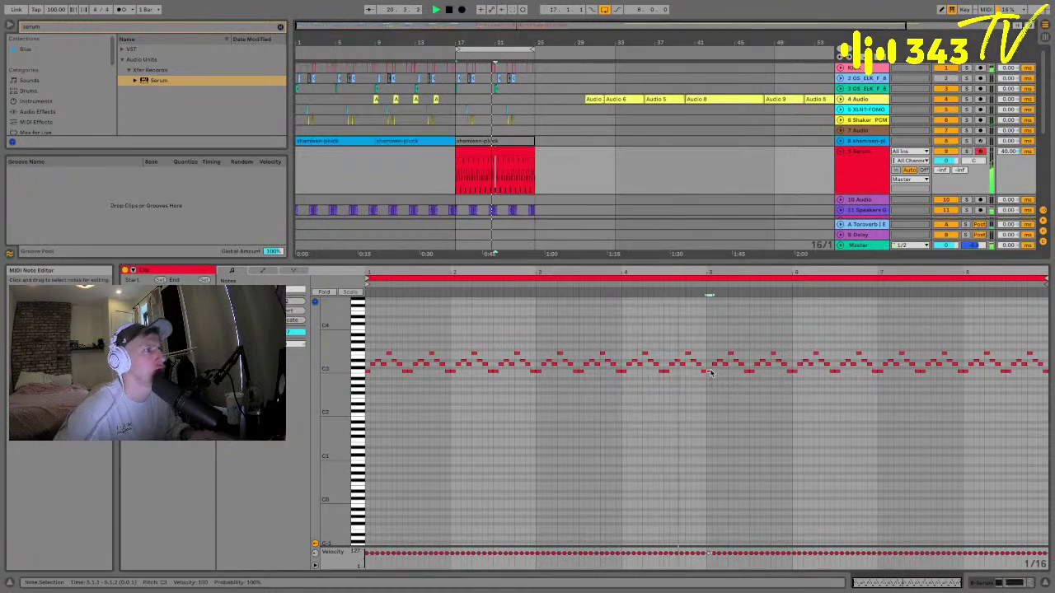
left_click(707, 370)
left_click_drag(711, 374, 711, 380)
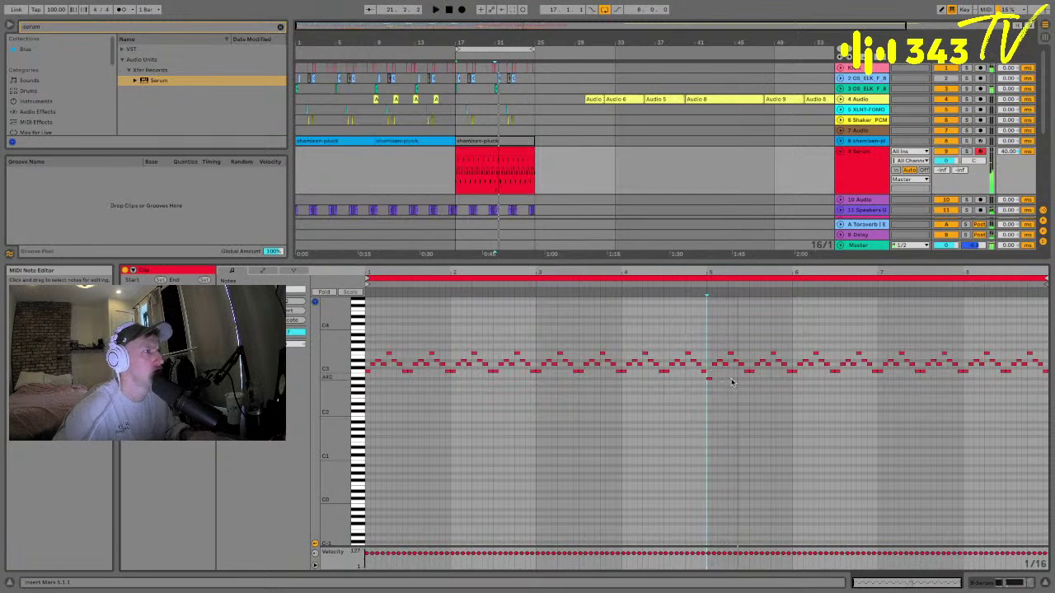
left_click(709, 387)
left_click_drag(731, 388, 1048, 387)
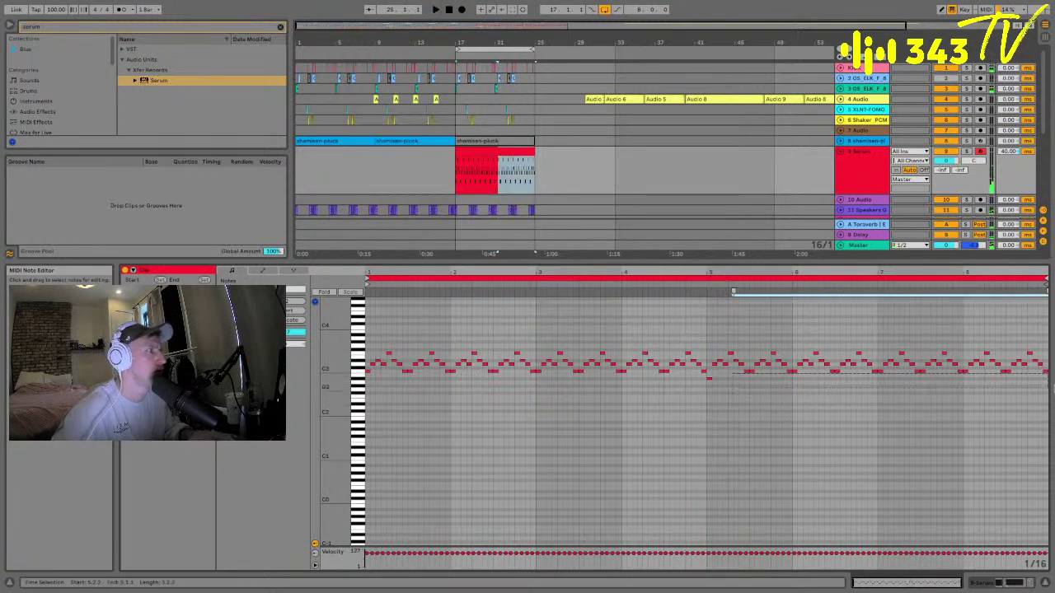
key("Down")
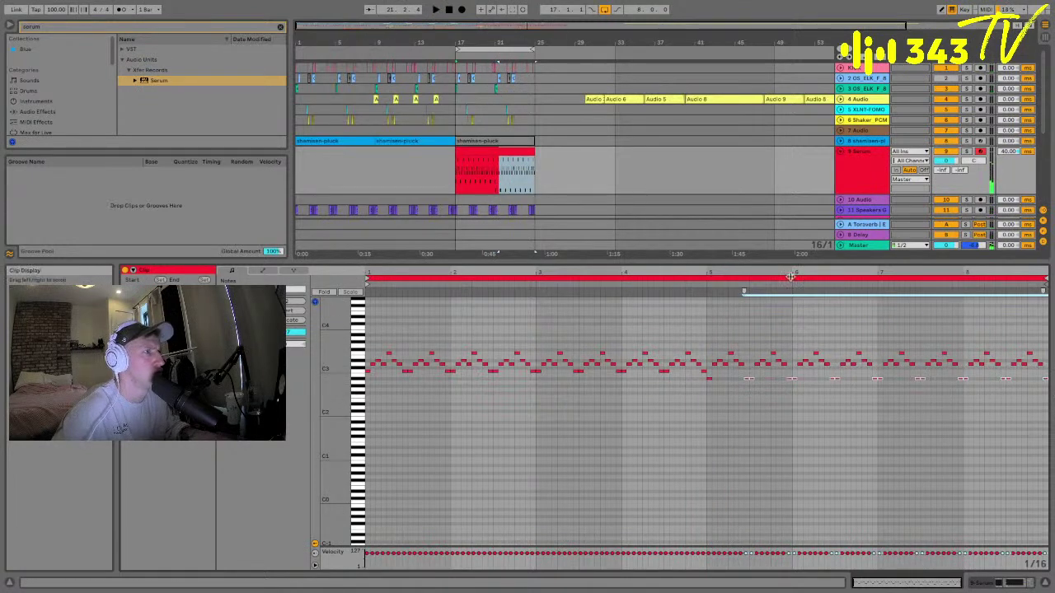
left_click(707, 344)
key("space")
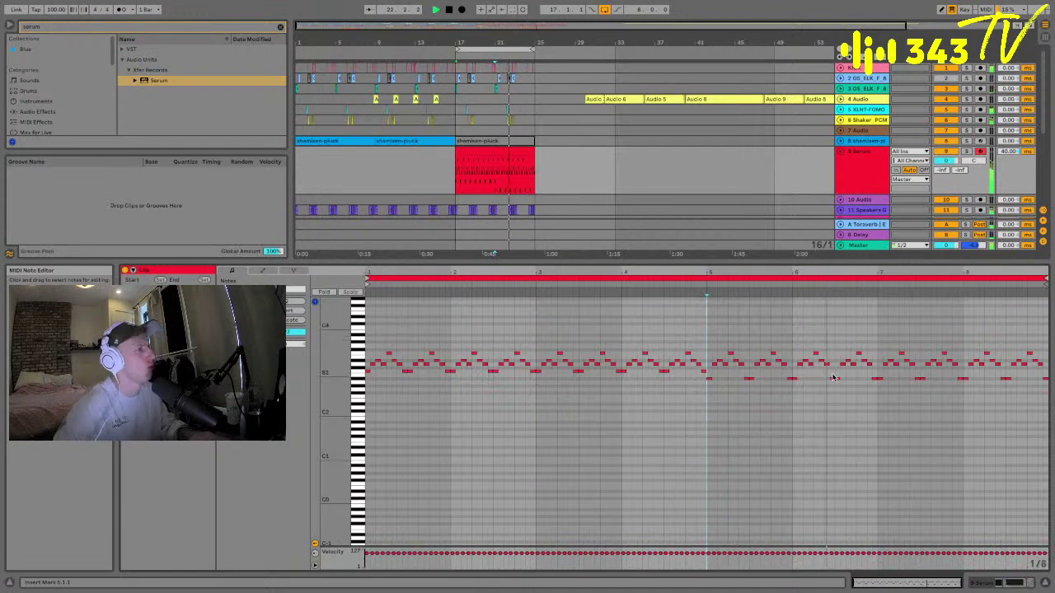
- Lower the A#2 notes from bar 7 to the end of the Serum clip to G#2 and play the change
left_click_drag(878, 378, 906, 380)
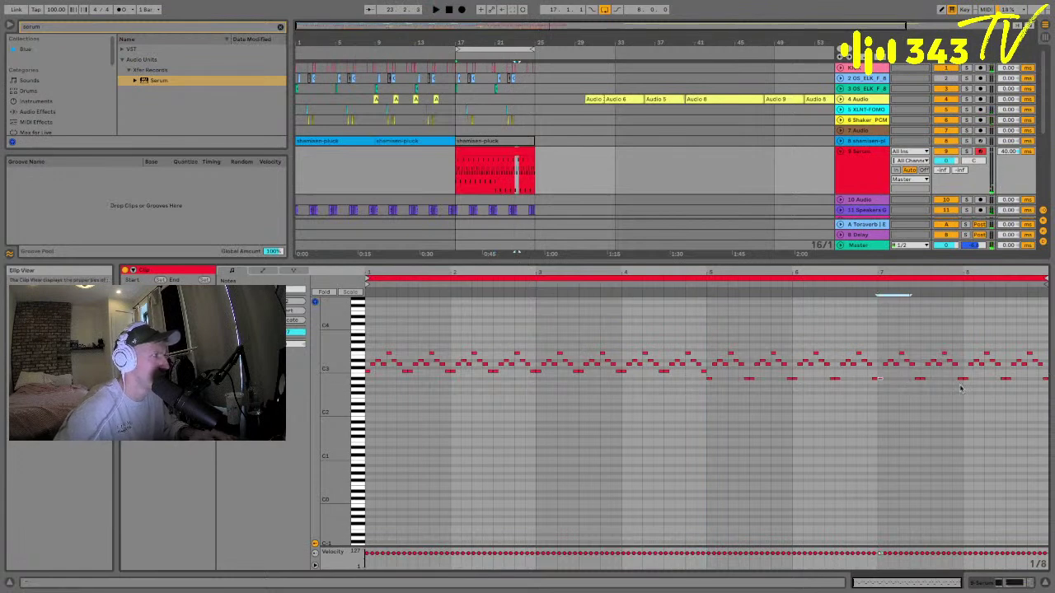
left_click_drag(900, 395, 1047, 372)
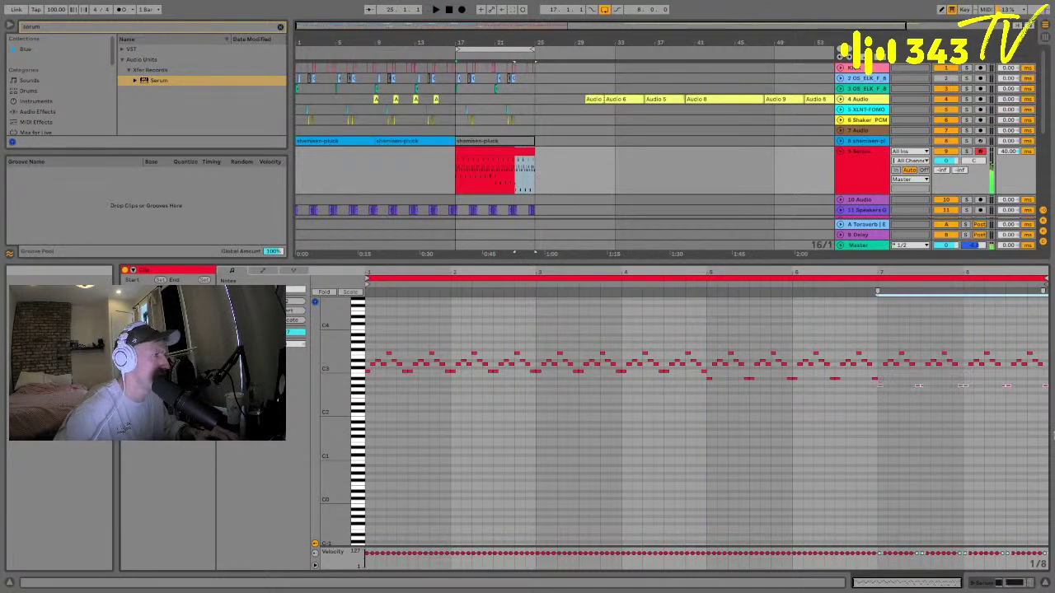
left_click(852, 329)
key("space")
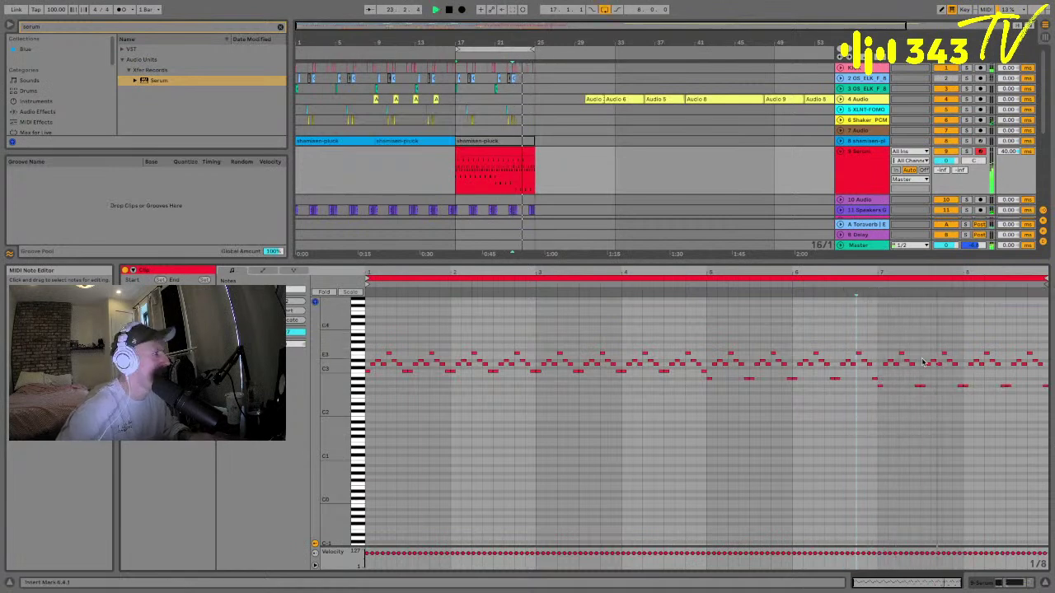
- Lower the lowest notes in bar 8 of the Serum clip to G2, set the final one to A#2, and listen
left_click_drag(961, 382, 1046, 381)
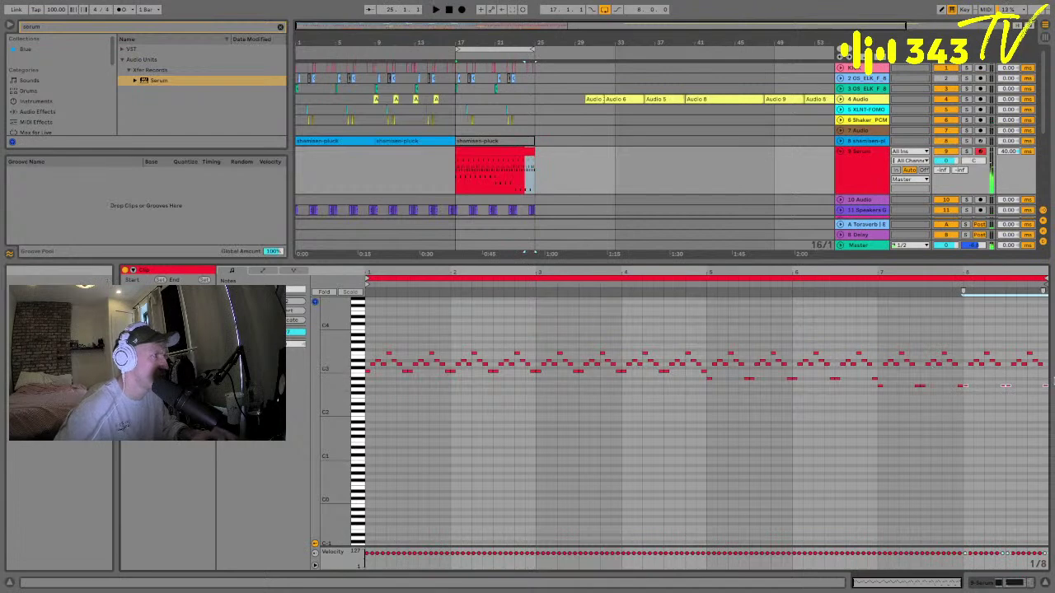
left_click(1045, 377)
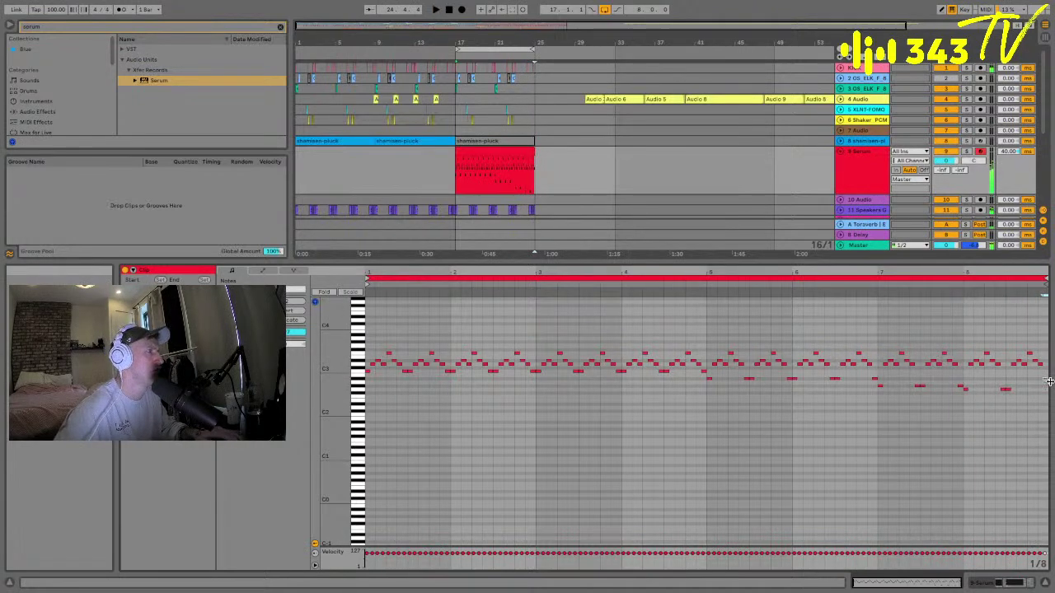
left_click(984, 379)
key("space")
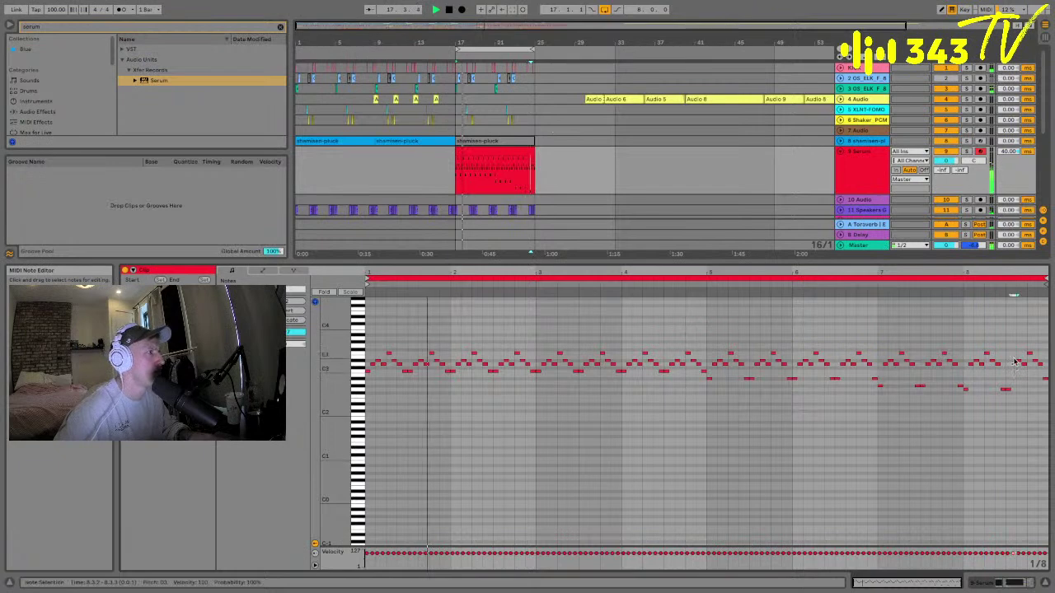
left_click(997, 359)
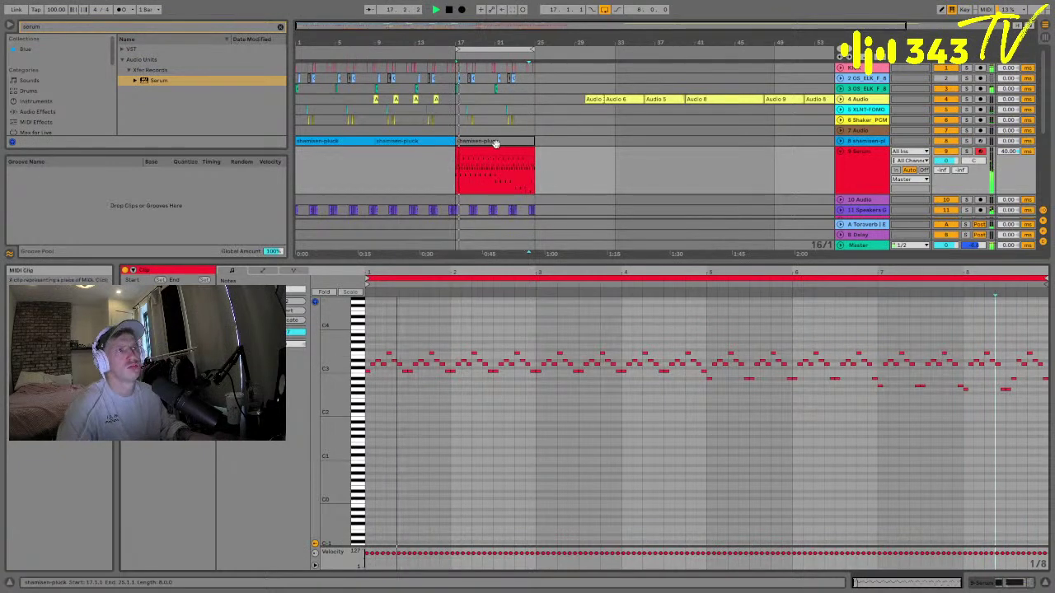
- Duplicate the 9 Serum track together with its melody clip
left_click(842, 152)
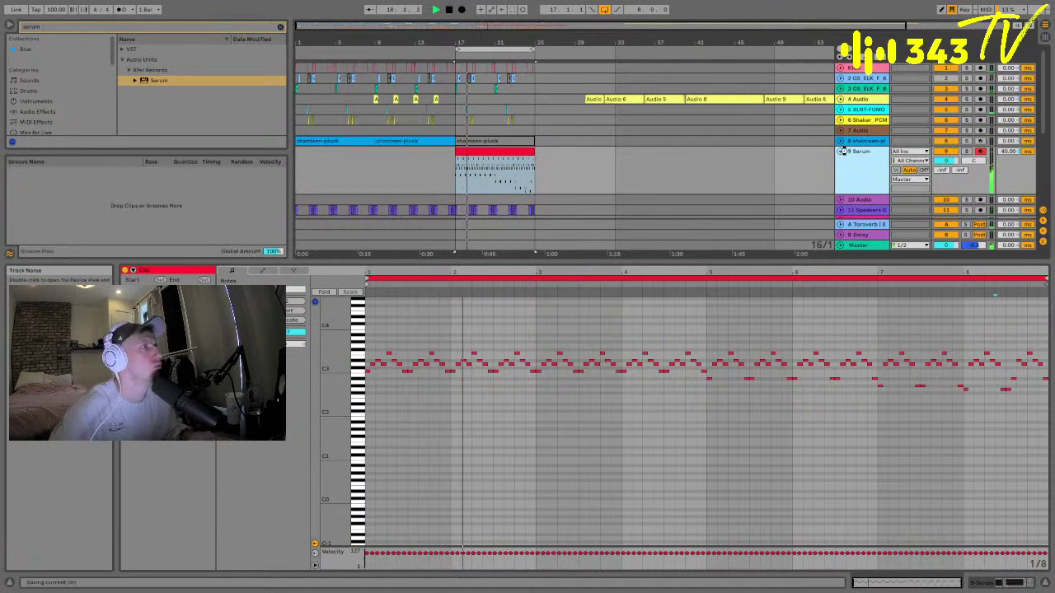
left_click(519, 173)
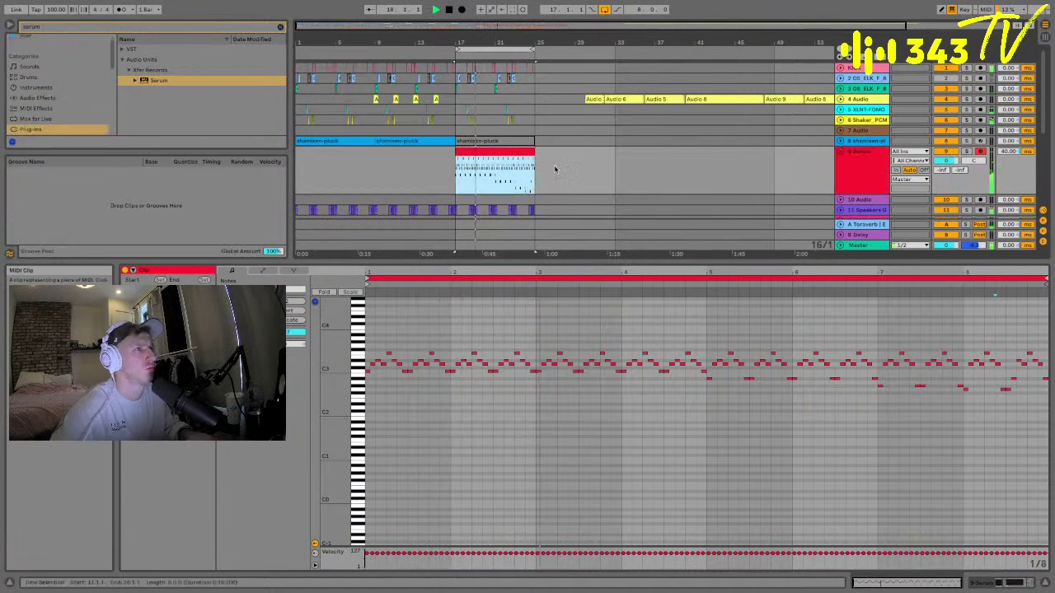
left_click(877, 182)
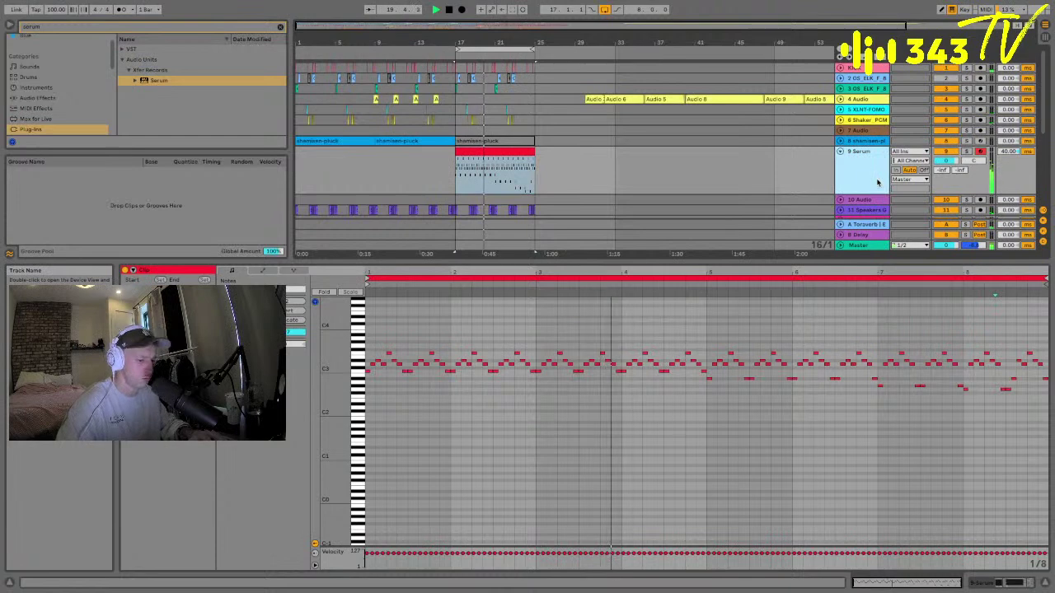
key("ctrl+d")
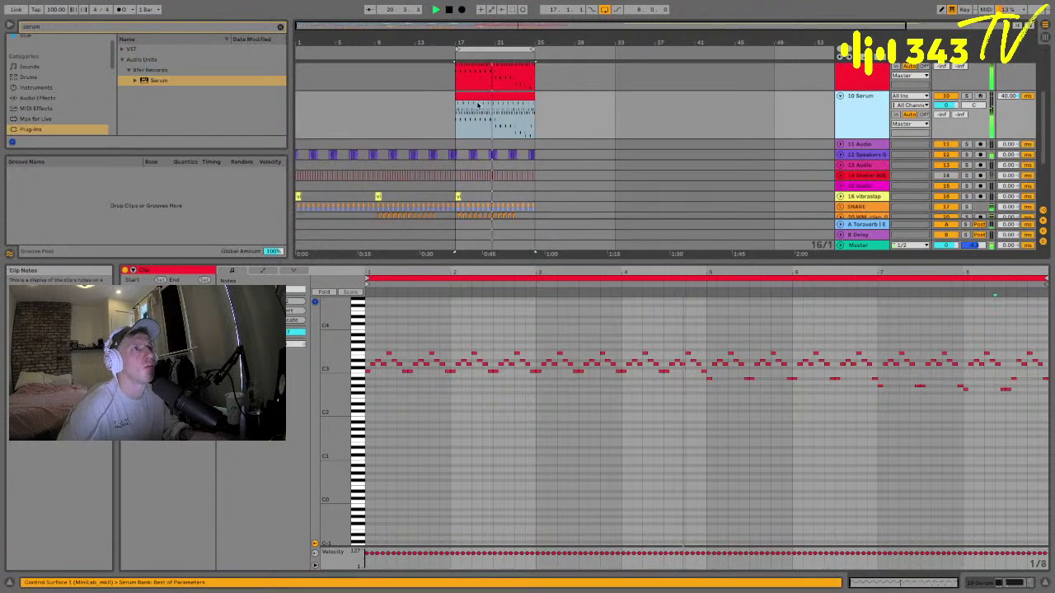
- Quantize the duplicated clip's notes into one-beat chords and stretch the opening C3, D3, D#3 and F3 chord from bar 1 to bar 5
left_click(437, 316)
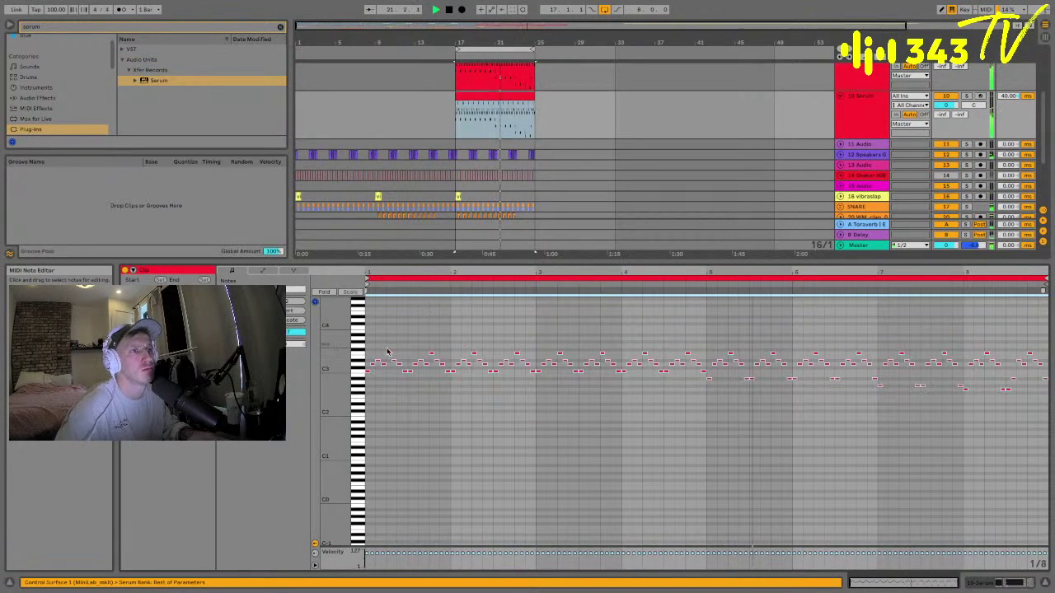
key("ctrl+shift+u")
left_click(557, 274)
left_click(548, 280)
left_click(508, 314)
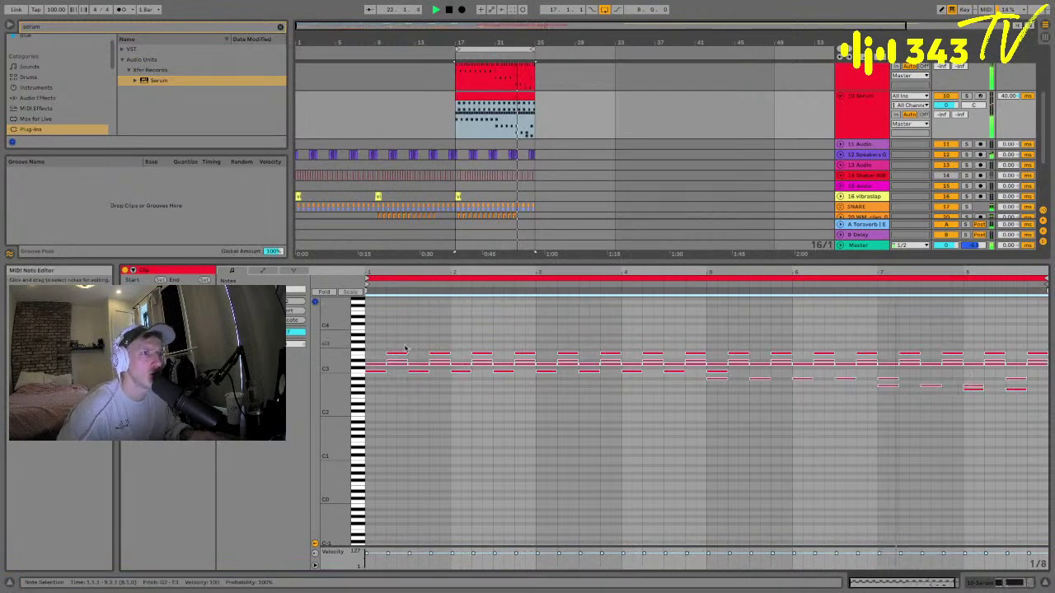
key("Right")
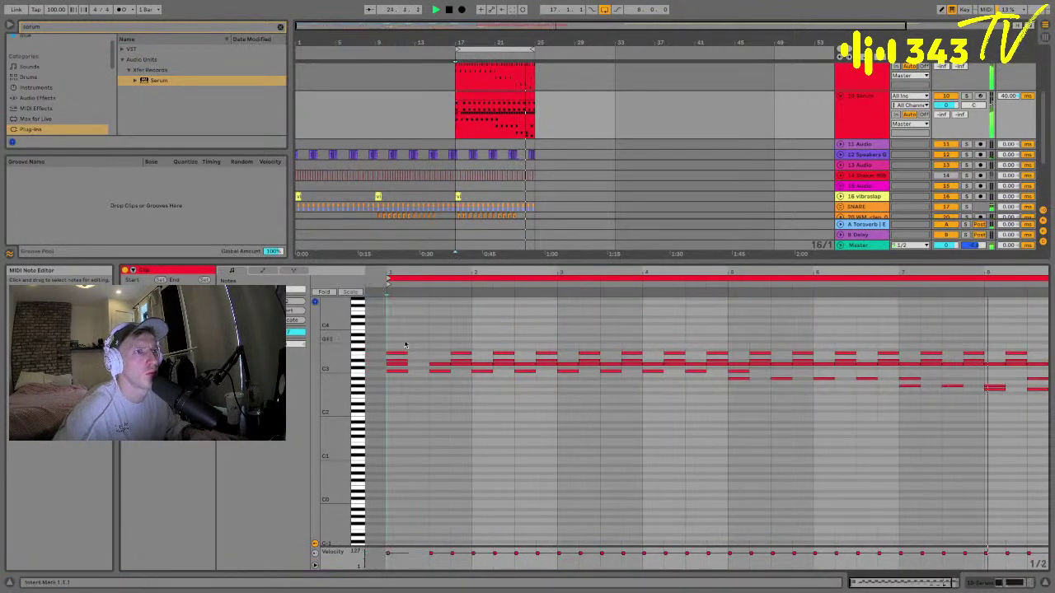
left_click_drag(406, 362, 721, 359)
- Stack the bar 5 notes into one A#2 to F3 chord and stretch it until bar 7
left_click(775, 383)
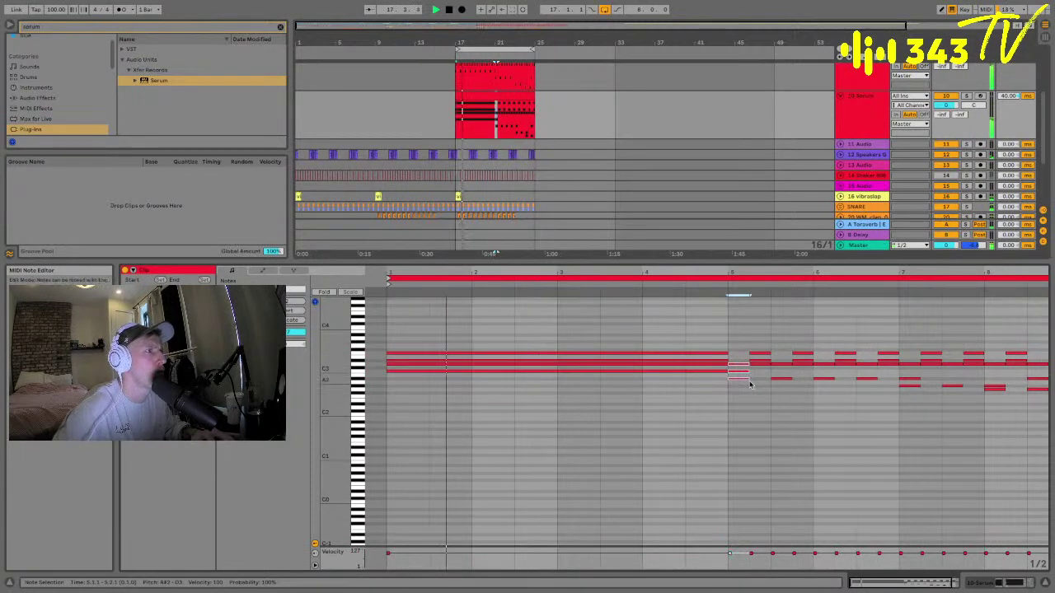
left_click(738, 356)
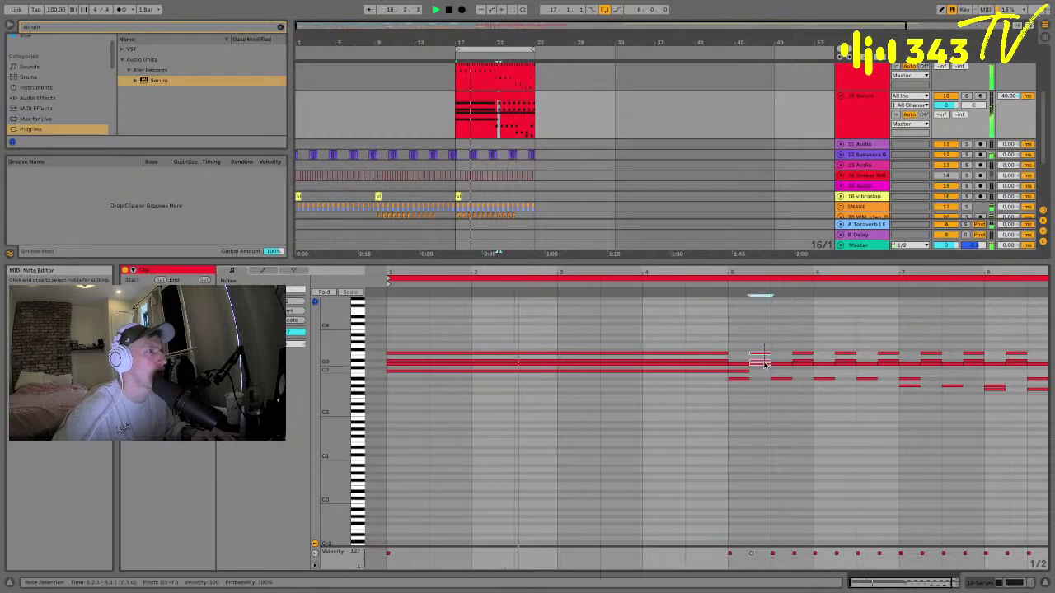
left_click_drag(760, 354, 770, 377)
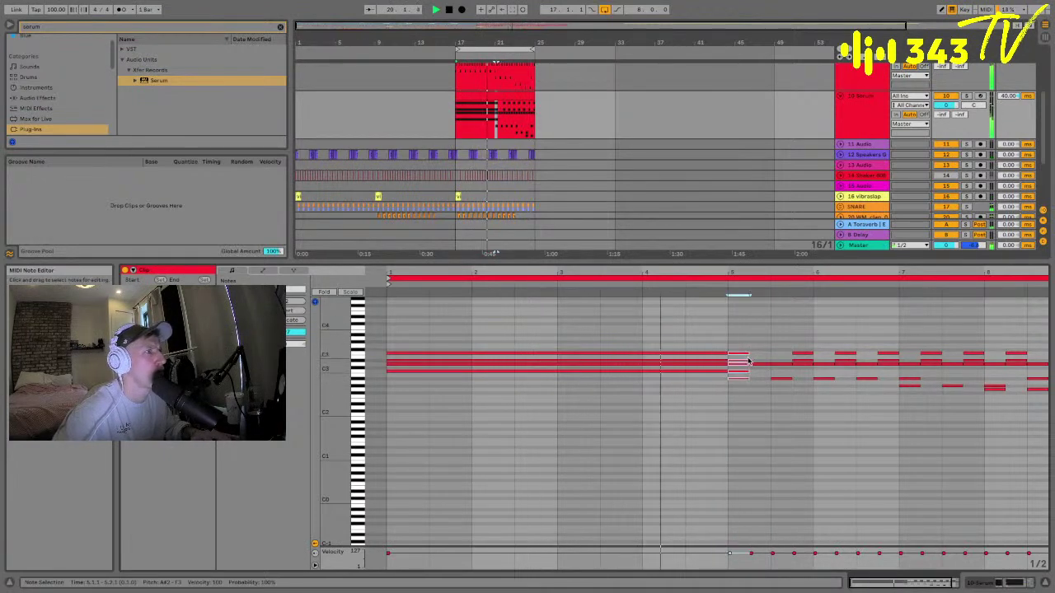
left_click_drag(748, 355, 900, 354)
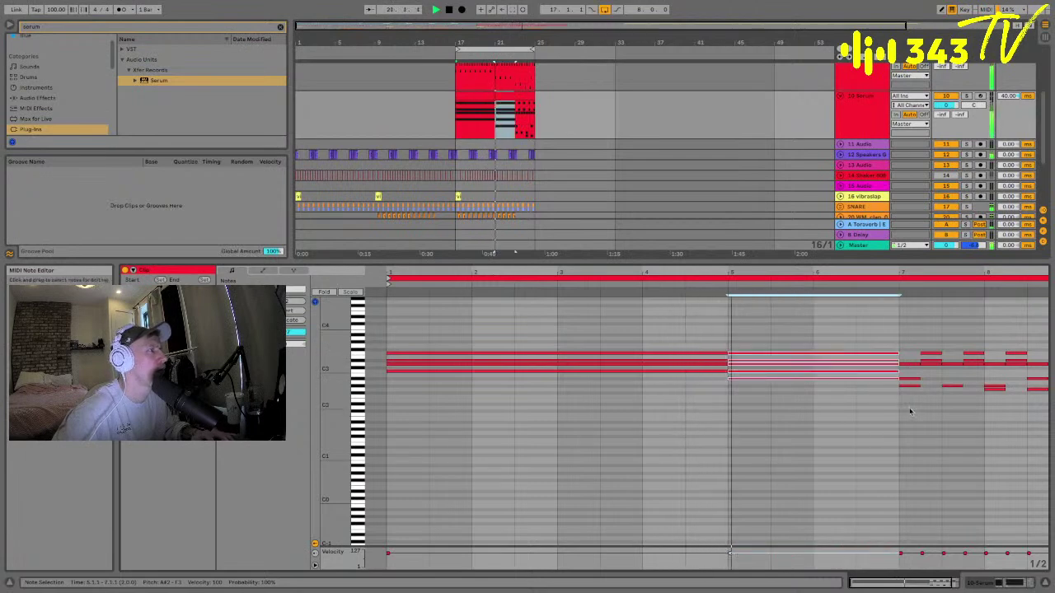
- Stack the bar 7 notes into one G#2 to F3 chord and stretch it until bar 8
left_click_drag(906, 405, 906, 346)
left_click(931, 353)
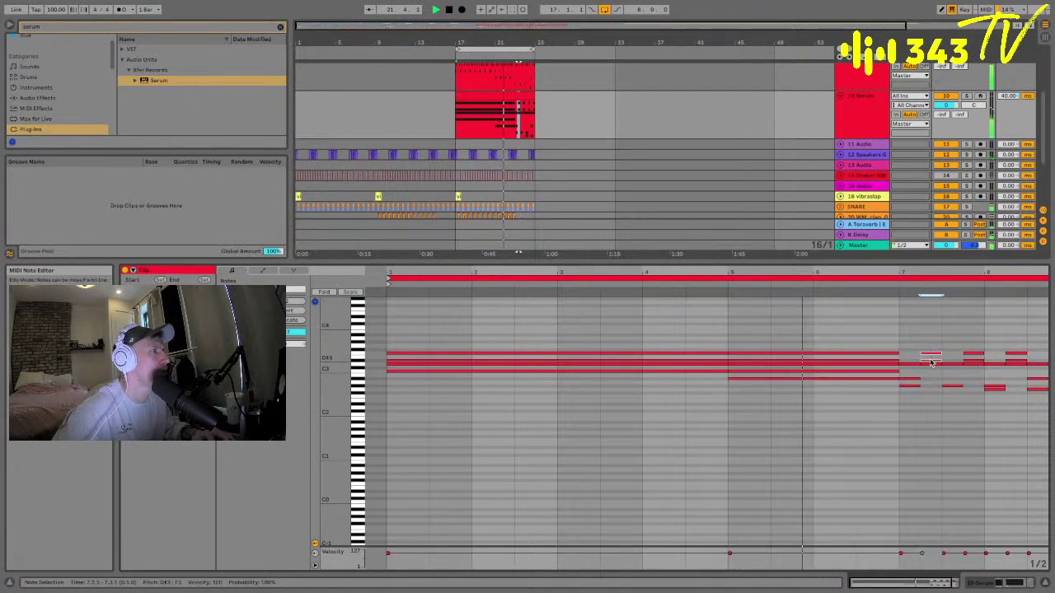
left_click_drag(915, 353, 986, 379)
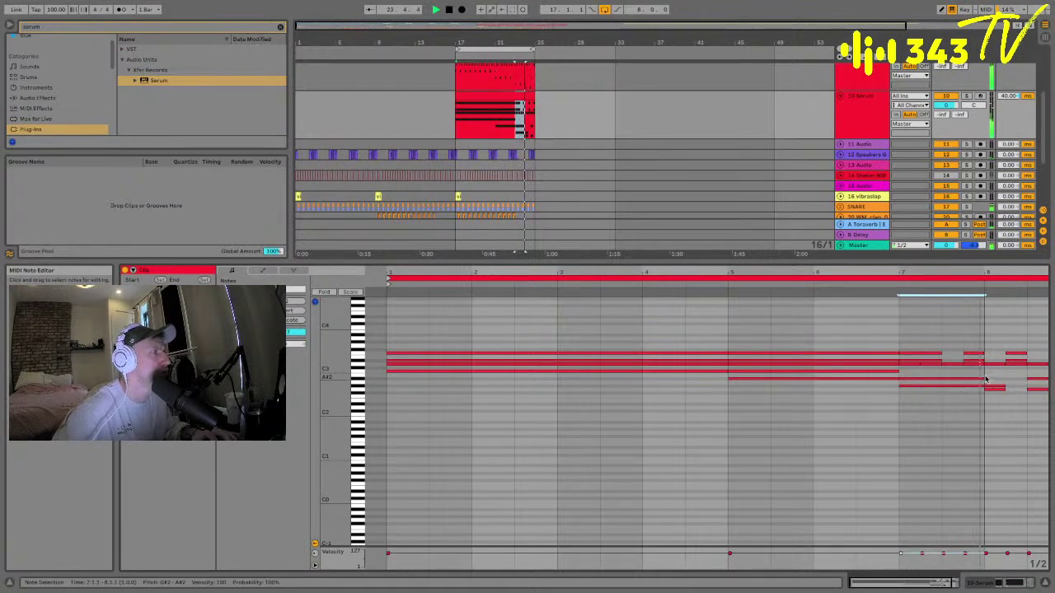
left_click(929, 365)
left_click(939, 358, "shift")
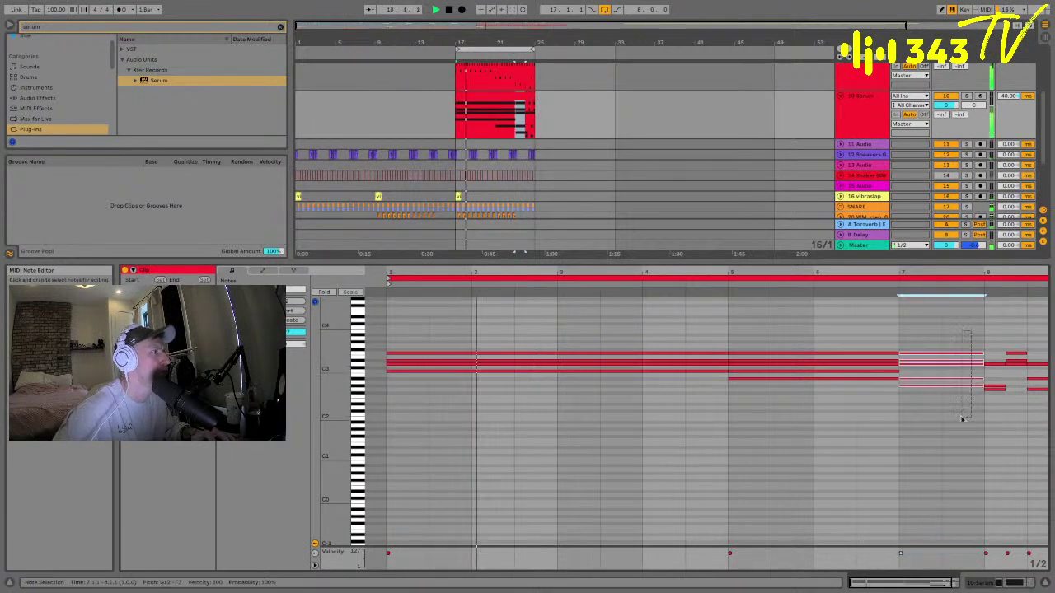
- Stack the bar 8 notes into one G2 to F3 chord and stretch it across the last bar
left_click(1015, 356)
left_click_drag(1019, 361, 995, 360)
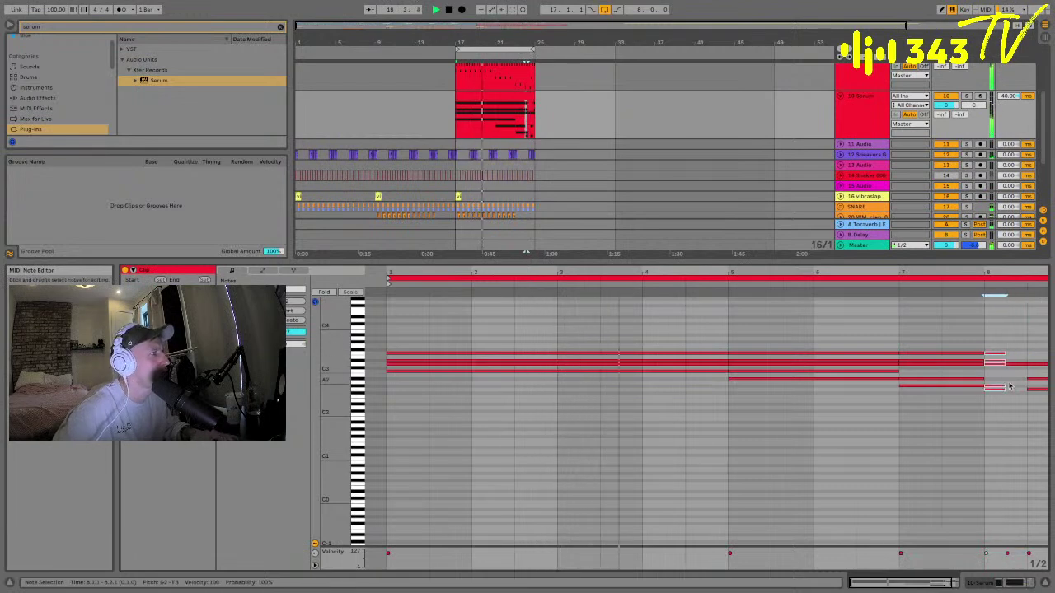
left_click_drag(1005, 387, 1041, 387)
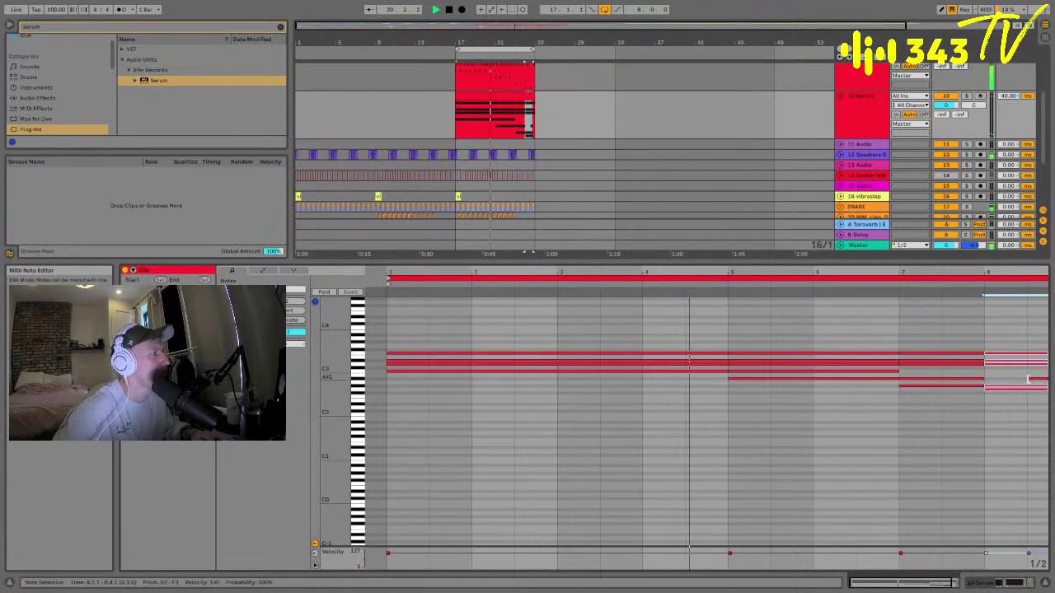
left_click(1020, 478)
- Audition the duplicated Serum track in solo, then set its volume to -10.0 dB and its send A to 0
left_click(995, 583)
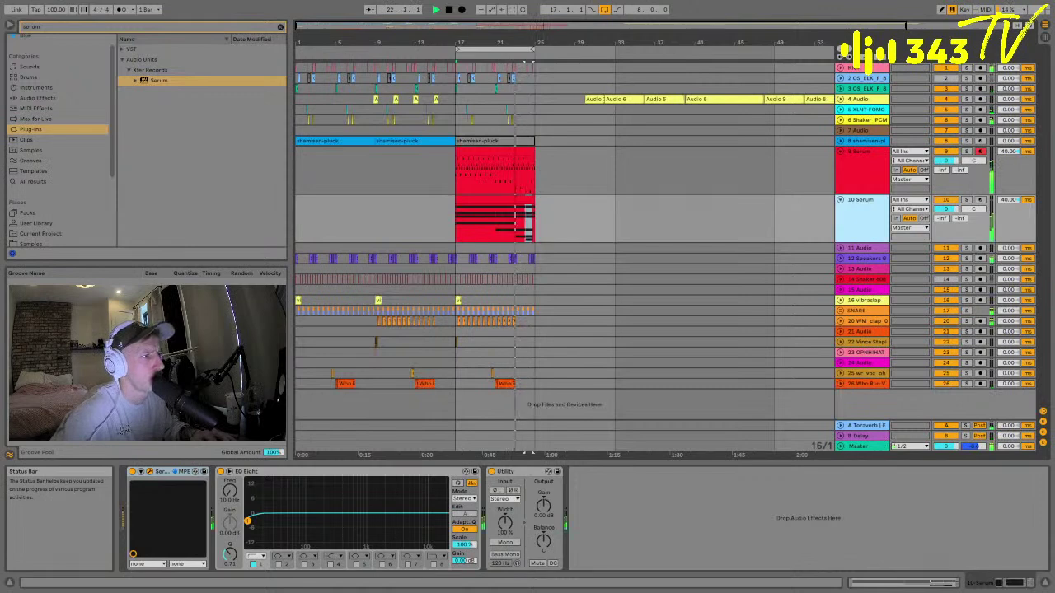
key("space")
key("space")
left_click(968, 200)
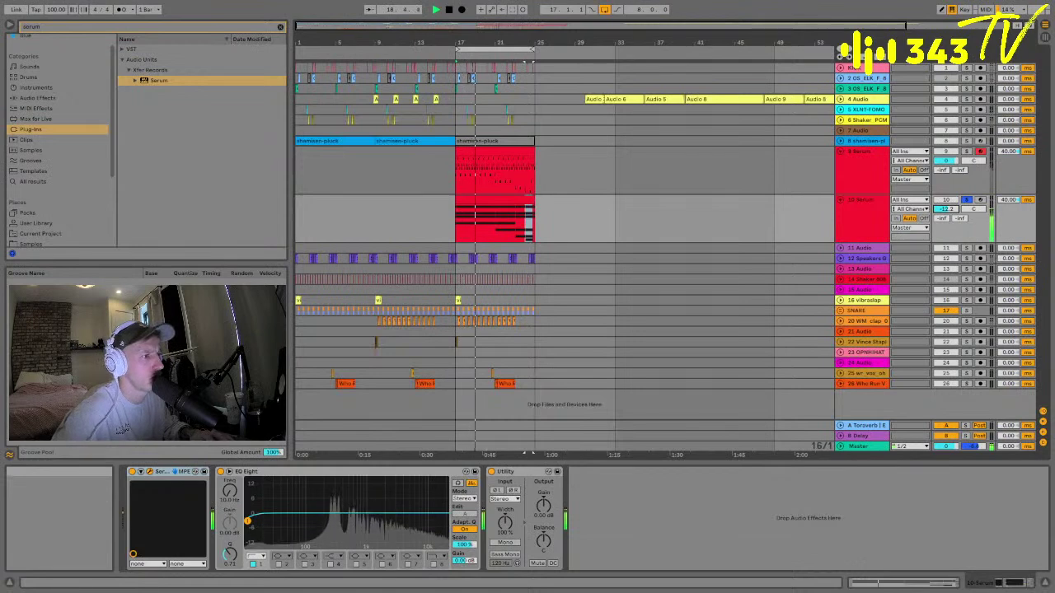
left_click(968, 200)
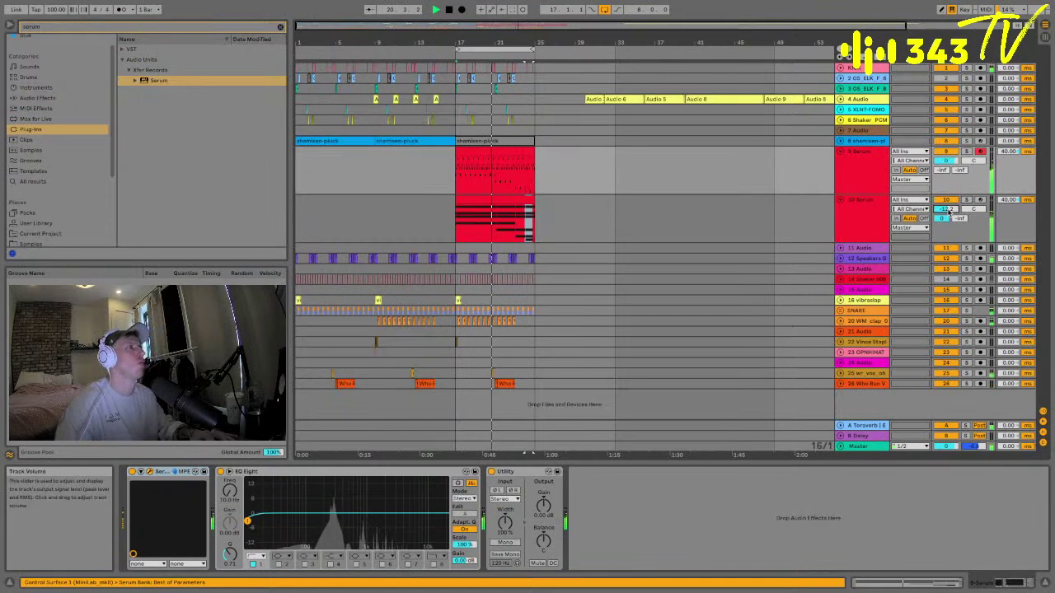
left_click(860, 207)
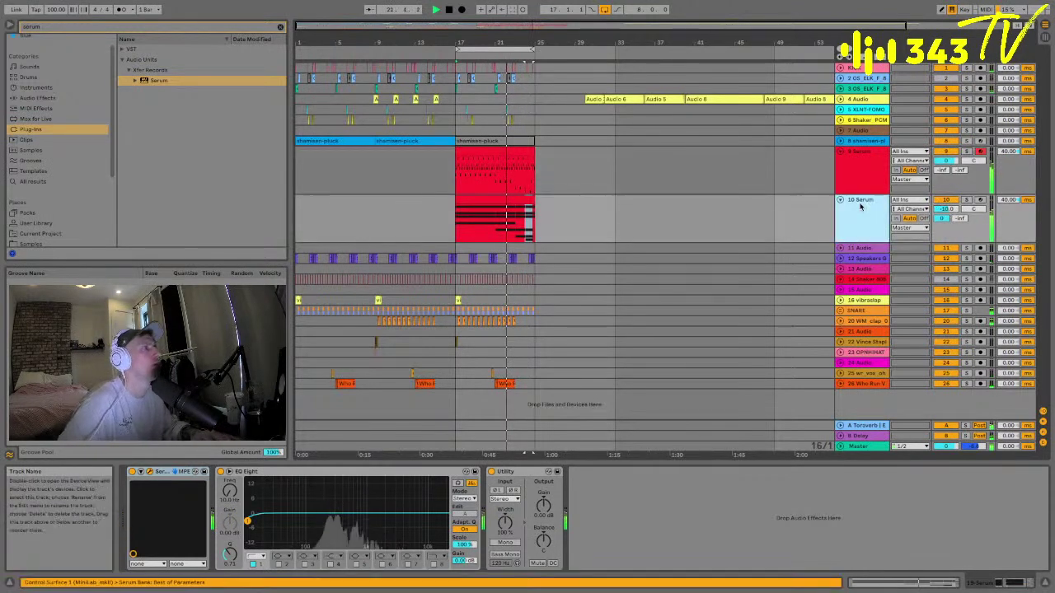
- Transpose all the chords in the 10 Serum clip down one octave during playback
double_click(478, 204)
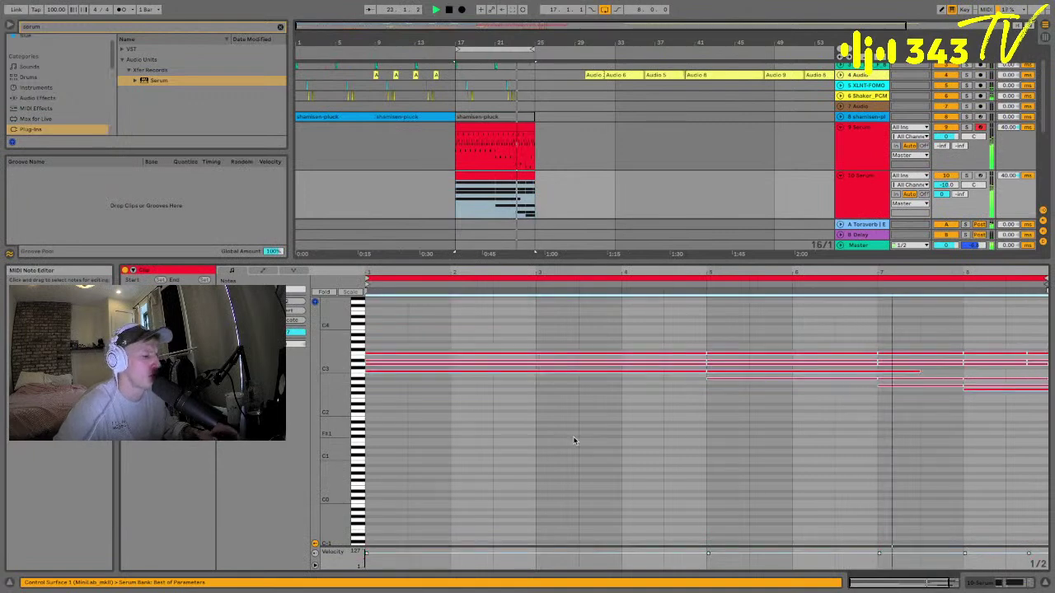
key("space")
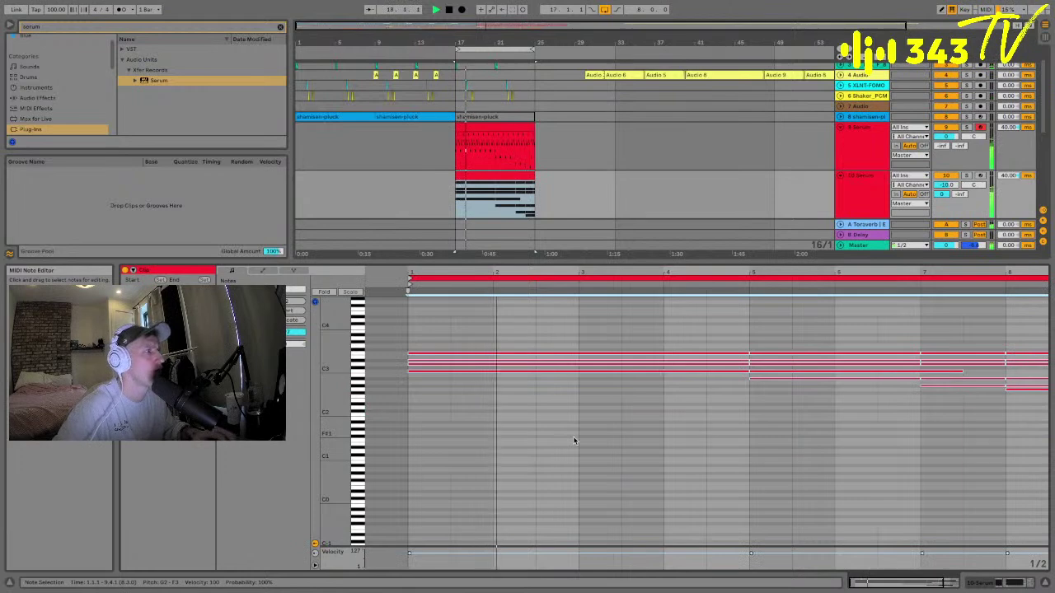
key("shift+Down")
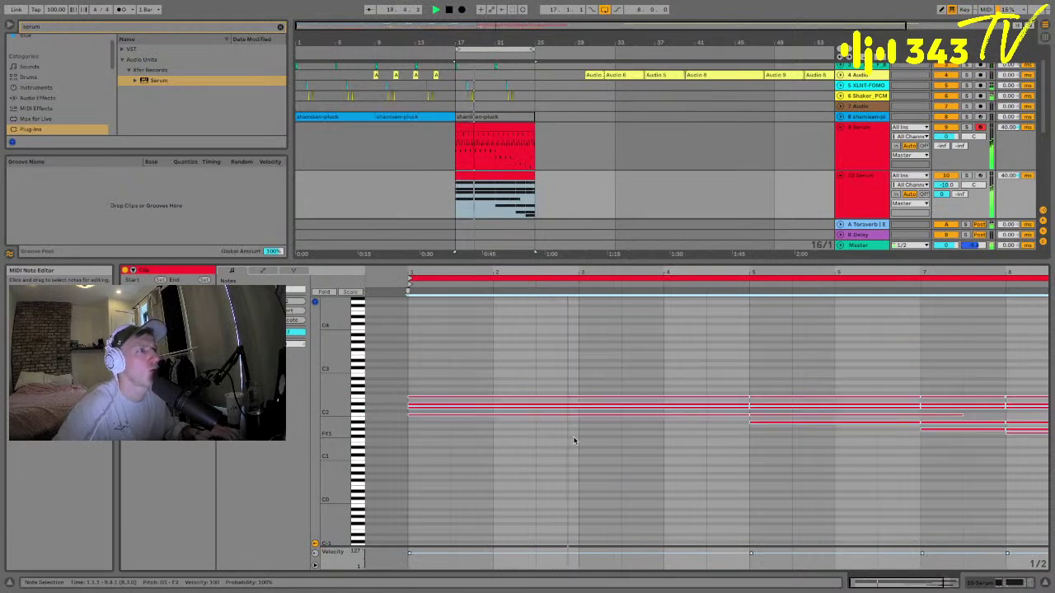
- Paste a copy of the 10 Serum chords one octave higher and audition them in solo with the track volume at -5.0 dB
key("ctrl+v")
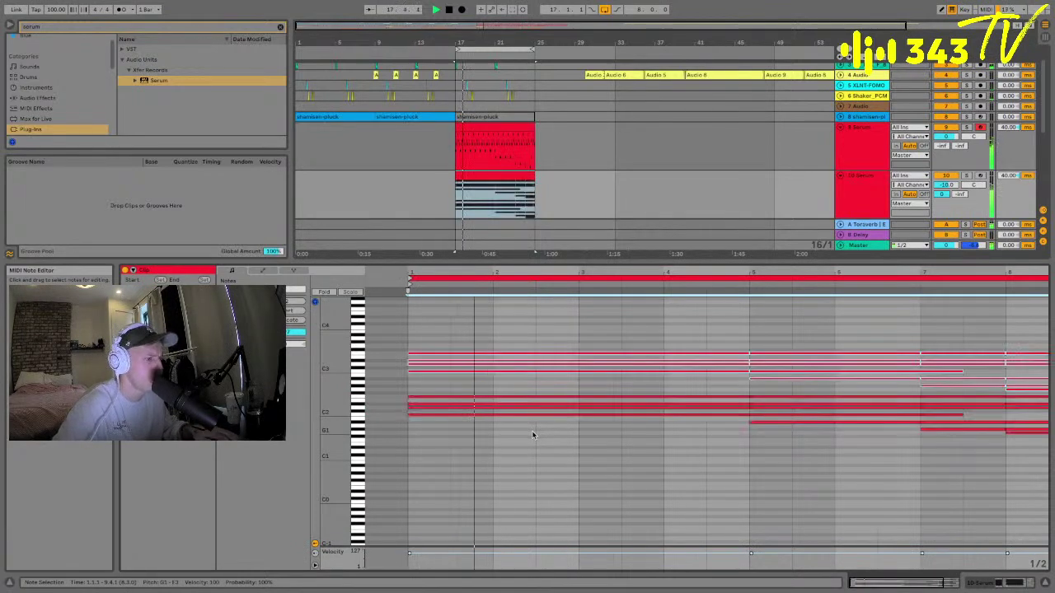
left_click_drag(944, 185, 954, 185)
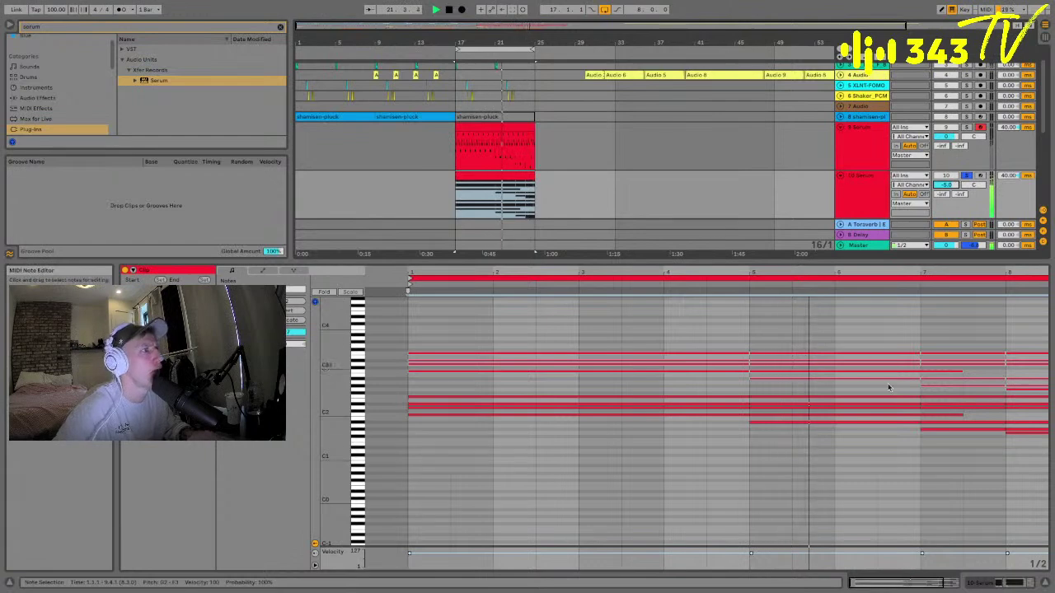
left_click(793, 346)
key("space")
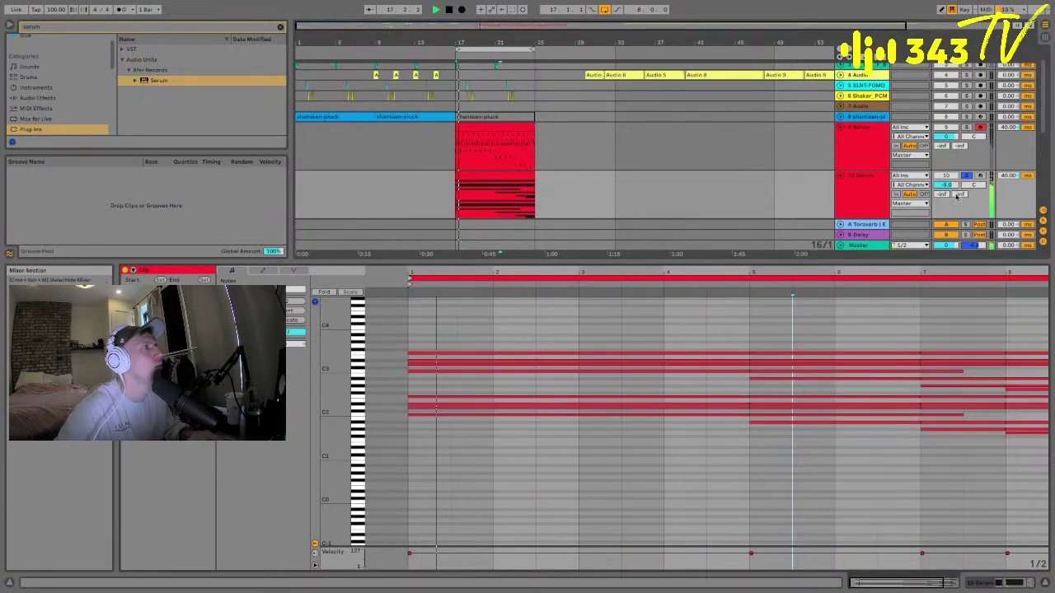
- Raise the EQ Eight low cut on the 10 Serum track to 72.6 Hz and save the set
left_click(450, 237)
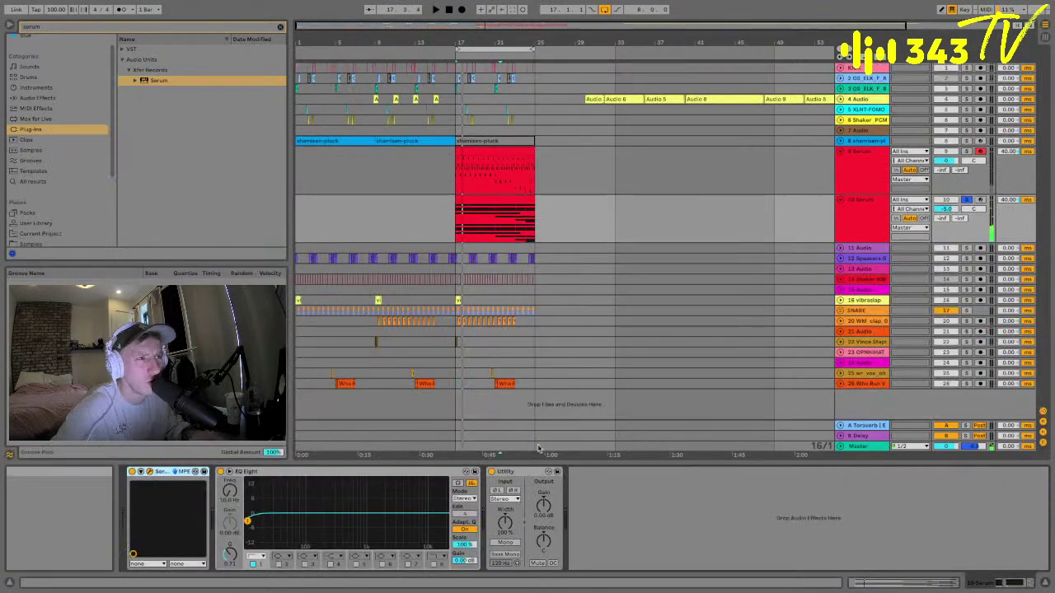
left_click(865, 221)
left_click_drag(248, 522, 299, 546)
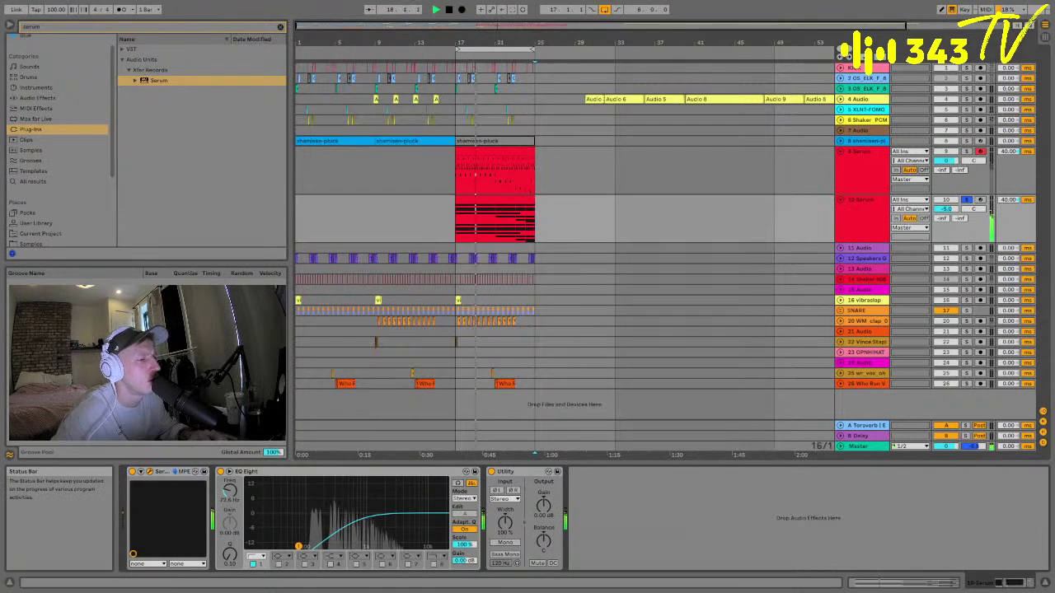
left_click(662, 312)
key("ctrl+s")
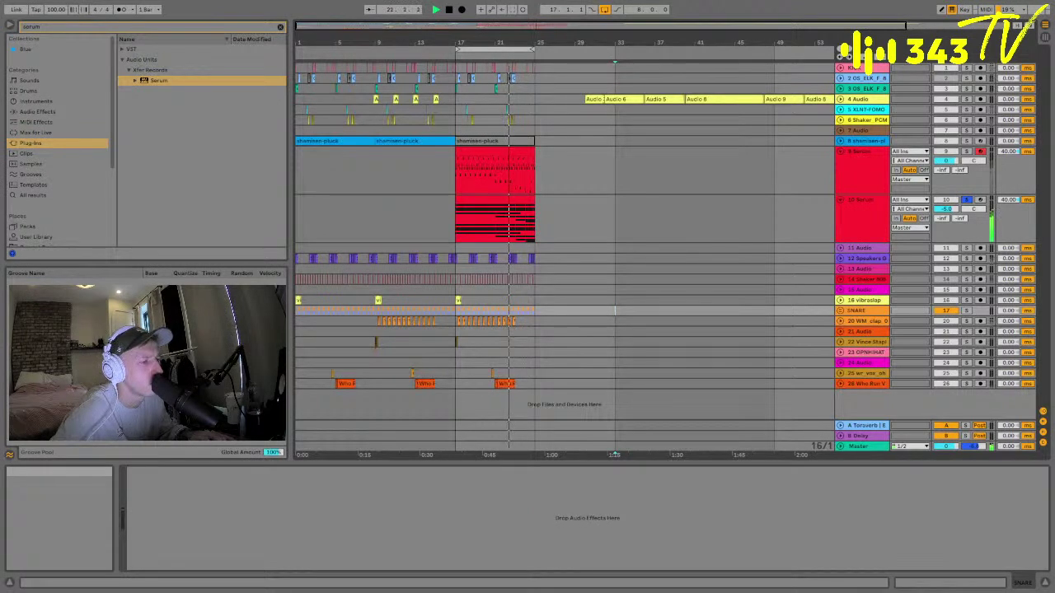
- Restart playback from around bar 23 on the soloed 10 Serum track, then unsolo it to hear the full beat
left_click(534, 216)
key("space")
left_click(517, 229)
key("space")
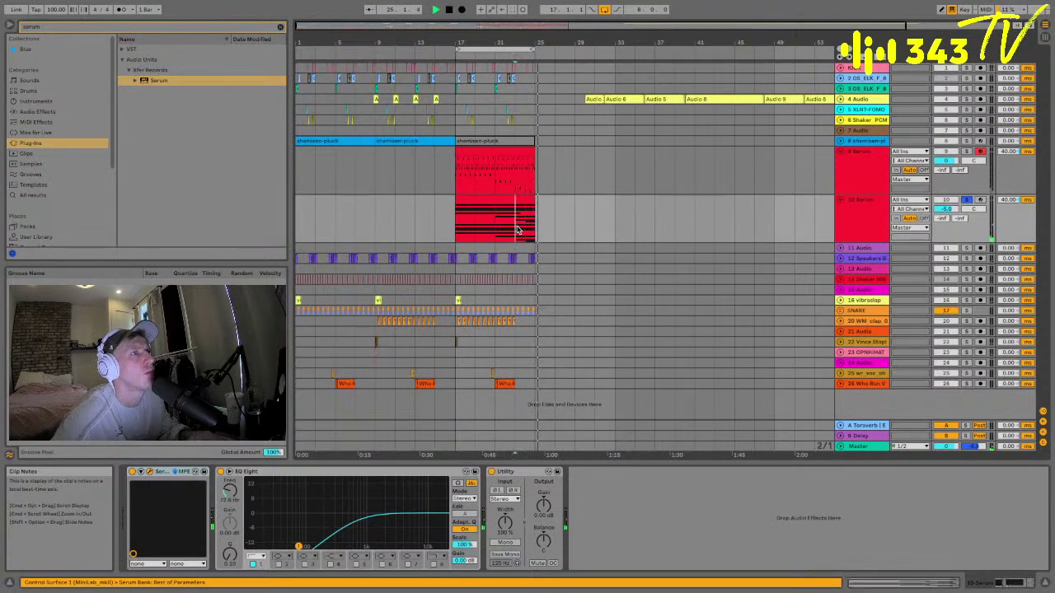
left_click(966, 201)
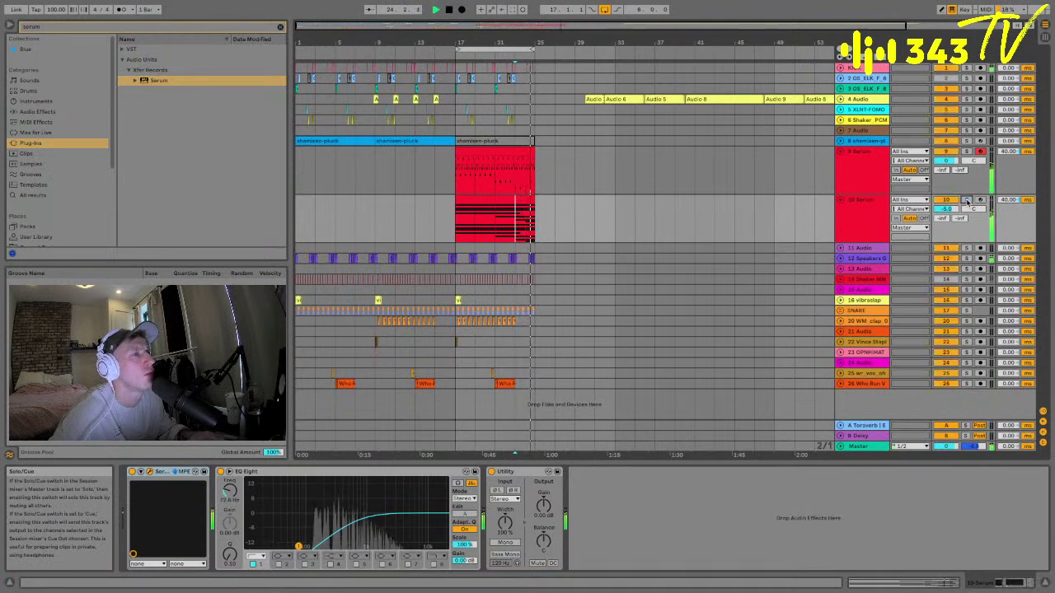
- Open the 10 Serum clip and re-voice its first four-bar chord by moving individual notes from C2 upward, checking the result in playback
left_click(511, 221)
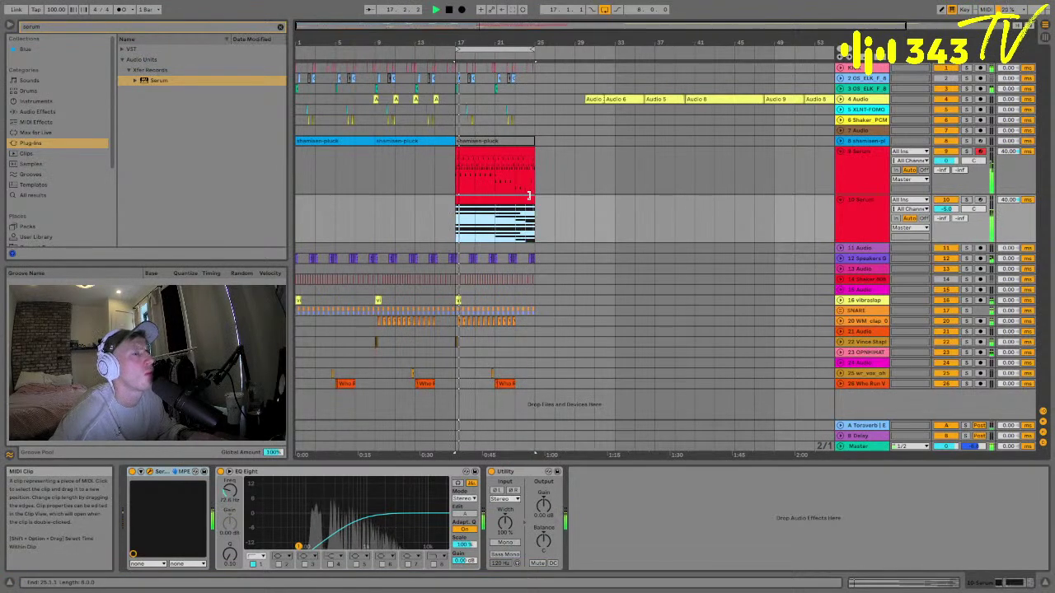
double_click(511, 221)
key("space")
left_click(460, 417)
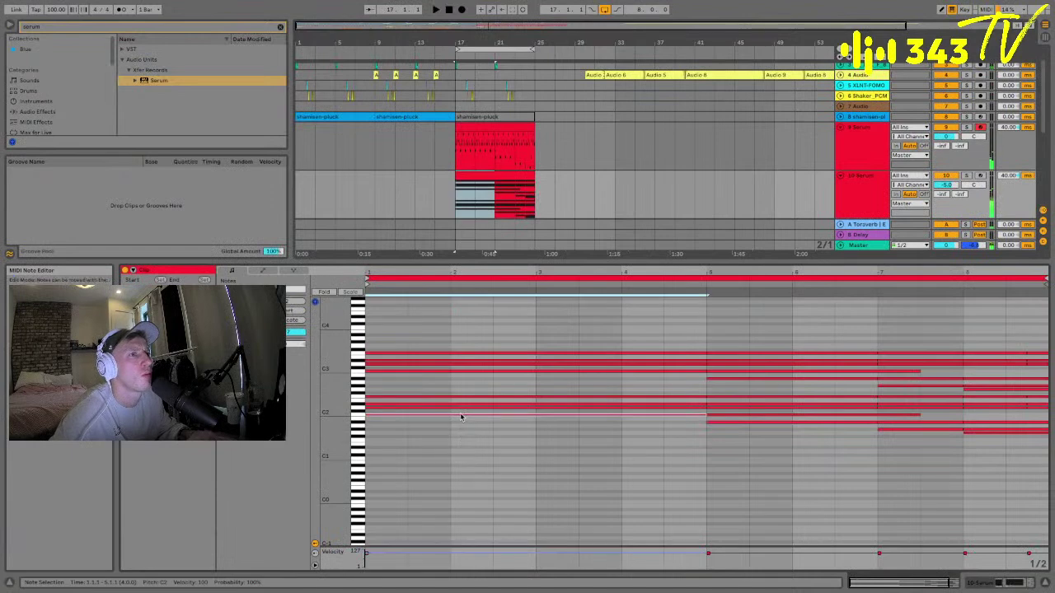
left_click(454, 410)
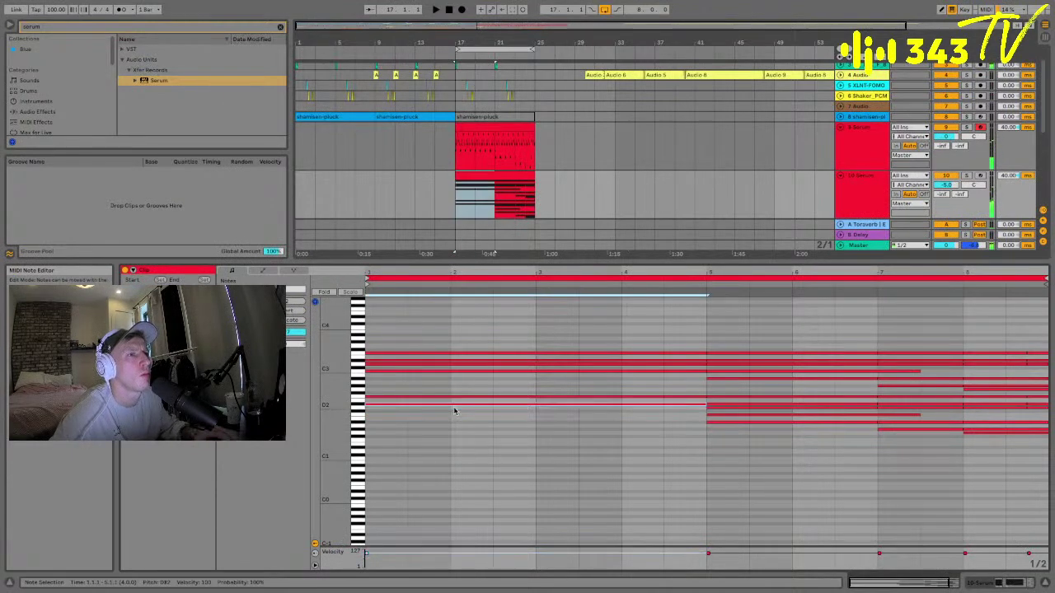
left_click(419, 389)
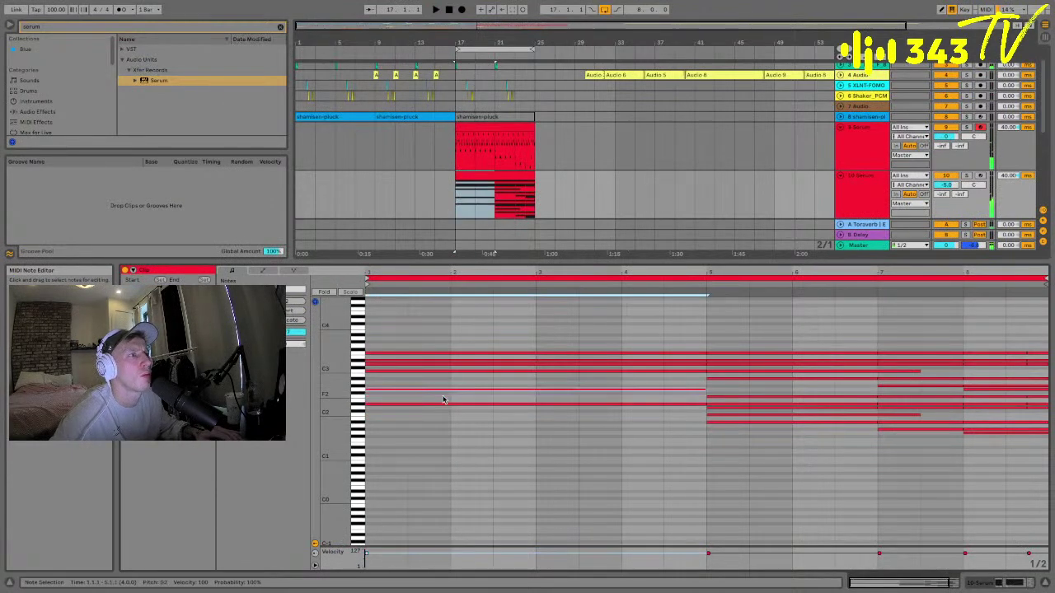
left_click(404, 375)
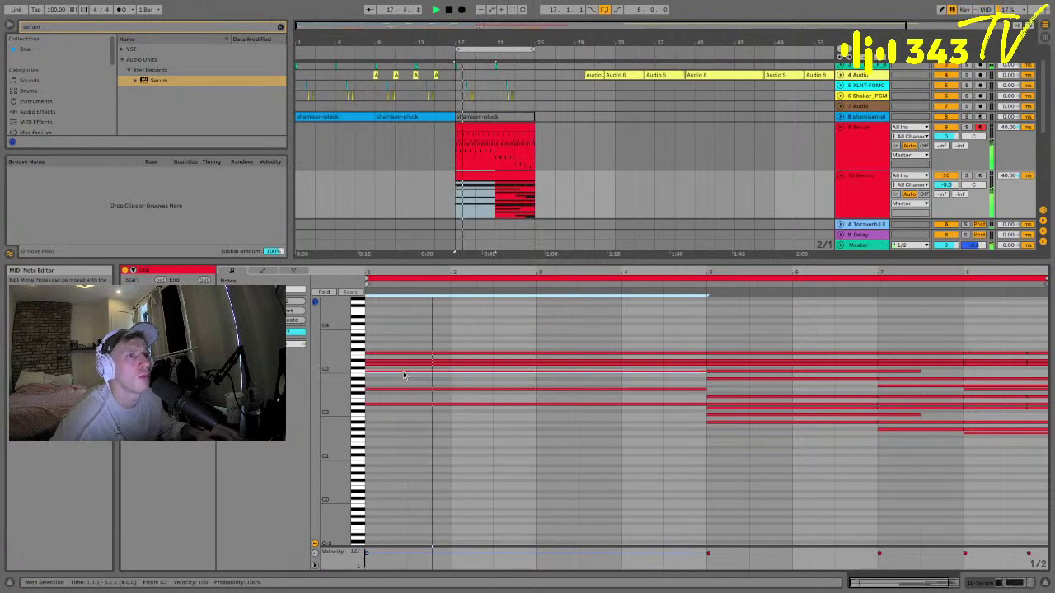
left_click(401, 363)
key("space")
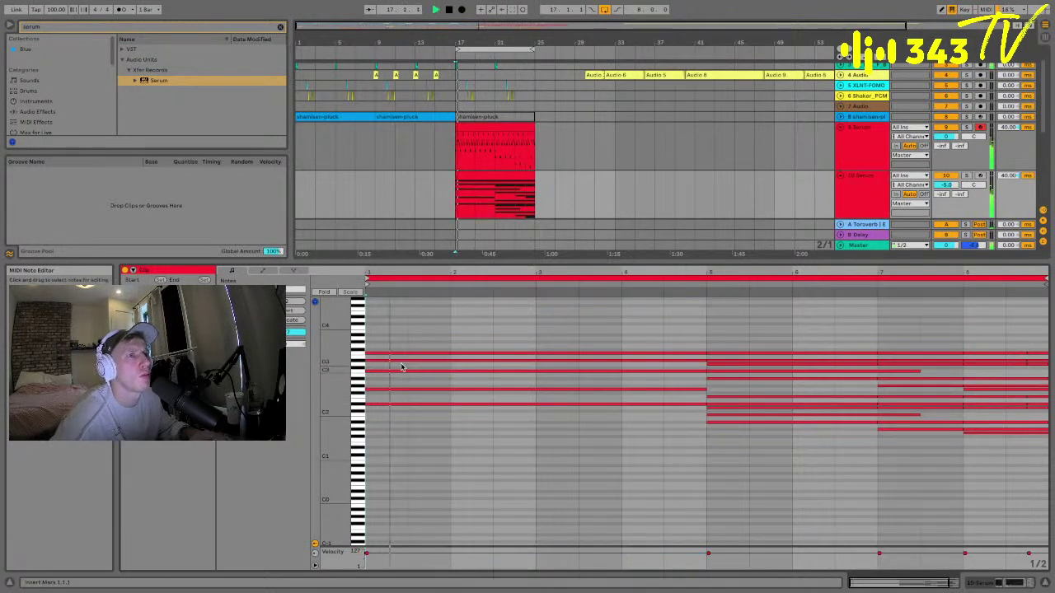
left_click(401, 363)
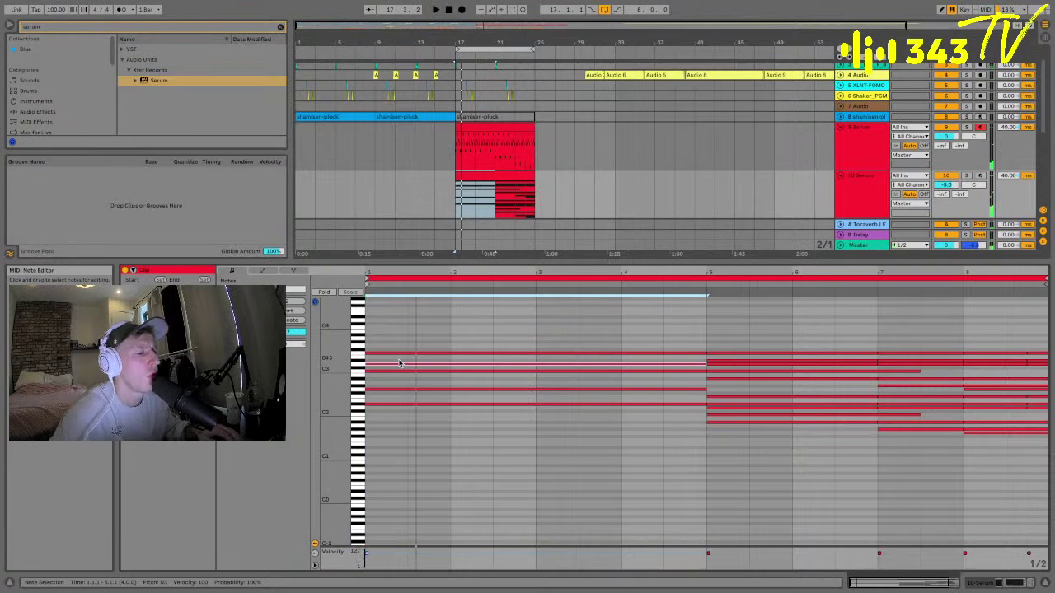
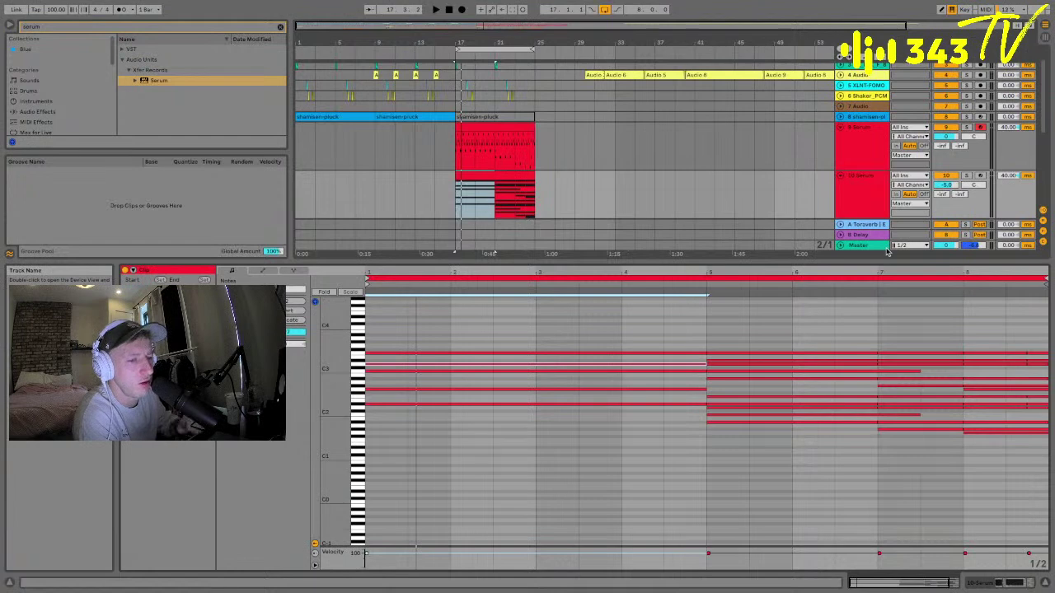
- Save the set and open the 9 Serum melody clip to review its notes
mouse_move(752, 5)
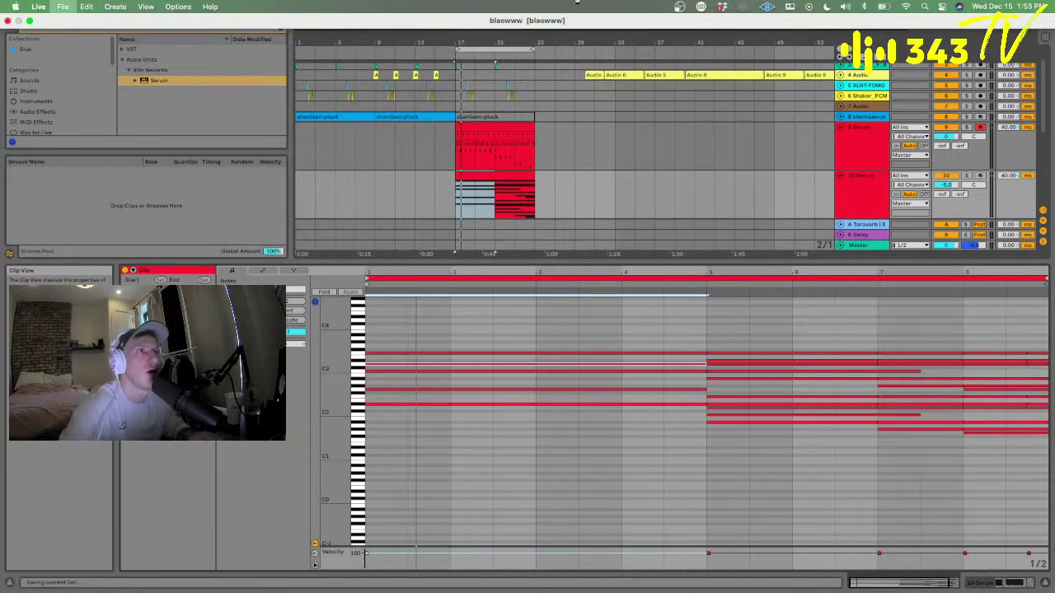
left_click(498, 178)
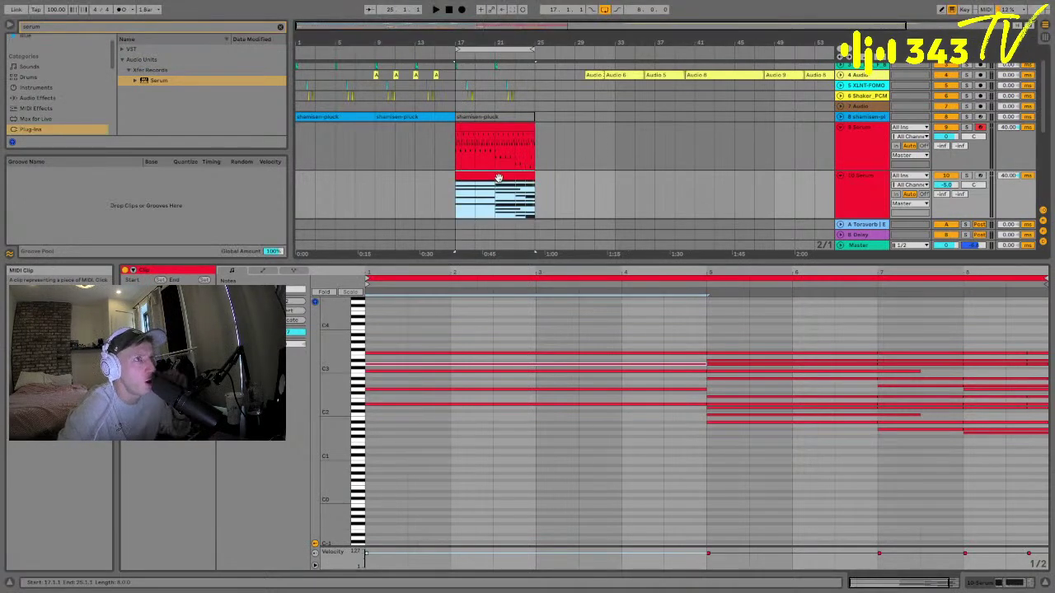
left_click(486, 132)
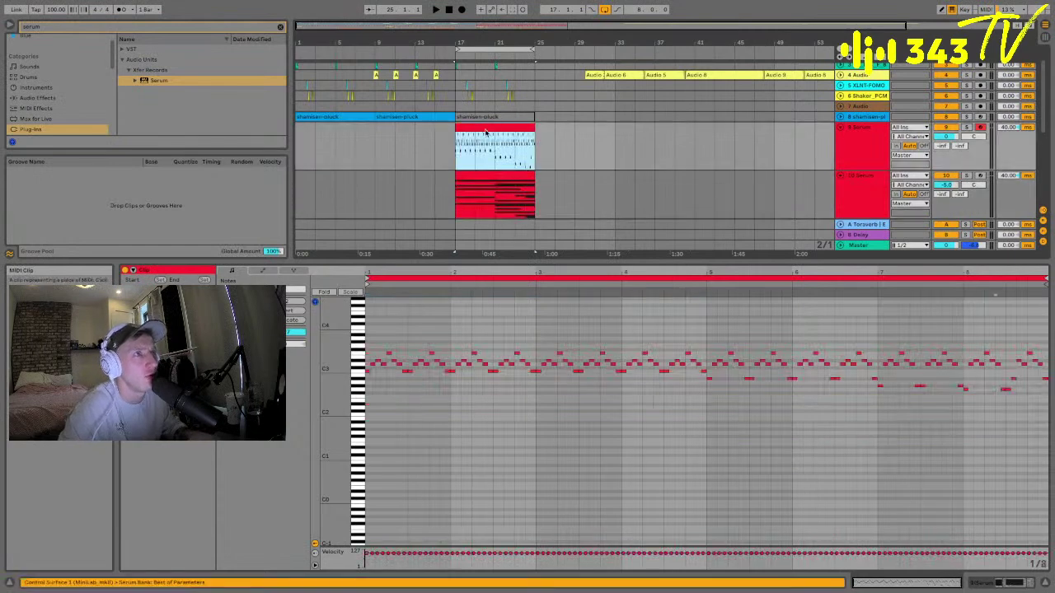
scroll(460, 116, "up", 2)
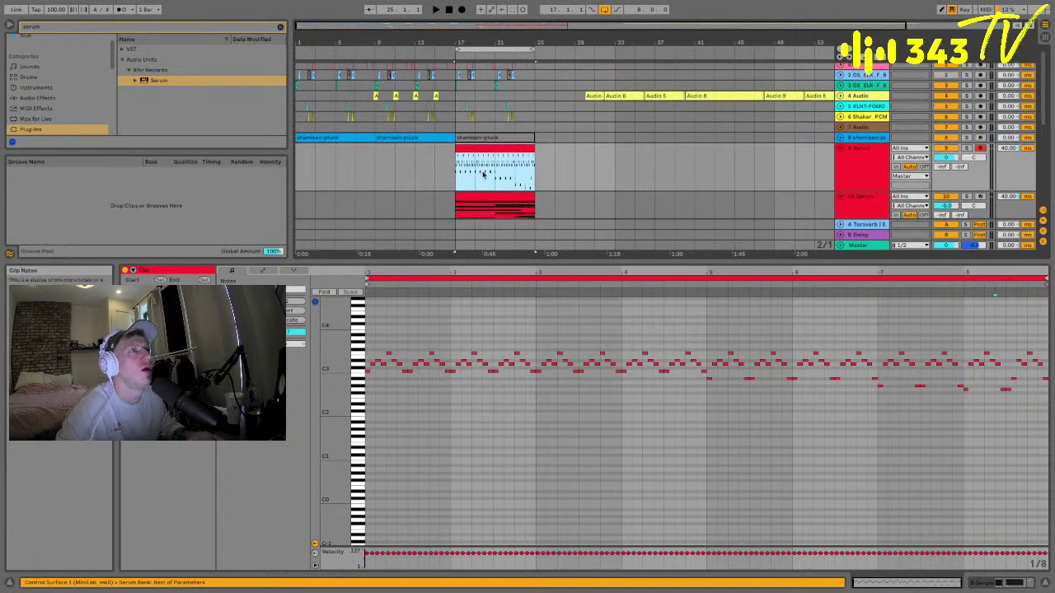
scroll(496, 140, "down", 5)
- Play the loop and set the 10 Serum track's send A to 0 and its volume to -0.9 dB
left_click(495, 168)
left_click(489, 152)
key("space")
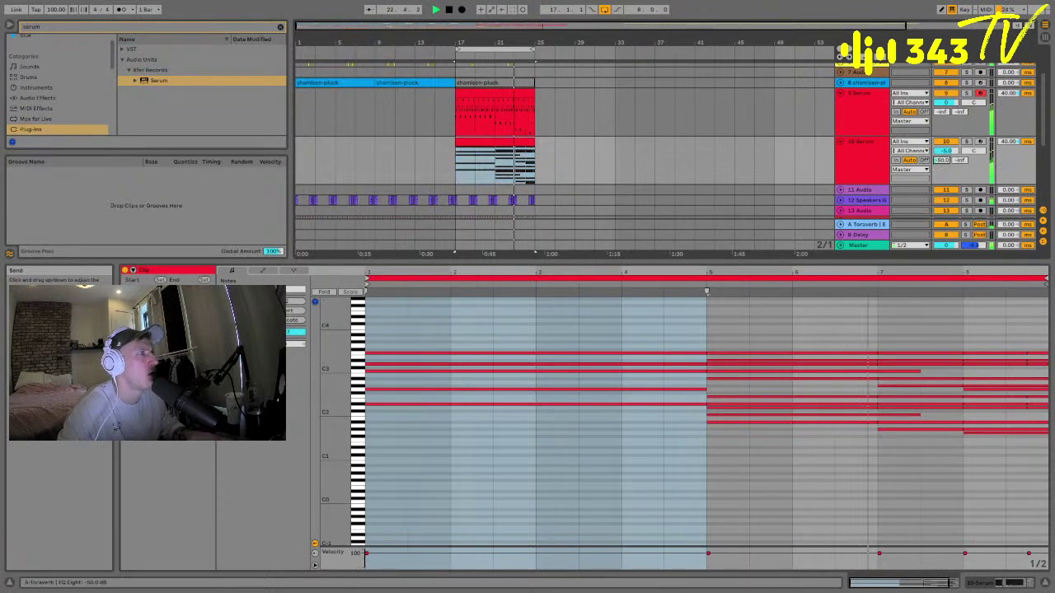
left_click(762, 504)
key("space")
- Shorten the C2 and C3 notes of the bar 5 chord so they end at bar 7
left_click(890, 430)
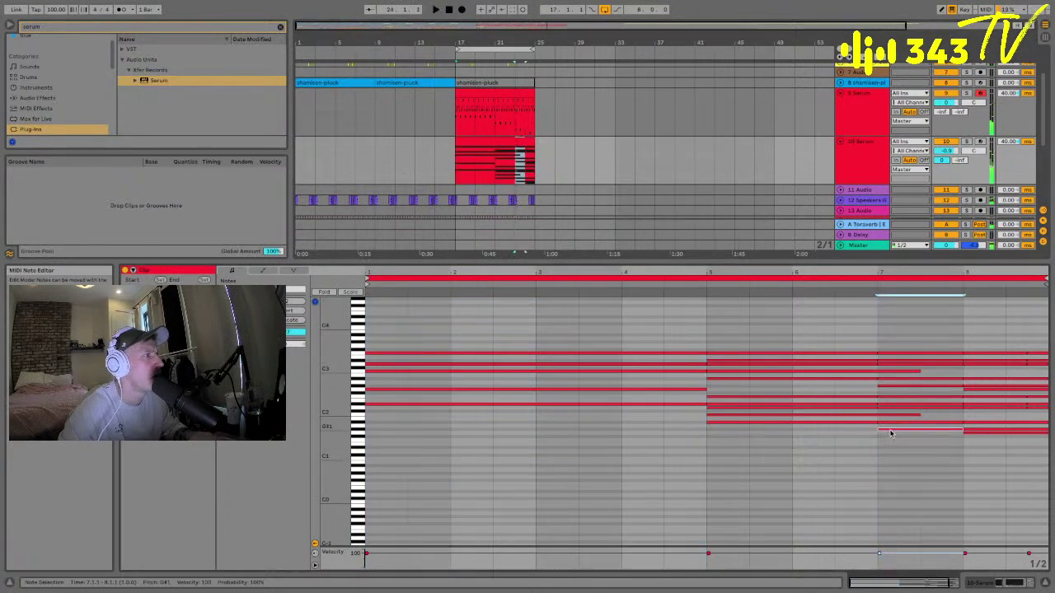
left_click(900, 441)
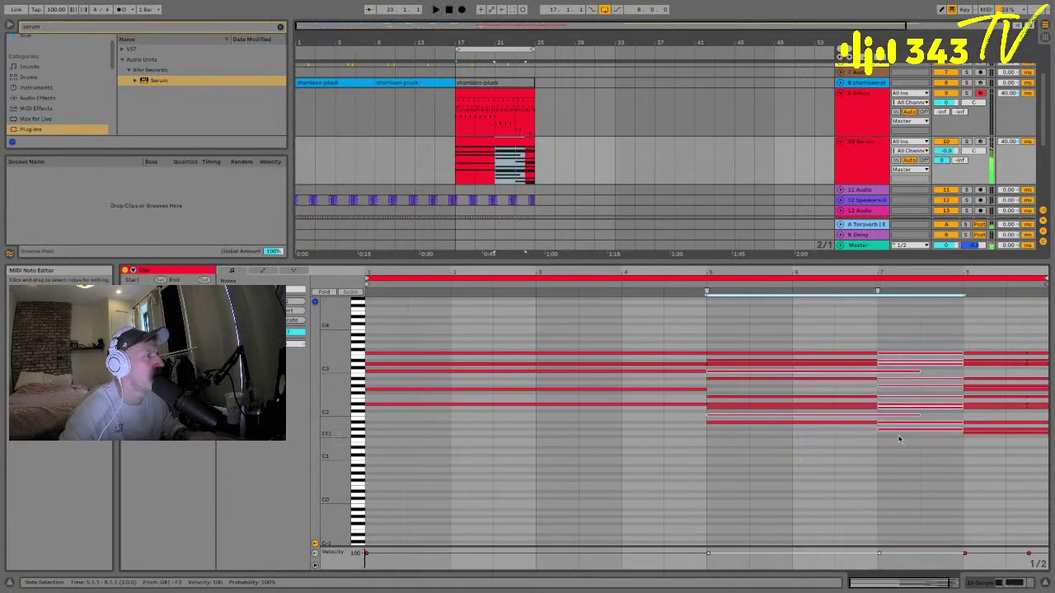
left_click(919, 416)
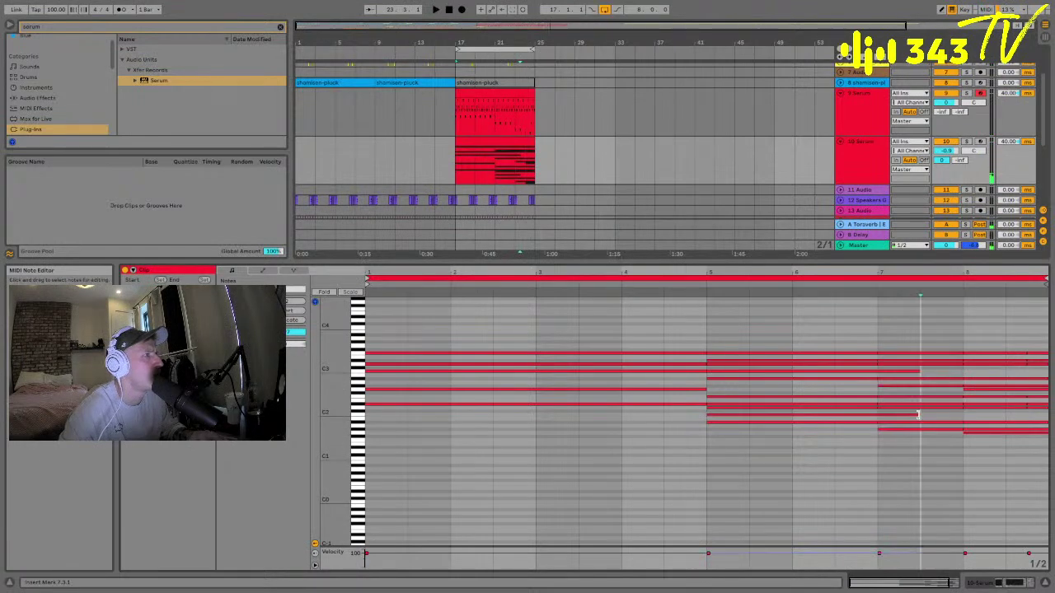
left_click(884, 413)
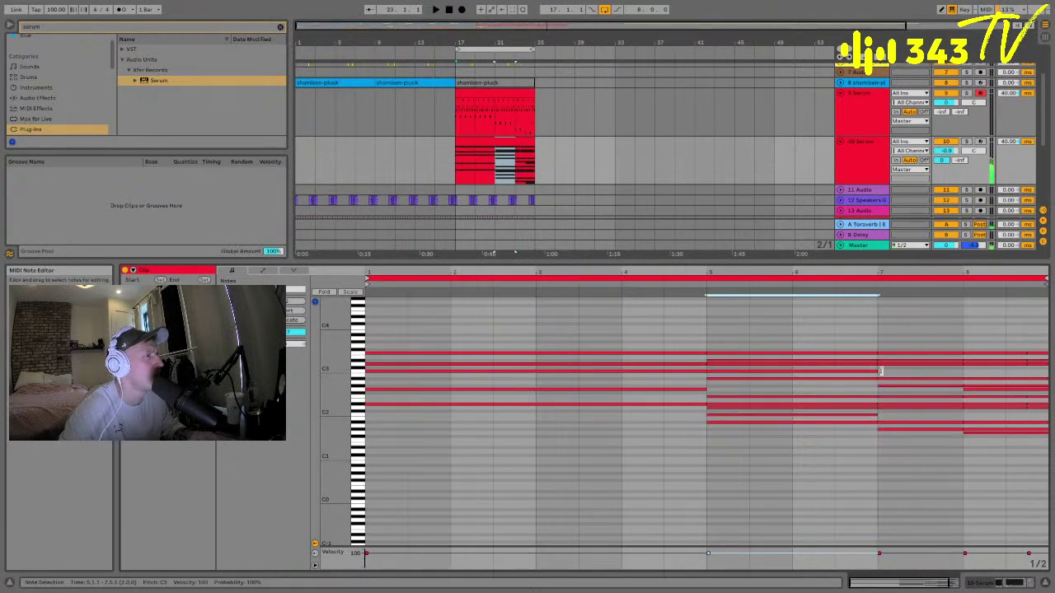
- Re-voice the bar 7 chord by raising individual notes, placing its highest note above the neighbouring chords, and check it in playback
left_click(890, 436)
left_click(893, 428)
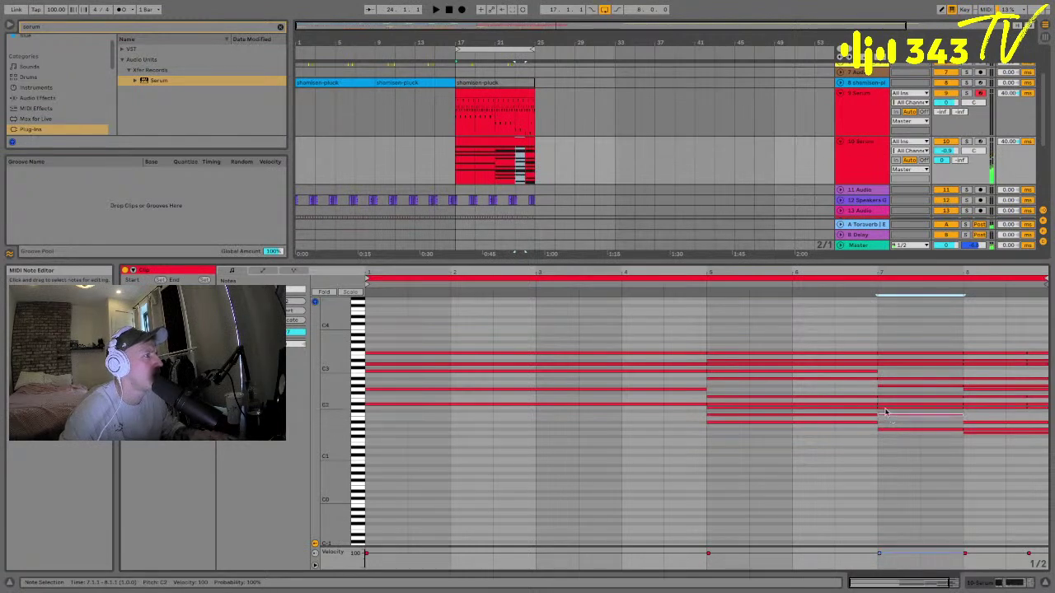
key("Up")
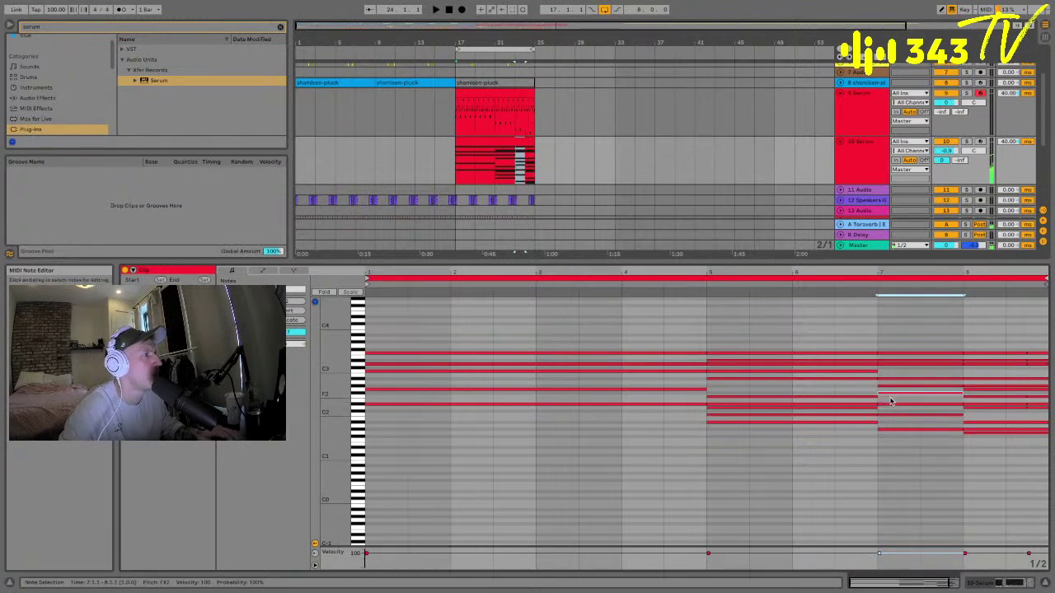
key("Up")
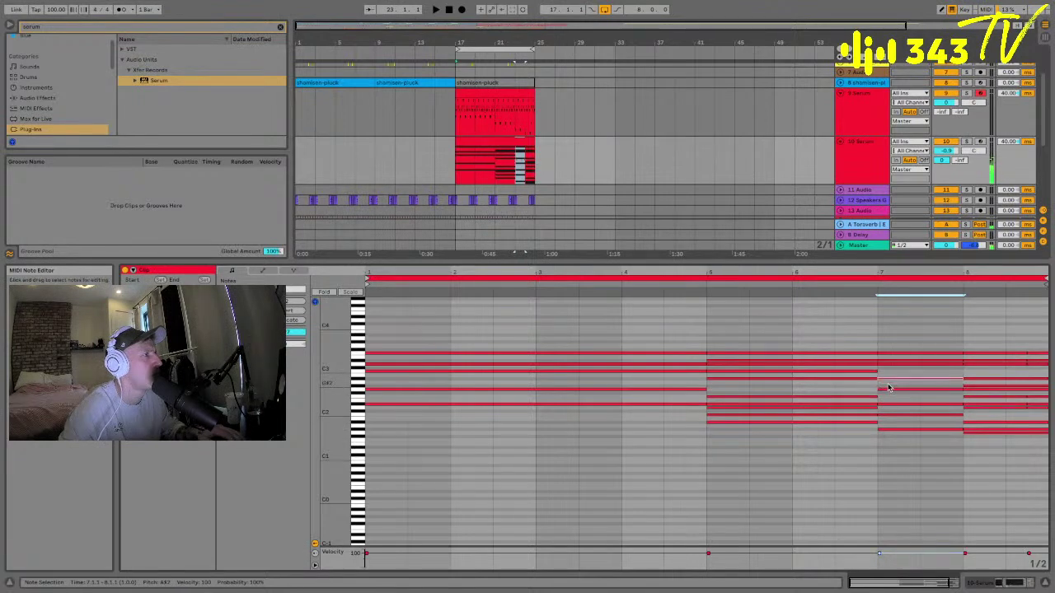
left_click_drag(891, 380, 890, 347)
key("space")
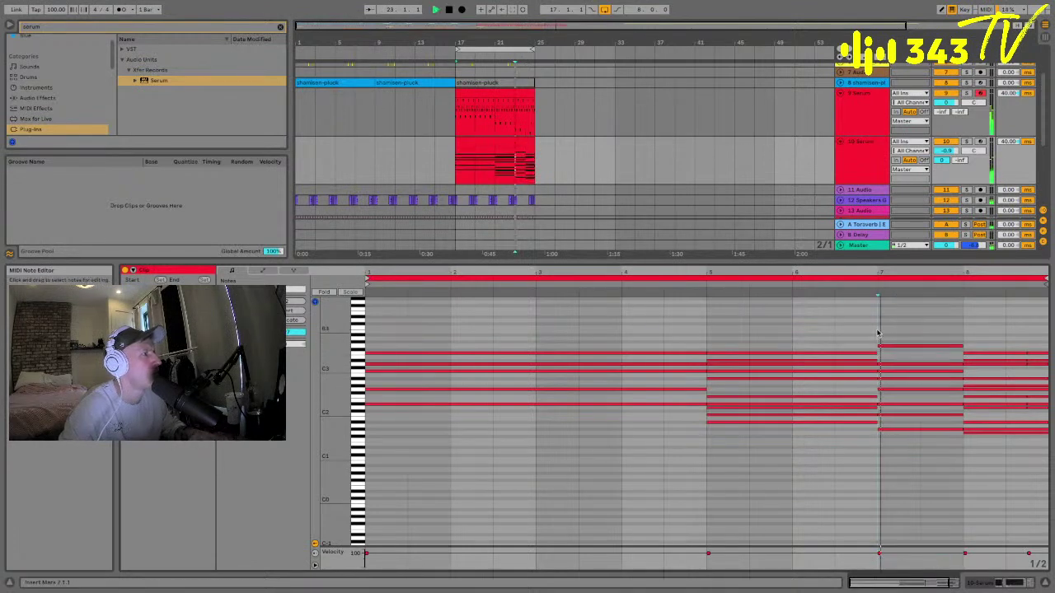
left_click(710, 321)
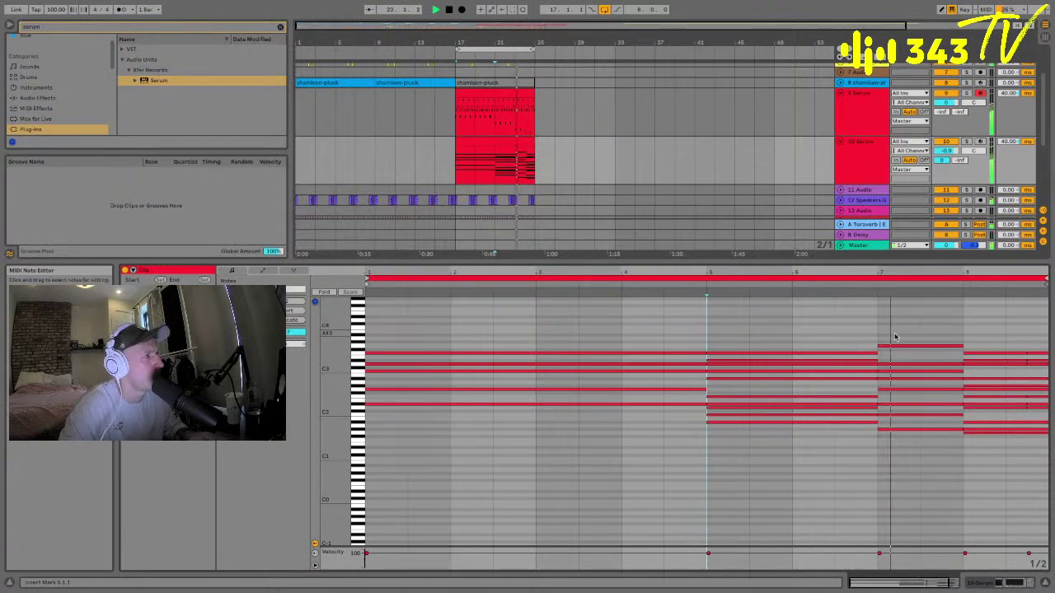
- Re-voice the bar 8 chord by moving its lower and middle notes upward one at a time
left_click(971, 434)
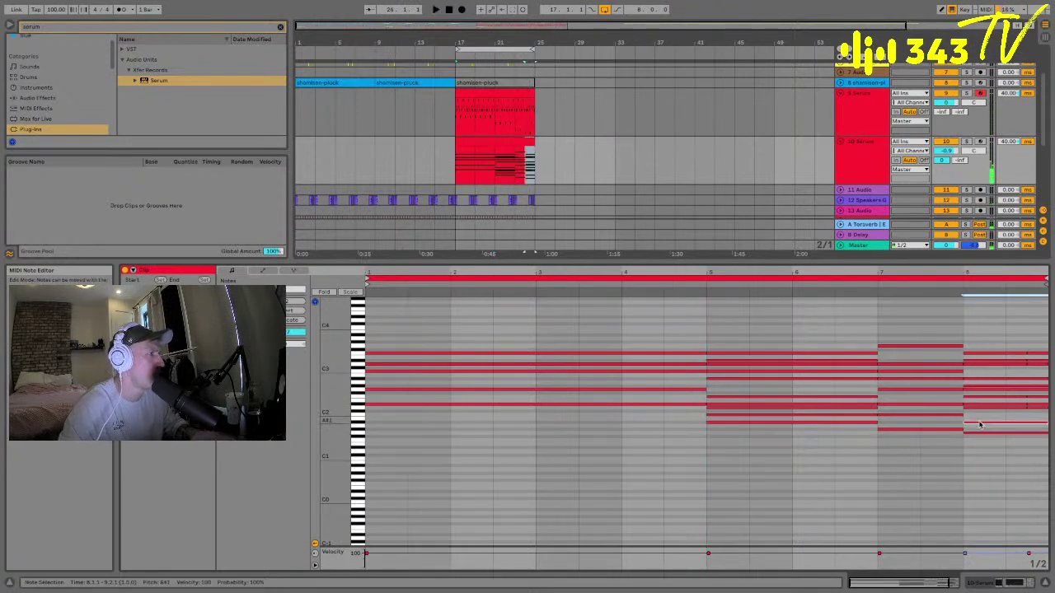
left_click(1019, 416)
left_click(1026, 407)
scroll(1014, 404, "right", 2)
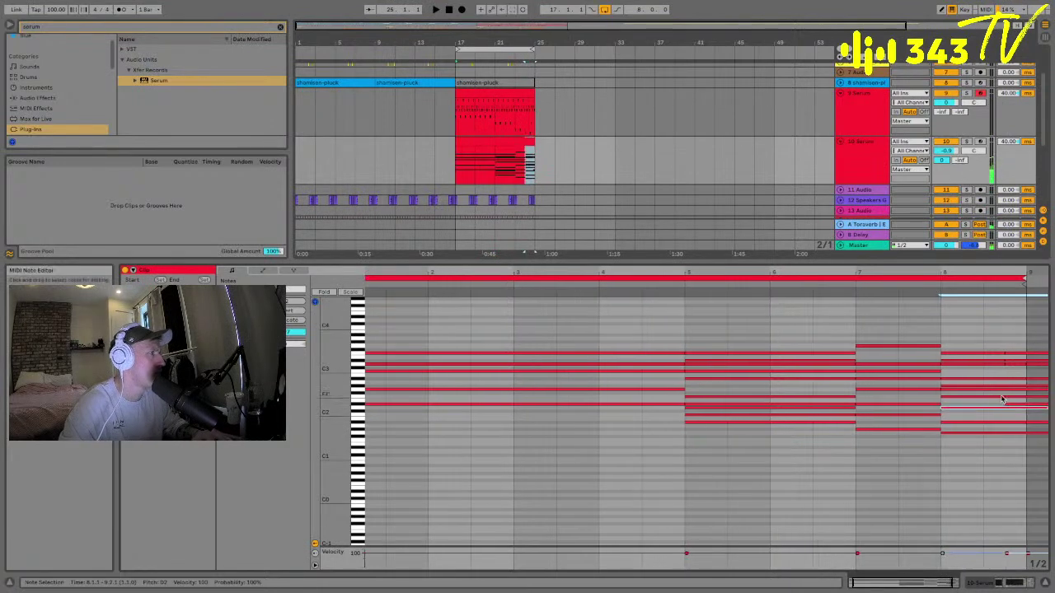
left_click_drag(1001, 397, 1020, 396)
left_click(965, 387)
left_click_drag(966, 389, 963, 368)
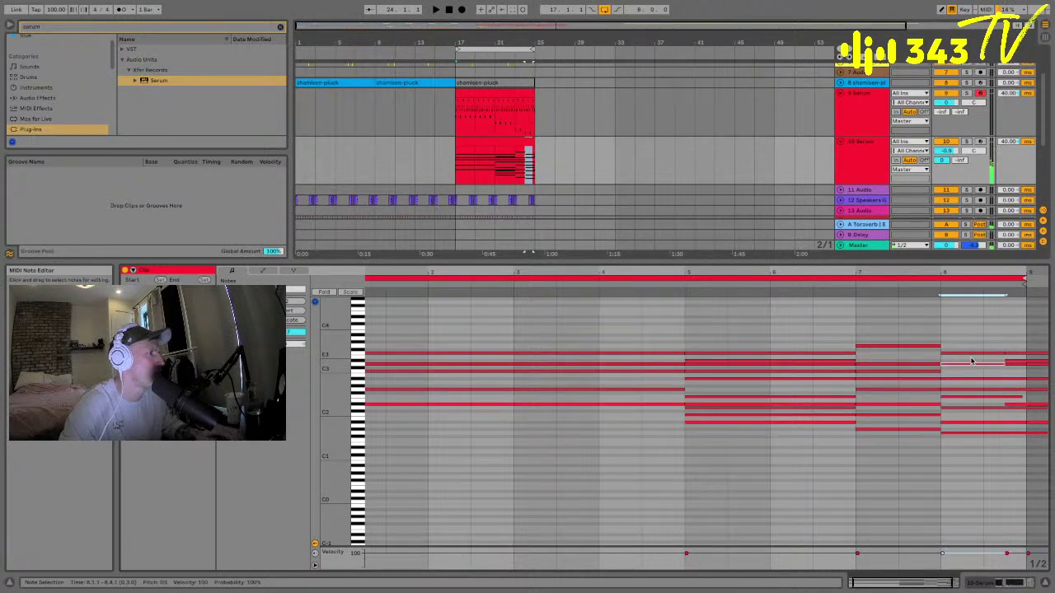
- Clear the short overlapping note late in bar 8 and extend that chord's C3 and D3 notes to bar 9
left_click(963, 370)
left_click(968, 355)
left_click_drag(1010, 360, 1004, 352)
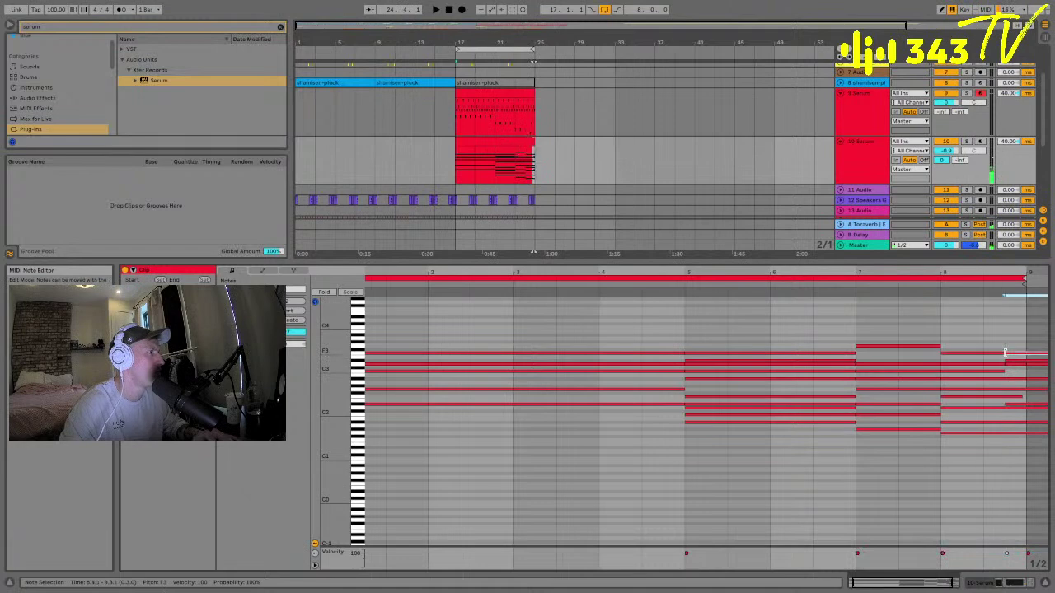
key("ctrl+z")
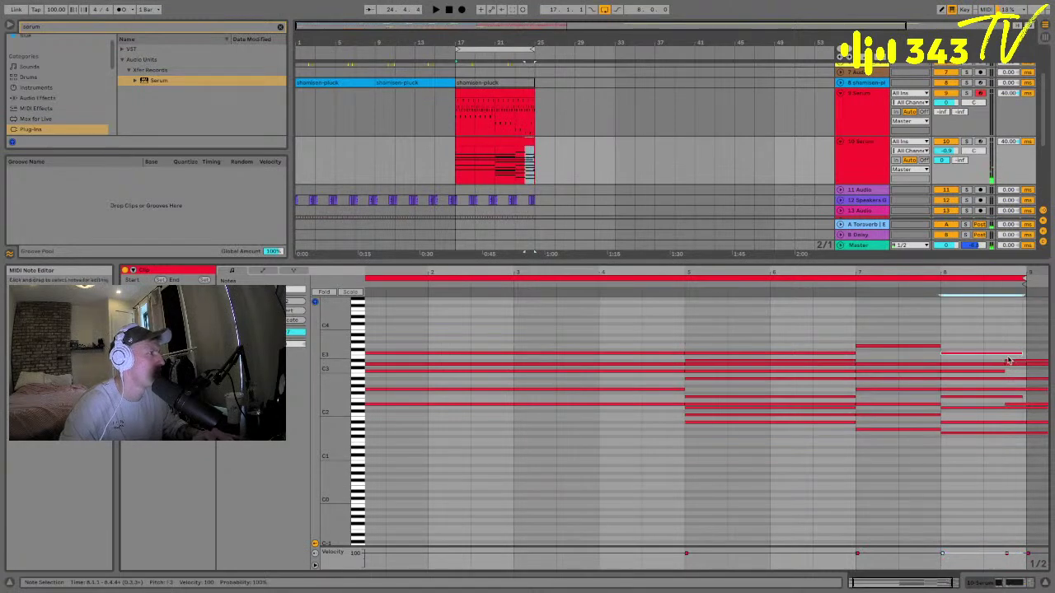
left_click(1011, 363)
left_click(1011, 367)
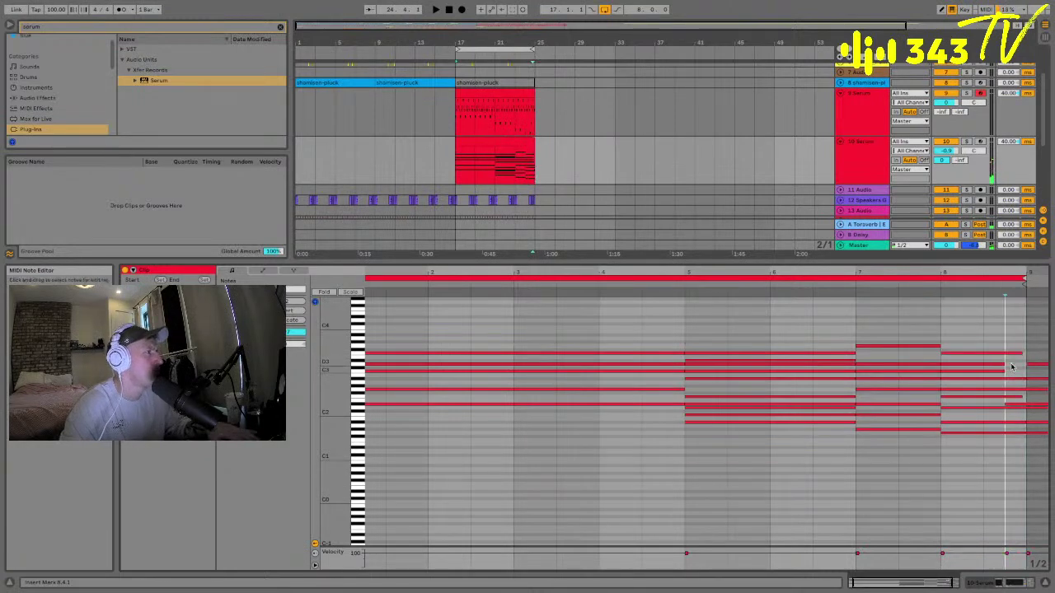
left_click_drag(1003, 377, 941, 361)
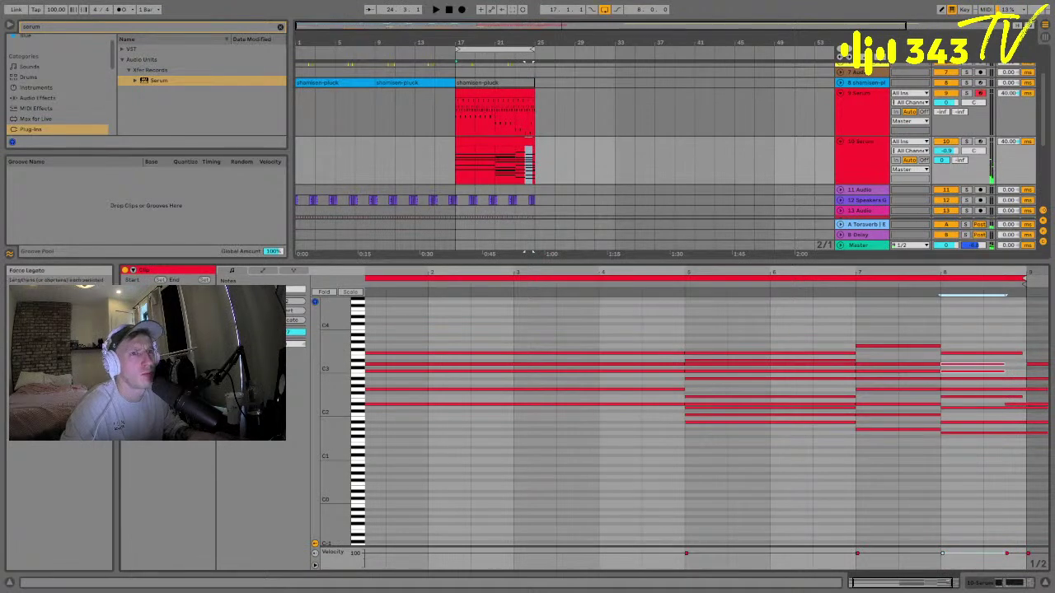
left_click_drag(1003, 370, 1025, 371)
key("space")
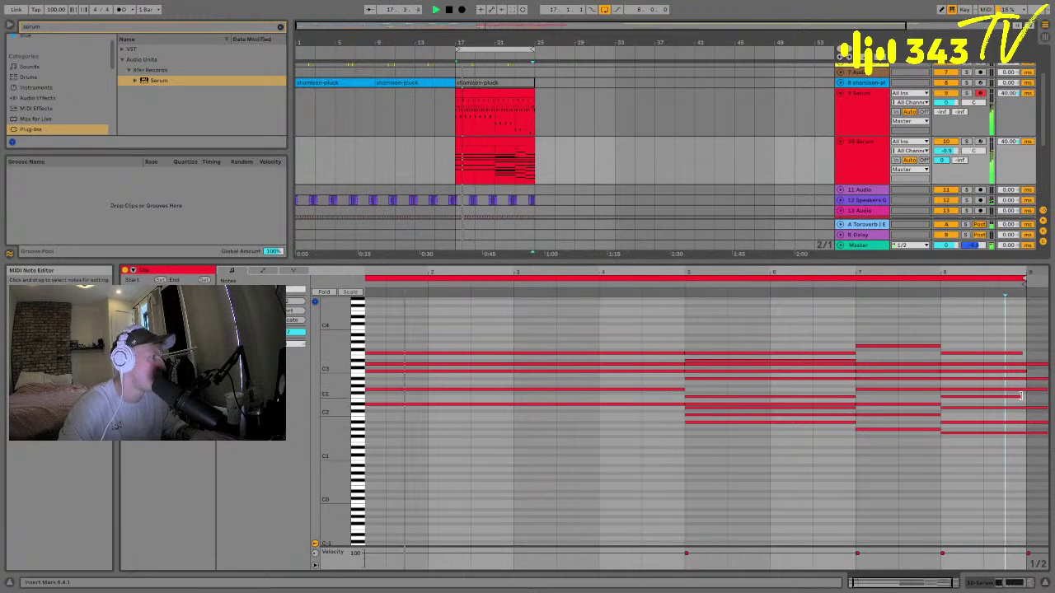
- Save the set and set the 10 Serum track's send A to -18.4 dB while the loop plays
left_click(1037, 465)
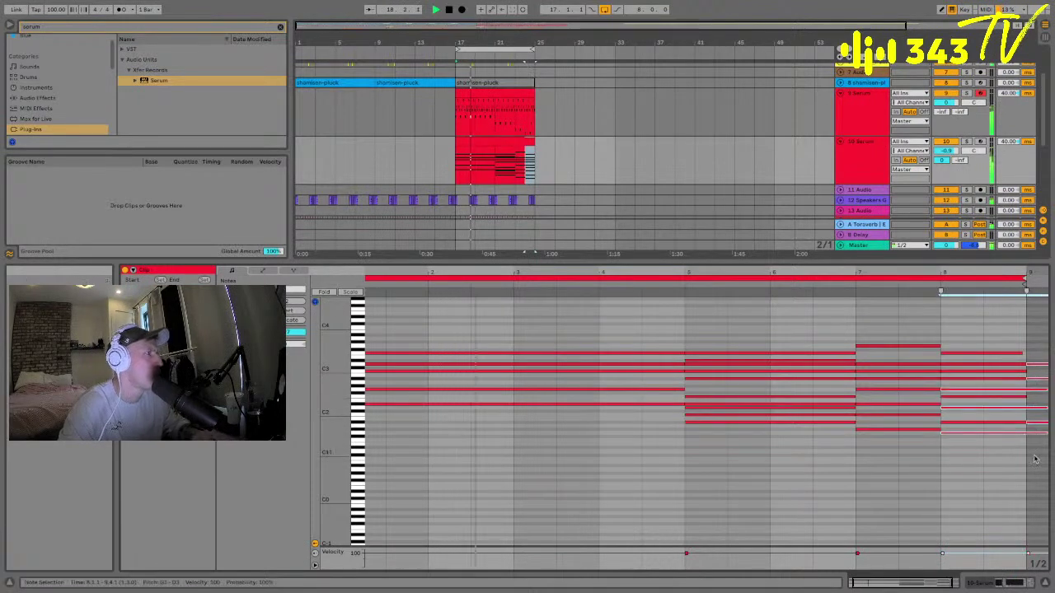
left_click(494, 163)
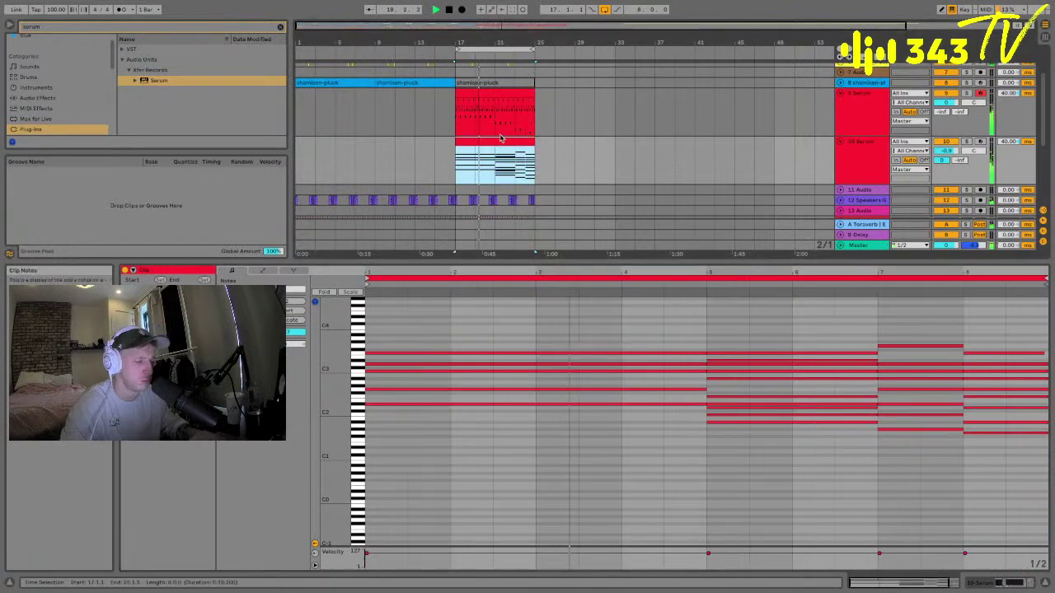
key("ctrl+s")
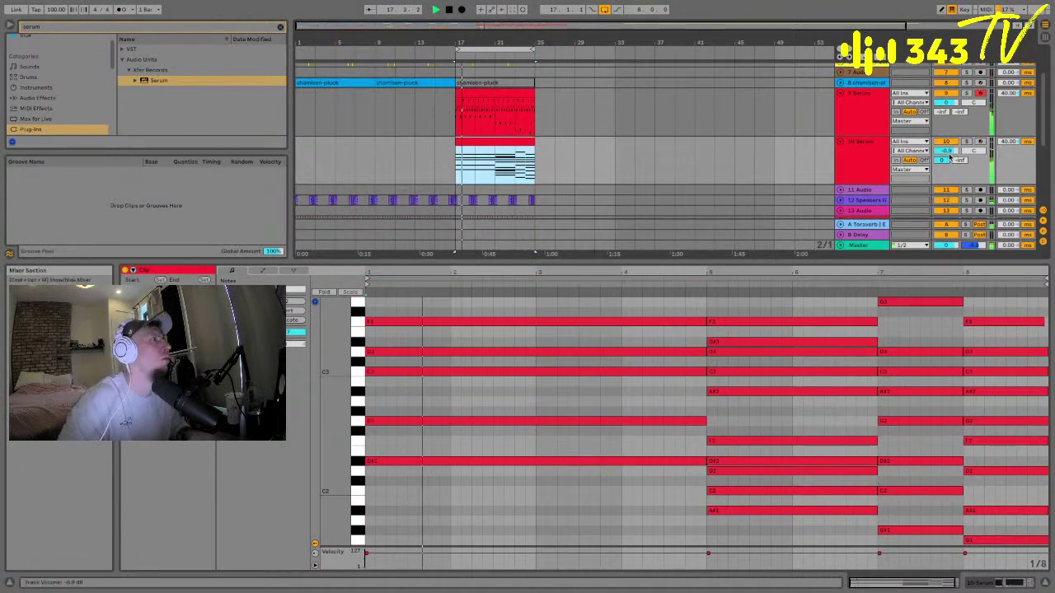
left_click(862, 93)
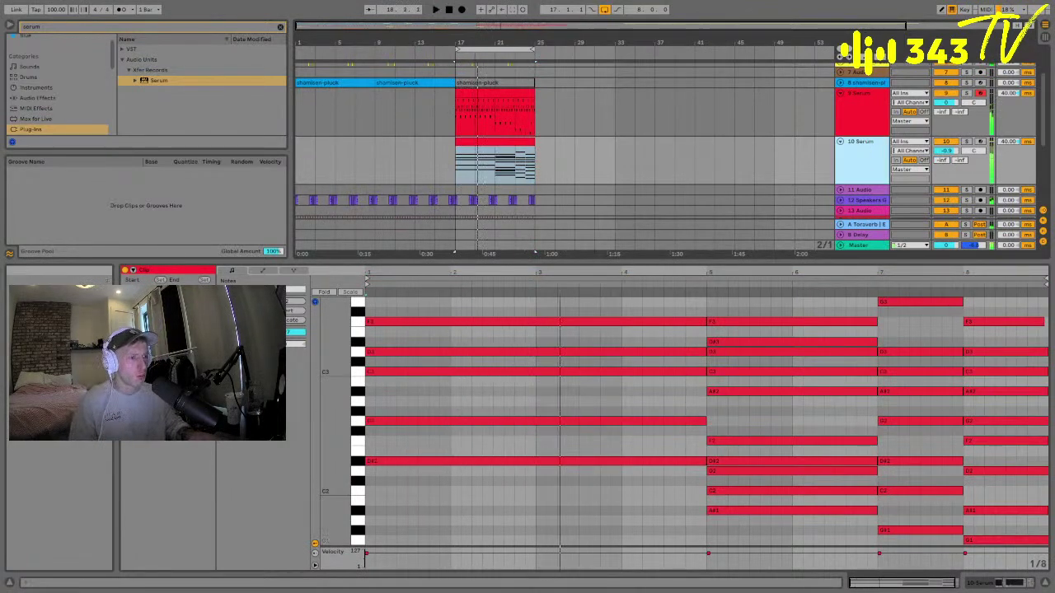
key("space")
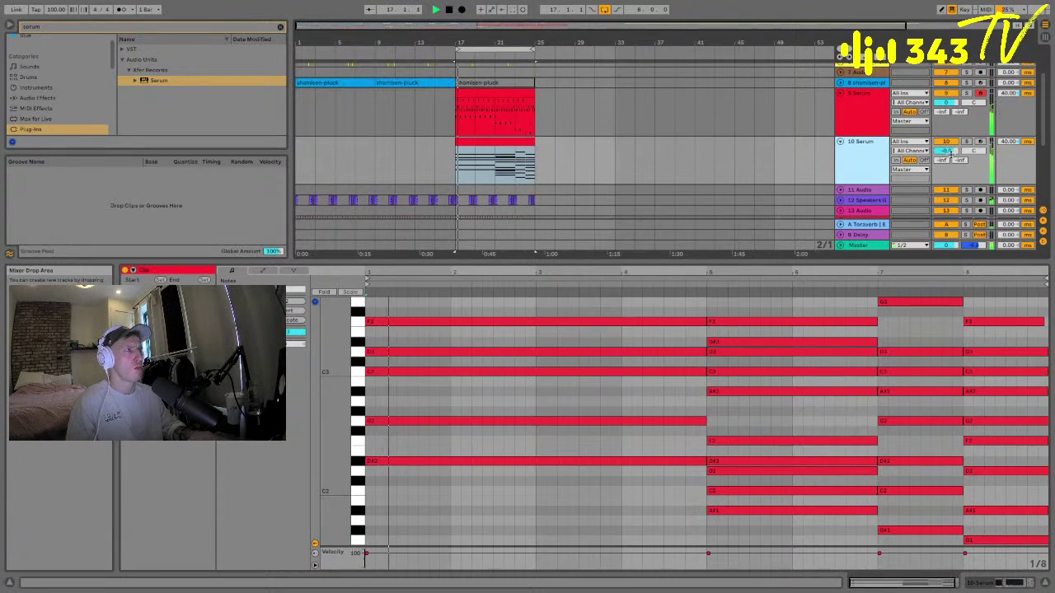
left_click_drag(941, 160, 942, 147)
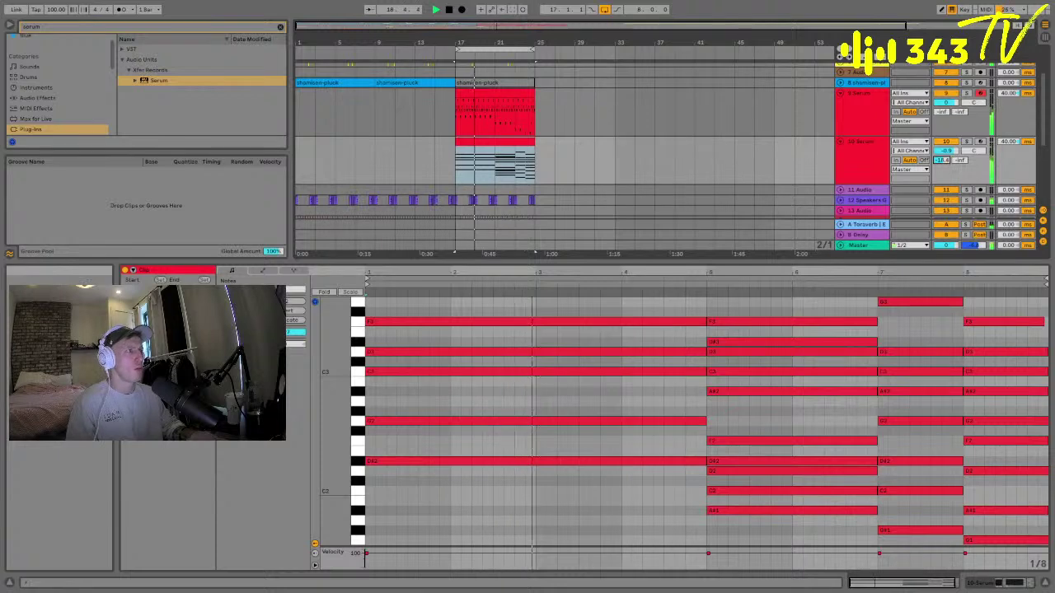
- Show the 10 Serum track's devices and fold both Serum tracks in the arrangement
key("shift+Tab")
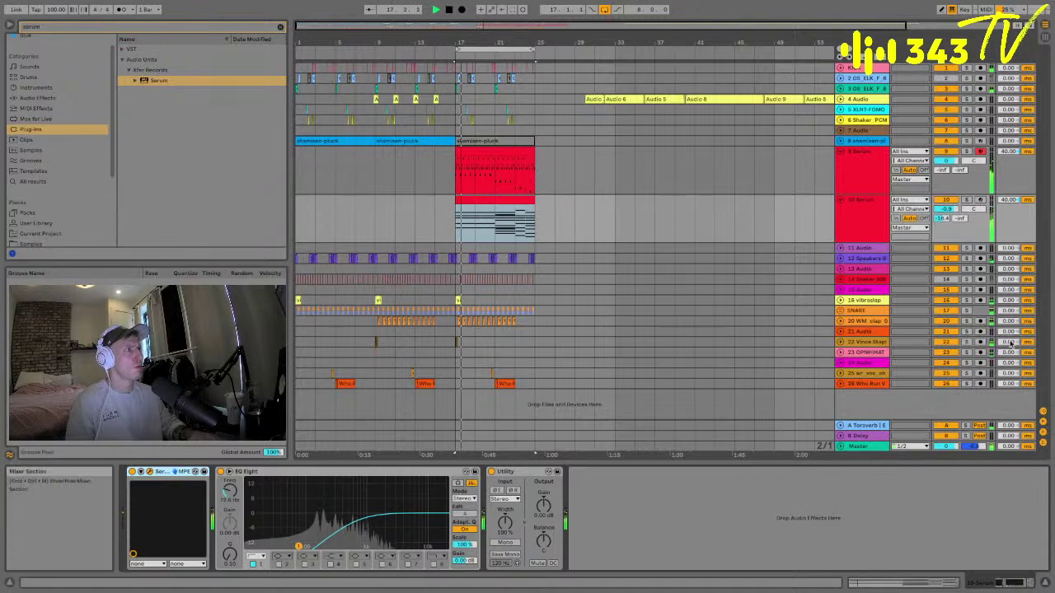
left_click(861, 216)
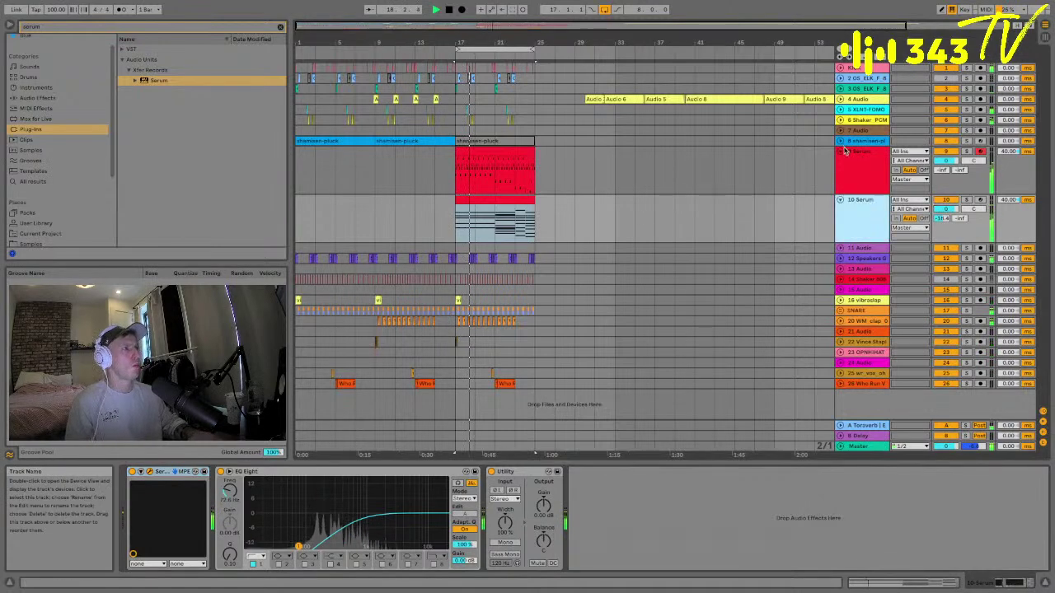
left_click(840, 152)
left_click(841, 162)
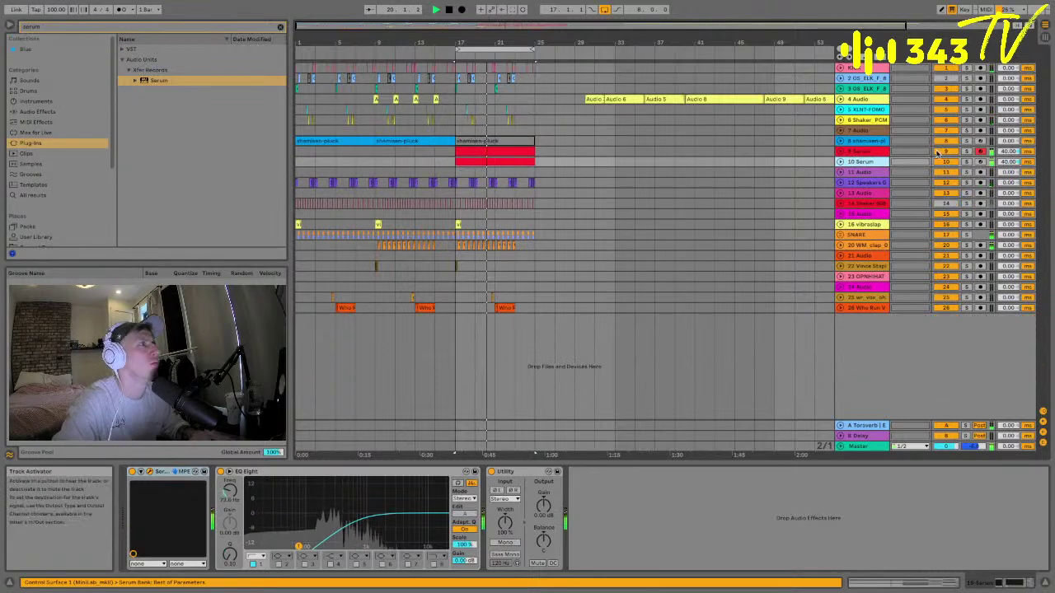
- Arm and unfold the 4 Audio track, and set its volume to -3.0 dB and its send A to 0
left_click(977, 100)
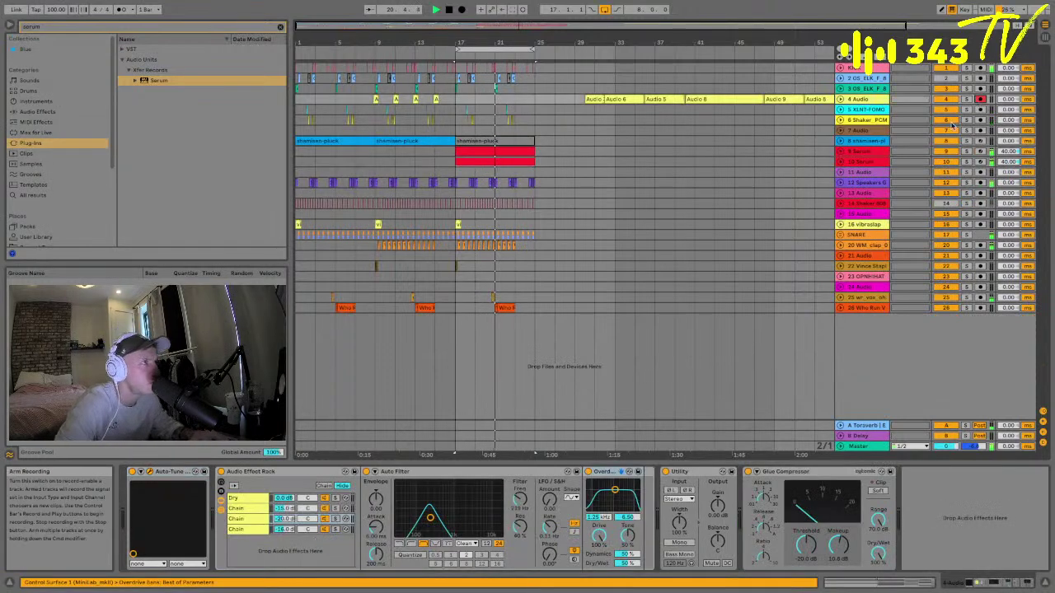
left_click(840, 99)
left_click(866, 110)
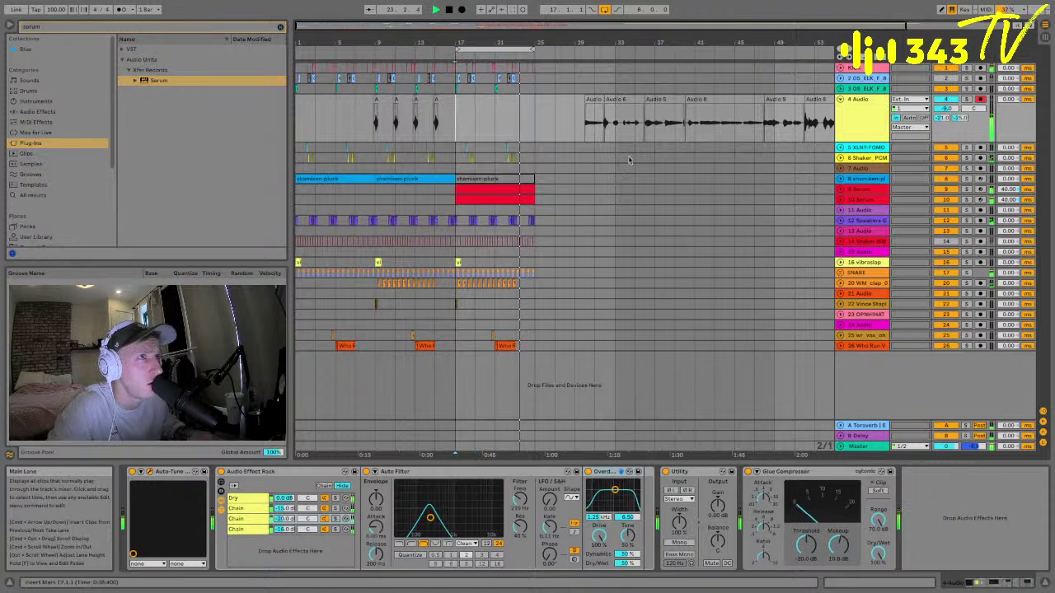
left_click_drag(947, 110, 950, 116)
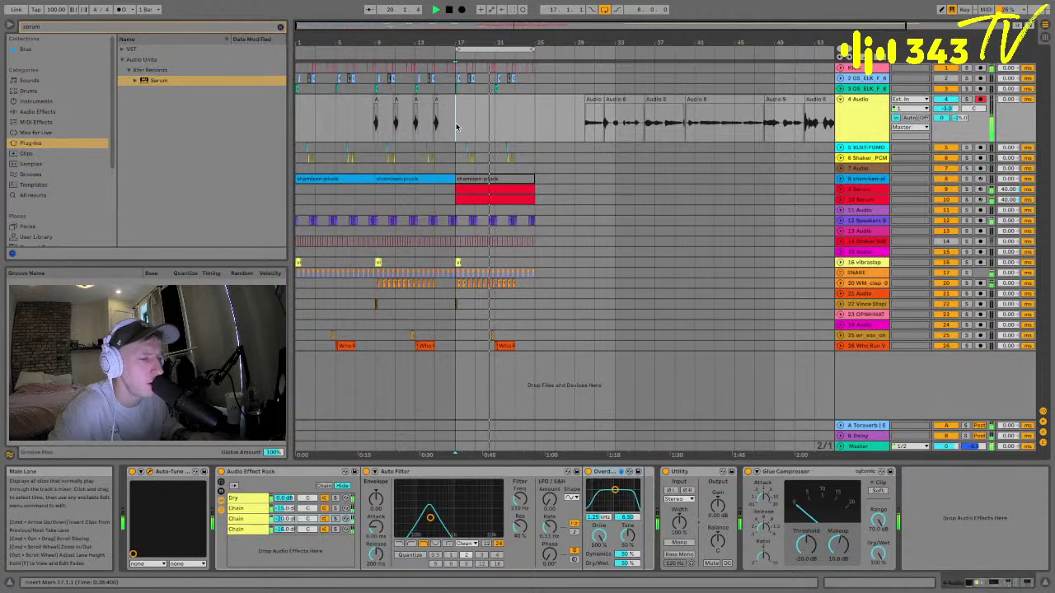
- Record a vocal take on the 4 Audio track across the looped bars 17 to 25 and stop playback
left_click(464, 10)
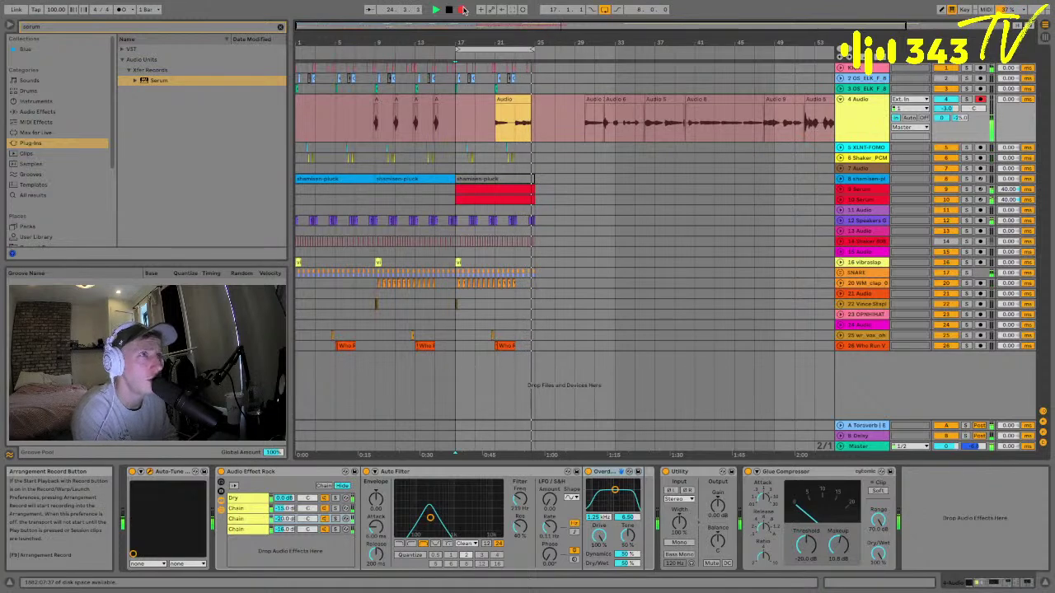
key("space")
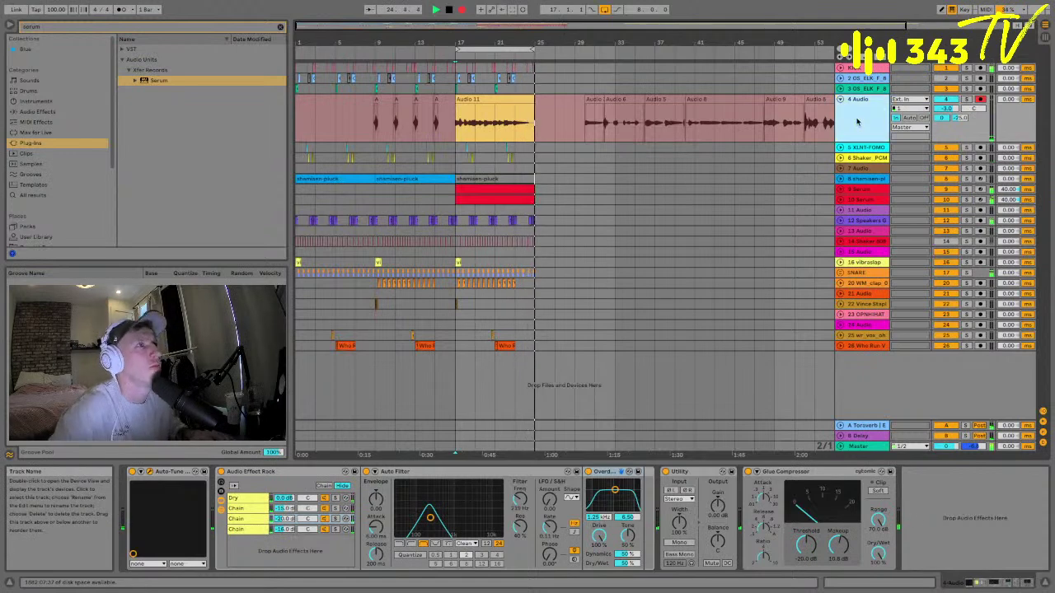
key("space")
left_click(495, 98)
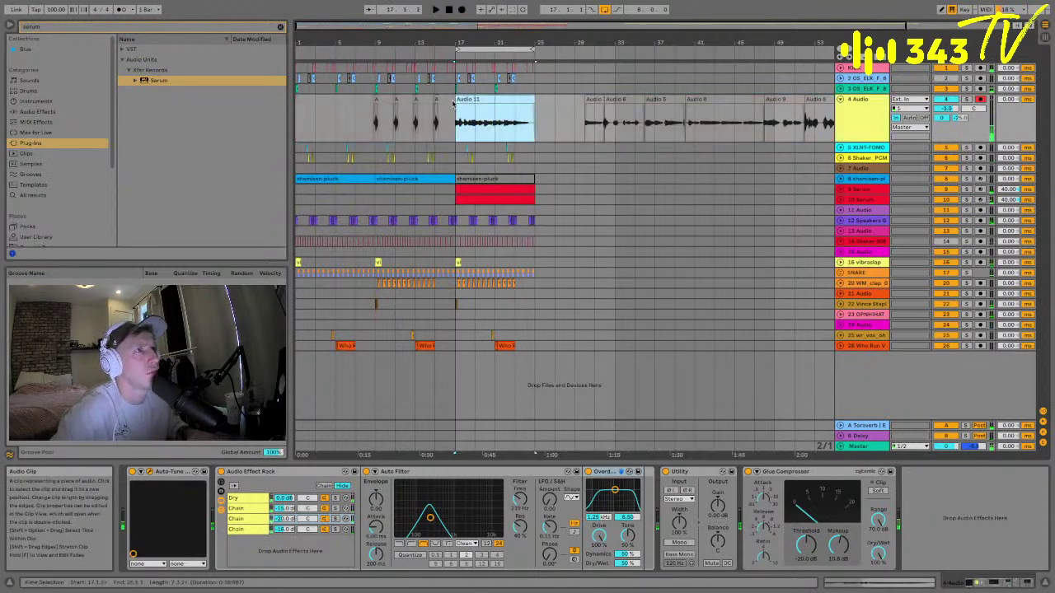
- Duplicate the 4 Audio track and delete the duplicate's clips before bar 25
left_click(863, 117)
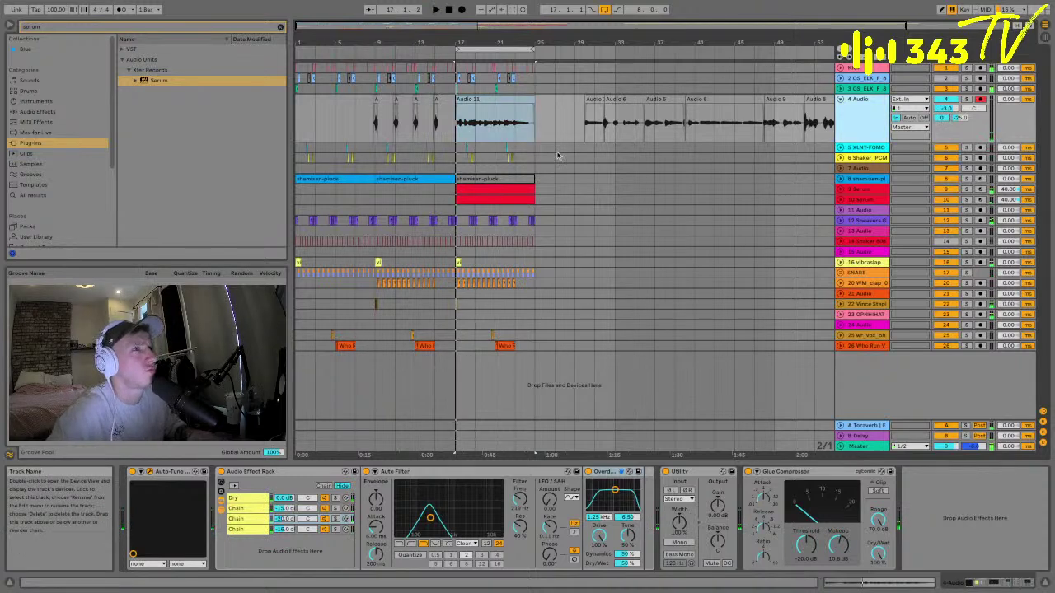
key("super+d")
left_click_drag(552, 165, 335, 165)
key("Delete")
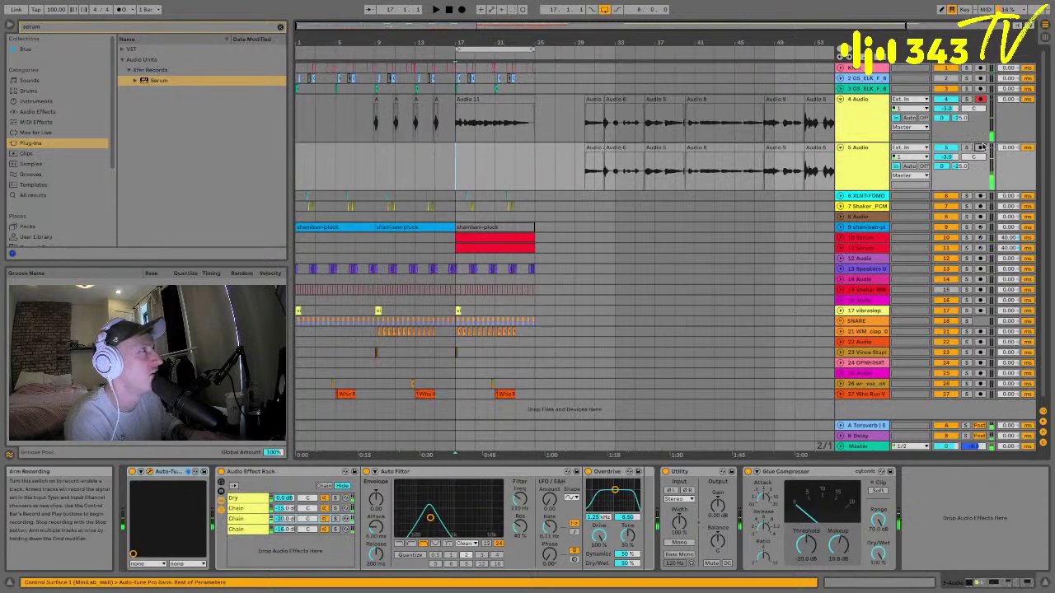
- Arm the 5 Audio track and lower its send A to about -9.7 dB
left_click(979, 147)
left_click_drag(943, 166, 943, 168)
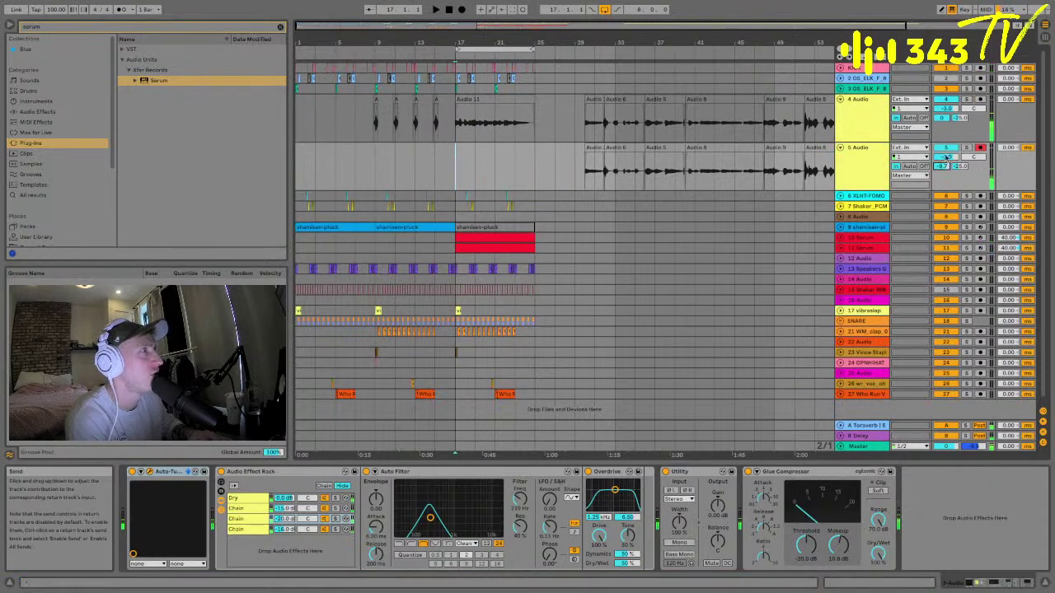
left_click(861, 99)
- Record a second vocal take on the 5 Audio track up to bar 25 and delete its lead-in before bar 17
key("space")
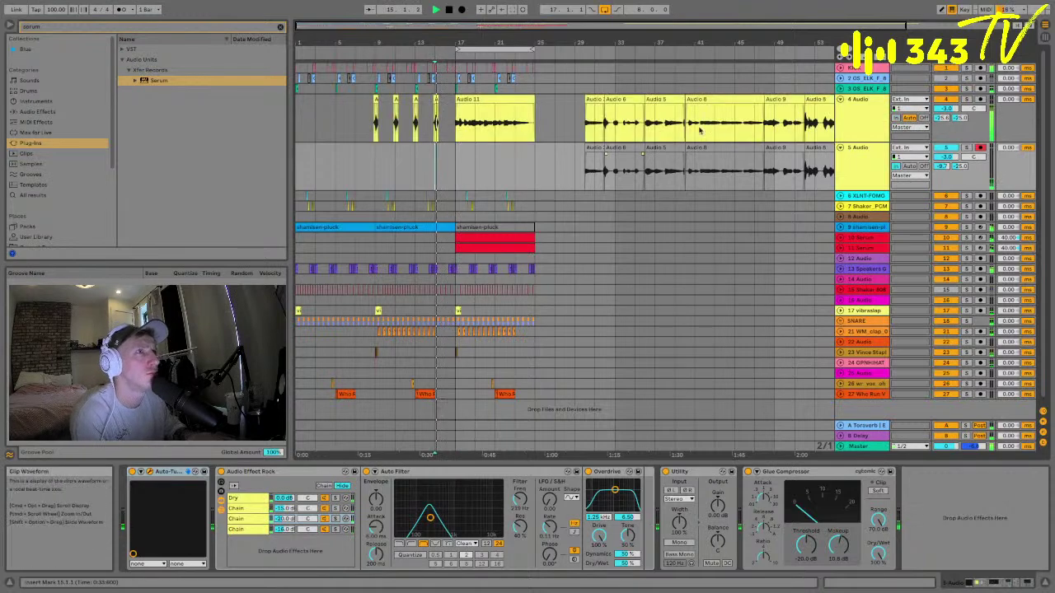
left_click(461, 10)
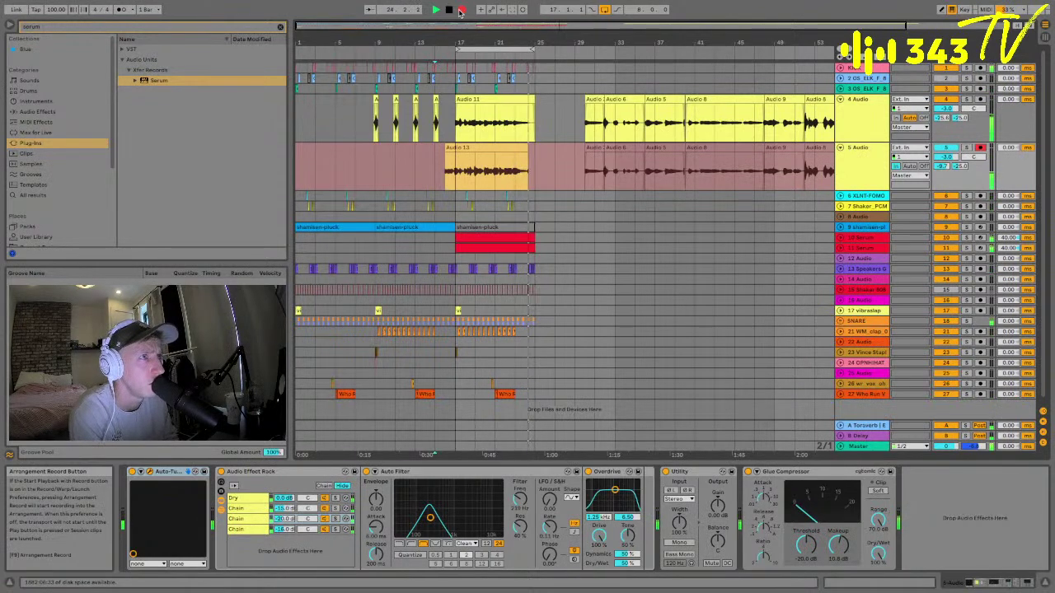
key("space")
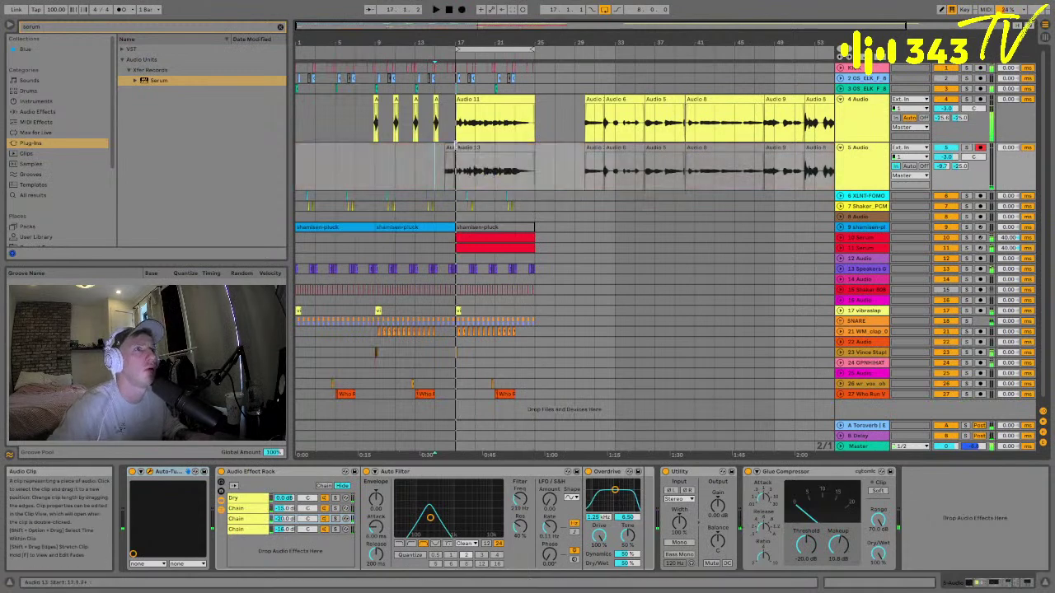
key("space")
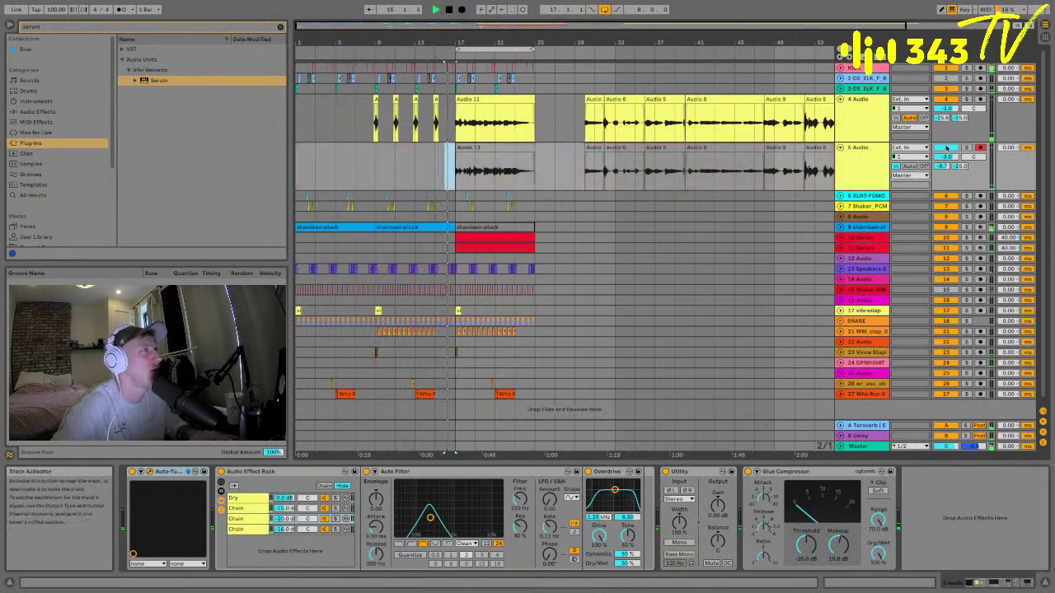
- Duplicate the 5 Audio track, clear the copied take between bars 9 and 27, and arm the new 6 Audio track
left_click(851, 165)
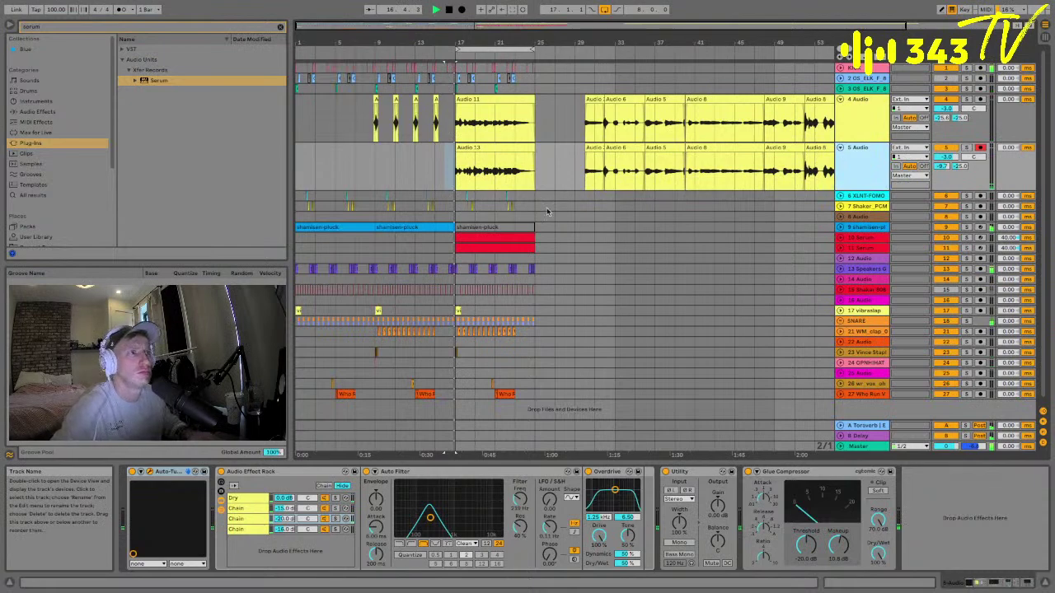
key("super+d")
key("plus")
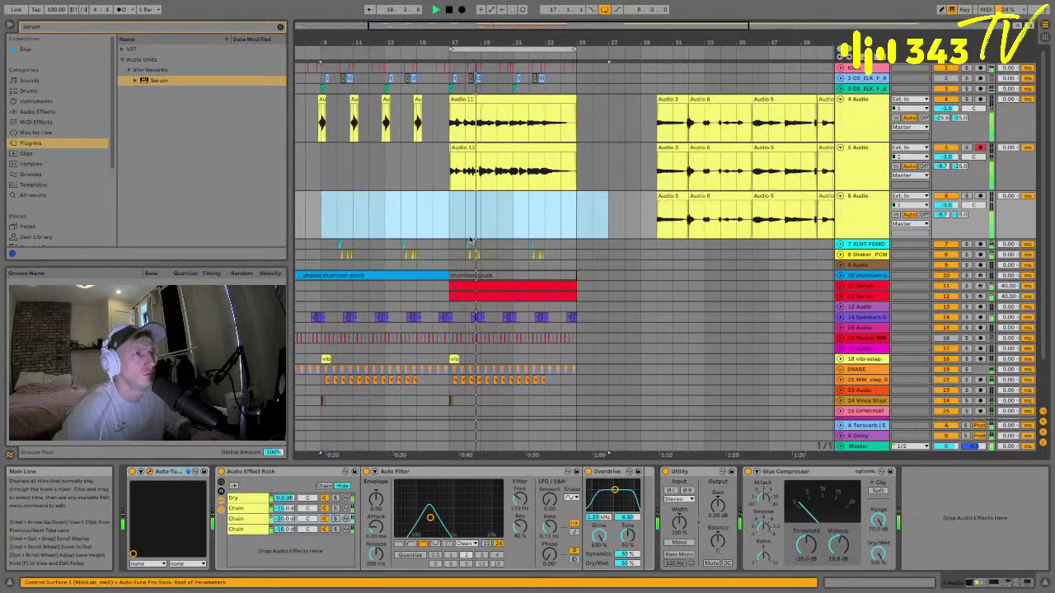
left_click(881, 214)
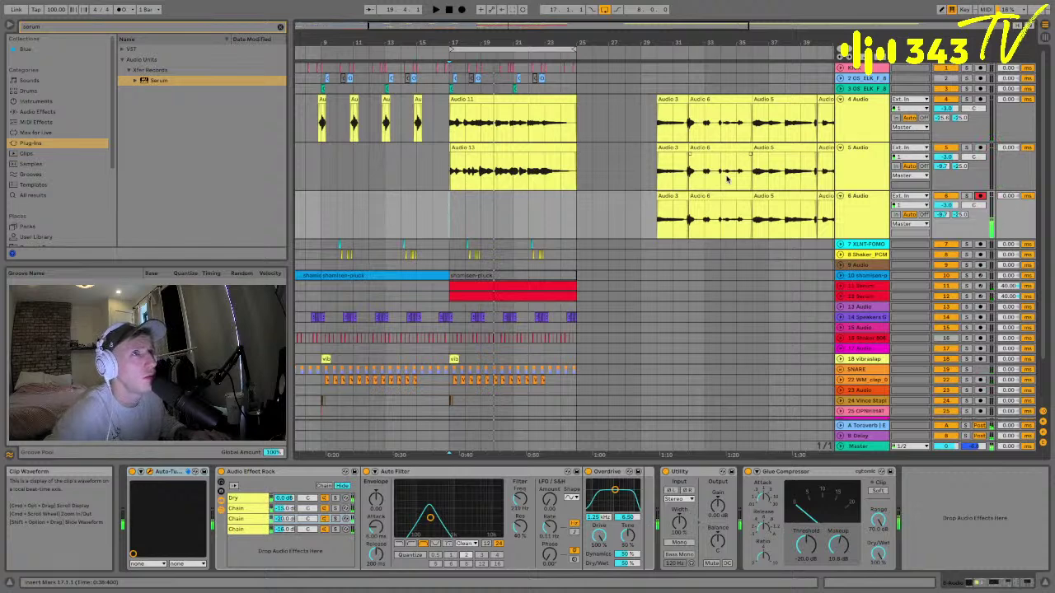
- Play the loop from bar 17 and lower the 5 Audio track's volume to -10.9 dB
key("space")
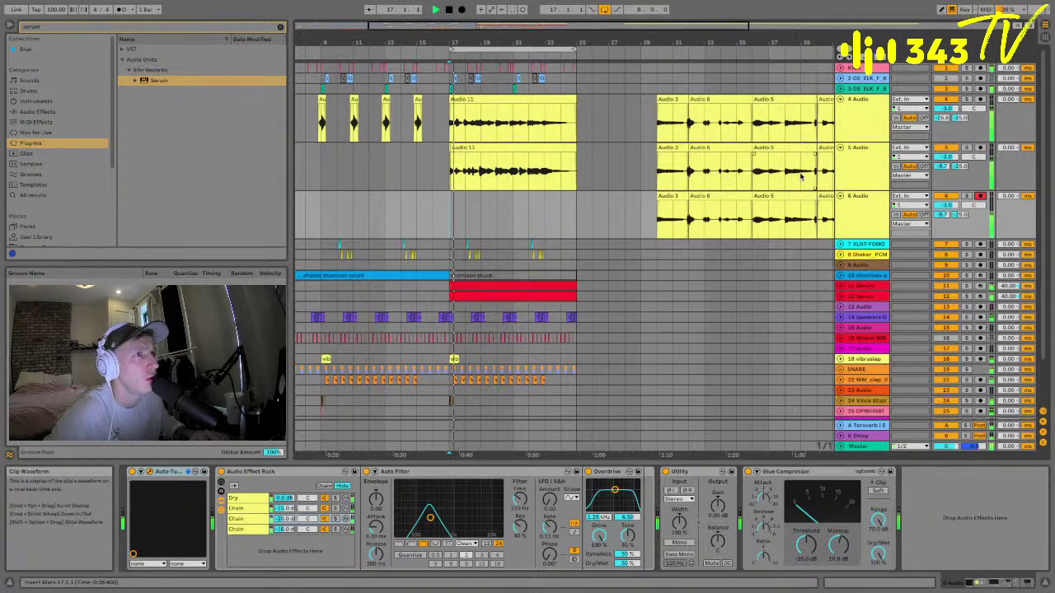
key("space")
key("space")
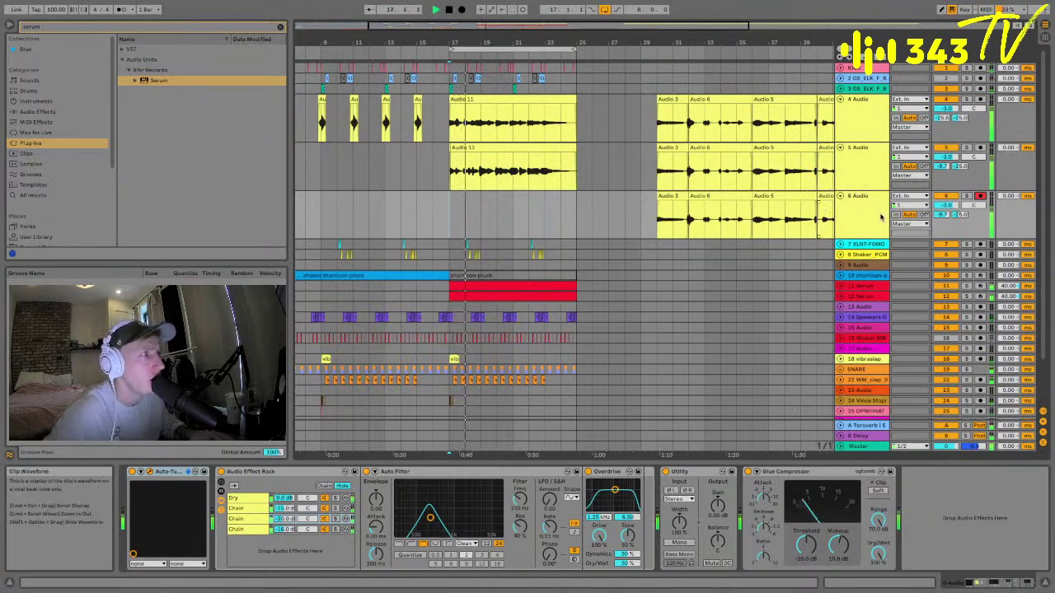
left_click_drag(946, 156, 945, 174)
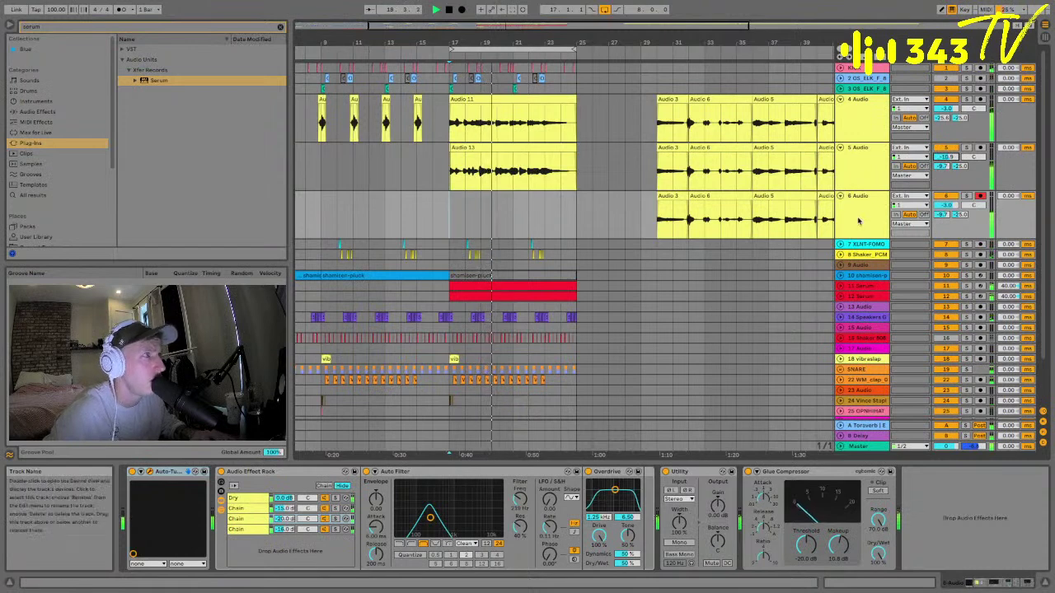
- Record a new vocal take on the 6 Audio track, restarting the recording once and running it up to bar 25
left_click(449, 9)
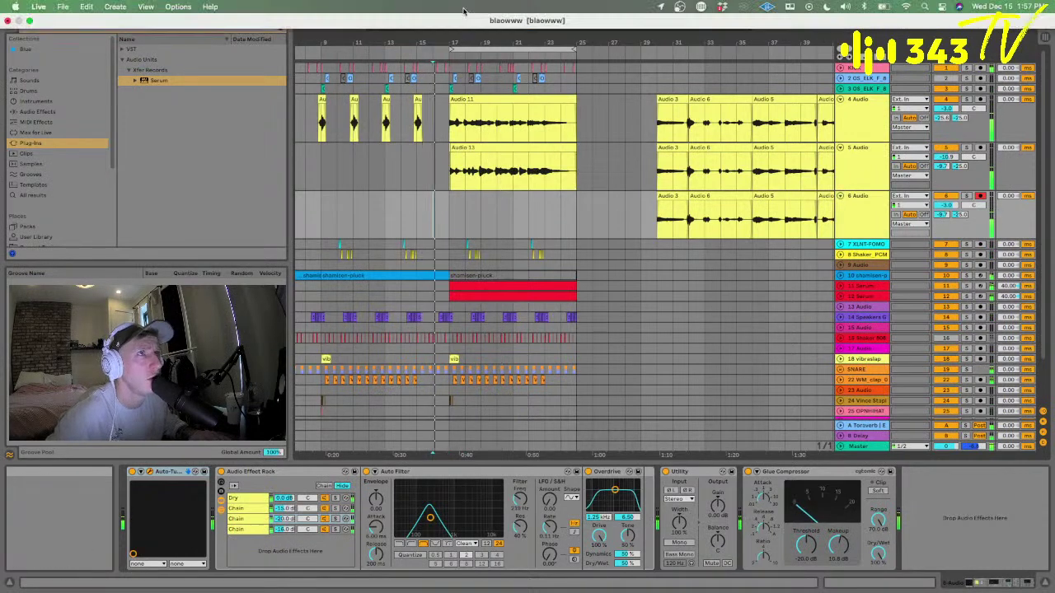
left_click(461, 10)
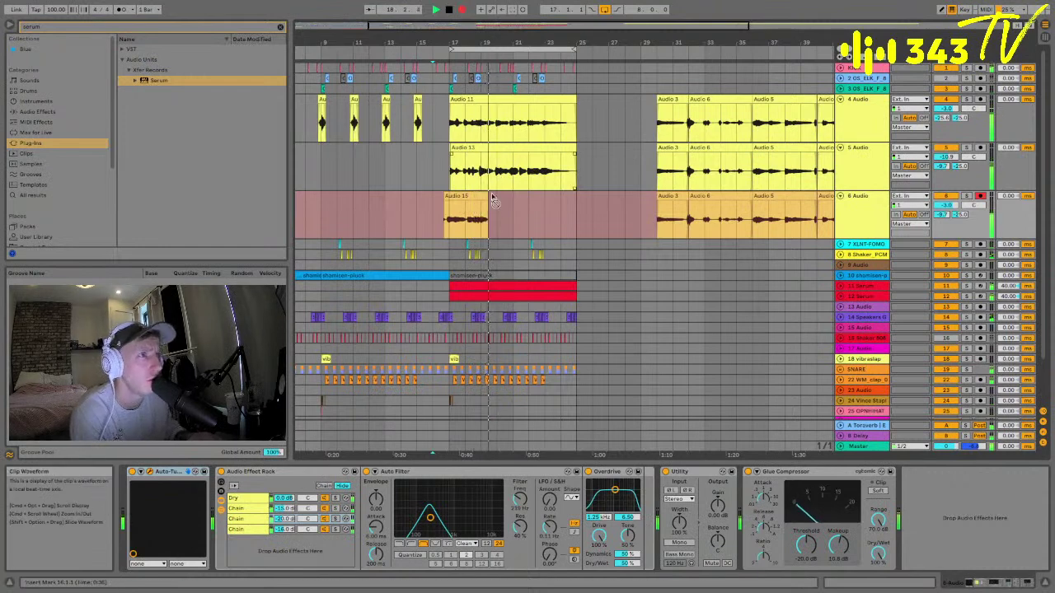
left_click(448, 9)
left_click(462, 10)
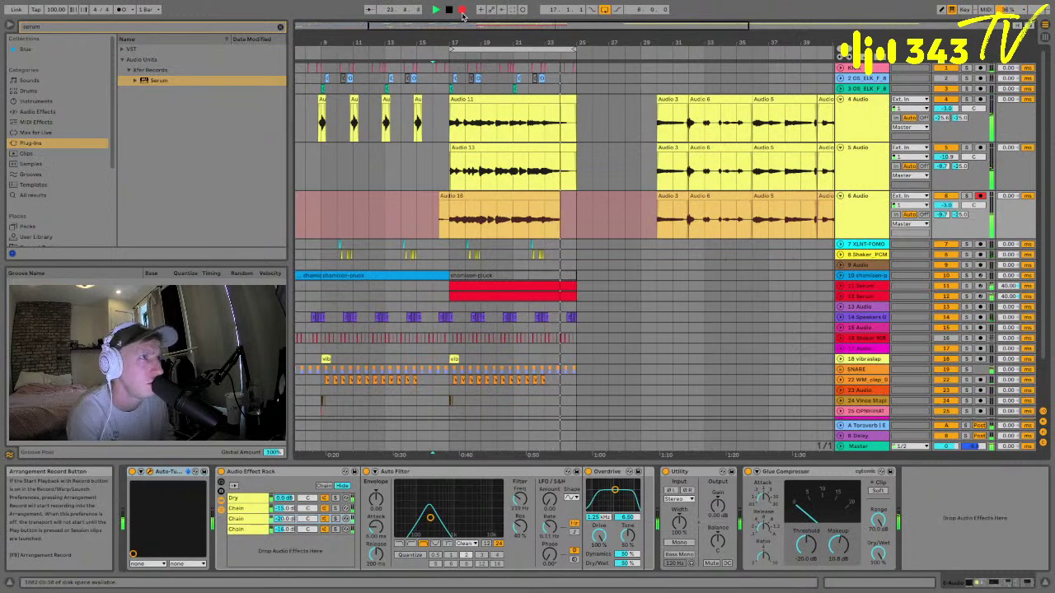
left_click(848, 206)
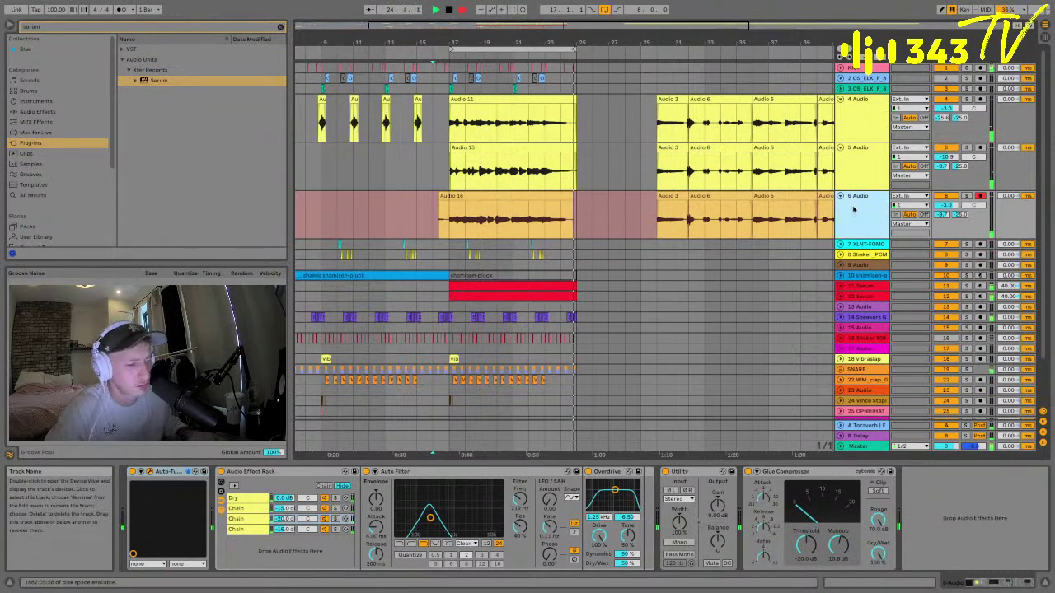
key("space")
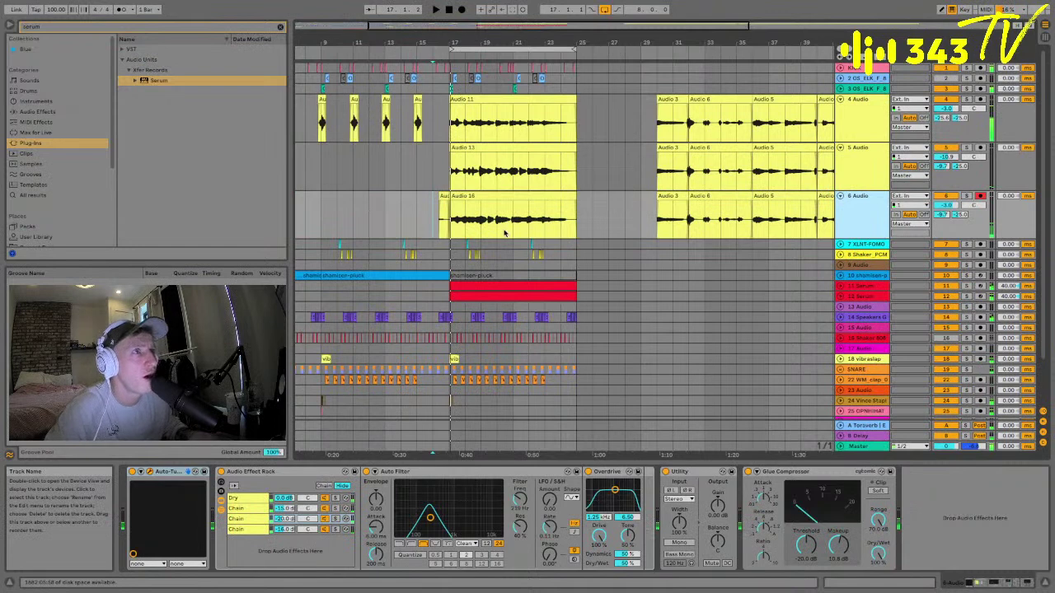
- Duplicate the 6 Audio track, clear the copy between bars 15 and 28, and remove the original's lead-in before bar 17
key("super+d")
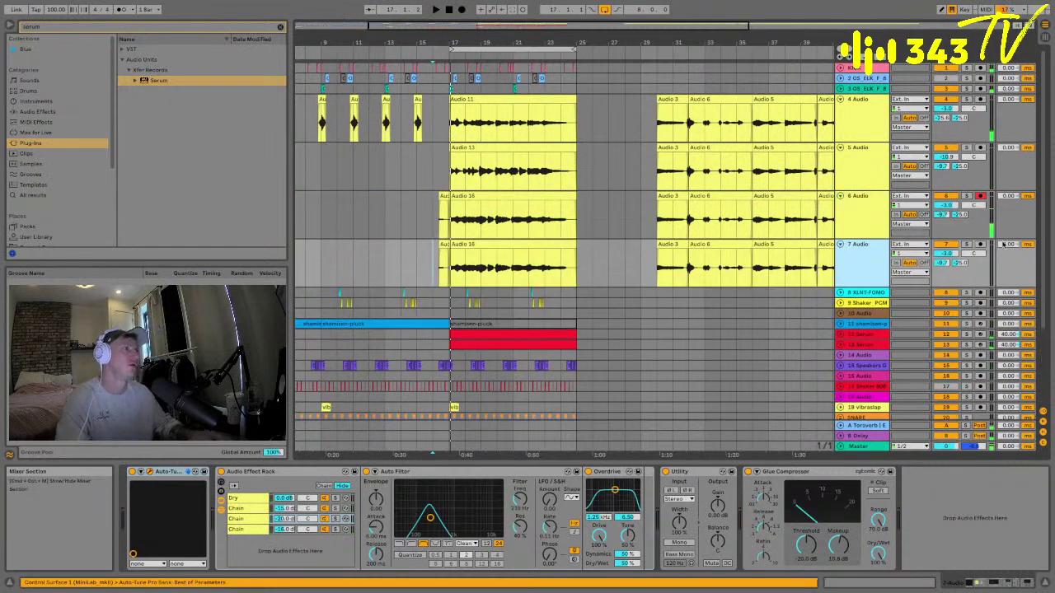
left_click_drag(426, 262, 602, 263)
key("Delete")
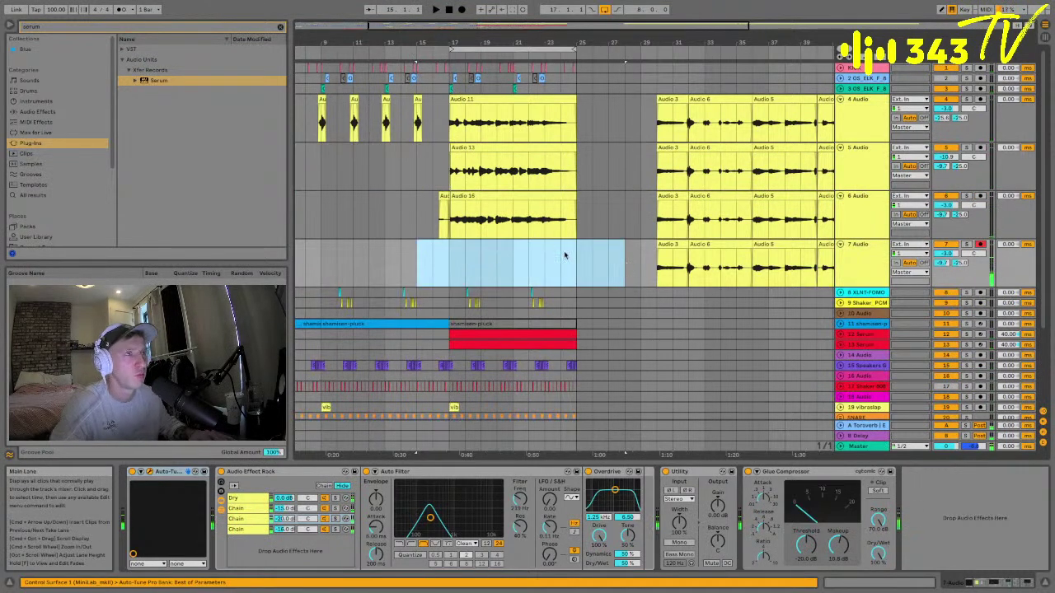
left_click(465, 264)
left_click_drag(449, 216, 385, 216)
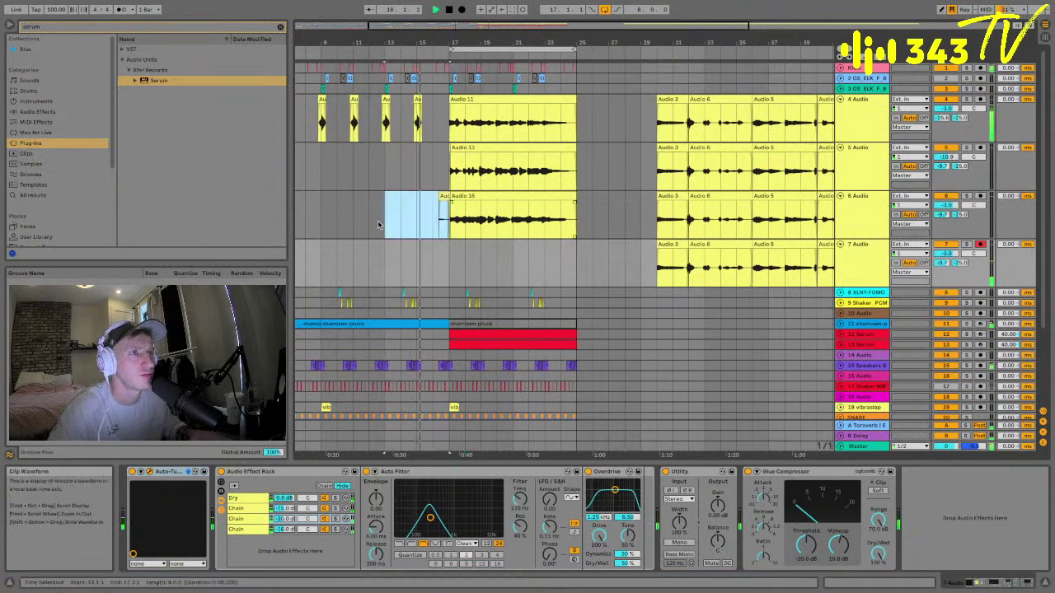
- Record a vocal take on the 7 Audio track up to bar 25 and delete its lead-in before bar 17
key("space")
left_click(463, 9)
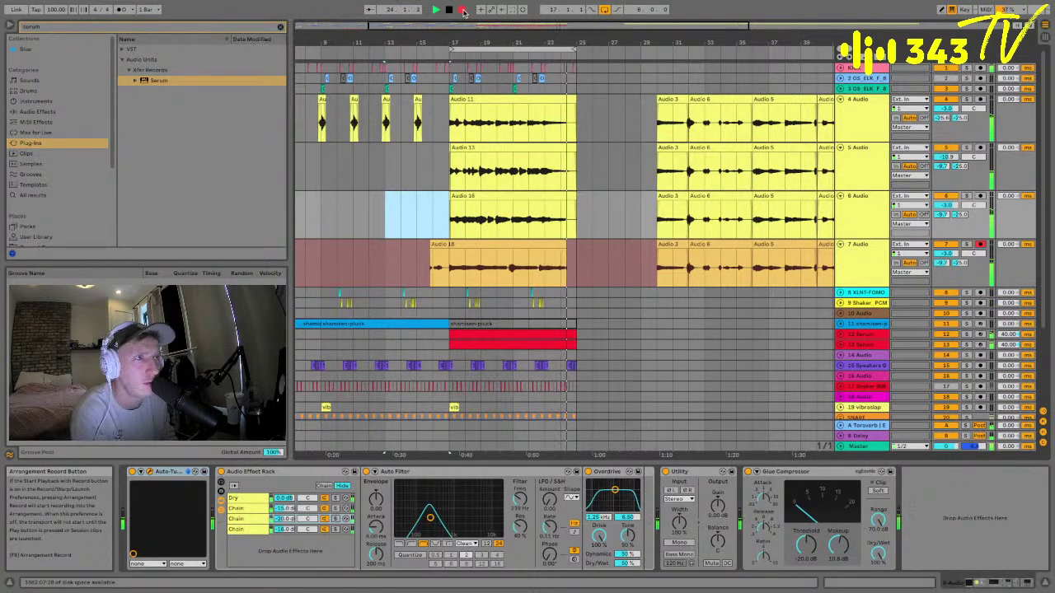
key("space")
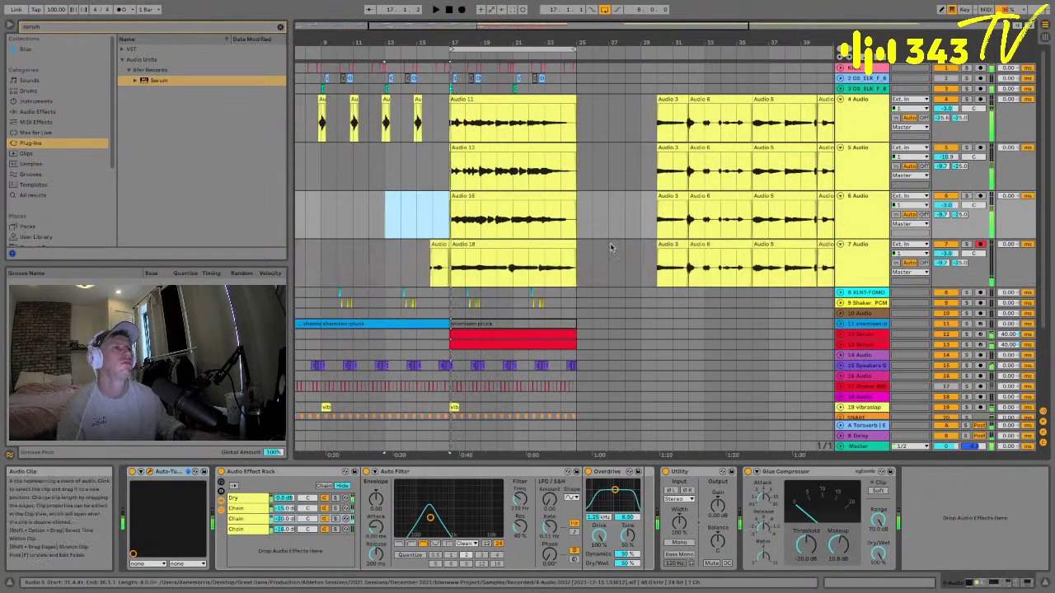
left_click_drag(449, 266, 398, 266)
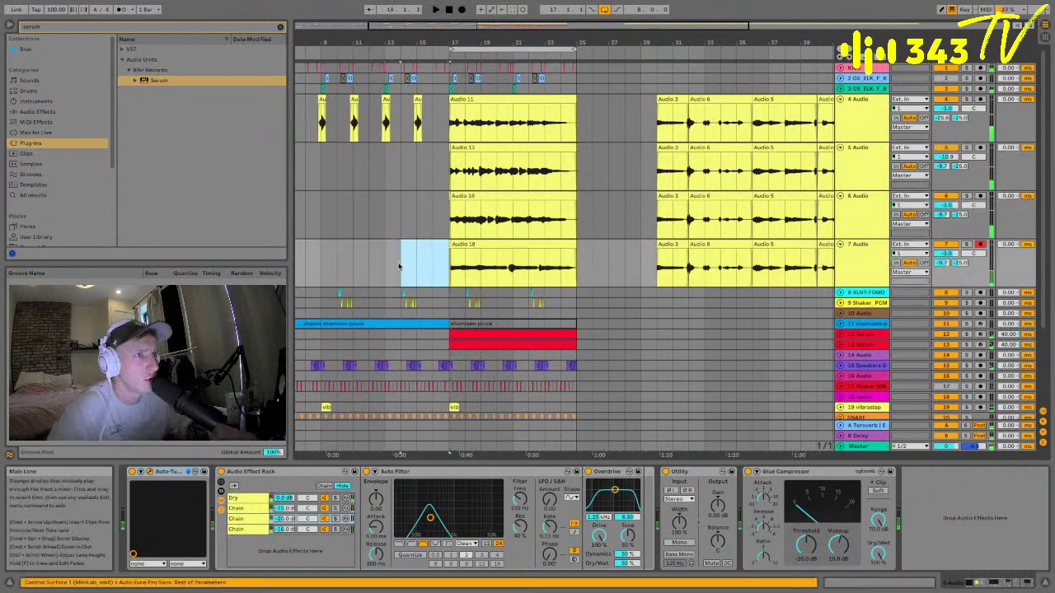
- Duplicate the 7 Audio track, clear the copied take between bars 13 and 26, and arm the new 8 Audio track
left_click(857, 277)
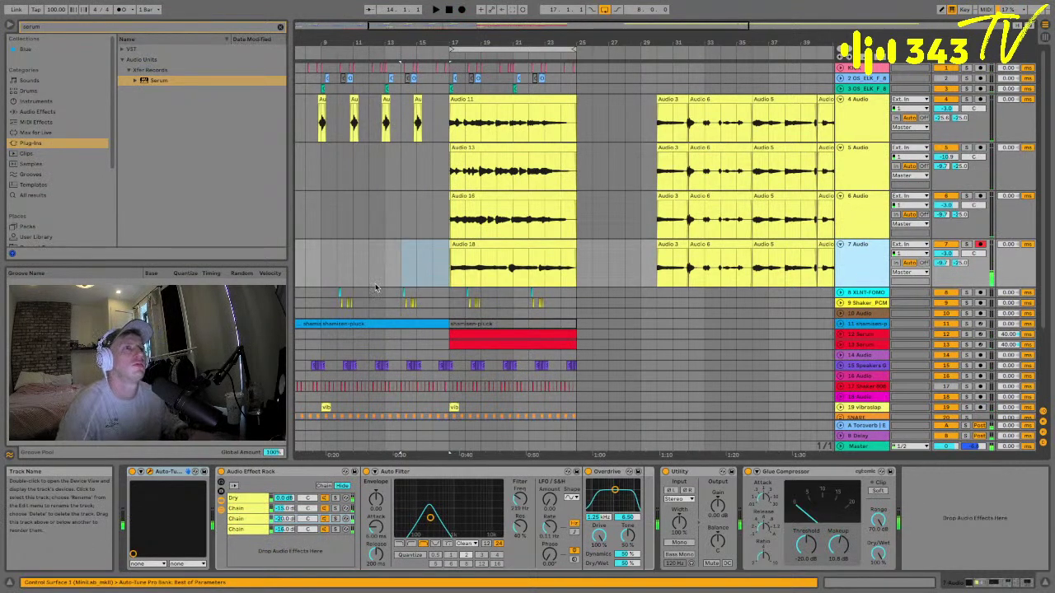
key("ctrl+d")
left_click_drag(386, 311, 591, 315)
key("Delete")
key("space")
left_click(980, 293)
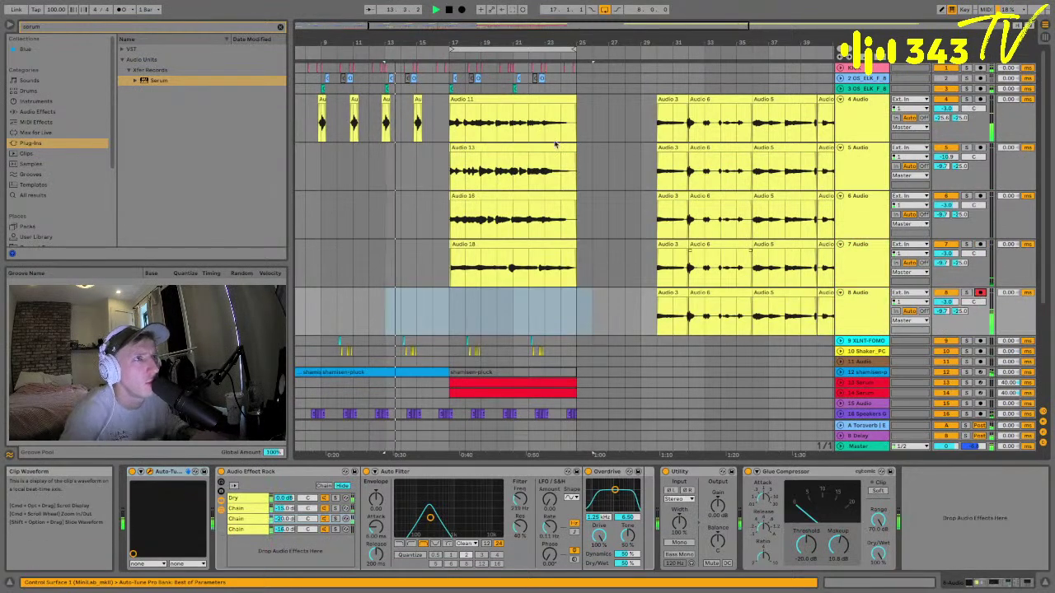
- Record a vocal take on the 8 Audio track from about bar 14 to bar 22
left_click(462, 9)
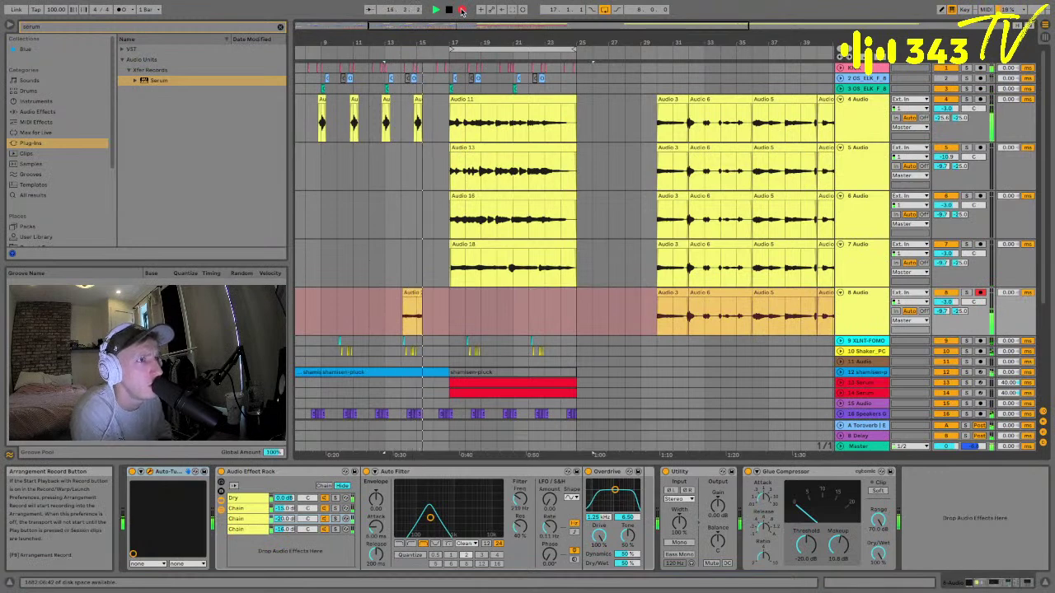
scroll(444, 46, "up", 3)
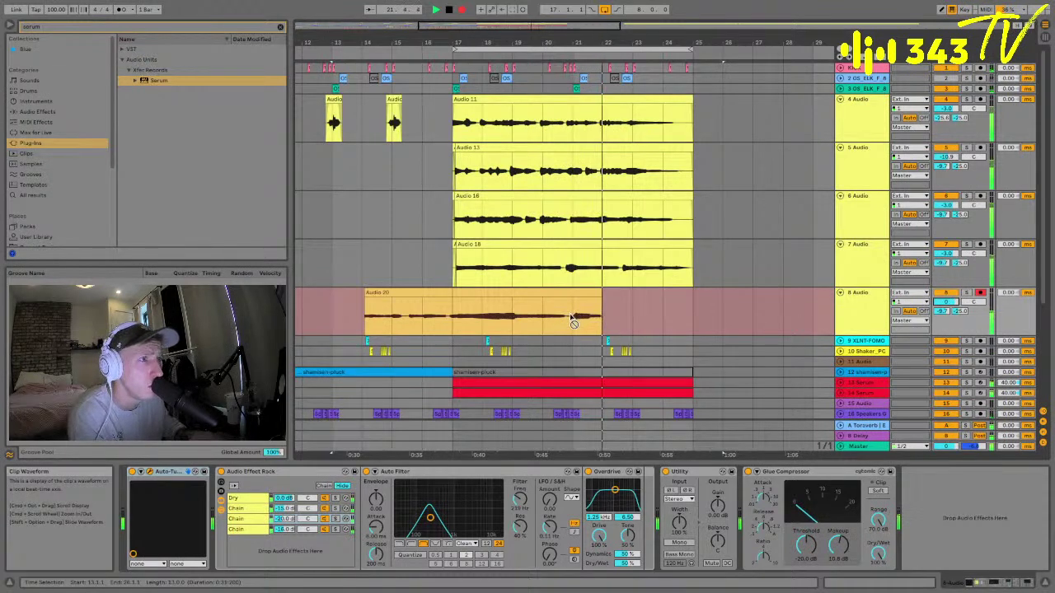
key("space")
- Record a replacement vocal section on the 8 Audio track starting at bar 21
left_click(561, 232)
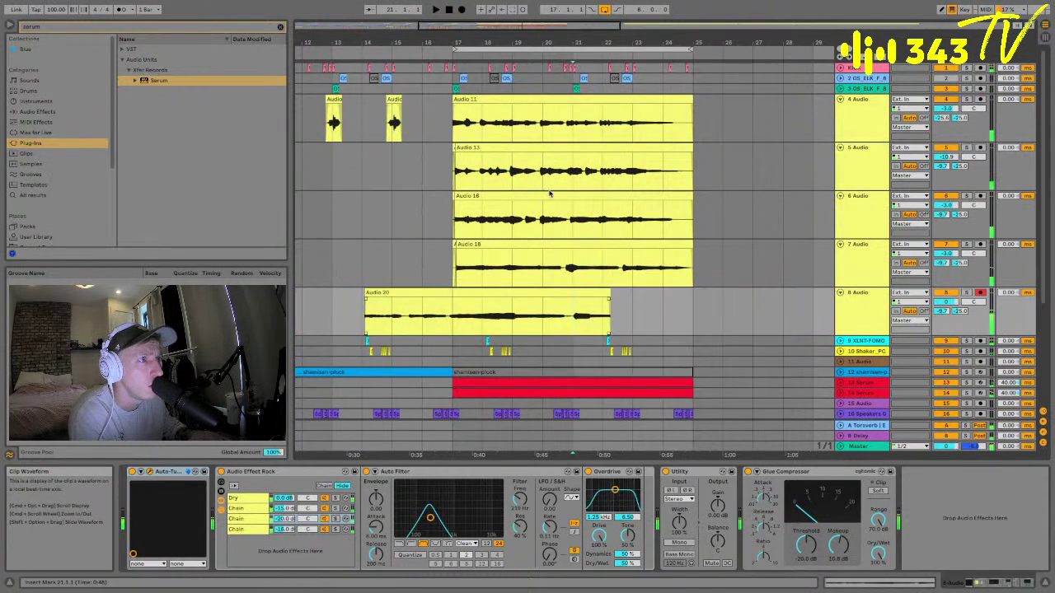
left_click(462, 10)
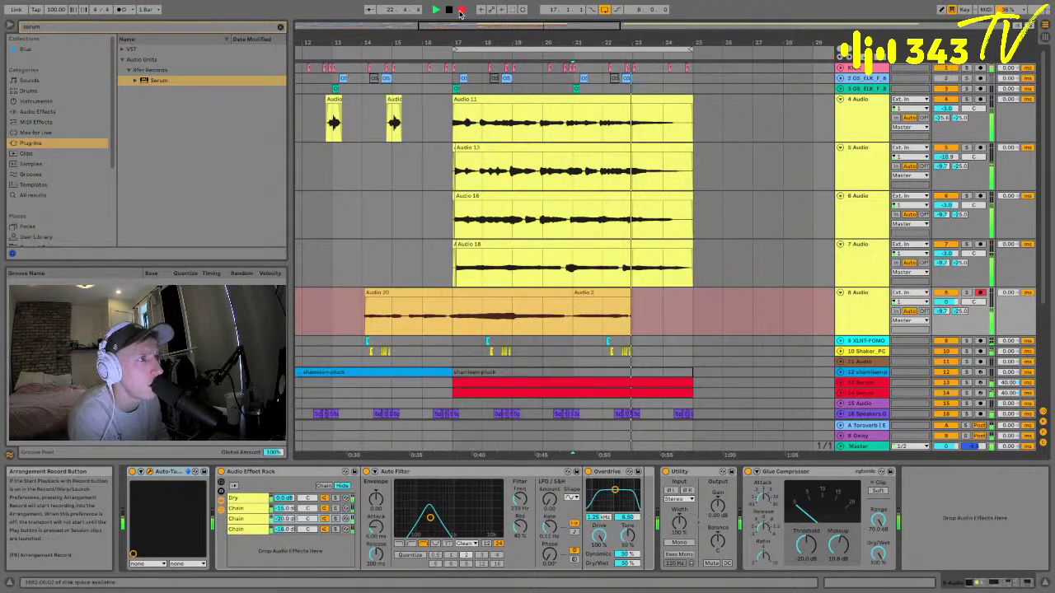
key("space")
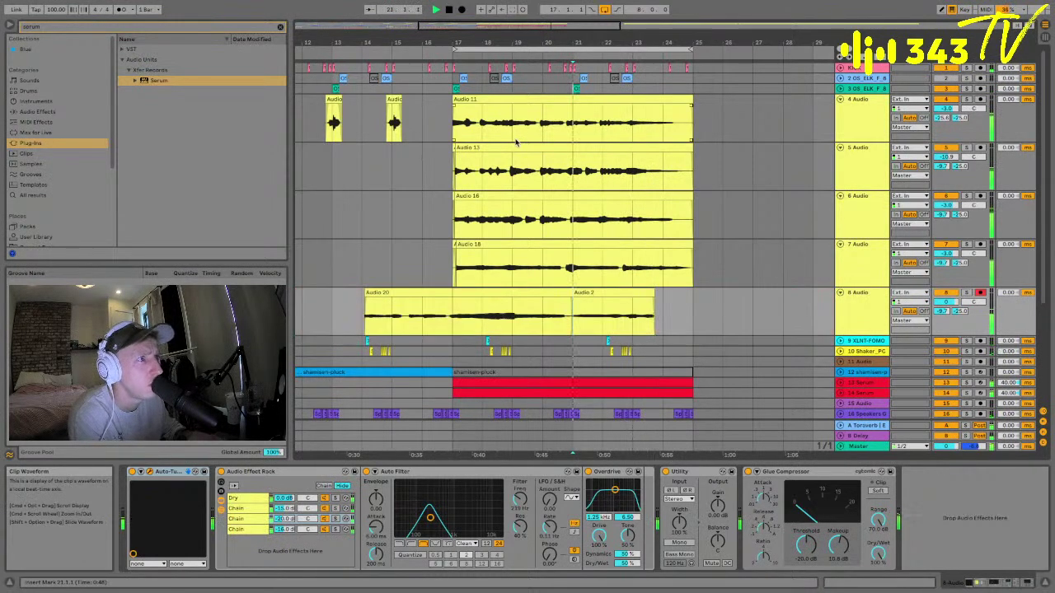
- Play from bar 18 and record over the 8 Audio take from about the middle of bar 19 up to bar 25
left_click(487, 323)
key("space")
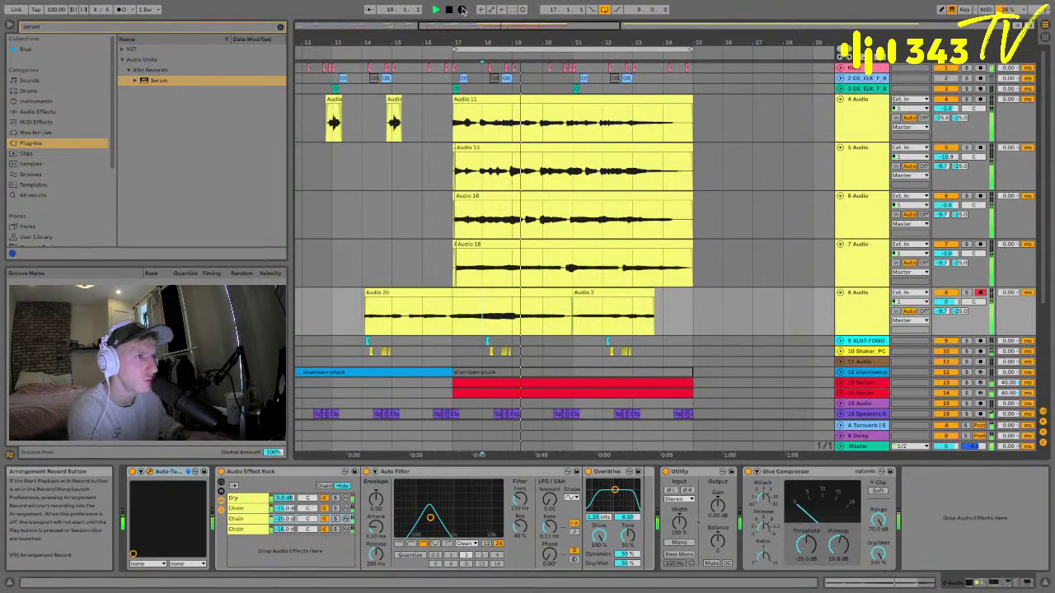
left_click(462, 9)
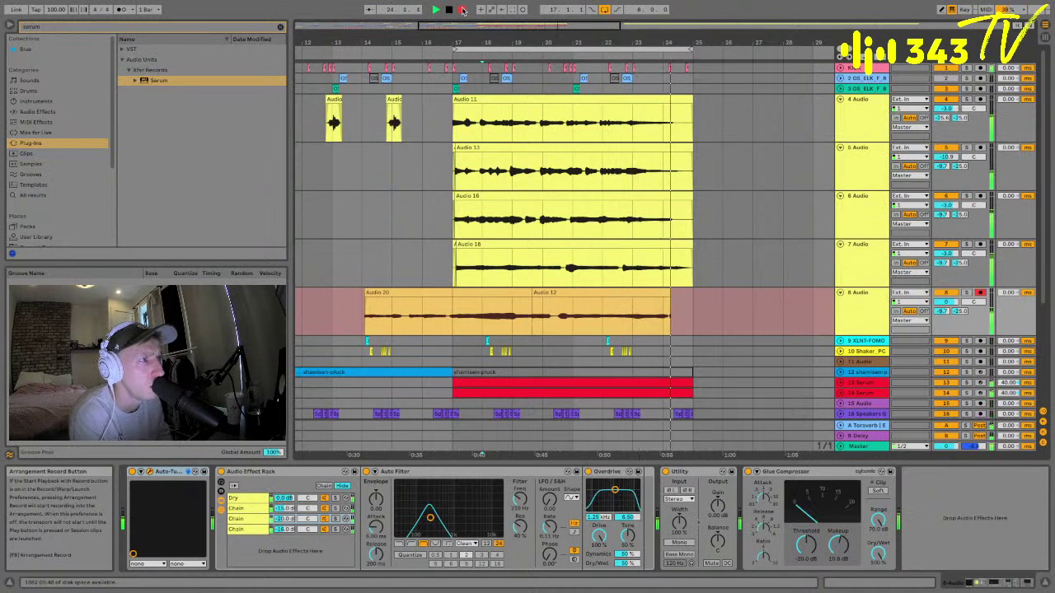
key("space")
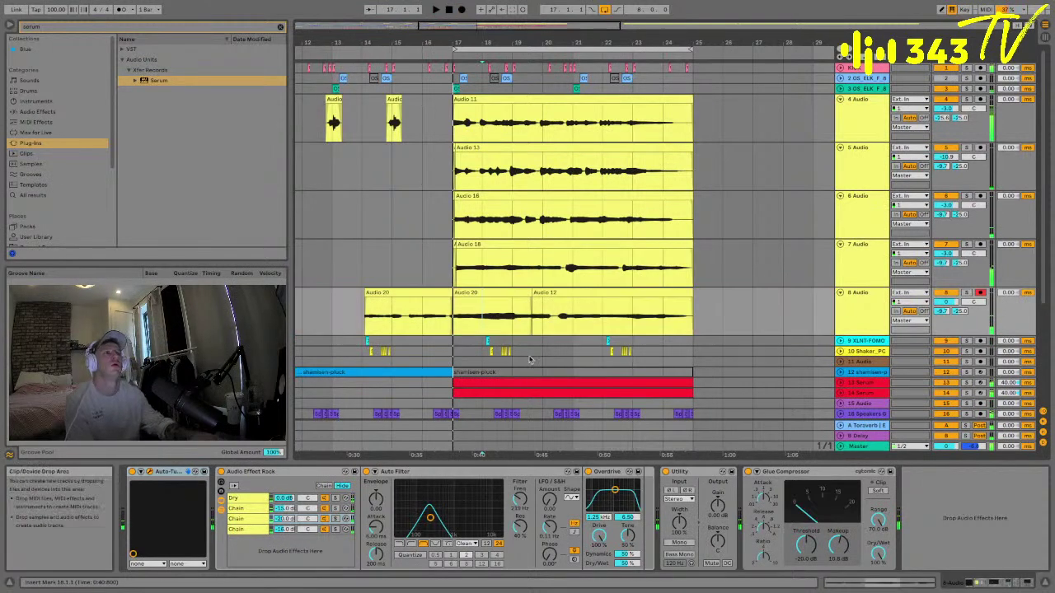
- Group the 4 Audio through 8 Audio tracks, fold the group, and play it soloed from bar 17
left_click_drag(451, 328, 756, 196)
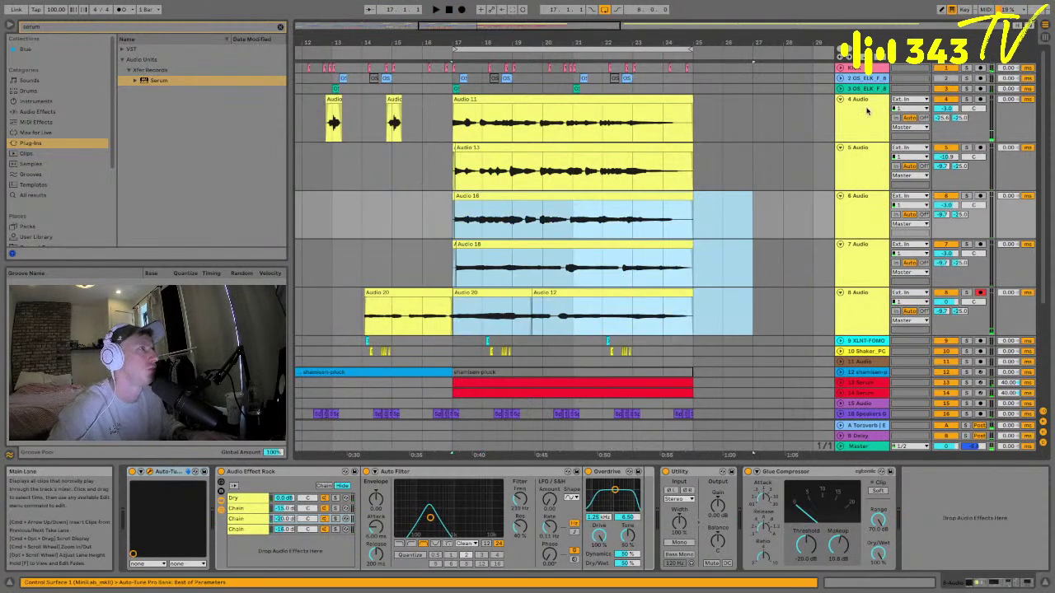
left_click(874, 111)
left_click(863, 313, "shift")
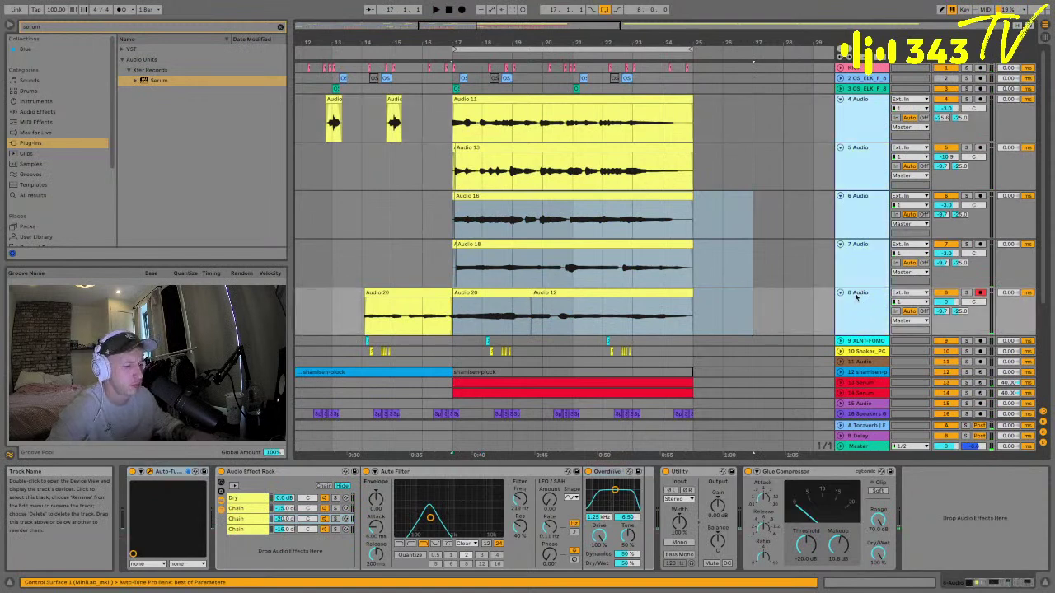
key("ctrl+g")
left_click(839, 99)
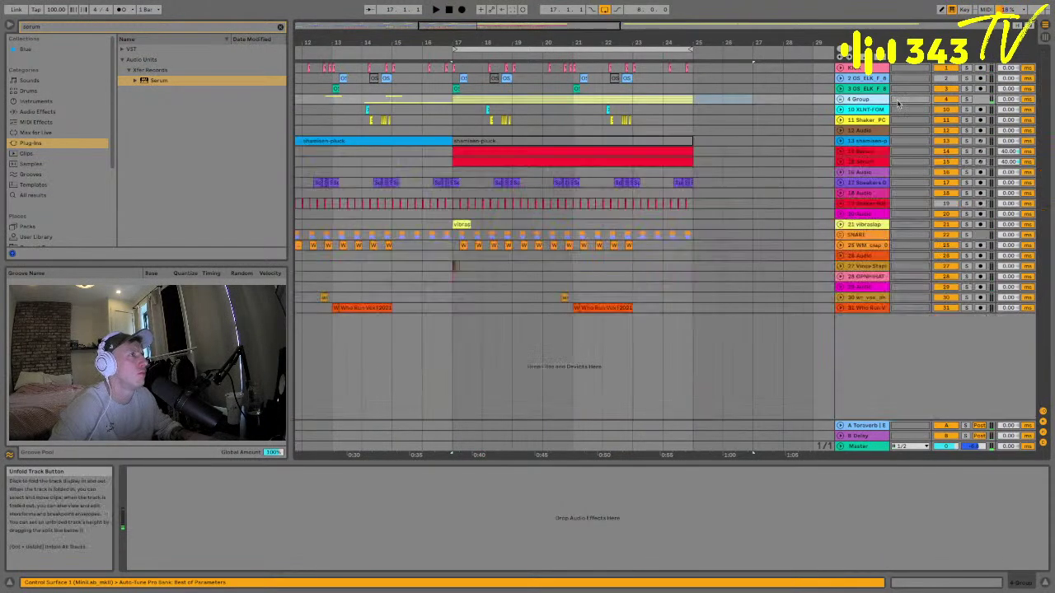
left_click(965, 99)
key("space")
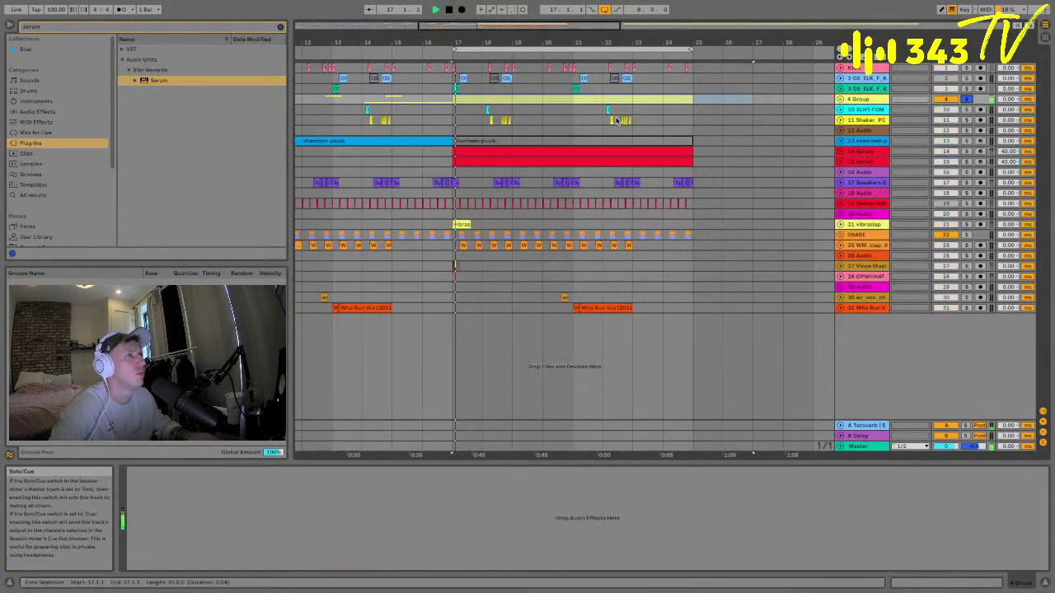
- Add an Auto Filter to the vocal group and lower its low-pass cutoff to about 4.32 kHz
left_click(39, 26)
key("BackSpace")
type("auto")
left_click(37, 111)
left_click(148, 70)
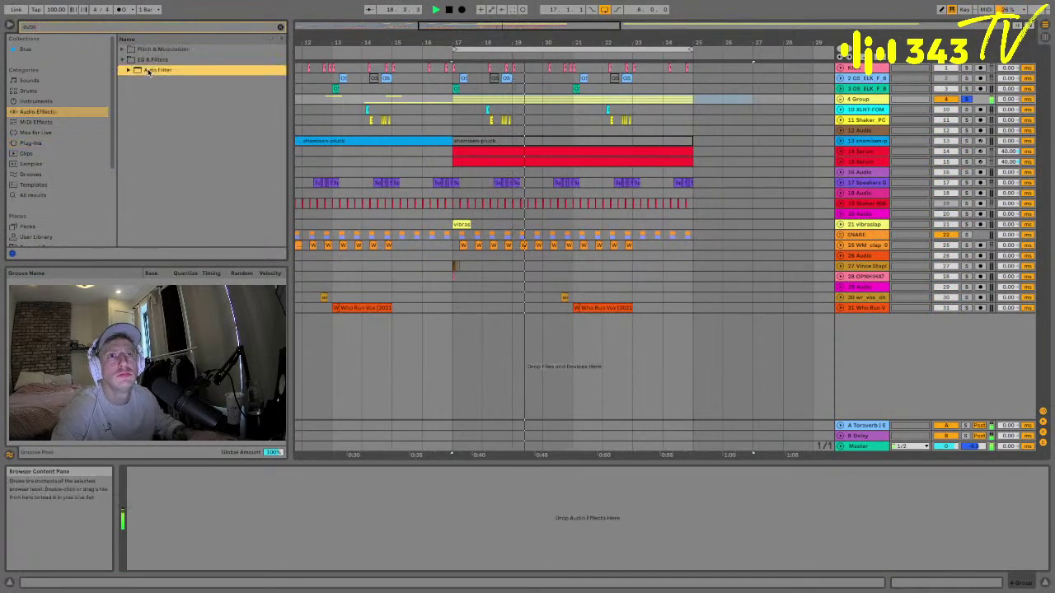
double_click(148, 71)
left_click_drag(286, 524, 285, 544)
- Add an EQ Eight to the vocal group with a low cut near 66.7 Hz, a dip around 1 kHz and a high boost
left_click(45, 28)
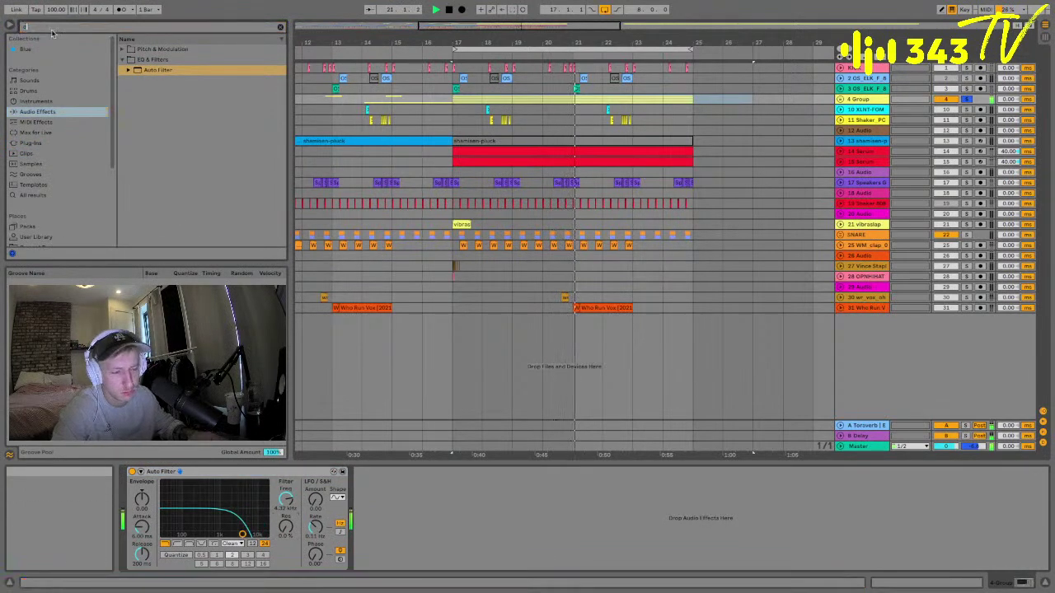
type("eq")
double_click(155, 80)
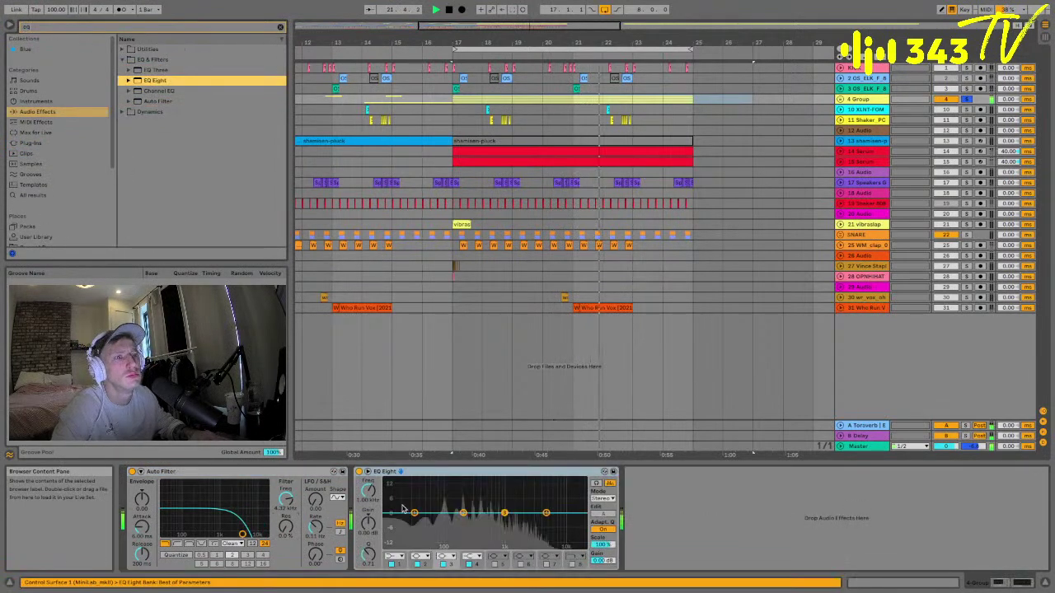
left_click(390, 493)
left_click_drag(414, 512, 442, 545)
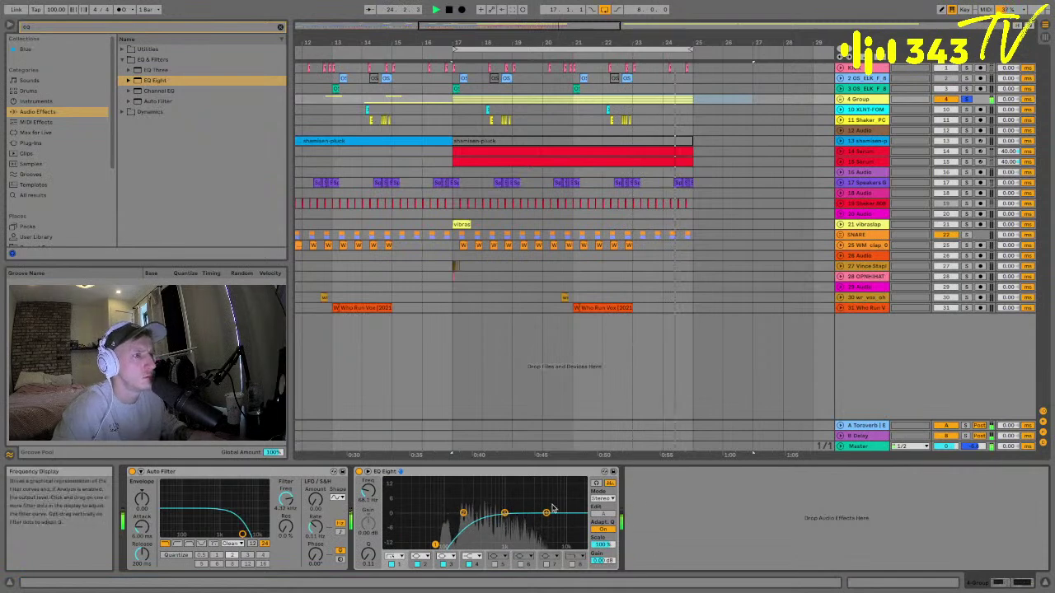
left_click_drag(546, 512, 503, 526)
left_click_drag(435, 544, 435, 532)
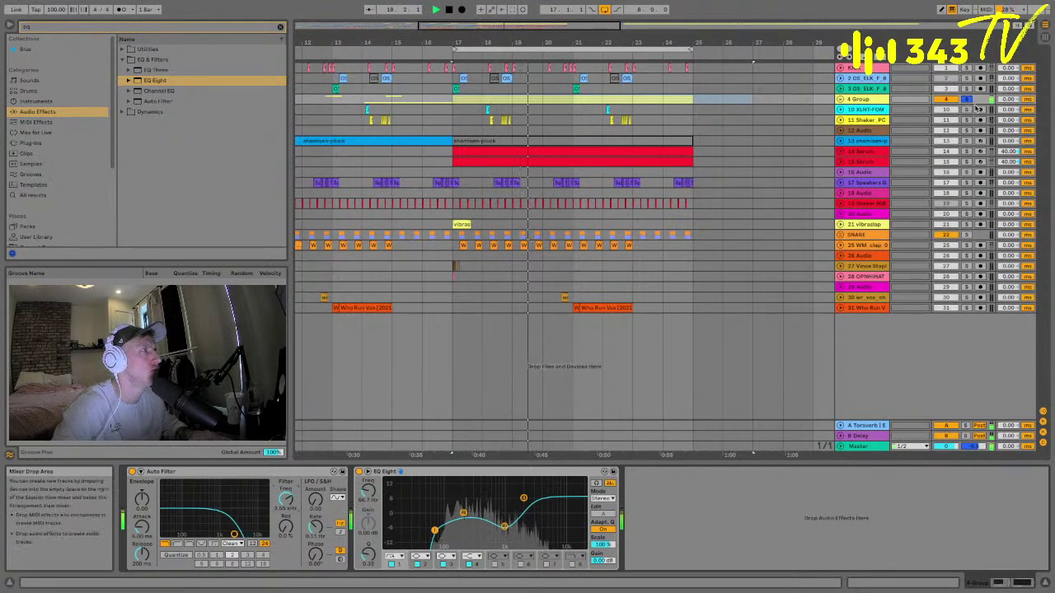
- Unsolo the vocal group and raise the EQ Eight's low-cut frequency to about 86.1 Hz
left_click(884, 101)
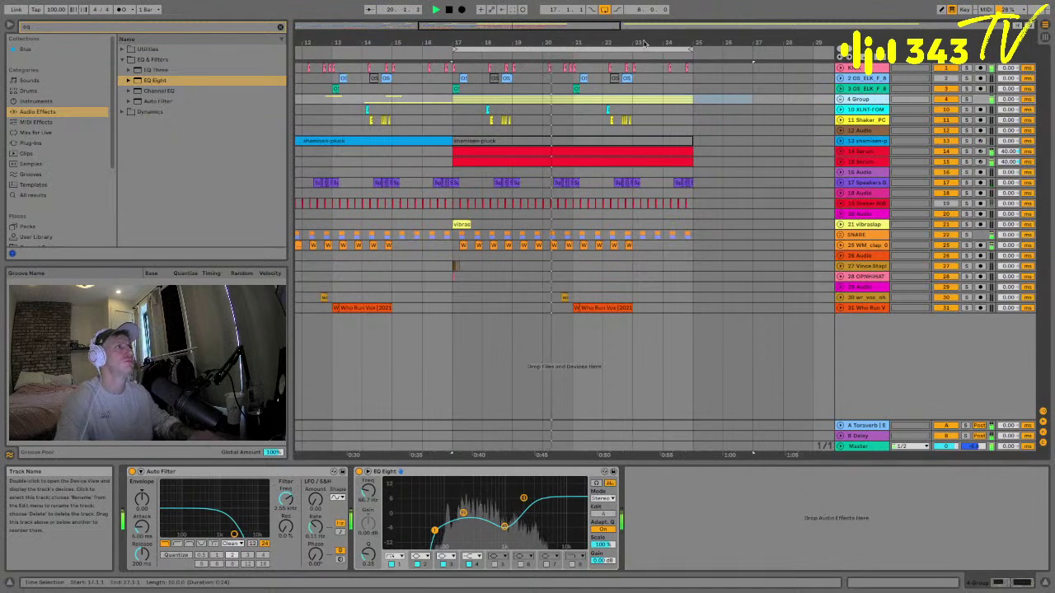
scroll(533, 82, "down", 5)
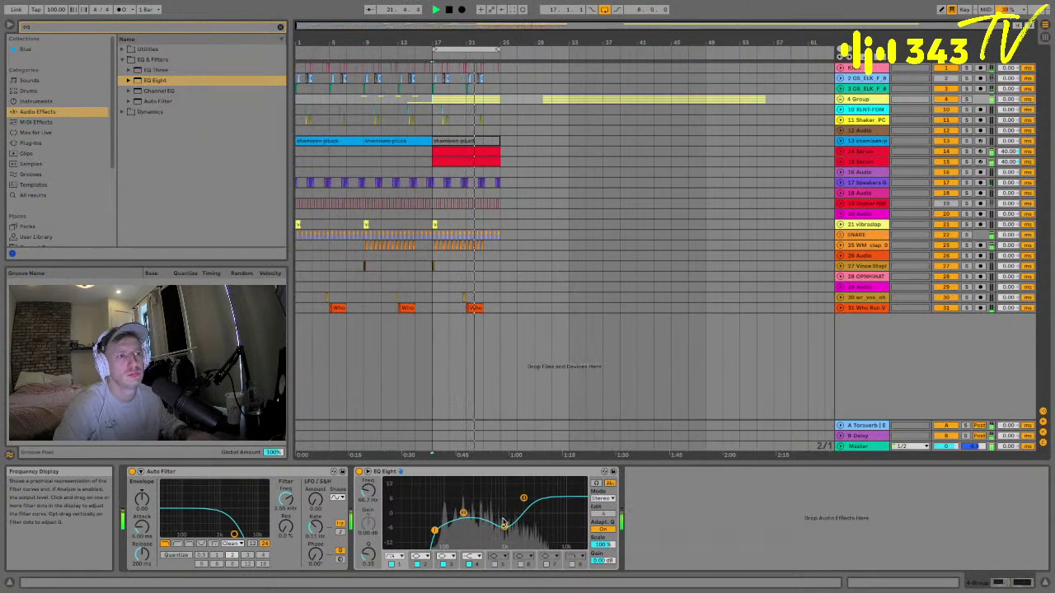
left_click_drag(504, 526, 454, 534)
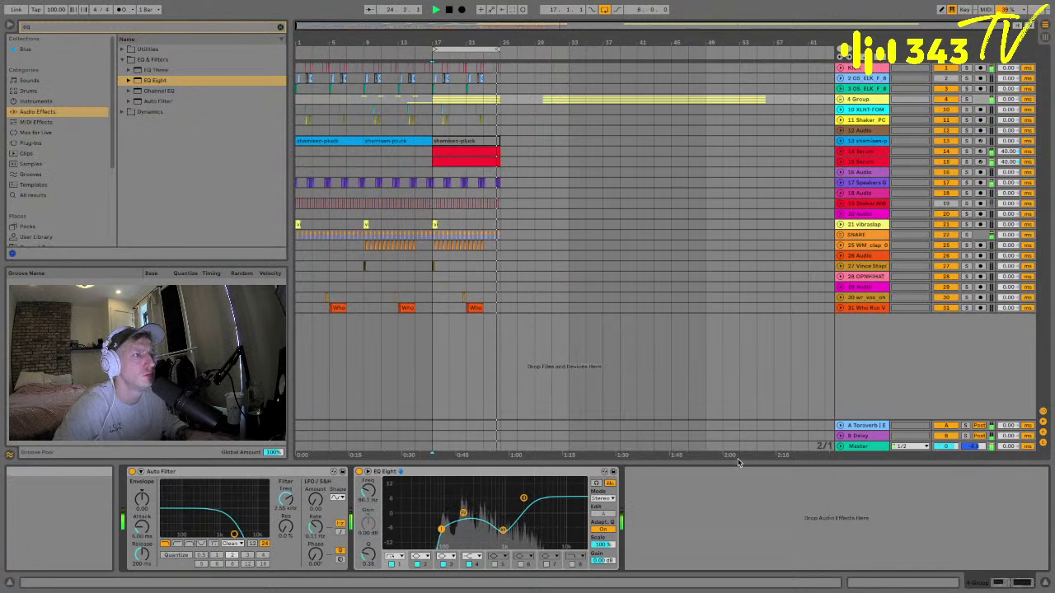
- Copy the Auto Filter to after the EQ Eight and set the copy's cutoff to about 1.76 kHz with 28% resonance
left_click(312, 471)
key("ctrl+v")
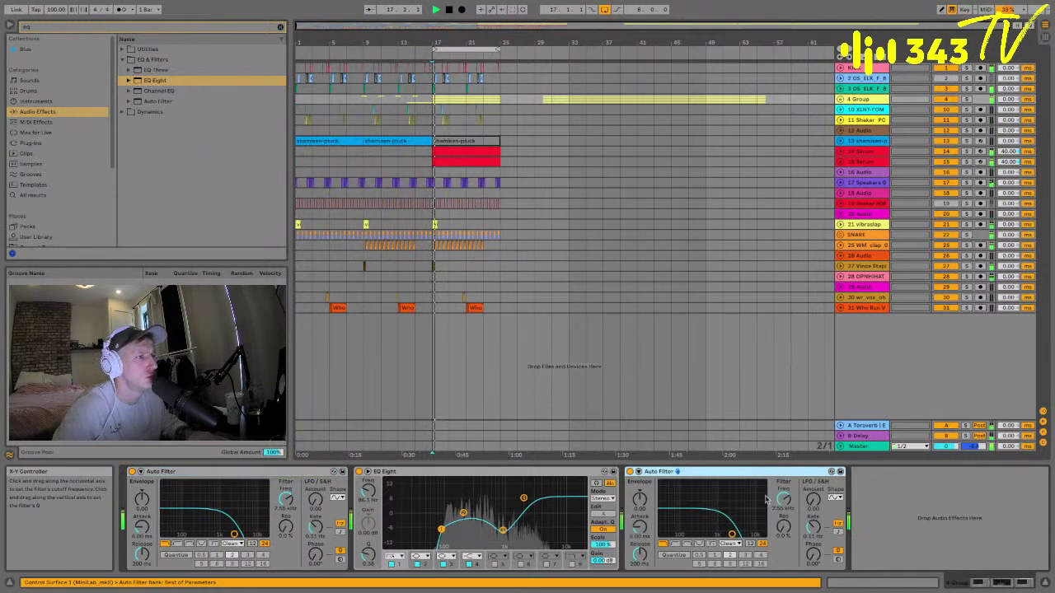
left_click_drag(781, 536, 781, 525)
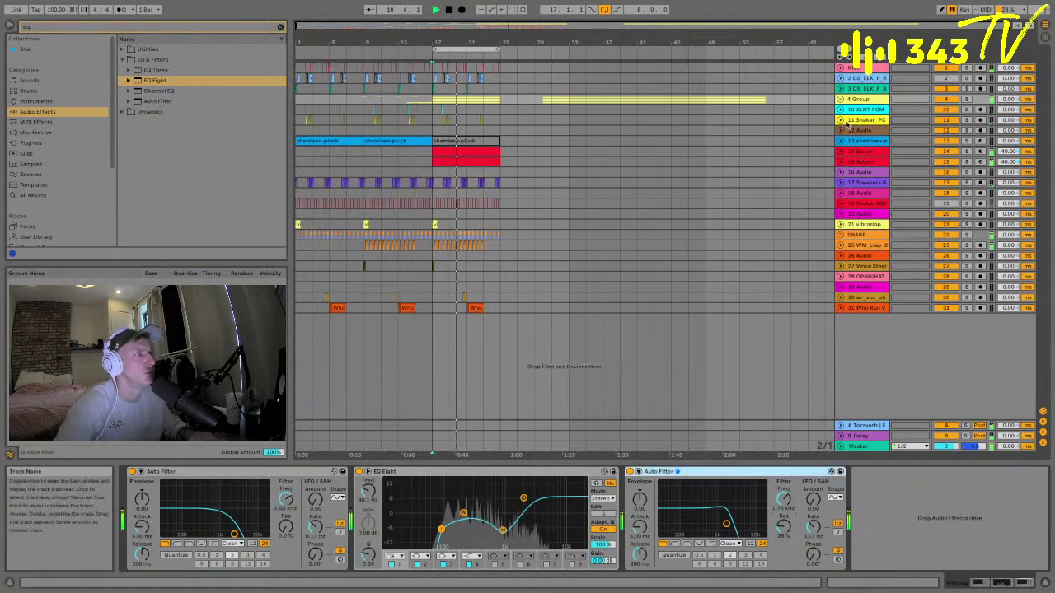
- Unfold the vocal group, set its send A level to 0, and fold the group again
left_click(839, 99)
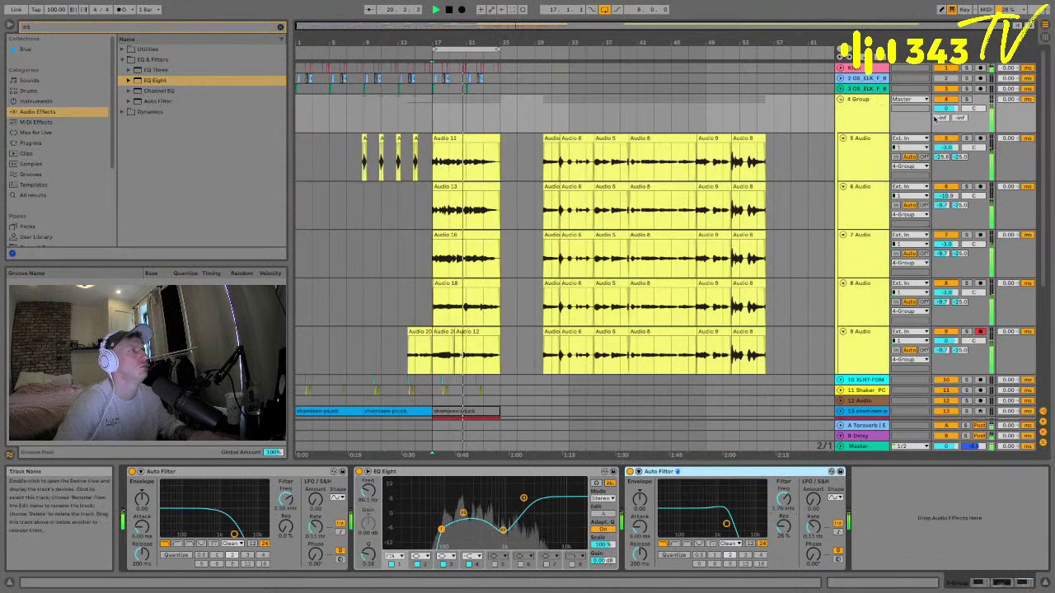
left_click(851, 103)
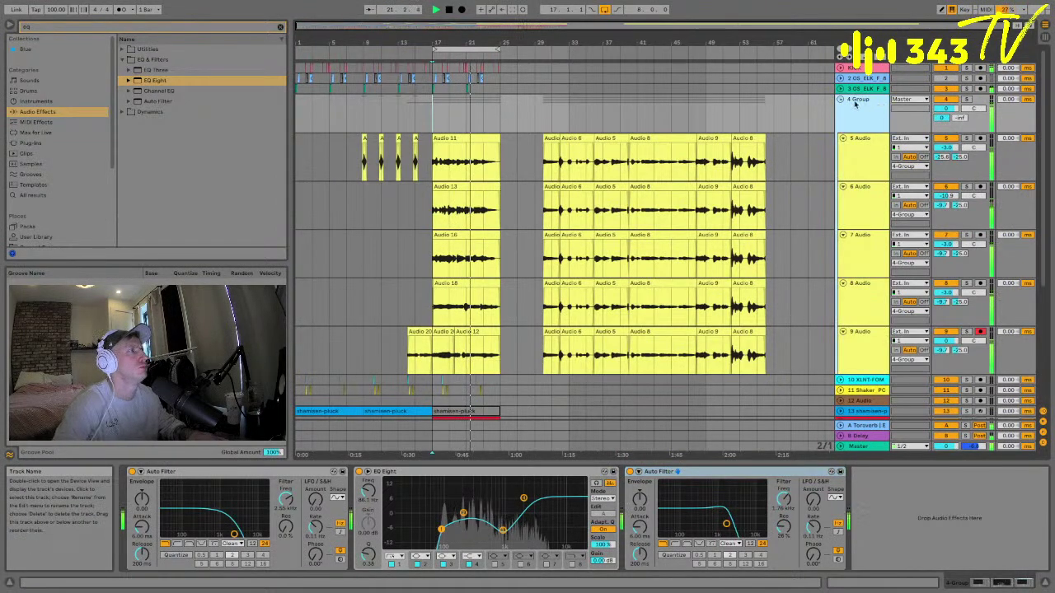
left_click(841, 99)
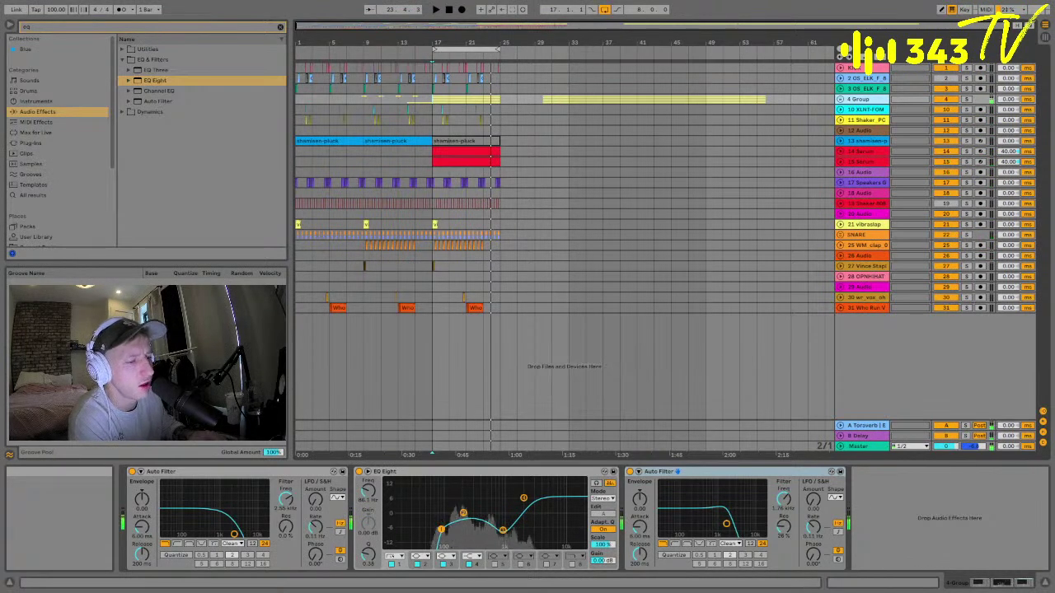
- Disarm recording on track 9 Audio inside the vocal group and leave the group folded
left_click(840, 99)
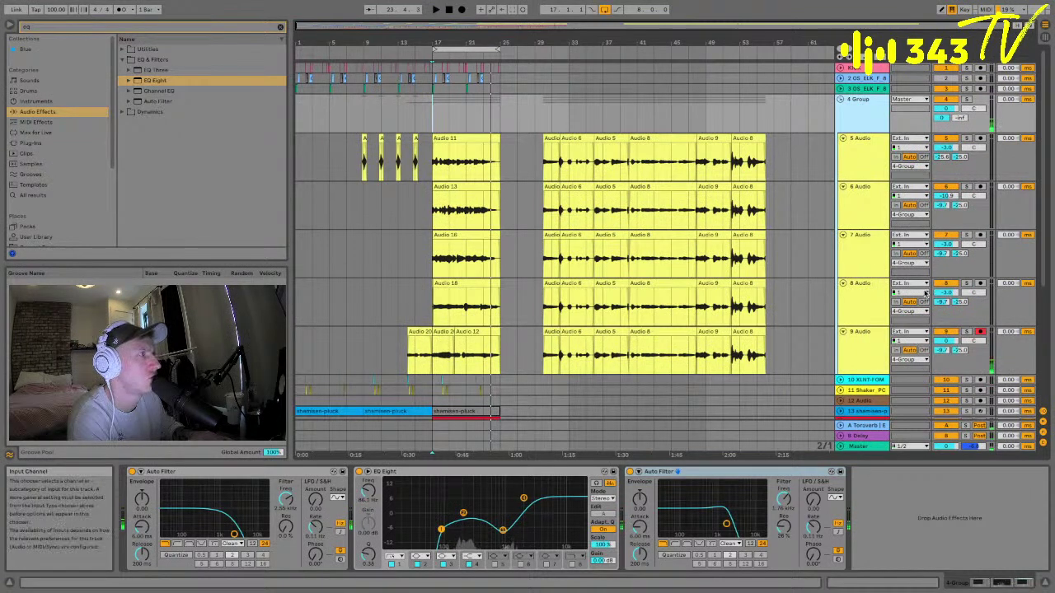
left_click(980, 331)
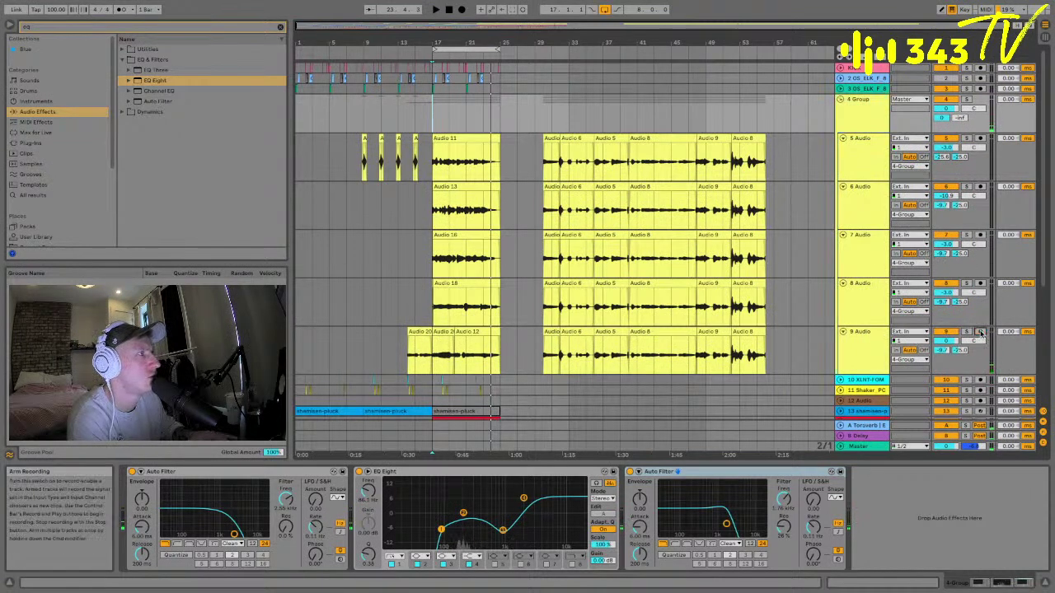
left_click(840, 99)
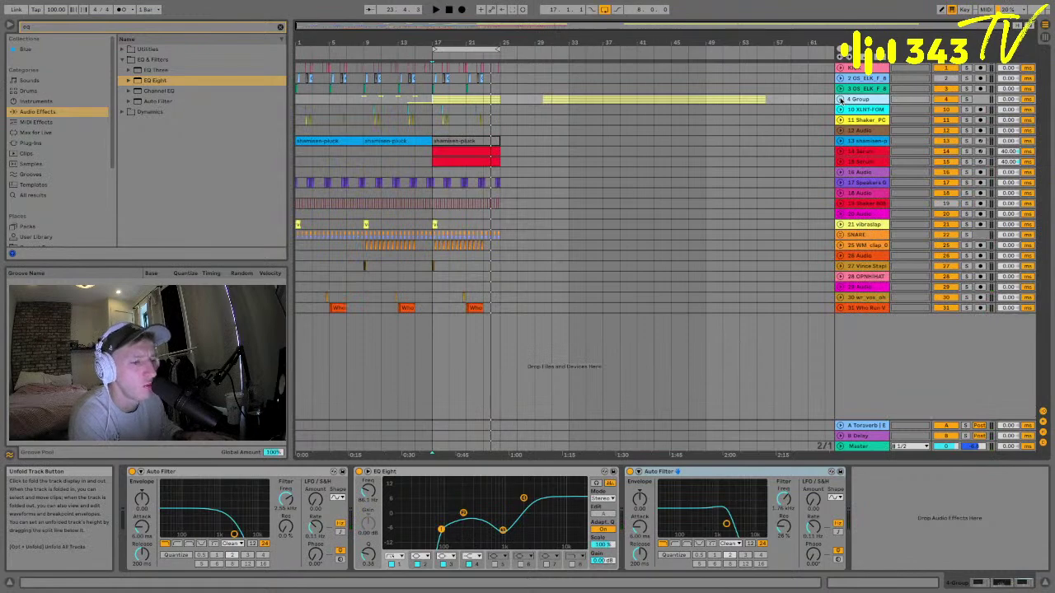